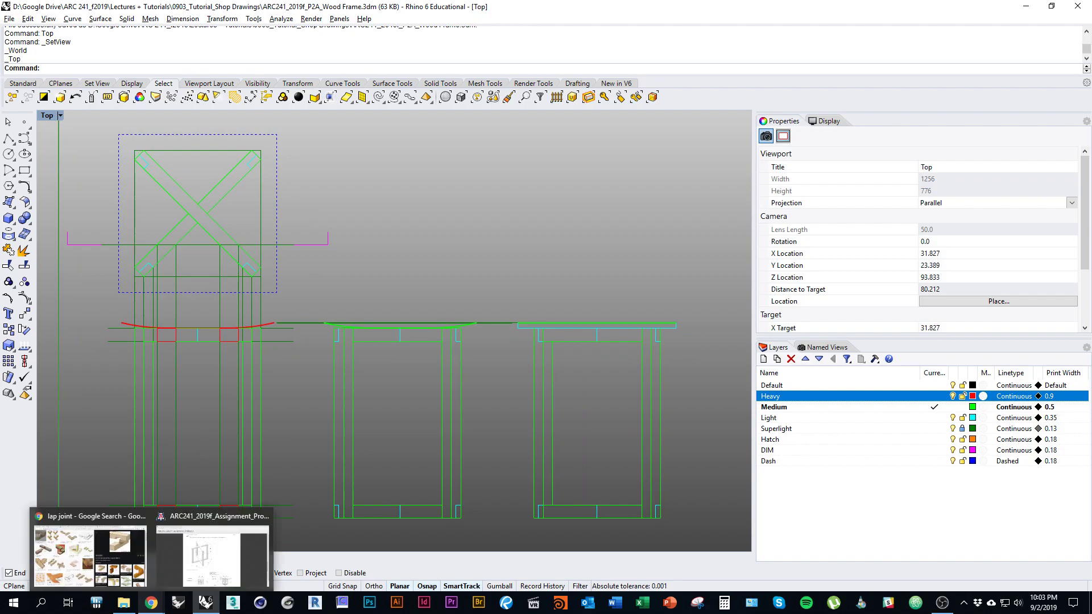
# Step: Review the Project 2 stool assignment PDF's due date and deliverables in Chrome, then return to Rhino
pyautogui.click(214, 549)
pyautogui.scroll(12, 537, 333)
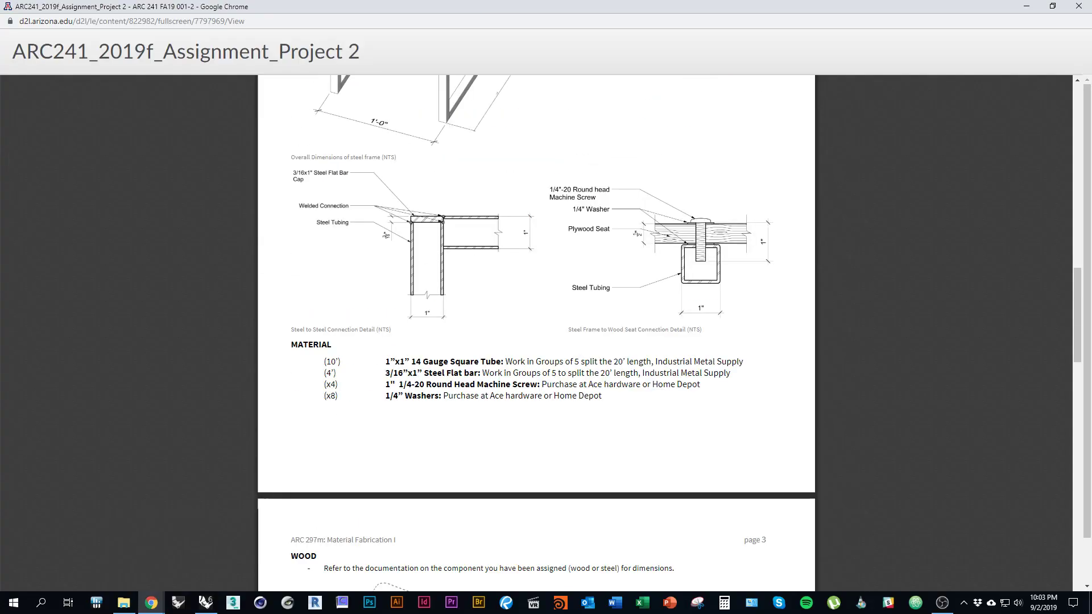
pyautogui.scroll(7, 536, 333)
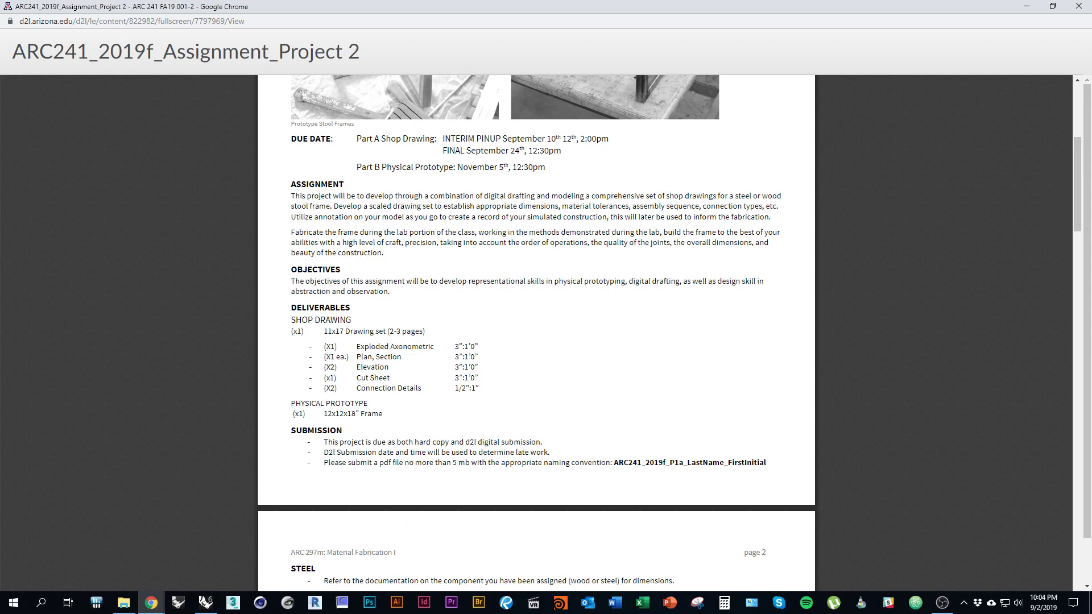
pyautogui.hotkey('alt', 'Tab')
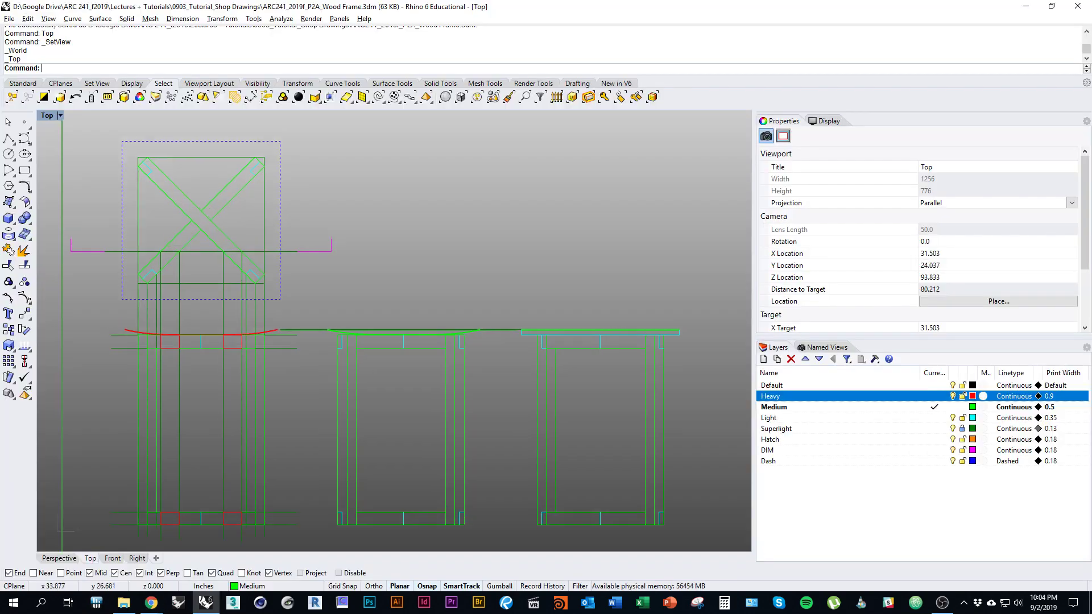
# Step: Try dragging the X-braced square aside, undo it, and pick the Superlight layer
pyautogui.scroll(-2, 367, 394)
pyautogui.moveTo(273, 310); pyautogui.dragTo(265, 360, button='right')
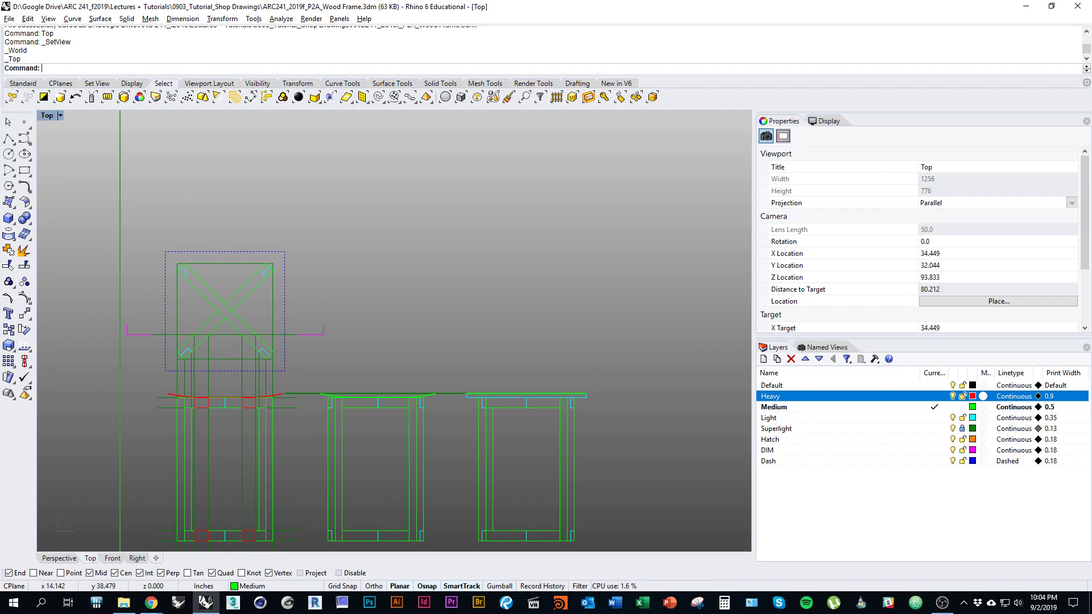
pyautogui.scroll(2, 144, 293)
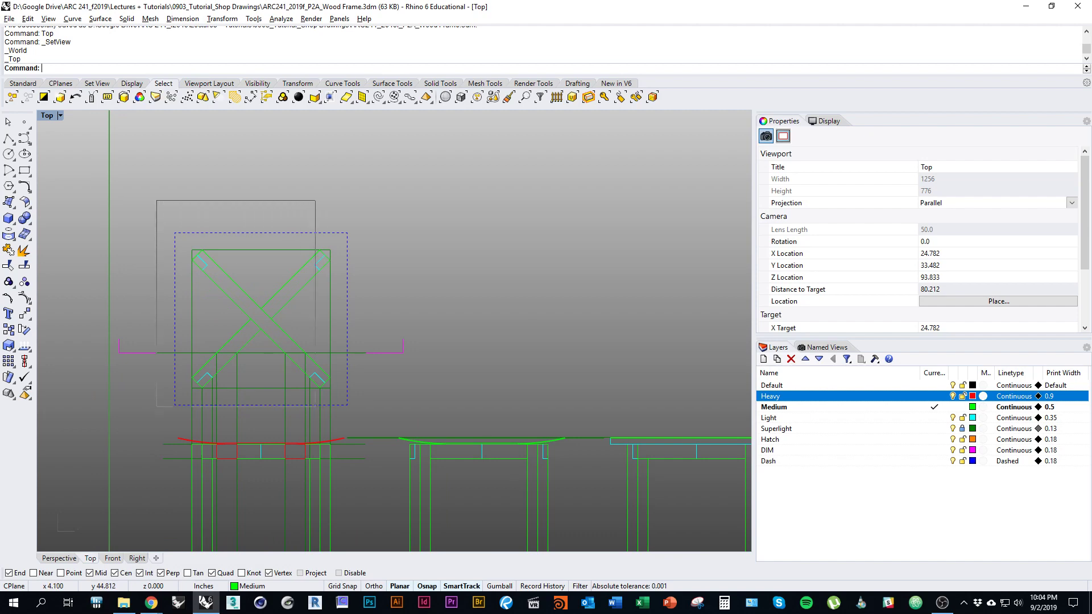
pyautogui.moveTo(348, 233); pyautogui.dragTo(355, 201)
pyautogui.scroll(-4, 189, 376)
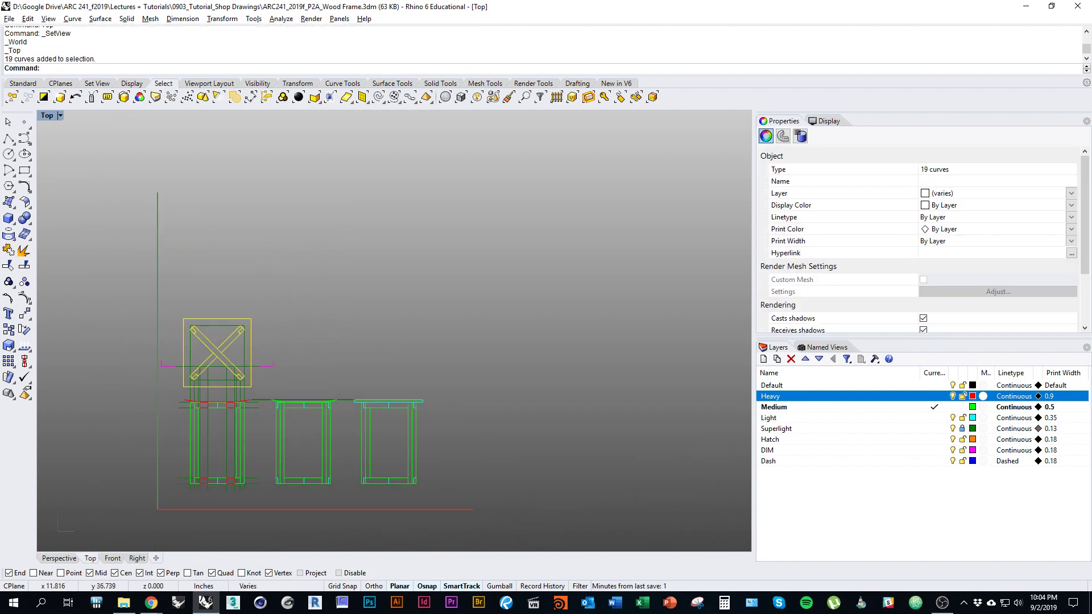
pyautogui.moveTo(218, 352)
pyautogui.mouseDown()
pyautogui.moveTo(610, 370)
pyautogui.moveTo(508, 375)
pyautogui.moveTo(200, 347)
pyautogui.moveTo(224, 376)
pyautogui.moveTo(396, 365)
pyautogui.mouseUp()
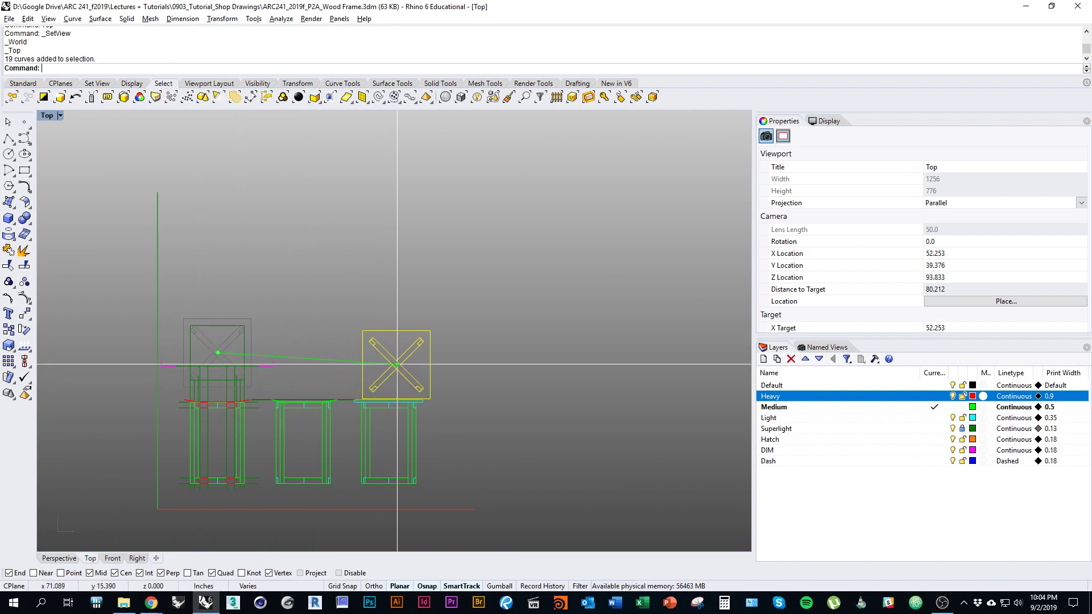
pyautogui.hotkey('ctrl', 'z')
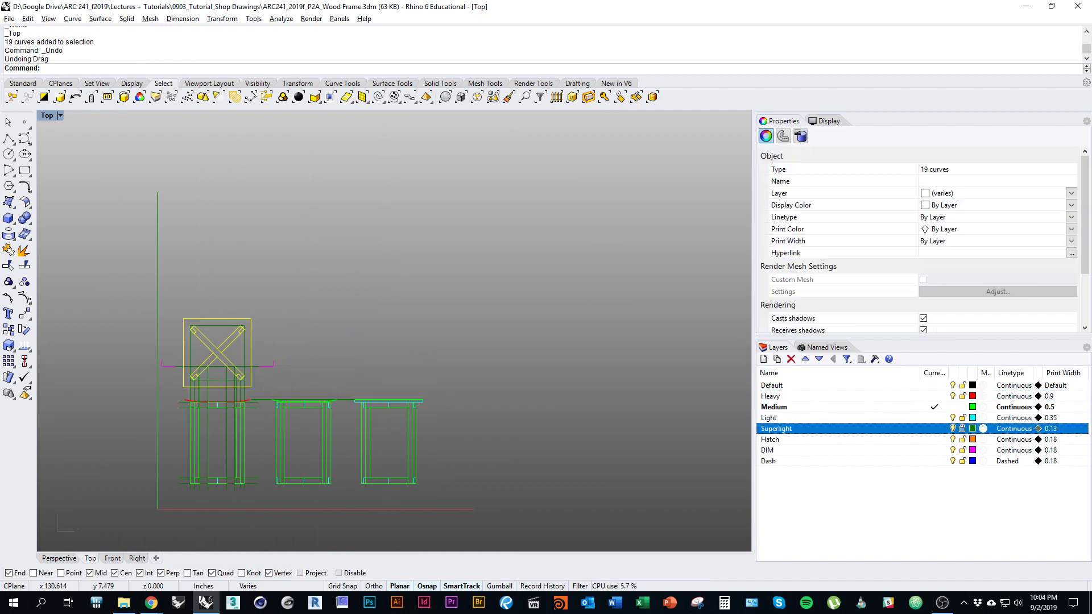
pyautogui.click(777, 428)
pyautogui.scroll(3, 134, 380)
pyautogui.press('Escape')
# Step: Copy all 20 curves of the X-braced square to the right of the drawings
pyautogui.moveTo(186, 238); pyautogui.dragTo(351, 413)
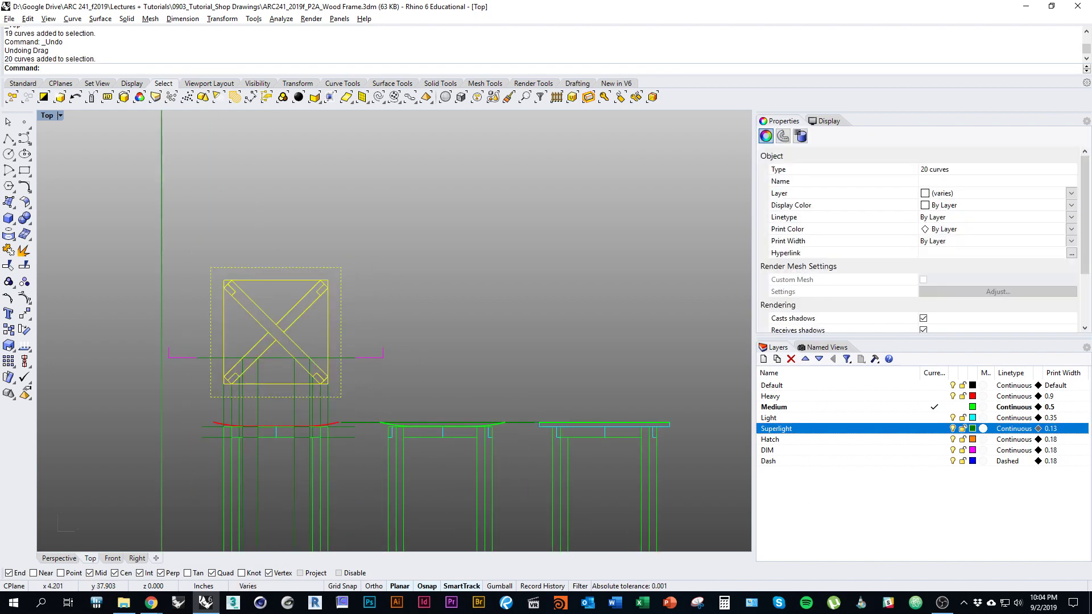
pyautogui.scroll(-3, 150, 365)
pyautogui.write('opy')
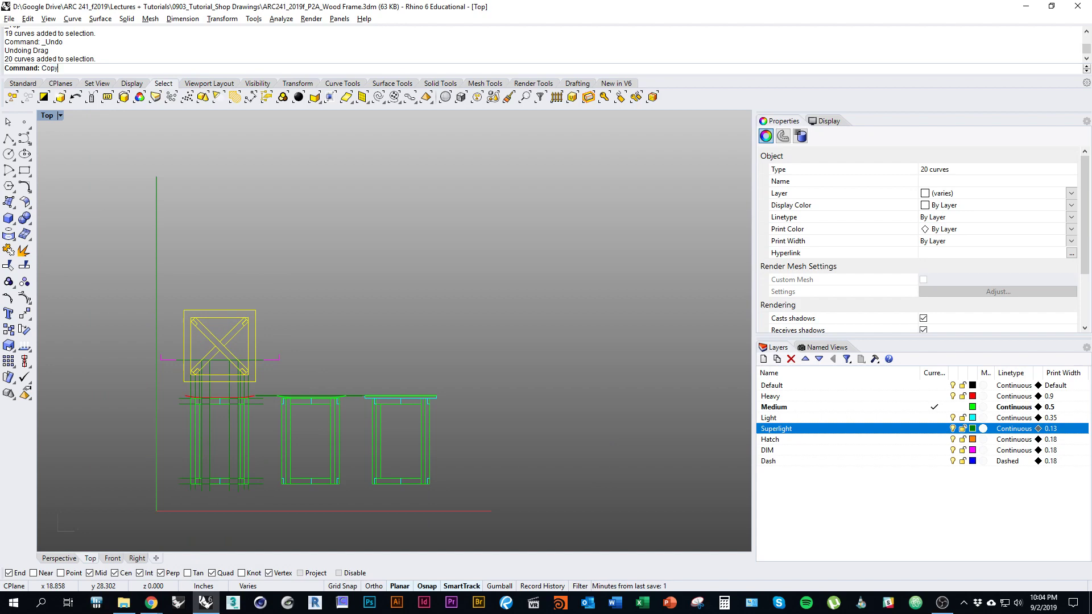
pyautogui.press('Return')
pyautogui.scroll(2, 283, 393)
pyautogui.scroll(-2, 355, 409)
pyautogui.click(354, 409)
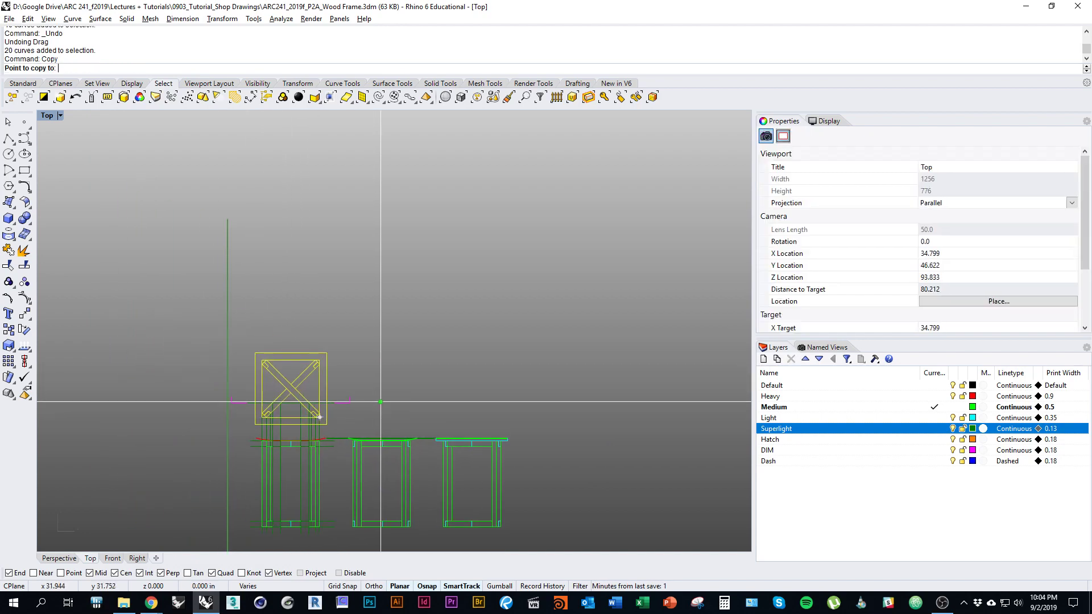
pyautogui.keyDown('shift'); pyautogui.click(589, 364); pyautogui.keyUp('shift')
pyautogui.press('Return')
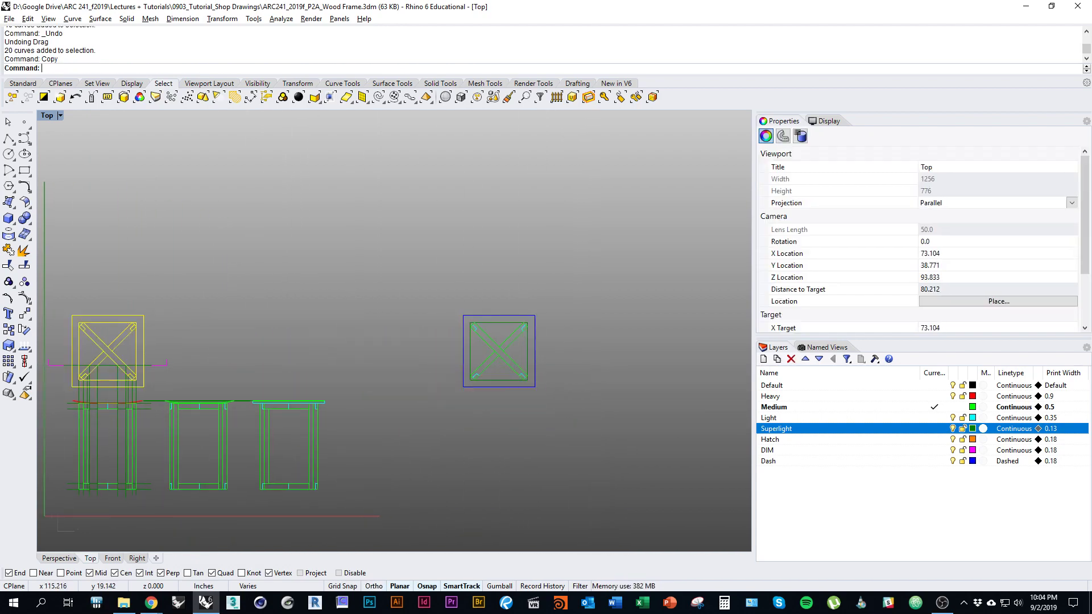
pyautogui.moveTo(188, 423); pyautogui.dragTo(340, 402, button='right')
# Step: Make Default the current layer and centre the copied square in the plan view
pyautogui.press('Escape')
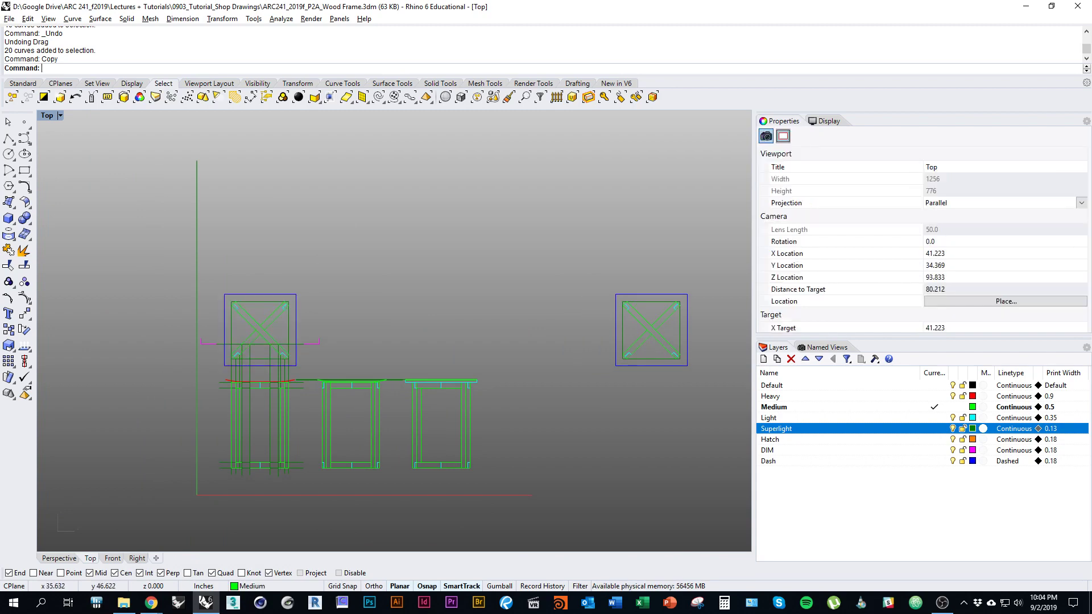
pyautogui.moveTo(525, 388); pyautogui.dragTo(318, 389, button='right')
pyautogui.scroll(2, 673, 305)
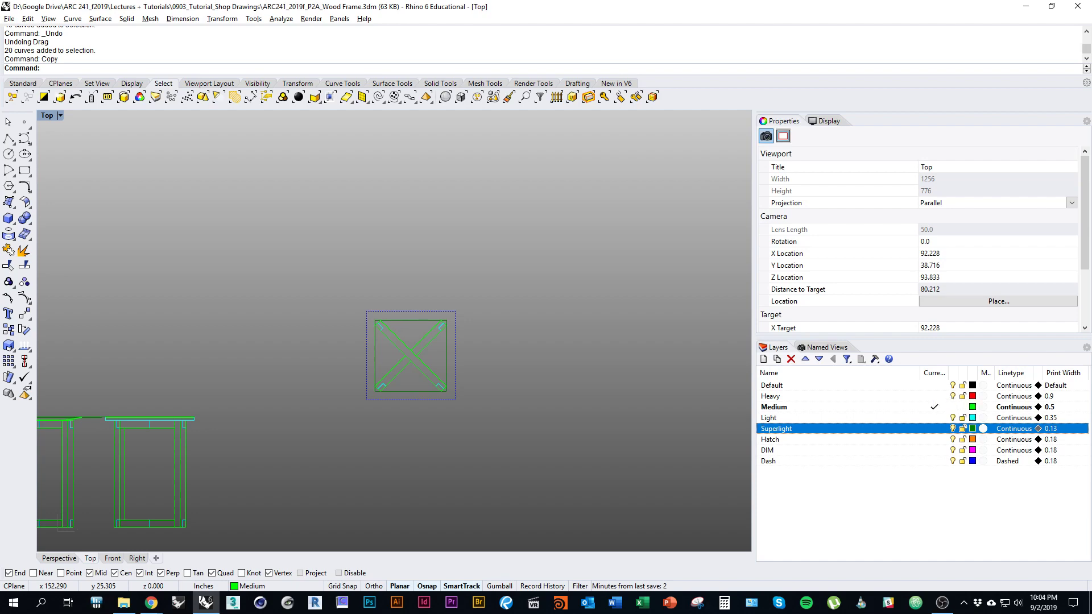
pyautogui.click(935, 385)
pyautogui.moveTo(411, 356); pyautogui.dragTo(452, 369, button='right')
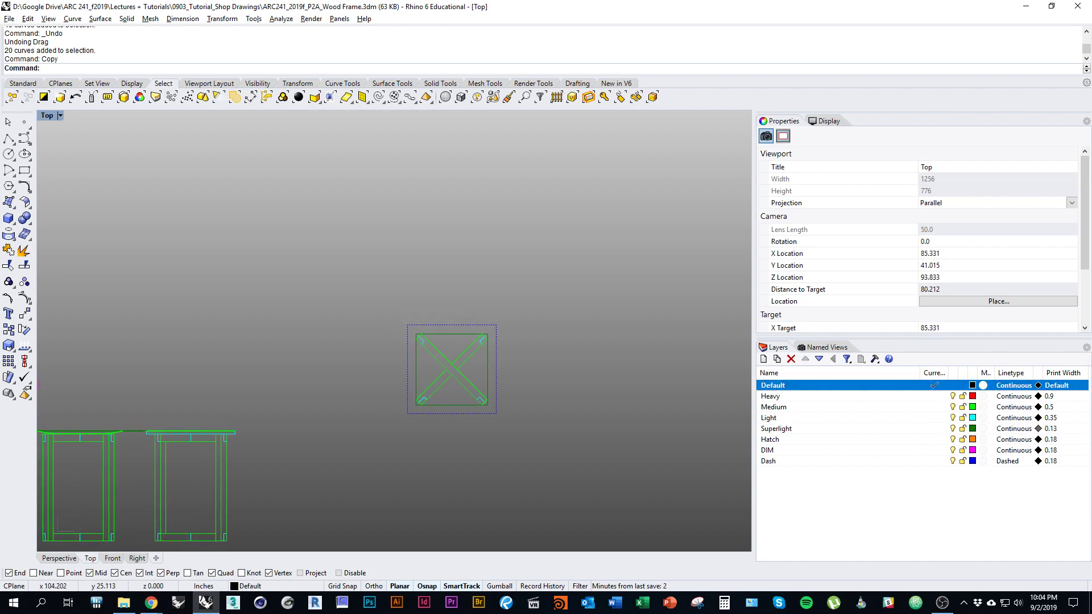
pyautogui.moveTo(487, 479); pyautogui.dragTo(532, 483, button='right')
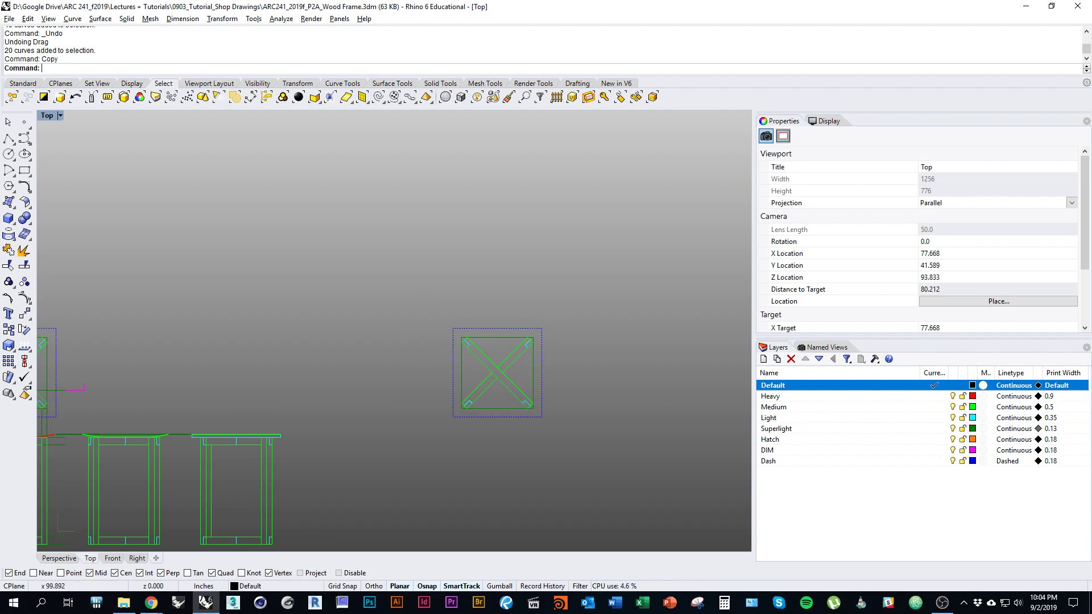
pyautogui.moveTo(451, 381); pyautogui.dragTo(404, 375, button='right')
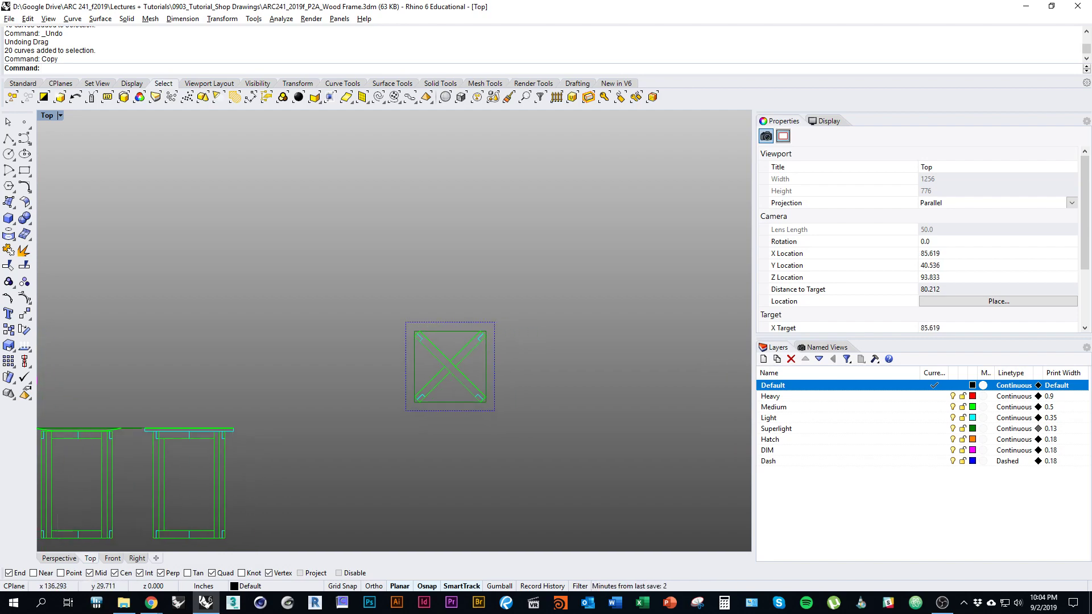
pyautogui.moveTo(530, 433); pyautogui.dragTo(563, 426, button='right')
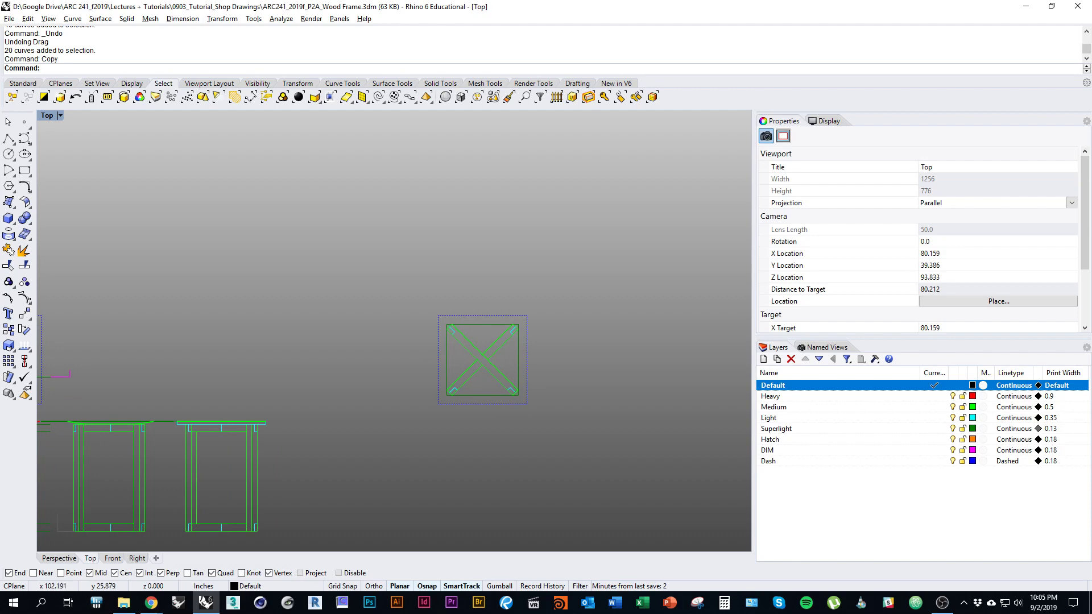
pyautogui.scroll(3, 526, 332)
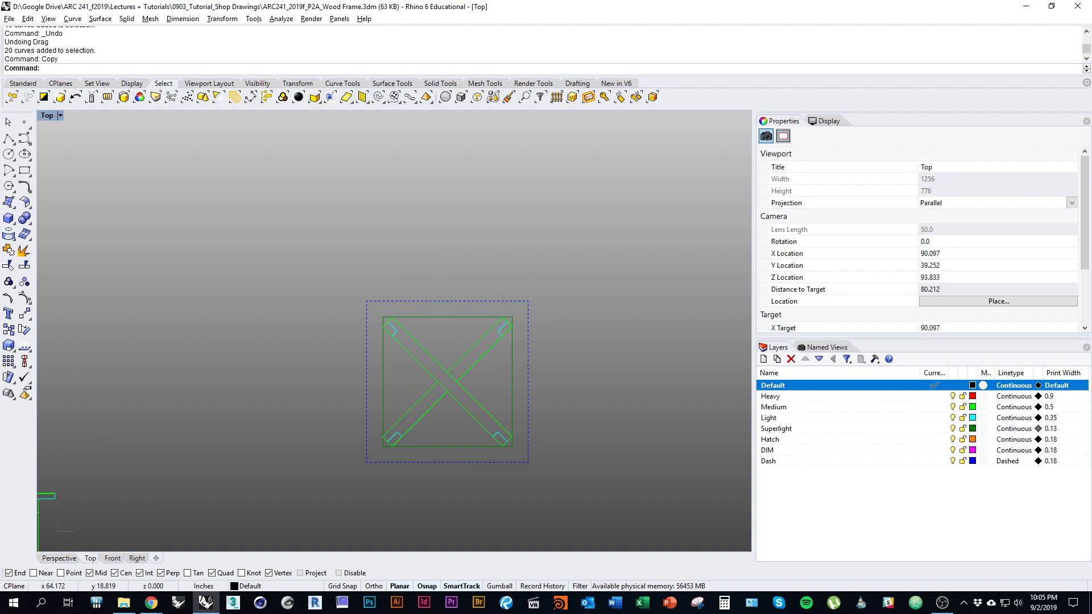
# Step: Check the copy in Perspective, return to plan, then tilt the view obliquely
pyautogui.hotkey('ctrl', 'F4')
pyautogui.scroll(-6, 394, 331)
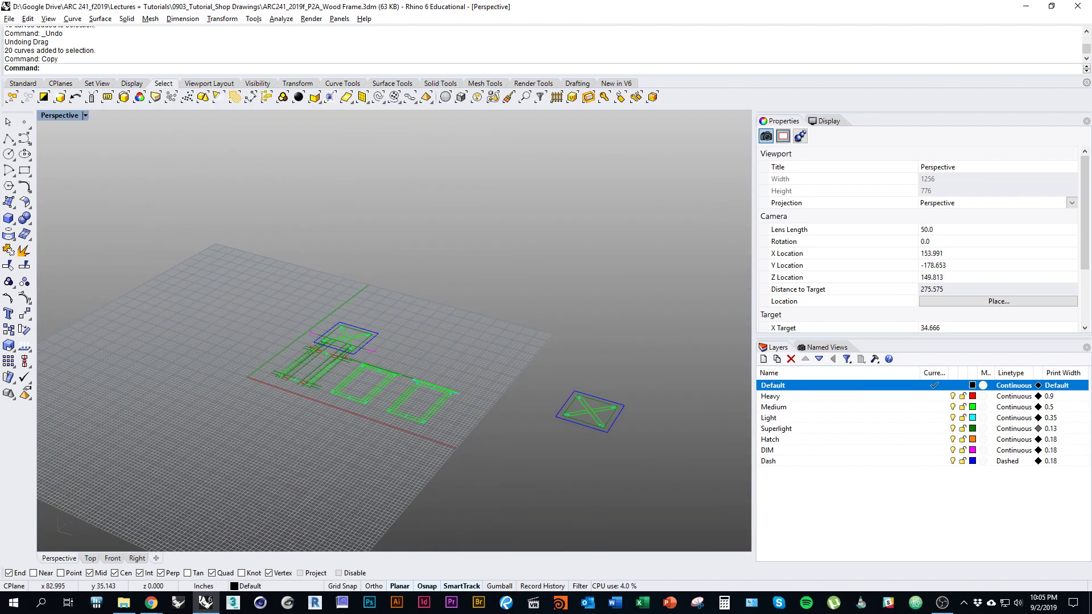
pyautogui.hotkey('ctrl', 'F1')
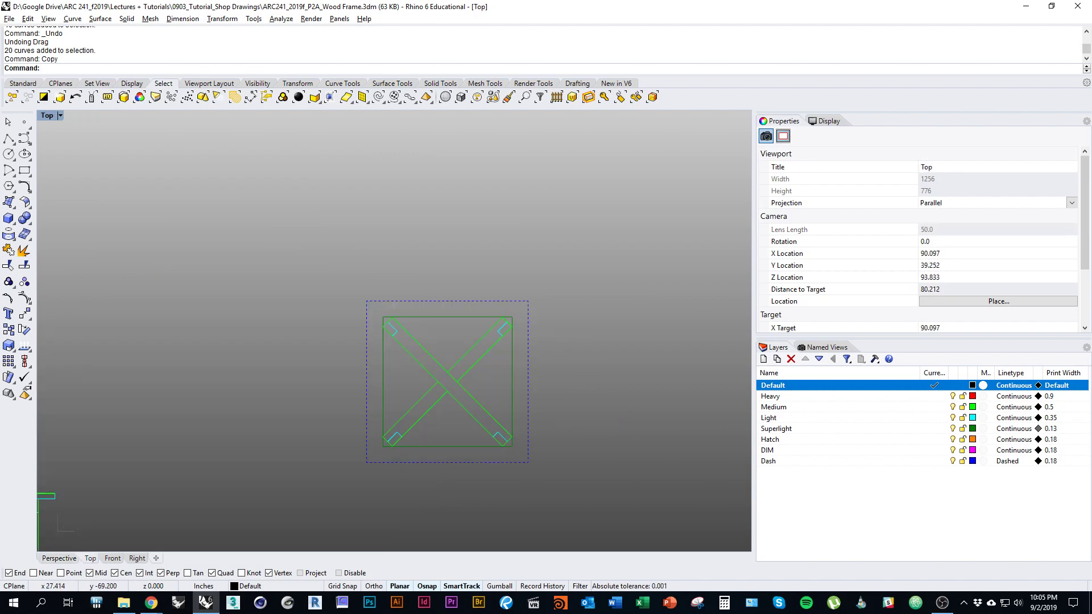
pyautogui.moveTo(449, 402); pyautogui.dragTo(462, 340, button='right')
pyautogui.scroll(-9, 239, 347)
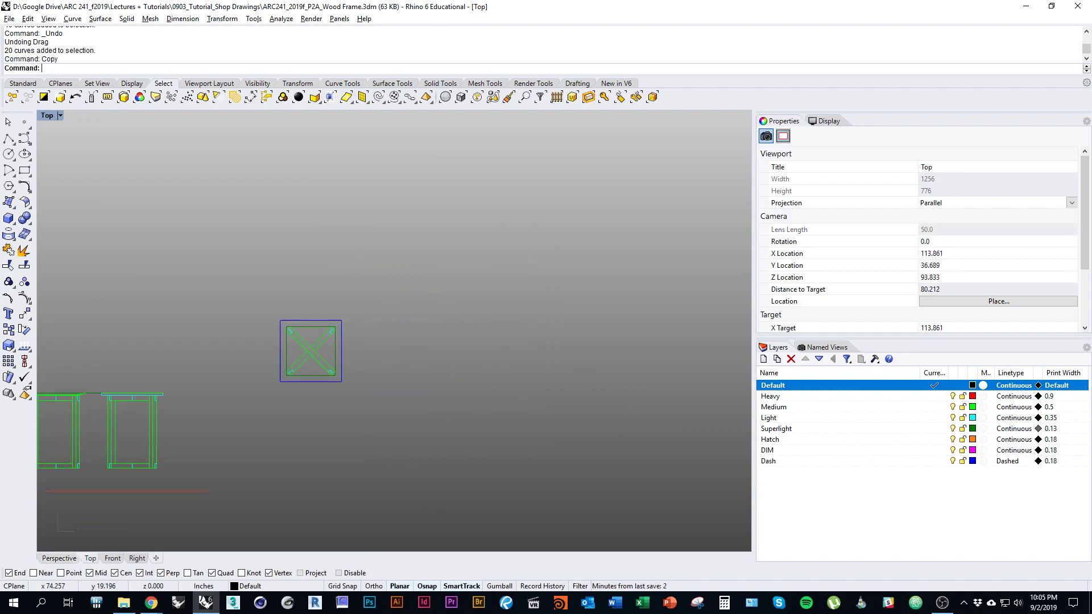
pyautogui.moveTo(282, 380); pyautogui.dragTo(268, 408, button='right')
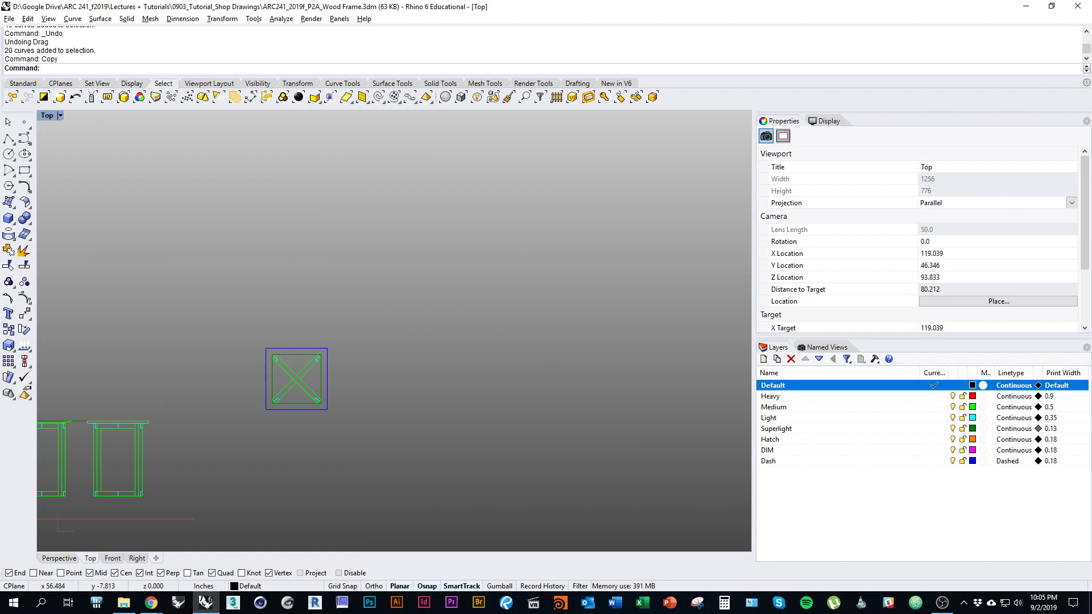
pyautogui.moveTo(170, 403); pyautogui.dragTo(286, 367, button='right')
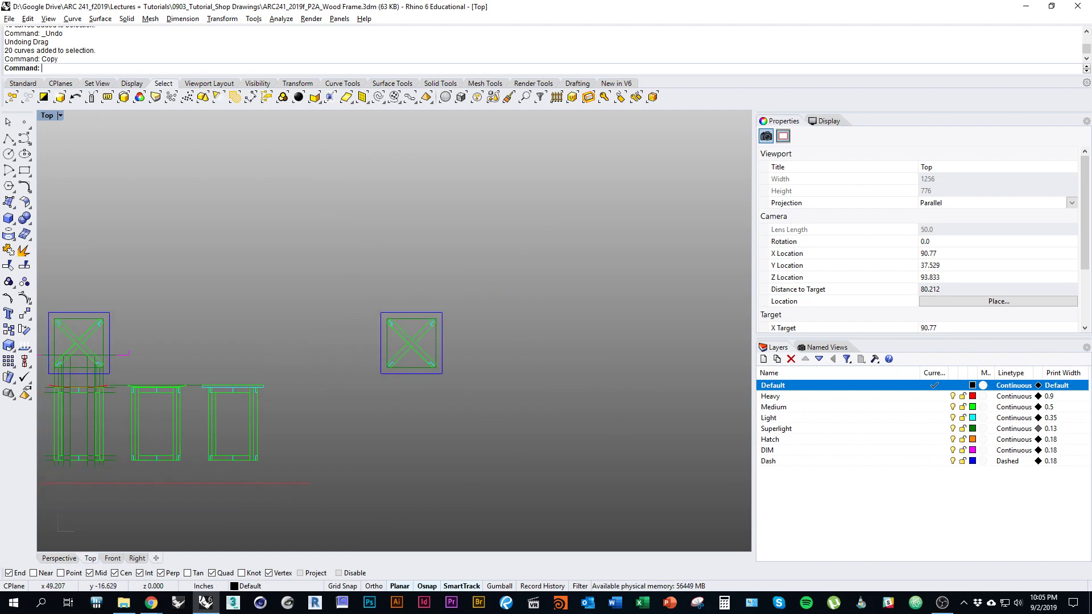
pyautogui.moveTo(424, 439); pyautogui.dragTo(454, 453, button='right')
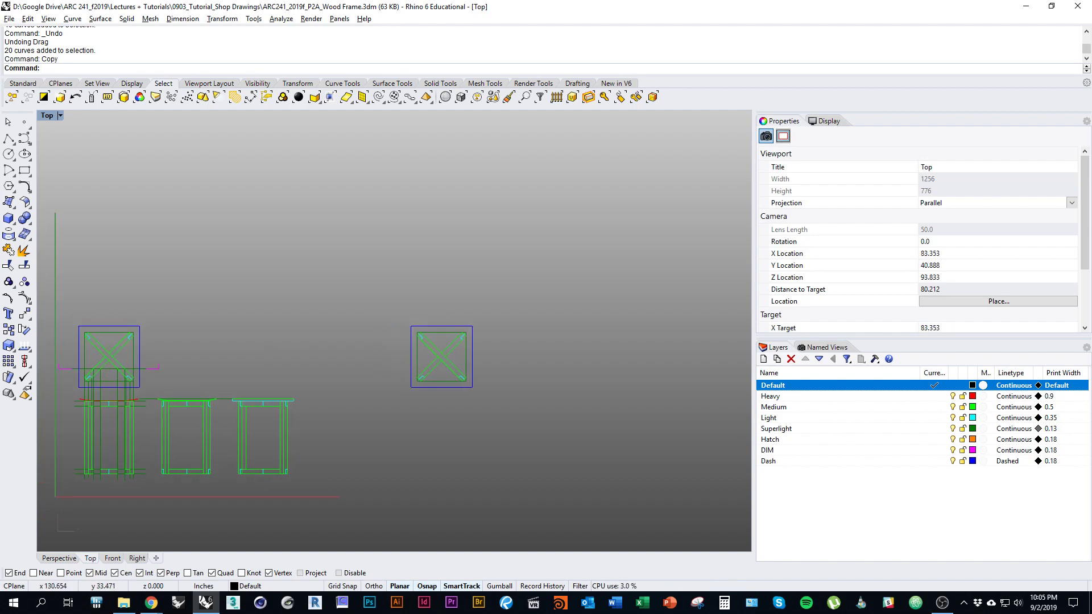
pyautogui.keyDown('ctrl'); pyautogui.keyDown('shift'); pyautogui.moveTo(589, 370); pyautogui.dragTo(529, 237, button='right'); pyautogui.keyUp('shift'); pyautogui.keyUp('ctrl')
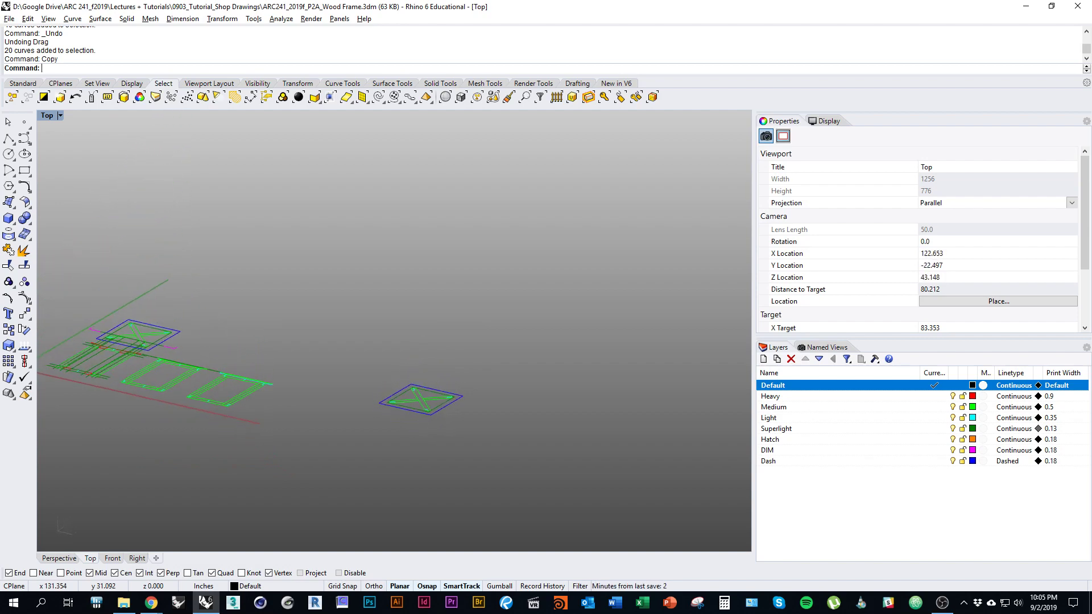
# Step: Orbit the tilted view and toggle between Perspective and Top to look at the X-brace square
pyautogui.keyDown('ctrl'); pyautogui.keyDown('shift'); pyautogui.moveTo(484, 337); pyautogui.dragTo(468, 378, button='right'); pyautogui.keyUp('shift'); pyautogui.keyUp('ctrl')
pyautogui.moveTo(356, 353); pyautogui.dragTo(418, 410, button='right')
pyautogui.scroll(-1, 481, 409)
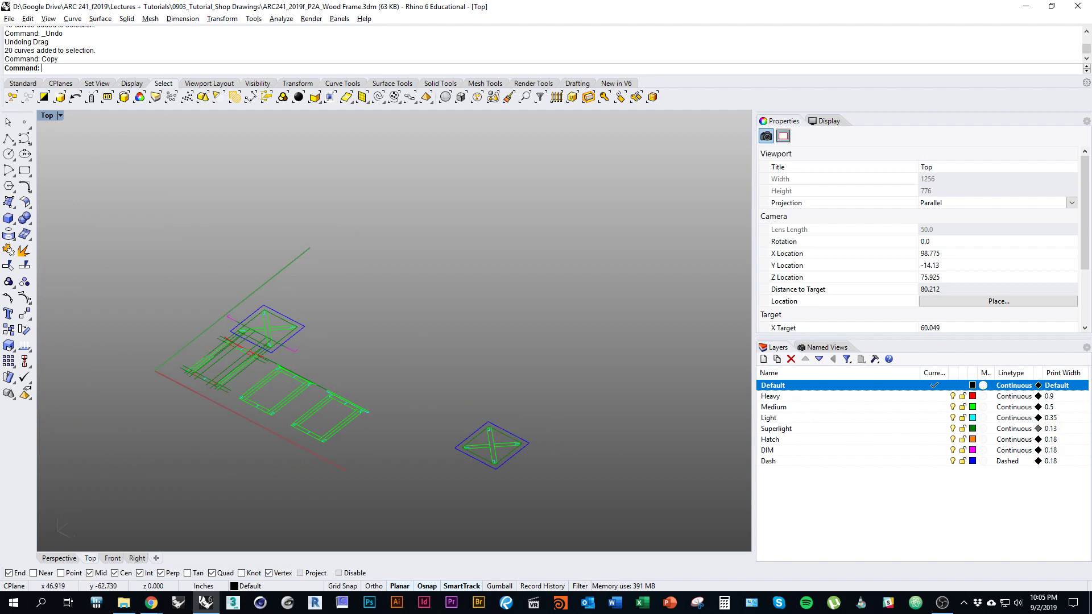
pyautogui.click(58, 558)
pyautogui.keyDown('shift'); pyautogui.moveTo(502, 398); pyautogui.dragTo(453, 437, button='right'); pyautogui.keyUp('shift')
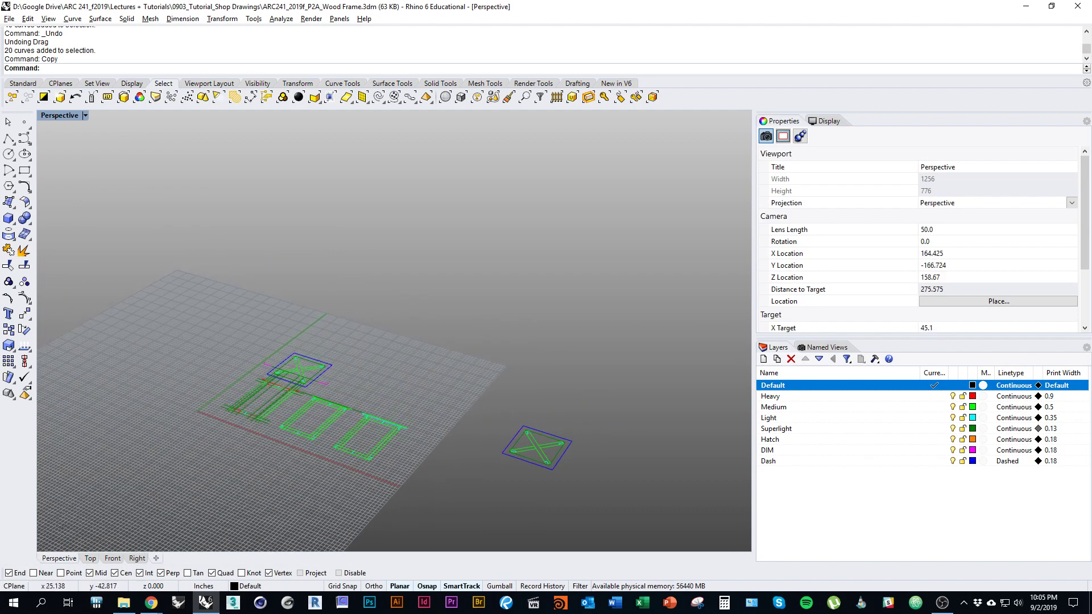
pyautogui.click(90, 558)
pyautogui.moveTo(487, 447); pyautogui.dragTo(653, 438, button='right')
pyautogui.scroll(12, 455, 433)
pyautogui.scroll(-8, 455, 433)
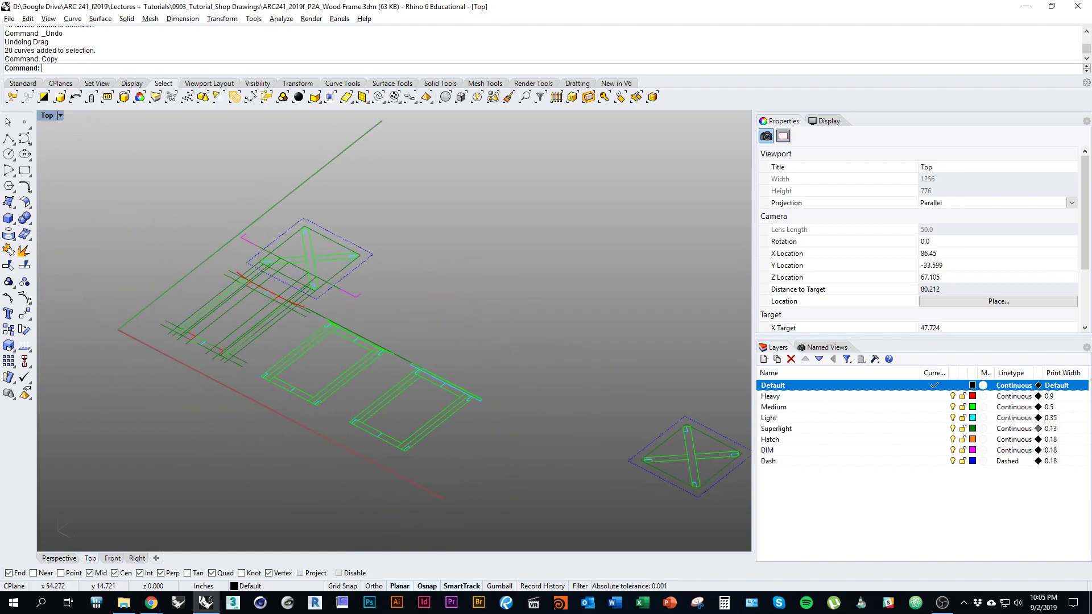
pyautogui.scroll(3, 335, 361)
pyautogui.scroll(-1, 336, 361)
# Step: Zoom in and out on the drawings in the Perspective viewport
pyautogui.click(59, 558)
pyautogui.scroll(15, 272, 372)
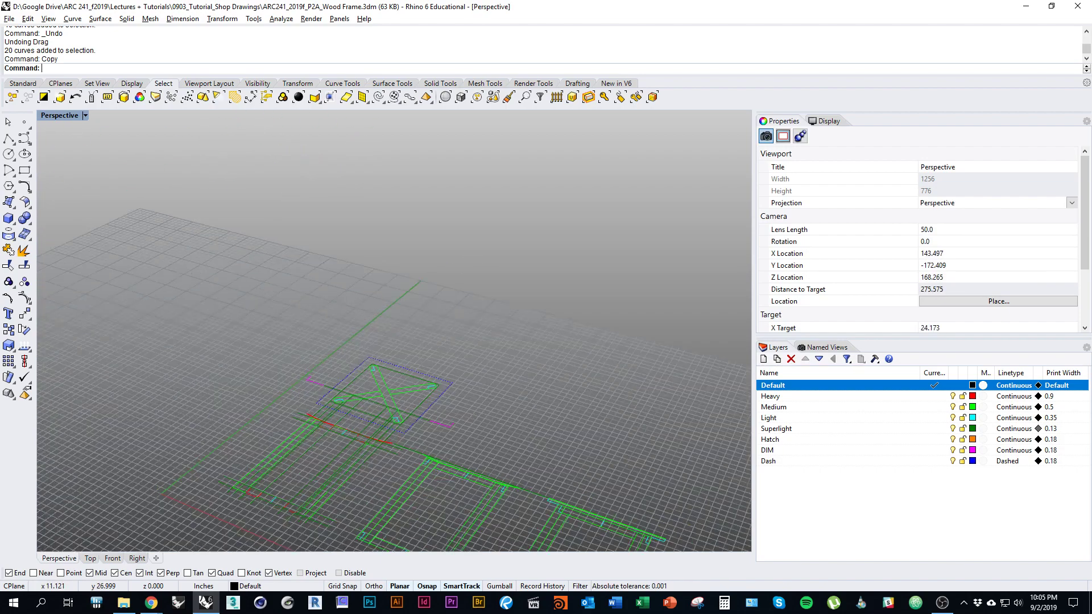
pyautogui.scroll(-8, 344, 409)
pyautogui.scroll(15, 345, 408)
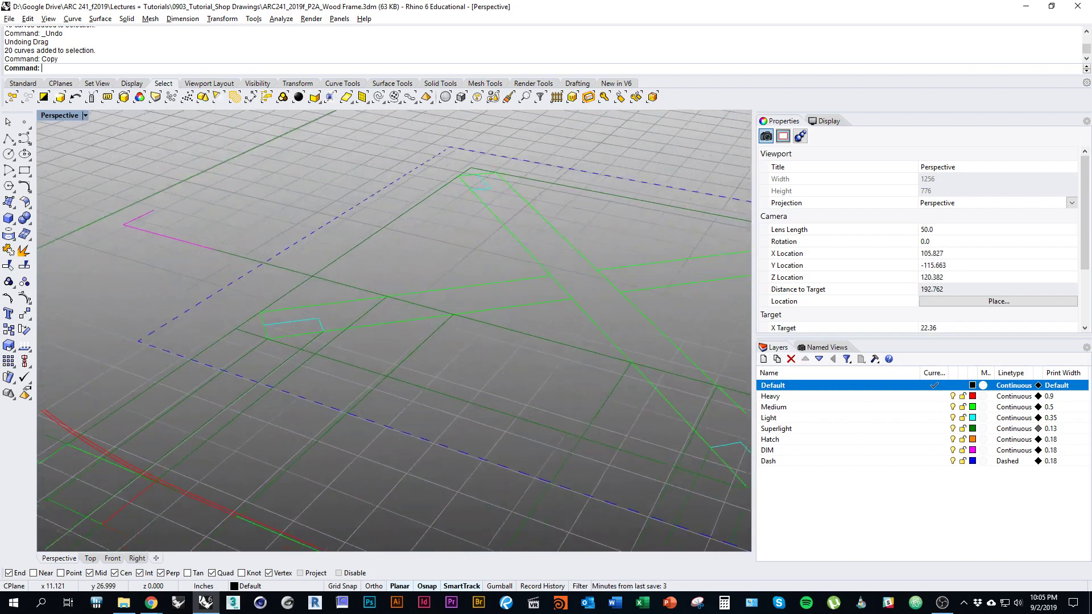
pyautogui.scroll(-20, 345, 409)
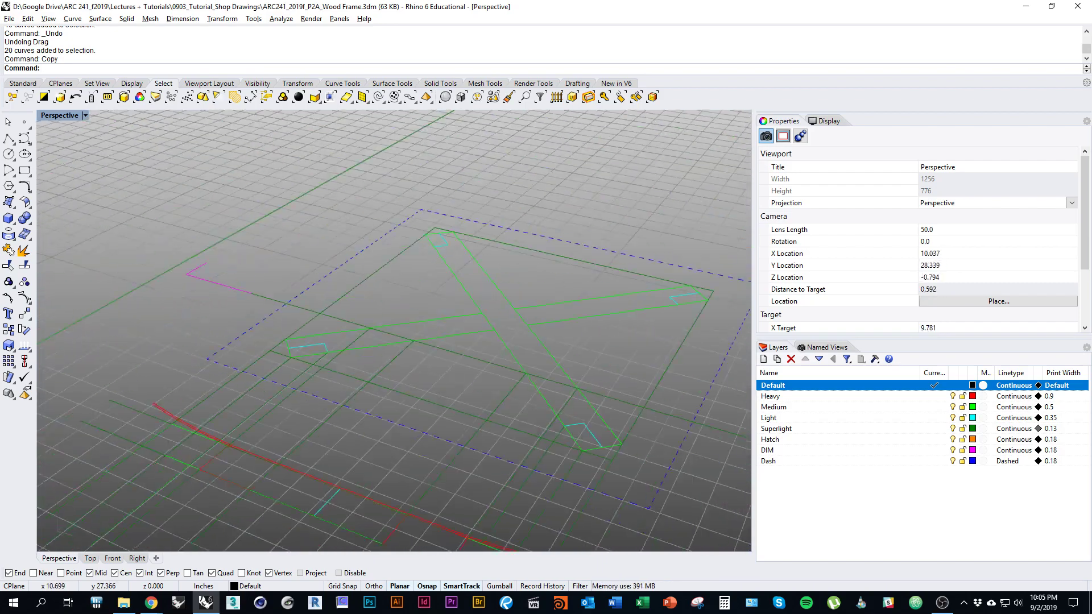
pyautogui.scroll(12, 344, 409)
pyautogui.scroll(10, 344, 409)
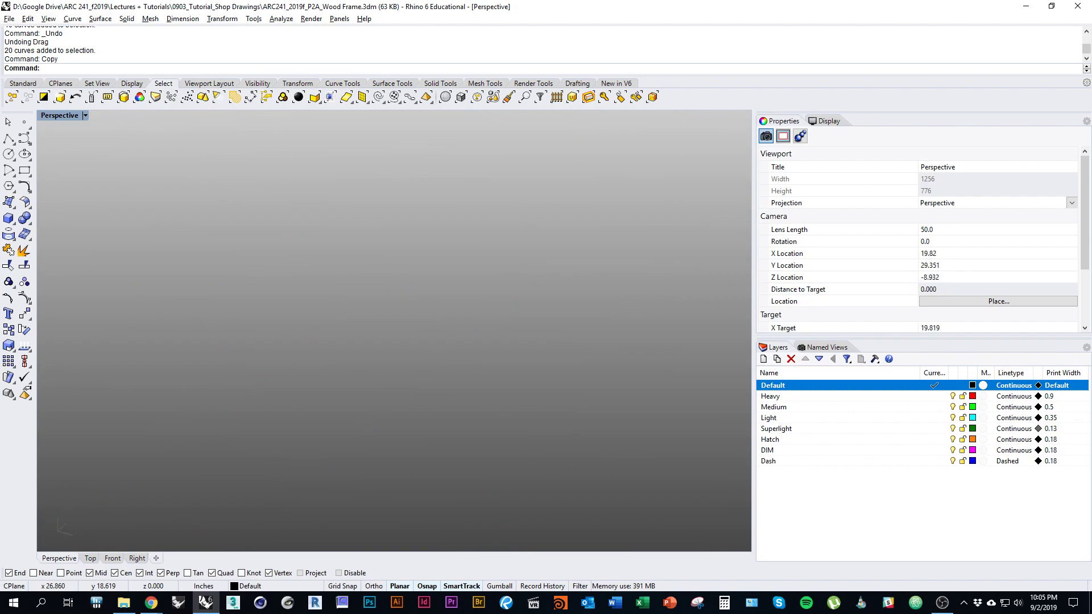
pyautogui.scroll(-2, 345, 408)
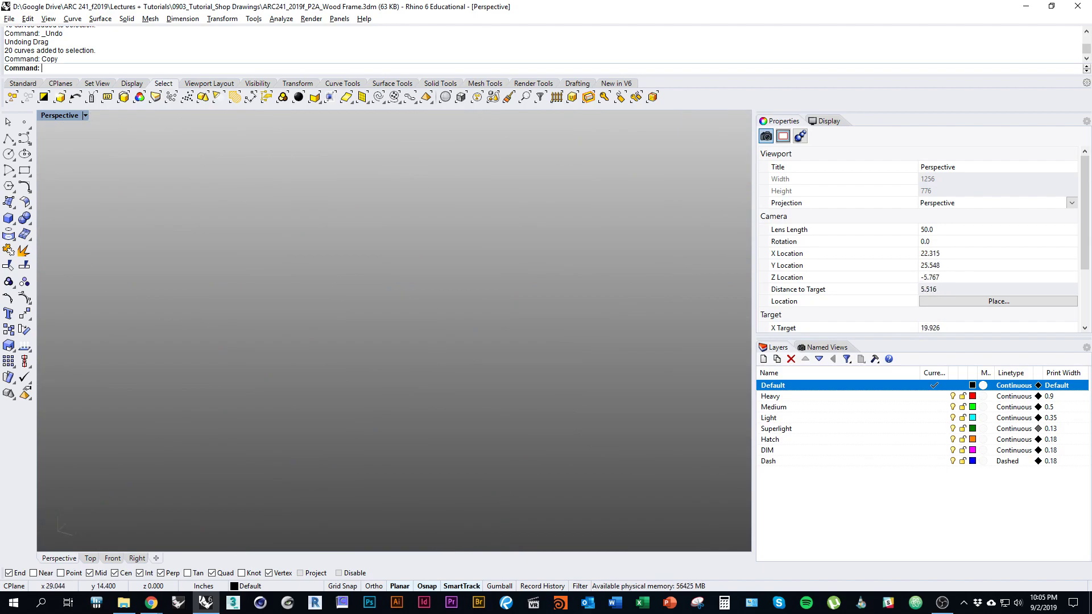
pyautogui.scroll(-15, 345, 409)
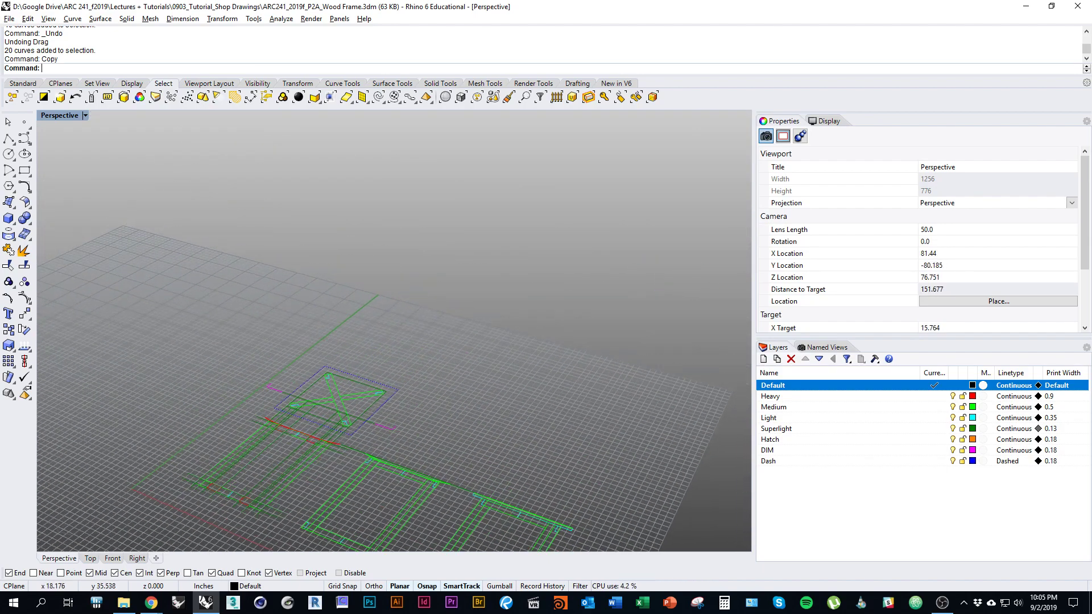
pyautogui.keyDown('shift'); pyautogui.moveTo(360, 408); pyautogui.dragTo(359, 409, button='right'); pyautogui.keyUp('shift')
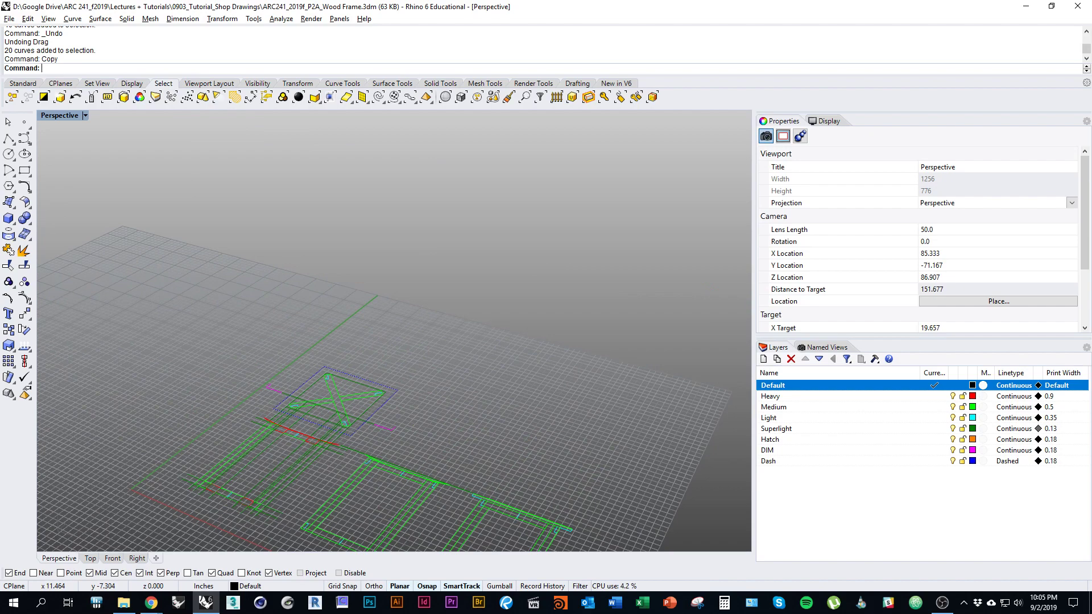
# Step: In the Top viewport, pan and zoom until the copied cross-braced frame fills the view
pyautogui.click(90, 559)
pyautogui.moveTo(240, 363); pyautogui.dragTo(290, 397, button='right')
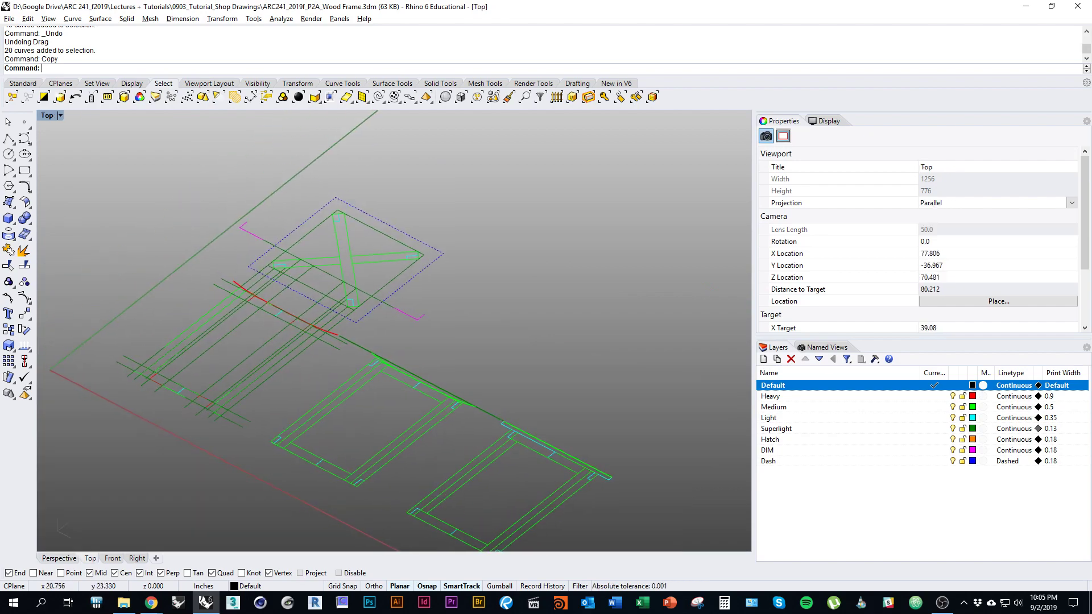
pyautogui.moveTo(396, 407)
pyautogui.mouseDown(button='right')
pyautogui.moveTo(359, 494)
pyautogui.moveTo(447, 420)
pyautogui.moveTo(369, 468)
pyautogui.moveTo(342, 422)
pyautogui.mouseUp(button='right')
pyautogui.scroll(-3, 403, 442)
pyautogui.keyDown('ctrl'); pyautogui.keyDown('shift'); pyautogui.moveTo(342, 422); pyautogui.dragTo(409, 416, button='right'); pyautogui.keyUp('shift'); pyautogui.keyUp('ctrl')
pyautogui.moveTo(591, 416)
pyautogui.mouseDown(button='right')
pyautogui.moveTo(283, 331)
pyautogui.moveTo(270, 358)
pyautogui.mouseUp(button='right')
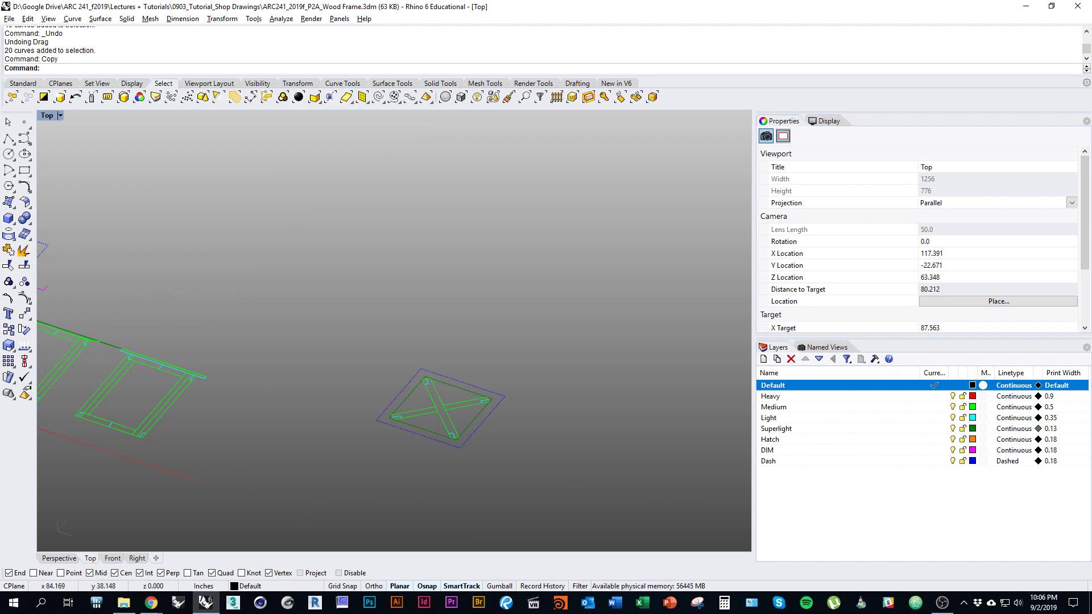
pyautogui.scroll(5, 445, 420)
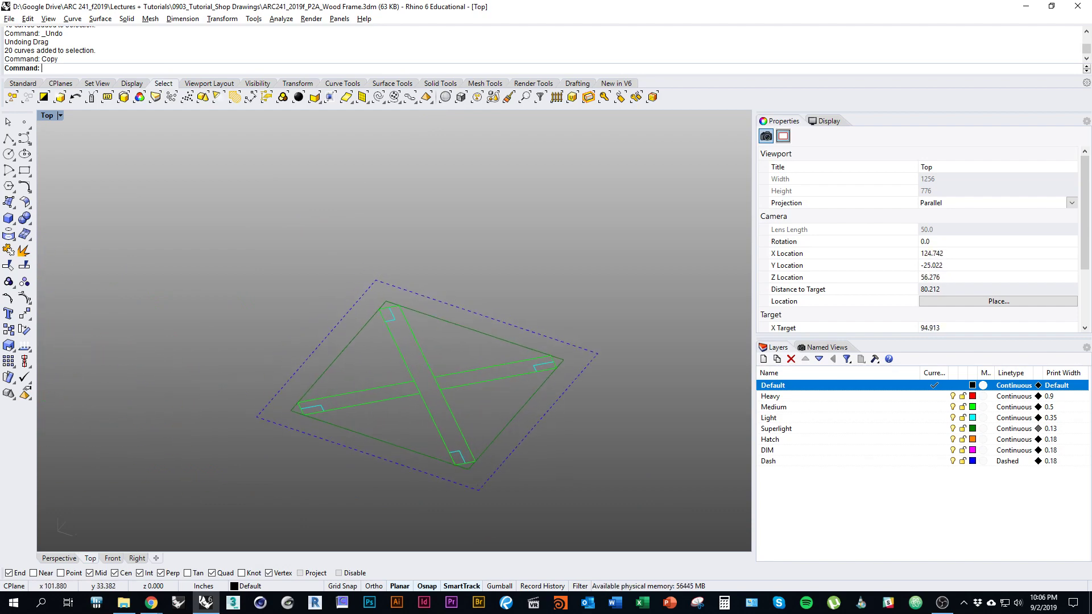
pyautogui.moveTo(452, 413)
pyautogui.mouseDown(button='right')
pyautogui.moveTo(467, 467)
pyautogui.moveTo(468, 409)
pyautogui.mouseUp(button='right')
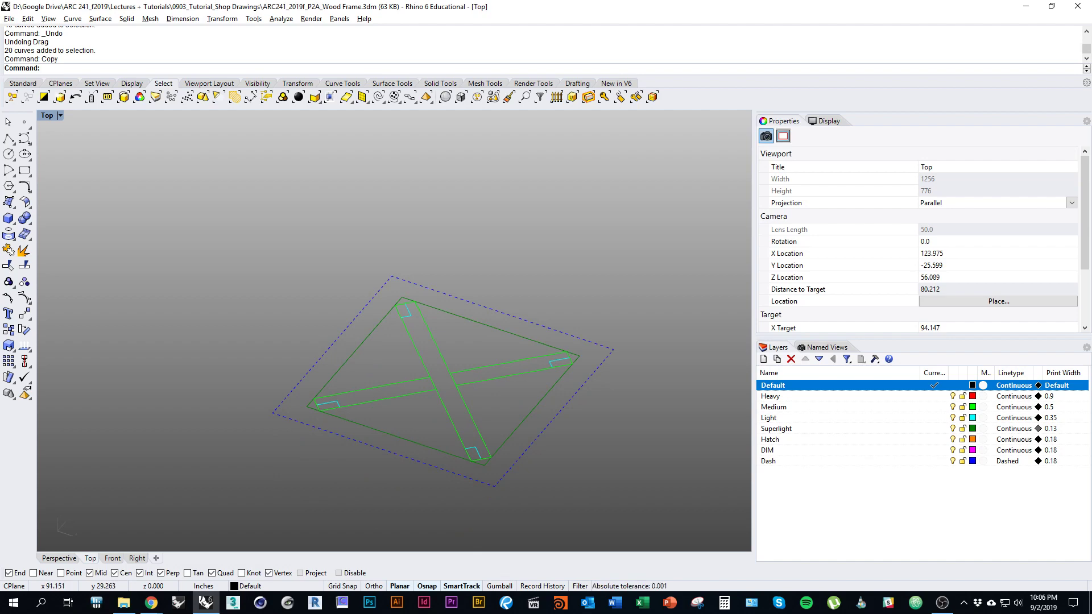
pyautogui.moveTo(444, 387)
pyautogui.mouseDown(button='right')
pyautogui.moveTo(425, 420)
pyautogui.moveTo(437, 409)
pyautogui.mouseUp(button='right')
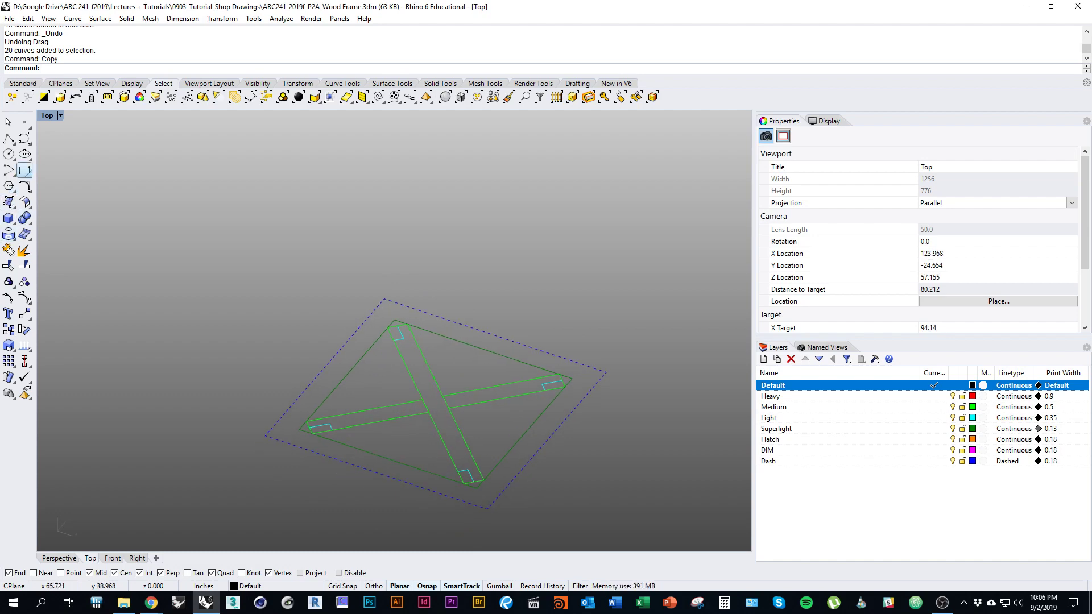
# Step: Draw a 3-point rectangle square across the lower end of the diagonal beam
pyautogui.click(25, 171)
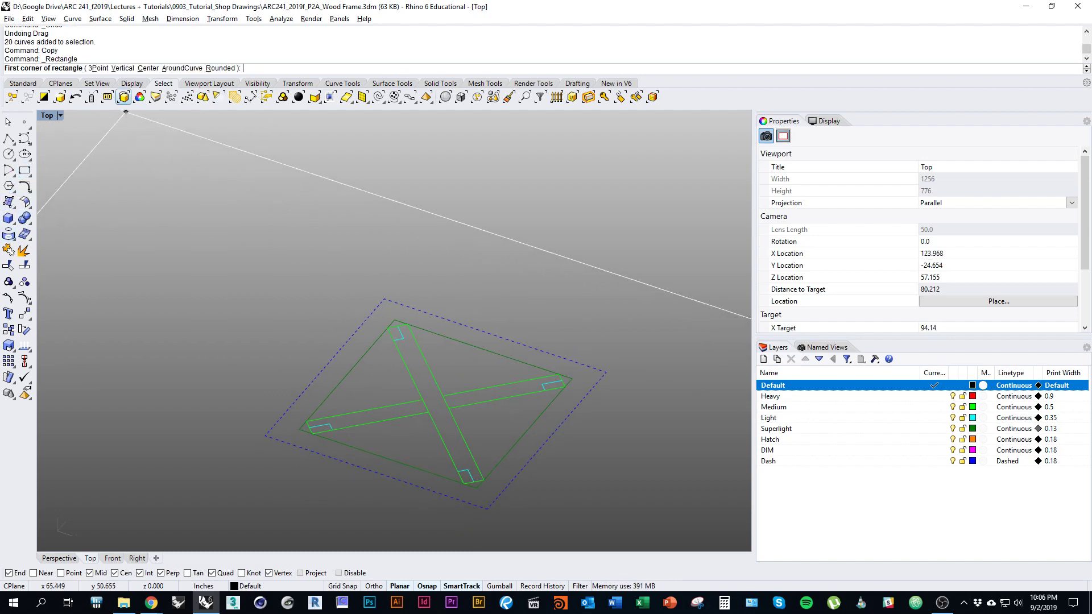
pyautogui.click(97, 68)
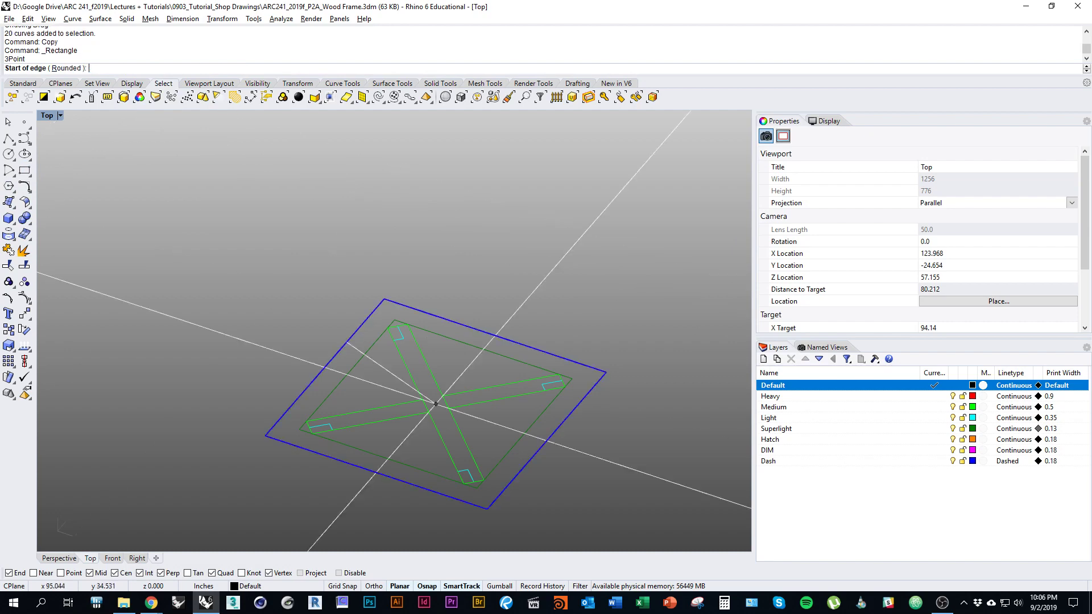
pyautogui.scroll(6, 446, 491)
pyautogui.click(446, 490)
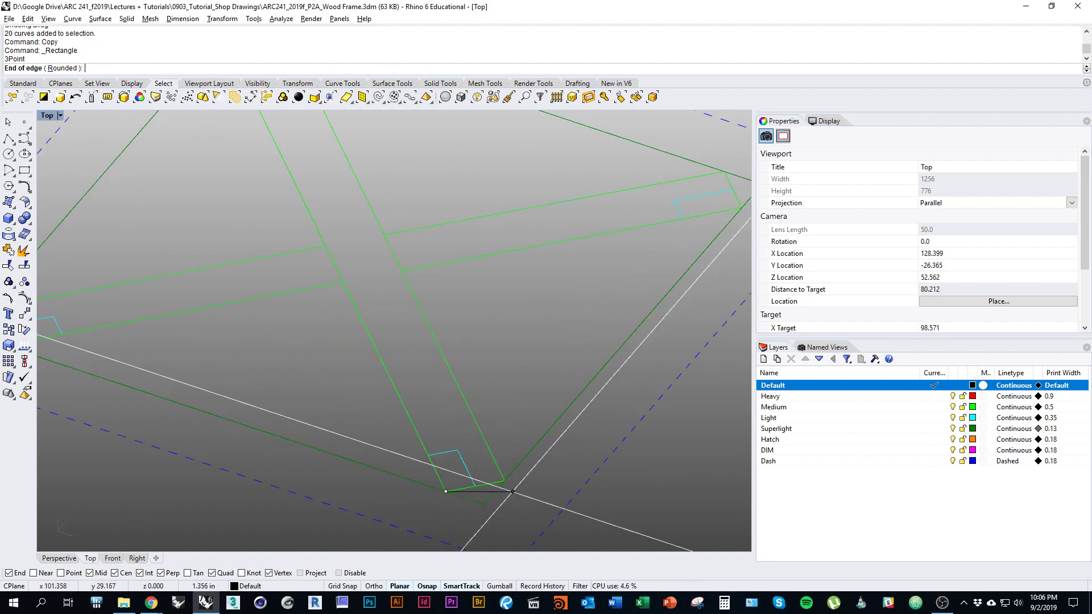
pyautogui.click(505, 480)
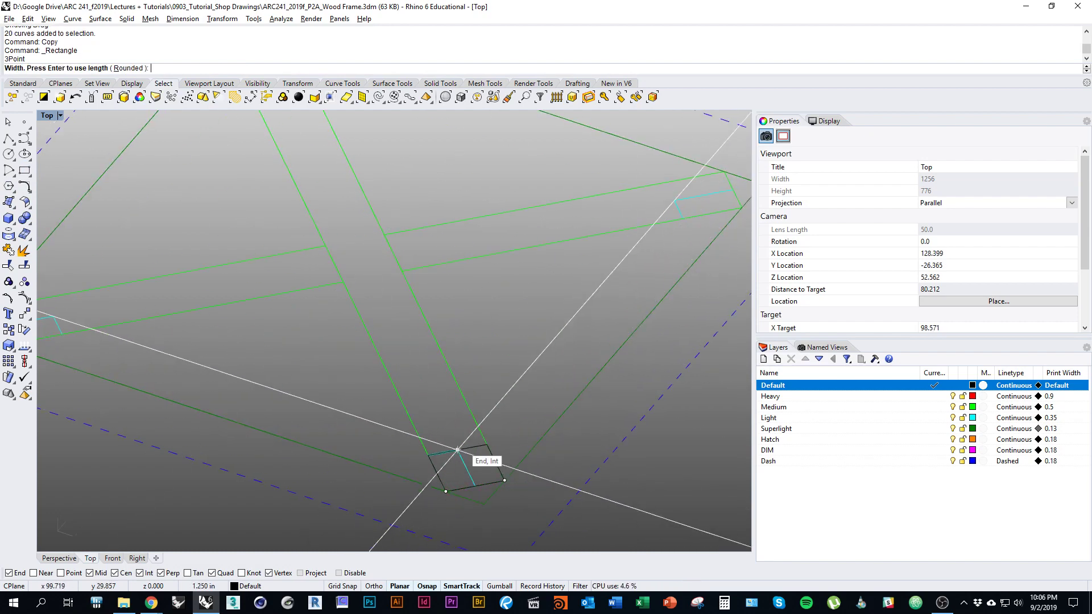
pyautogui.click(457, 450)
pyautogui.scroll(-6, 457, 450)
pyautogui.moveTo(322, 441); pyautogui.dragTo(353, 445, button='right')
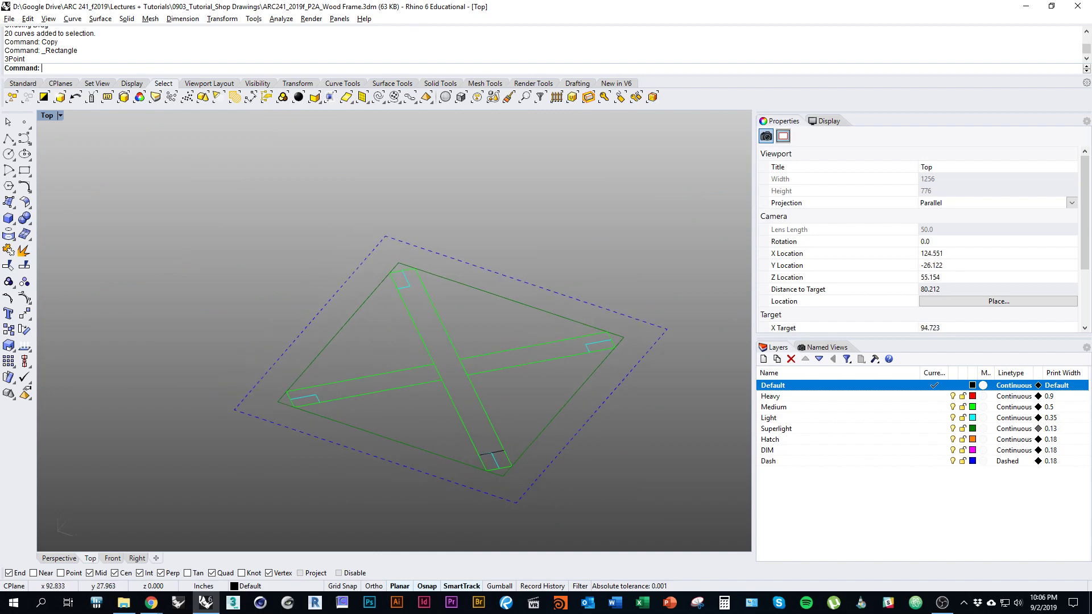
pyautogui.scroll(1, 293, 407)
pyautogui.moveTo(452, 438); pyautogui.dragTo(367, 411, button='right')
# Step: Copy the square to the left, upper and right beam ends
pyautogui.click(437, 427)
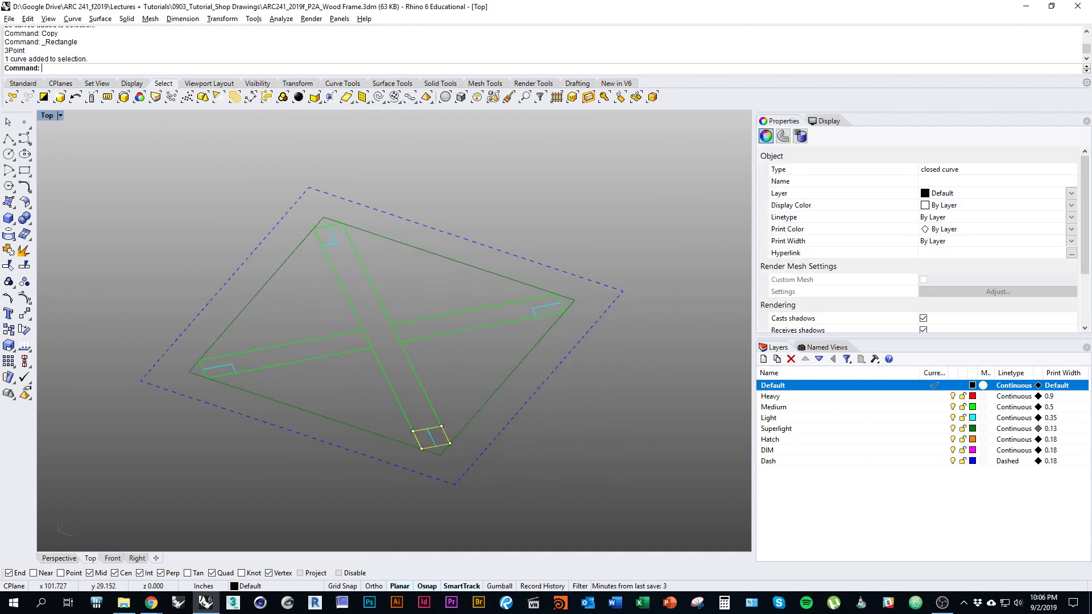
pyautogui.press('Return')
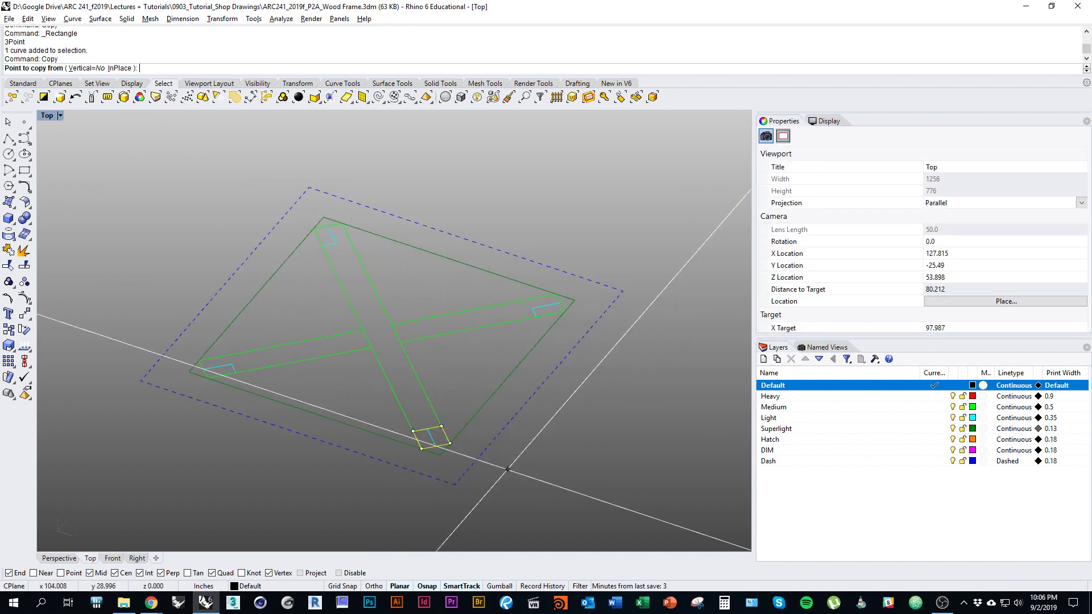
pyautogui.scroll(2, 493, 471)
pyautogui.click(410, 445)
pyautogui.moveTo(371, 444); pyautogui.dragTo(495, 461, button='right')
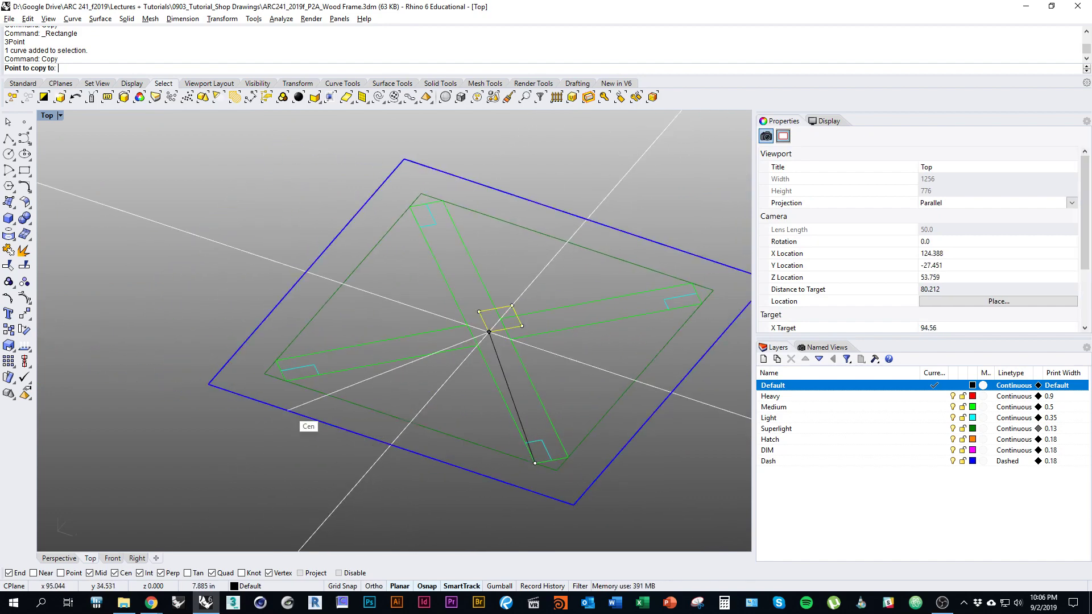
pyautogui.click(286, 381)
pyautogui.click(420, 227)
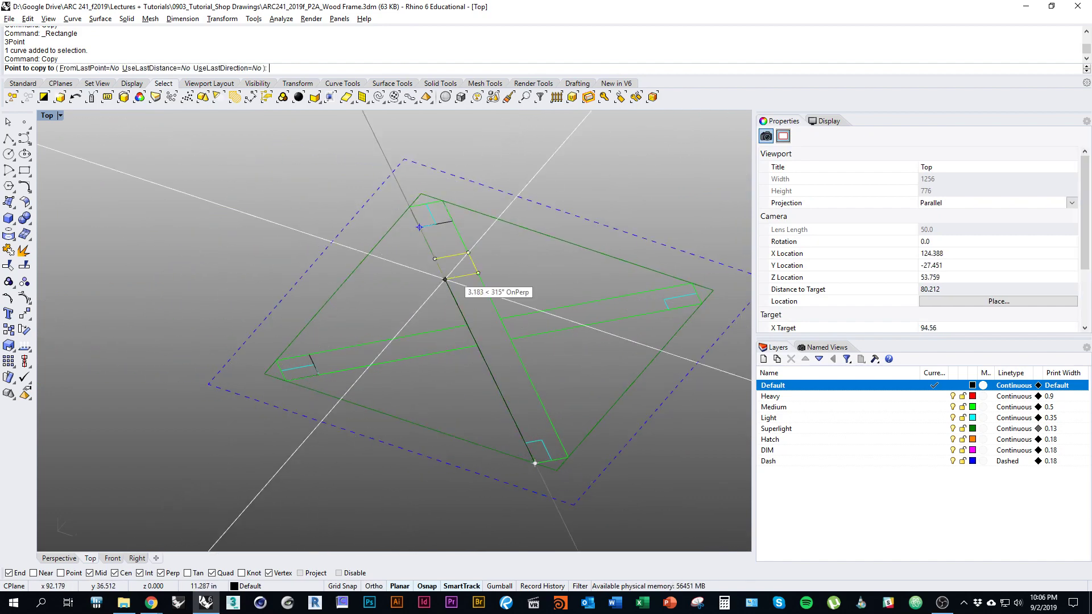
pyautogui.click(669, 310)
pyautogui.rightClick(658, 368)
pyautogui.moveTo(659, 369); pyautogui.dragTo(538, 427, button='right')
pyautogui.scroll(-3, 619, 415)
pyautogui.press('Escape')
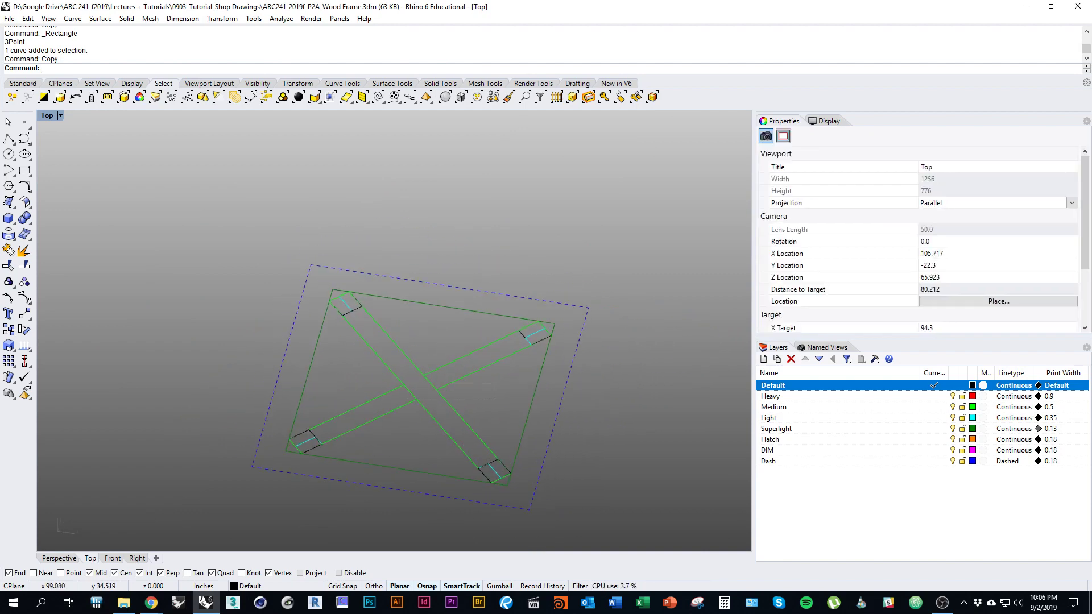
# Step: Delete the crossing beam curves and the remaining beam line
pyautogui.moveTo(495, 399); pyautogui.dragTo(398, 367)
pyautogui.write('d')
pyautogui.press('space')
pyautogui.moveTo(398, 370); pyautogui.dragTo(406, 400, button='right')
pyautogui.click(393, 444)
pyautogui.write('d')
pyautogui.press('space')
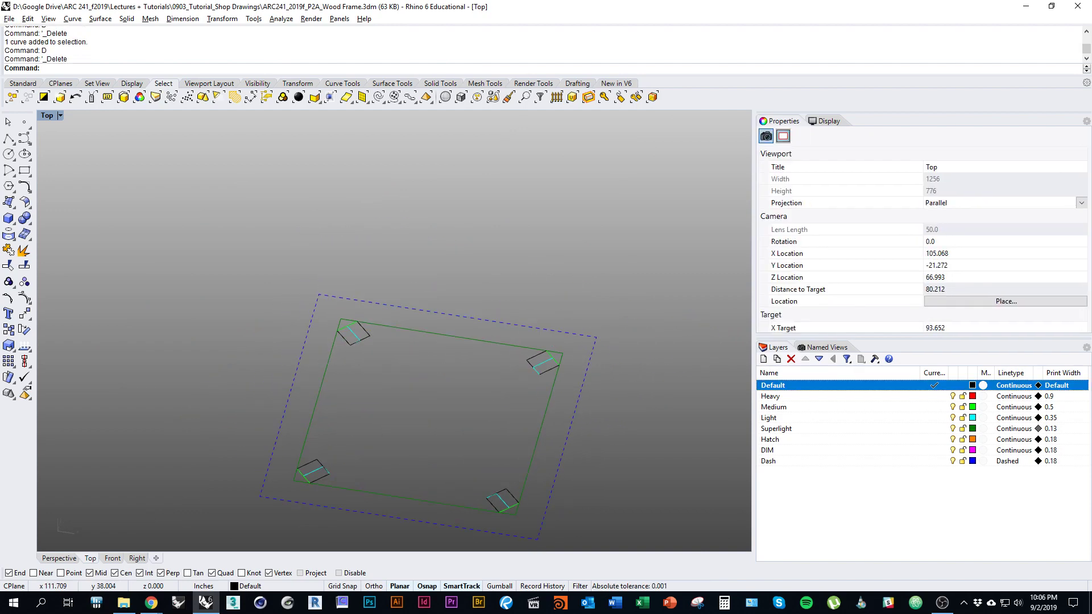
# Step: Delete the cyan lines at the upper-right corner, picking the right overlapping curves
pyautogui.scroll(8, 557, 371)
pyautogui.click(524, 353)
pyautogui.write('d')
pyautogui.press('space')
pyautogui.click(513, 375)
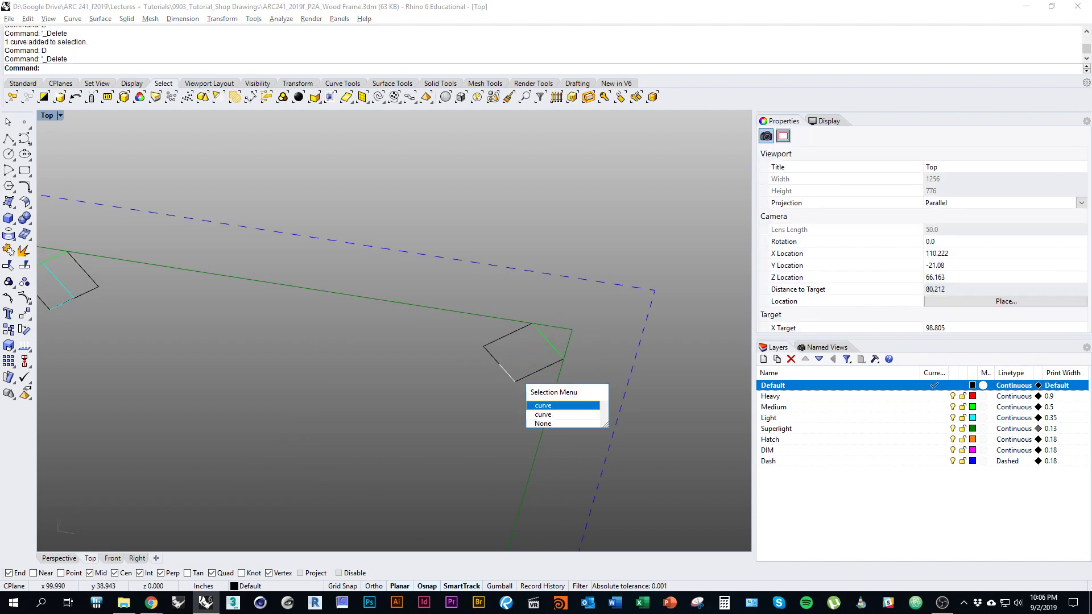
pyautogui.click(540, 404)
pyautogui.write('d')
pyautogui.press('space')
pyautogui.click(560, 355)
pyautogui.press('Escape')
# Step: Delete the cyan and bright green overlapping curves at the left corner
pyautogui.scroll(-5, 546, 352)
pyautogui.moveTo(260, 343); pyautogui.dragTo(382, 360, button='right')
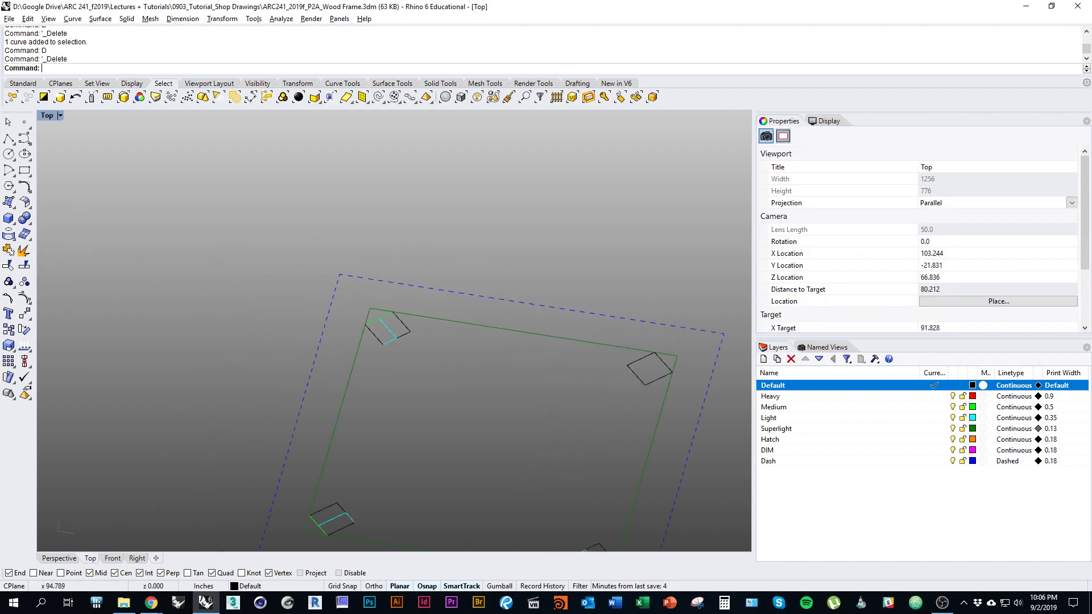
pyautogui.scroll(5, 382, 360)
pyautogui.click(394, 312)
pyautogui.write('d')
pyautogui.click(398, 333)
pyautogui.click(427, 366)
pyautogui.write('d')
pyautogui.click(383, 294)
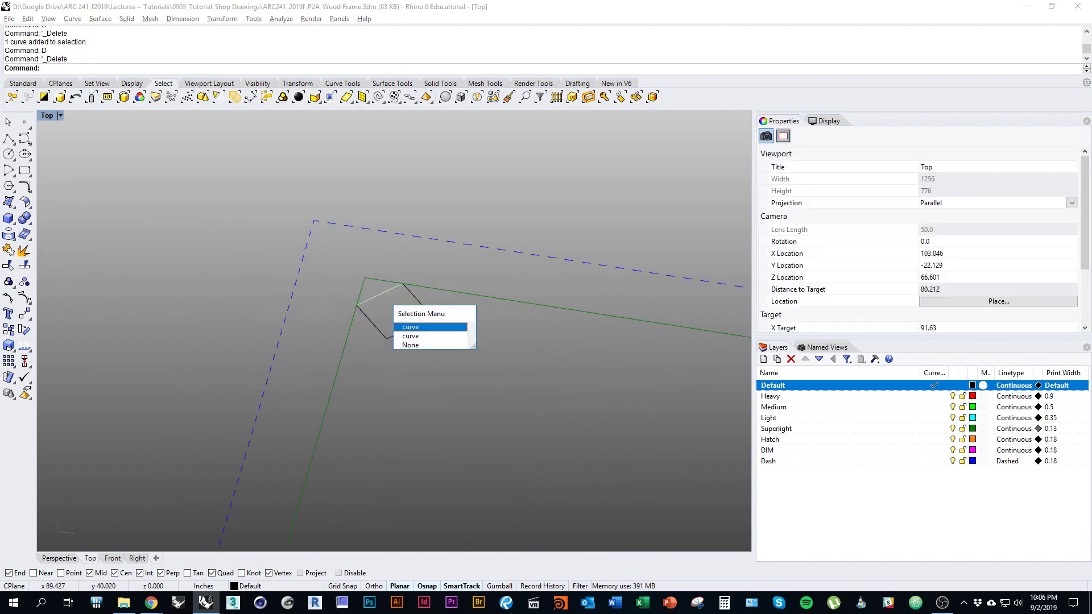
pyautogui.click(410, 326)
pyautogui.write('d')
# Step: Delete the lower-left square's cyan middle line, green edge and cyan segment
pyautogui.scroll(-7, 453, 193)
pyautogui.scroll(4, 392, 432)
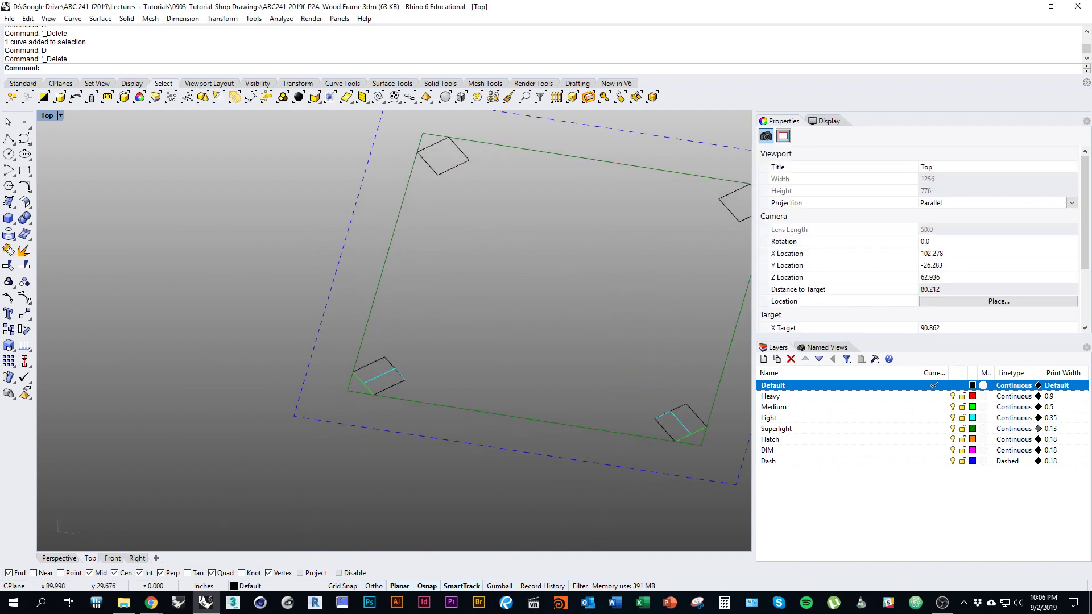
pyautogui.click(382, 374)
pyautogui.write('d')
pyautogui.click(371, 390)
pyautogui.click(407, 427)
pyautogui.write('d')
pyautogui.click(401, 376)
pyautogui.click(439, 411)
pyautogui.write('d')
# Step: Delete the lower-right square's cyan segment and overlapping bottom-edge curves
pyautogui.moveTo(592, 398); pyautogui.dragTo(448, 382, button='right')
pyautogui.click(535, 406)
pyautogui.write('d')
pyautogui.click(539, 410)
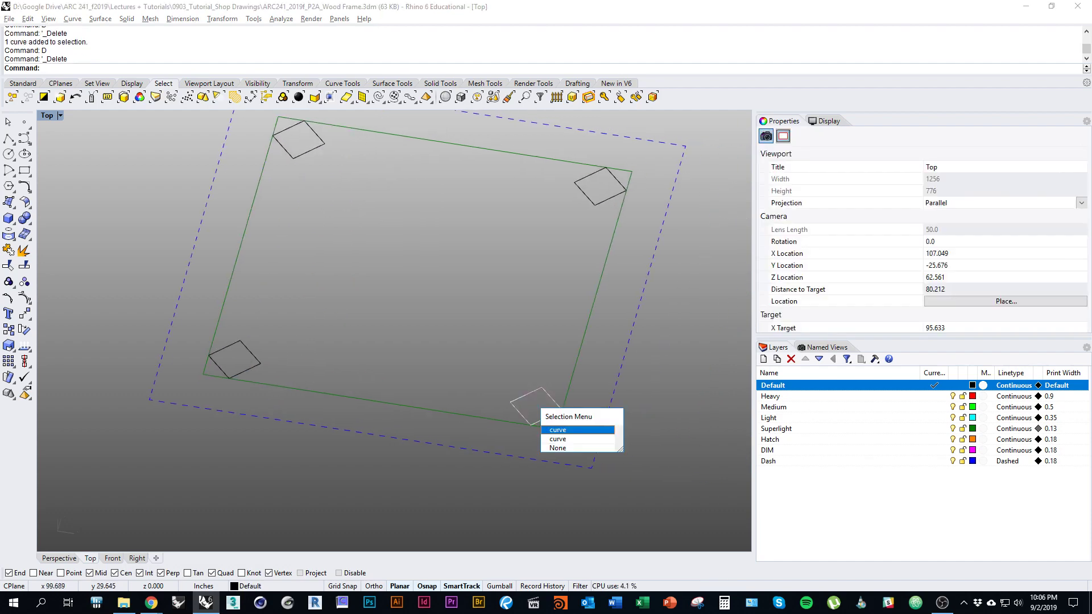
pyautogui.click(558, 439)
pyautogui.write('d')
pyautogui.click(541, 420)
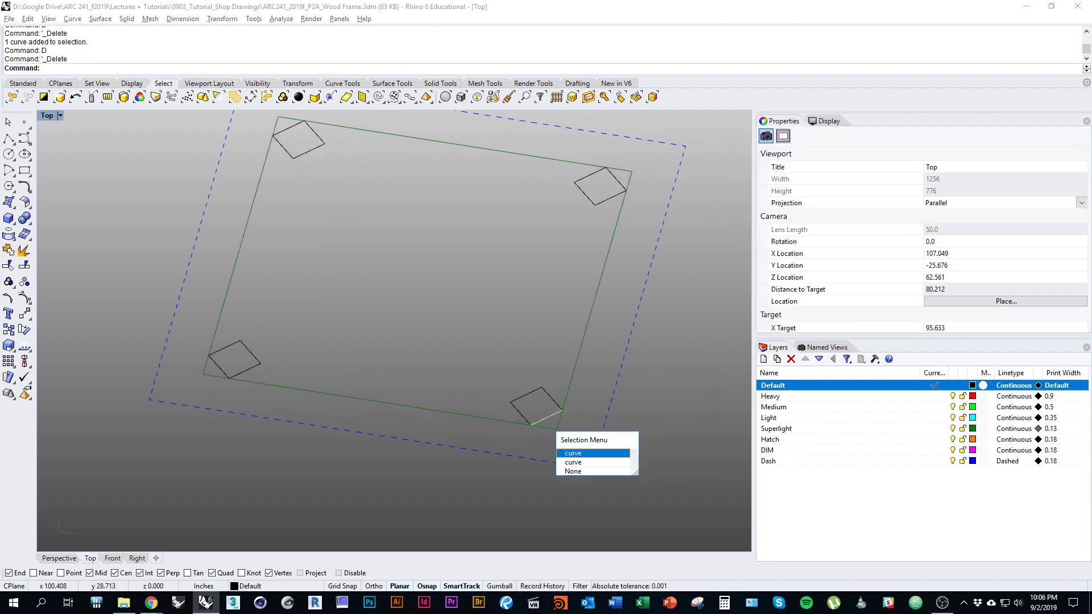
pyautogui.click(573, 453)
pyautogui.write('d')
# Step: Select the four small corner squares
pyautogui.scroll(-11, 479, 411)
pyautogui.moveTo(480, 411)
pyautogui.mouseDown(button='right')
pyautogui.moveTo(472, 428)
pyautogui.moveTo(420, 404)
pyautogui.mouseUp(button='right')
pyautogui.click(394, 434)
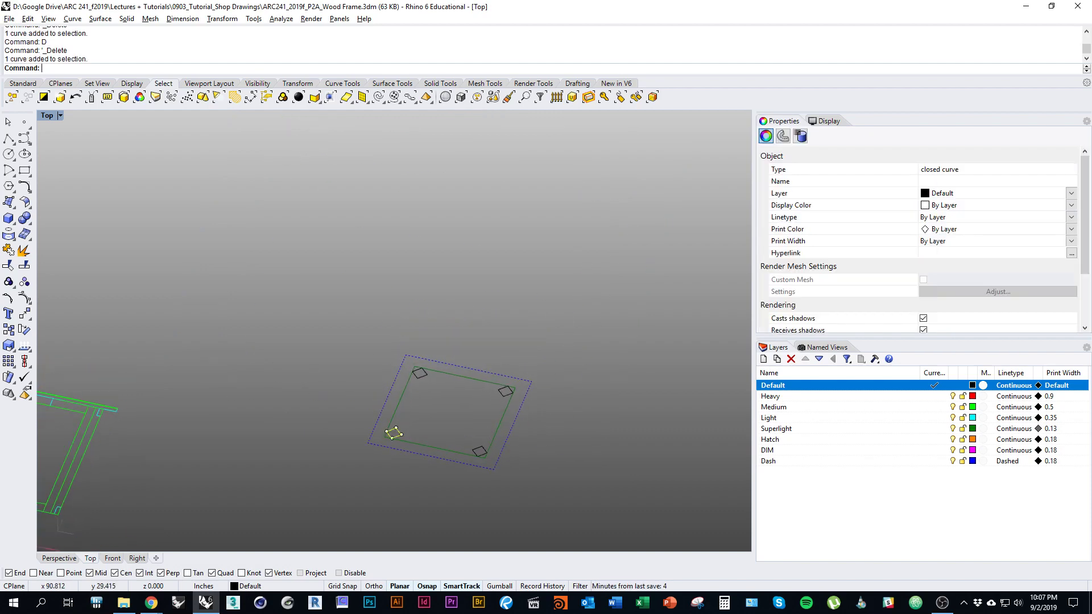
pyautogui.keyDown('shift'); pyautogui.click(419, 373); pyautogui.keyUp('shift')
pyautogui.keyDown('shift'); pyautogui.click(505, 391); pyautogui.keyUp('shift')
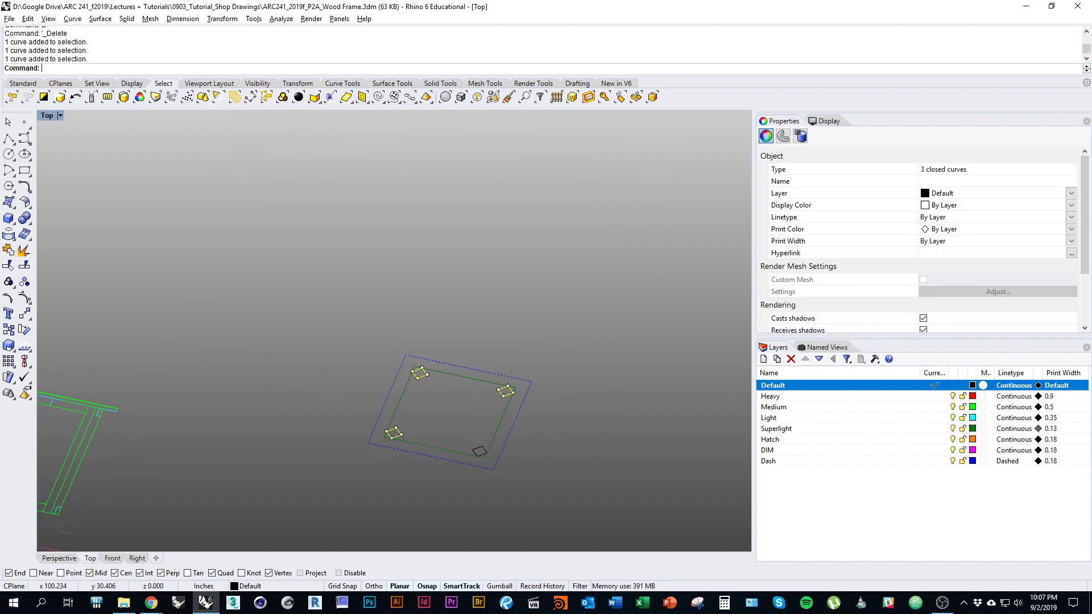
pyautogui.keyDown('shift'); pyautogui.click(480, 452); pyautogui.keyUp('shift')
pyautogui.moveTo(480, 452)
pyautogui.keyDown('shift'); pyautogui.mouseDown(button='right')
pyautogui.moveTo(502, 438)
pyautogui.moveTo(483, 458)
pyautogui.mouseUp(button='right'); pyautogui.keyUp('shift')
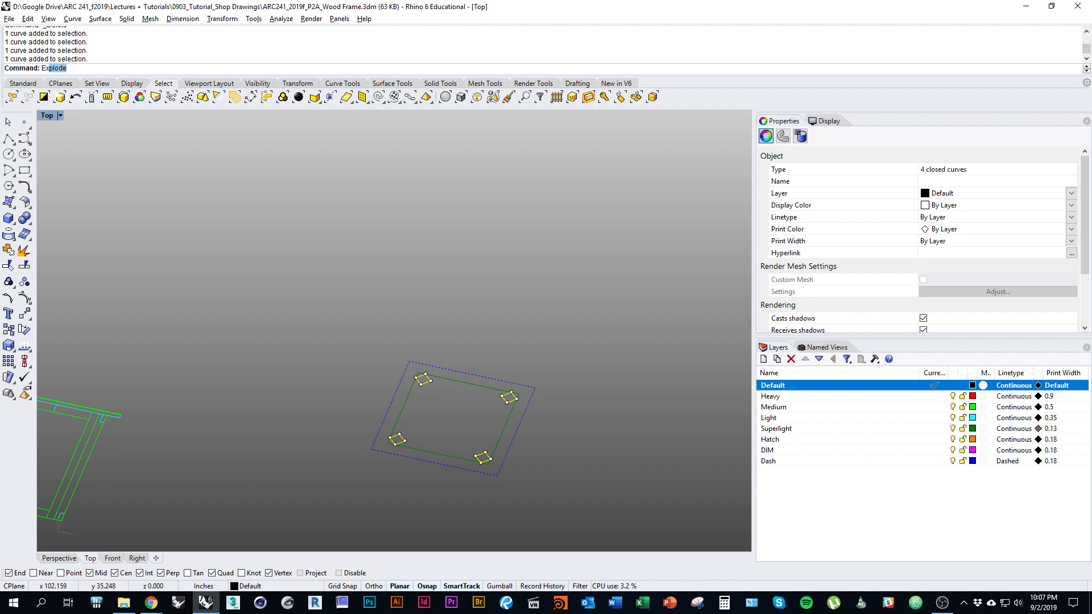
# Step: Extrude the four corner squares 18 inches upward into posts with ExtrudeCrv
pyautogui.write('trudeCr')
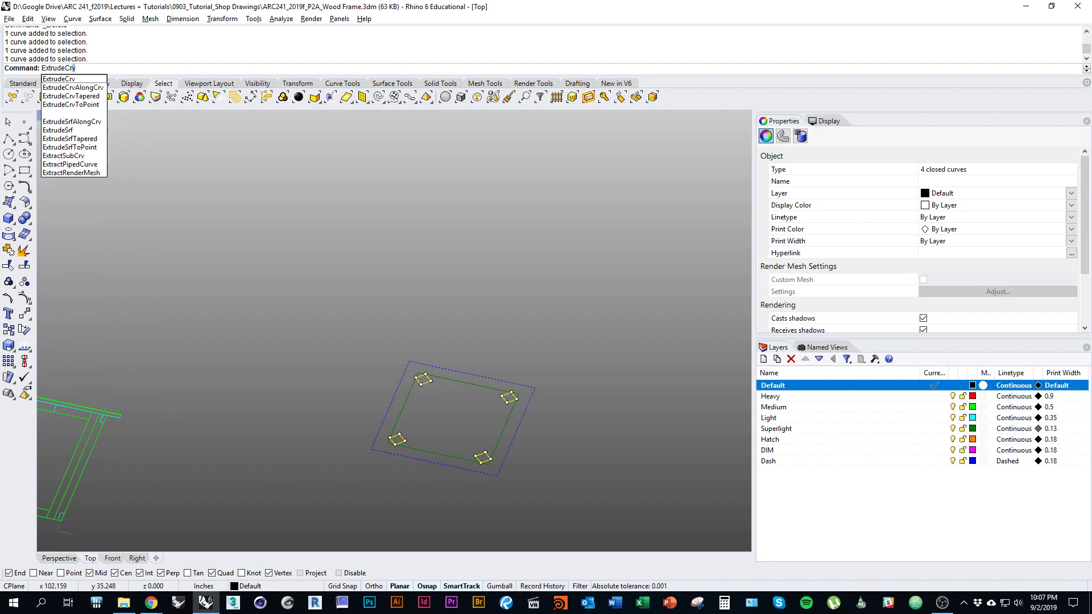
pyautogui.write('v')
pyautogui.press('Return')
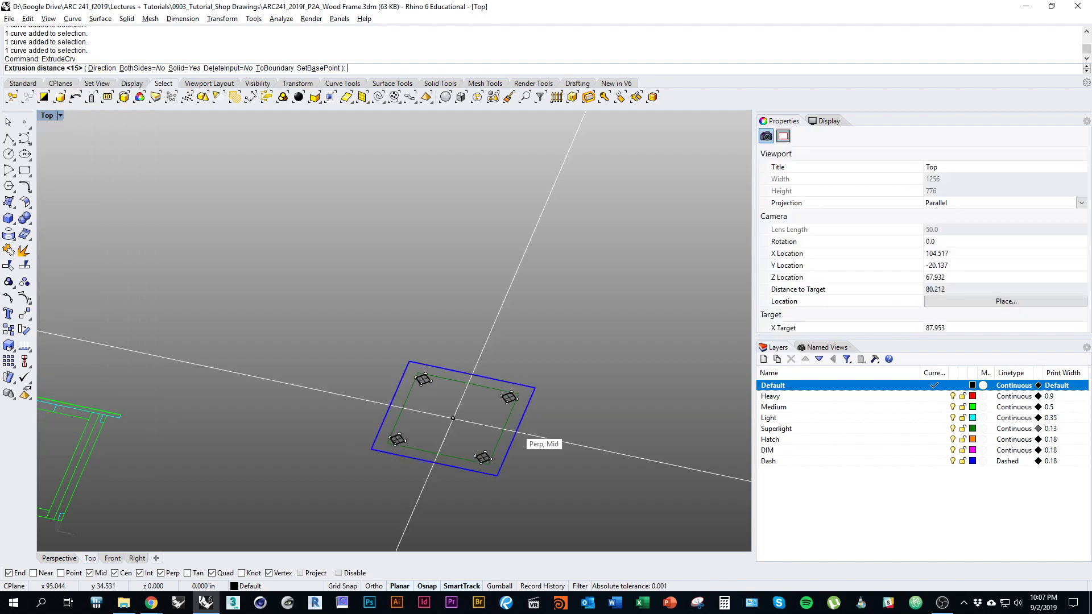
pyautogui.moveTo(453, 292); pyautogui.dragTo(431, 271, button='right')
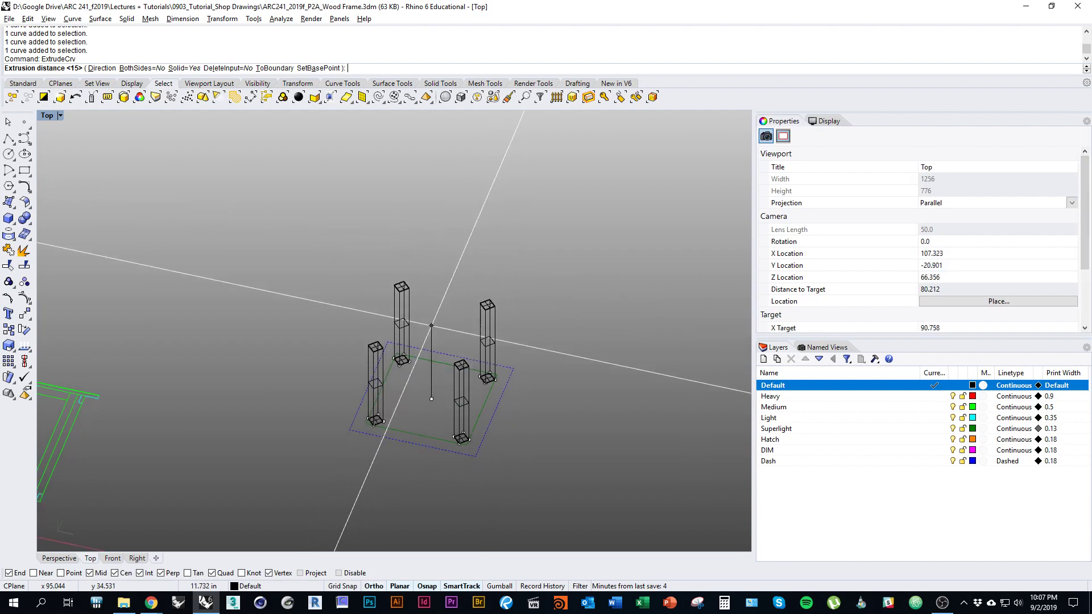
pyautogui.keyDown('ctrl'); pyautogui.keyDown('shift'); pyautogui.moveTo(431, 326); pyautogui.dragTo(404, 302, button='right'); pyautogui.keyUp('shift'); pyautogui.keyUp('ctrl')
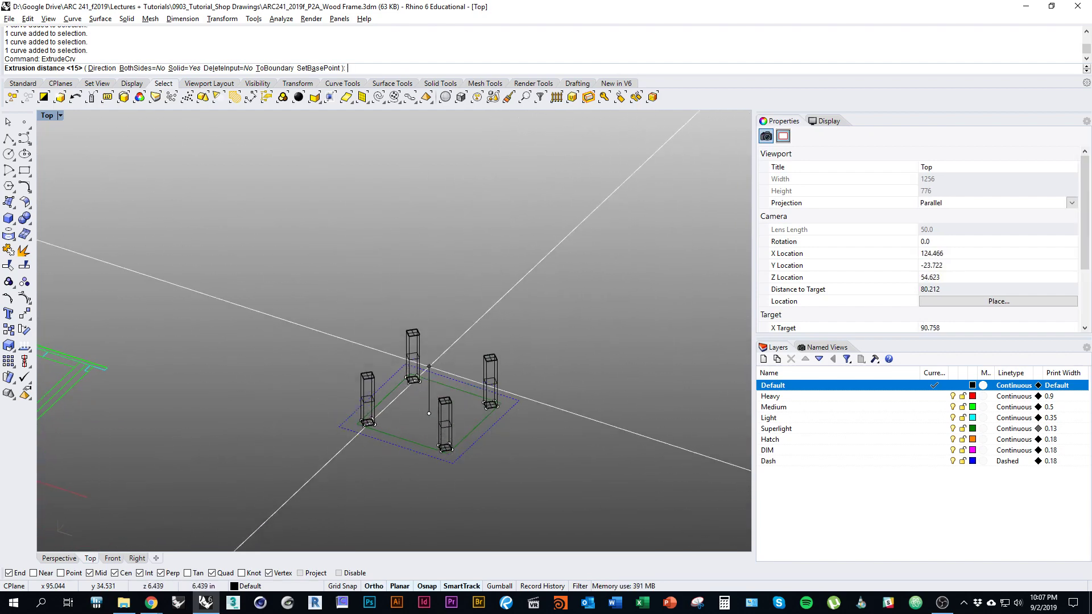
pyautogui.moveTo(429, 401); pyautogui.dragTo(396, 427, button='right')
pyautogui.keyDown('ctrl'); pyautogui.click(396, 427); pyautogui.keyUp('ctrl')
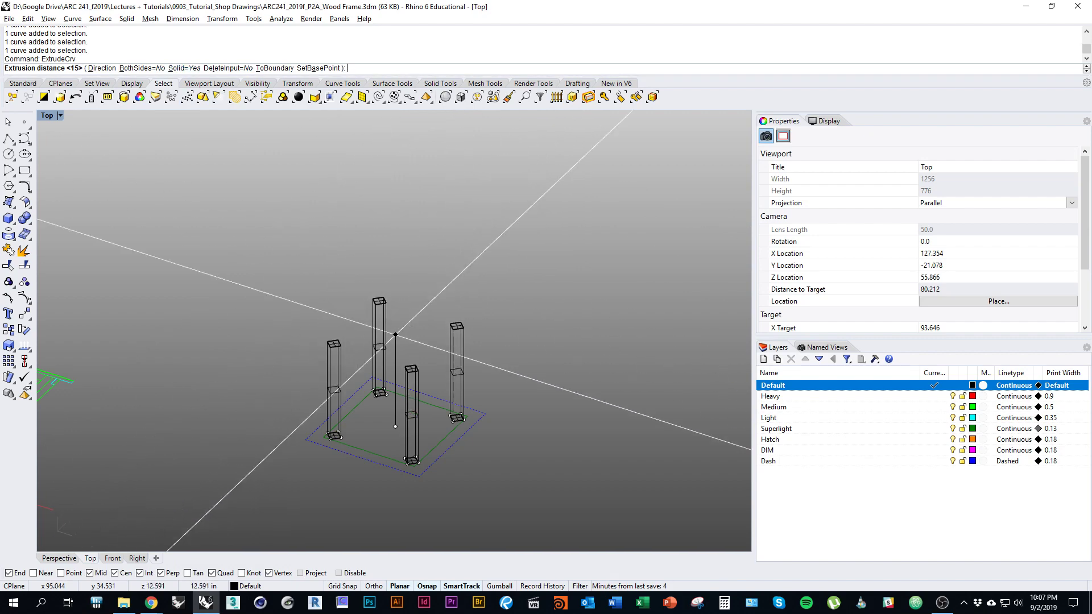
pyautogui.keyDown('ctrl'); pyautogui.keyDown('shift'); pyautogui.moveTo(396, 281); pyautogui.dragTo(404, 283, button='right'); pyautogui.keyUp('shift'); pyautogui.keyUp('ctrl')
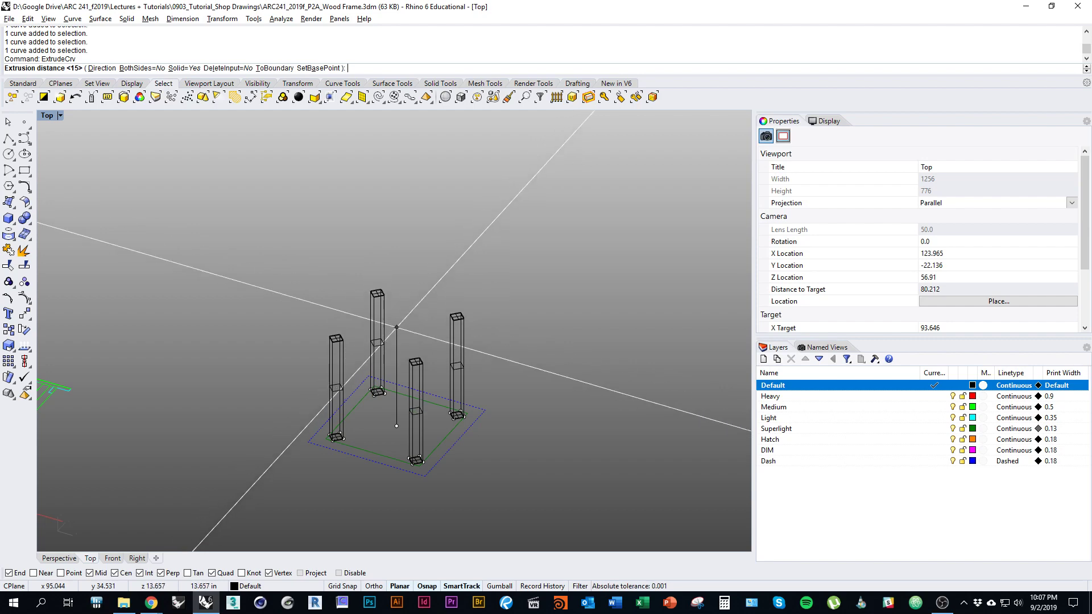
pyautogui.moveTo(395, 239)
pyautogui.keyDown('ctrl'); pyautogui.keyDown('shift'); pyautogui.mouseDown(button='right')
pyautogui.moveTo(395, 258)
pyautogui.moveTo(398, 236)
pyautogui.mouseUp(button='right'); pyautogui.keyUp('shift'); pyautogui.keyUp('ctrl')
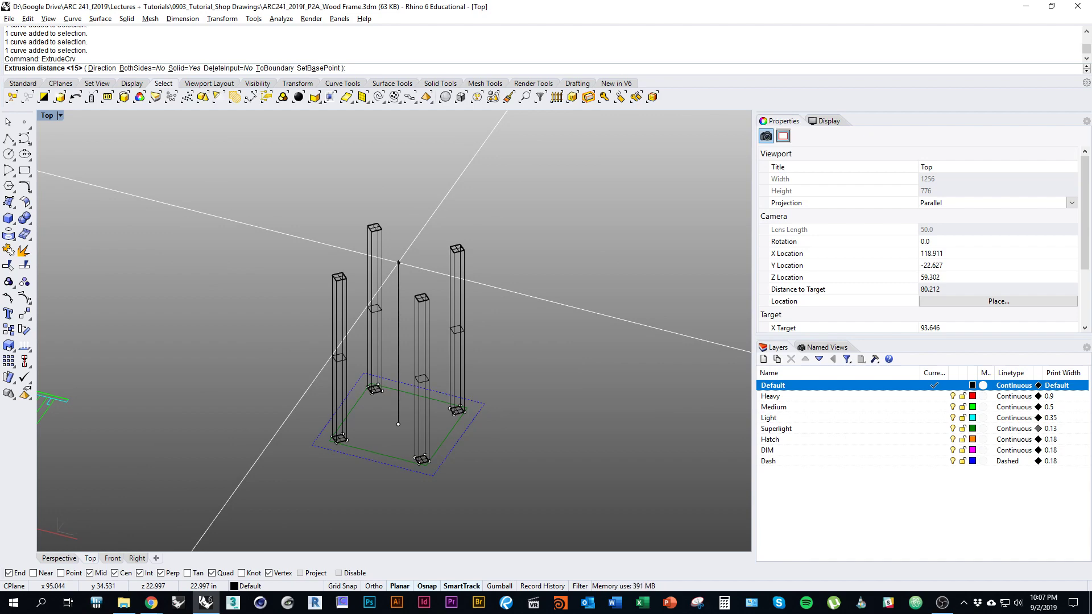
pyautogui.write('18')
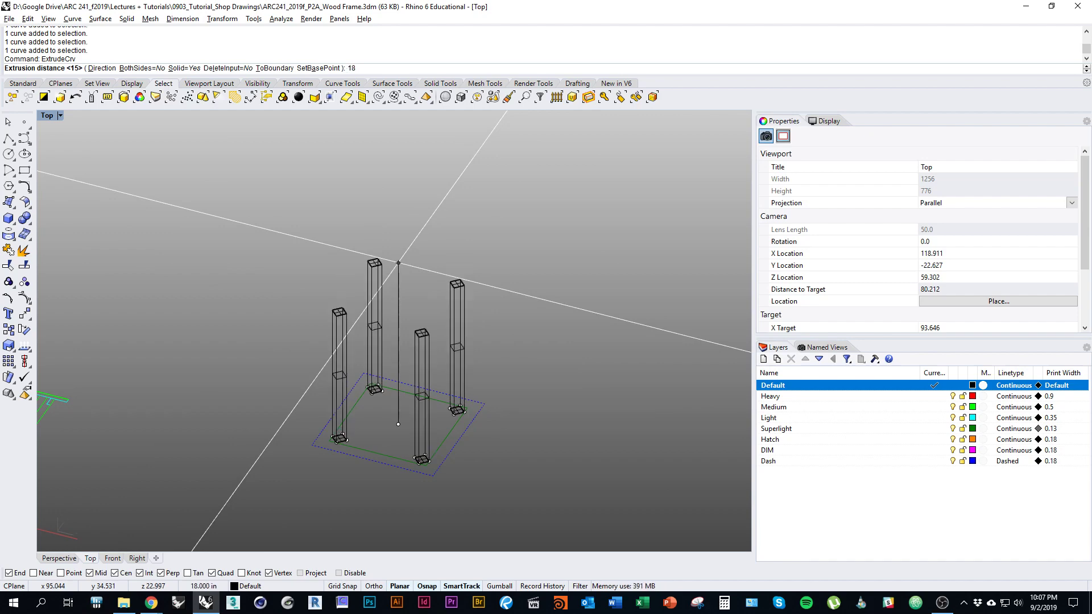
pyautogui.press('Return')
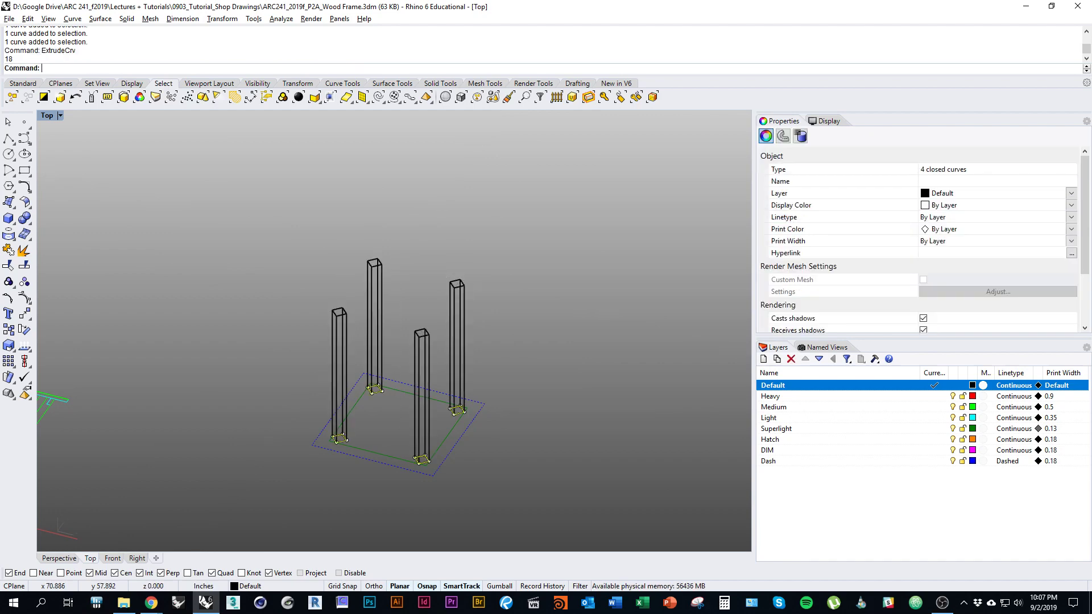
pyautogui.press('Escape')
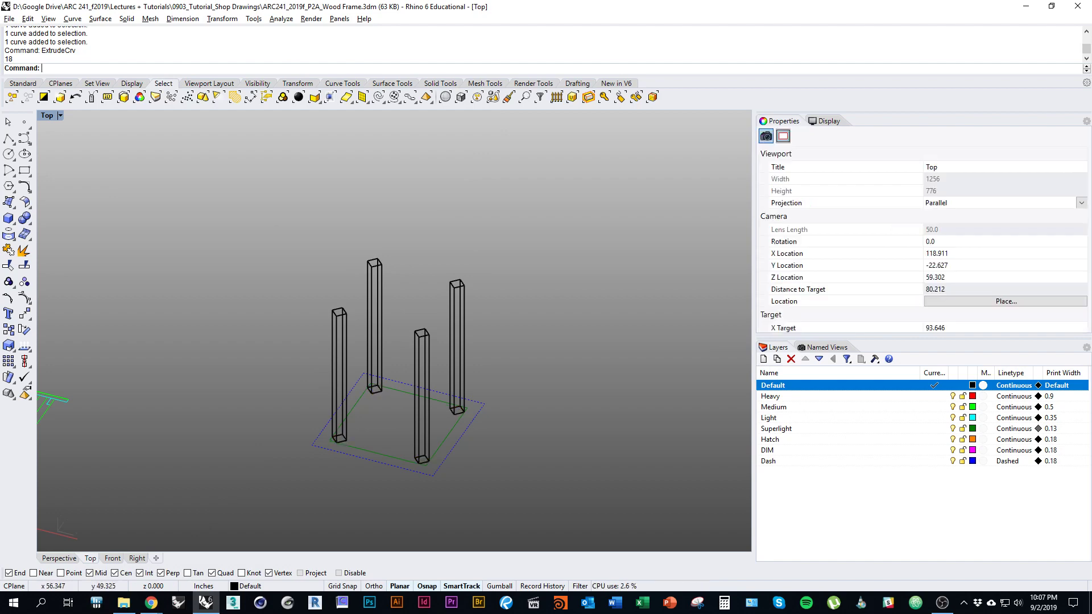
# Step: Switch the Top viewport to Shaded display and zoom in on the posts
pyautogui.click(60, 116)
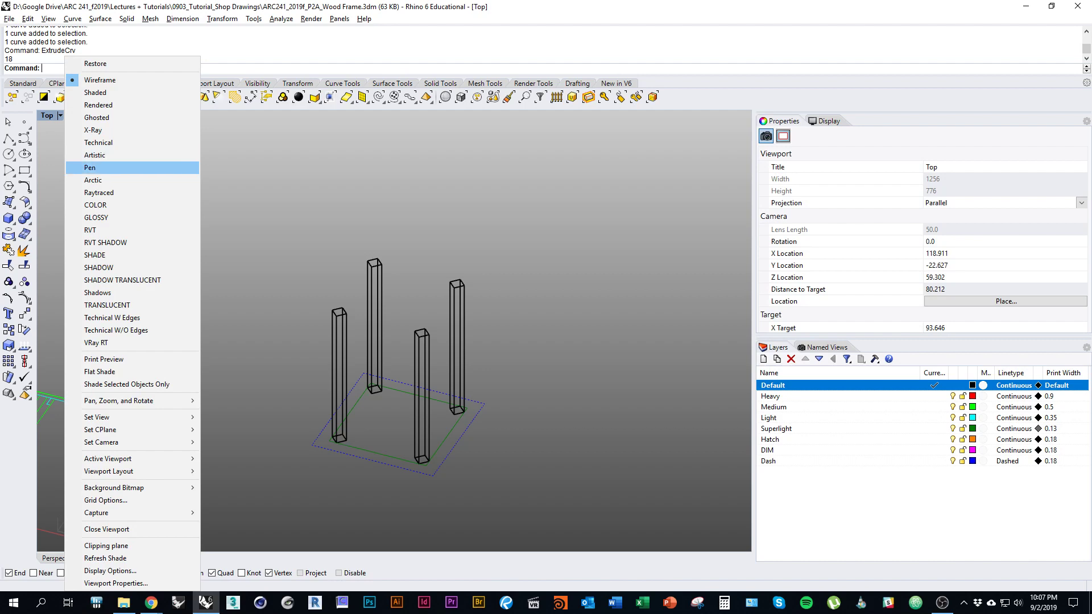
pyautogui.click(95, 92)
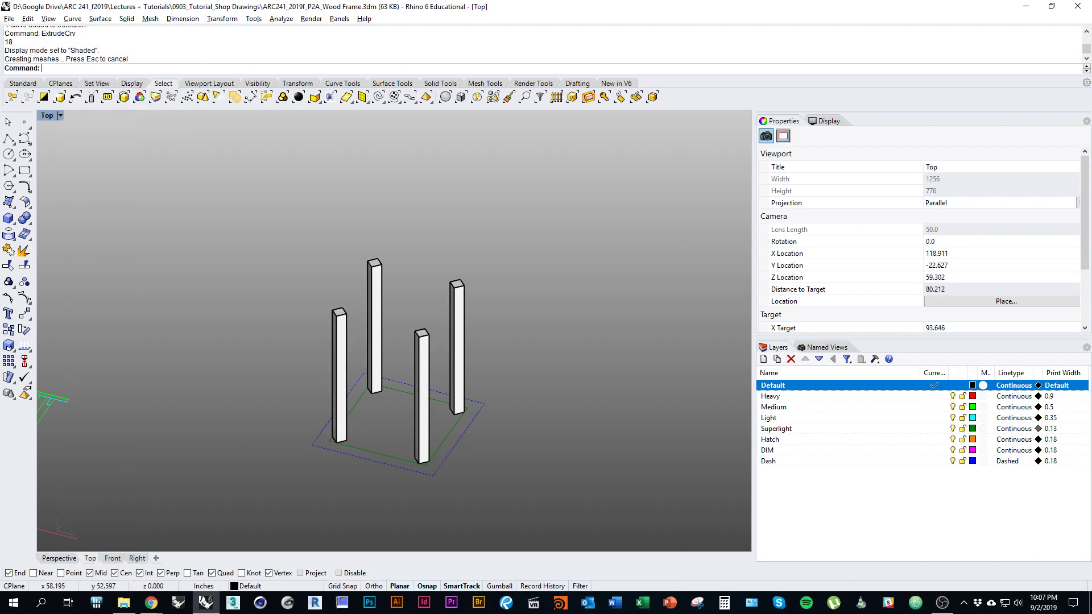
pyautogui.moveTo(406, 299); pyautogui.dragTo(364, 267, button='right')
pyautogui.keyDown('ctrl'); pyautogui.keyDown('shift'); pyautogui.moveTo(364, 267); pyautogui.dragTo(391, 512, button='right'); pyautogui.keyUp('shift'); pyautogui.keyUp('ctrl')
pyautogui.scroll(11, 429, 350)
pyautogui.scroll(3, 435, 347)
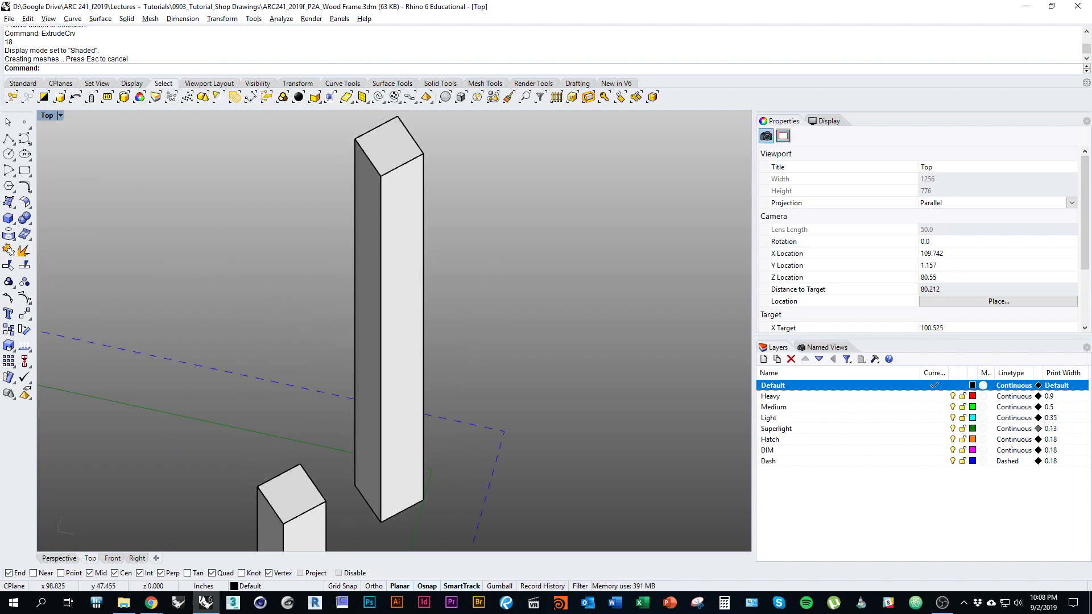
pyautogui.scroll(-8, 408, 258)
# Step: Orbit to a lower angle and pan to frame all four shaded posts
pyautogui.moveTo(409, 258); pyautogui.dragTo(421, 316, button='right')
pyautogui.moveTo(265, 513); pyautogui.dragTo(292, 459, button='right')
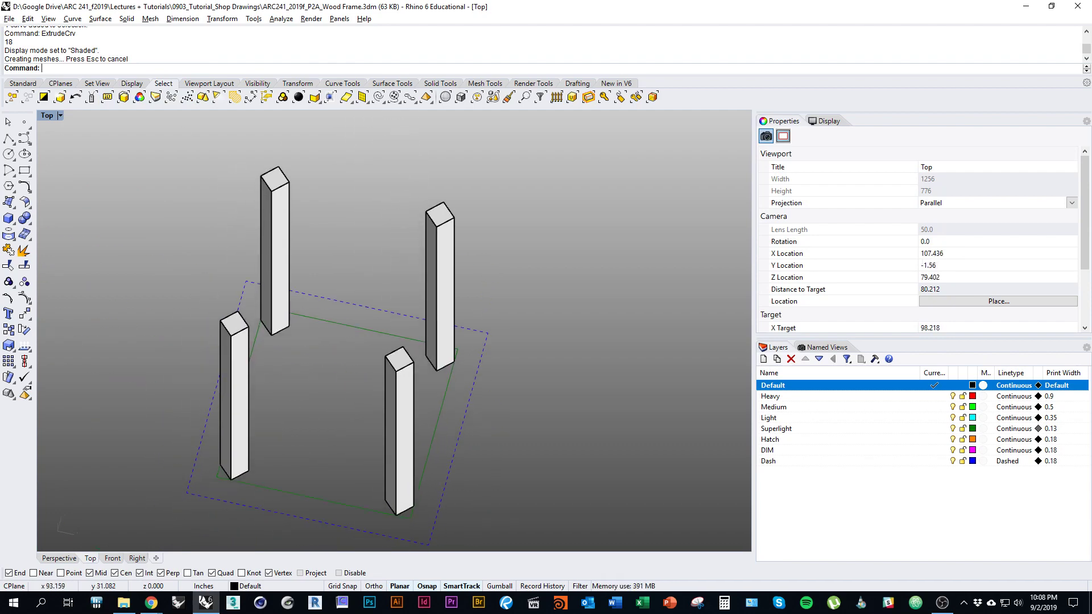
pyautogui.keyDown('ctrl'); pyautogui.keyDown('shift'); pyautogui.moveTo(454, 338); pyautogui.dragTo(472, 284, button='right'); pyautogui.keyUp('shift'); pyautogui.keyUp('ctrl')
pyautogui.scroll(-2, 525, 318)
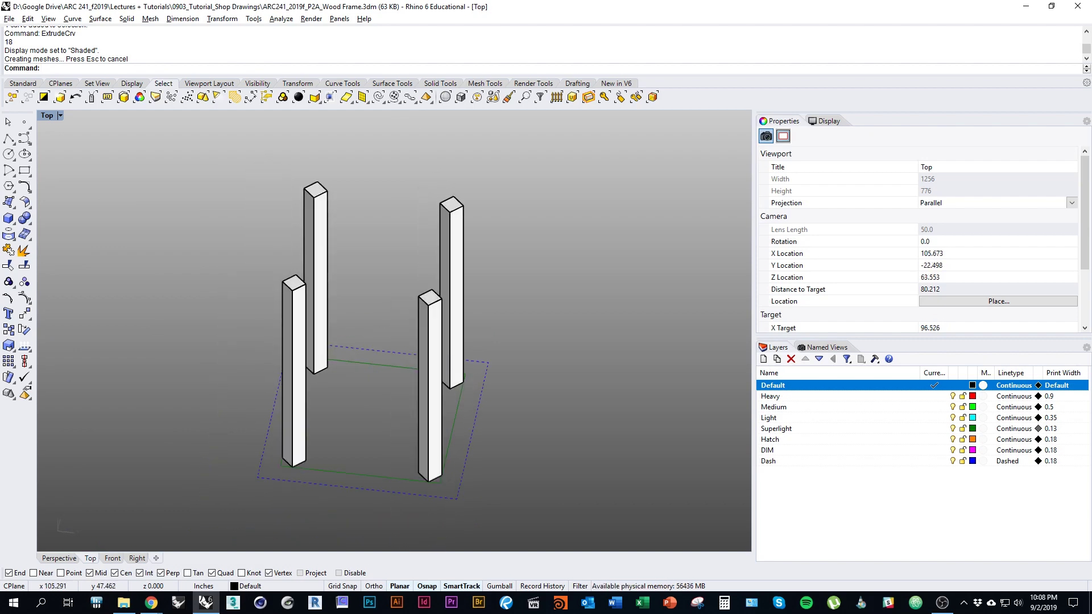
pyautogui.keyDown('ctrl'); pyautogui.keyDown('shift'); pyautogui.moveTo(528, 341); pyautogui.dragTo(535, 305, button='right'); pyautogui.keyUp('shift'); pyautogui.keyUp('ctrl')
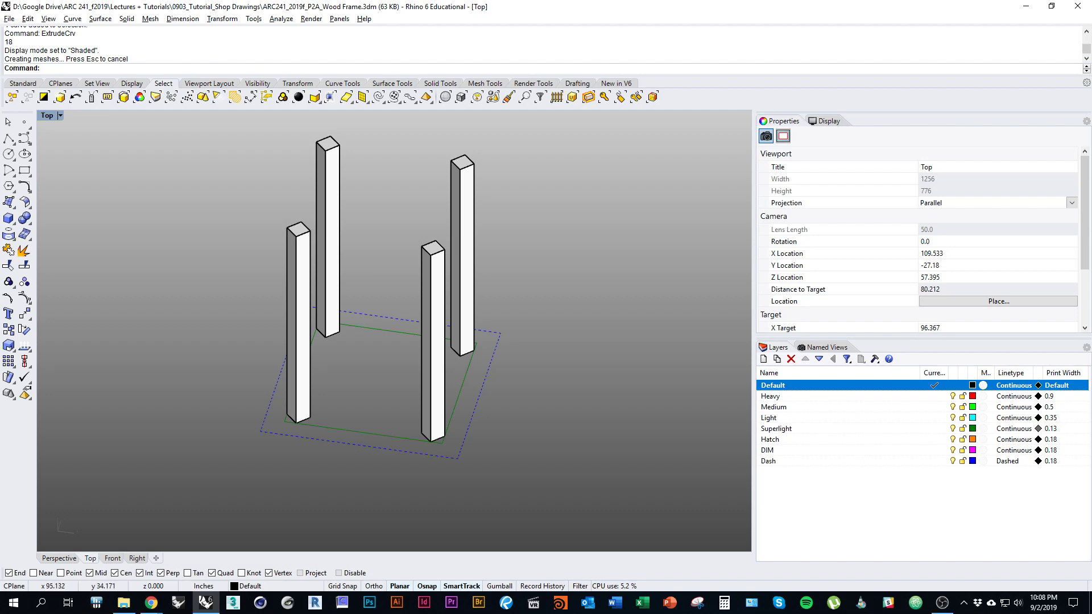
pyautogui.moveTo(457, 471); pyautogui.dragTo(457, 508, button='right')
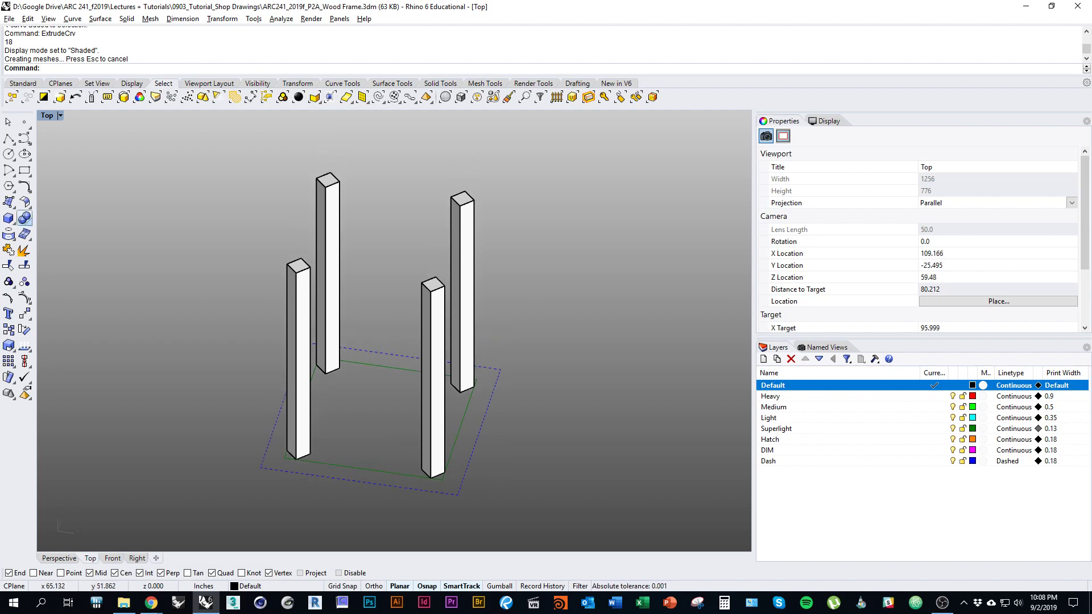
pyautogui.moveTo(272, 395); pyautogui.dragTo(231, 363, button='right')
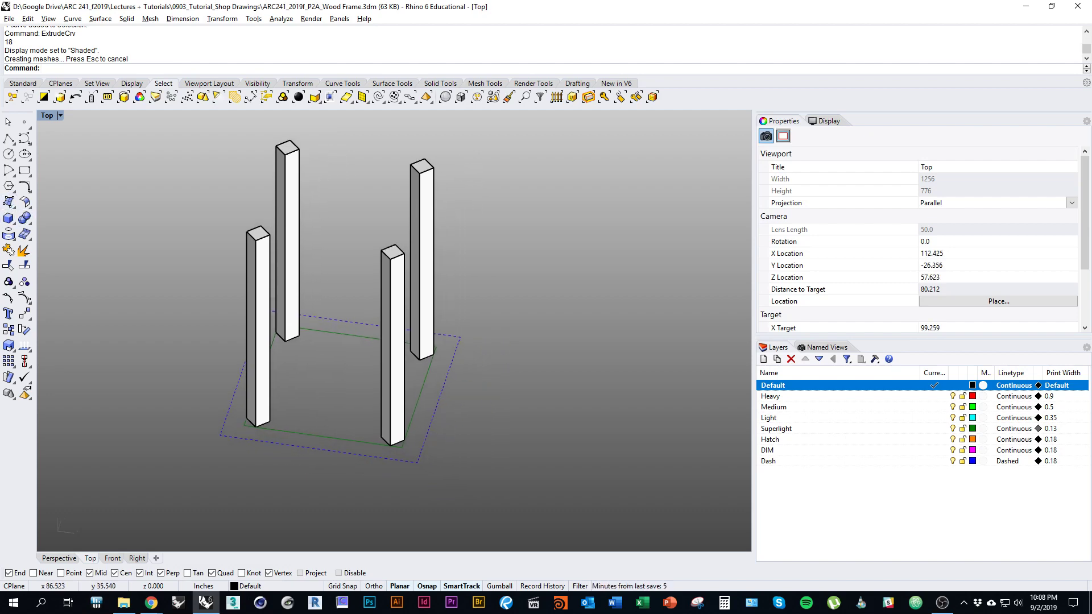
pyautogui.click(28, 175)
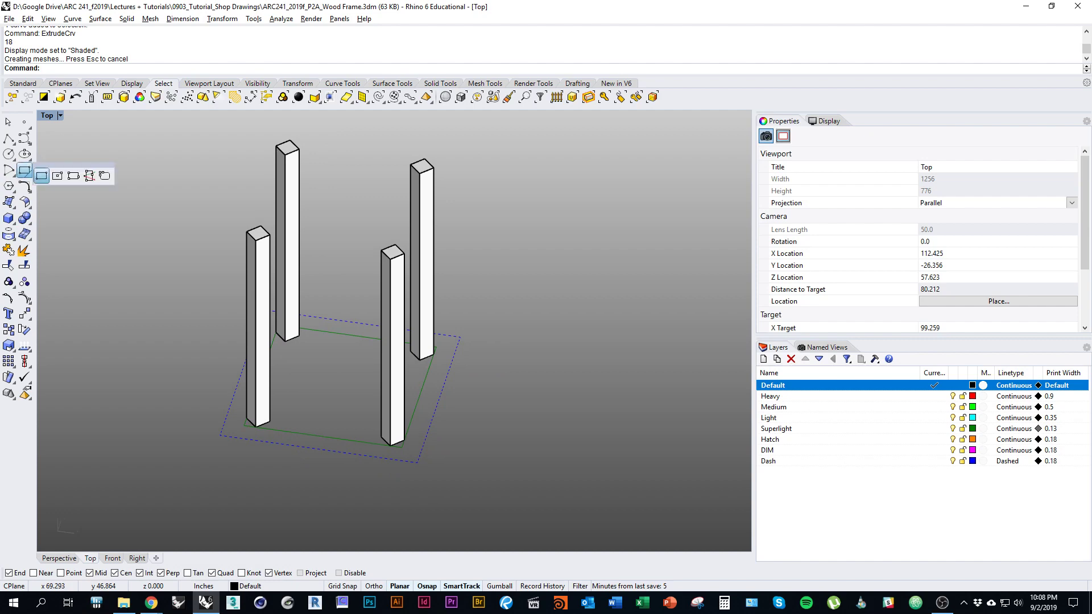
# Step: Draw a 1.25-inch-wide three-point rectangle along the post's base edge
pyautogui.click(65, 173)
pyautogui.scroll(5, 99, 201)
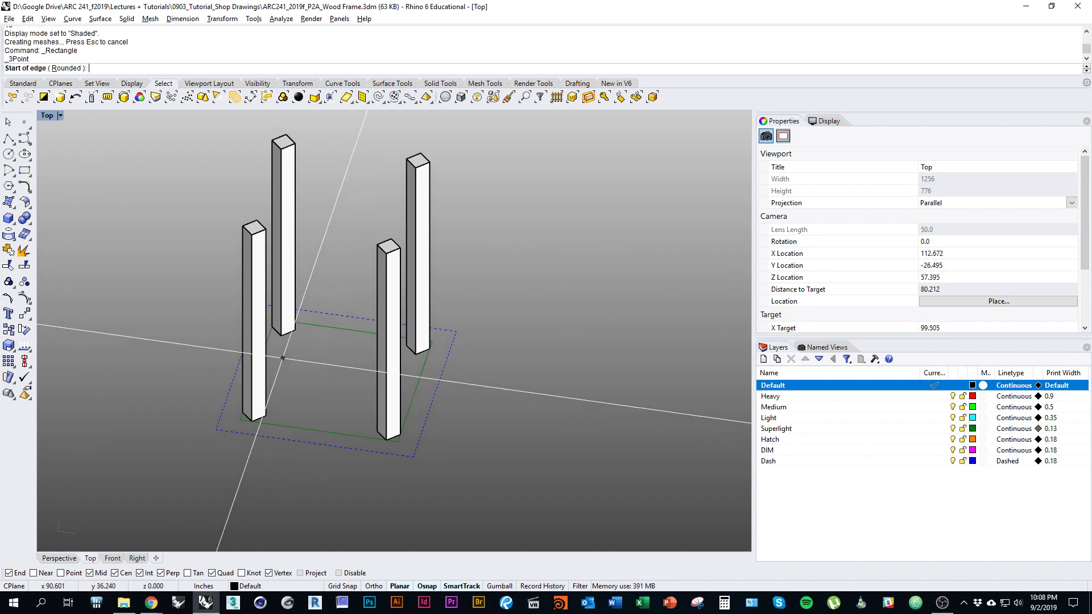
pyautogui.click(391, 446)
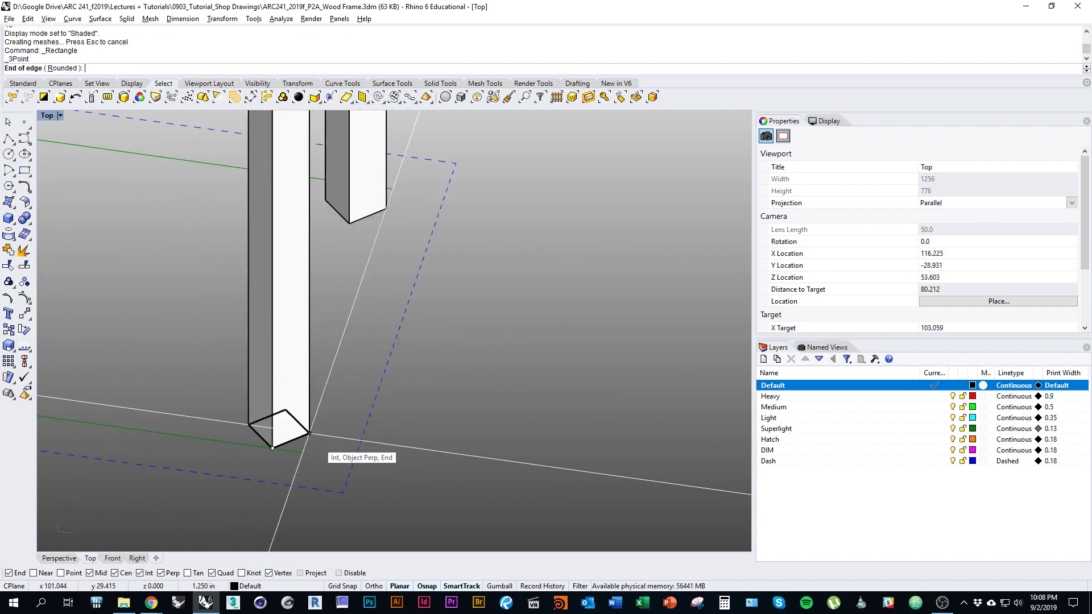
pyautogui.click(310, 433)
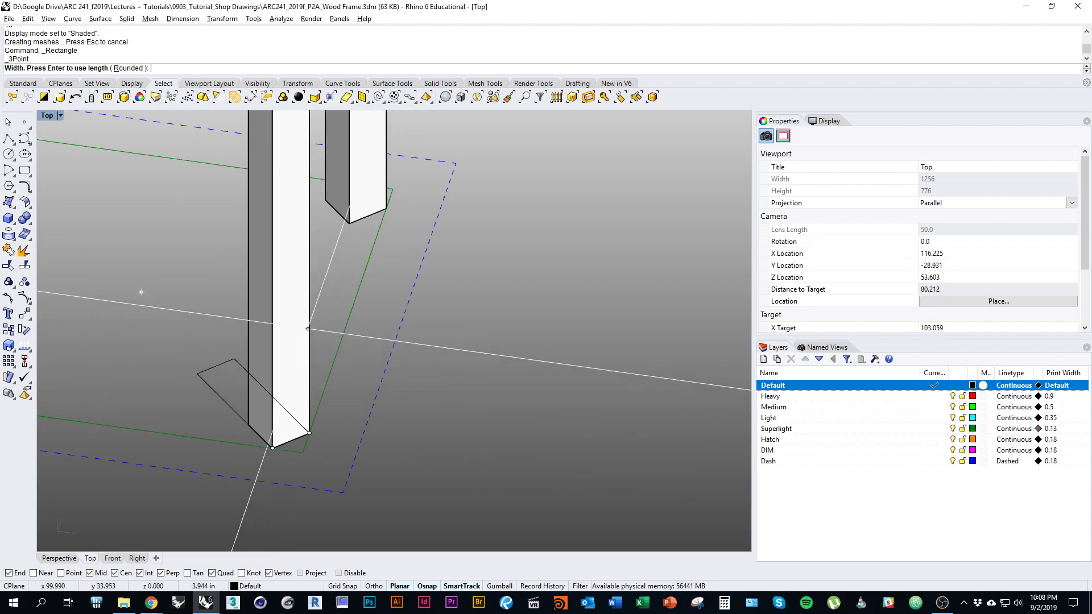
pyautogui.scroll(-4, 356, 296)
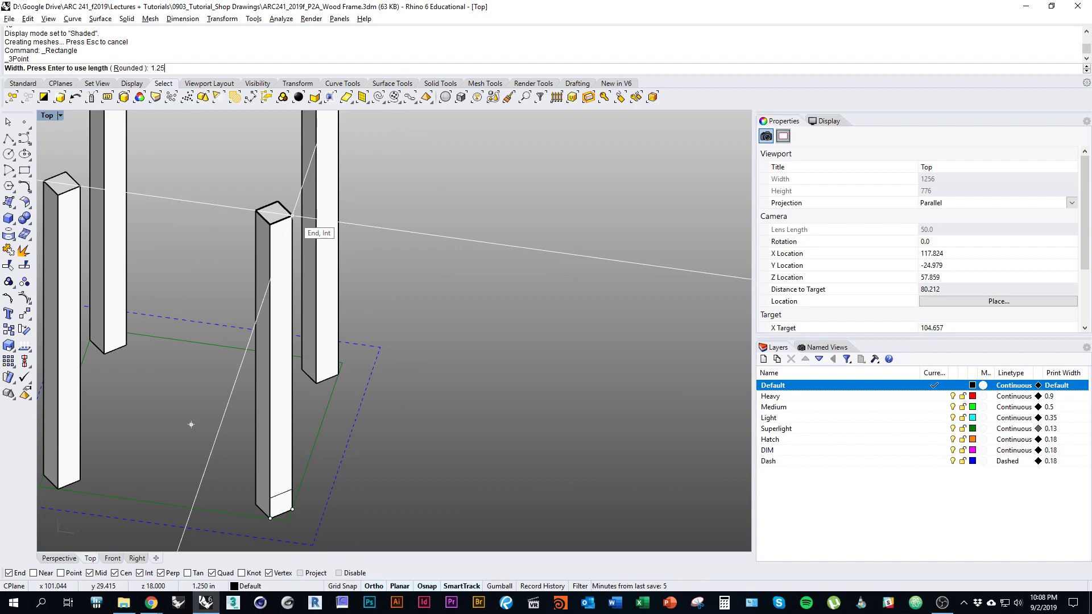
pyautogui.press('Return')
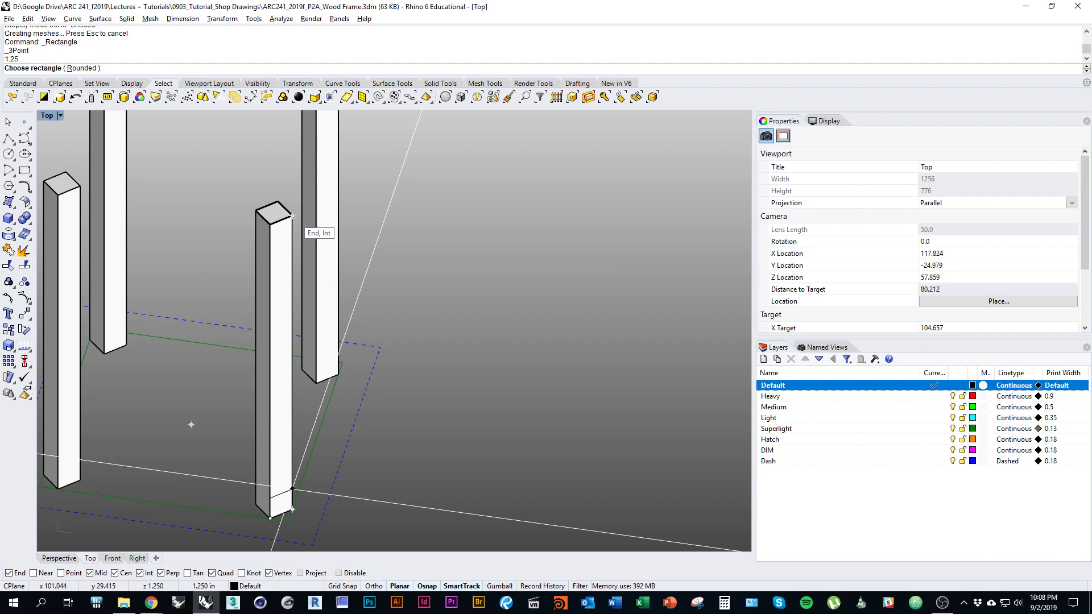
pyautogui.click(292, 216)
pyautogui.moveTo(307, 484); pyautogui.dragTo(405, 411, button='right')
# Step: Extrude the rectangle to the far post as a floor rail, then delete the profile
pyautogui.click(388, 416)
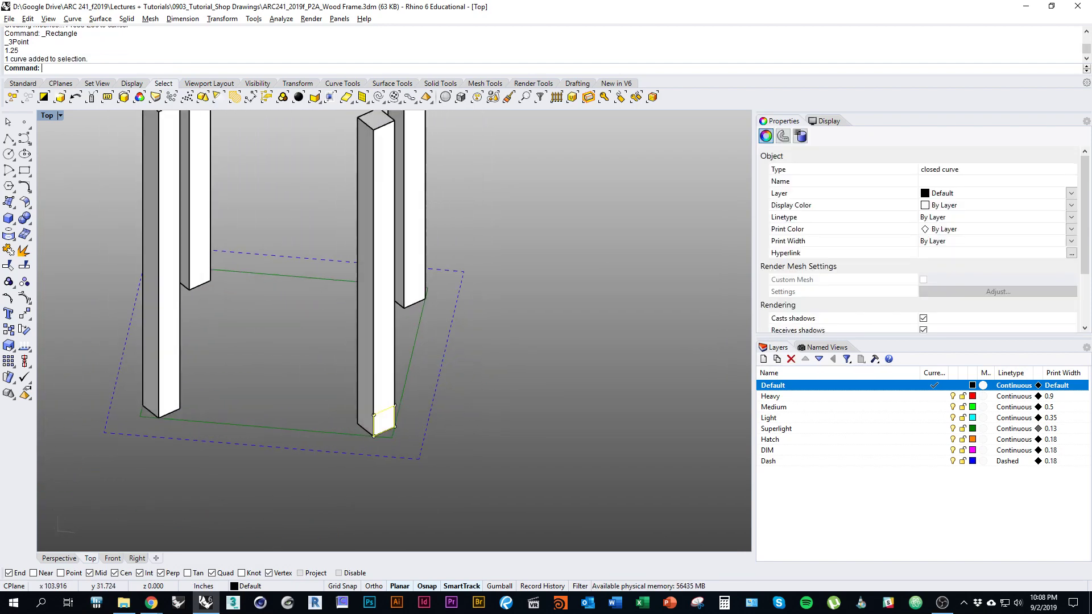
pyautogui.write('Ex')
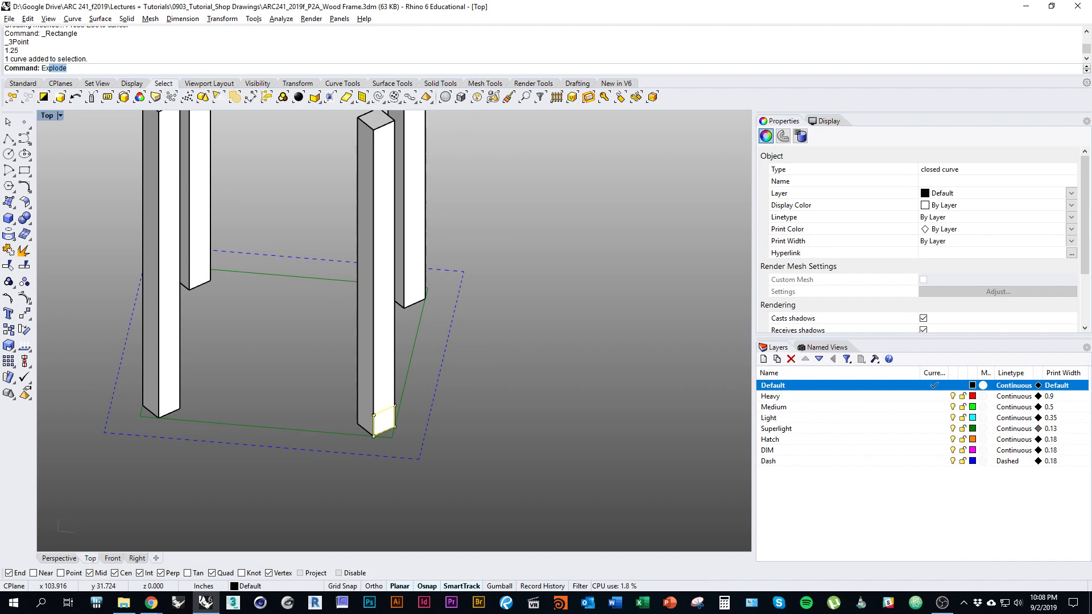
pyautogui.write('trudeCr')
pyautogui.press('Return')
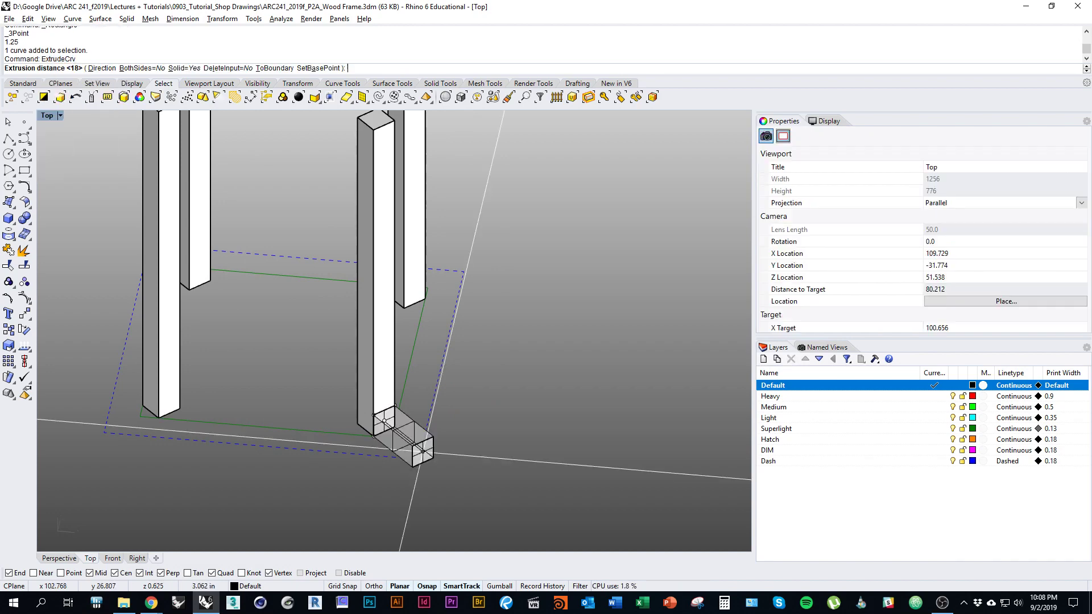
pyautogui.keyDown('ctrl'); pyautogui.keyDown('shift'); pyautogui.moveTo(190, 268); pyautogui.dragTo(279, 304, button='right'); pyautogui.keyUp('shift'); pyautogui.keyUp('ctrl')
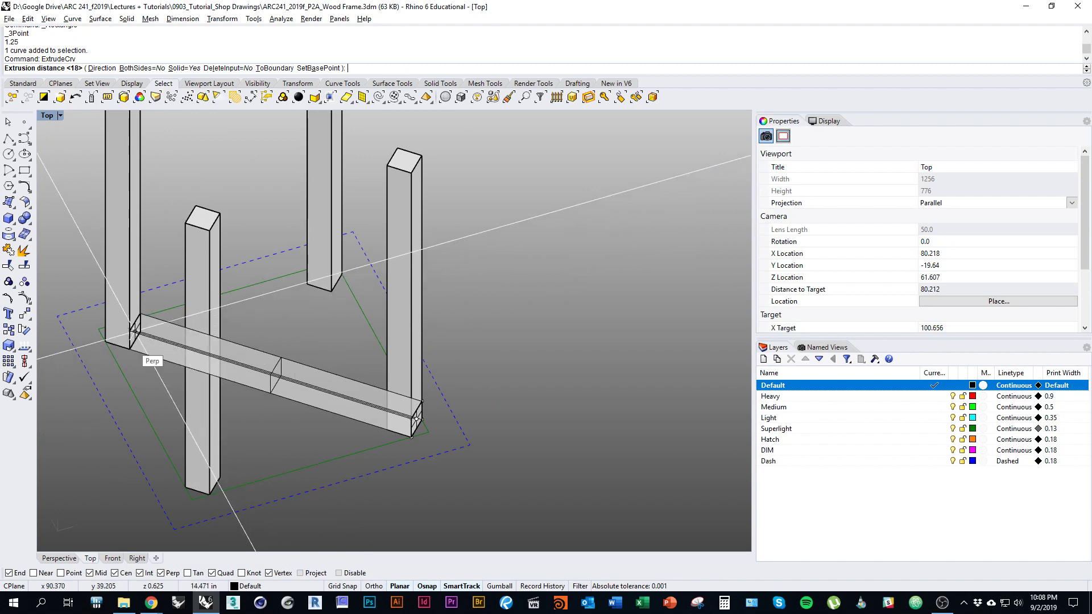
pyautogui.click(111, 325)
pyautogui.moveTo(110, 325); pyautogui.dragTo(124, 355, button='right')
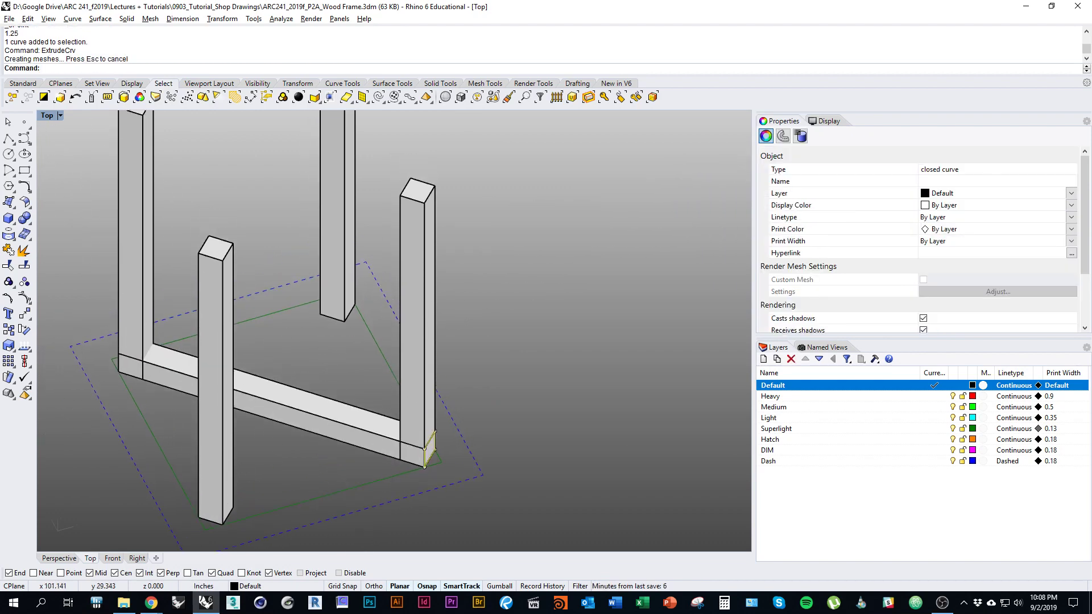
pyautogui.keyDown('ctrl'); pyautogui.keyDown('shift'); pyautogui.moveTo(237, 398); pyautogui.dragTo(259, 390, button='right'); pyautogui.keyUp('shift'); pyautogui.keyUp('ctrl')
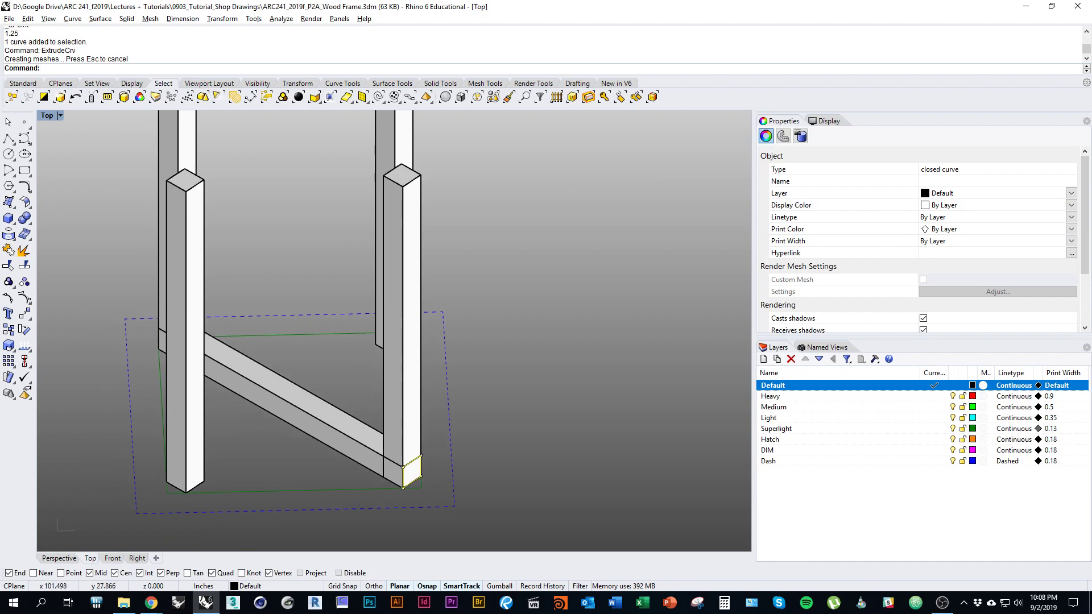
pyautogui.moveTo(408, 462); pyautogui.dragTo(436, 452, button='right')
pyautogui.scroll(-3, 467, 447)
pyautogui.write('d')
pyautogui.press('Return')
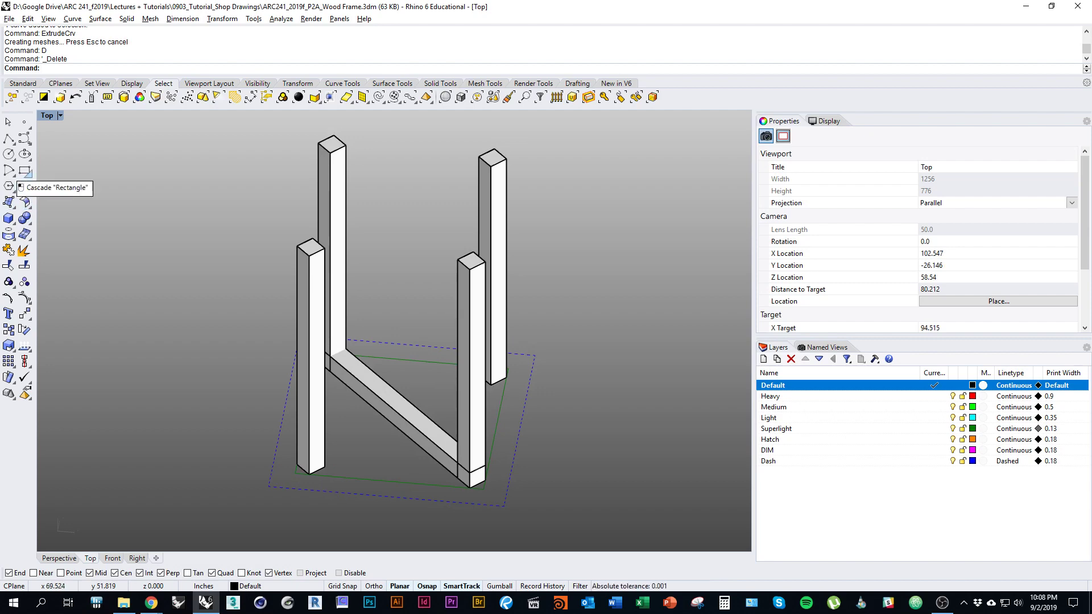
# Step: Draw a three-point rectangle on the ground along the opposite diagonal between posts
pyautogui.click(25, 171)
pyautogui.click(73, 176)
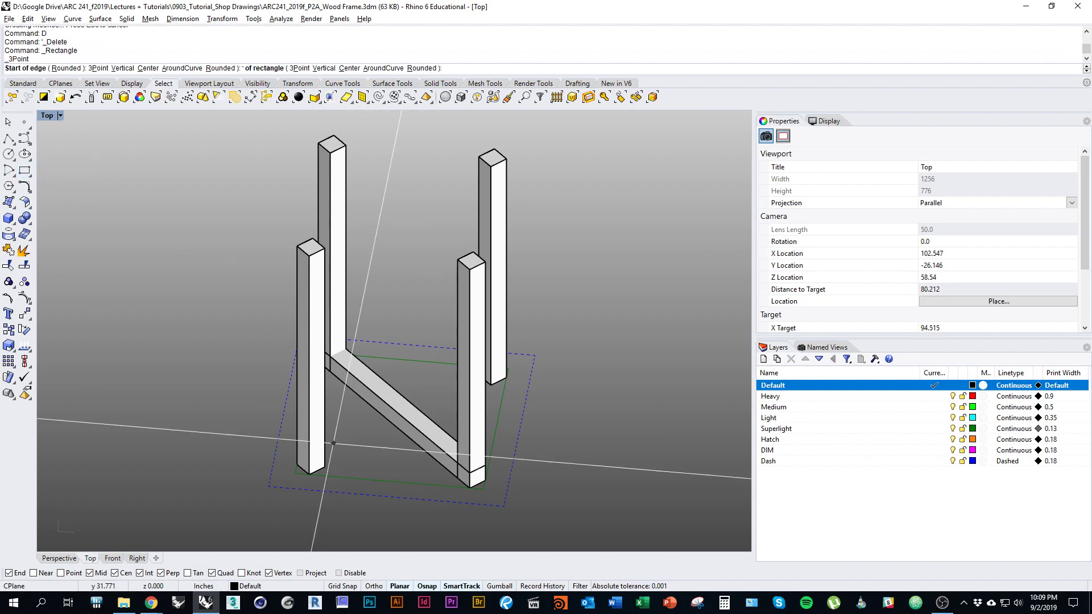
pyautogui.scroll(10, 303, 470)
pyautogui.click(305, 461)
pyautogui.scroll(-5, 306, 462)
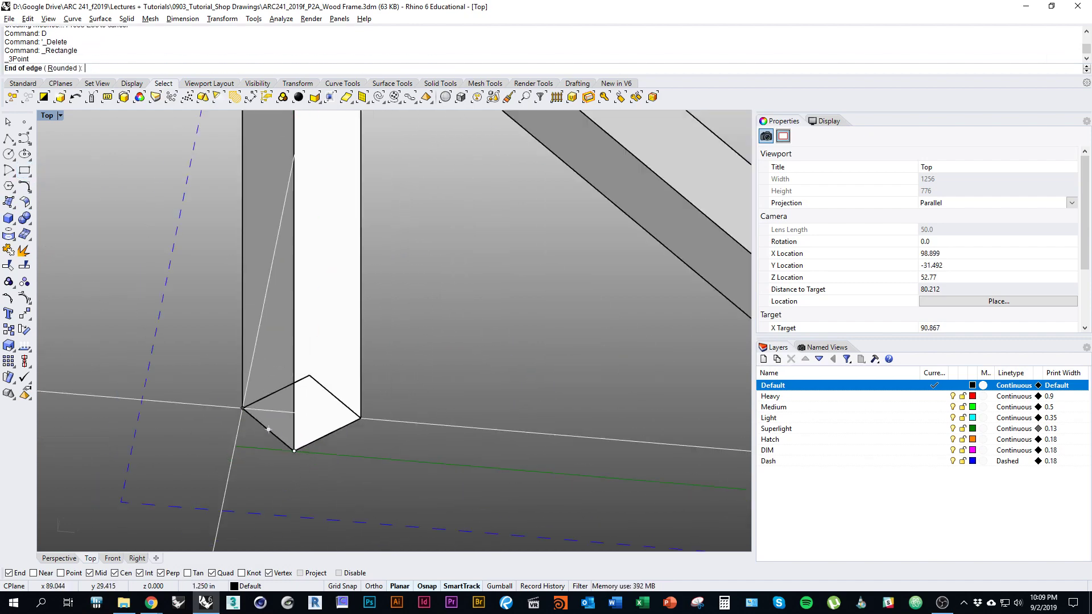
pyautogui.scroll(6, 407, 348)
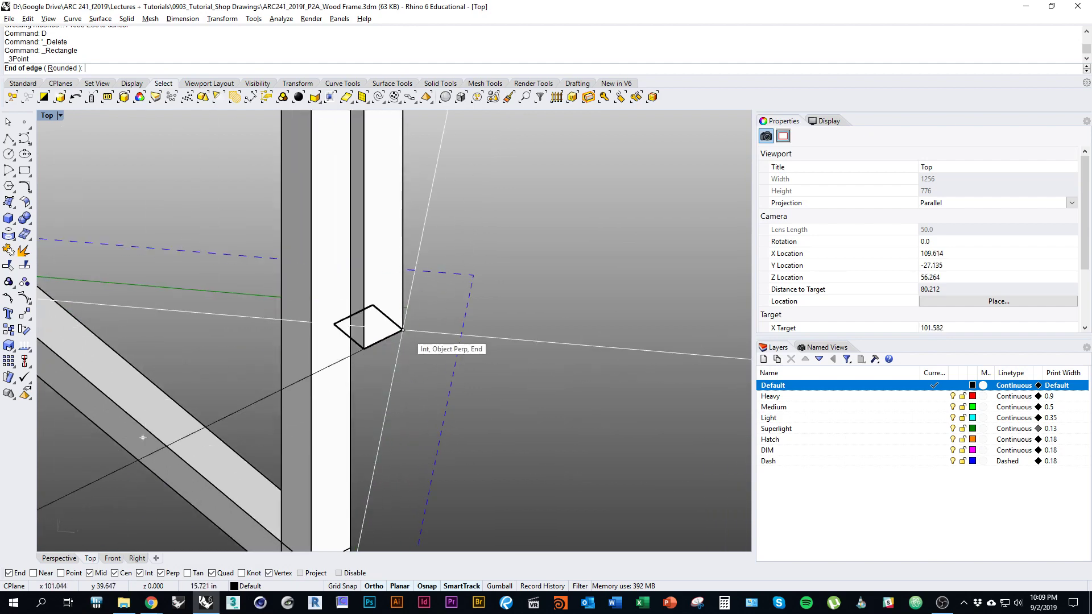
pyautogui.click(403, 331)
pyautogui.keyDown('ctrl'); pyautogui.keyDown('shift'); pyautogui.moveTo(403, 330); pyautogui.dragTo(460, 355, button='right'); pyautogui.keyUp('shift'); pyautogui.keyUp('ctrl')
pyautogui.click(236, 306)
pyautogui.scroll(-5, 236, 306)
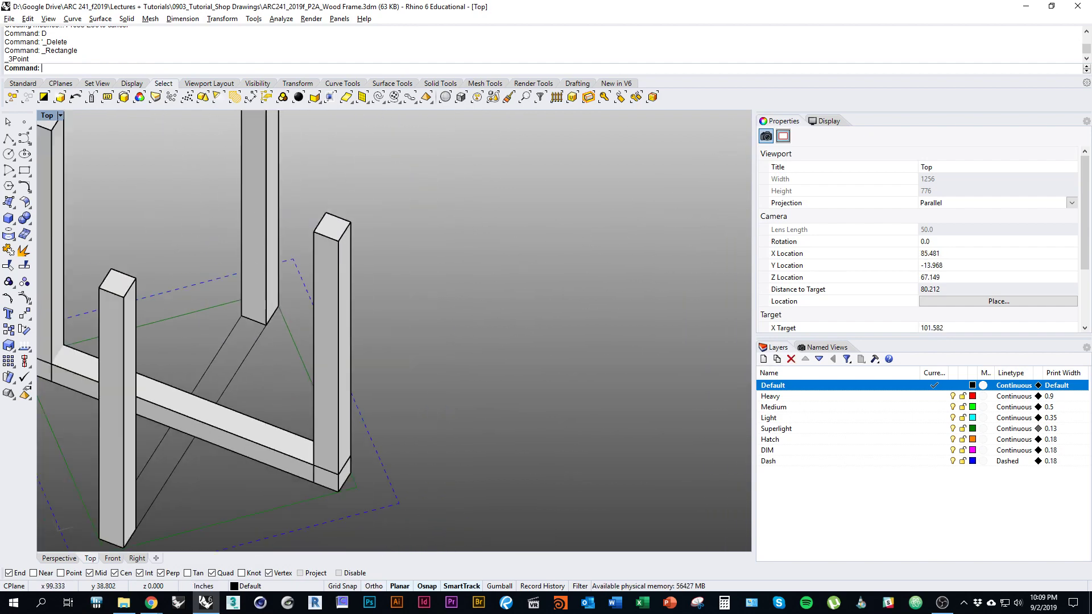
# Step: Extrude the diagonal rectangle 1.25 with ExtrudeCrv into a crossing rail
pyautogui.write('Extrudecrv')
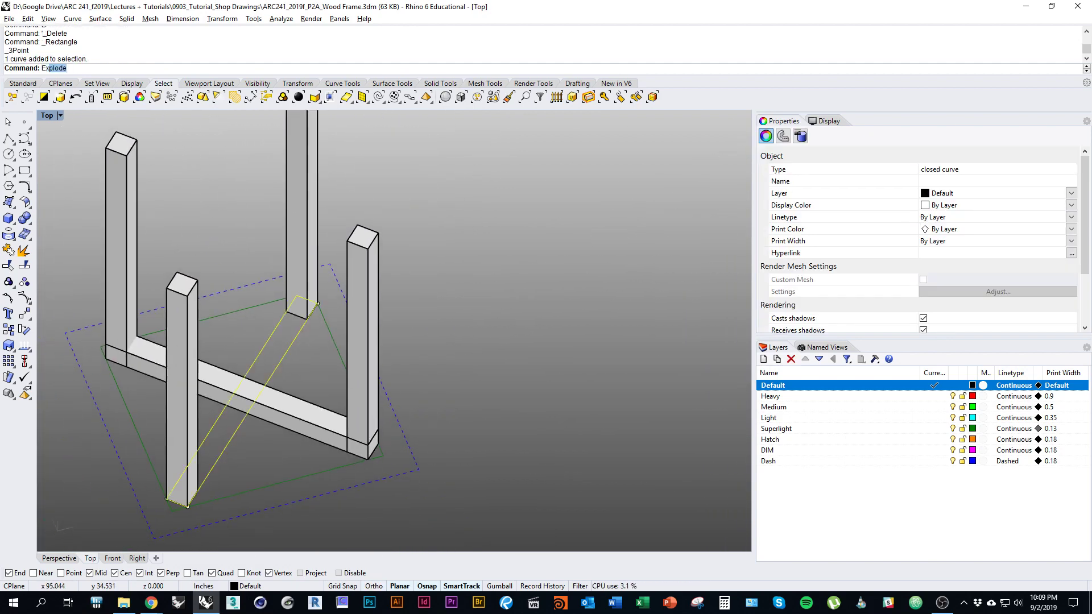
pyautogui.press('Return')
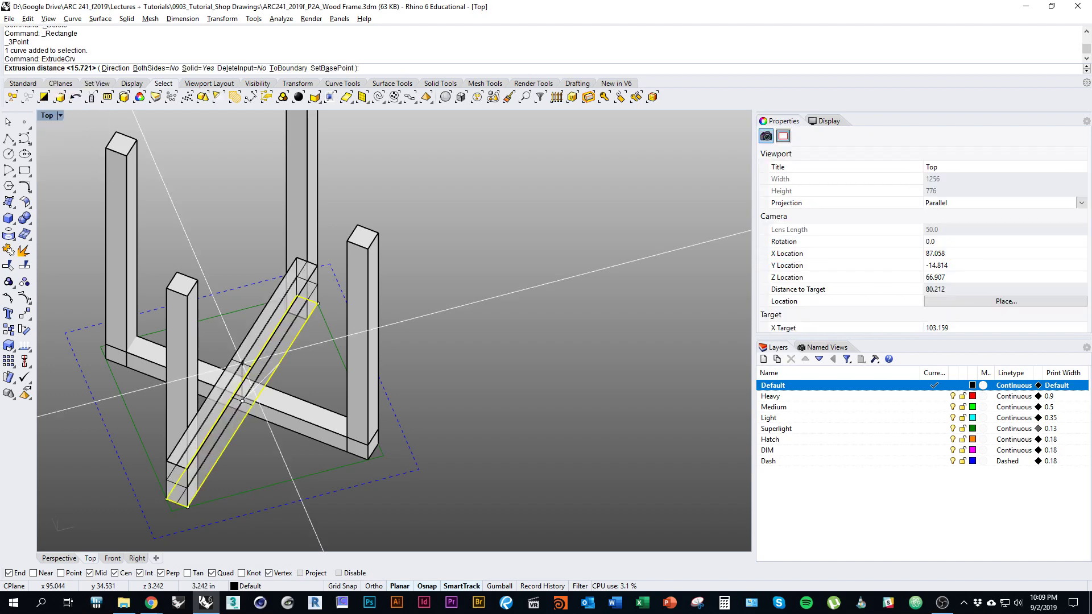
pyautogui.write('1.25')
pyautogui.press('Return')
pyautogui.moveTo(242, 363); pyautogui.dragTo(301, 426, button='right')
pyautogui.press('Escape')
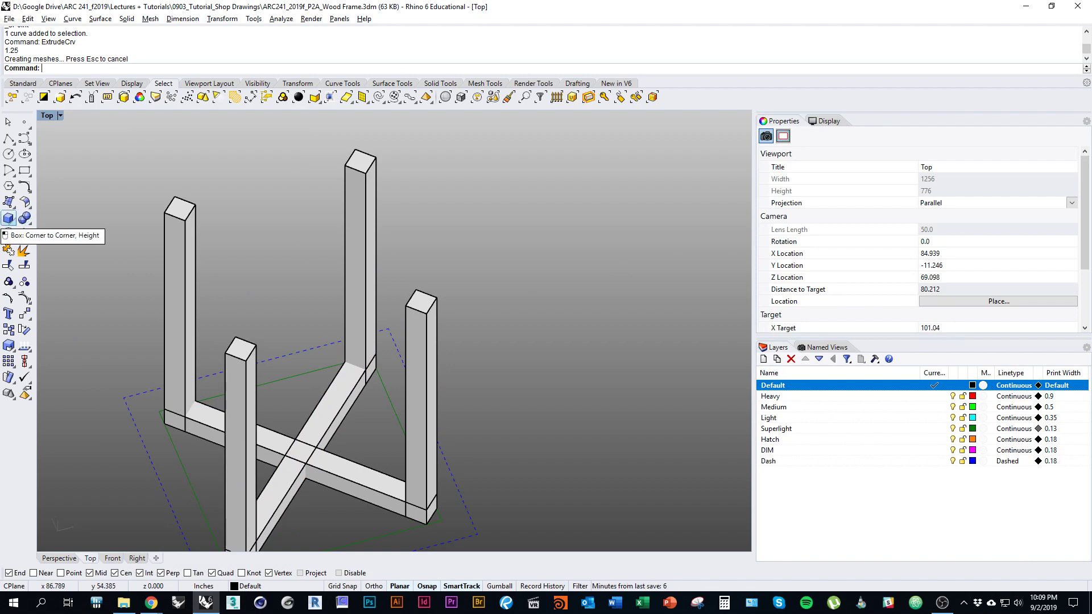
pyautogui.click(9, 219)
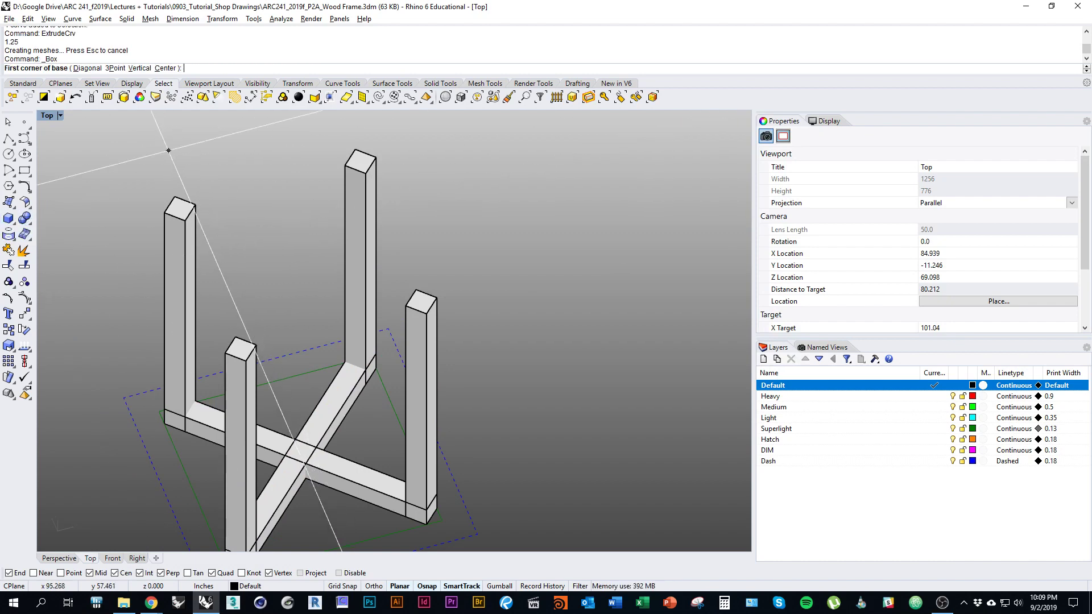
# Step: Create a diagonal top rail box by 3Point, snapping to opposite leg-top corners
pyautogui.click(115, 68)
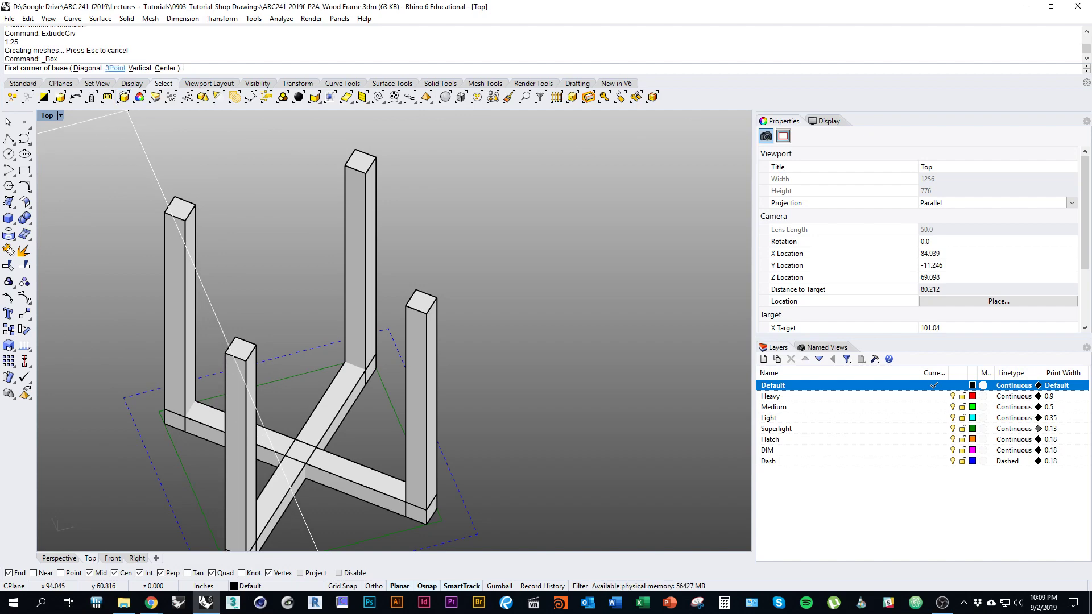
pyautogui.moveTo(244, 178); pyautogui.dragTo(372, 244, button='right')
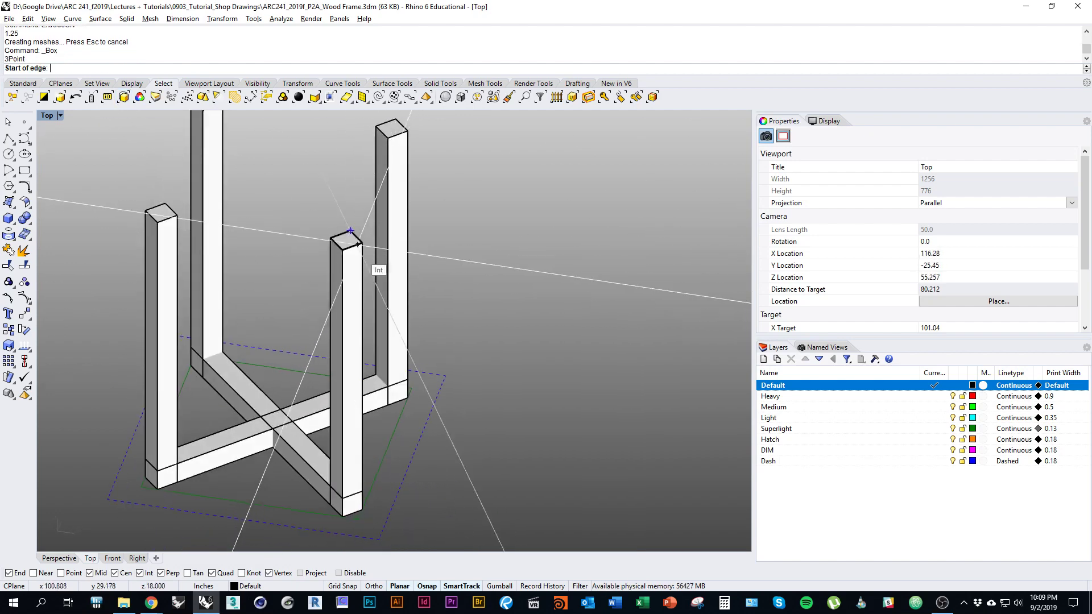
pyautogui.click(362, 243)
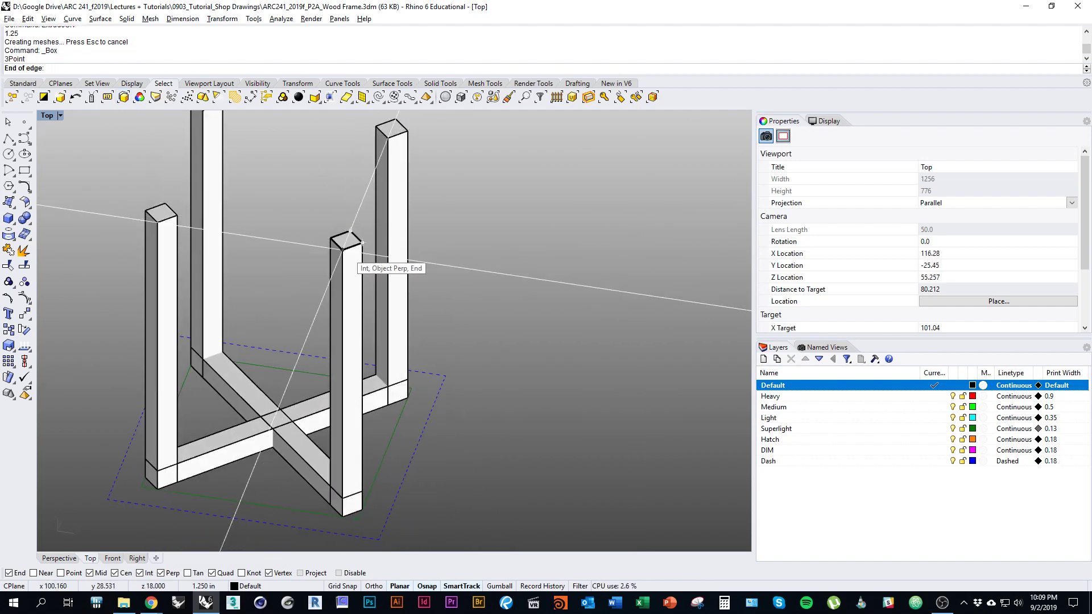
pyautogui.click(342, 248)
pyautogui.moveTo(343, 248); pyautogui.dragTo(228, 307, button='right')
pyautogui.click(175, 261)
pyautogui.moveTo(175, 261); pyautogui.dragTo(271, 279, button='right')
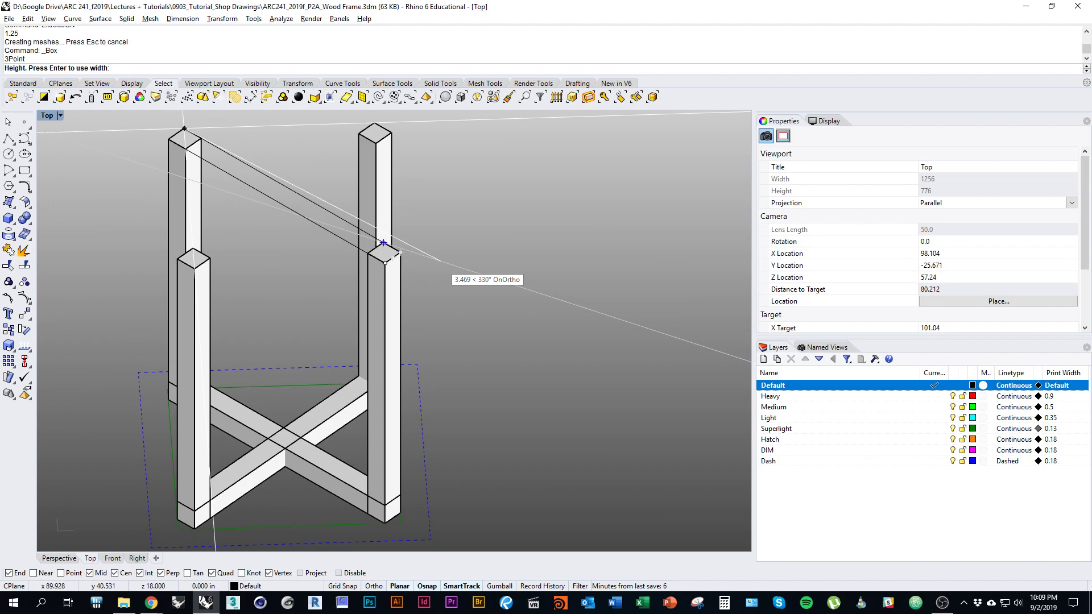
pyautogui.click(384, 243)
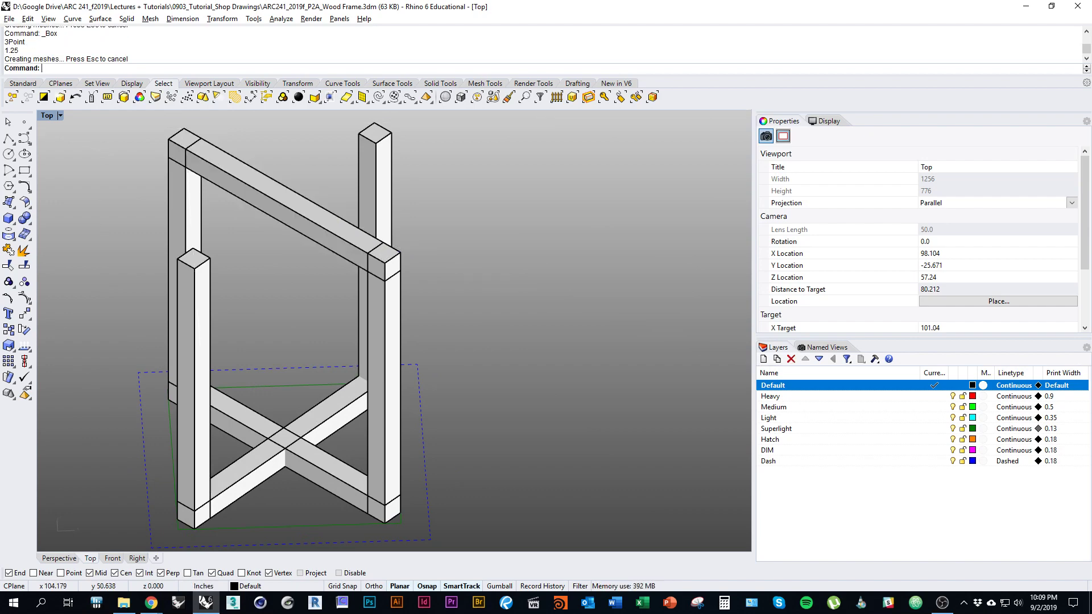
pyautogui.moveTo(384, 267); pyautogui.dragTo(350, 269, button='right')
# Step: Mirror a copy of the top rail about the frame midpoint to form an X
pyautogui.click(342, 305)
pyautogui.write('Mirror')
pyautogui.press('Return')
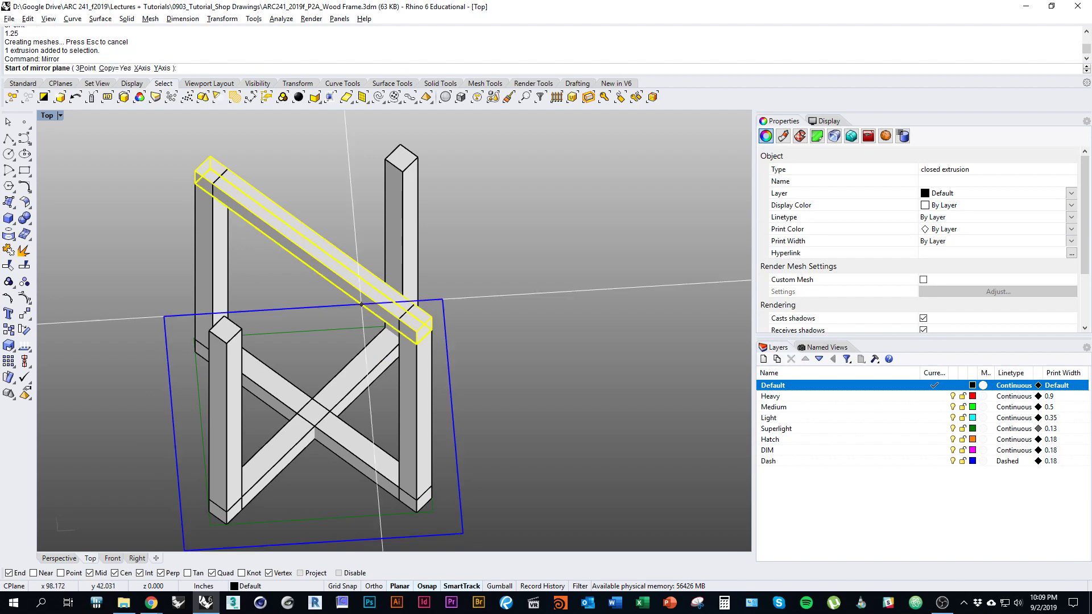
pyautogui.click(303, 307)
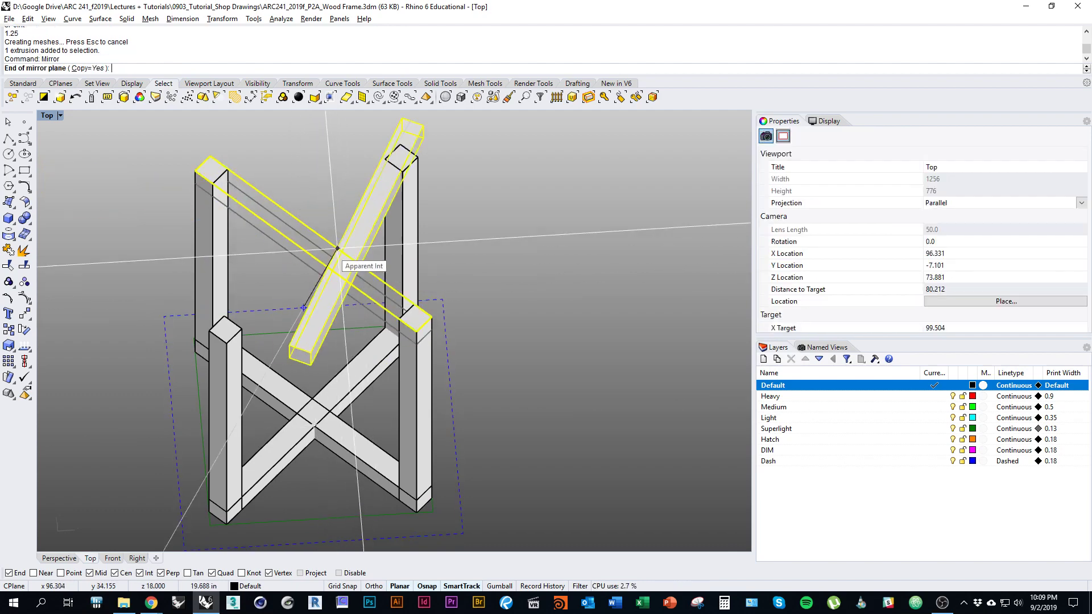
pyautogui.click(346, 121)
pyautogui.moveTo(364, 341)
pyautogui.keyDown('ctrl'); pyautogui.keyDown('shift'); pyautogui.mouseDown(button='right')
pyautogui.moveTo(367, 375)
pyautogui.moveTo(433, 358)
pyautogui.moveTo(353, 330)
pyautogui.mouseUp(button='right'); pyautogui.keyUp('shift'); pyautogui.keyUp('ctrl')
pyautogui.press('Escape')
pyautogui.scroll(-4, 318, 327)
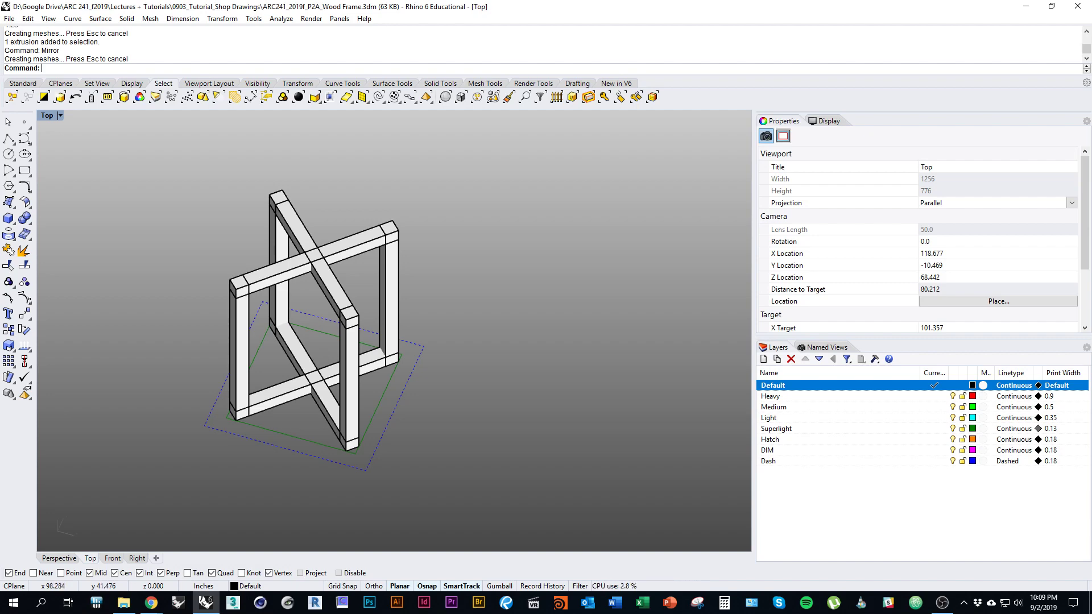
pyautogui.moveTo(347, 297); pyautogui.dragTo(497, 335, button='right')
pyautogui.scroll(-9, 497, 296)
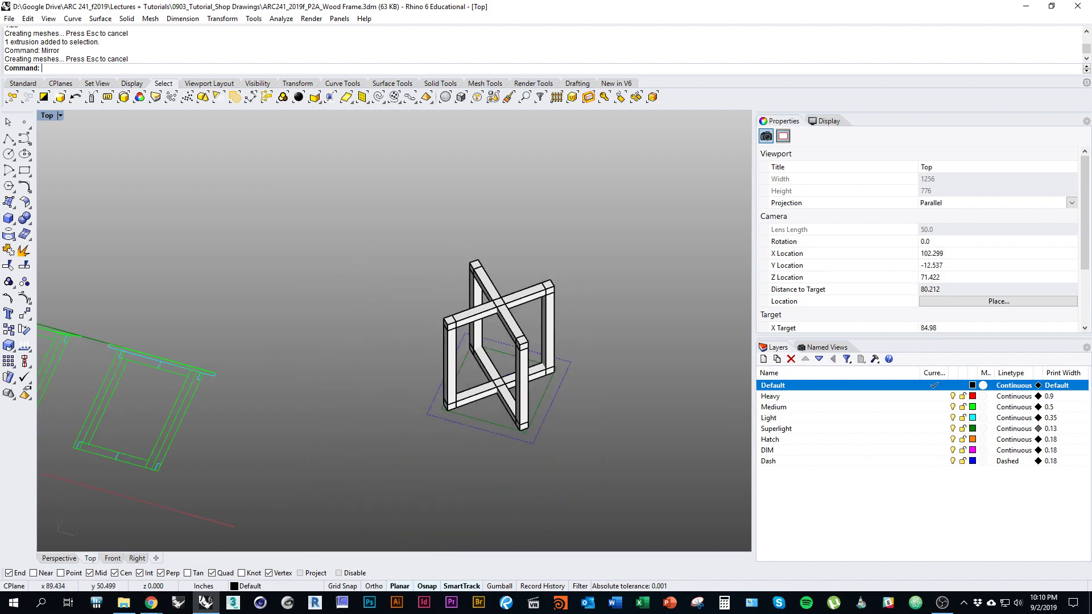
pyautogui.moveTo(495, 290); pyautogui.dragTo(602, 313, button='right')
pyautogui.scroll(4, 288, 294)
pyautogui.moveTo(438, 322); pyautogui.dragTo(287, 316, button='right')
pyautogui.moveTo(188, 310); pyautogui.dragTo(334, 369, button='right')
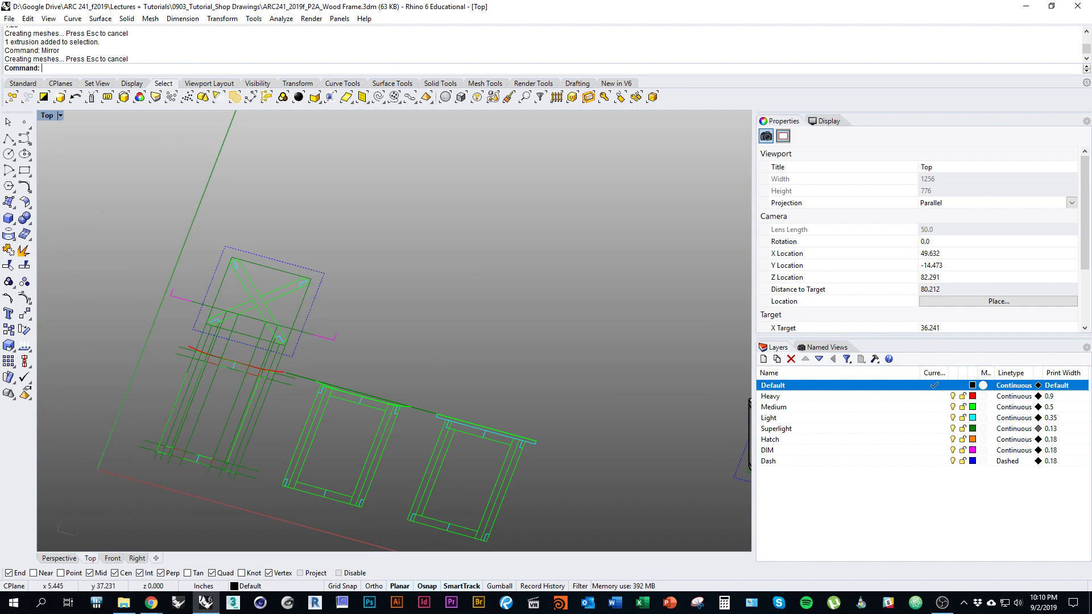
pyautogui.moveTo(666, 359); pyautogui.dragTo(290, 318, button='right')
pyautogui.keyDown('ctrl'); pyautogui.keyDown('shift'); pyautogui.moveTo(386, 364); pyautogui.dragTo(623, 381, button='right'); pyautogui.keyUp('shift'); pyautogui.keyUp('ctrl')
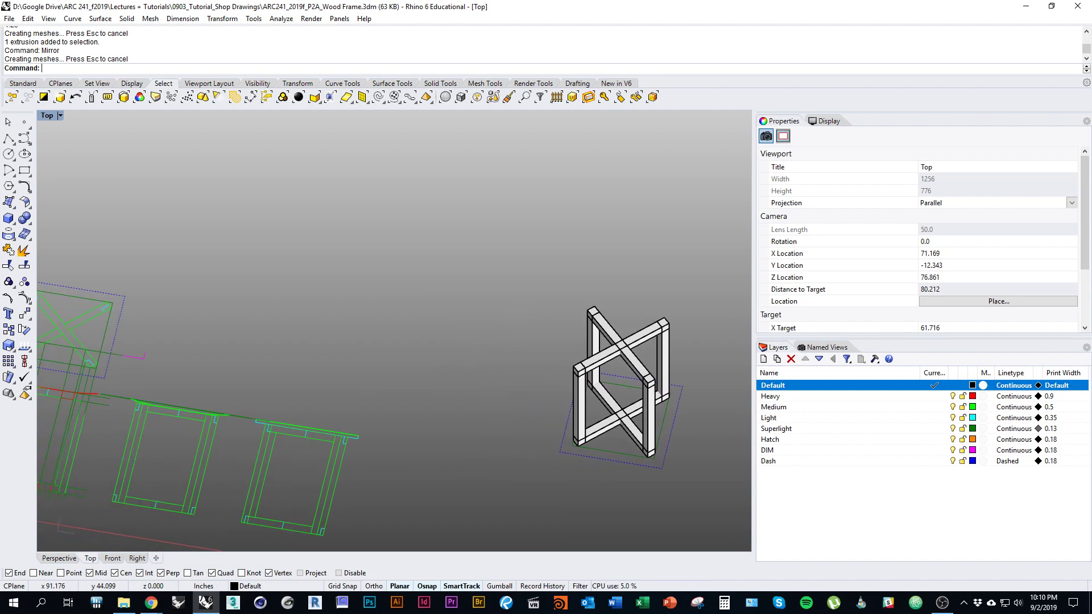
pyautogui.click(600, 324)
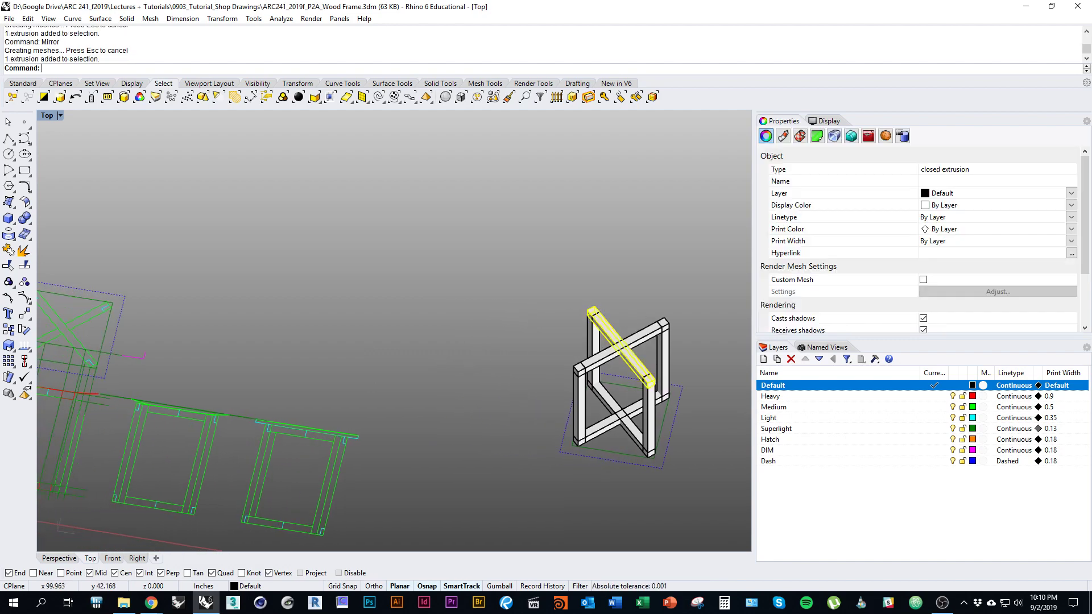
pyautogui.scroll(-2, 272, 357)
pyautogui.scroll(4, 110, 376)
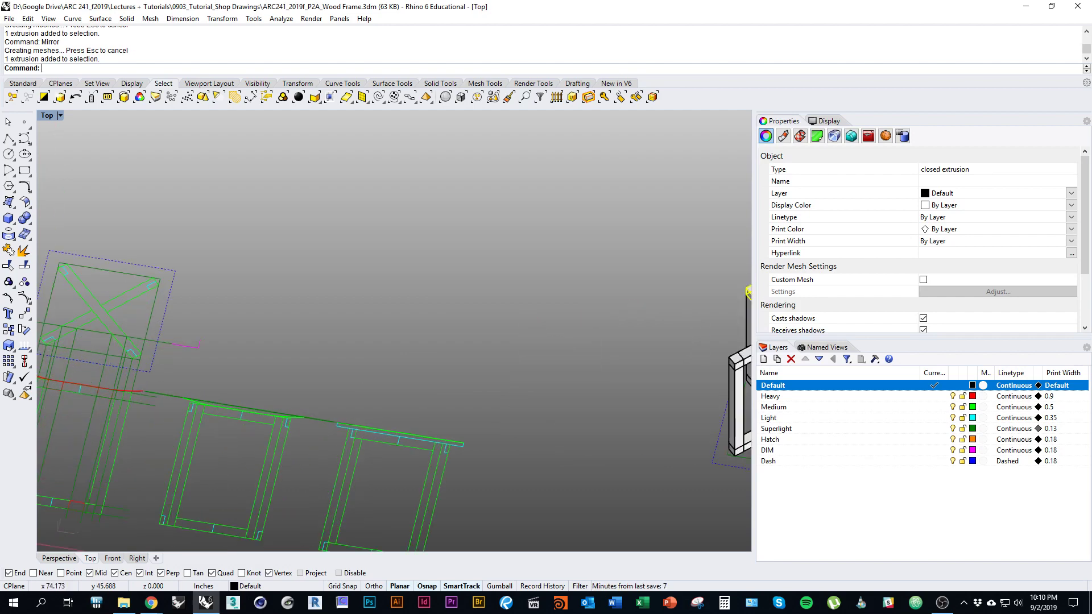
pyautogui.moveTo(628, 341); pyautogui.dragTo(691, 364, button='right')
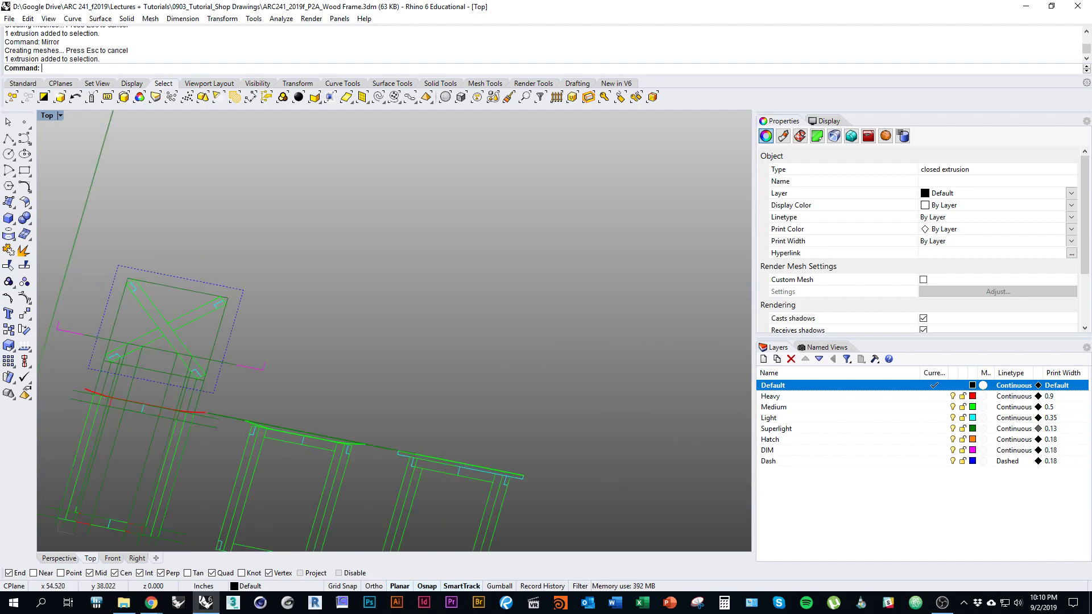
pyautogui.moveTo(114, 353); pyautogui.dragTo(239, 364, button='right')
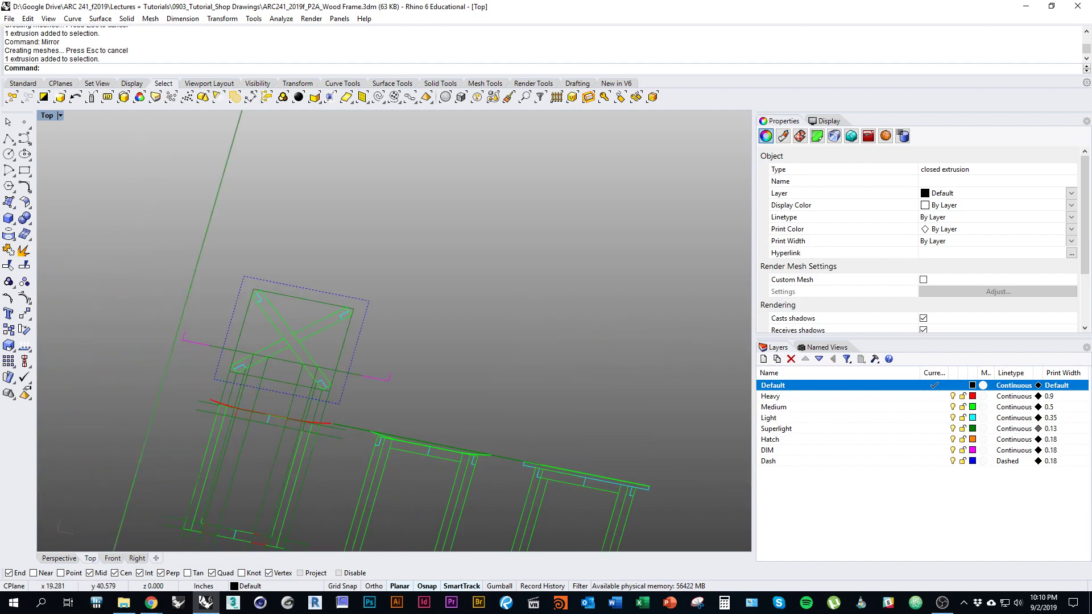
pyautogui.moveTo(626, 353); pyautogui.dragTo(97, 302, button='right')
pyautogui.press('Escape')
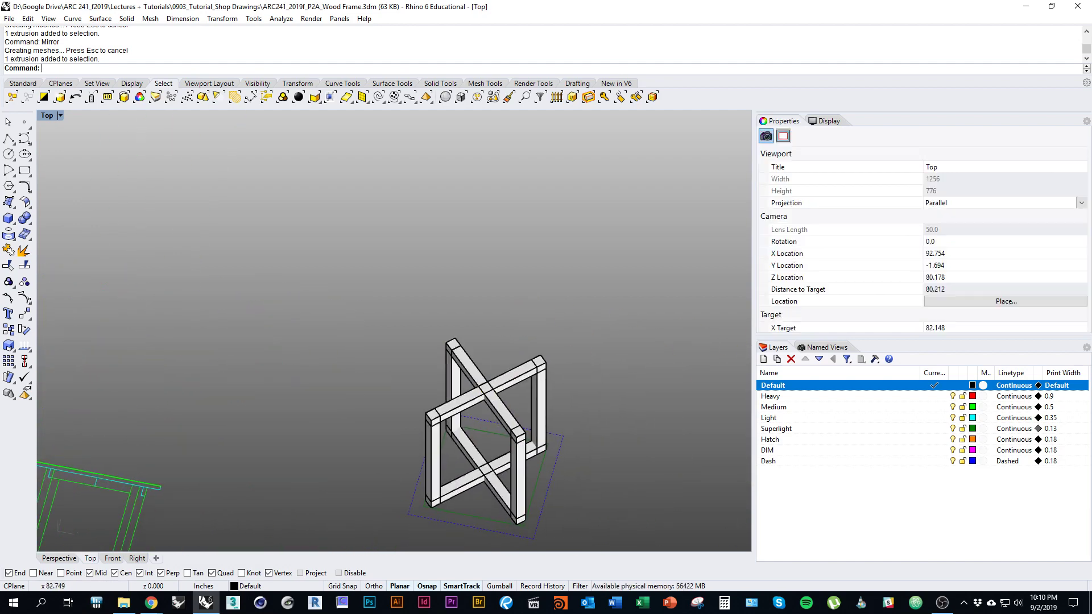
pyautogui.scroll(4, 472, 427)
pyautogui.keyDown('ctrl'); pyautogui.keyDown('shift'); pyautogui.moveTo(455, 370); pyautogui.dragTo(506, 357, button='right'); pyautogui.keyUp('shift'); pyautogui.keyUp('ctrl')
pyautogui.scroll(5, 526, 344)
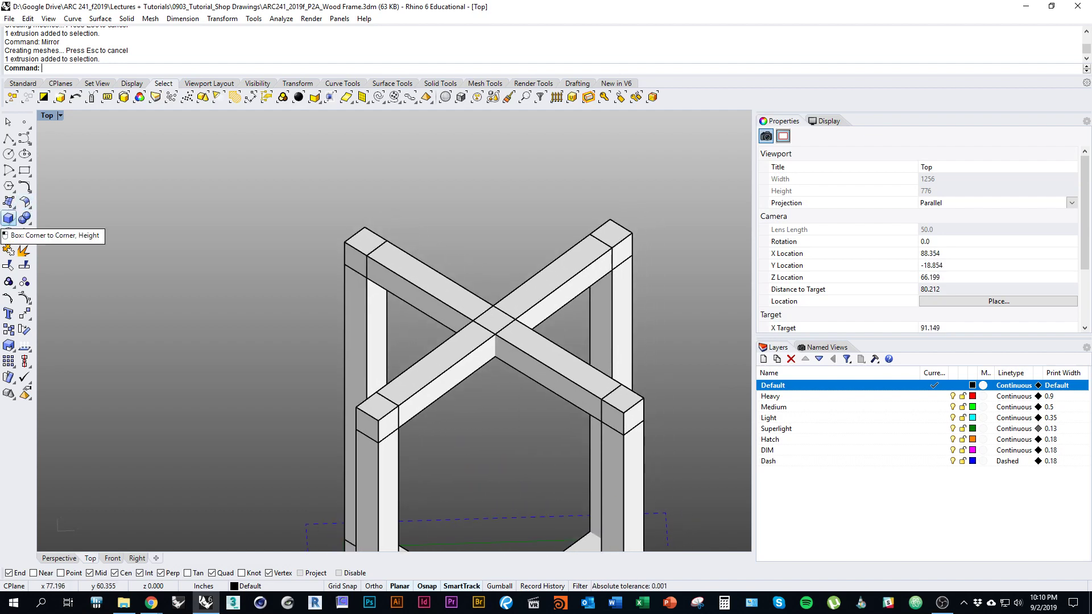
# Step: Start a 3Point box and zoom in on where the two top rails cross
pyautogui.click(8, 218)
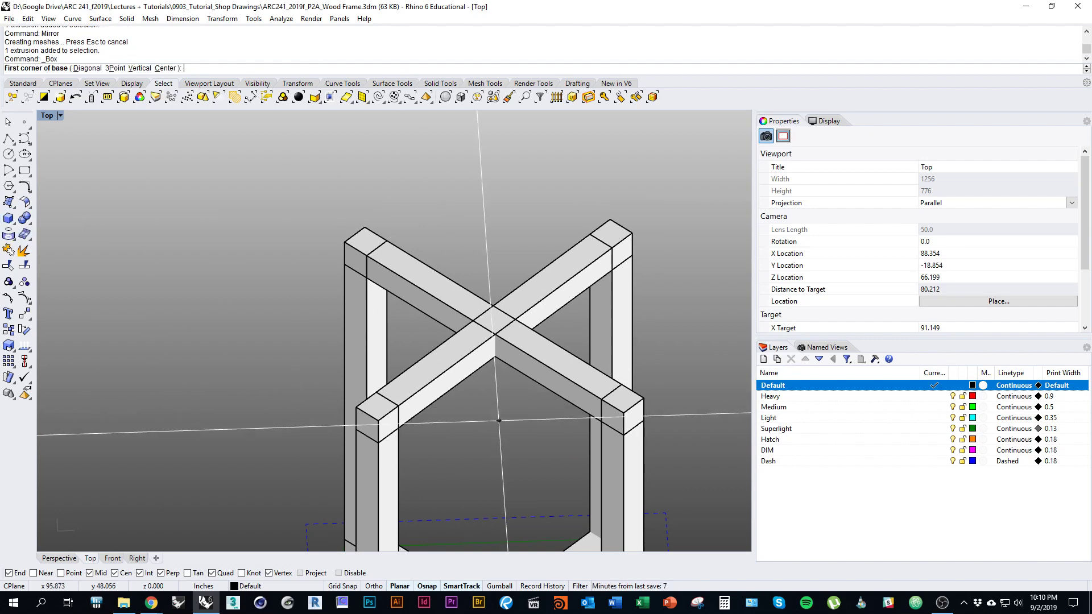
pyautogui.click(116, 69)
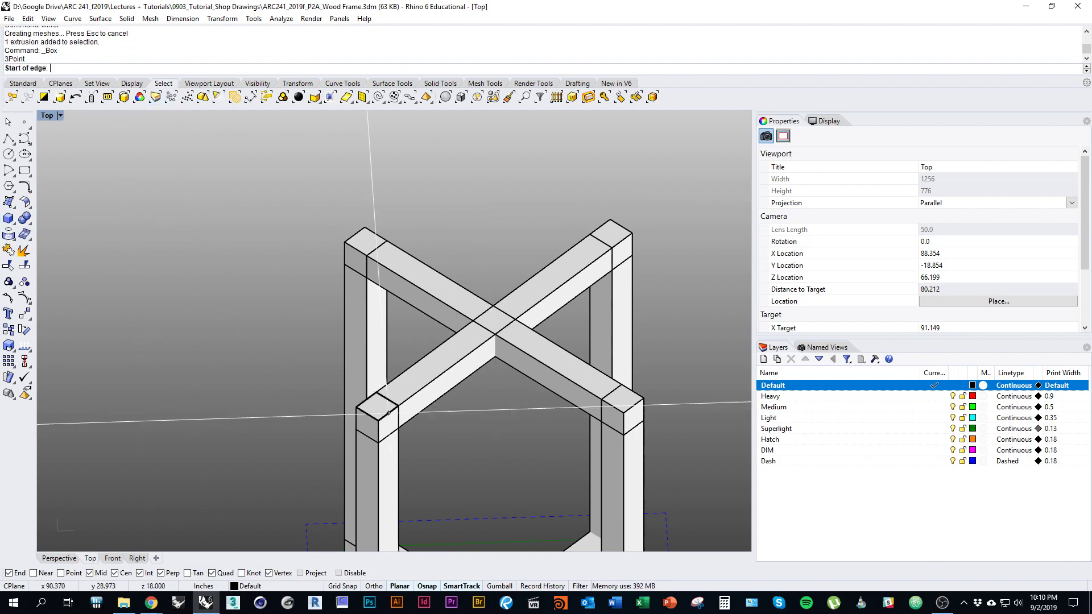
pyautogui.scroll(3, 500, 393)
pyautogui.scroll(4, 503, 422)
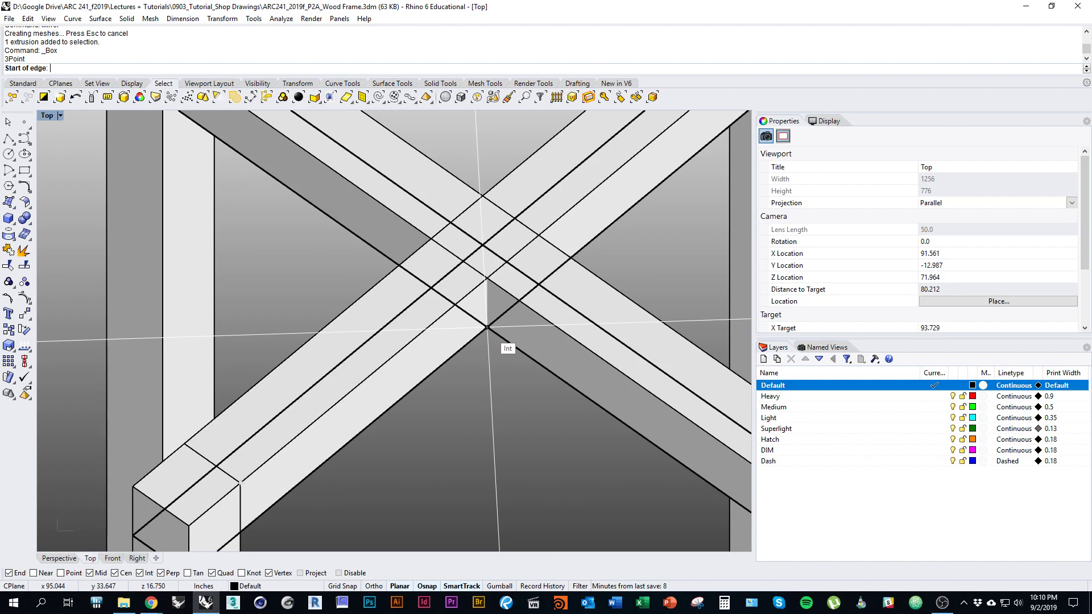
pyautogui.scroll(-2, 463, 419)
pyautogui.moveTo(463, 419); pyautogui.dragTo(503, 392, button='right')
pyautogui.scroll(-2, 503, 374)
pyautogui.scroll(-2, 502, 374)
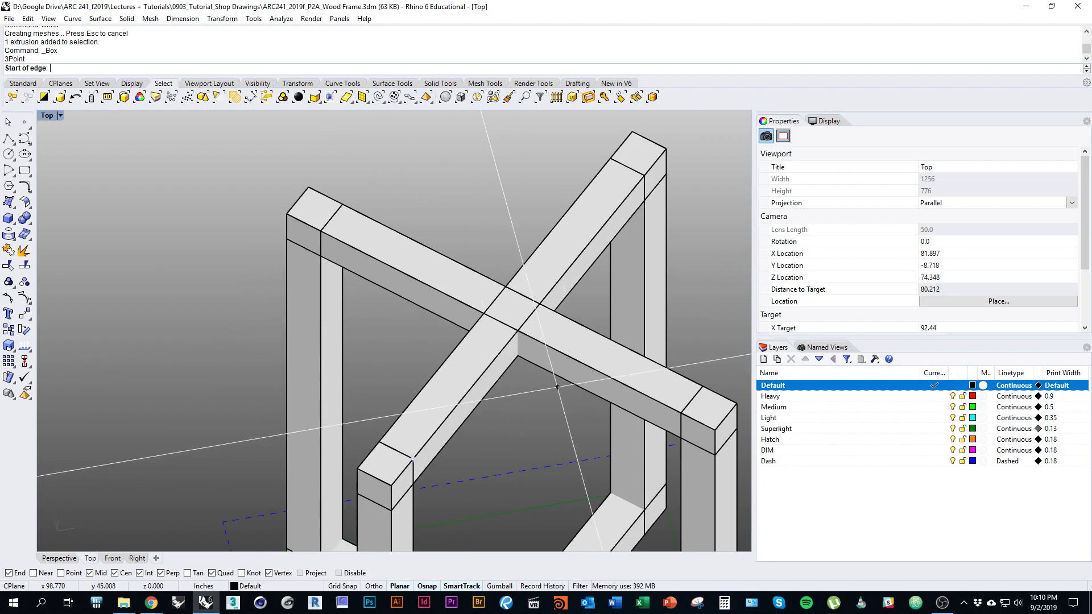
pyautogui.scroll(3, 541, 368)
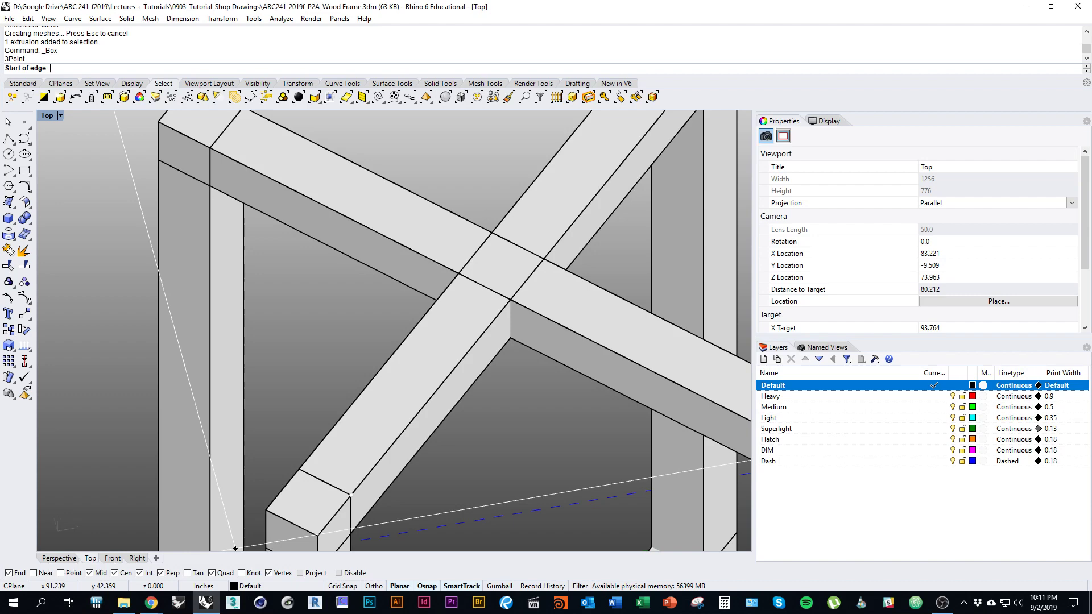
# Step: Draw the notch box's base edge across the rail crossing, perpendicular to the rail
pyautogui.click(510, 337)
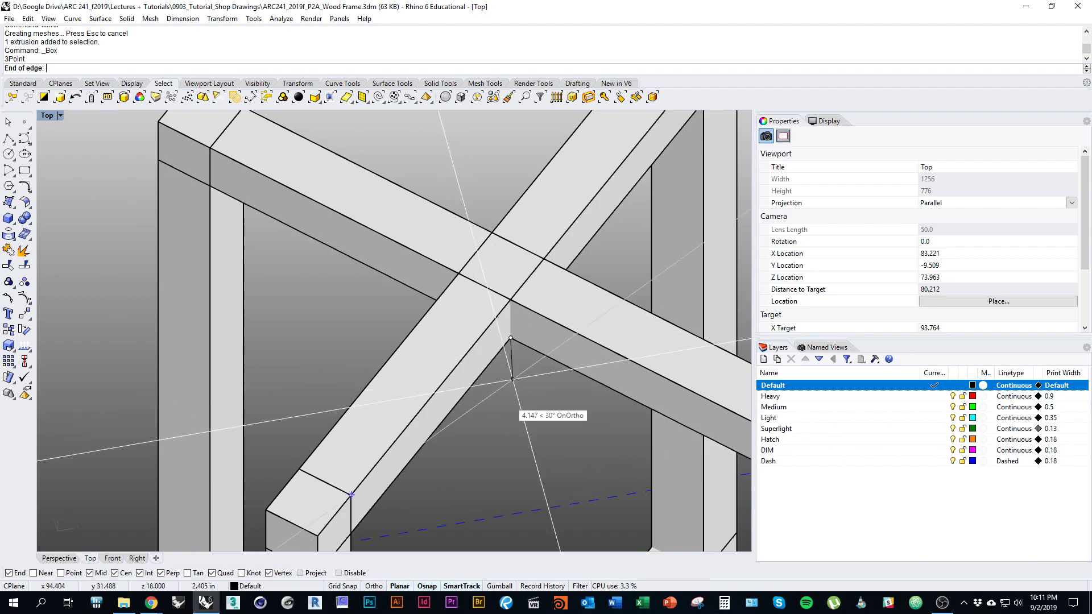
pyautogui.moveTo(318, 369); pyautogui.dragTo(488, 349, button='right')
pyautogui.scroll(-4, 455, 350)
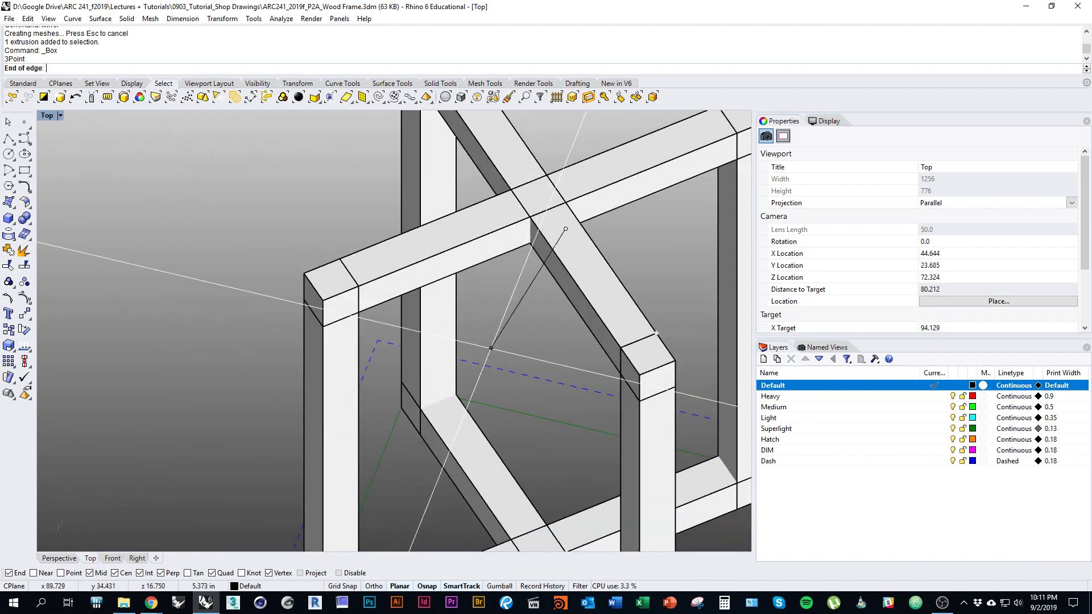
pyautogui.moveTo(544, 291); pyautogui.dragTo(573, 261, button='right')
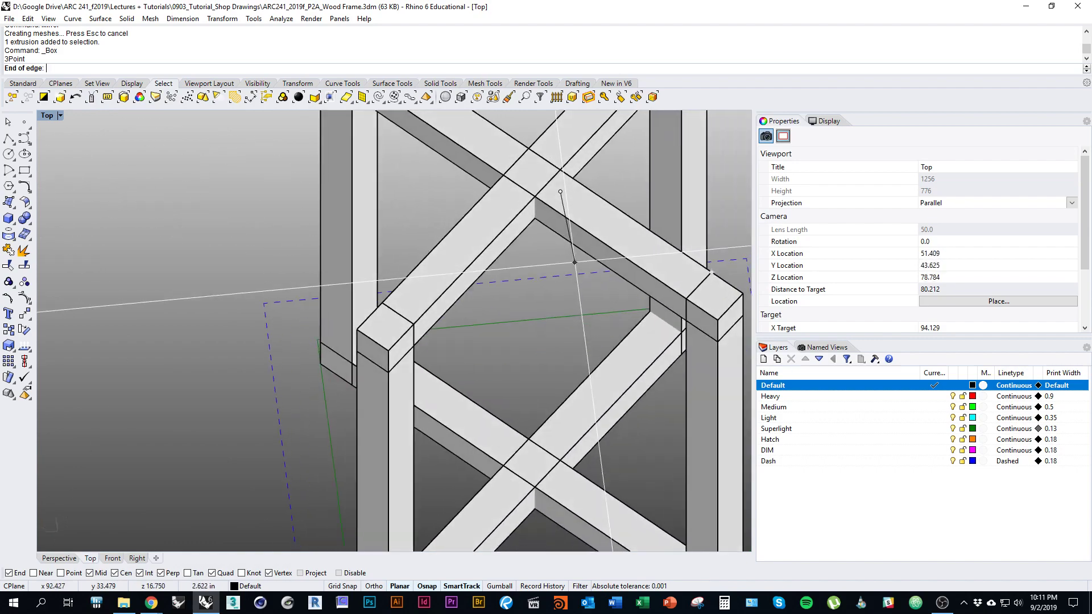
pyautogui.scroll(6, 551, 222)
pyautogui.scroll(-2, 563, 363)
pyautogui.moveTo(590, 315); pyautogui.dragTo(510, 331, button='right')
pyautogui.scroll(6, 546, 238)
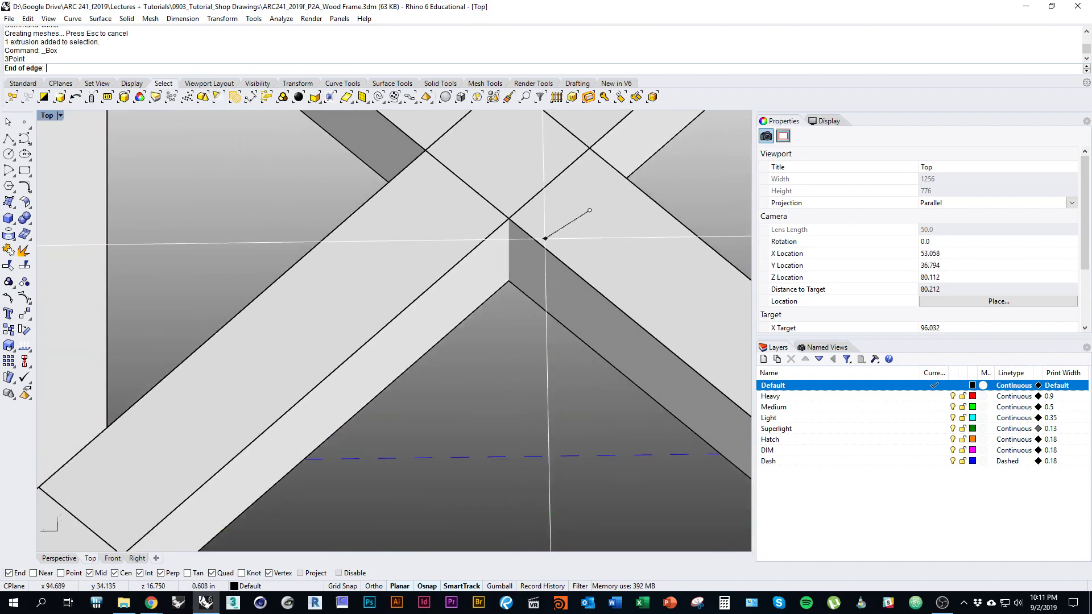
pyautogui.click(508, 280)
# Step: Set the box width at the rail edge and give it a 5/8 height
pyautogui.scroll(-7, 334, 400)
pyautogui.moveTo(334, 400); pyautogui.dragTo(484, 282, button='right')
pyautogui.scroll(5, 482, 257)
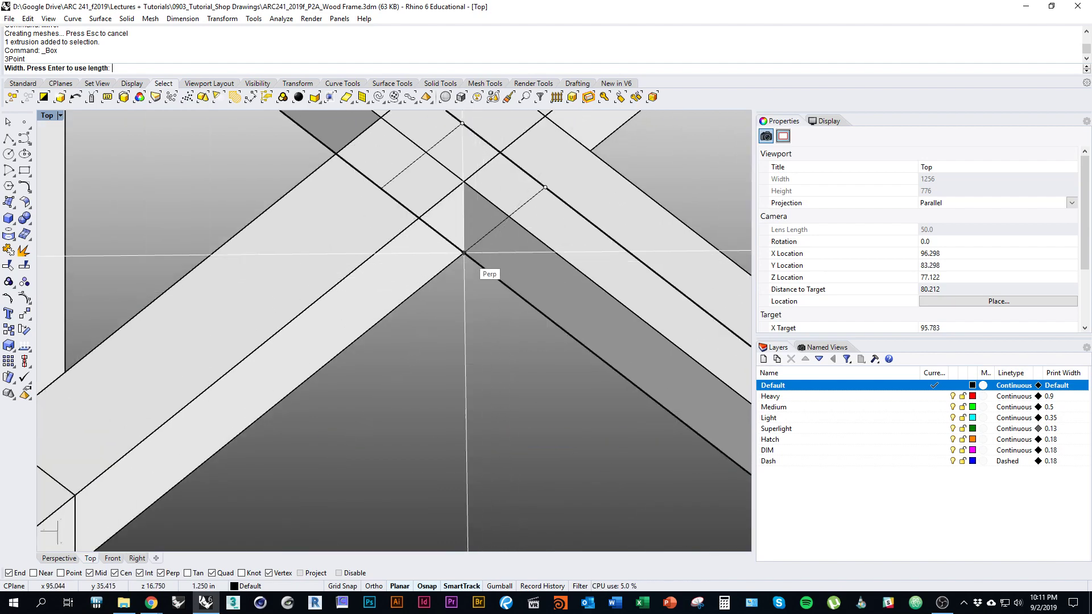
pyautogui.click(464, 253)
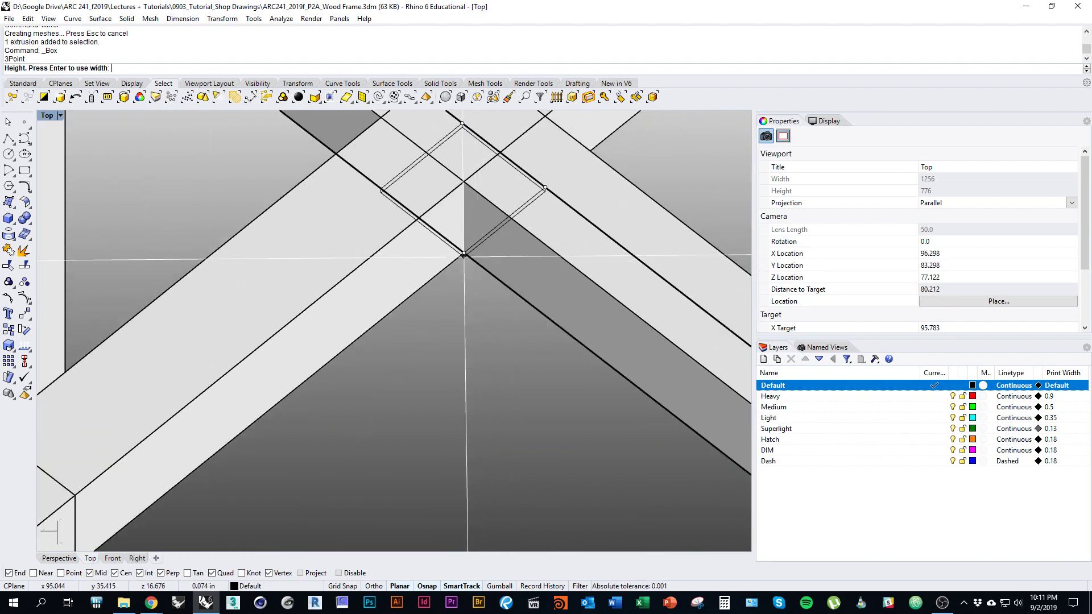
pyautogui.scroll(-3, 461, 370)
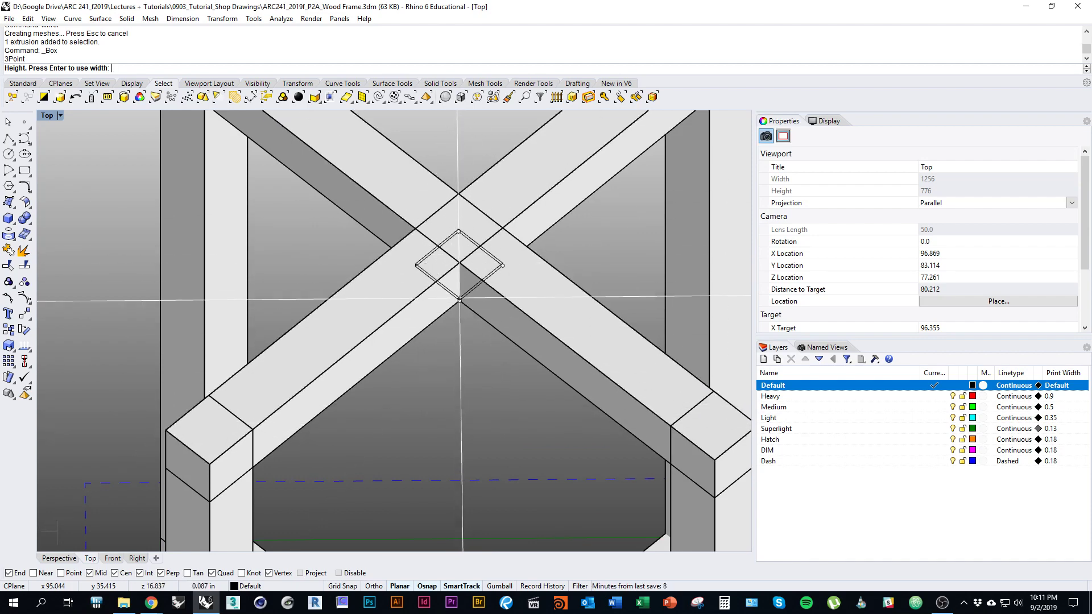
pyautogui.moveTo(459, 300); pyautogui.dragTo(447, 327, button='right')
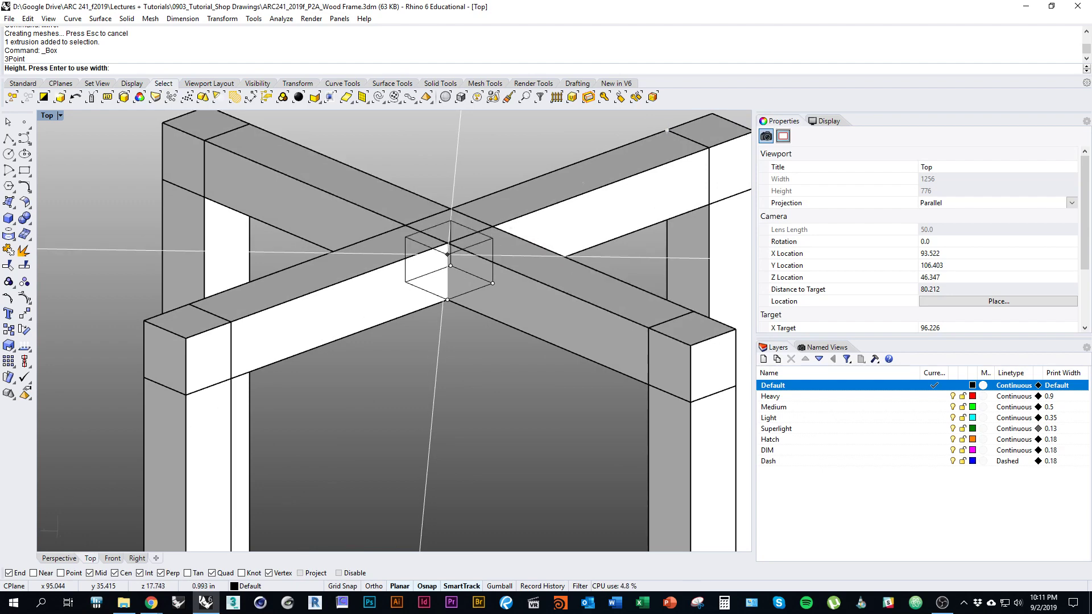
pyautogui.write('5/8')
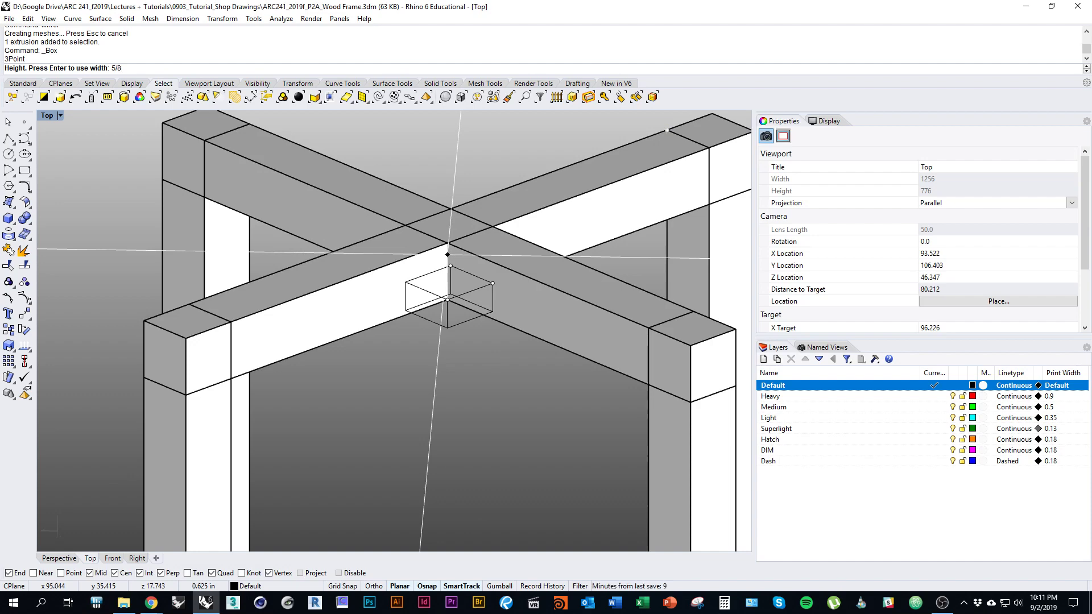
pyautogui.press('Return')
# Step: Select the new box and begin moving it, then cancel the move
pyautogui.click(463, 315)
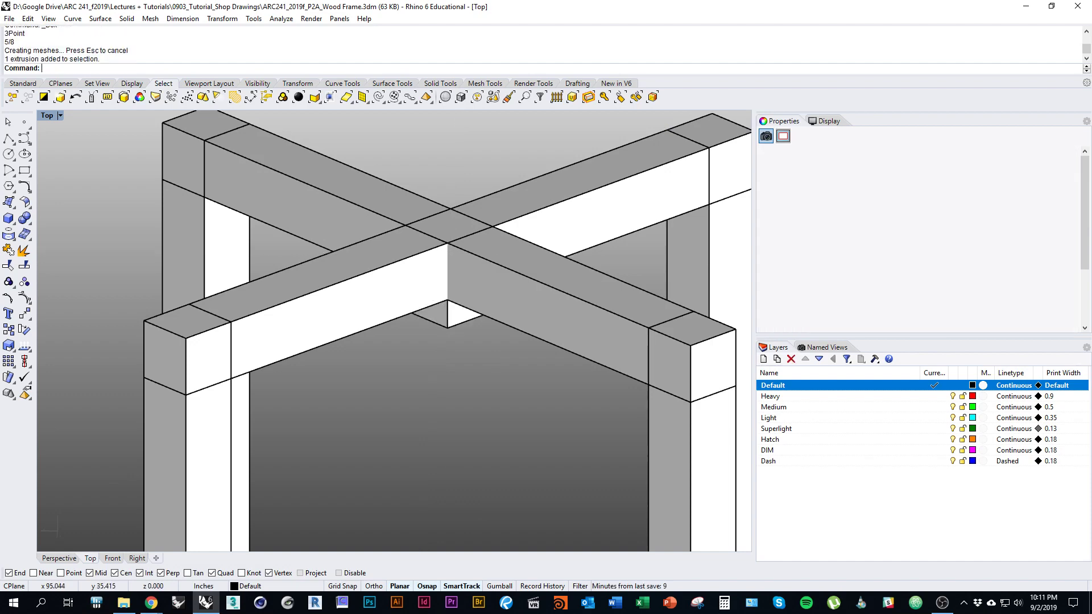
pyautogui.moveTo(464, 315); pyautogui.dragTo(523, 342, button='right')
pyautogui.write('m')
pyautogui.press('Return')
pyautogui.scroll(6, 480, 409)
pyautogui.scroll(5, 524, 342)
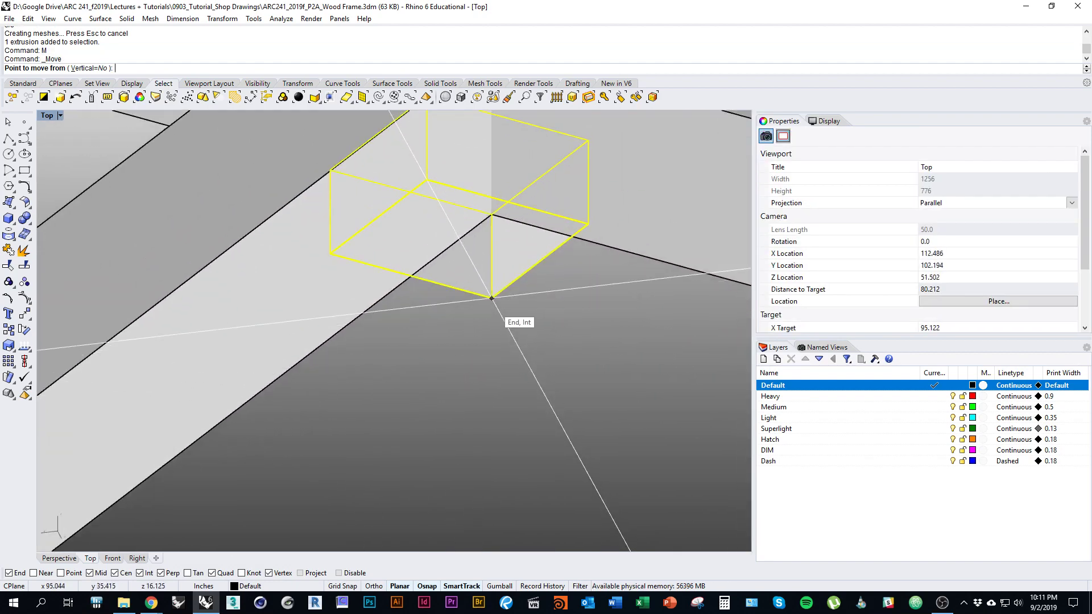
pyautogui.scroll(-6, 492, 298)
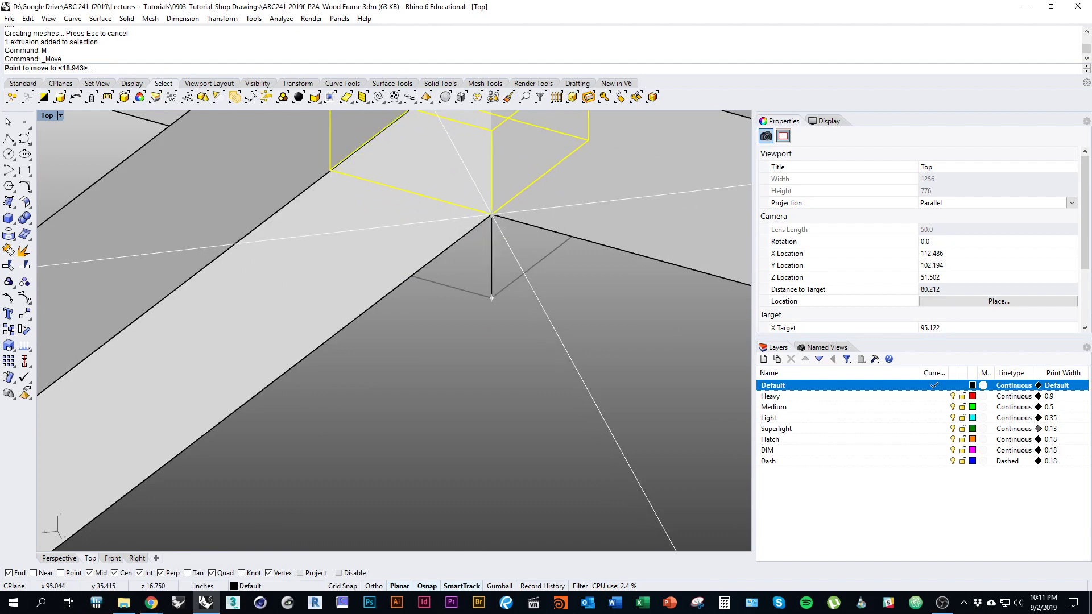
pyautogui.press('Escape')
# Step: Orbit around the frame, selecting each diagonal top rail in turn to inspect the crossing
pyautogui.scroll(-5, 491, 297)
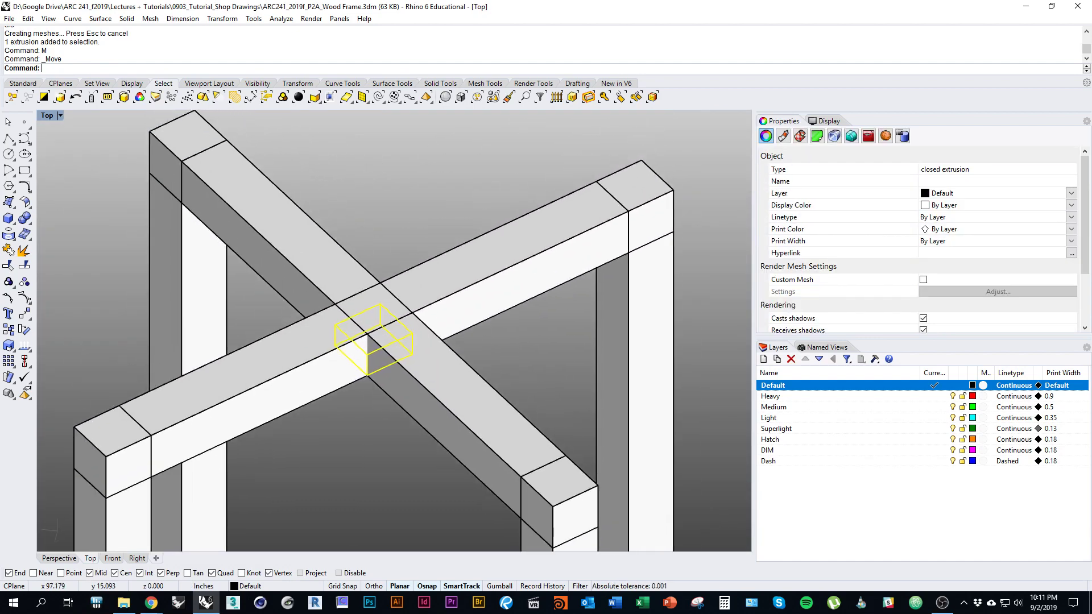
pyautogui.keyDown('ctrl'); pyautogui.keyDown('shift'); pyautogui.moveTo(491, 298); pyautogui.dragTo(453, 272, button='right'); pyautogui.keyUp('shift'); pyautogui.keyUp('ctrl')
pyautogui.scroll(-3, 381, 313)
pyautogui.scroll(-8, 447, 284)
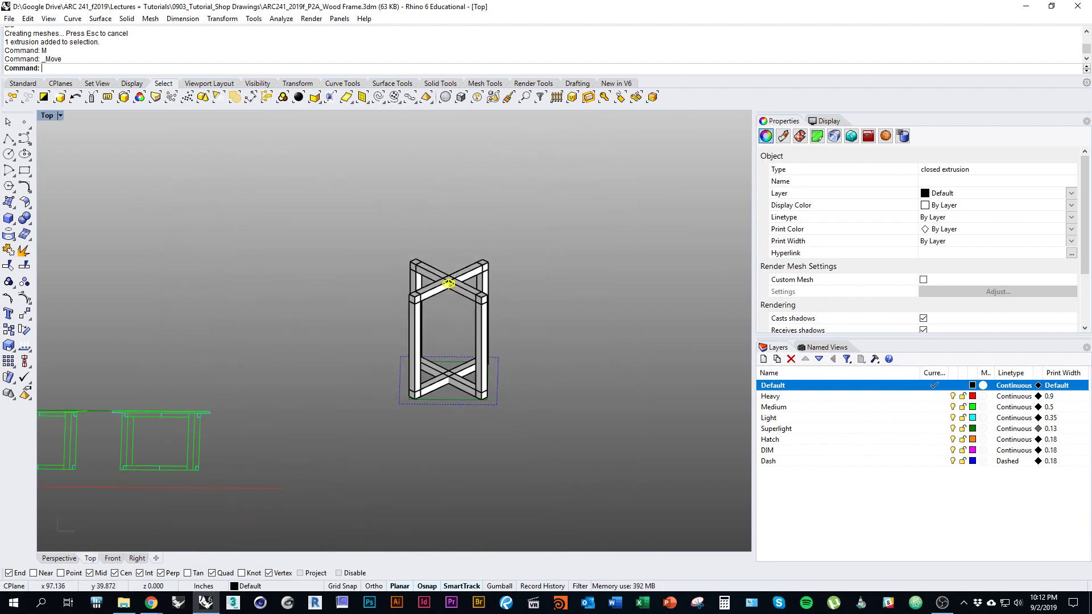
pyautogui.moveTo(451, 310); pyautogui.dragTo(596, 348, button='right')
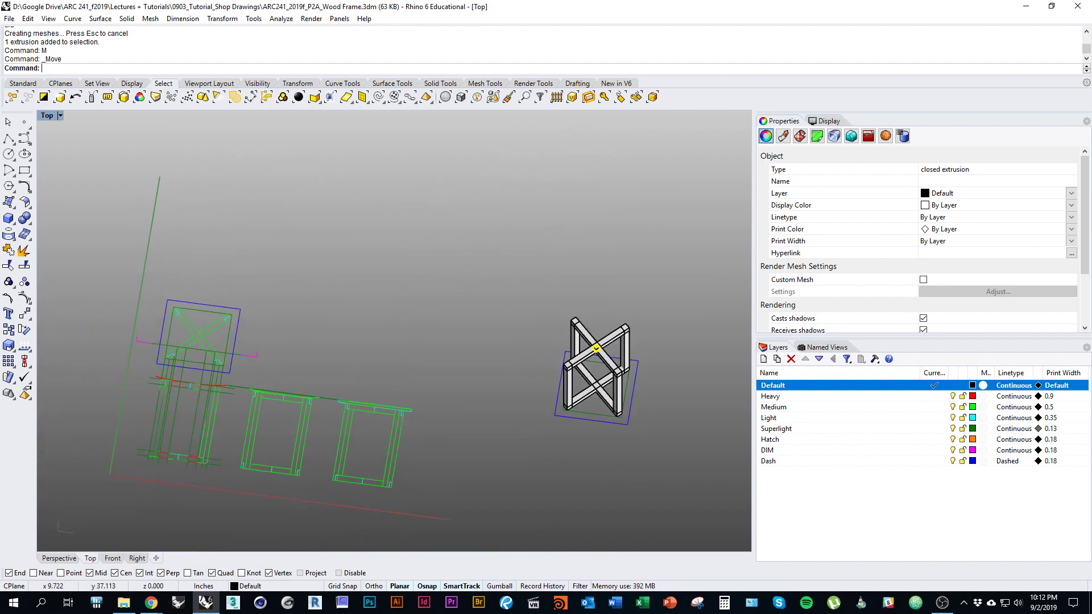
pyautogui.scroll(9, 602, 348)
pyautogui.moveTo(603, 348); pyautogui.dragTo(720, 334, button='right')
pyautogui.click(677, 298)
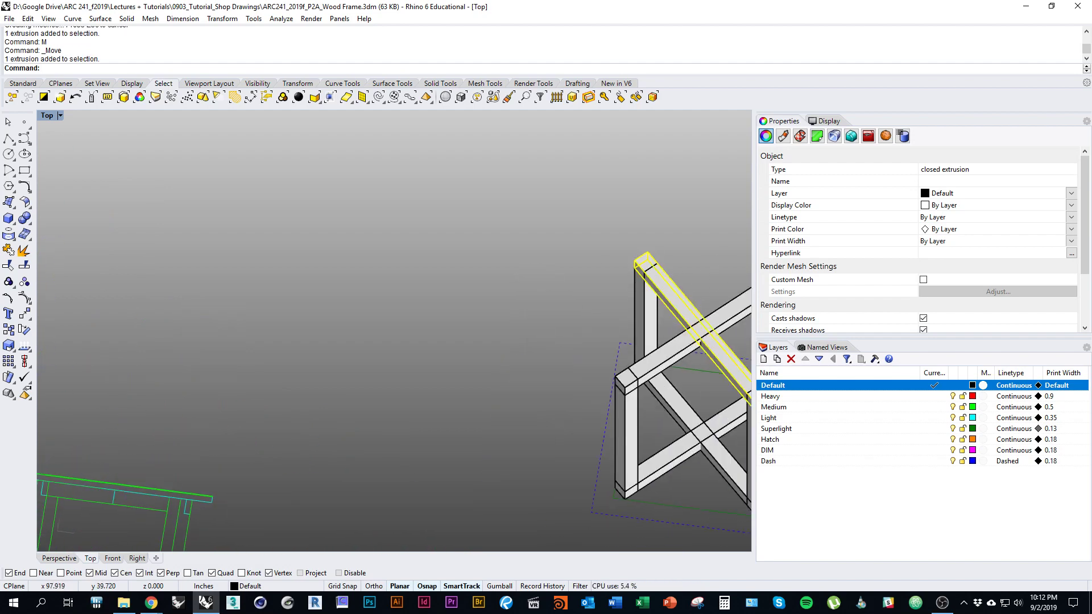
pyautogui.scroll(-6, 707, 304)
pyautogui.moveTo(707, 303); pyautogui.dragTo(560, 312, button='right')
pyautogui.keyDown('ctrl'); pyautogui.keyDown('shift'); pyautogui.moveTo(560, 312); pyautogui.dragTo(611, 316, button='right'); pyautogui.keyUp('shift'); pyautogui.keyUp('ctrl')
pyautogui.press('Escape')
pyautogui.scroll(13, 550, 302)
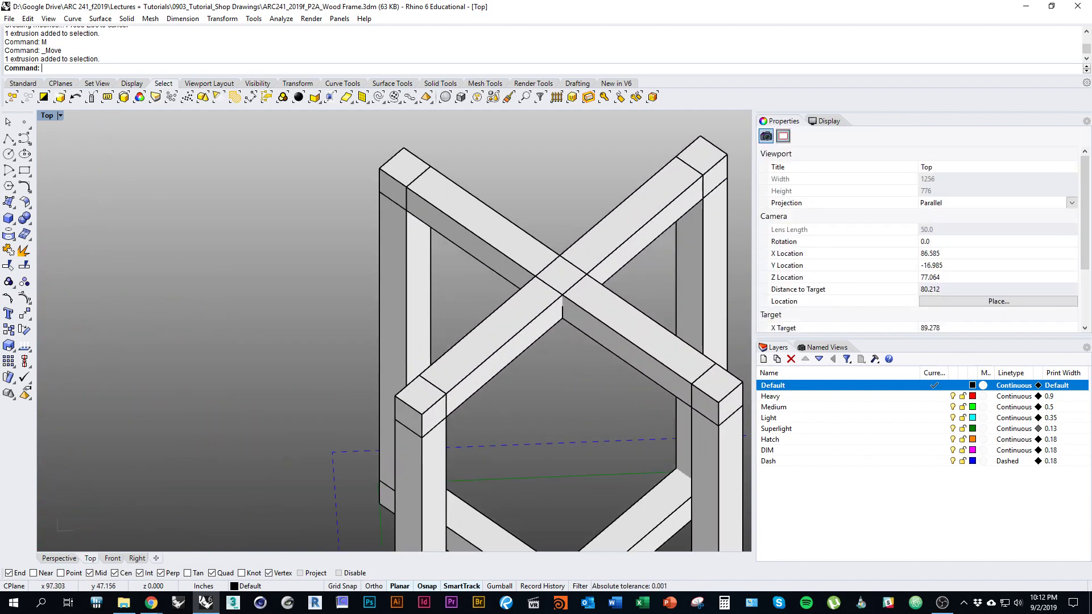
pyautogui.click(571, 310)
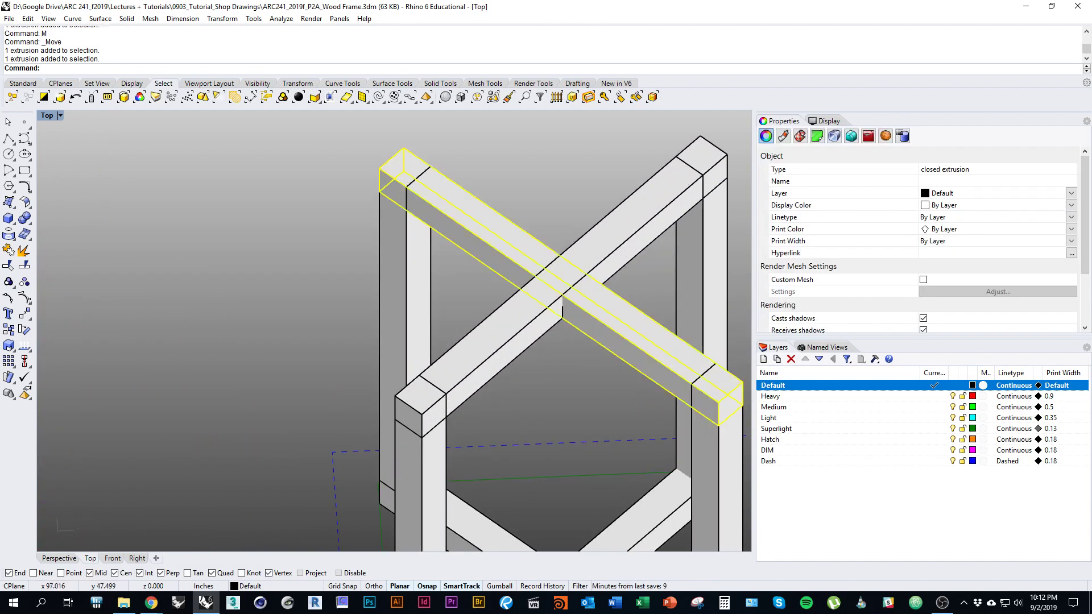
pyautogui.moveTo(572, 310); pyautogui.dragTo(513, 340, button='right')
pyautogui.press('Escape')
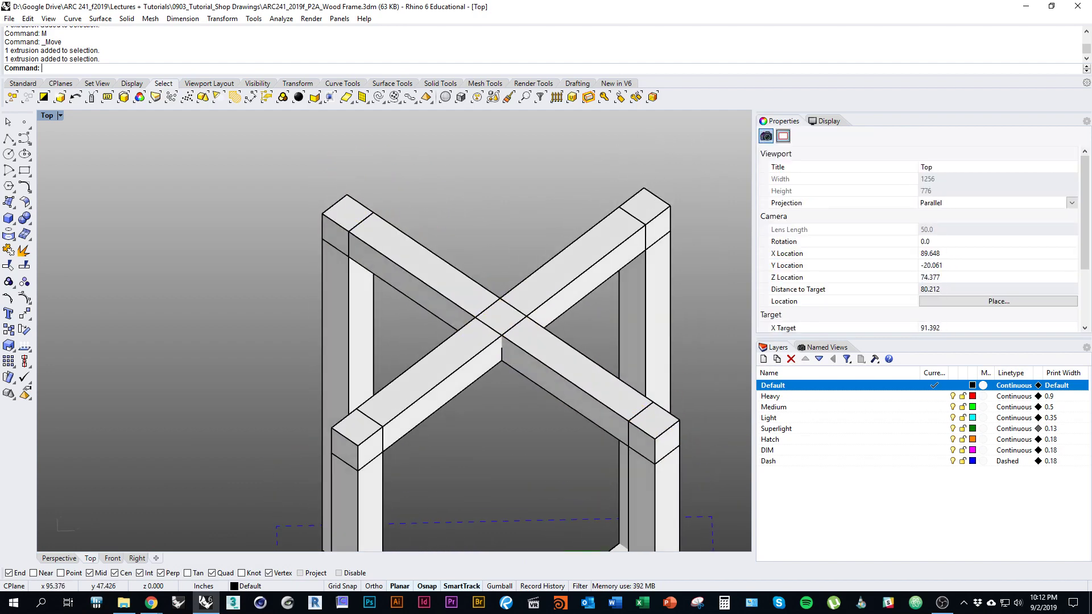
# Step: Run BooleanDifference, then switch over to Chrome
pyautogui.write('BooleanDd')
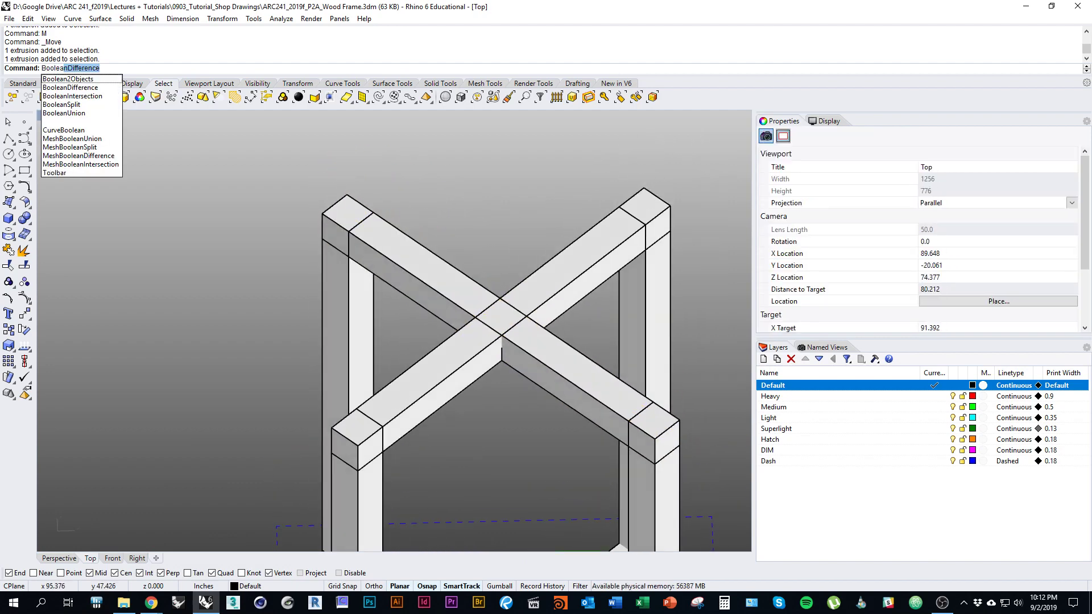
pyautogui.press('BackSpace')
pyautogui.write('ifference')
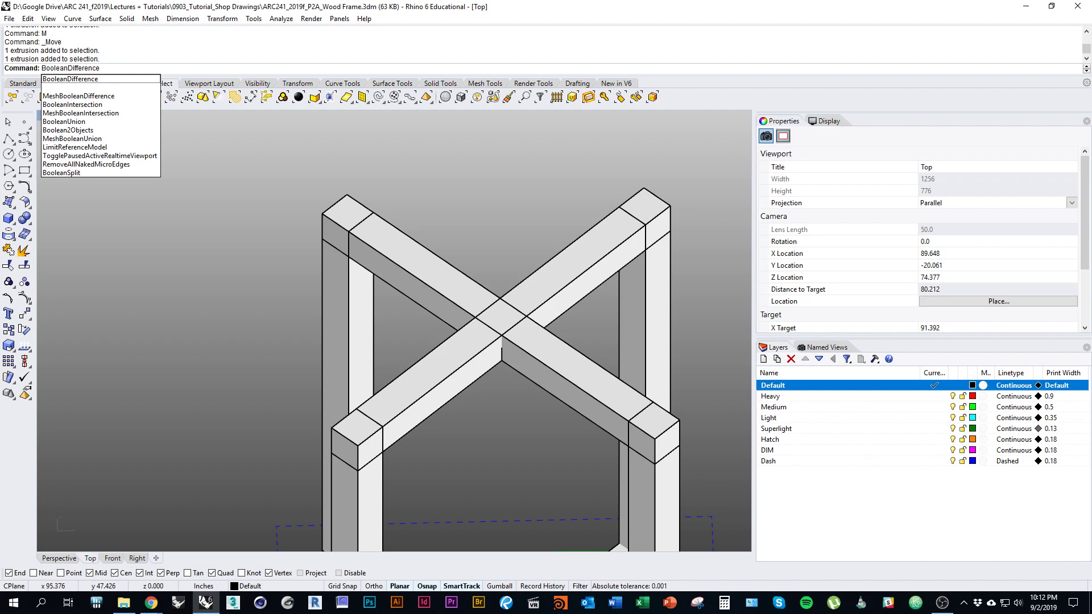
pyautogui.press('Return')
pyautogui.moveTo(517, 376); pyautogui.dragTo(499, 370, button='right')
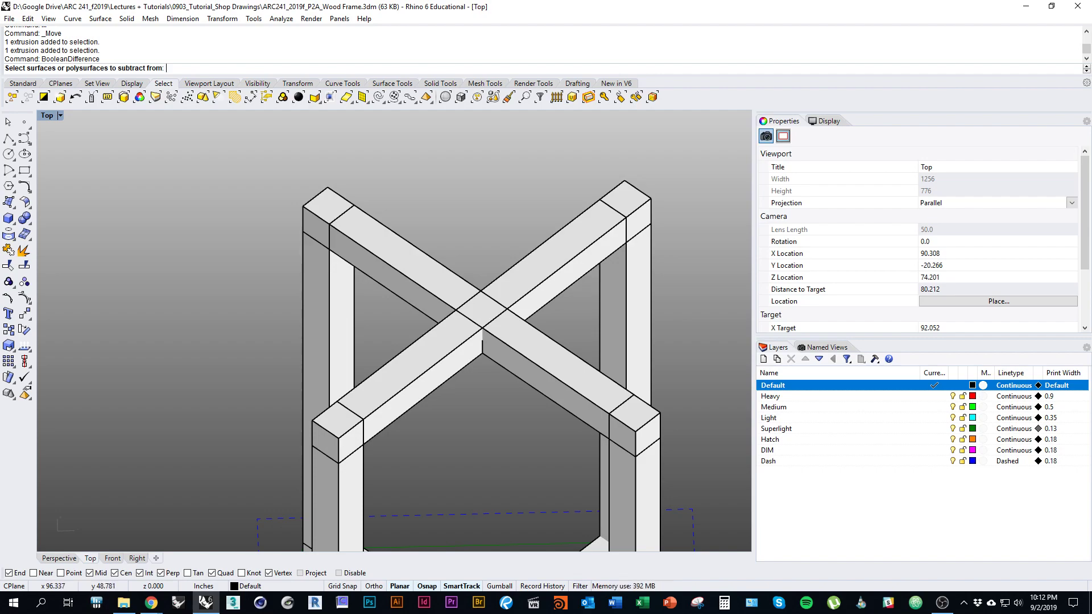
pyautogui.hotkey('alt', 'Tab')
pyautogui.hotkey('alt', 'Tab')
pyautogui.hotkey('alt', 'Tab')
pyautogui.hotkey('alt', 'Tab')
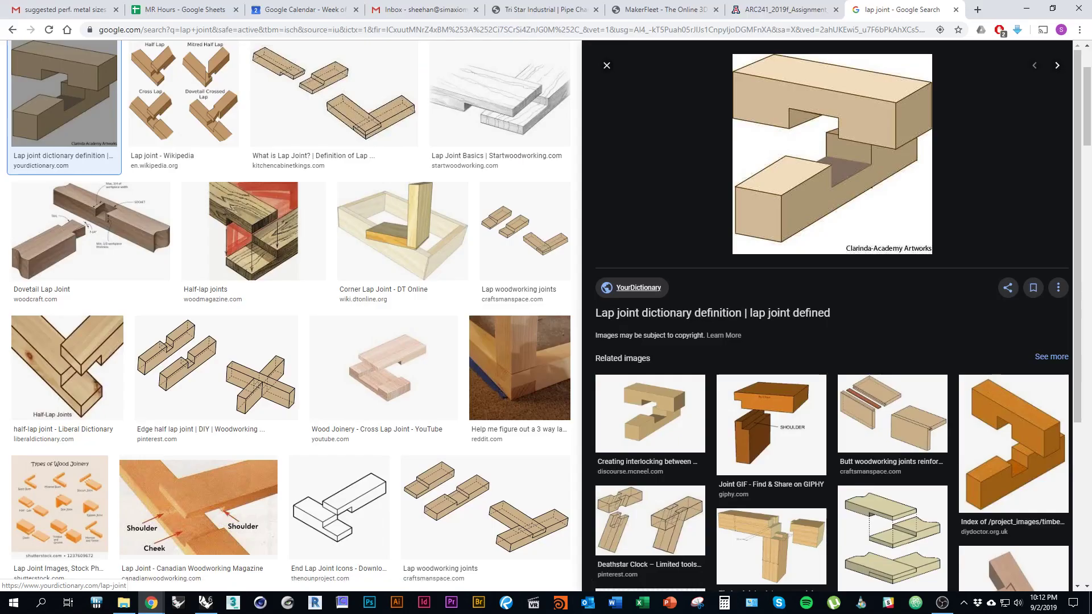
# Step: Search Google Images for 'boolean operations', view the Maya Booleans diagram, and return to Rhino
pyautogui.write('boolean')
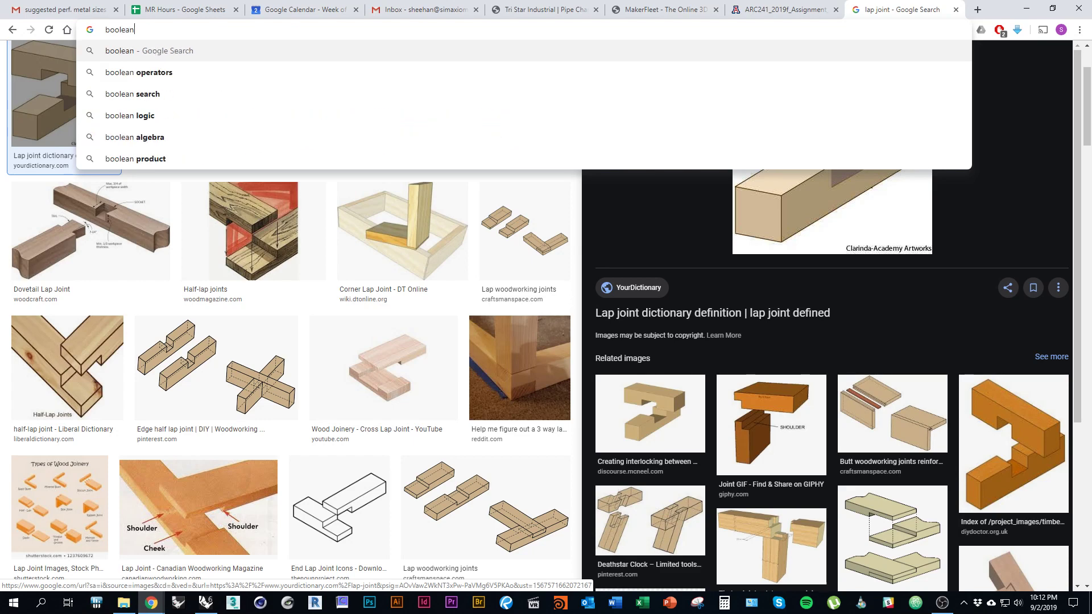
pyautogui.write(' operations')
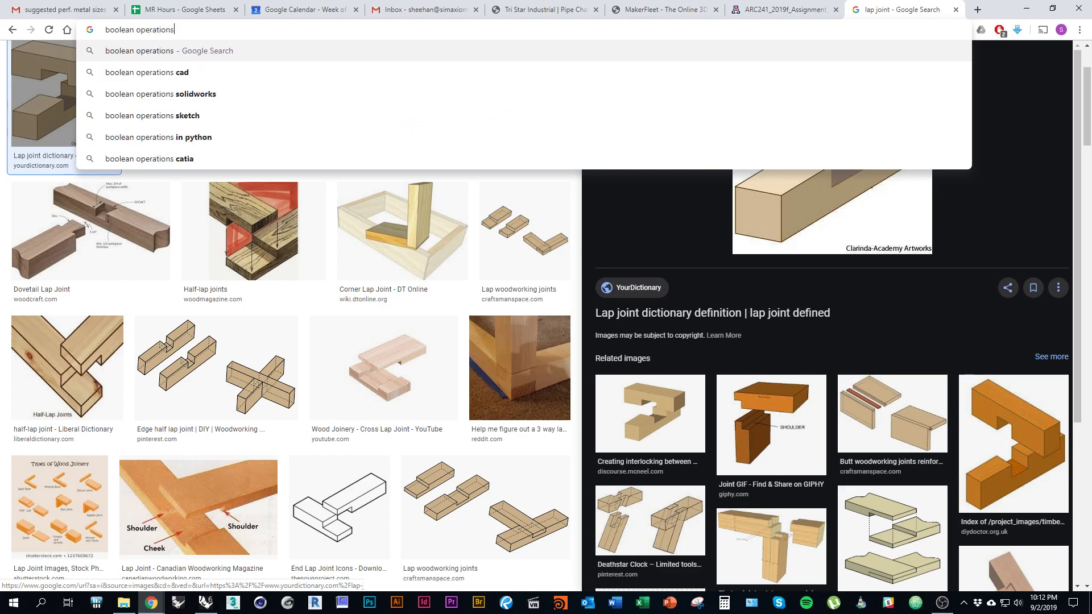
pyautogui.press('Return')
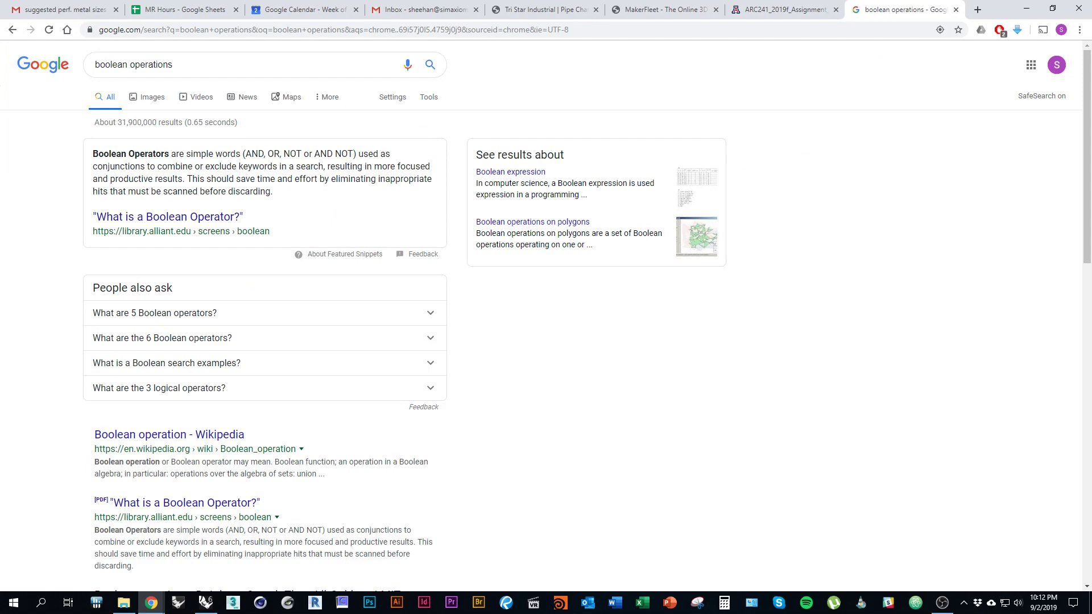
pyautogui.click(147, 97)
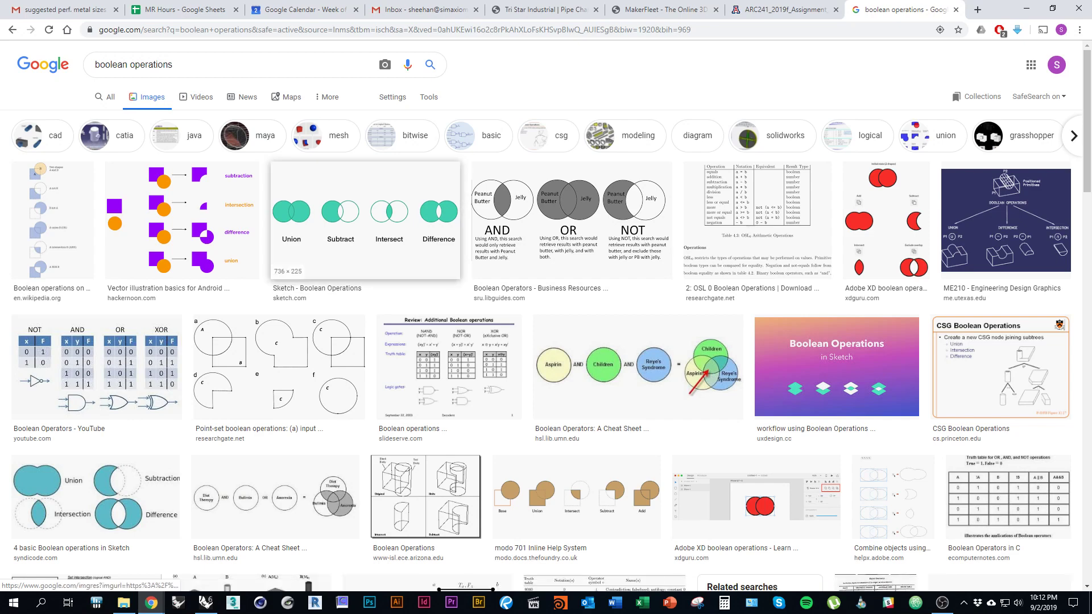
pyautogui.scroll(-7, 215, 360)
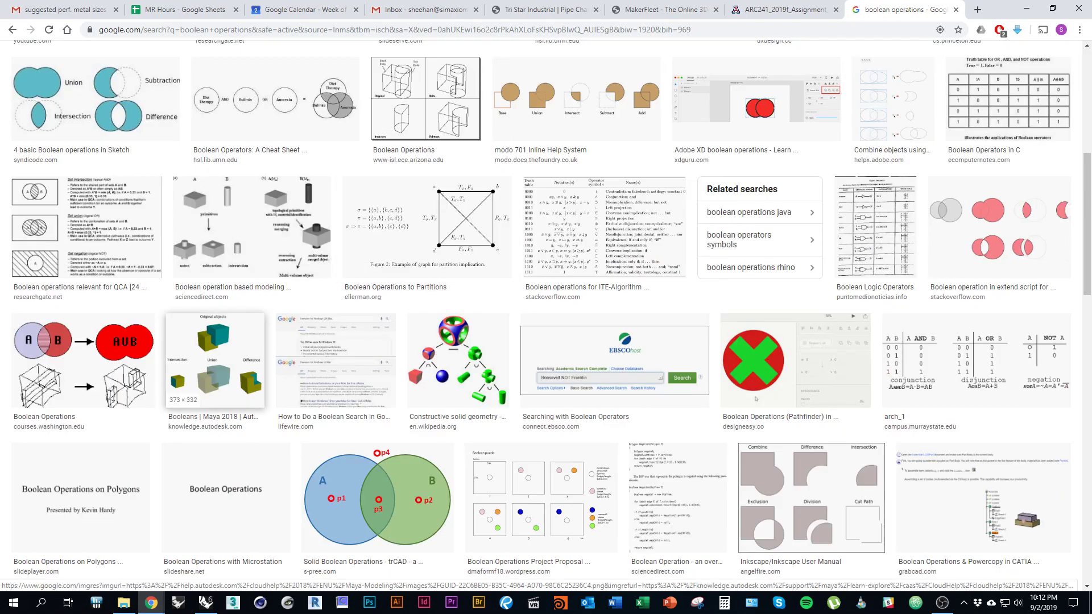
pyautogui.click(215, 360)
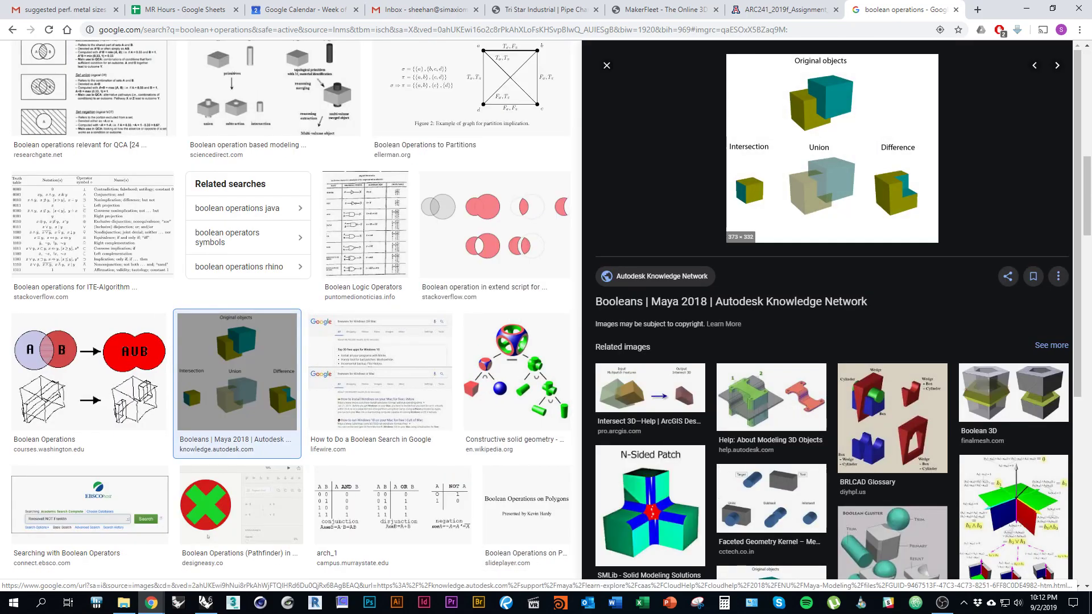
pyautogui.hotkey('alt', 'Tab')
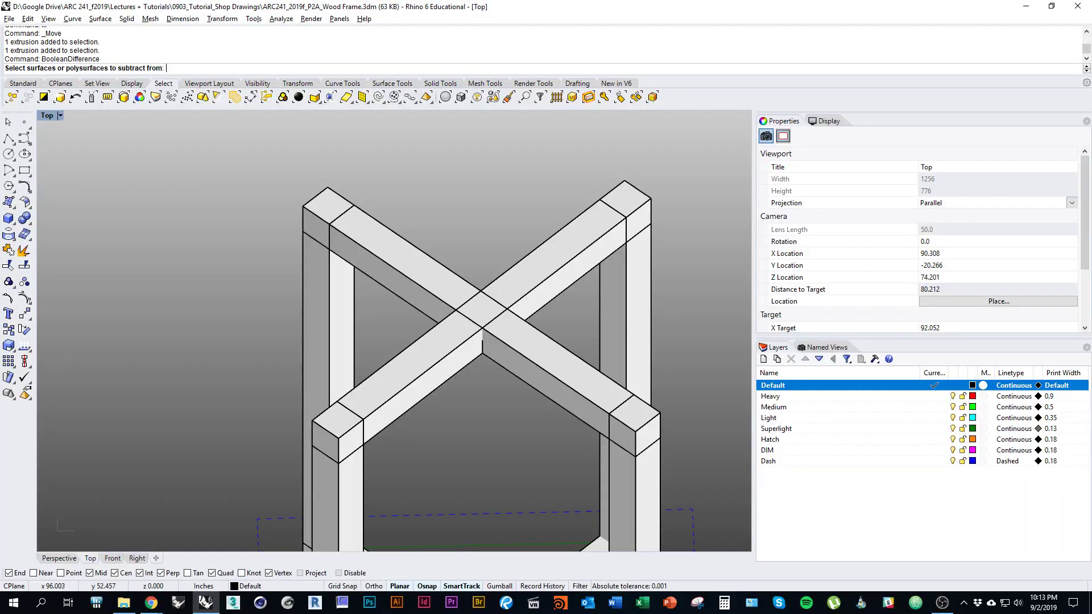
# Step: Select the diagonal top rail as the object to cut the notch from
pyautogui.keyDown('ctrl'); pyautogui.keyDown('shift'); pyautogui.moveTo(433, 387); pyautogui.dragTo(456, 337, button='right'); pyautogui.keyUp('shift'); pyautogui.keyUp('ctrl')
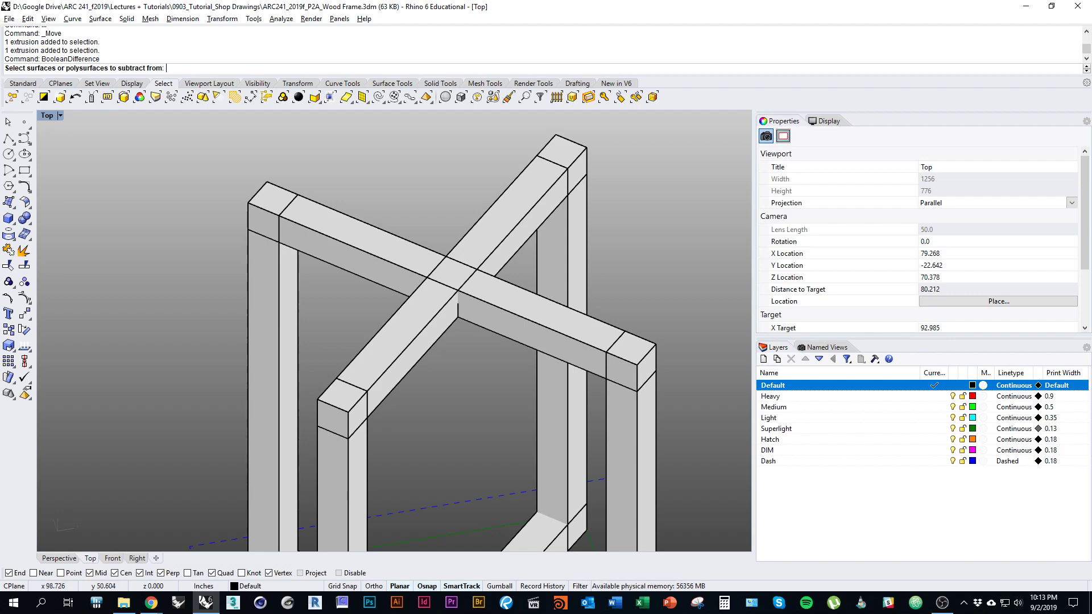
pyautogui.keyDown('ctrl'); pyautogui.keyDown('shift'); pyautogui.moveTo(548, 343); pyautogui.dragTo(514, 337, button='right'); pyautogui.keyUp('shift'); pyautogui.keyUp('ctrl')
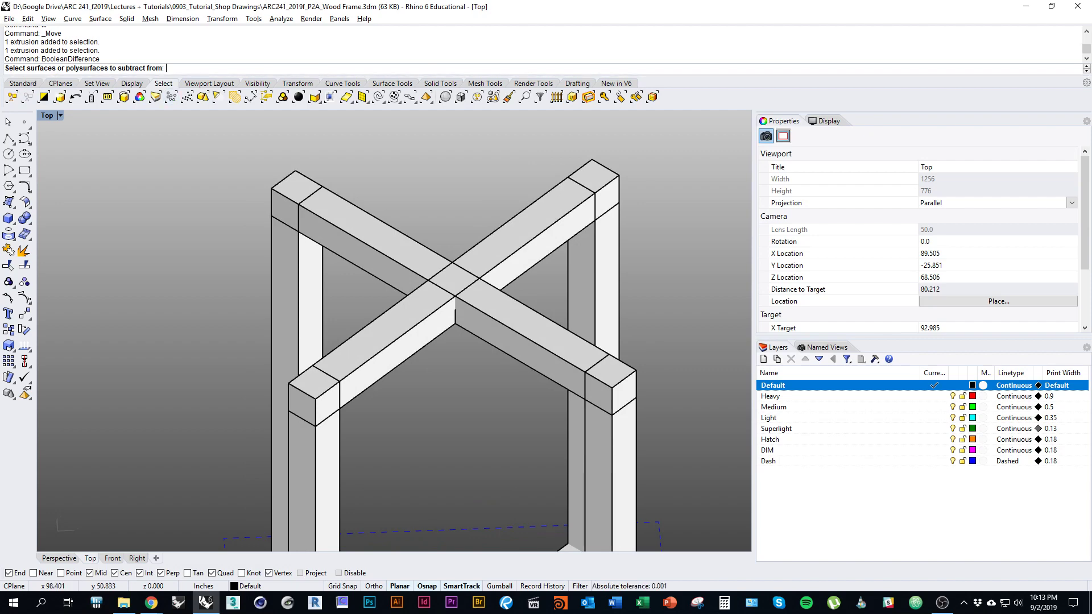
pyautogui.click(484, 321)
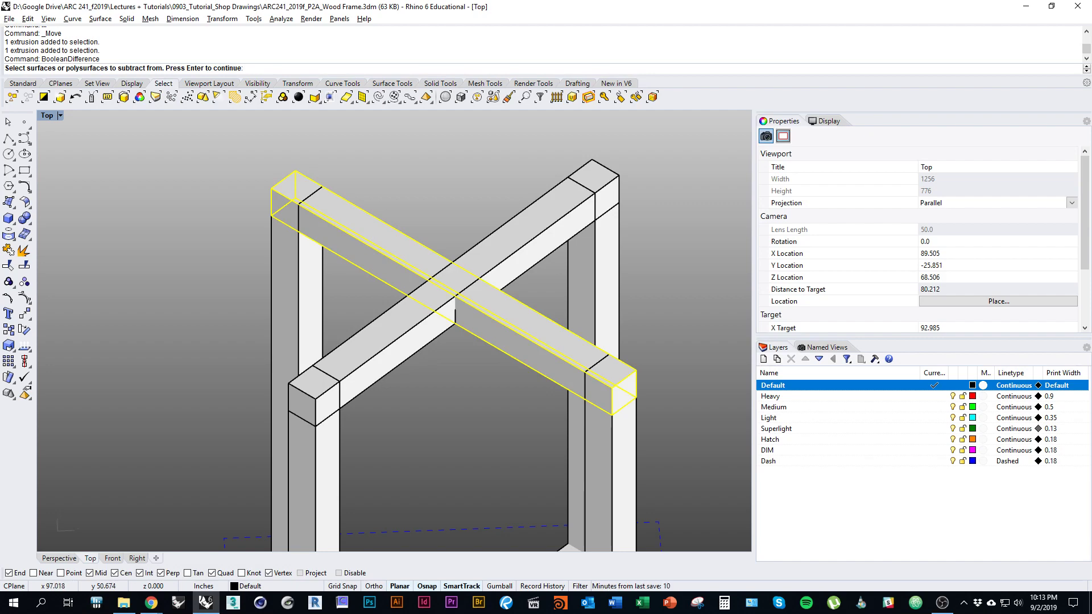
pyautogui.press('Return')
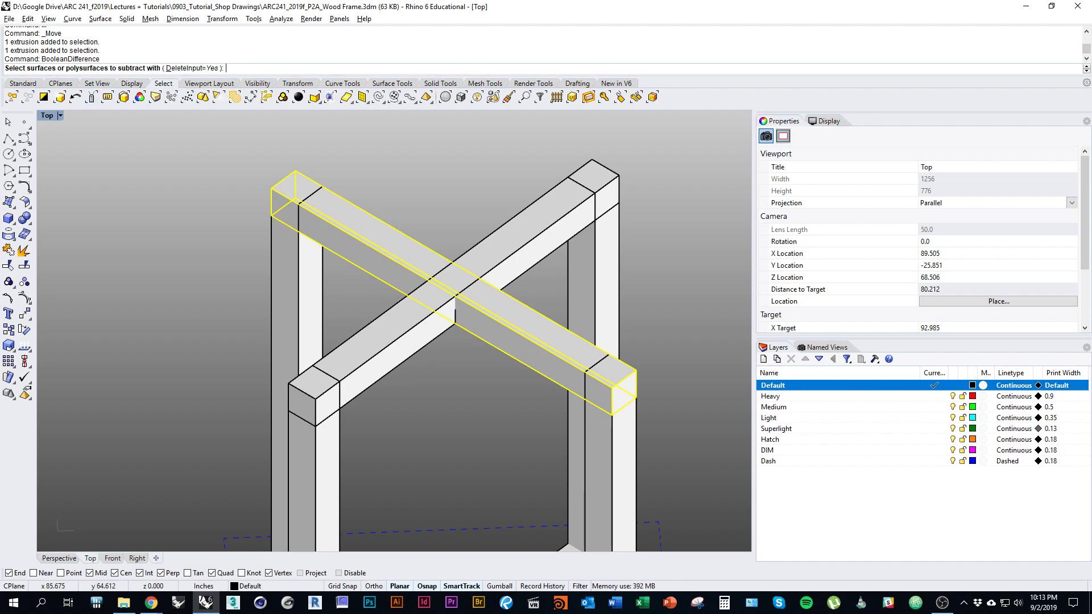
# Step: Window-select the small notch box as the cutter and subtract it from the rail
pyautogui.click(466, 304)
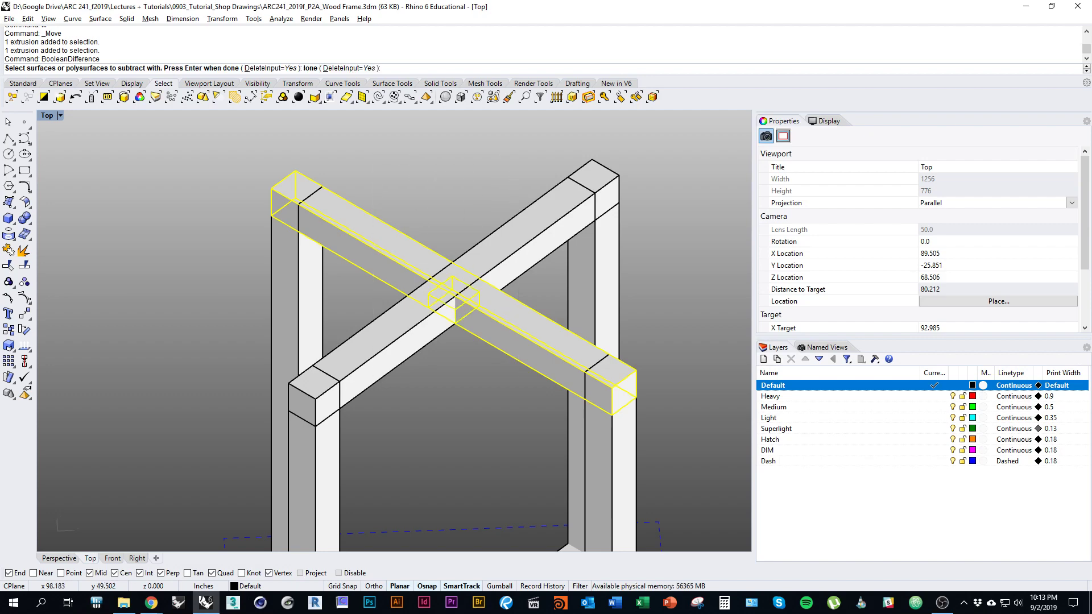
pyautogui.keyDown('ctrl'); pyautogui.keyDown('shift'); pyautogui.moveTo(465, 305); pyautogui.dragTo(523, 310, button='right'); pyautogui.keyUp('shift'); pyautogui.keyUp('ctrl')
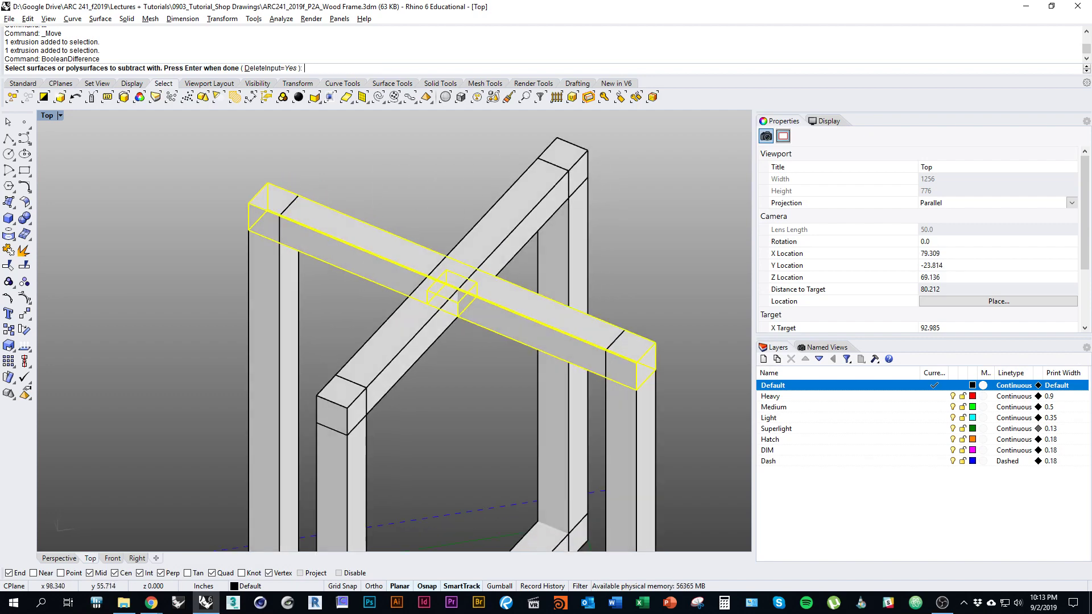
pyautogui.moveTo(353, 184); pyautogui.dragTo(392, 226)
pyautogui.keyDown('ctrl'); pyautogui.keyDown('shift'); pyautogui.moveTo(365, 236); pyautogui.dragTo(353, 238, button='right'); pyautogui.keyUp('shift'); pyautogui.keyUp('ctrl')
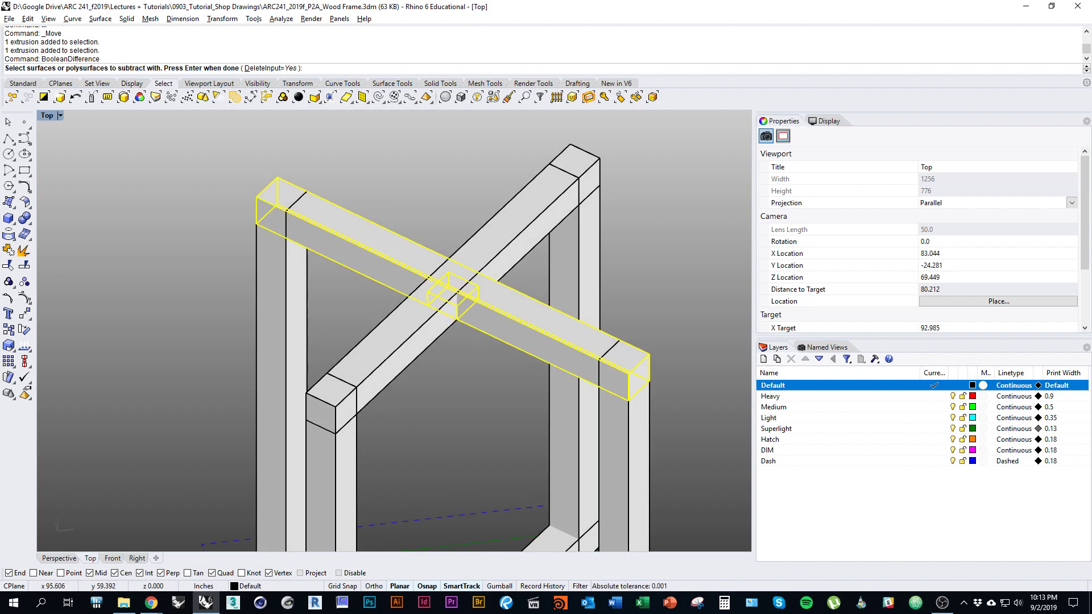
pyautogui.moveTo(365, 205); pyautogui.dragTo(510, 351)
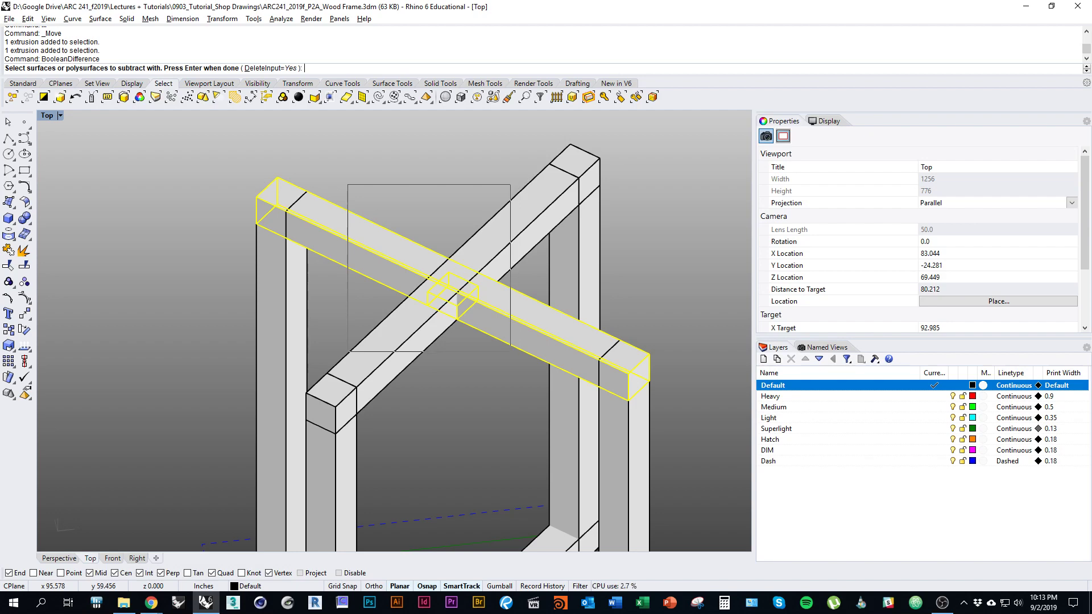
pyautogui.moveTo(510, 351); pyautogui.dragTo(510, 351)
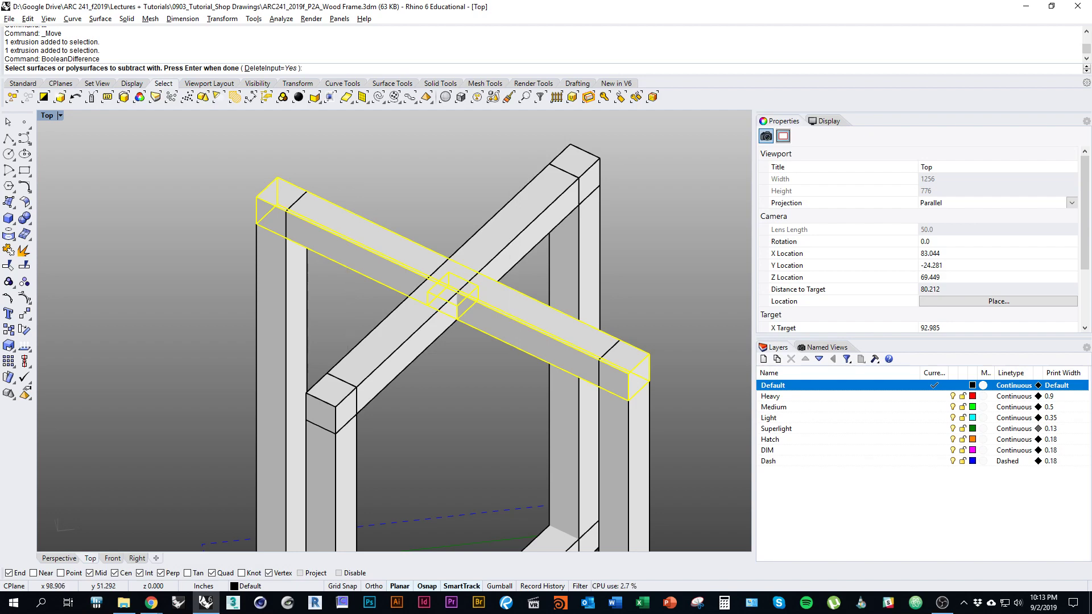
pyautogui.keyDown('ctrl'); pyautogui.keyDown('shift'); pyautogui.moveTo(510, 351); pyautogui.dragTo(487, 354, button='right'); pyautogui.keyUp('shift'); pyautogui.keyUp('ctrl')
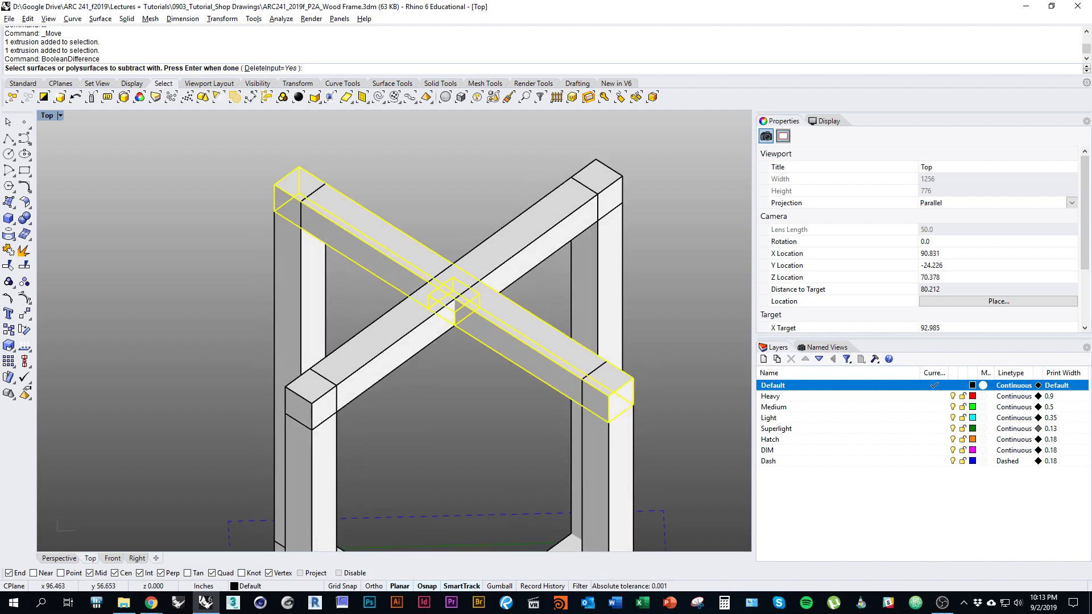
pyautogui.moveTo(479, 220); pyautogui.dragTo(464, 175)
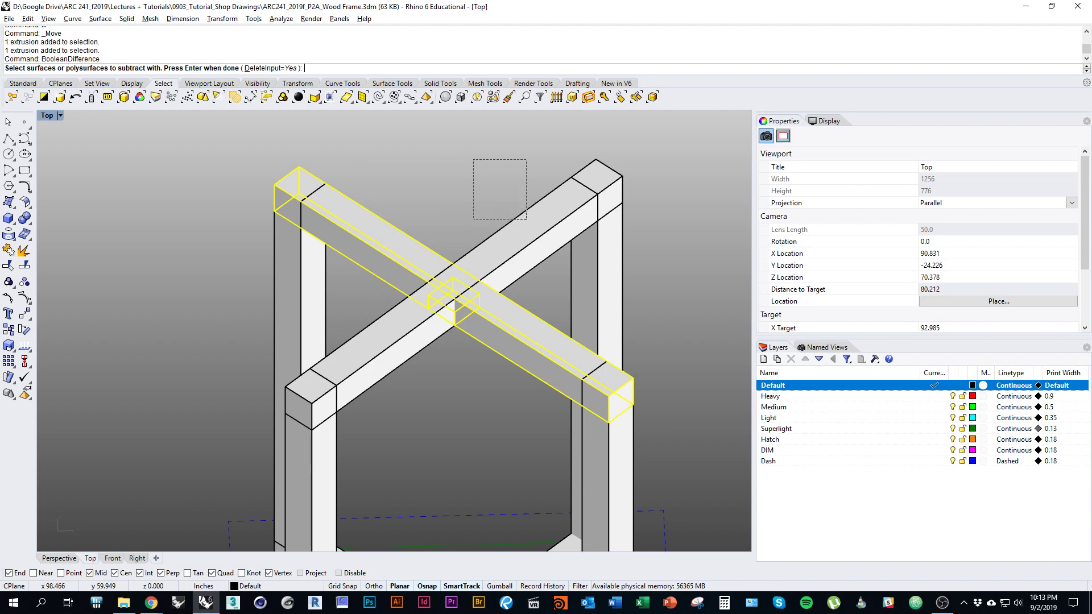
pyautogui.moveTo(473, 227); pyautogui.dragTo(468, 236)
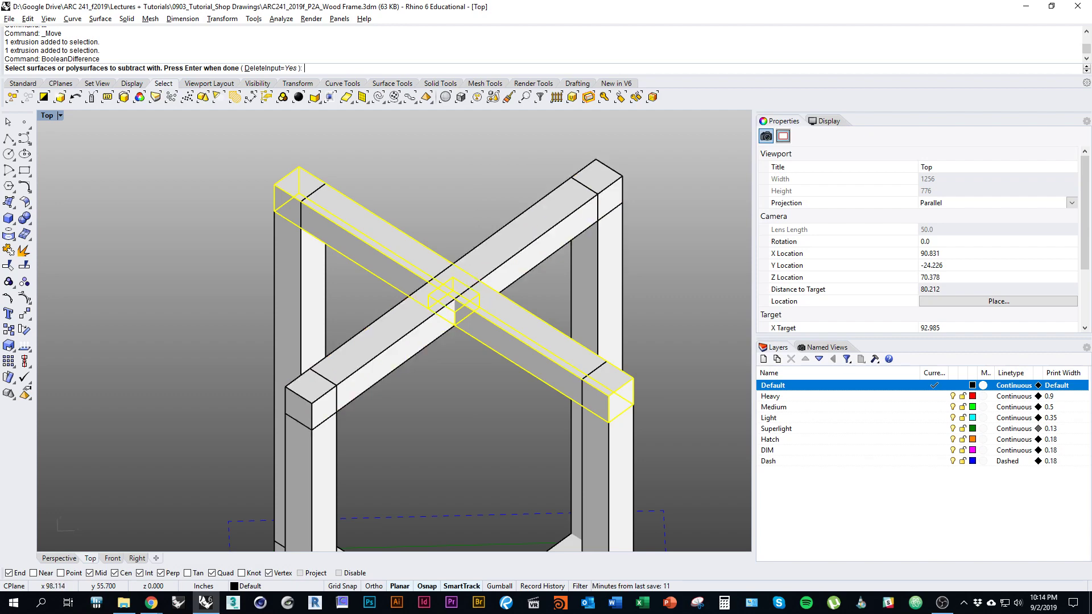
pyautogui.moveTo(398, 342); pyautogui.dragTo(430, 364, button='right')
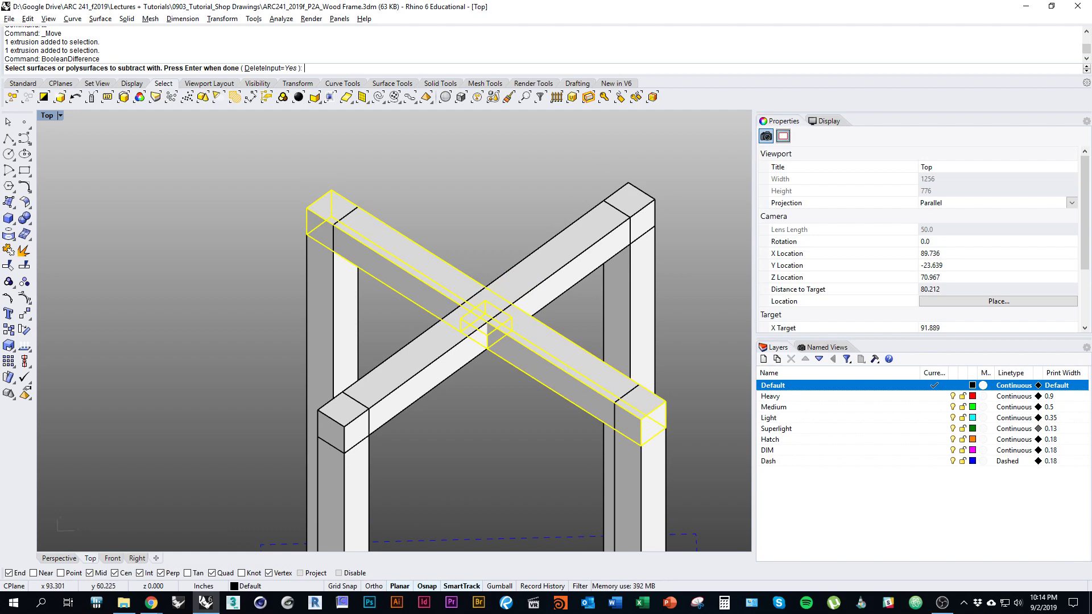
pyautogui.moveTo(402, 180); pyautogui.dragTo(544, 320)
pyautogui.press('Return')
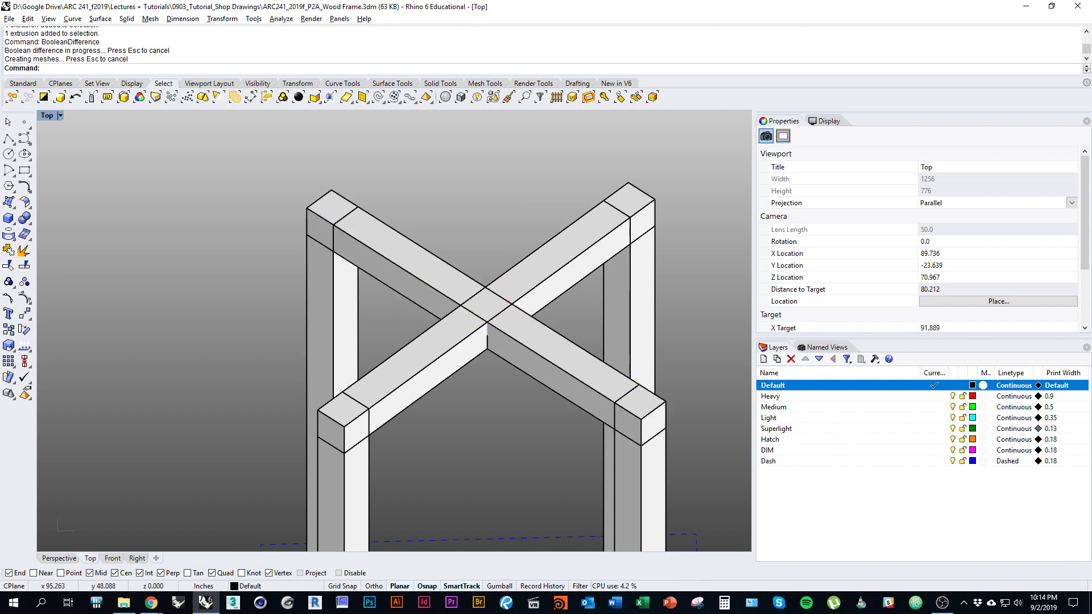
# Step: Select the newly notched rail and look under the crossing to check the notch
pyautogui.moveTo(398, 341); pyautogui.dragTo(382, 336, button='right')
pyautogui.click(569, 347)
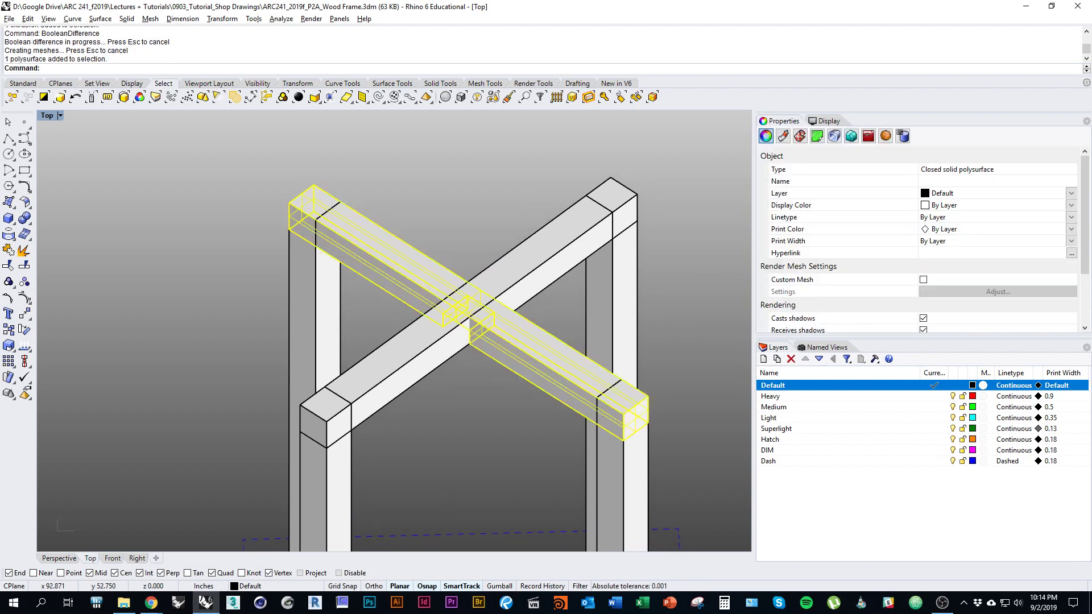
pyautogui.press('Escape')
pyautogui.keyDown('ctrl'); pyautogui.keyDown('shift'); pyautogui.moveTo(398, 319); pyautogui.dragTo(455, 288, button='right'); pyautogui.keyUp('shift'); pyautogui.keyUp('ctrl')
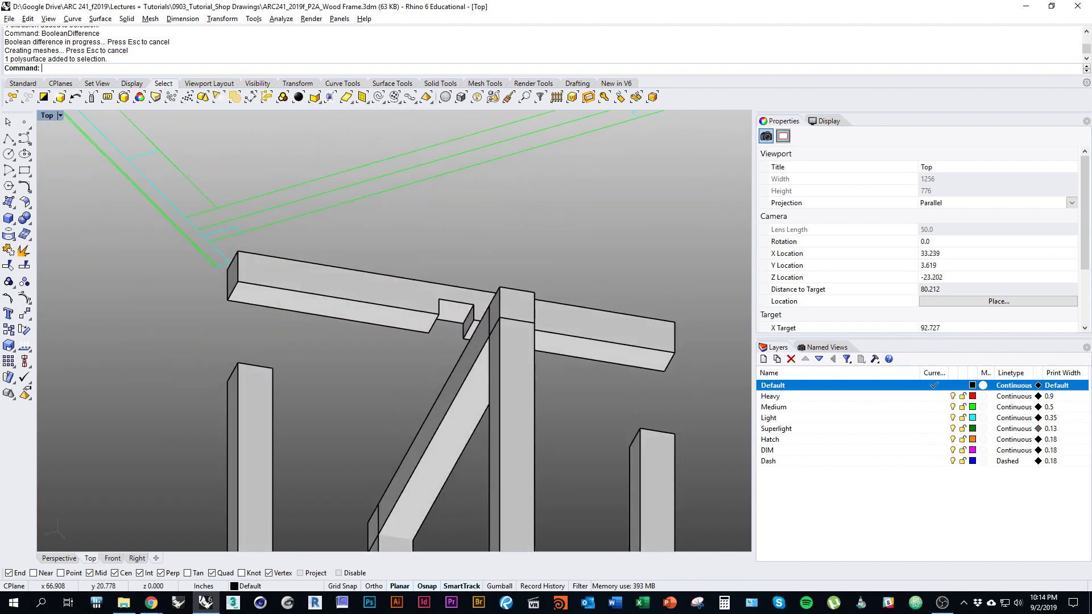
pyautogui.scroll(3, 462, 317)
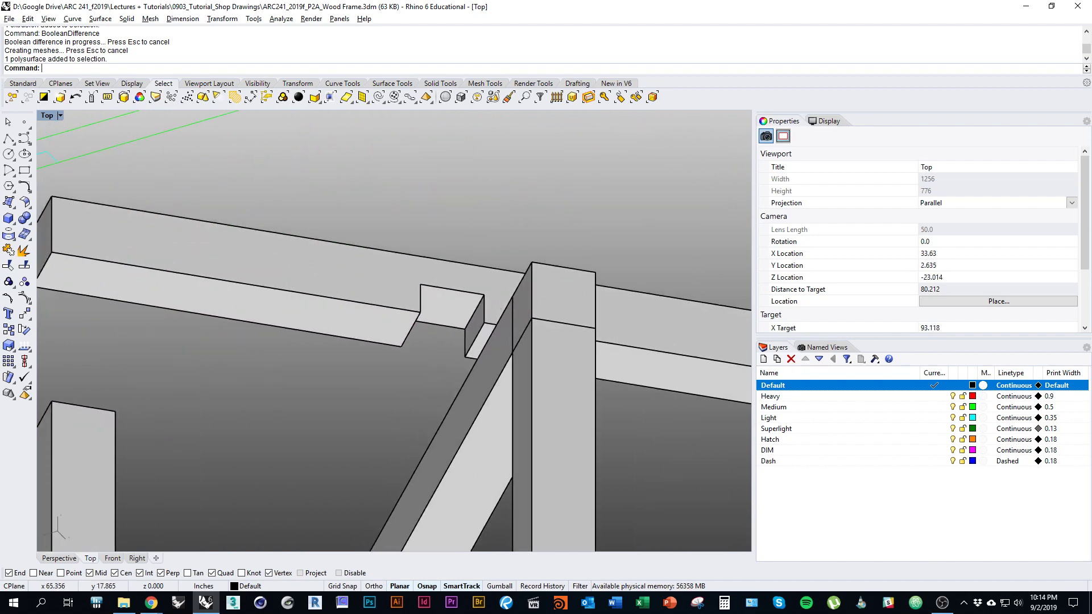
# Step: Undo the accidental move of the notched rail and select the other diagonal rail
pyautogui.click(501, 309)
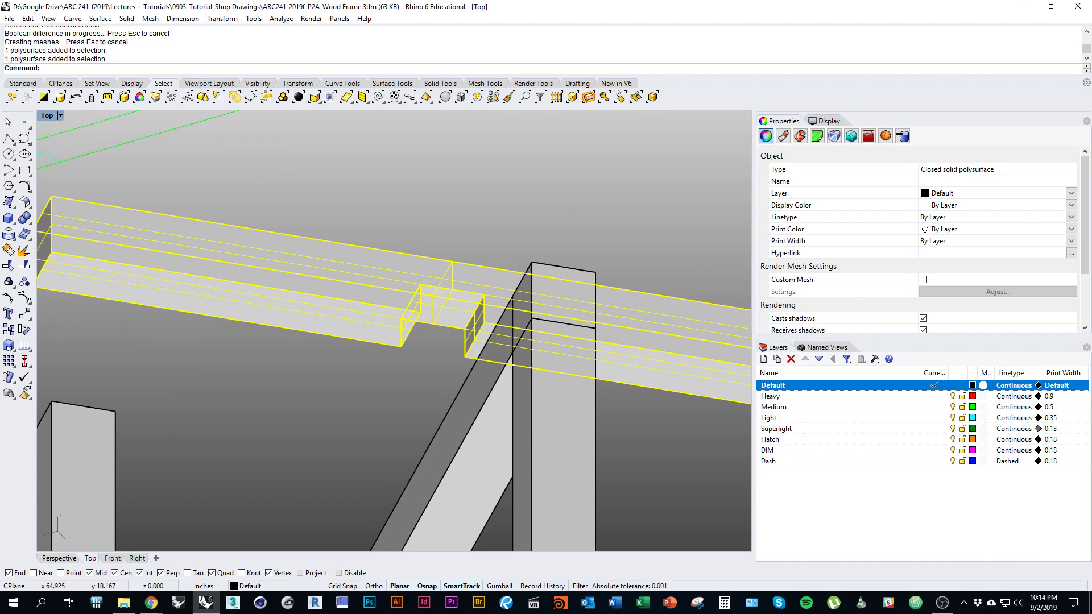
pyautogui.hotkey('ctrl', 'z')
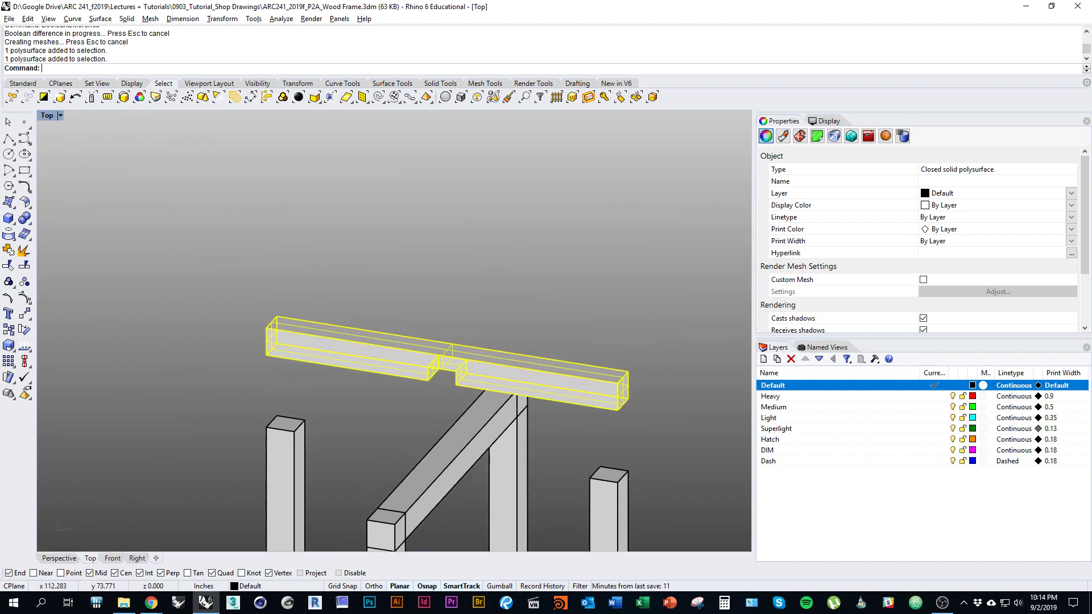
pyautogui.press('Escape')
pyautogui.keyDown('ctrl'); pyautogui.keyDown('shift'); pyautogui.moveTo(394, 318); pyautogui.dragTo(361, 379, button='right'); pyautogui.keyUp('shift'); pyautogui.keyUp('ctrl')
pyautogui.scroll(-3, 394, 228)
pyautogui.click(484, 293)
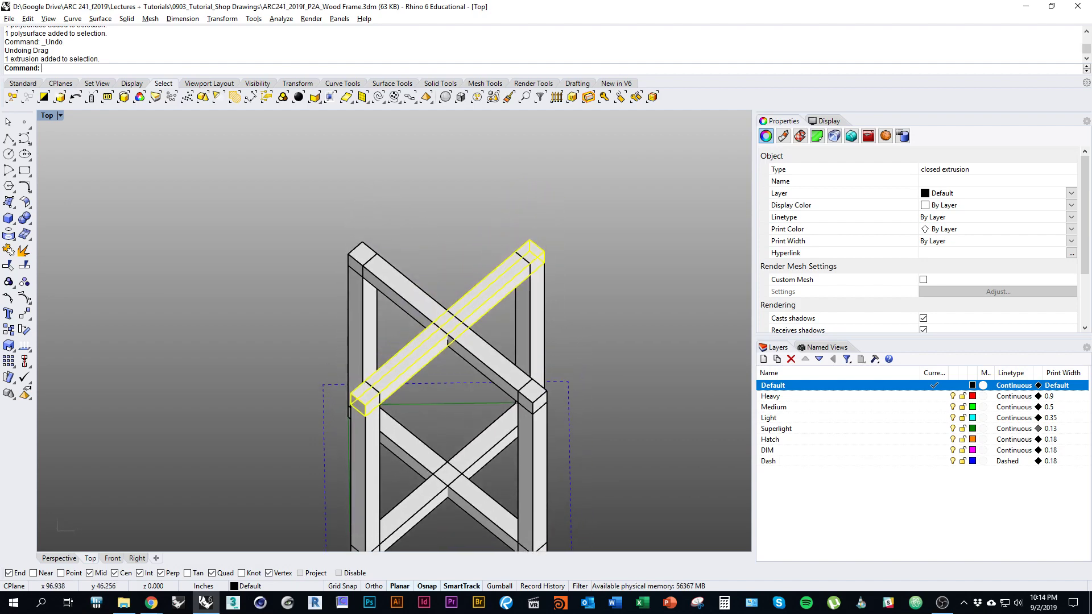
# Step: Delete the selected plain diagonal top rail with the D command
pyautogui.write('d')
pyautogui.press('Return')
pyautogui.scroll(-4, 434, 428)
pyautogui.moveTo(433, 428); pyautogui.dragTo(468, 387, button='right')
# Step: Center the 2D stool drawings in view and switch to the assignment in Chrome
pyautogui.moveTo(381, 354); pyautogui.dragTo(534, 279, button='right')
pyautogui.scroll(-4, 443, 293)
pyautogui.moveTo(371, 377); pyautogui.dragTo(363, 419, button='right')
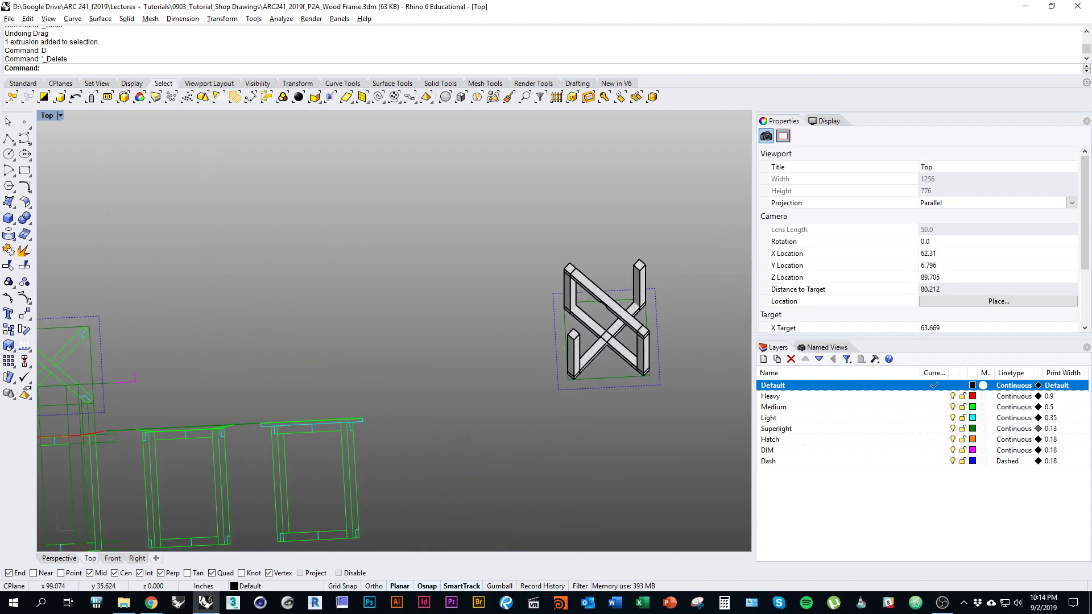
pyautogui.moveTo(488, 367); pyautogui.dragTo(607, 359, button='right')
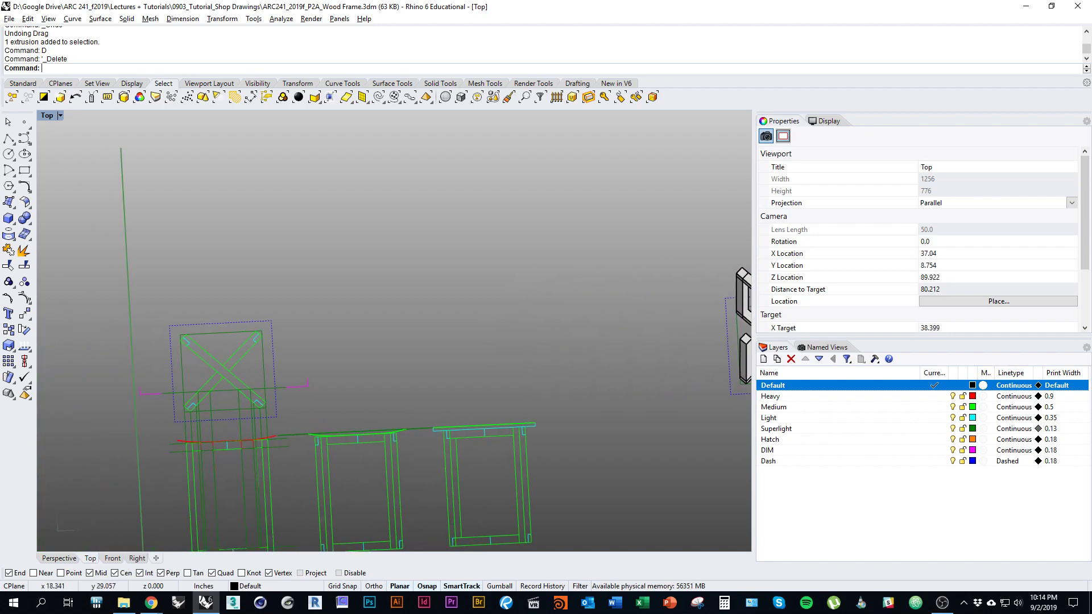
pyautogui.moveTo(219, 389); pyautogui.dragTo(276, 354, button='right')
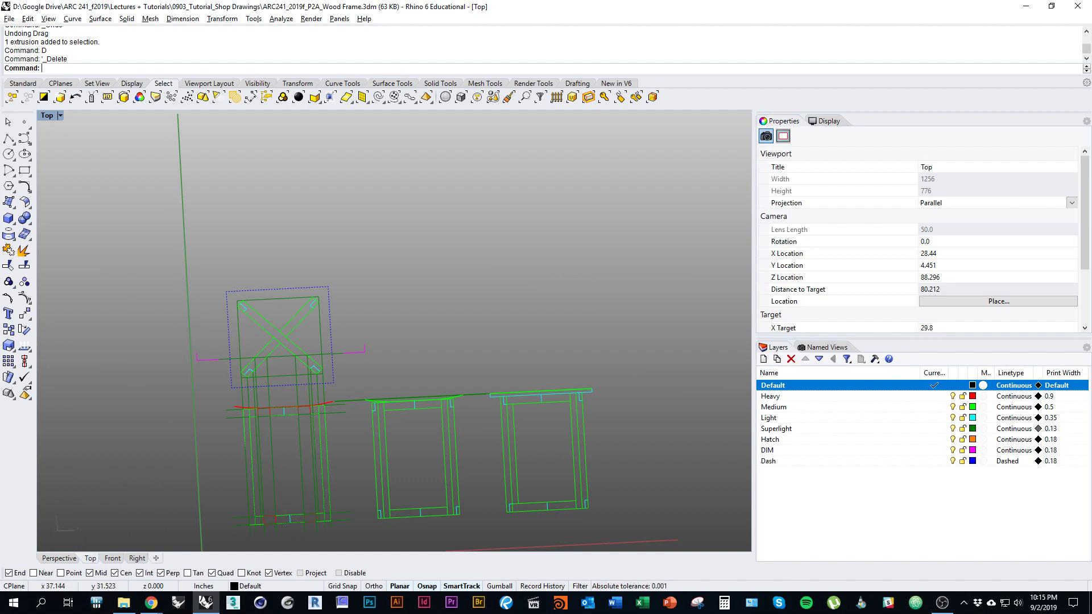
pyautogui.hotkey('alt', 'Tab')
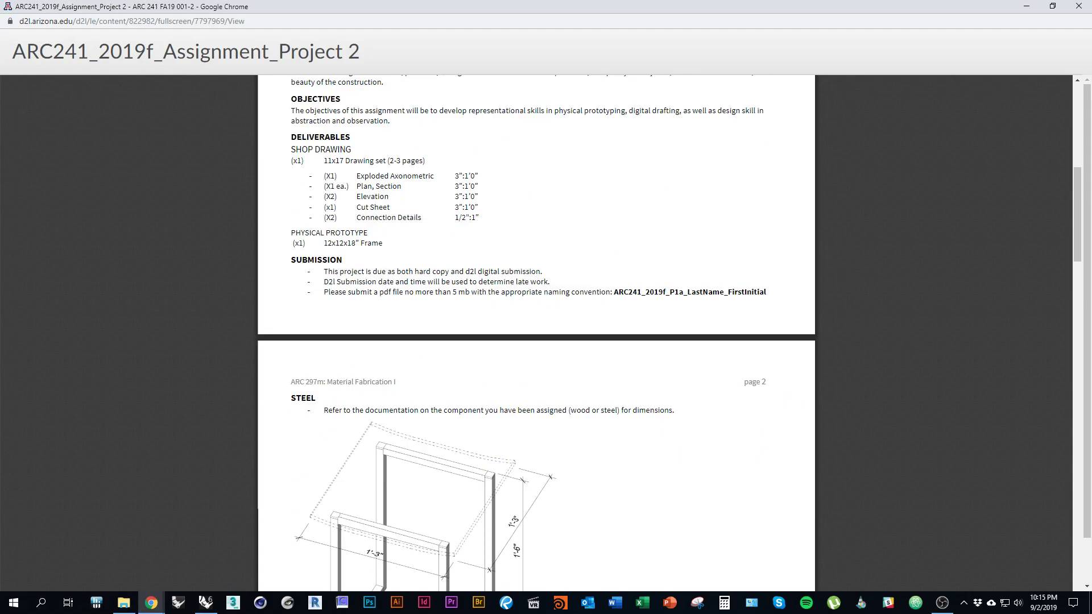
# Step: Scroll to the page 3 wood frame drawing, then return to Rhino's 3D frame
pyautogui.scroll(-17, 536, 333)
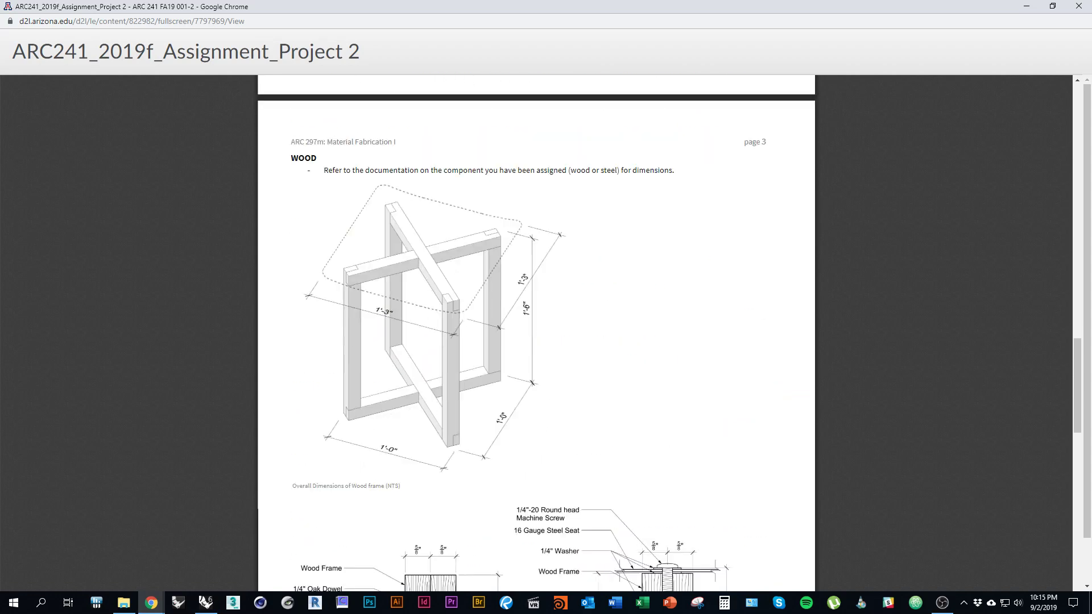
pyautogui.scroll(-1, 536, 333)
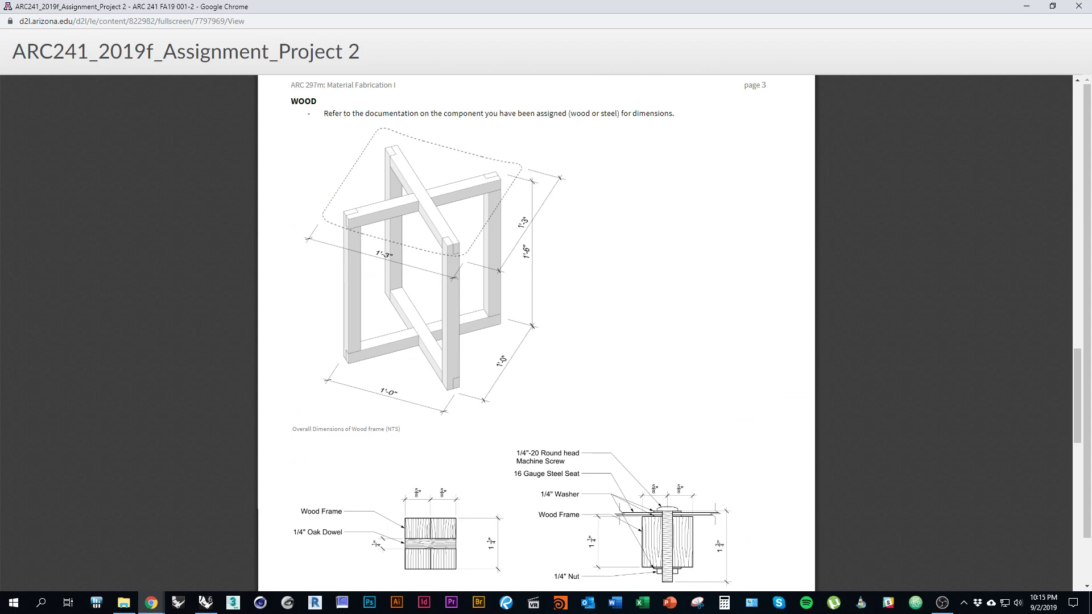
pyautogui.hotkey('alt', 'Tab')
pyautogui.moveTo(740, 336); pyautogui.dragTo(375, 398, button='right')
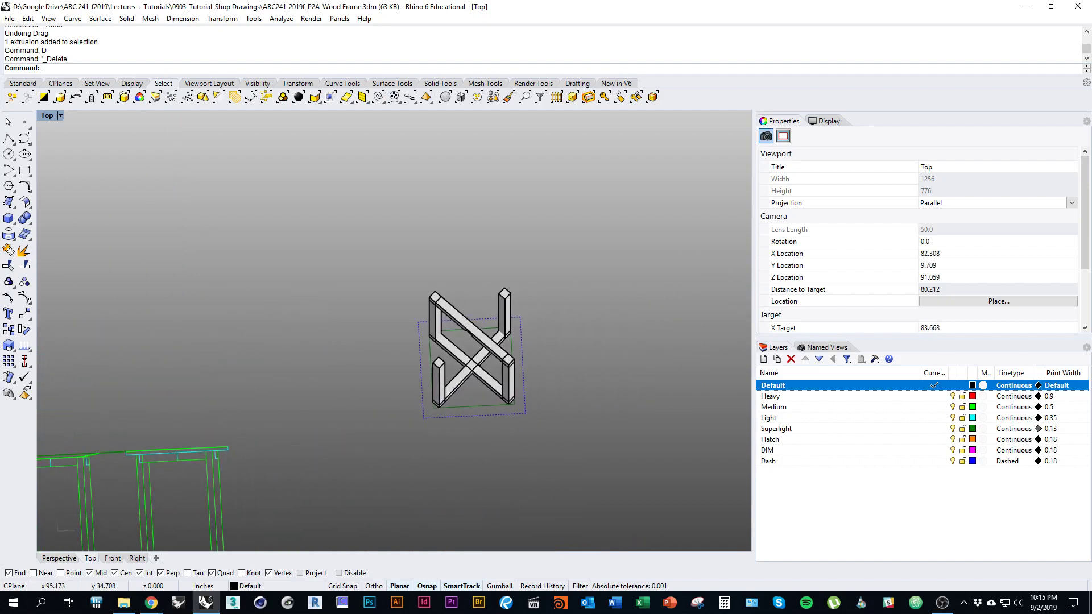
# Step: Compare the 2D drawings with the 3D frame, then center on the notched top rail
pyautogui.keyDown('ctrl'); pyautogui.keyDown('shift'); pyautogui.moveTo(483, 427); pyautogui.dragTo(499, 334, button='right'); pyautogui.keyUp('shift'); pyautogui.keyUp('ctrl')
pyautogui.scroll(6, 486, 366)
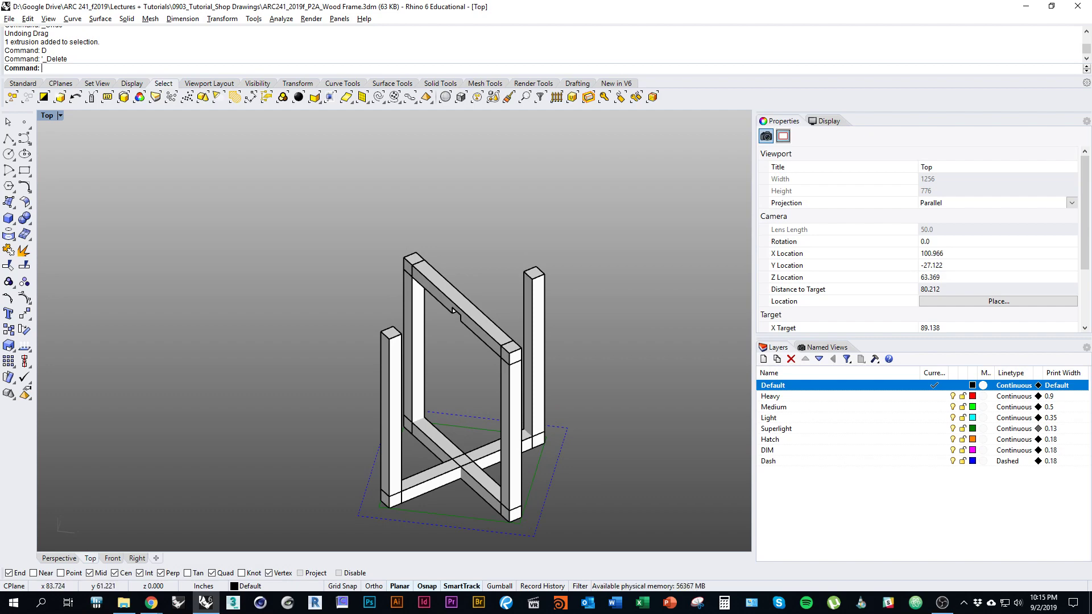
pyautogui.scroll(-5, 623, 362)
pyautogui.moveTo(518, 367); pyautogui.dragTo(790, 370, button='right')
pyautogui.scroll(8, 249, 390)
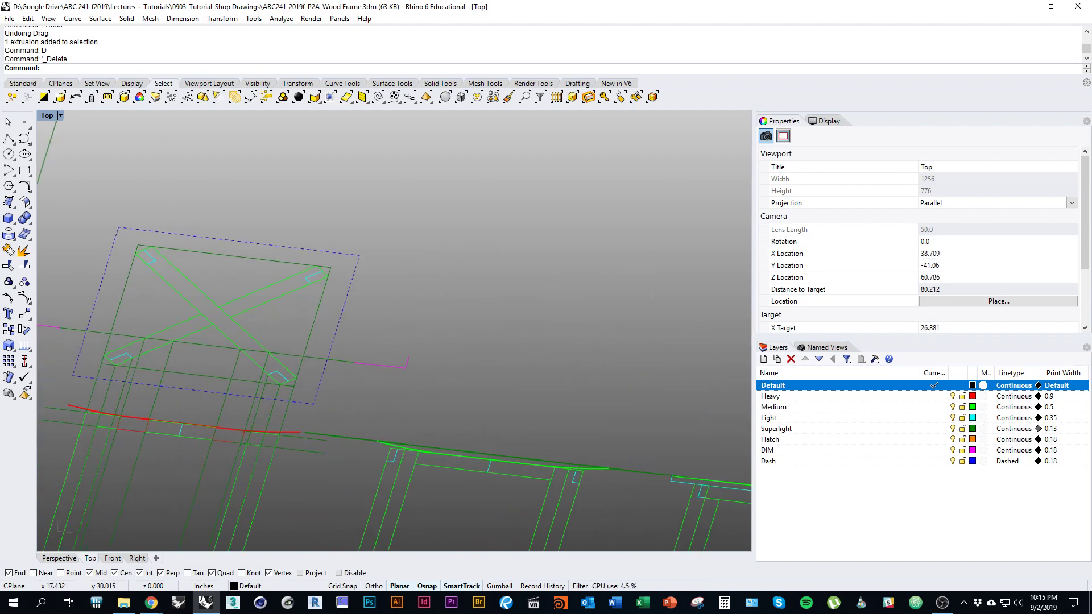
pyautogui.moveTo(671, 344); pyautogui.dragTo(43, 357, button='right')
pyautogui.moveTo(734, 341); pyautogui.dragTo(497, 356, button='right')
pyautogui.scroll(4, 539, 364)
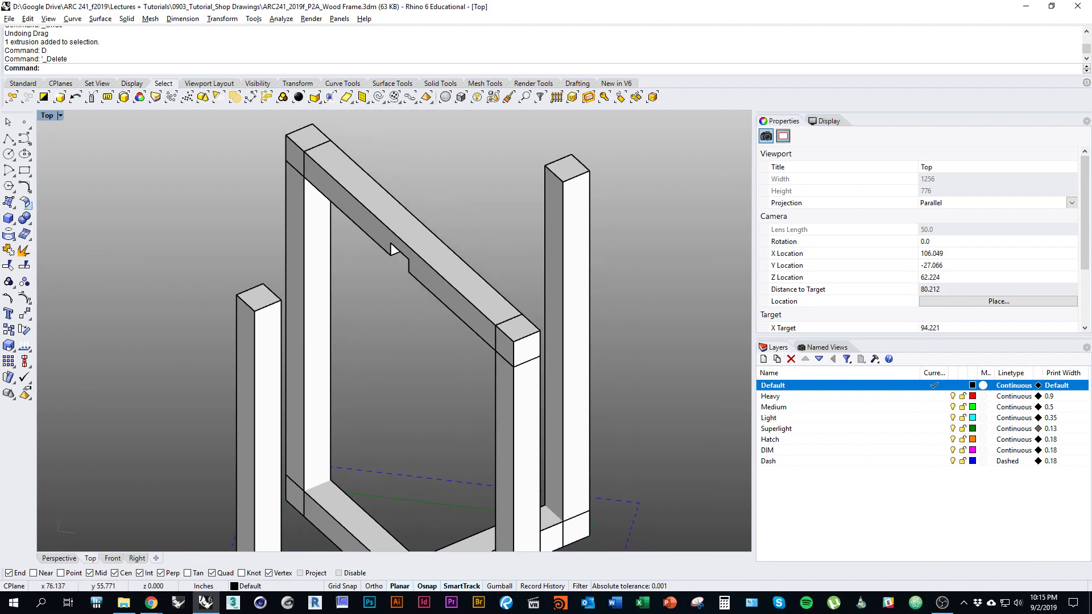
pyautogui.click(9, 218)
# Step: Draw a 3Point box snapped to the rail corners at the first post end
pyautogui.click(116, 67)
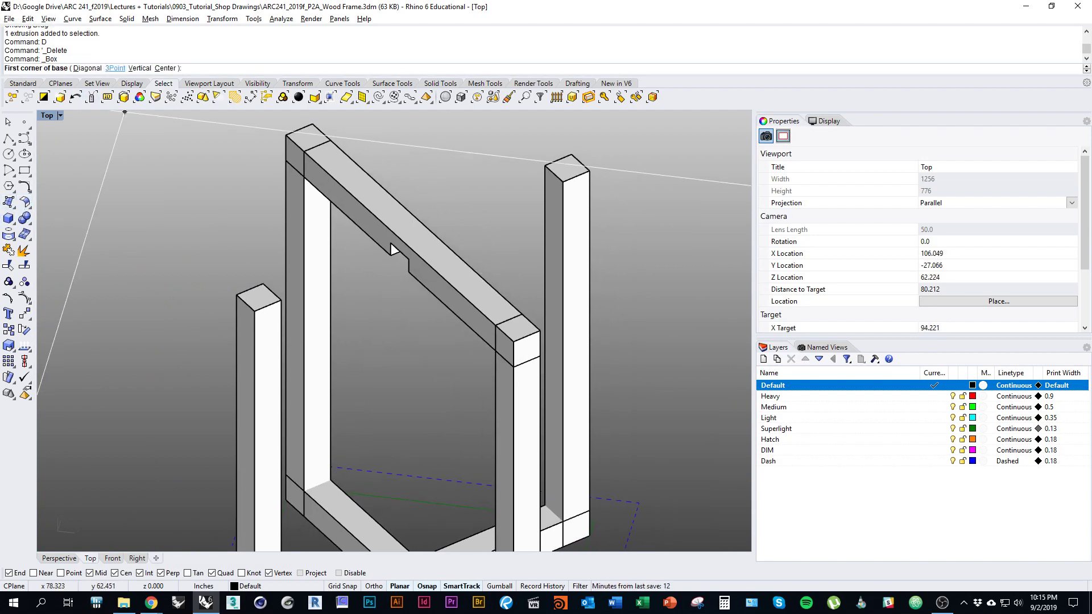
pyautogui.scroll(3, 512, 352)
pyautogui.click(506, 342)
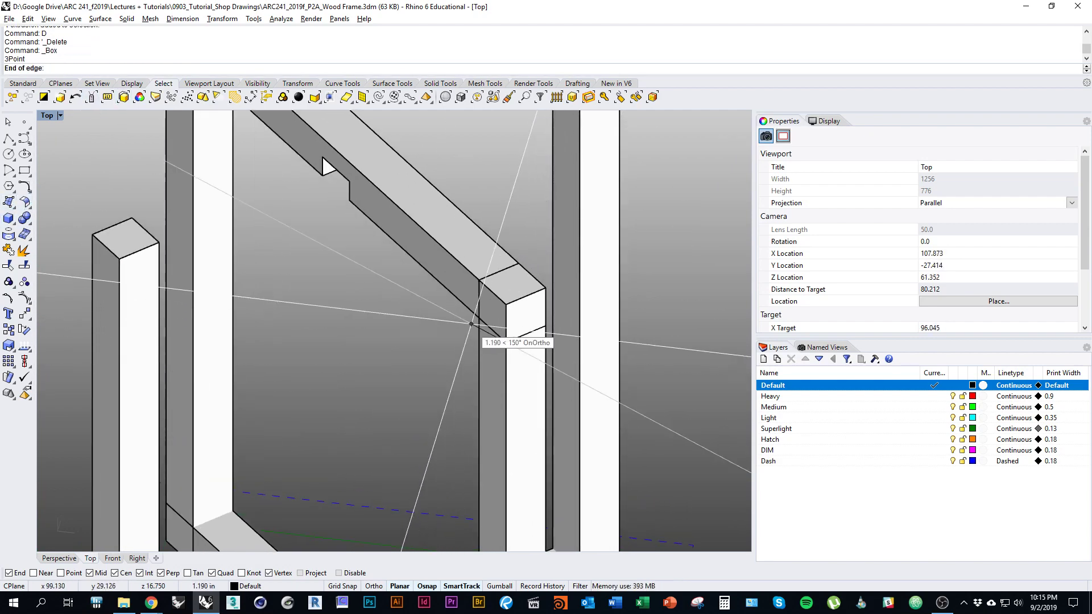
pyautogui.click(479, 318)
pyautogui.click(526, 297)
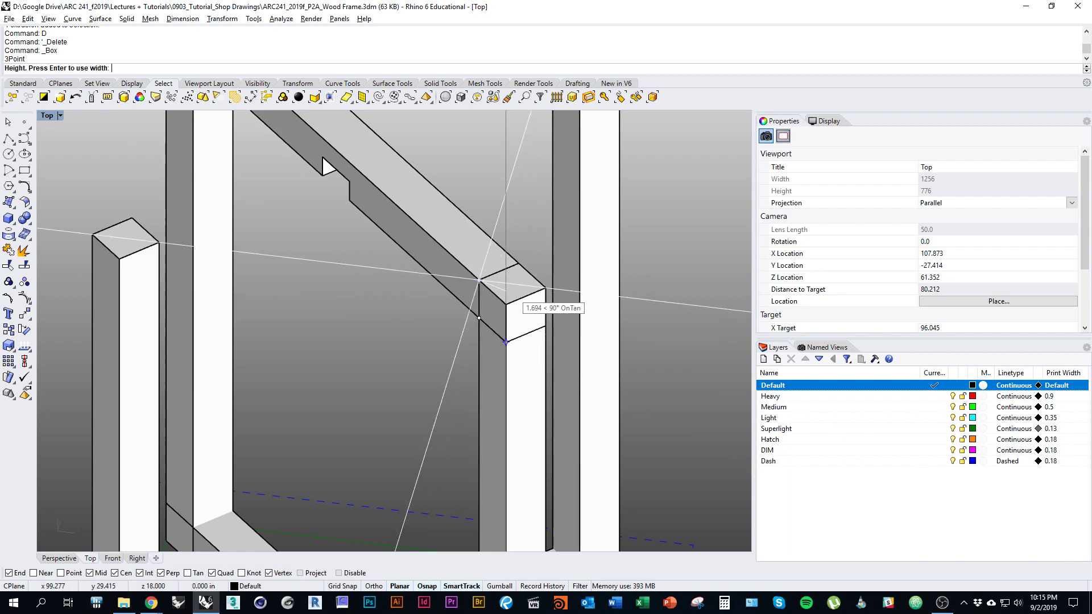
pyautogui.click(526, 297)
pyautogui.scroll(-8, 559, 382)
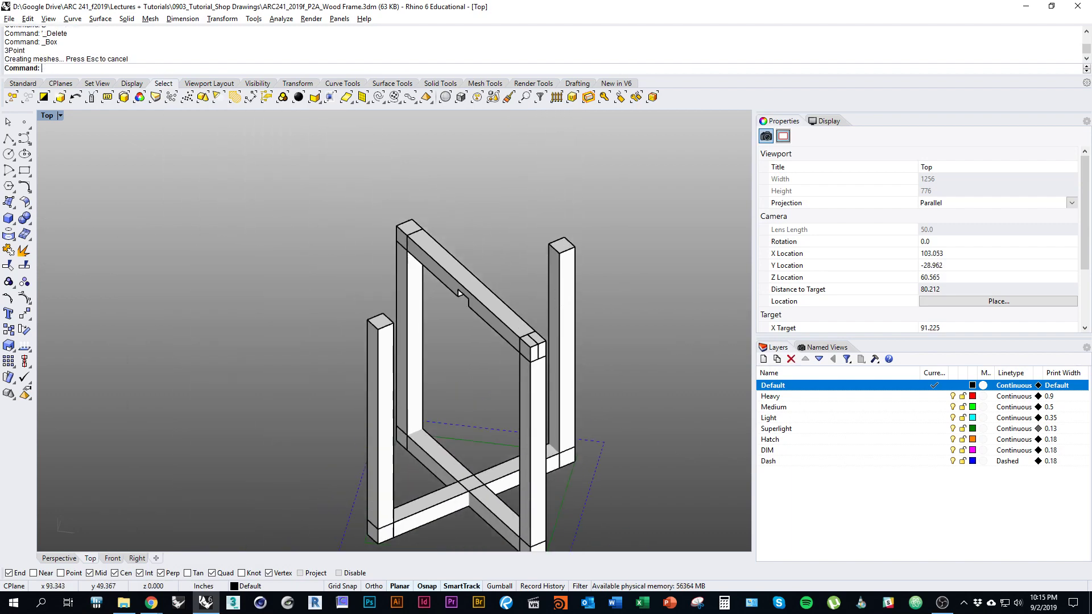
pyautogui.scroll(5, 392, 247)
pyautogui.keyDown('ctrl'); pyautogui.keyDown('shift'); pyautogui.moveTo(392, 246); pyautogui.dragTo(427, 343, button='right'); pyautogui.keyUp('shift'); pyautogui.keyUp('ctrl')
pyautogui.scroll(3, 424, 216)
# Step: Draw a second 3Point box at the rail's opposite end, height set at the top-edge midpoint
pyautogui.rightClick(427, 343)
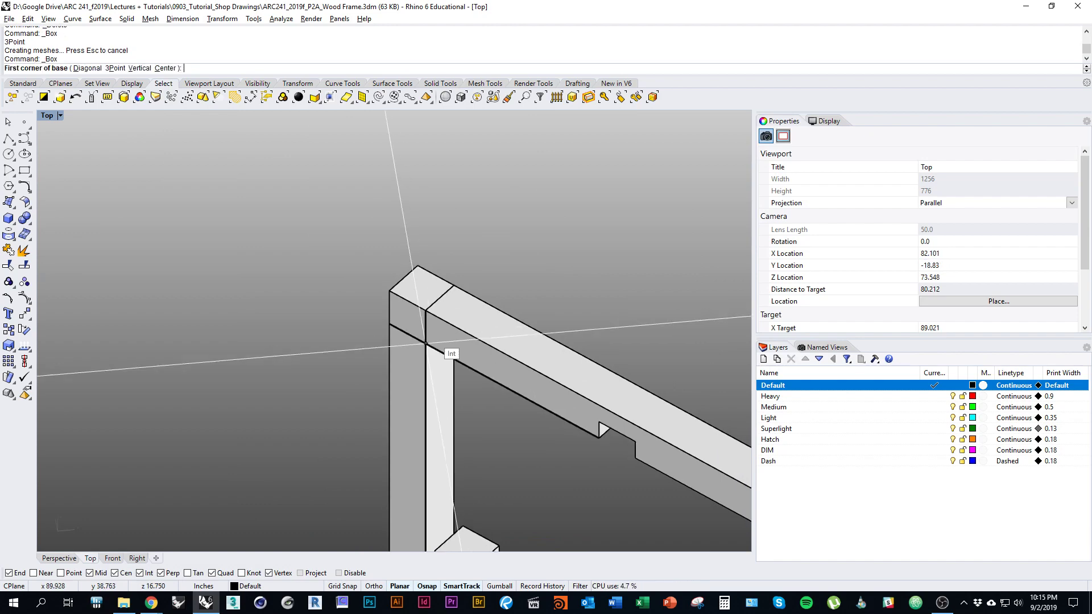
pyautogui.click(114, 69)
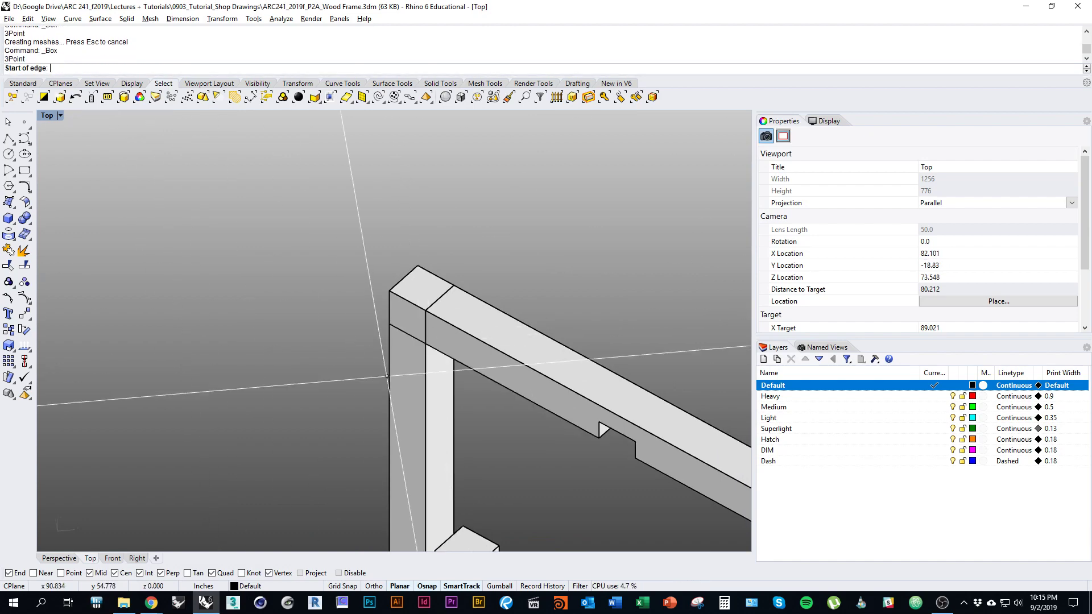
pyautogui.click(426, 344)
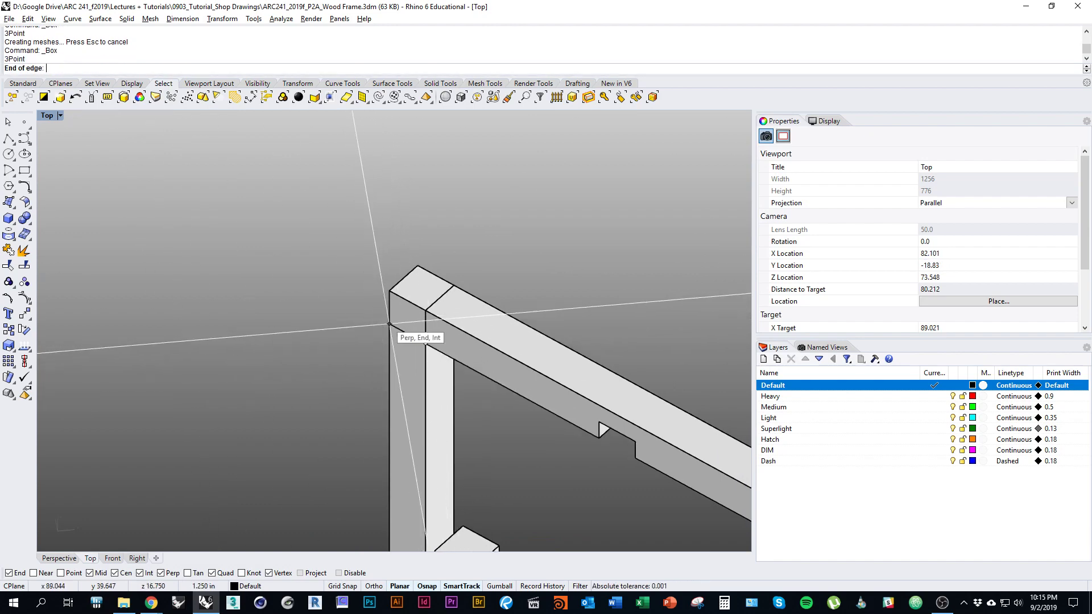
pyautogui.click(390, 324)
pyautogui.click(390, 291)
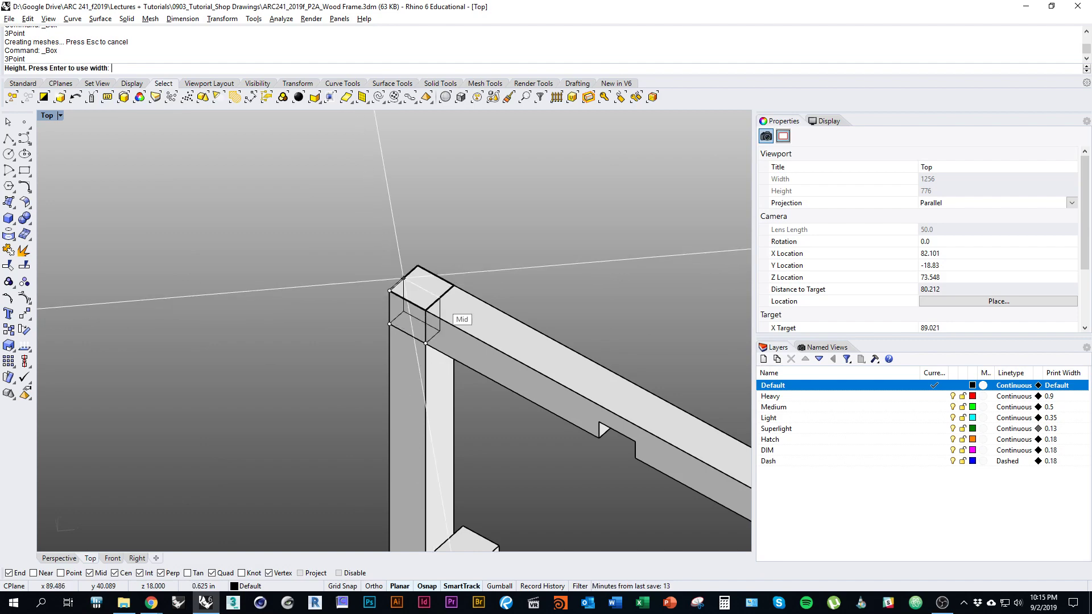
pyautogui.click(440, 298)
pyautogui.scroll(-5, 181, 291)
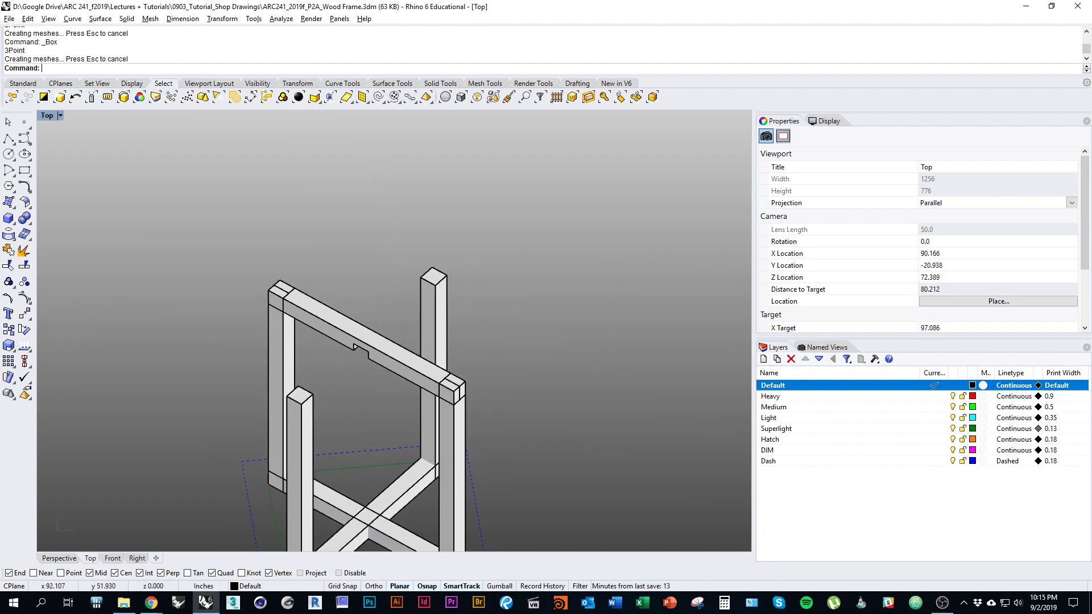
# Step: Notch both ends of the top rail by Boolean-subtracting the two overlapping end blocks
pyautogui.click(340, 324)
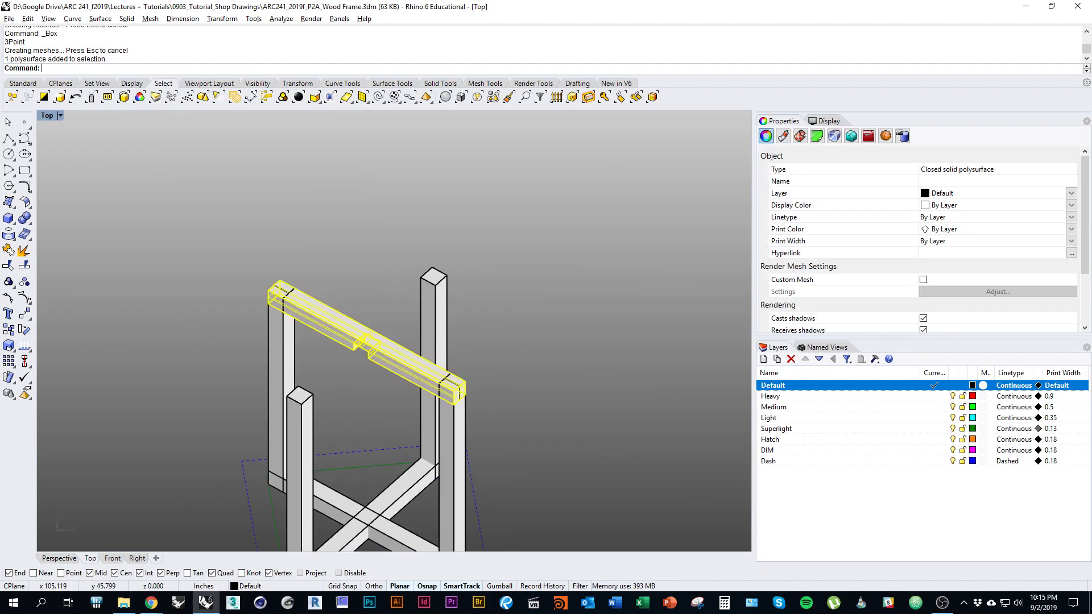
pyautogui.write('BooleanDifference')
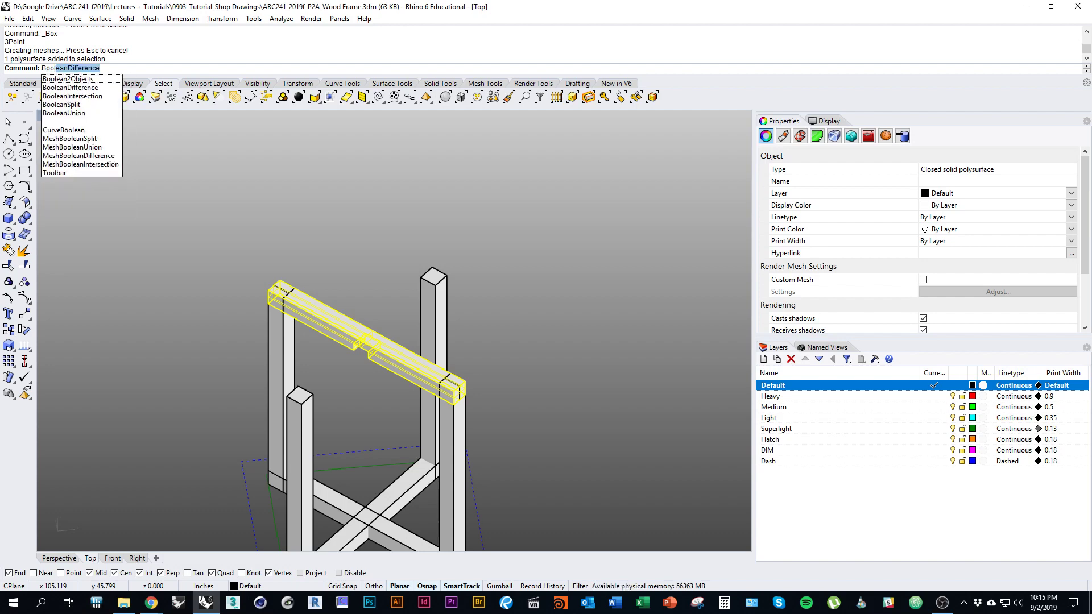
pyautogui.press('Return')
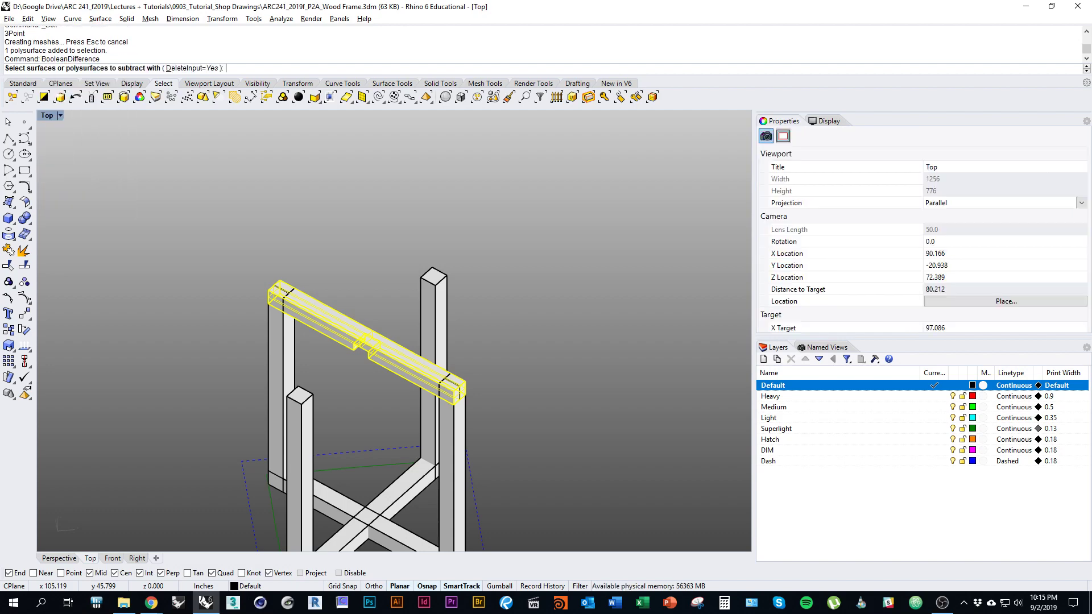
pyautogui.scroll(6, 265, 297)
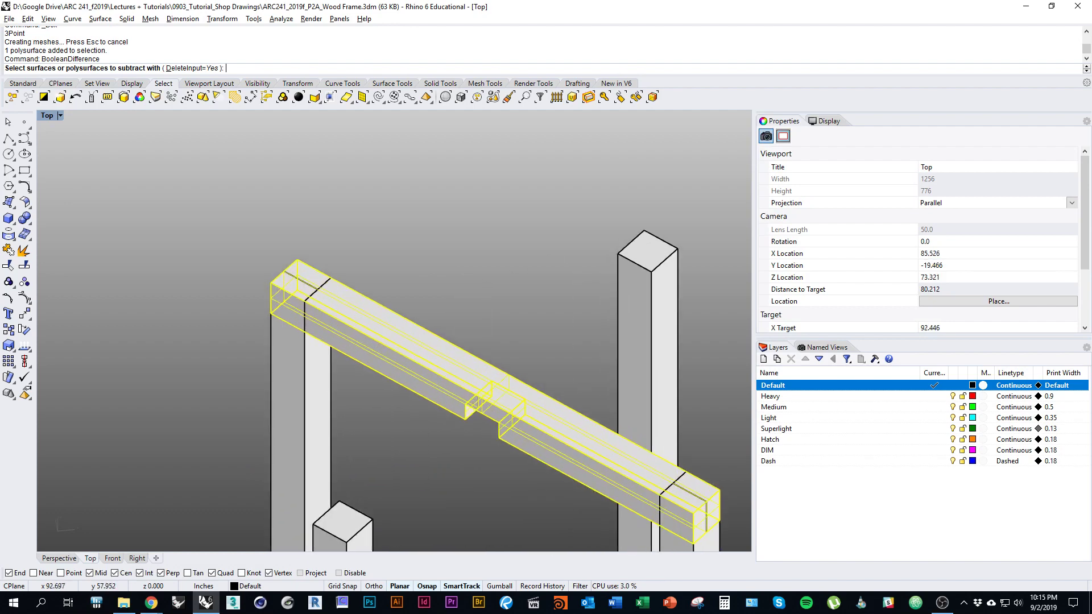
pyautogui.click(329, 296)
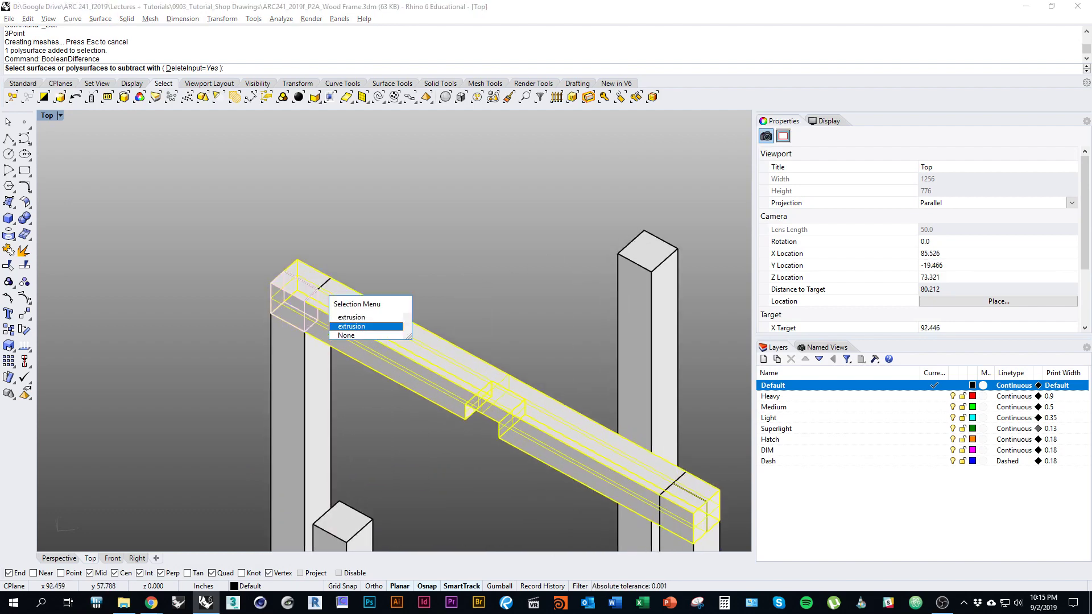
pyautogui.click(366, 326)
pyautogui.moveTo(583, 423); pyautogui.dragTo(415, 326, button='right')
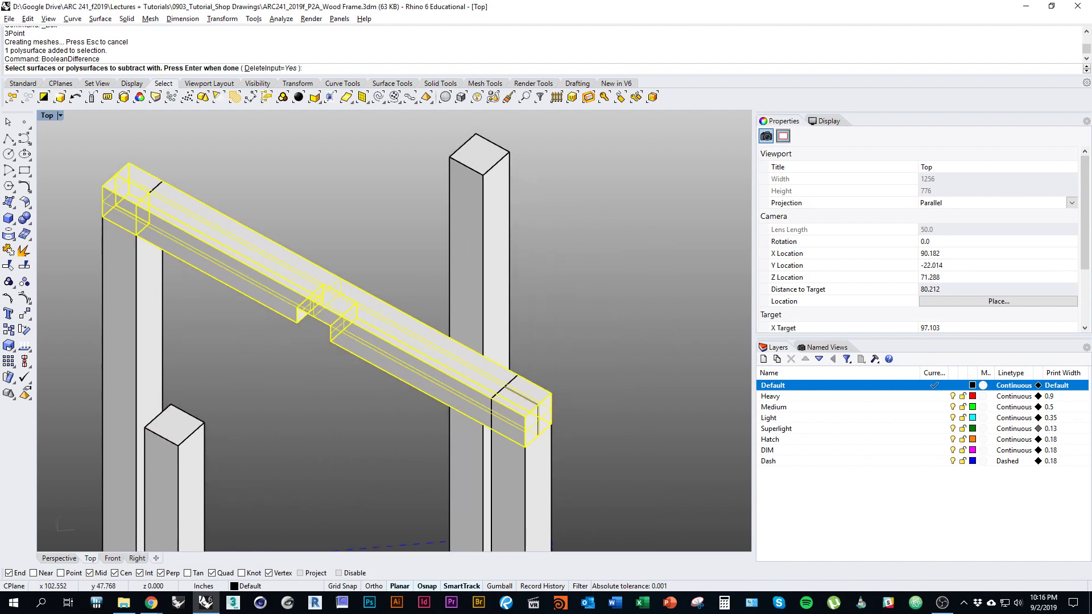
pyautogui.click(527, 397)
pyautogui.moveTo(536, 411); pyautogui.dragTo(502, 343, button='right')
pyautogui.scroll(-5, 534, 332)
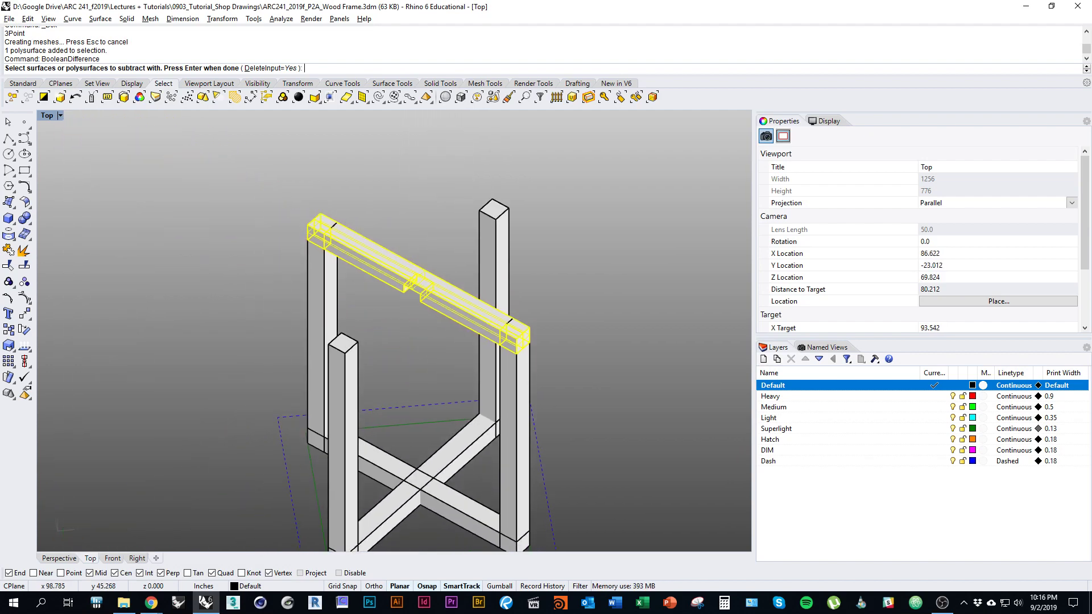
pyautogui.press('Return')
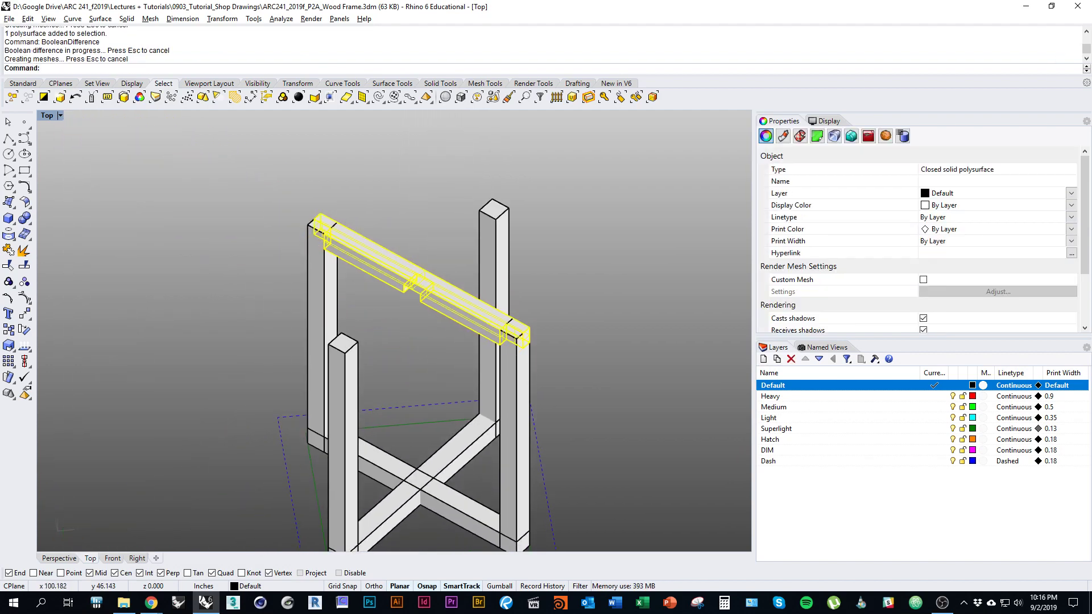
# Step: Clear the selection and reselect the notched top rail
pyautogui.press('Escape')
pyautogui.scroll(3, 462, 171)
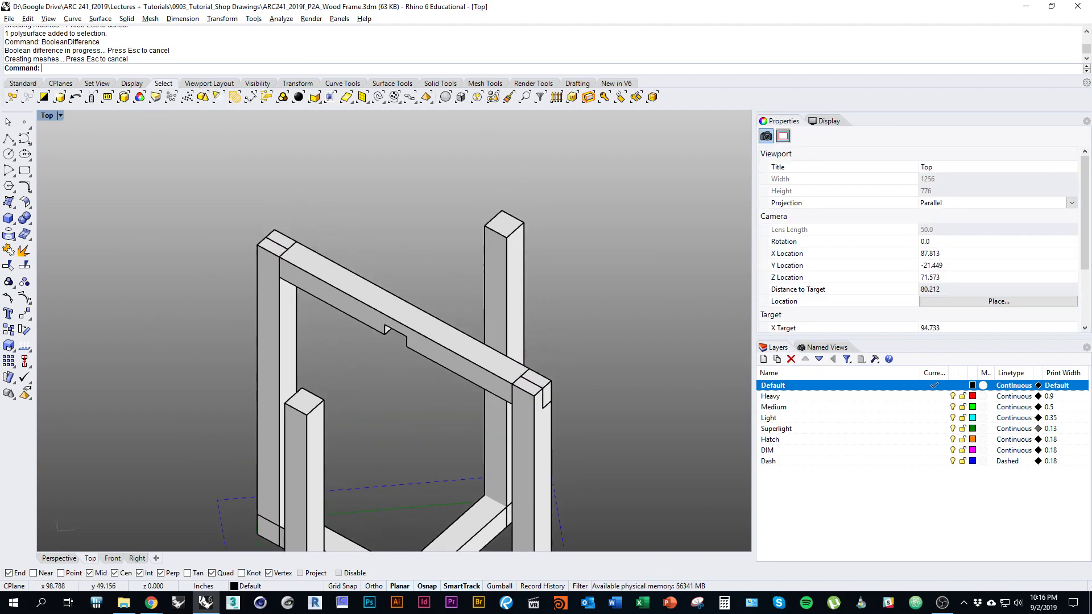
pyautogui.click(398, 327)
pyautogui.scroll(-3, 353, 419)
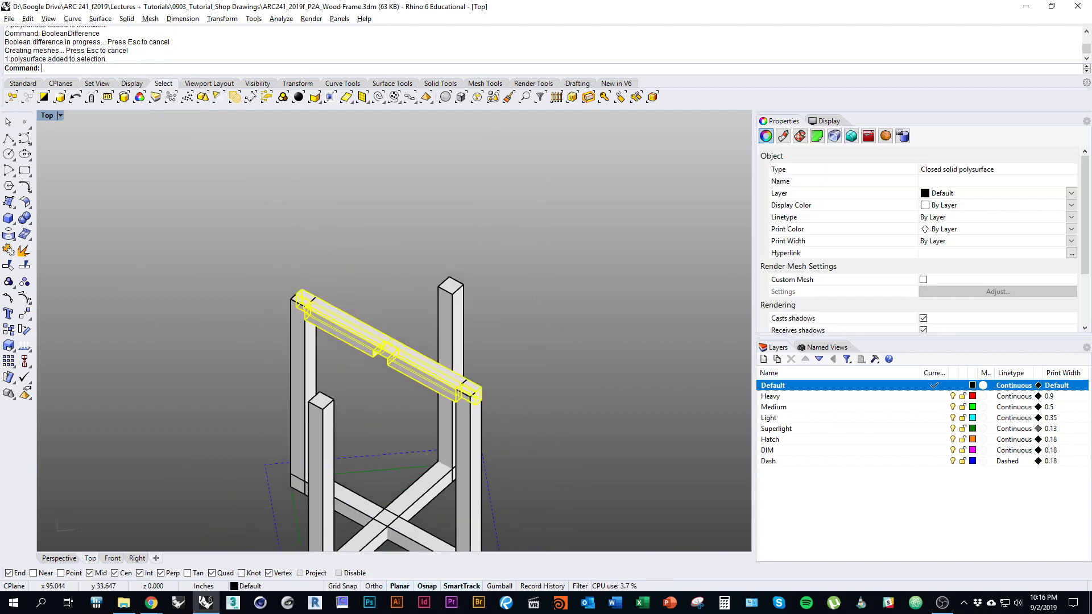
pyautogui.moveTo(387, 347); pyautogui.dragTo(657, 321)
pyautogui.press('Escape')
pyautogui.moveTo(569, 342); pyautogui.dragTo(449, 356, button='right')
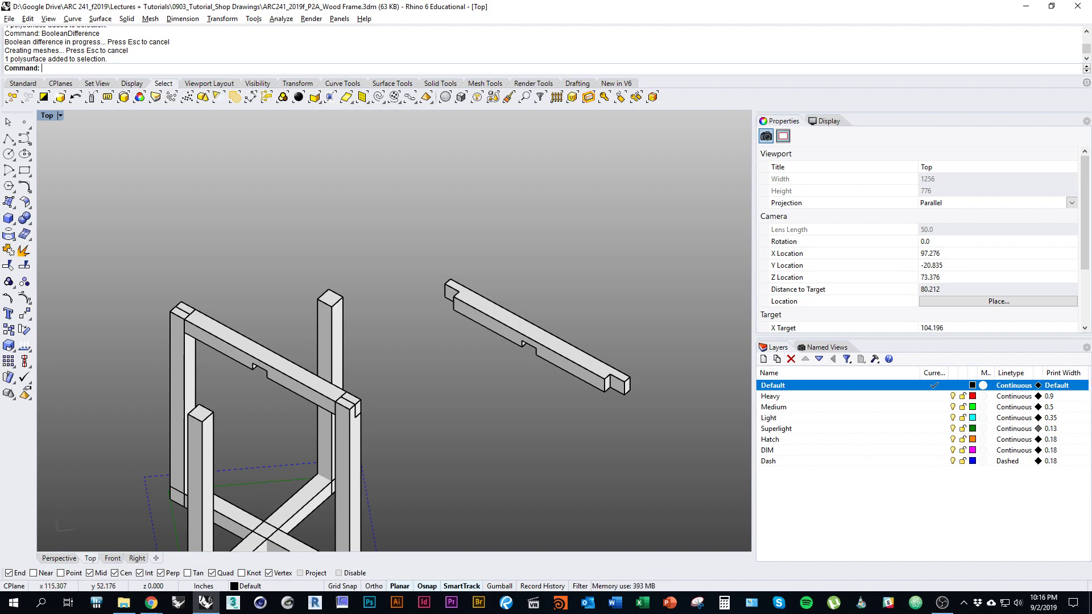
pyautogui.scroll(-3, 268, 434)
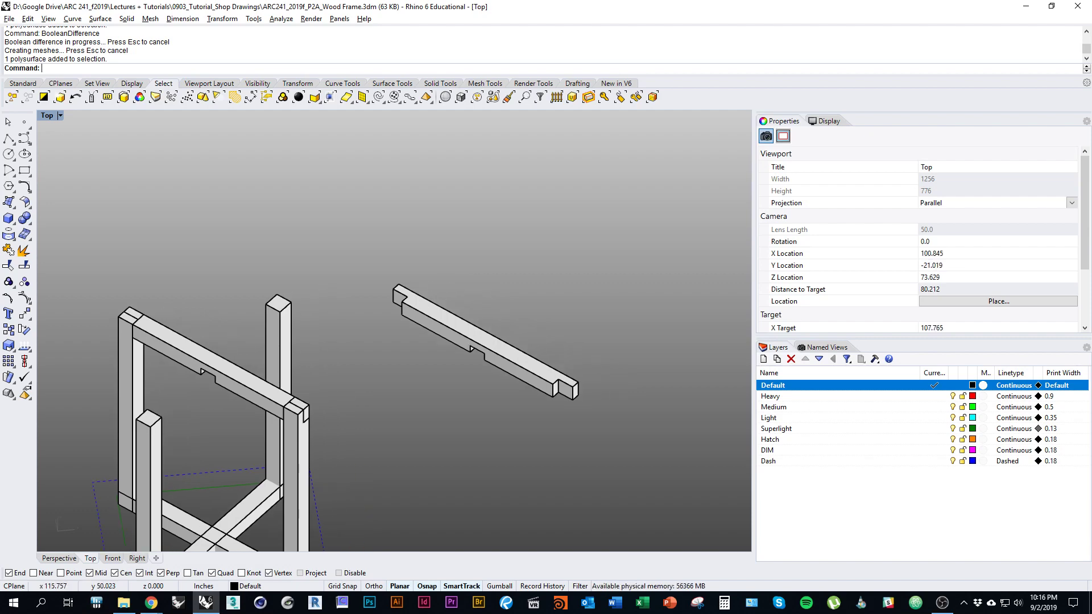
pyautogui.click(464, 359)
pyautogui.press('Left')
pyautogui.press('Left')
pyautogui.press('Down')
pyautogui.press('Down')
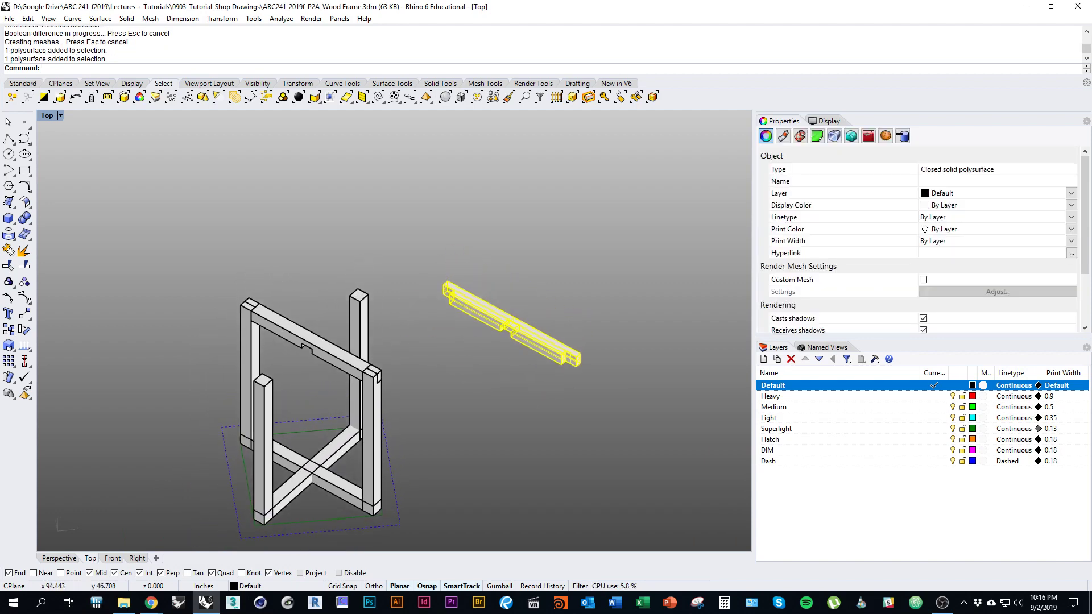
pyautogui.moveTo(432, 341)
pyautogui.mouseDown(button='right')
pyautogui.moveTo(348, 356)
pyautogui.moveTo(452, 329)
pyautogui.moveTo(415, 350)
pyautogui.mouseUp(button='right')
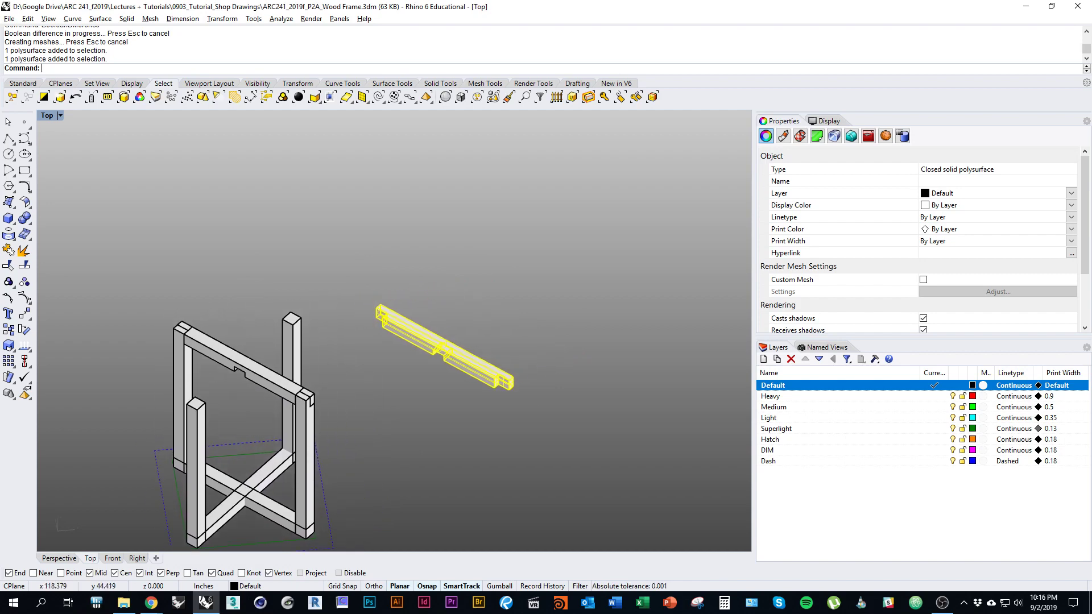
pyautogui.write('d')
pyautogui.press('Return')
pyautogui.moveTo(341, 342); pyautogui.dragTo(408, 350, button='right')
pyautogui.click(309, 373)
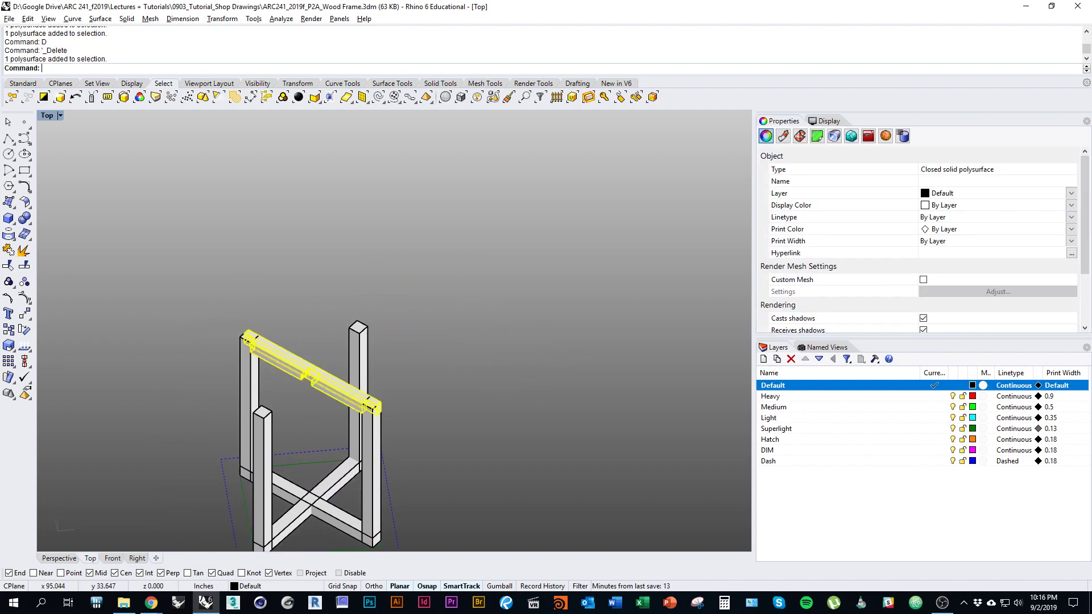
# Step: Copy the notched rail to a spot right of the frame
pyautogui.write('Copy')
pyautogui.press('Return')
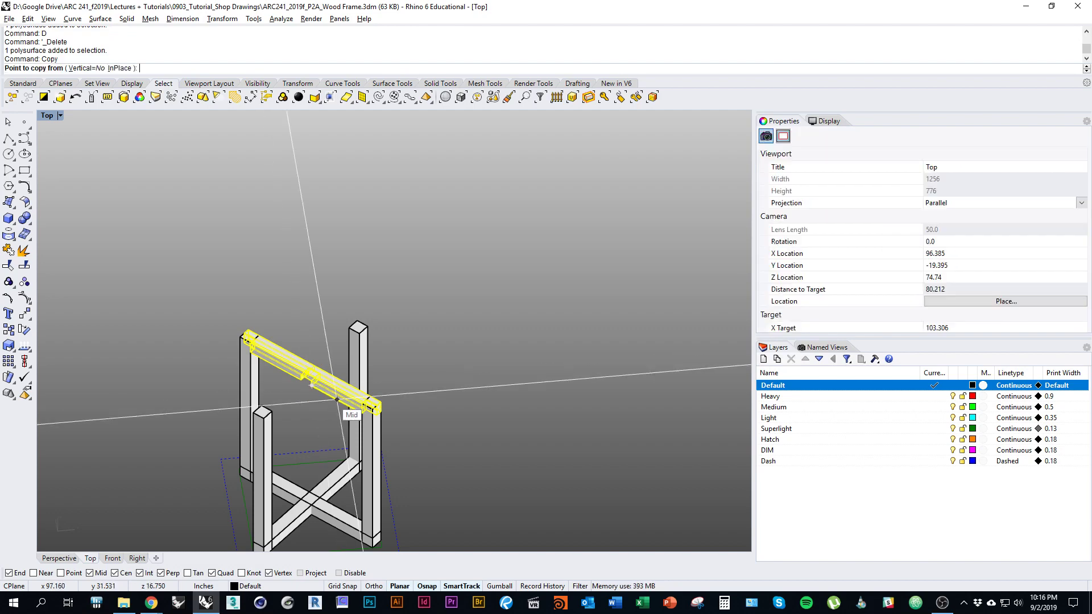
pyautogui.click(426, 376)
pyautogui.click(571, 363)
pyautogui.press('Return')
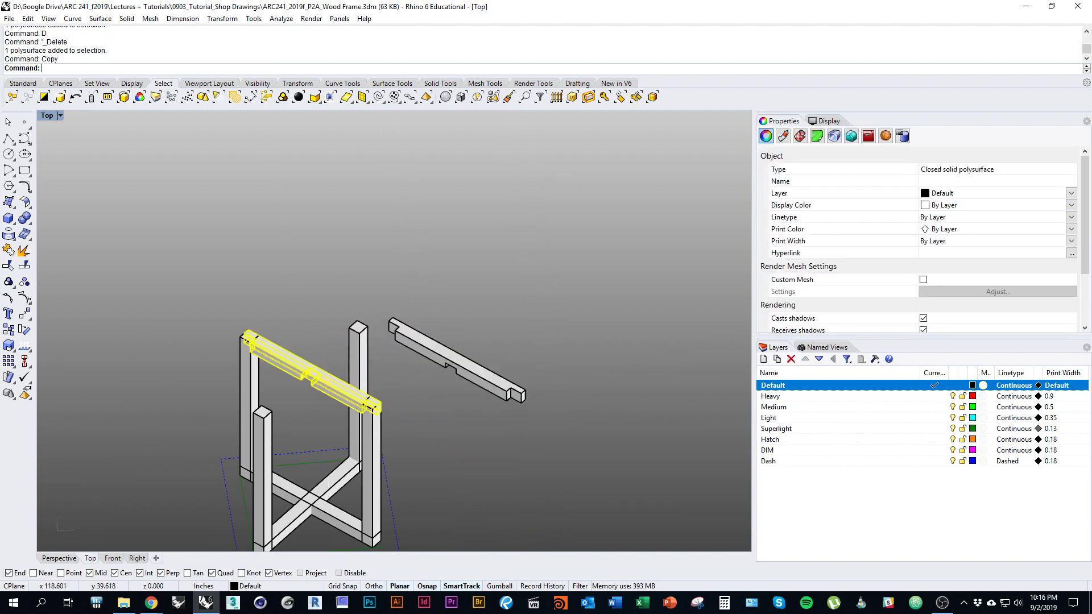
# Step: Rotate the copied rail 90° about its midpoint
pyautogui.click(483, 380)
pyautogui.write('r')
pyautogui.press('Return')
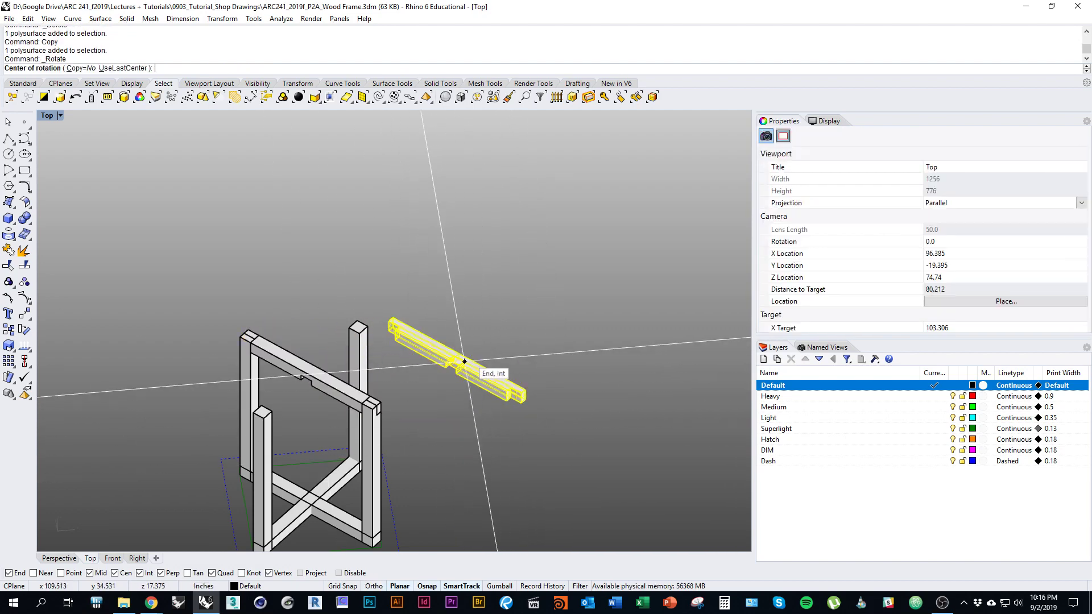
pyautogui.click(459, 353)
pyautogui.click(447, 288)
pyautogui.click(556, 344)
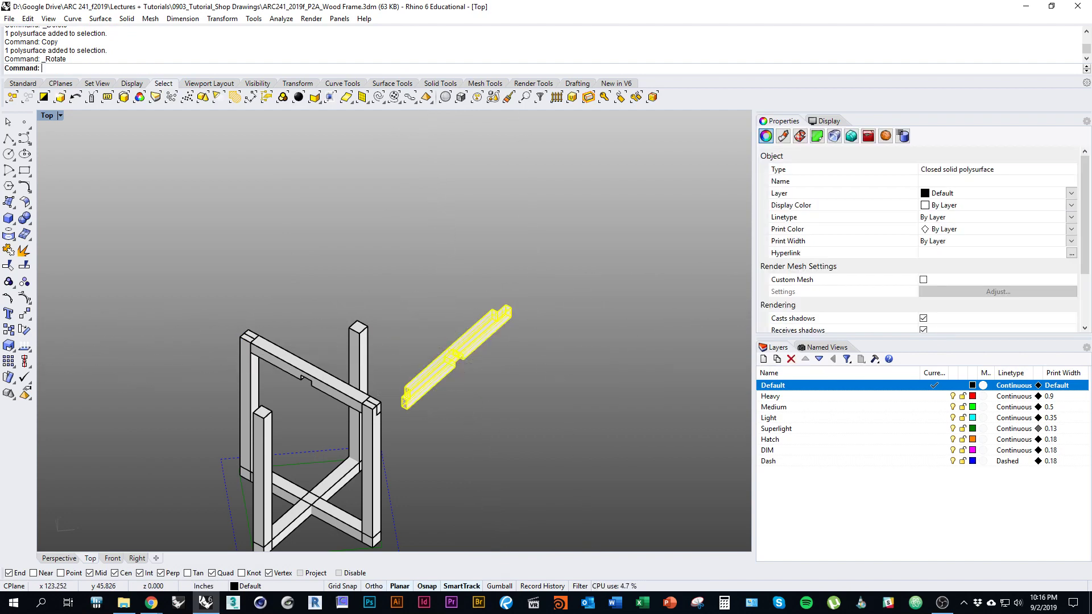
pyautogui.moveTo(504, 394); pyautogui.dragTo(553, 420, button='right')
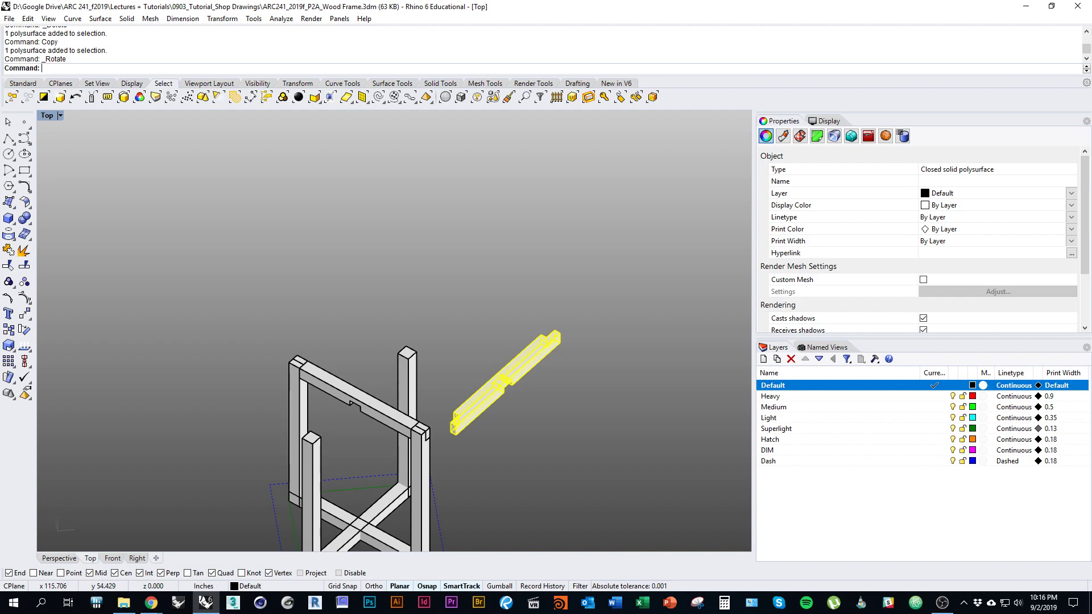
# Step: Start Rotate3D on the copied rail, adjust the view angle, then cancel it
pyautogui.write('Rotate3D')
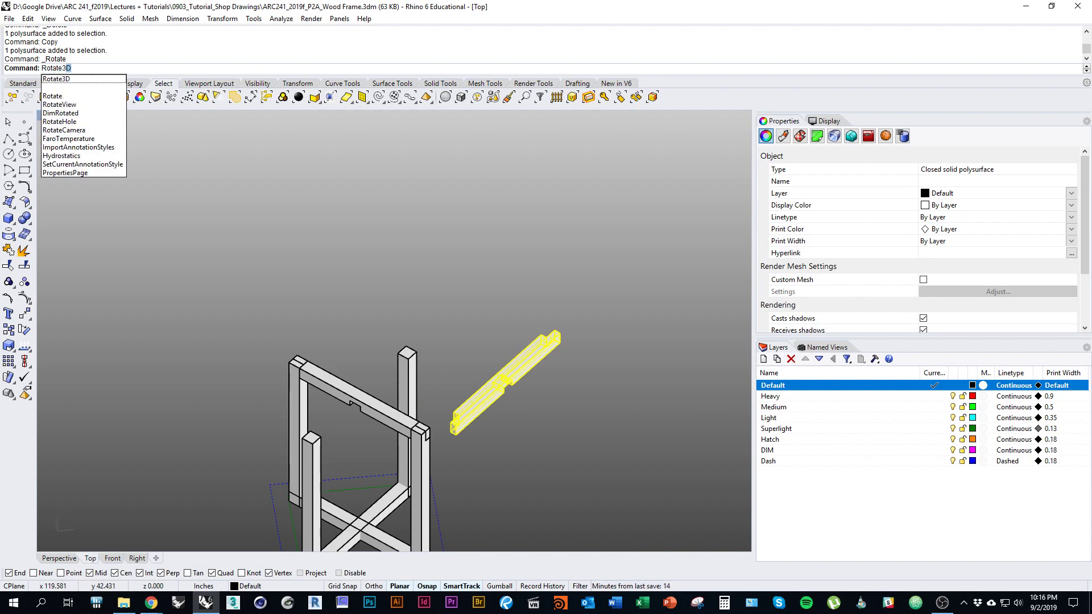
pyautogui.press('Return')
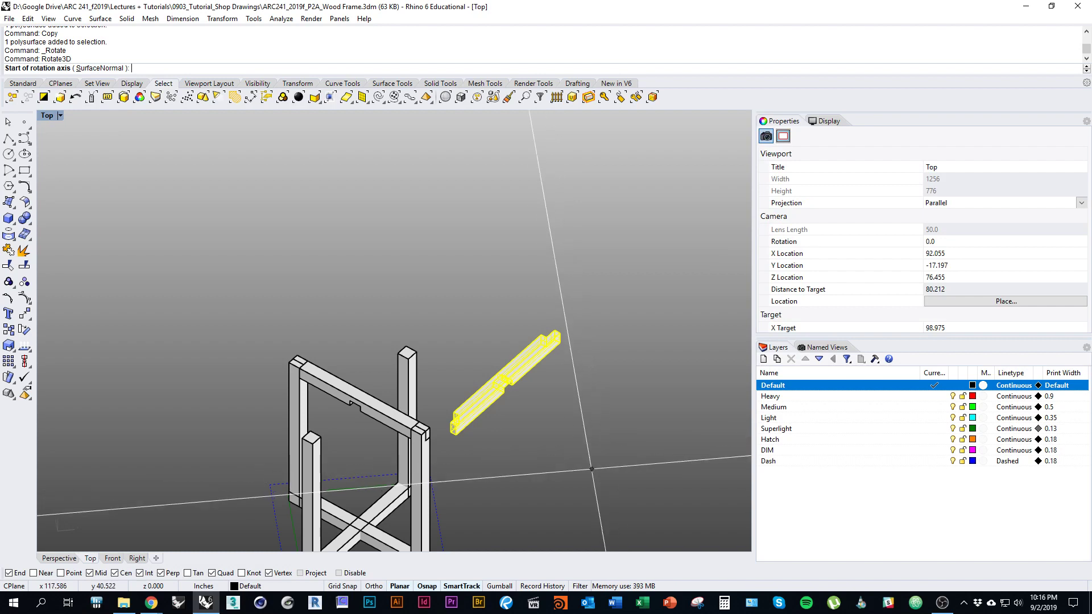
pyautogui.moveTo(551, 449); pyautogui.dragTo(575, 434, button='right')
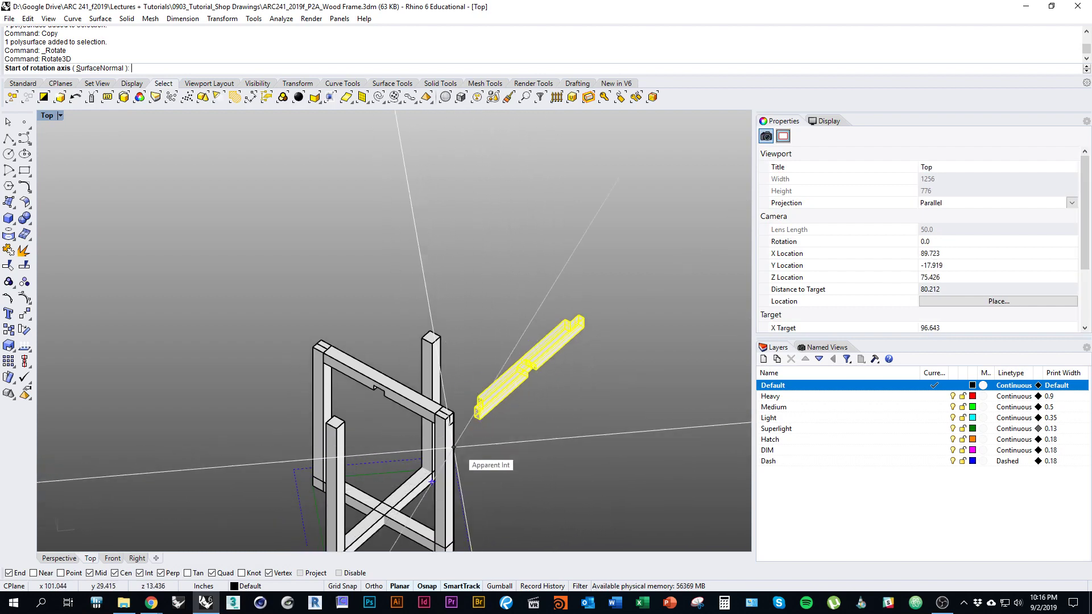
pyautogui.moveTo(523, 374); pyautogui.dragTo(472, 368, button='right')
pyautogui.moveTo(448, 419); pyautogui.dragTo(543, 417, button='right')
pyautogui.scroll(3, 497, 389)
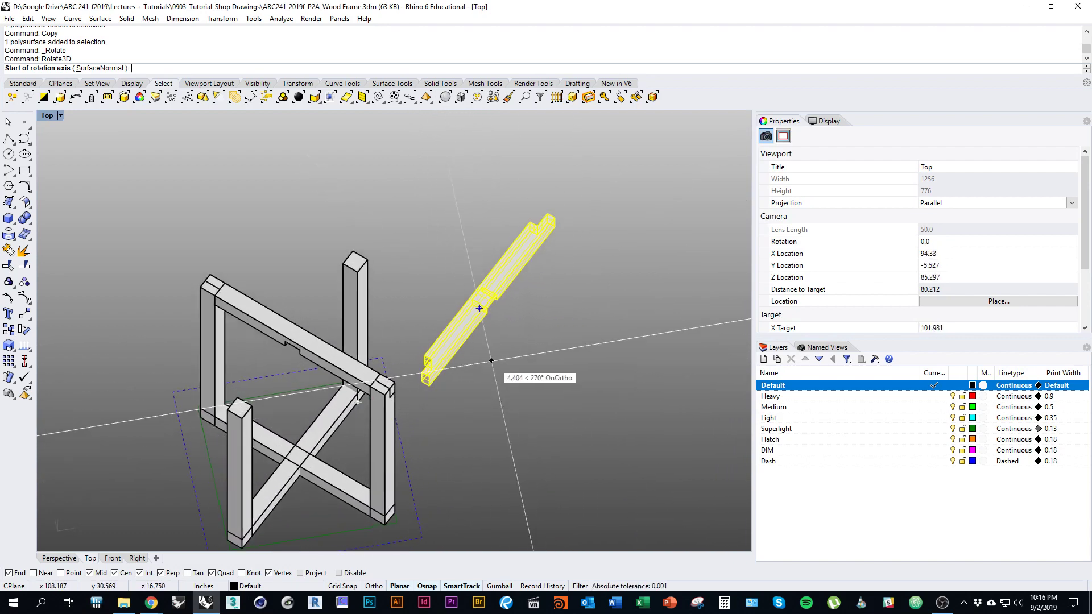
pyautogui.press('Escape')
pyautogui.keyDown('ctrl'); pyautogui.keyDown('shift'); pyautogui.moveTo(511, 378); pyautogui.dragTo(491, 320, button='right'); pyautogui.keyUp('shift'); pyautogui.keyUp('ctrl')
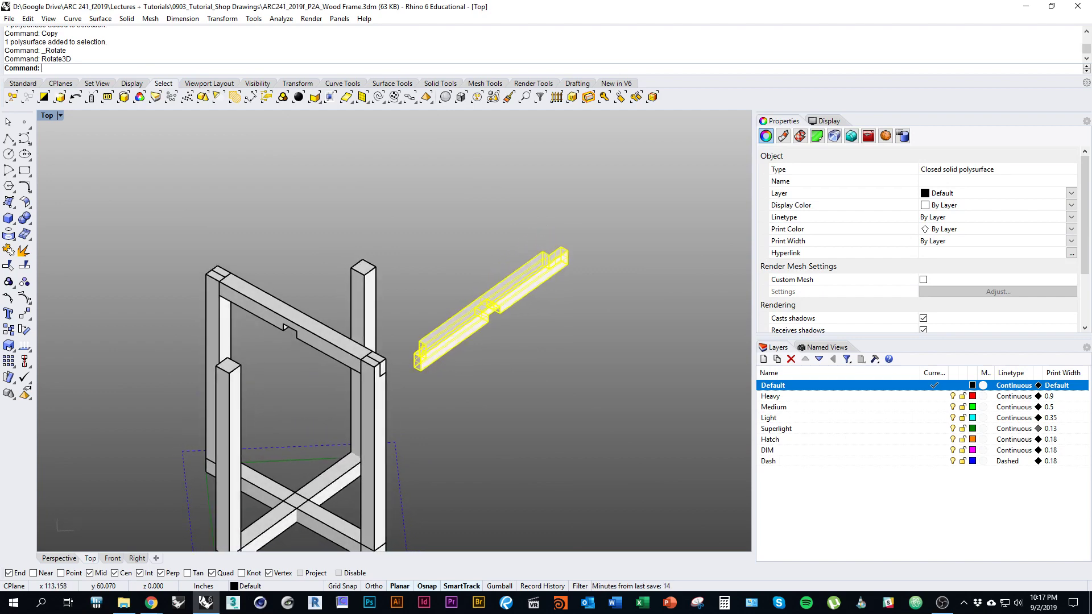
pyautogui.moveTo(490, 320); pyautogui.dragTo(460, 359, button='right')
# Step: Restart Rotate3D with the axis running between the rail's two top-edge corners
pyautogui.press('space')
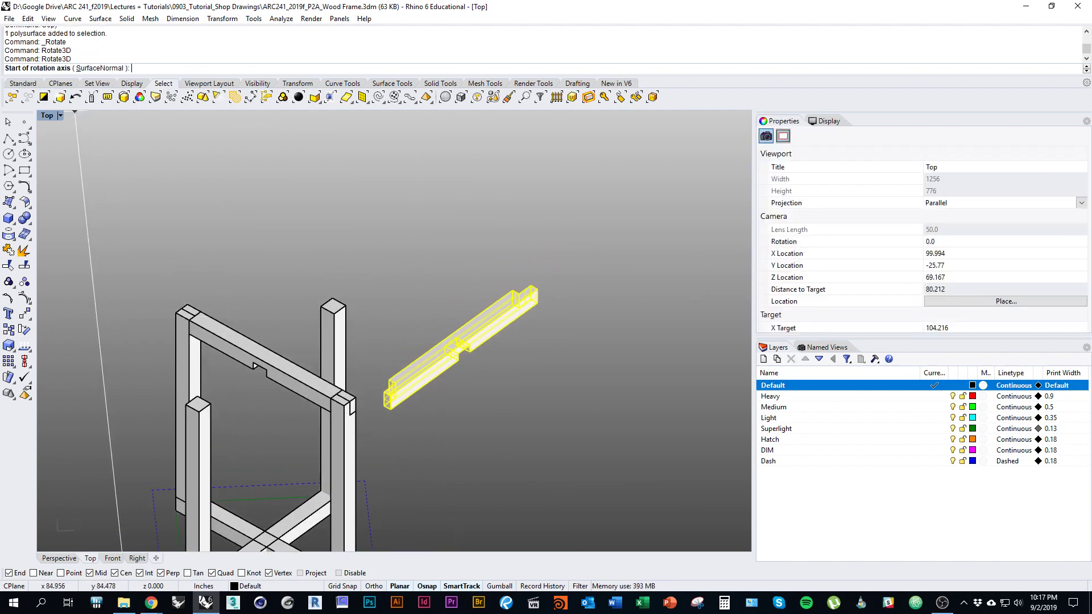
pyautogui.scroll(5, 412, 336)
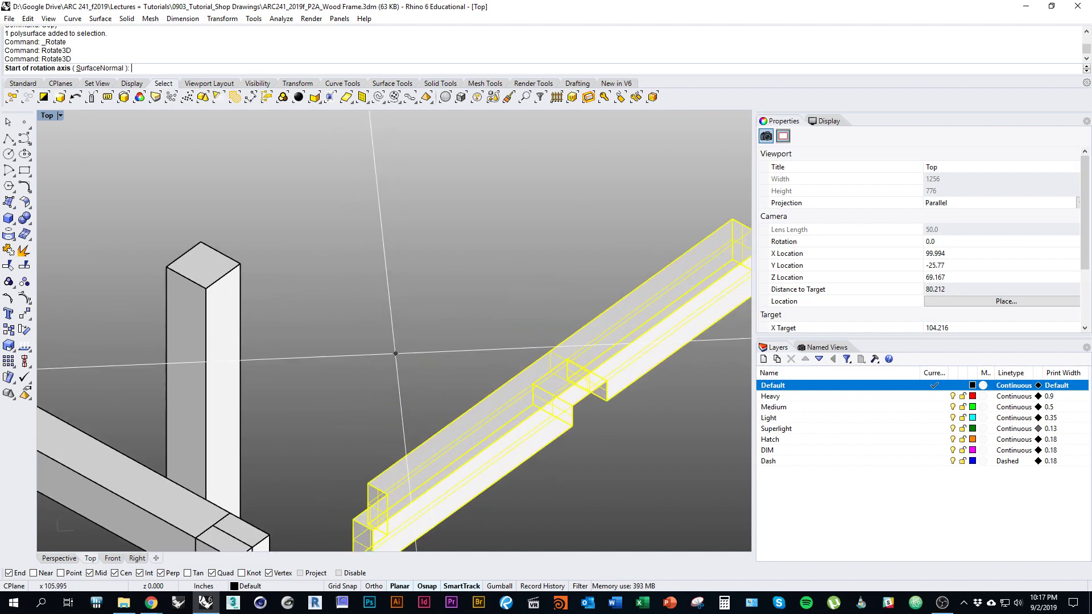
pyautogui.click(367, 483)
pyautogui.moveTo(483, 244); pyautogui.dragTo(460, 233, button='right')
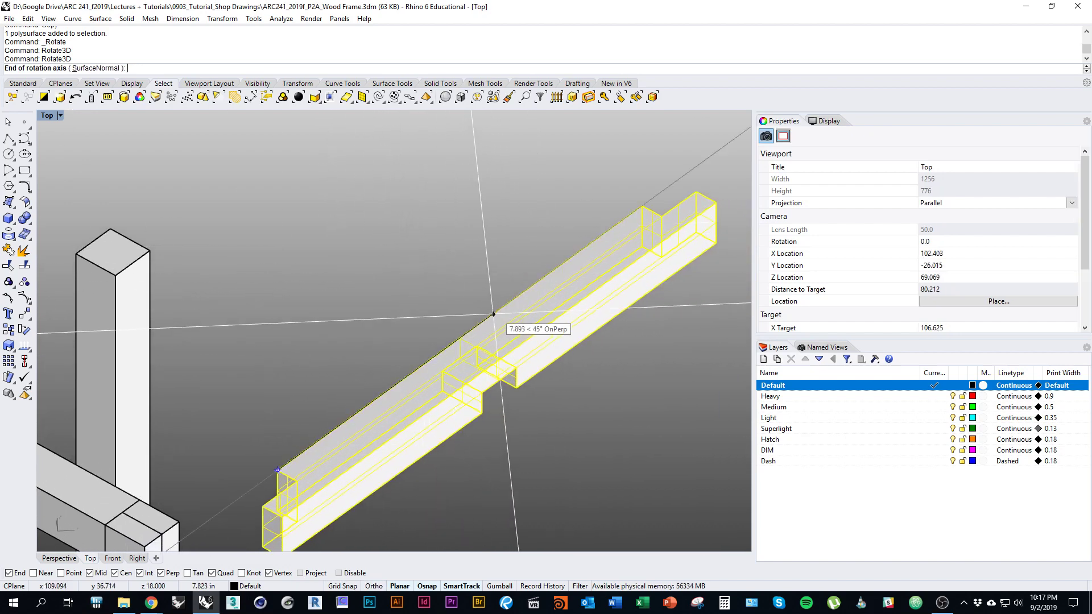
pyautogui.click(641, 207)
pyautogui.scroll(-10, 586, 296)
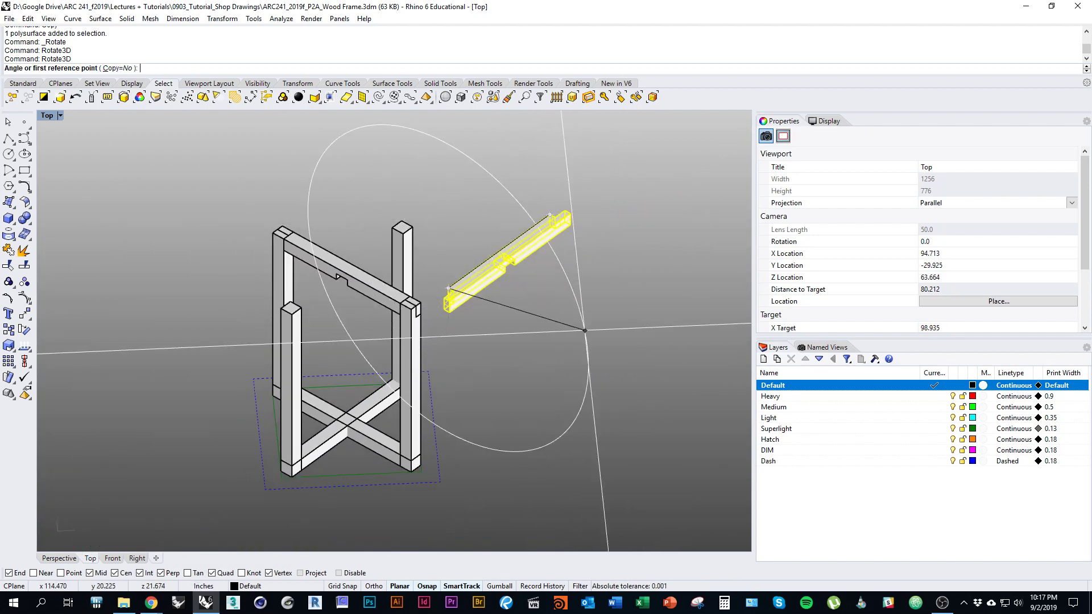
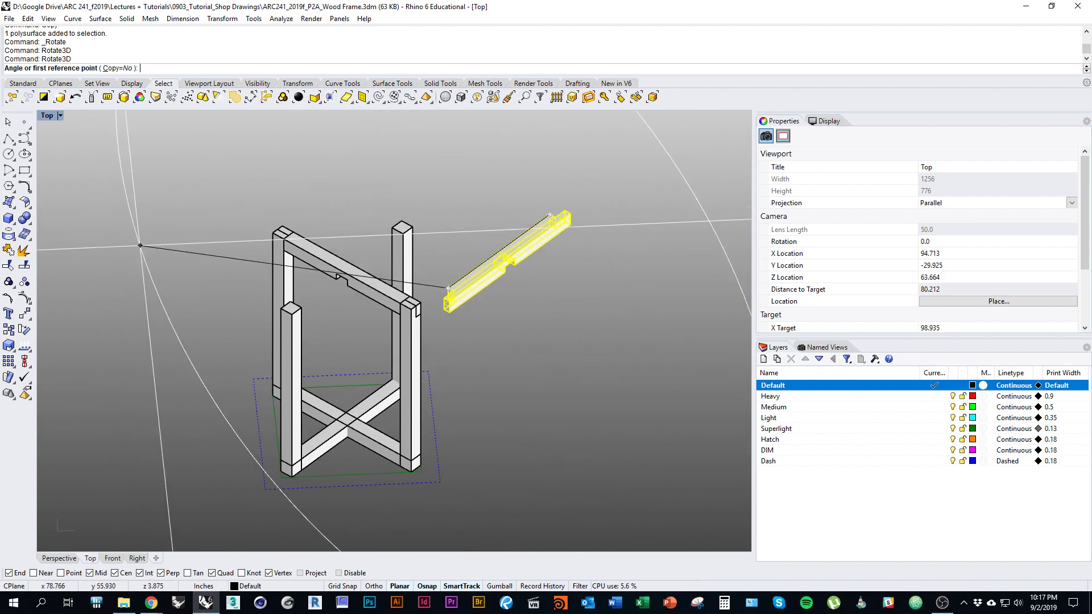
# Step: Complete the 180° Rotate3D flip of the loose notched beam
pyautogui.write('1')
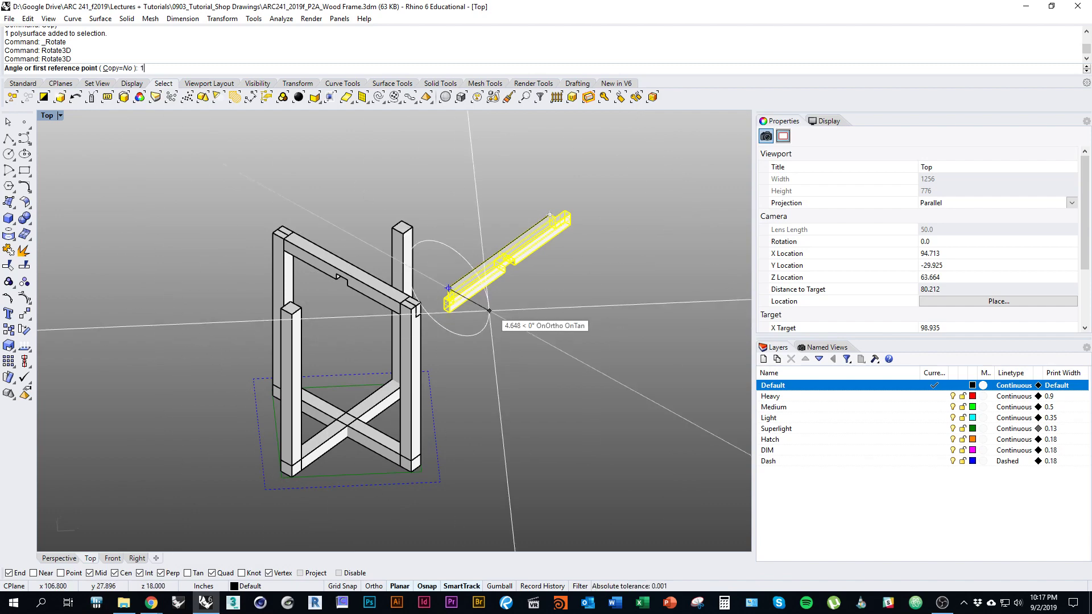
pyautogui.write('80')
pyautogui.press('Return')
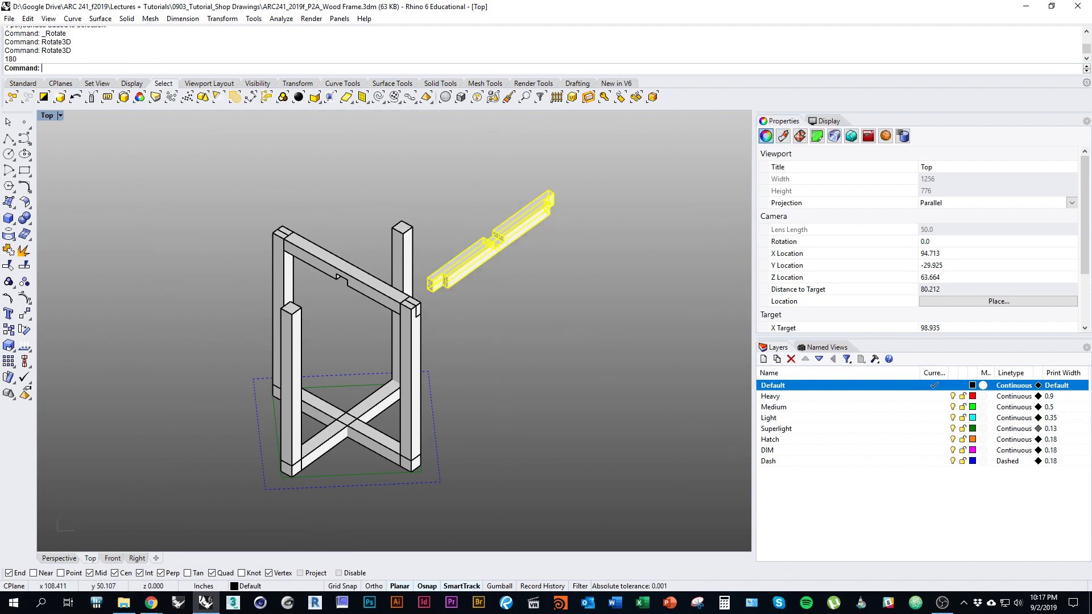
pyautogui.moveTo(489, 311); pyautogui.dragTo(527, 392, button='right')
# Step: Move the flipped beam from its end corner onto the frame's top corner
pyautogui.write('m')
pyautogui.press('Return')
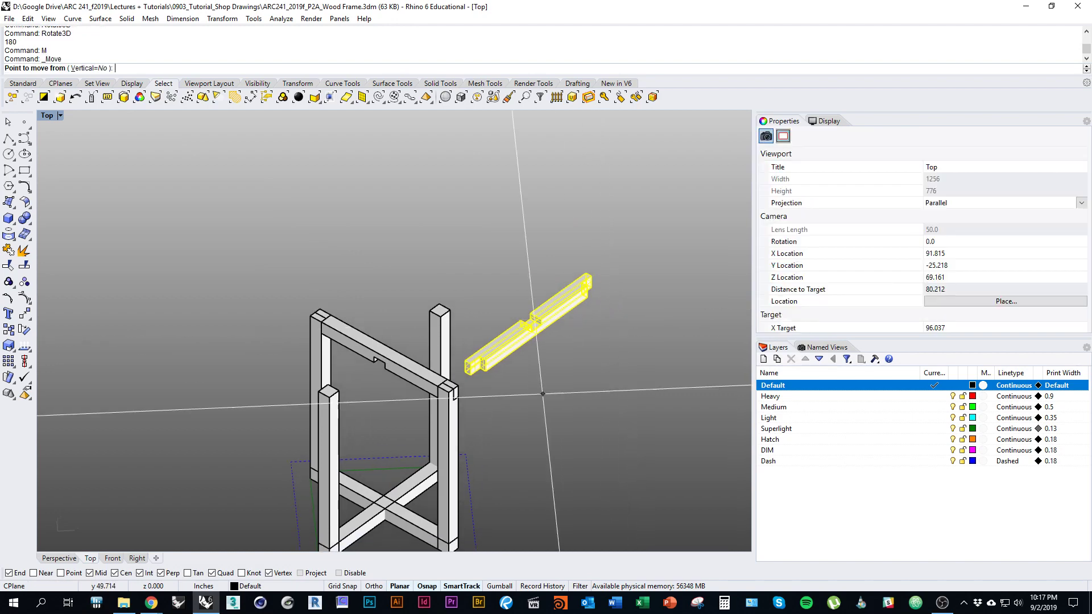
pyautogui.scroll(3, 458, 385)
pyautogui.click(458, 385)
pyautogui.scroll(3, 616, 292)
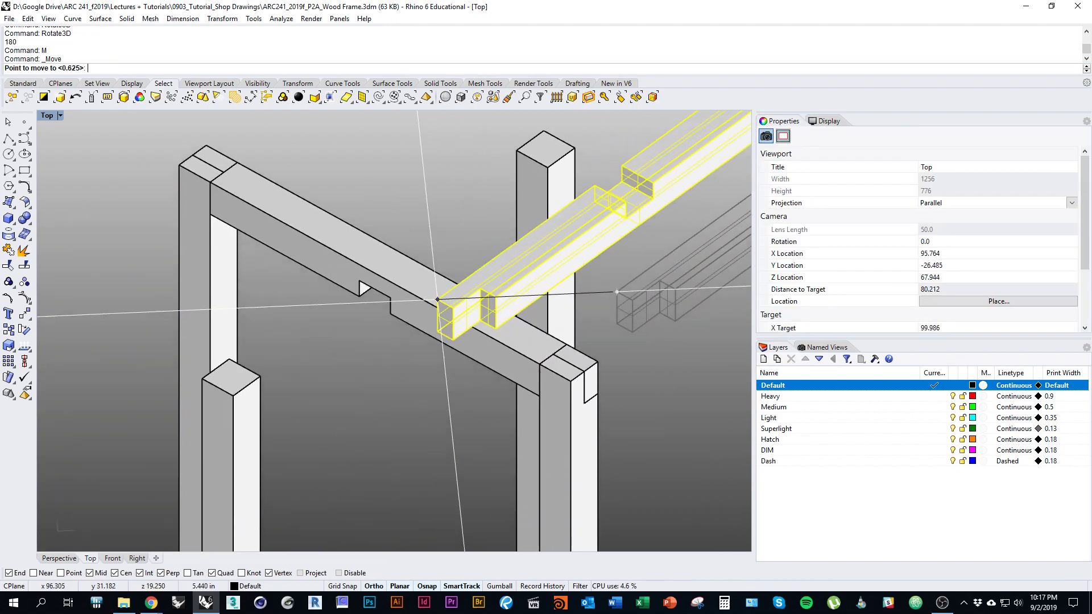
pyautogui.click(212, 375)
pyautogui.scroll(-4, 386, 350)
pyautogui.press('Escape')
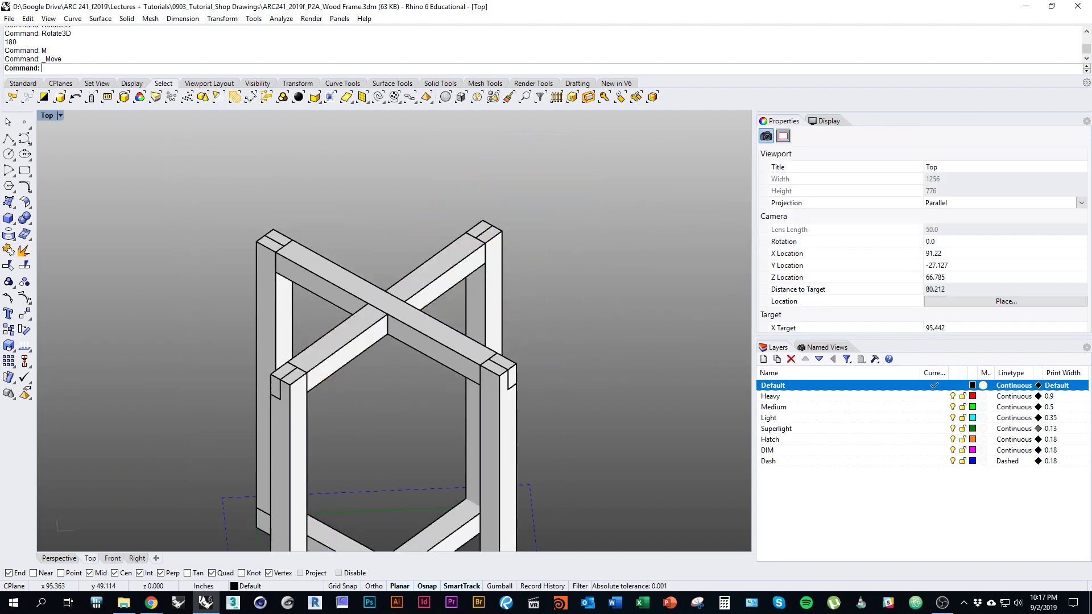
pyautogui.click(456, 347)
# Step: Select the two crossed diagonal beams at the frame's base and delete them
pyautogui.click(455, 347)
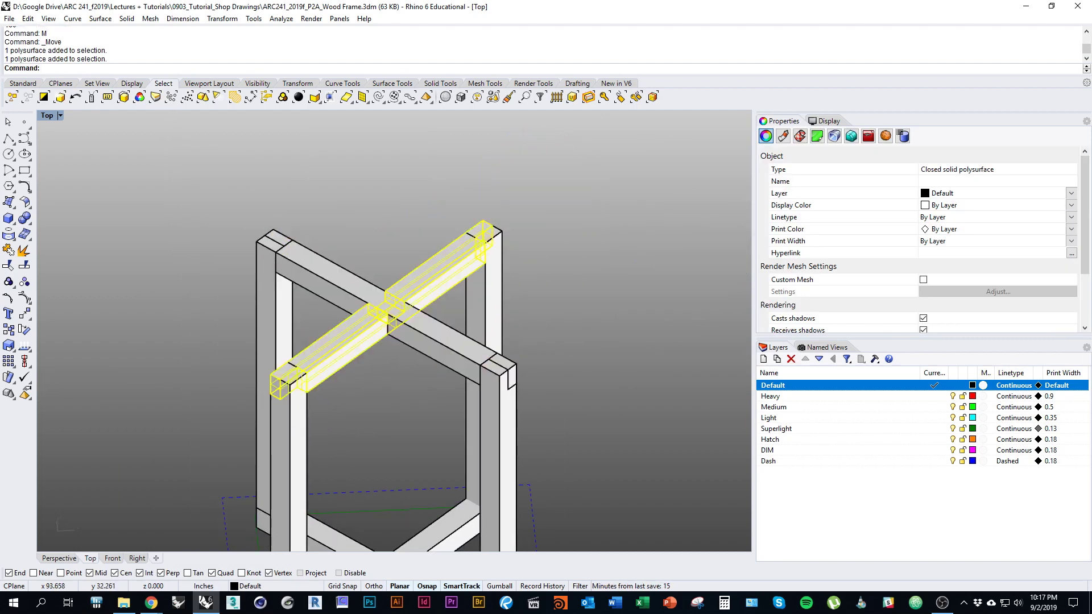
pyautogui.click(455, 347)
pyautogui.press('Left')
pyautogui.press('Left')
pyautogui.press('Left')
pyautogui.press('Left')
pyautogui.press('Left')
pyautogui.press('Left')
pyautogui.press('Left')
pyautogui.press('Left')
pyautogui.press('Left')
pyautogui.press('Left')
pyautogui.press('Left')
pyautogui.press('Left')
pyautogui.press('Left')
pyautogui.press('Left')
pyautogui.press('Left')
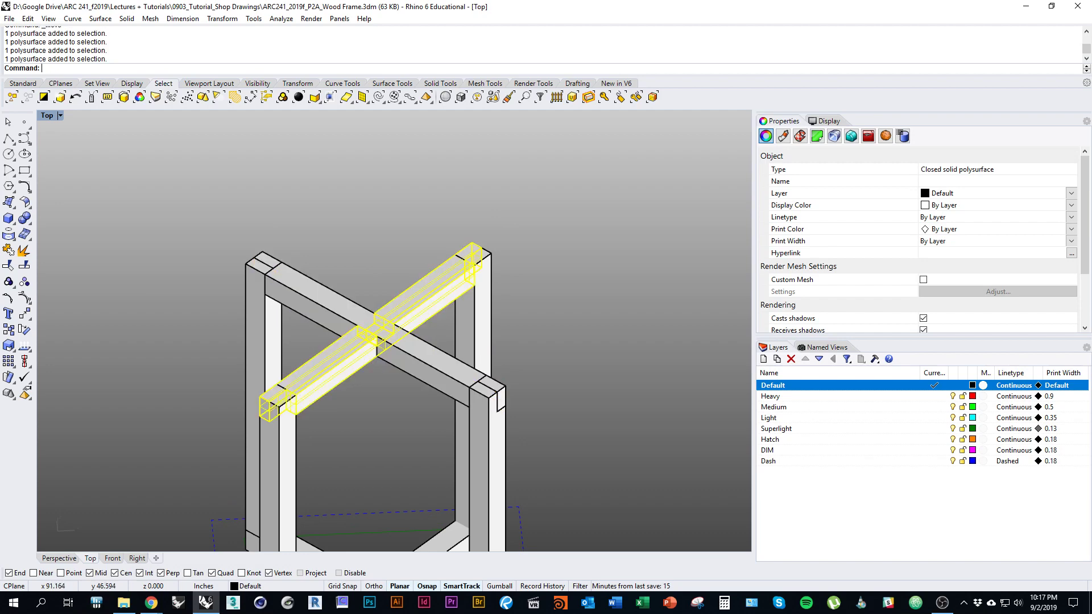
pyautogui.press('Left')
pyautogui.press('Left')
pyautogui.press('Left')
pyautogui.press('Left')
pyautogui.press('Left')
pyautogui.press('Left')
pyautogui.press('Left')
pyautogui.press('Left')
pyautogui.press('Left')
pyautogui.press('Left')
pyautogui.press('Left')
pyautogui.press('Left')
pyautogui.press('Left')
pyautogui.press('Left')
pyautogui.press('Left')
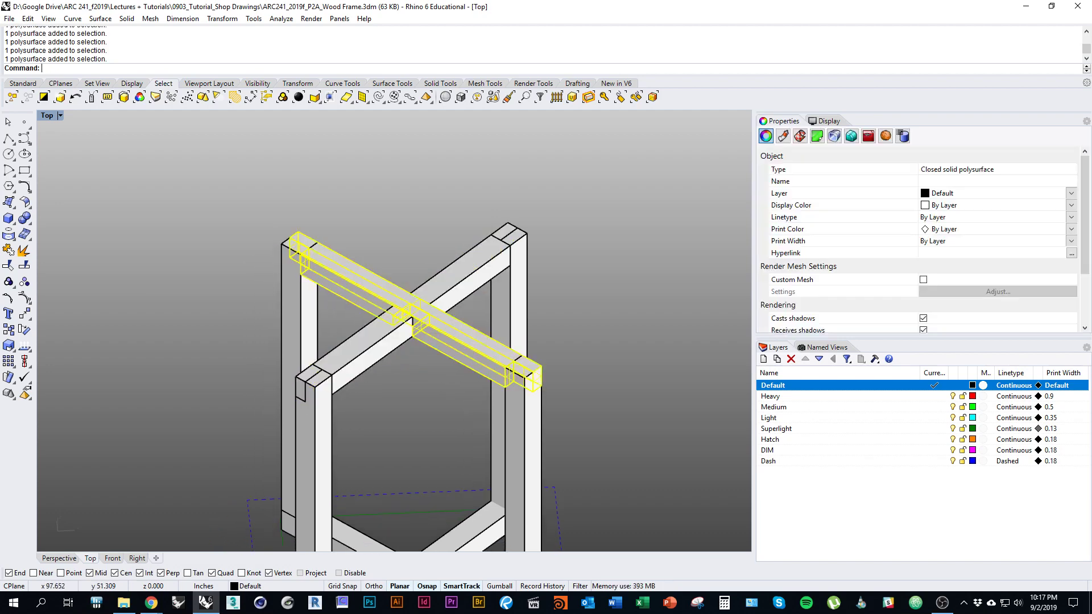
pyautogui.hotkey('shift', 'Down')
pyautogui.hotkey('shift', 'Down')
pyautogui.hotkey('shift', 'Down')
pyautogui.hotkey('shift', 'Down')
pyautogui.hotkey('shift', 'Down')
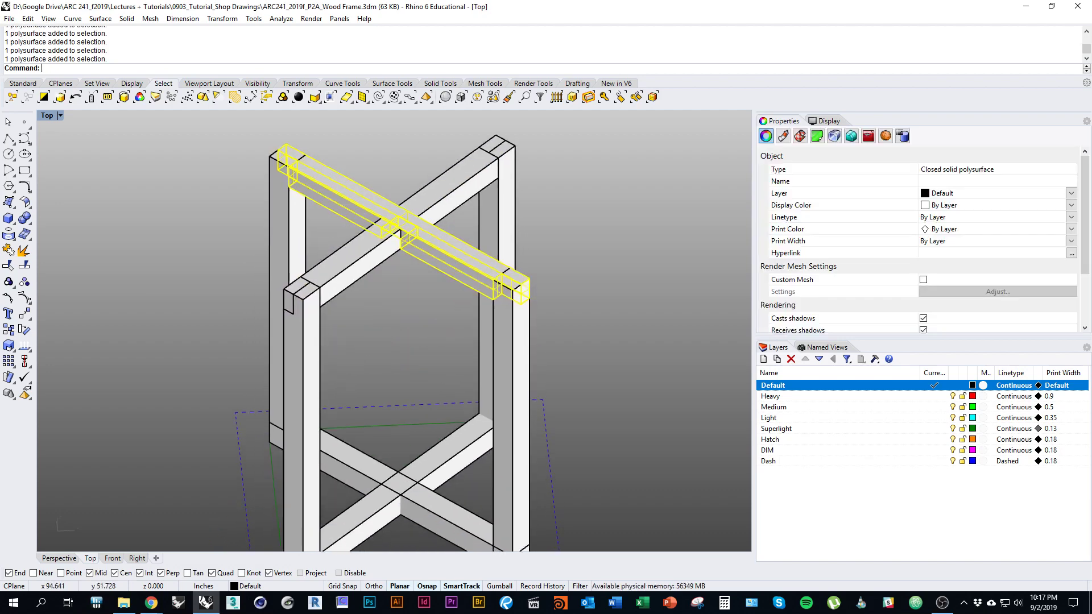
pyautogui.press('Home')
pyautogui.press('Home')
pyautogui.press('Escape')
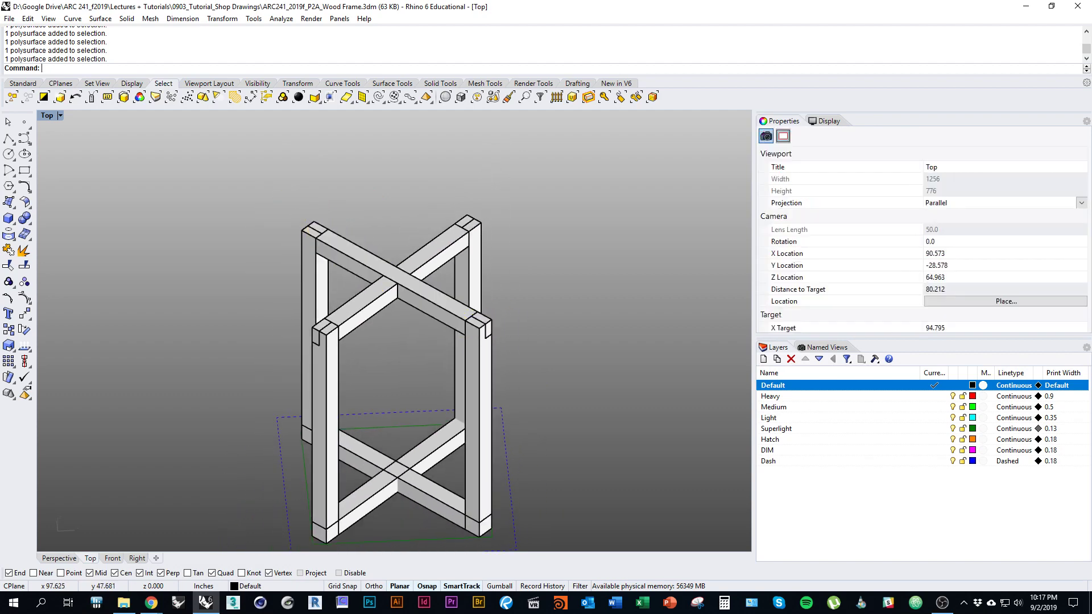
pyautogui.click(479, 432)
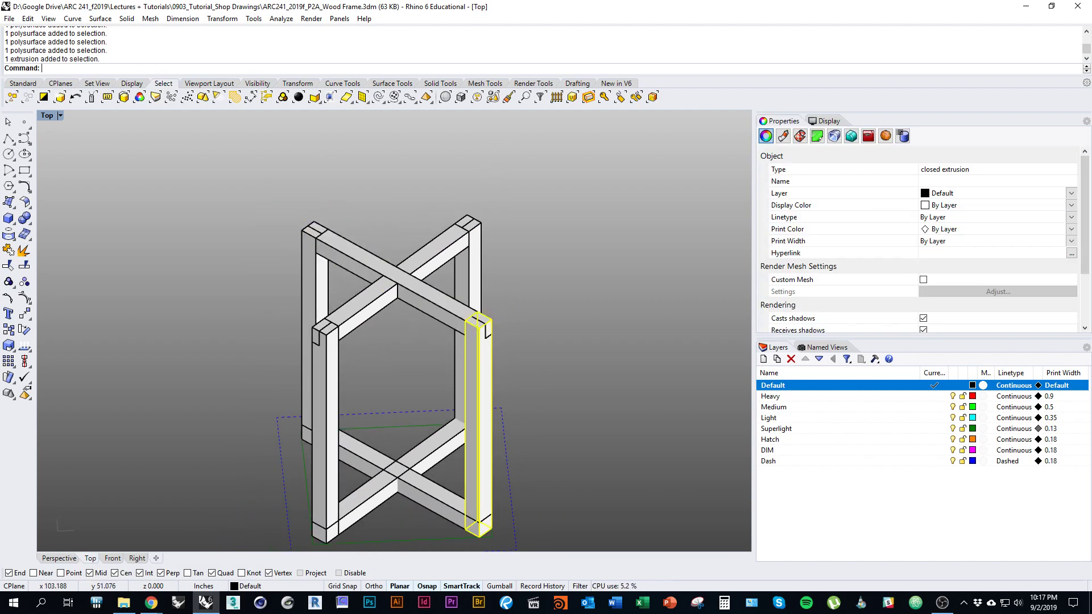
pyautogui.press('Home')
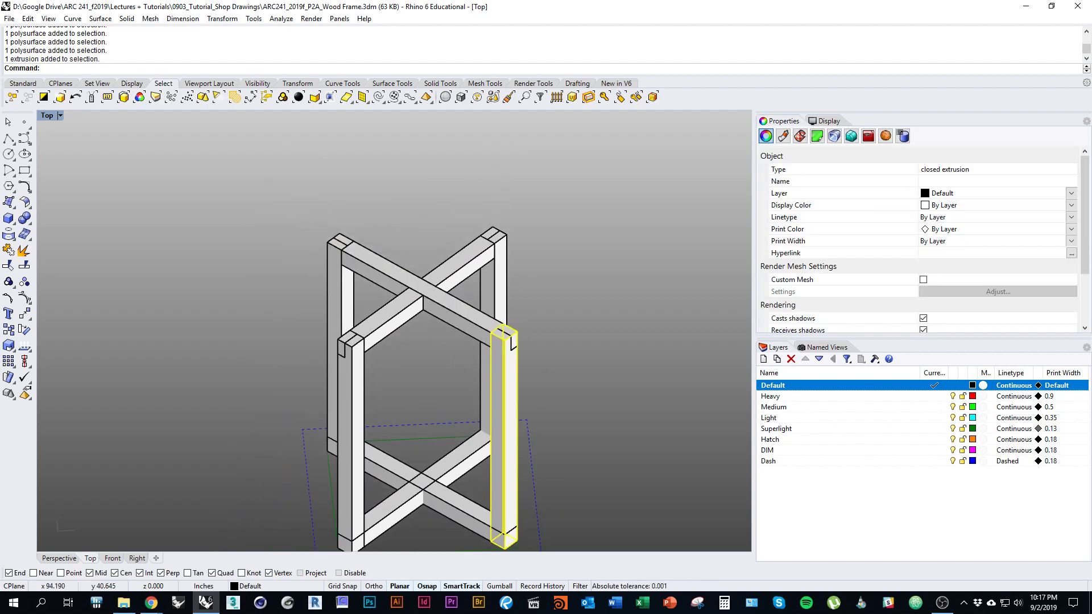
pyautogui.press('Home')
pyautogui.press('Home')
pyautogui.press('Home')
pyautogui.press('Home')
pyautogui.press('Home')
pyautogui.press('Home')
pyautogui.press('Home')
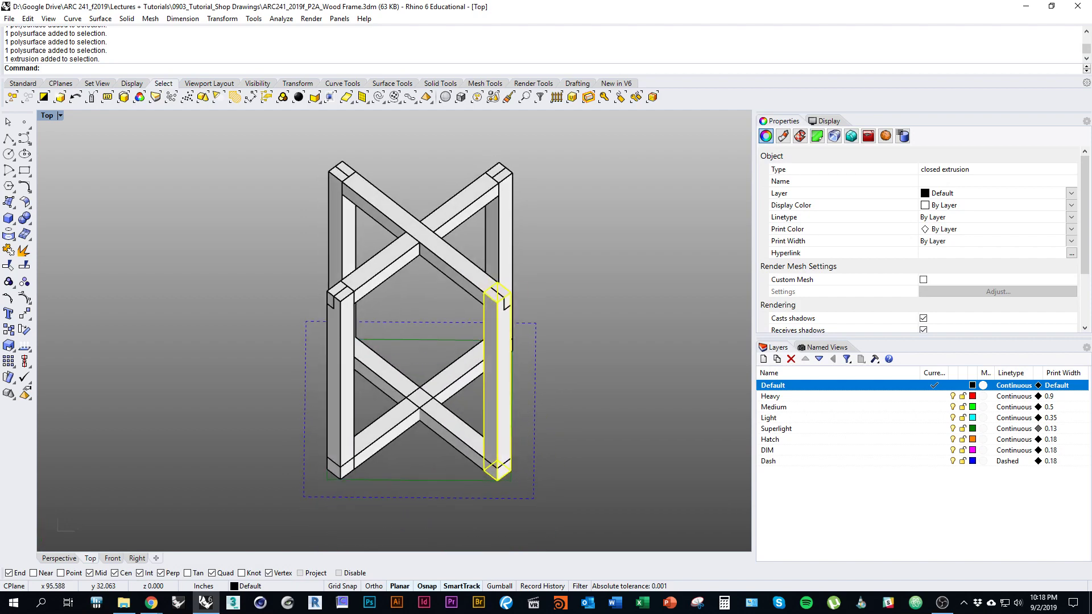
pyautogui.click(455, 426)
pyautogui.moveTo(455, 425); pyautogui.dragTo(487, 384, button='right')
pyautogui.keyDown('shift'); pyautogui.click(456, 370); pyautogui.keyUp('shift')
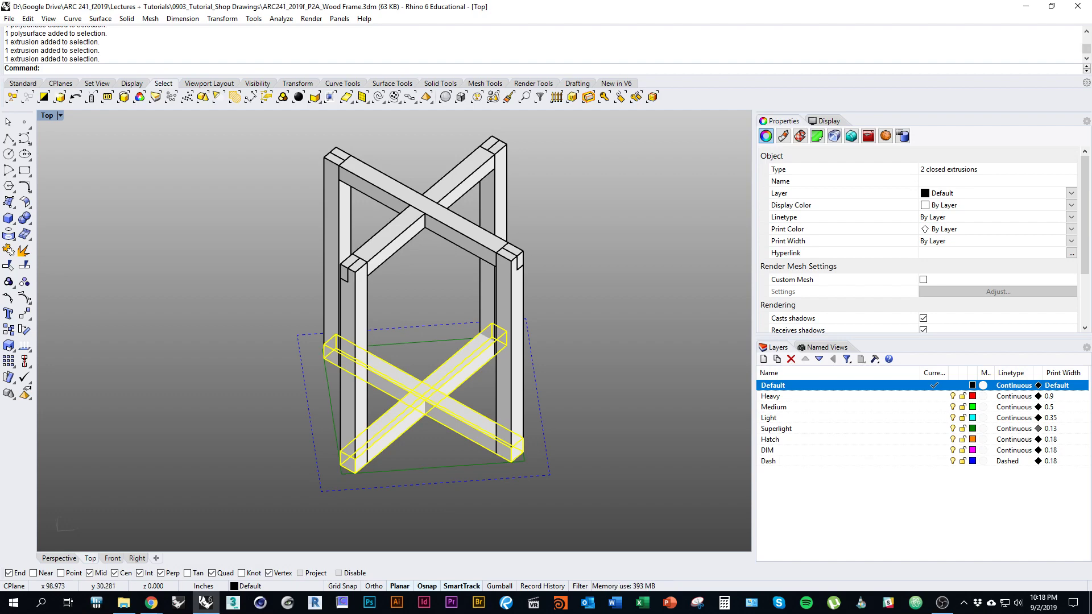
pyautogui.press('Delete')
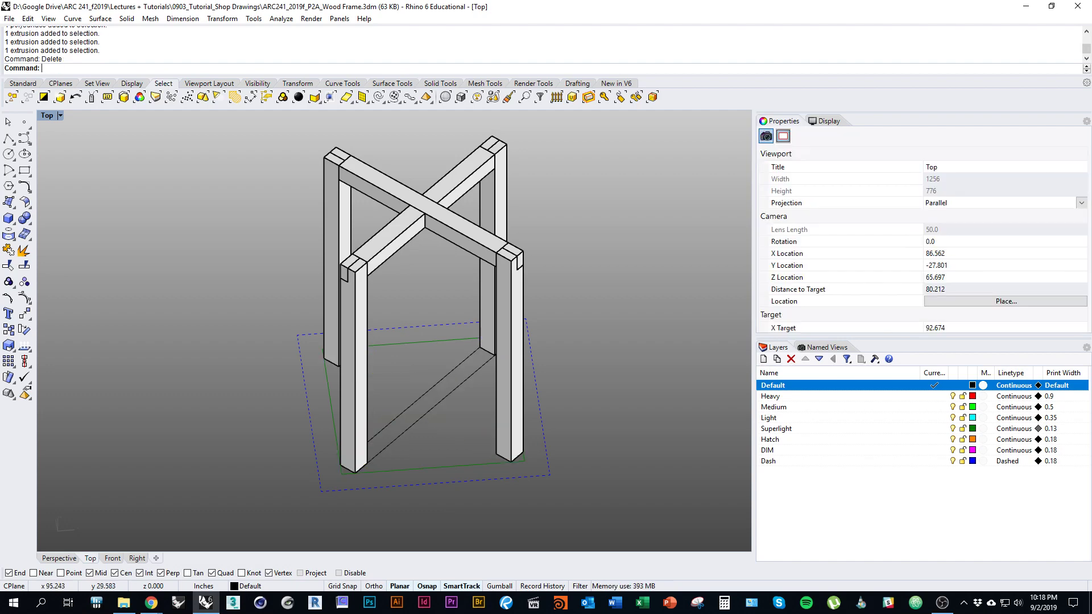
pyautogui.moveTo(405, 408); pyautogui.dragTo(416, 437, button='right')
# Step: Delete the leftover curve at the base of the frame
pyautogui.click(449, 422)
pyautogui.write('d')
pyautogui.press('Return')
pyautogui.scroll(-3, 449, 421)
# Step: Copy both top beams vertically from the beam corner to the post's bottom corner
pyautogui.click(446, 305)
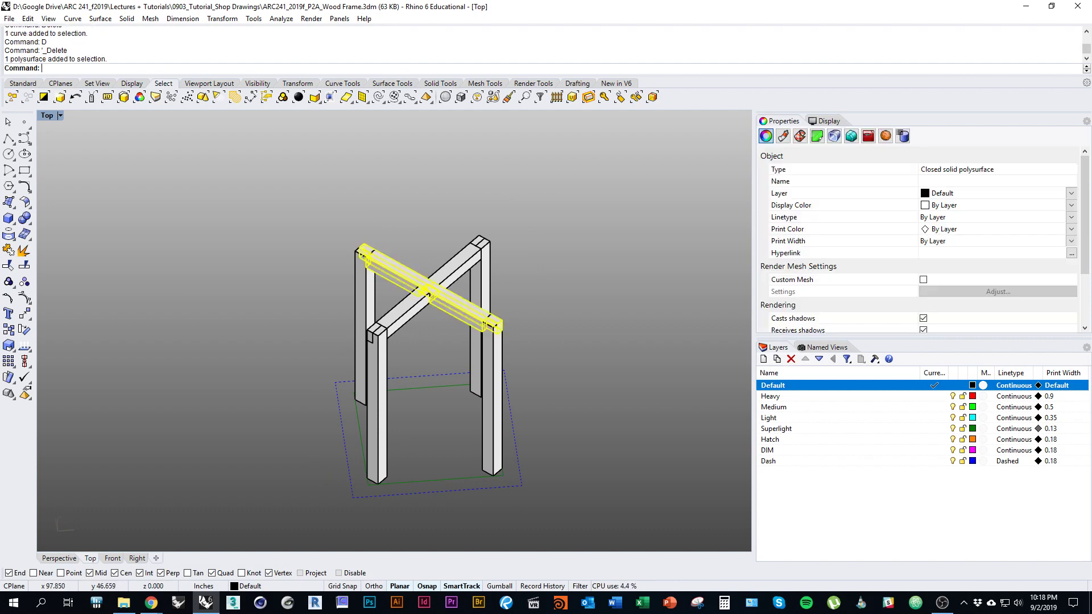
pyautogui.keyDown('shift'); pyautogui.click(420, 304); pyautogui.keyUp('shift')
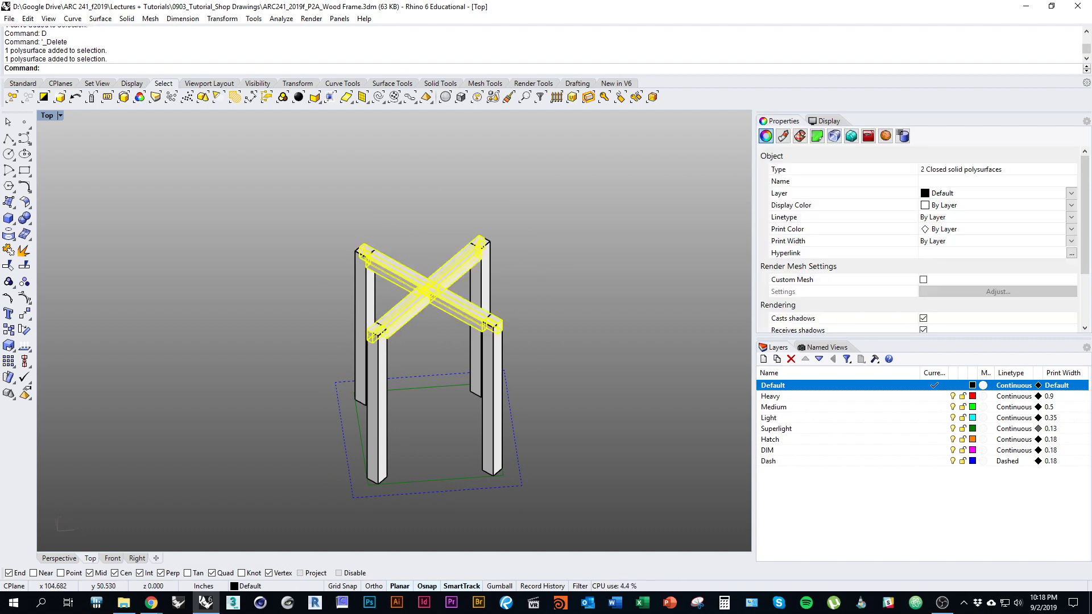
pyautogui.write('co')
pyautogui.press('Return')
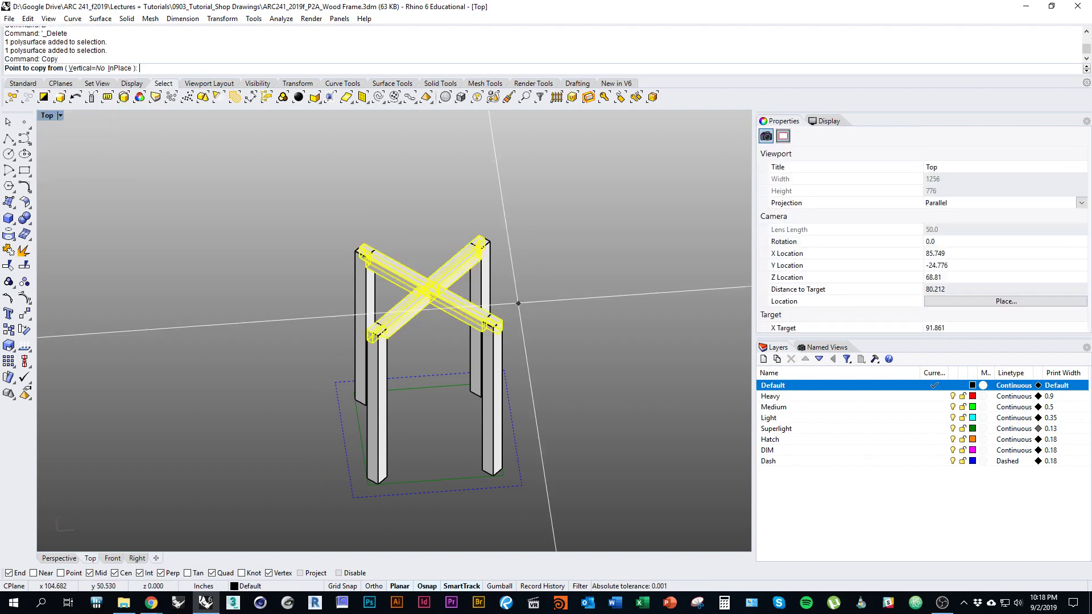
pyautogui.moveTo(560, 332); pyautogui.dragTo(625, 316, button='right')
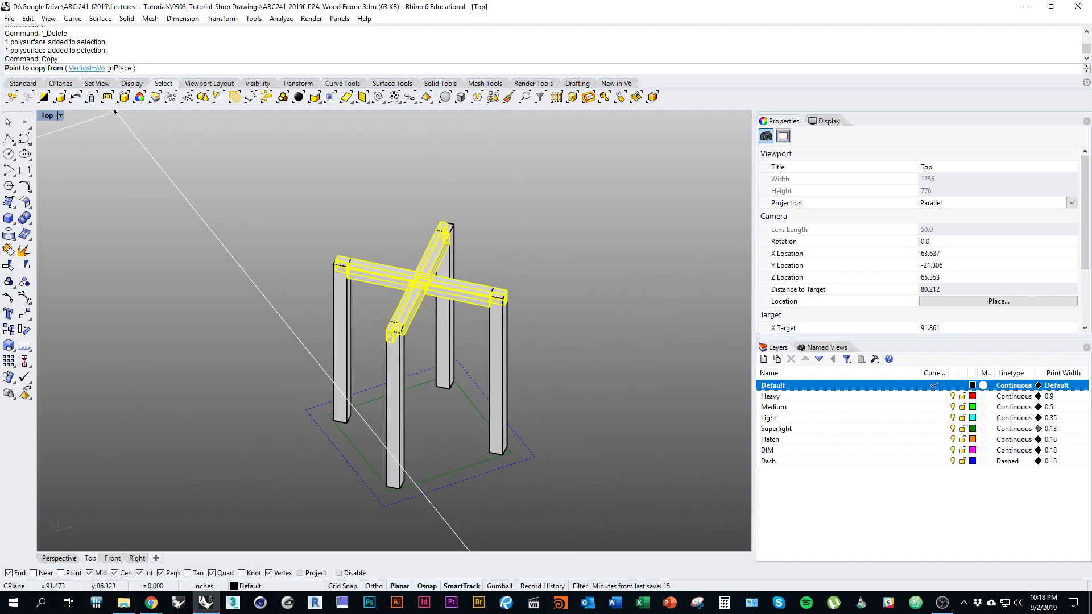
pyautogui.click(86, 67)
pyautogui.keyDown('ctrl'); pyautogui.keyDown('shift'); pyautogui.moveTo(558, 313); pyautogui.dragTo(529, 297, button='right'); pyautogui.keyUp('shift'); pyautogui.keyUp('ctrl')
pyautogui.scroll(13, 514, 318)
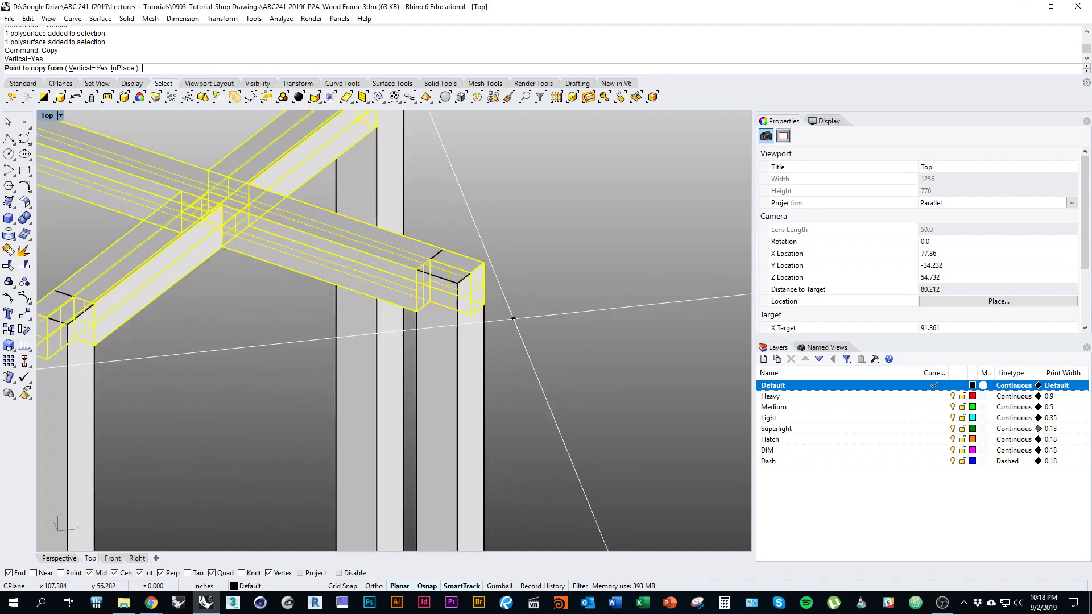
pyautogui.scroll(8, 514, 319)
pyautogui.click(443, 284)
pyautogui.scroll(-10, 443, 284)
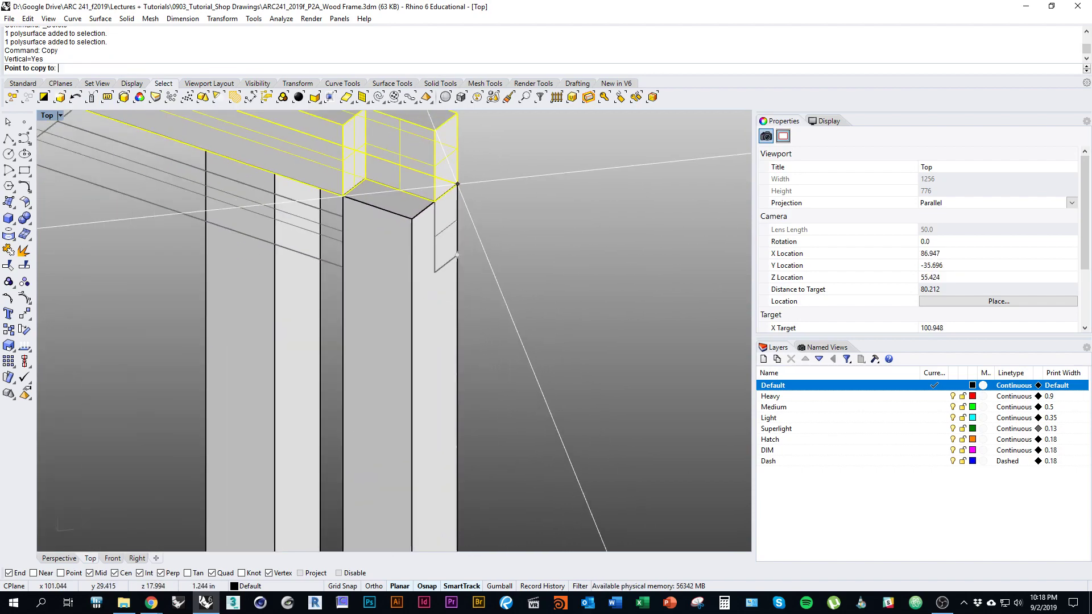
pyautogui.scroll(8, 463, 452)
pyautogui.scroll(11, 472, 447)
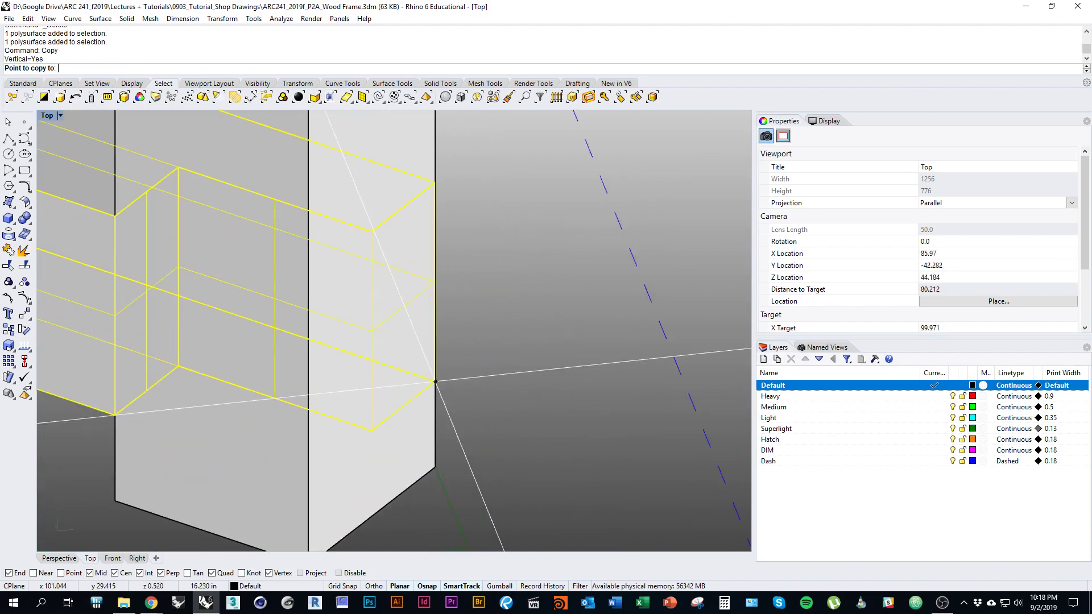
pyautogui.click(434, 468)
pyautogui.press('Return')
pyautogui.scroll(-20, 515, 335)
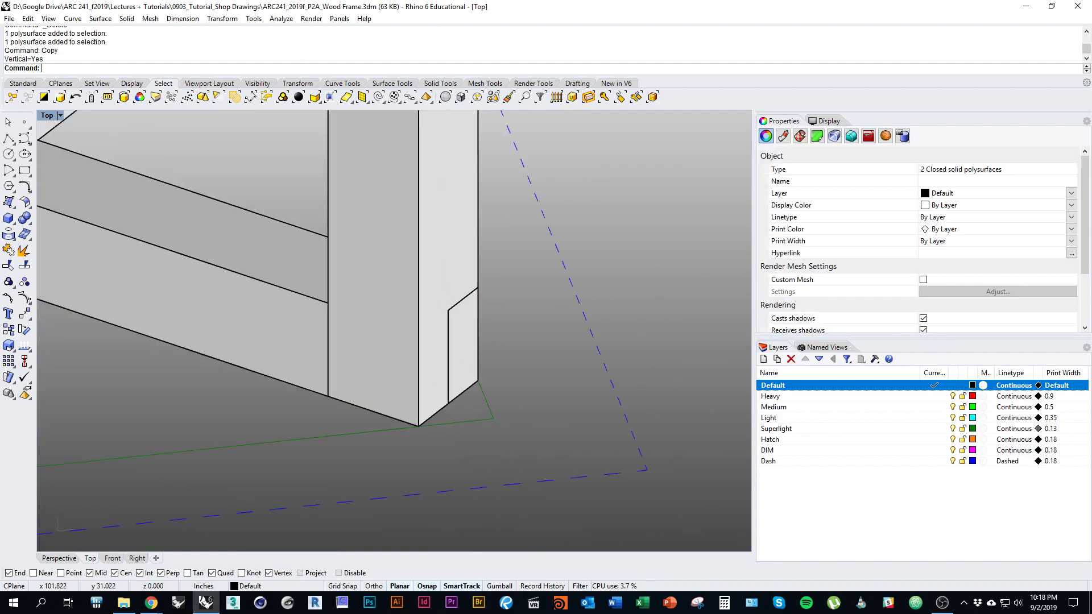
pyautogui.press('Escape')
pyautogui.keyDown('ctrl'); pyautogui.keyDown('shift'); pyautogui.moveTo(501, 307); pyautogui.dragTo(439, 424, button='right'); pyautogui.keyUp('shift'); pyautogui.keyUp('ctrl')
pyautogui.scroll(4, 475, 333)
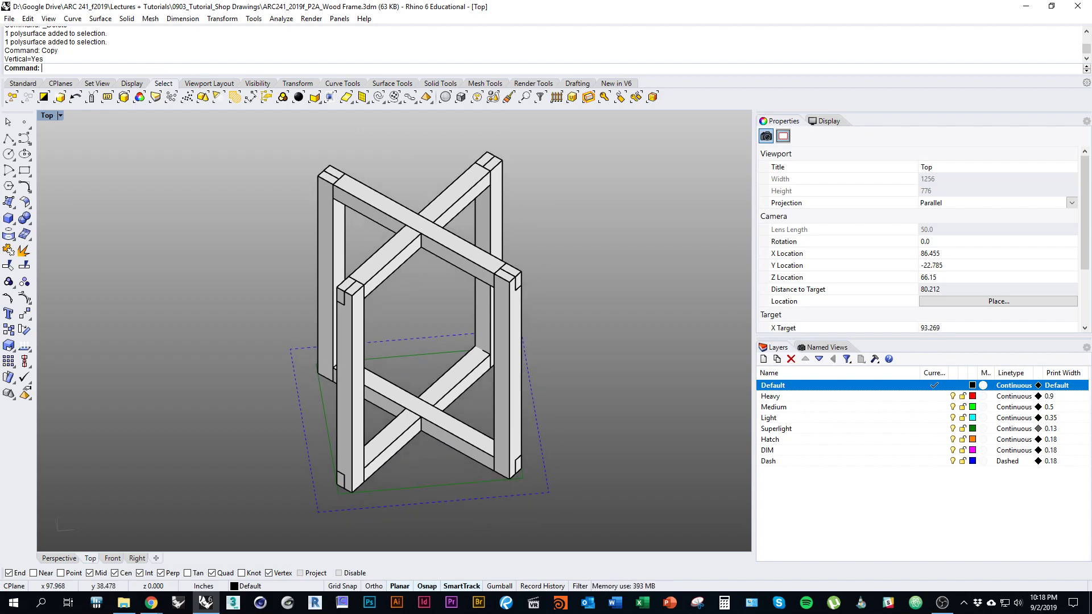
pyautogui.moveTo(452, 277); pyautogui.dragTo(393, 222, button='right')
# Step: Select all four crossed beams of the top and base rails
pyautogui.click(459, 470)
pyautogui.keyDown('ctrl'); pyautogui.keyDown('shift'); pyautogui.moveTo(460, 470); pyautogui.dragTo(492, 478, button='right'); pyautogui.keyUp('shift'); pyautogui.keyUp('ctrl')
pyautogui.click(435, 201)
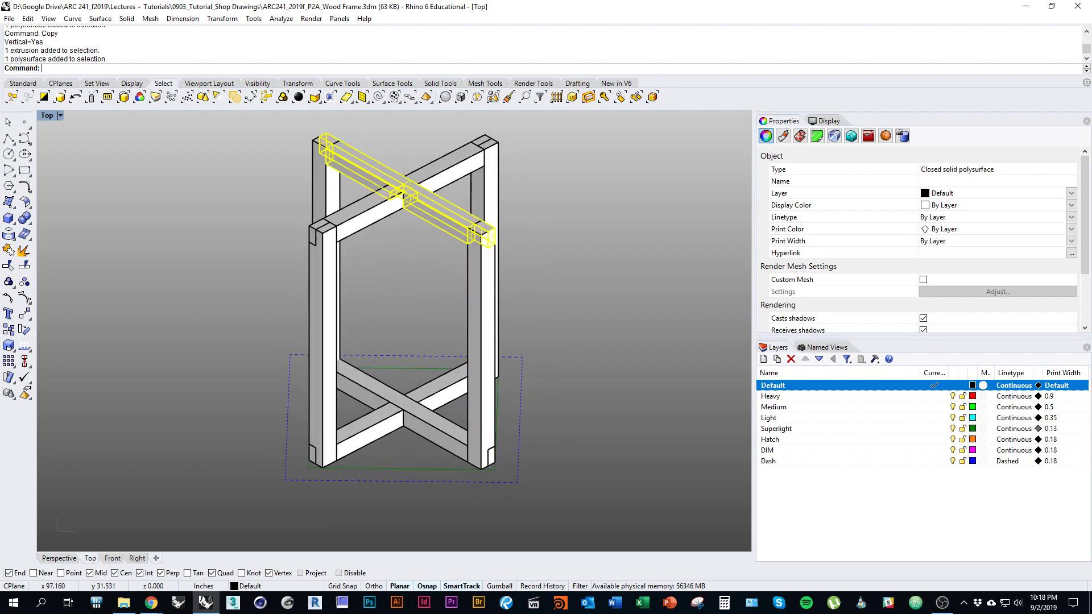
pyautogui.moveTo(435, 200); pyautogui.dragTo(411, 241, button='right')
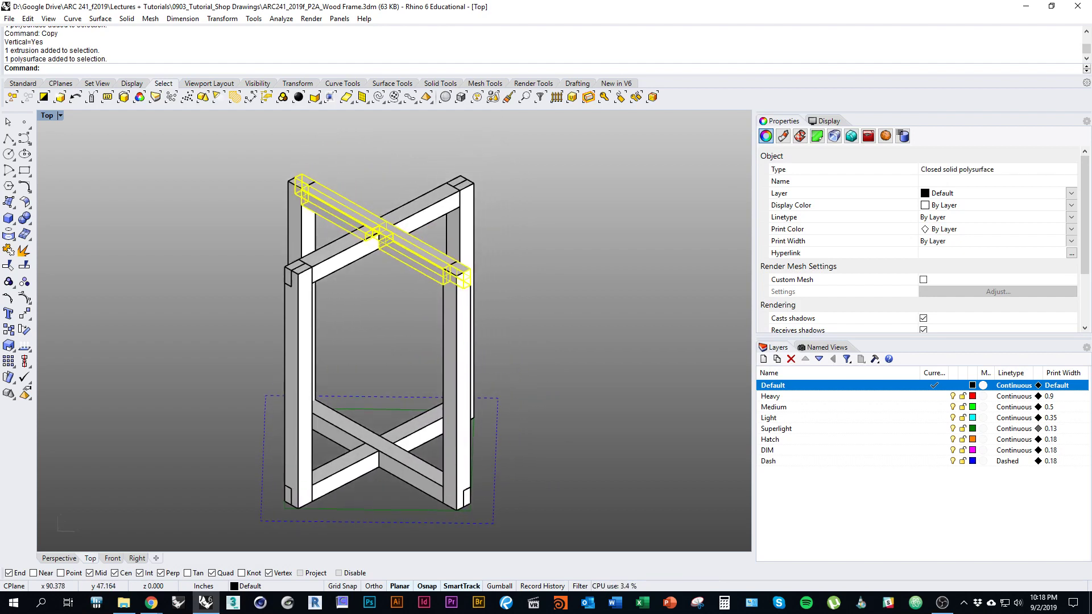
pyautogui.keyDown('shift'); pyautogui.click(413, 464); pyautogui.keyUp('shift')
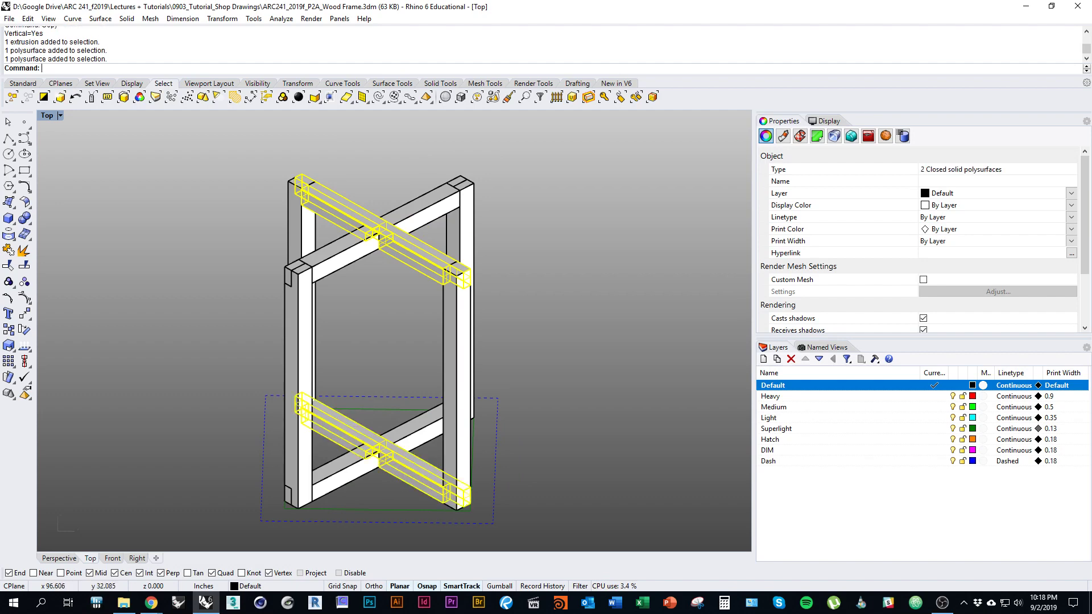
pyautogui.keyDown('shift'); pyautogui.click(415, 432); pyautogui.keyUp('shift')
pyautogui.keyDown('shift'); pyautogui.click(420, 211); pyautogui.keyUp('shift')
pyautogui.keyDown('ctrl'); pyautogui.keyDown('shift'); pyautogui.moveTo(420, 212); pyautogui.dragTo(445, 229, button='right'); pyautogui.keyUp('shift'); pyautogui.keyUp('ctrl')
# Step: Copy the four crossed beams to a spot beside the frame
pyautogui.write('copy')
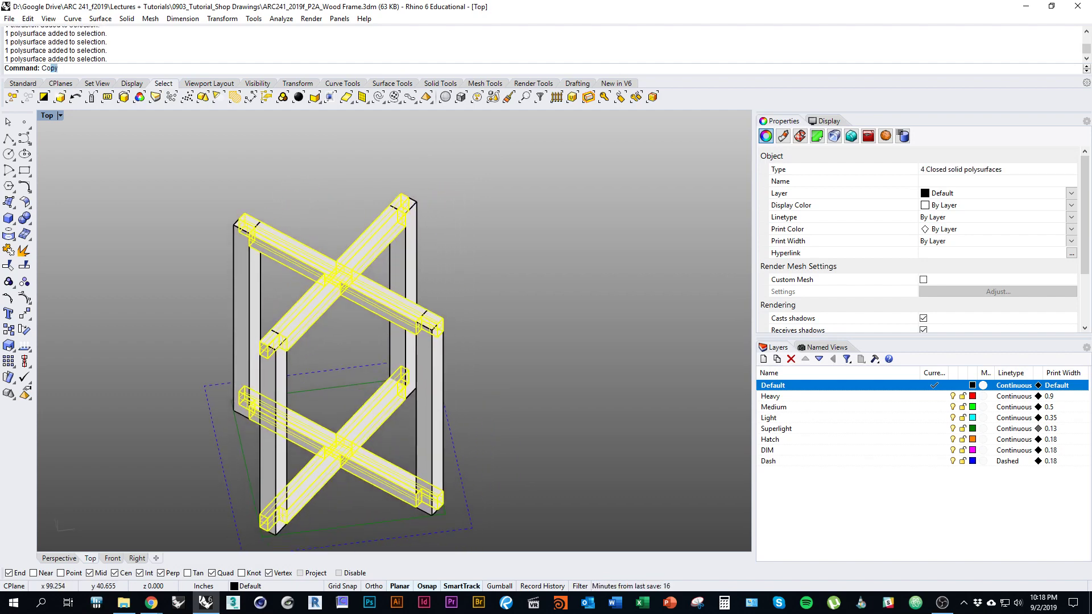
pyautogui.press('Return')
pyautogui.moveTo(387, 381); pyautogui.dragTo(327, 277, button='right')
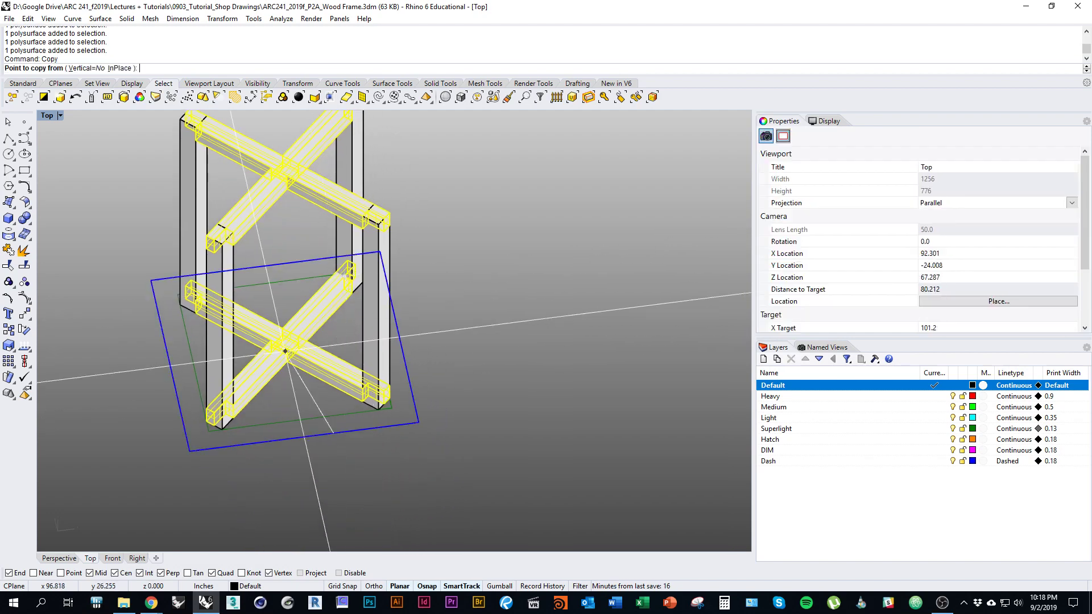
pyautogui.scroll(-2, 247, 504)
pyautogui.click(247, 505)
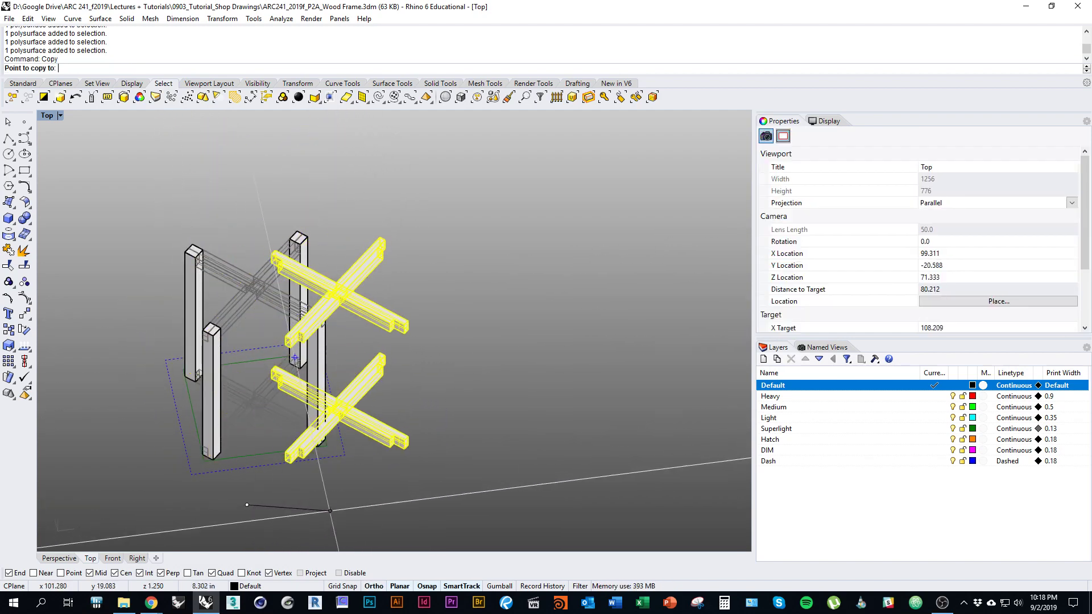
pyautogui.press('Escape')
pyautogui.moveTo(387, 381); pyautogui.dragTo(475, 385, button='right')
pyautogui.press('Escape')
pyautogui.scroll(3, 289, 377)
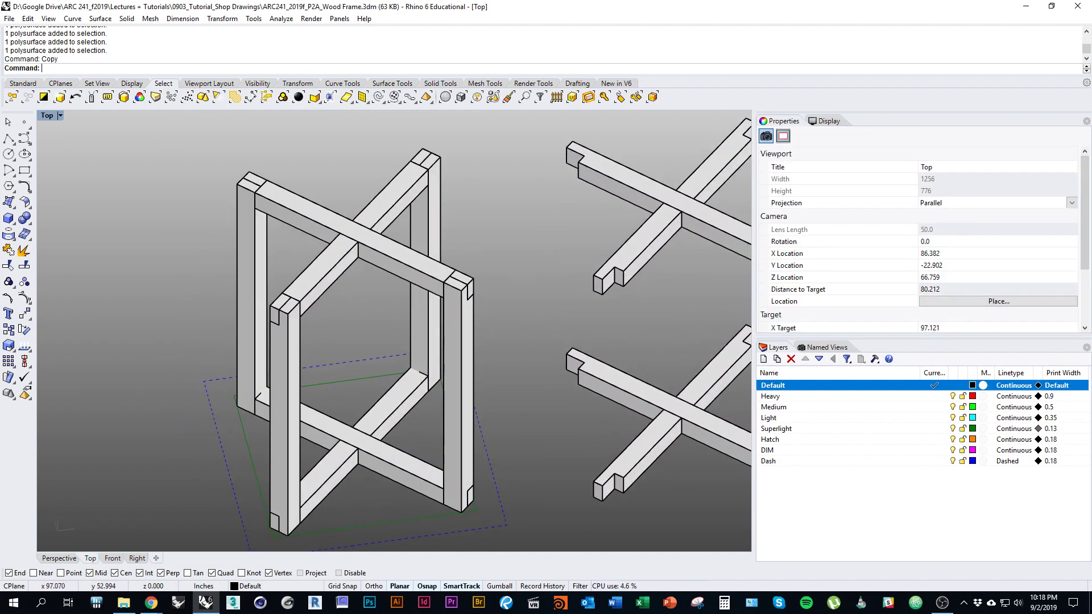
pyautogui.scroll(-2, 422, 394)
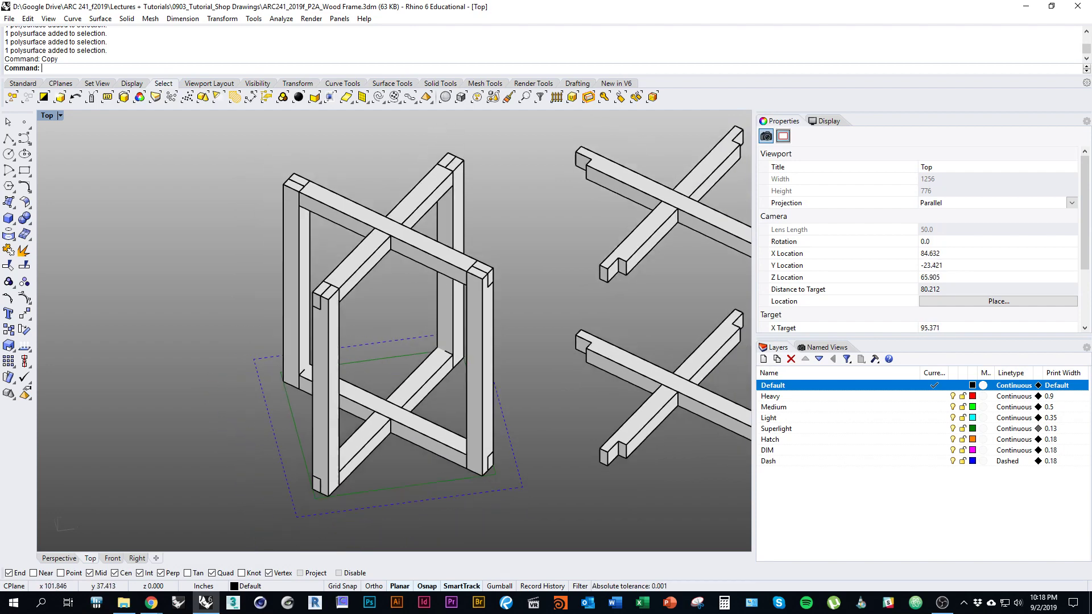
# Step: BooleanDifference the upper and lower rails out of the first pair of posts
pyautogui.write('BooleanDifference')
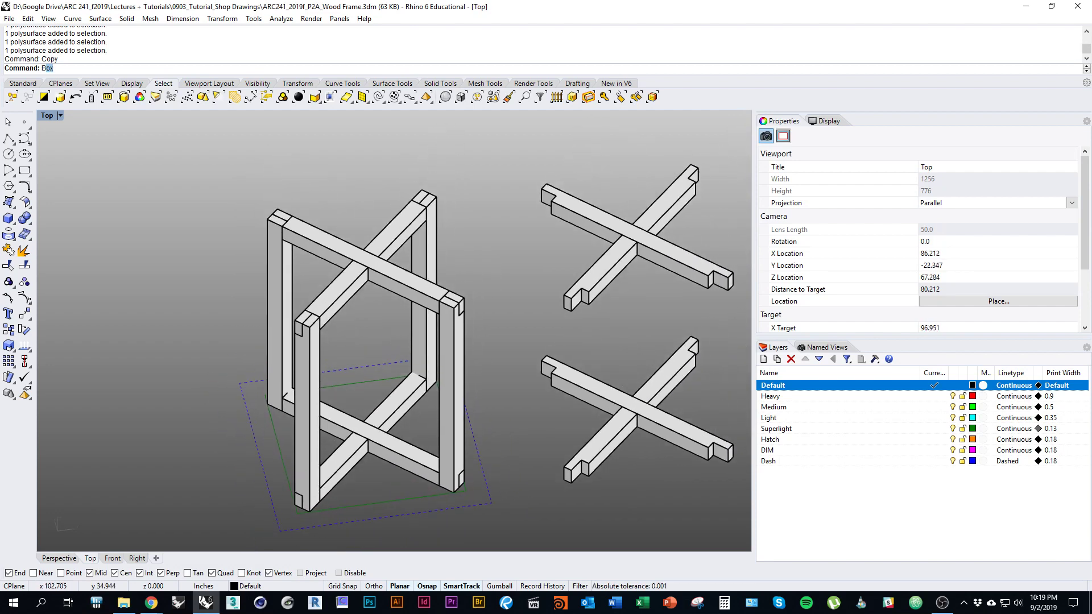
pyautogui.press('Return')
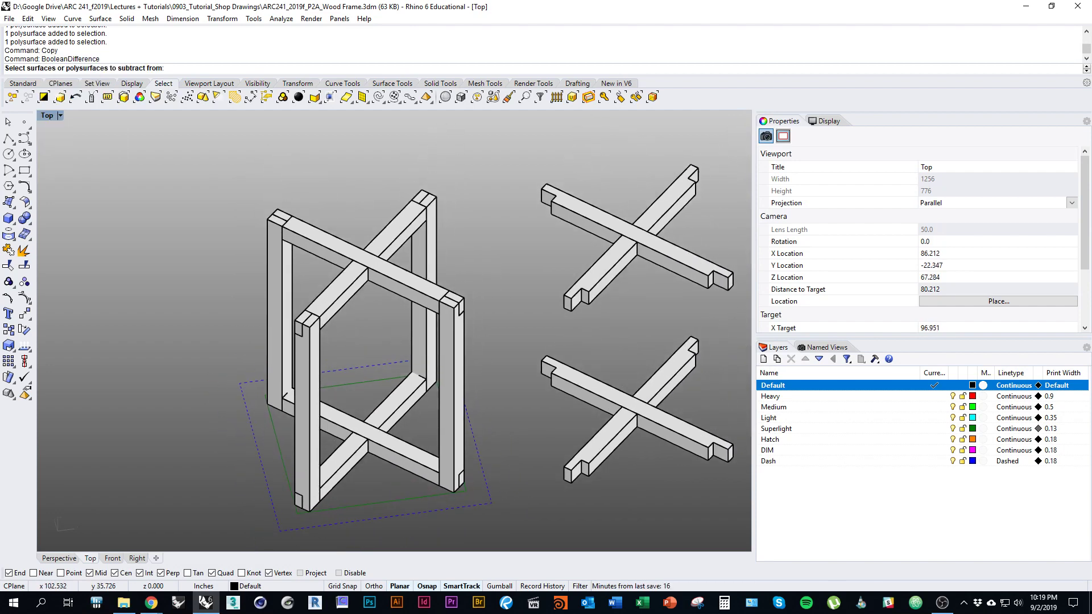
pyautogui.click(450, 411)
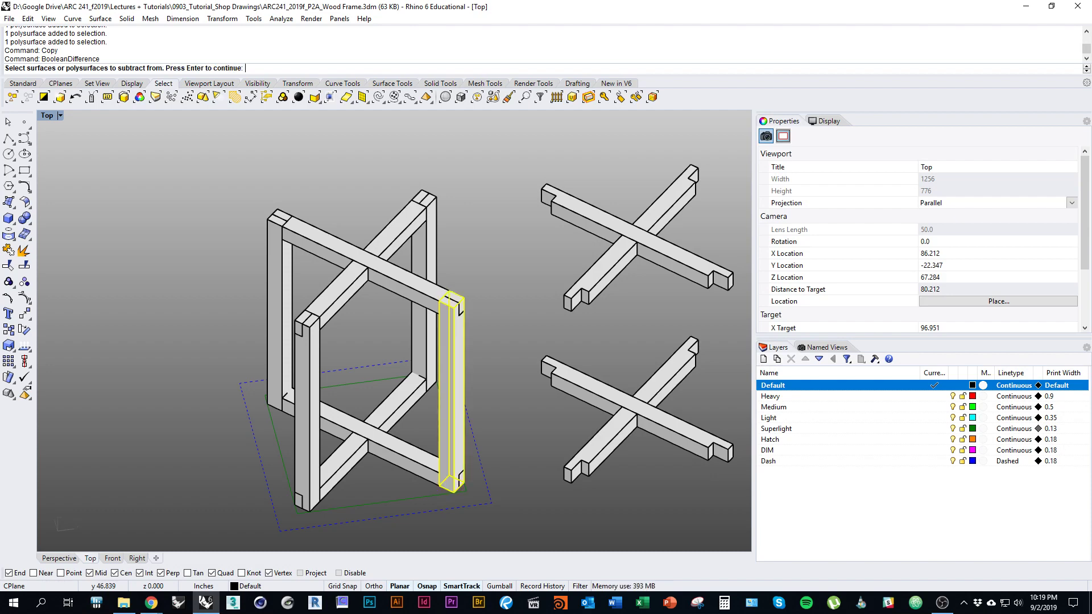
pyautogui.click(284, 301)
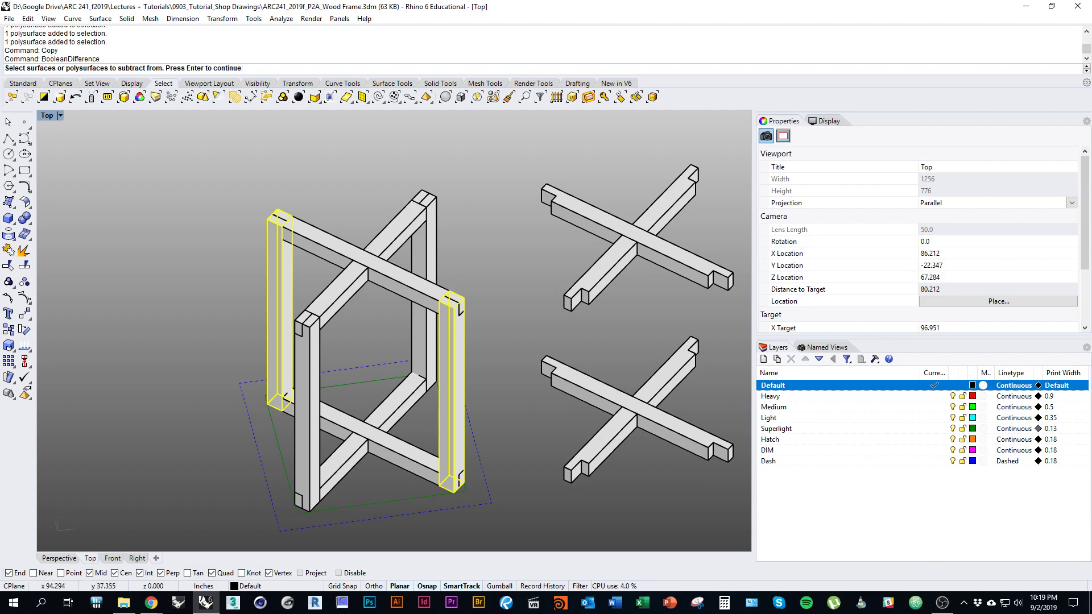
pyautogui.press('Return')
pyautogui.click(409, 450)
pyautogui.click(433, 299)
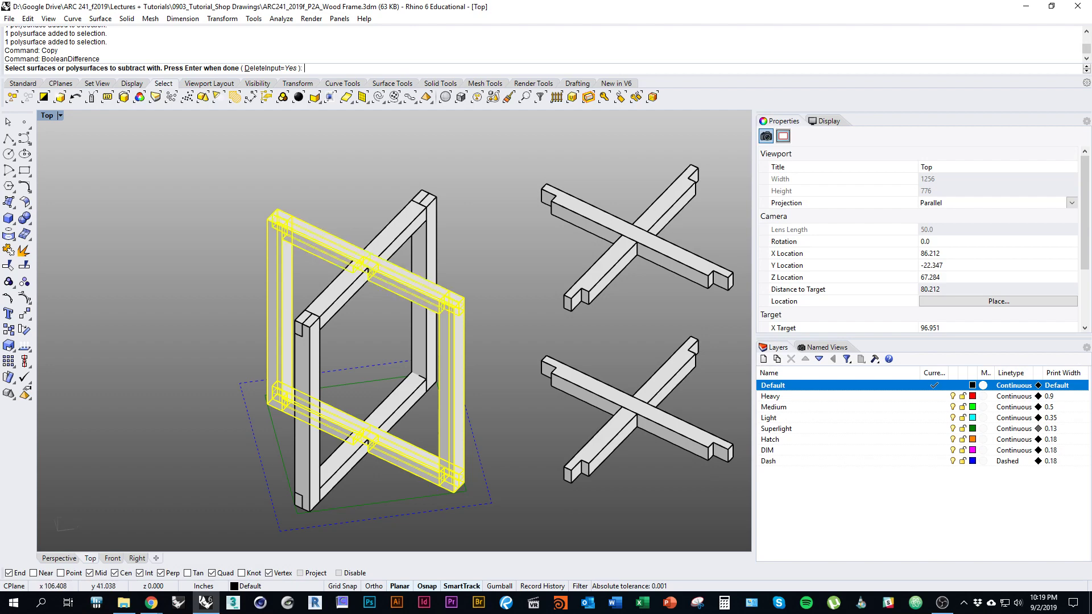
pyautogui.press('Return')
pyautogui.moveTo(453, 387)
pyautogui.mouseDown(button='right')
pyautogui.moveTo(307, 359)
pyautogui.moveTo(367, 373)
pyautogui.moveTo(382, 397)
pyautogui.moveTo(432, 388)
pyautogui.mouseUp(button='right')
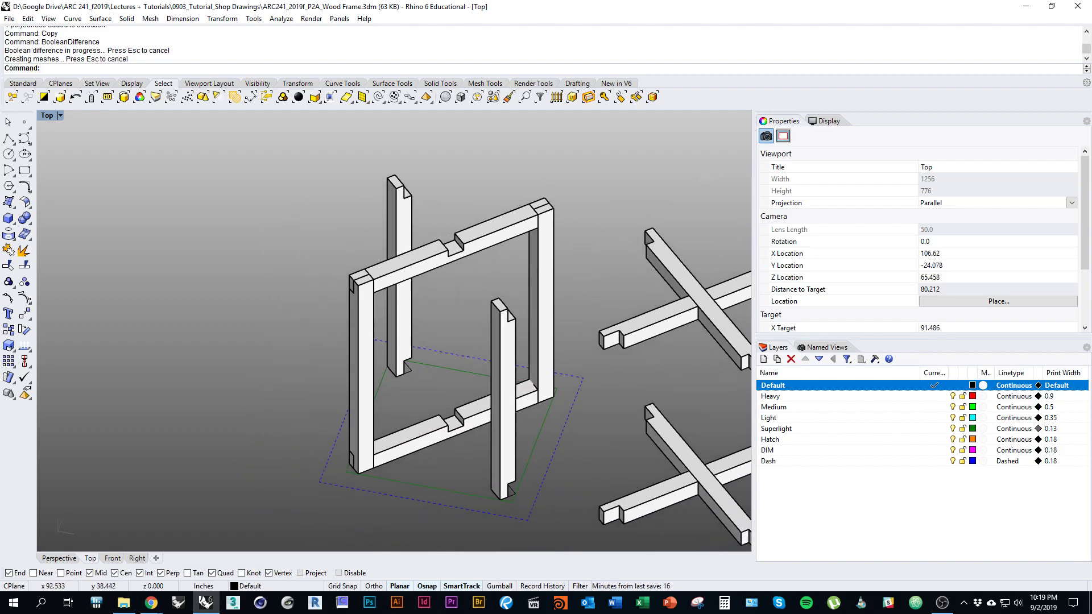
# Step: Cut the rails from the second post pair, then window-select both rail crosses
pyautogui.write('BooleanDifference')
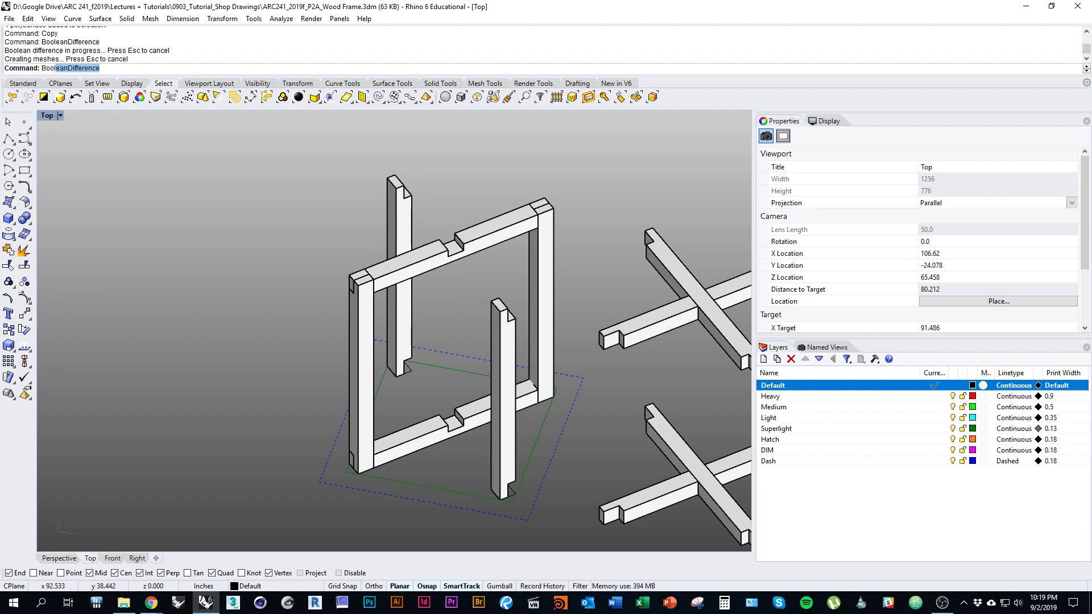
pyautogui.press('Return')
pyautogui.click(361, 370)
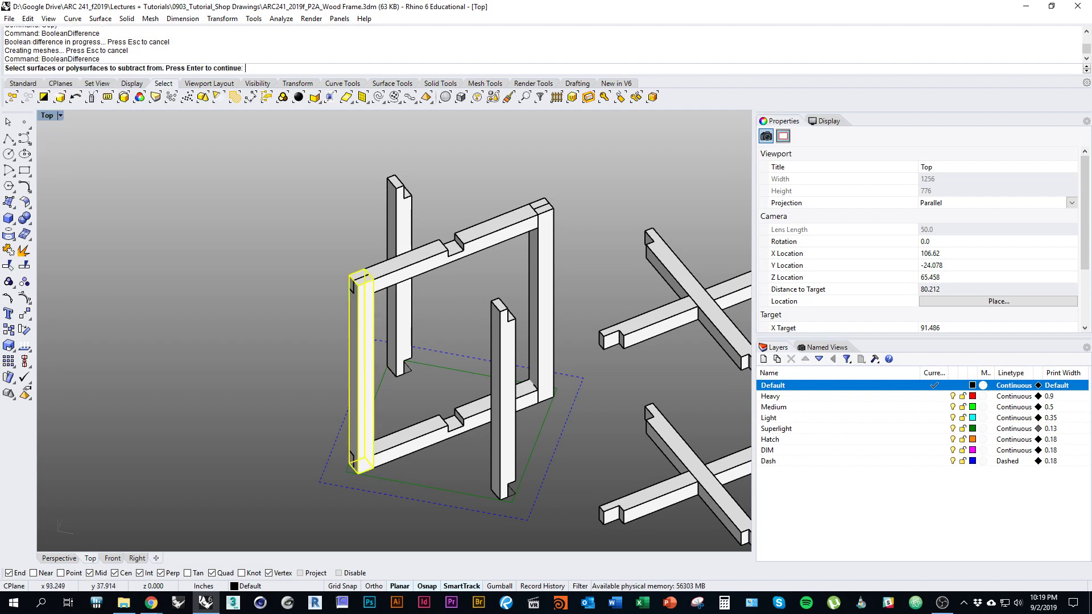
pyautogui.click(544, 302)
pyautogui.press('Return')
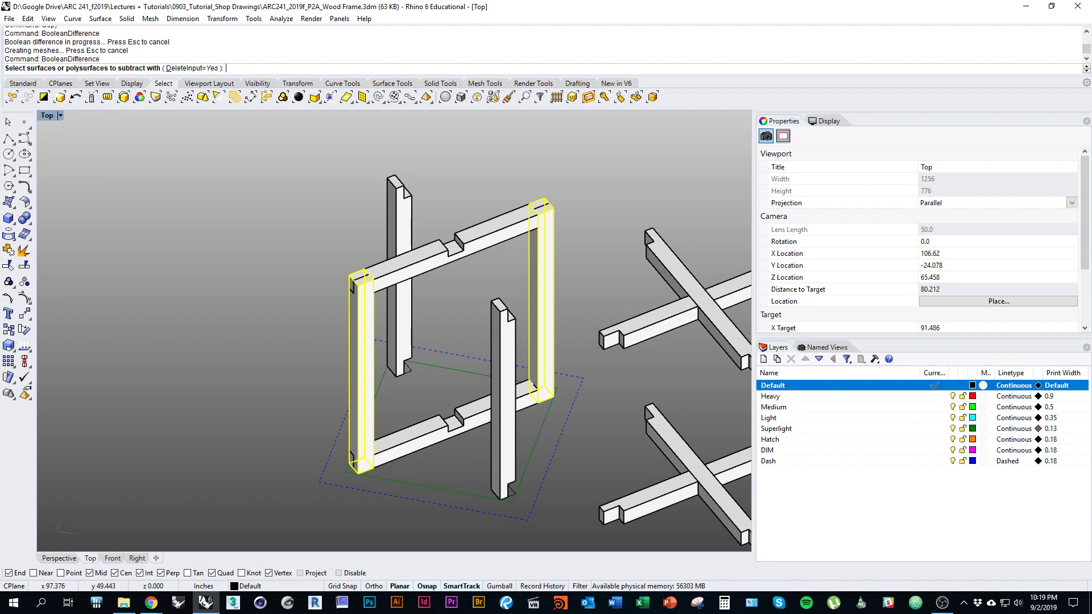
pyautogui.click(489, 231)
pyautogui.click(427, 438)
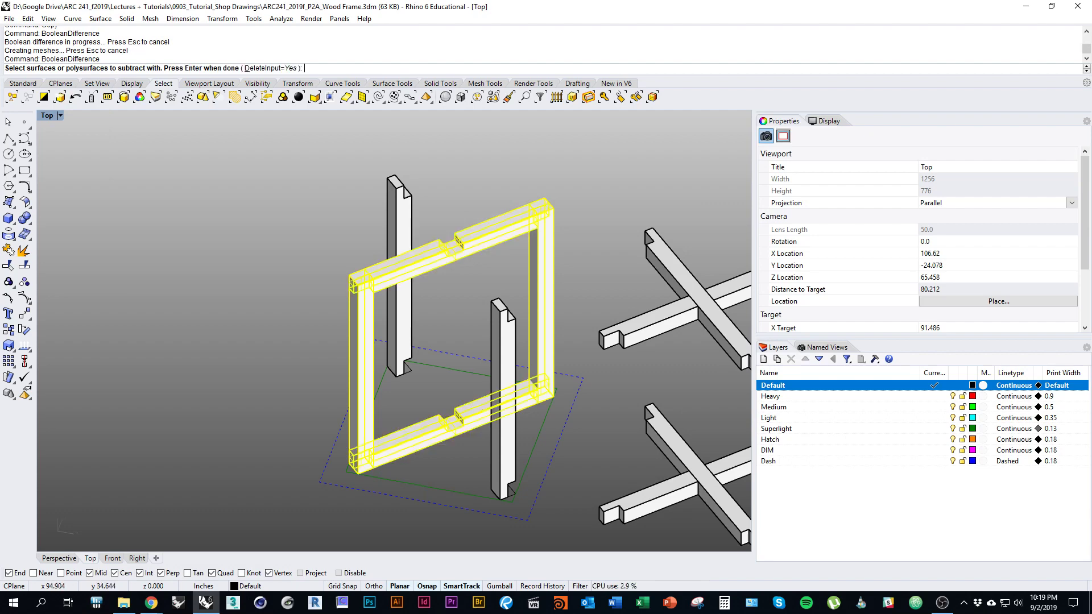
pyautogui.press('Return')
pyautogui.scroll(-5, 394, 330)
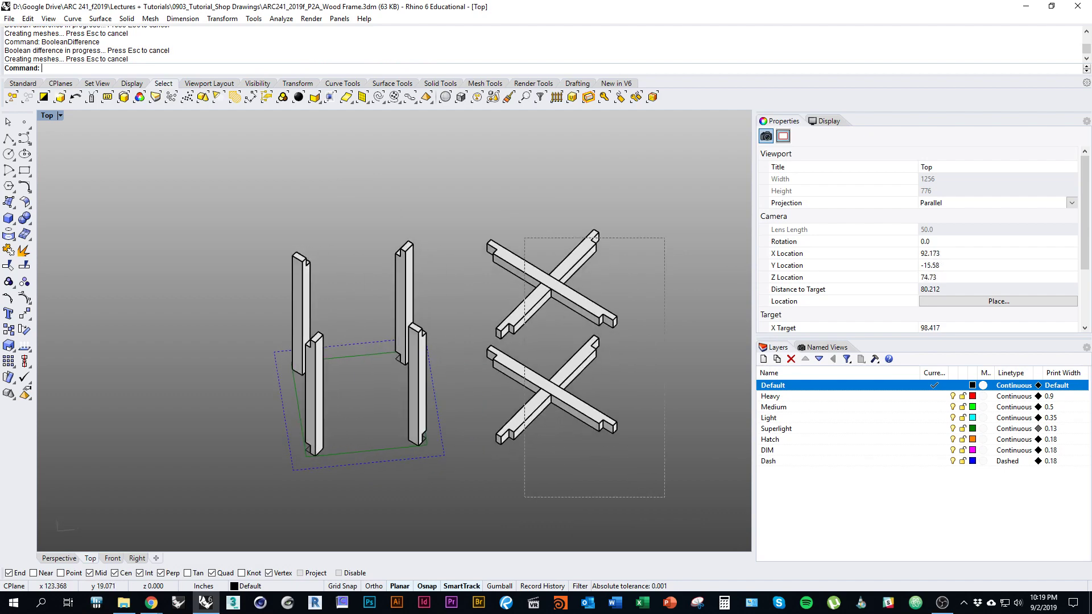
pyautogui.moveTo(663, 446); pyautogui.dragTo(500, 223)
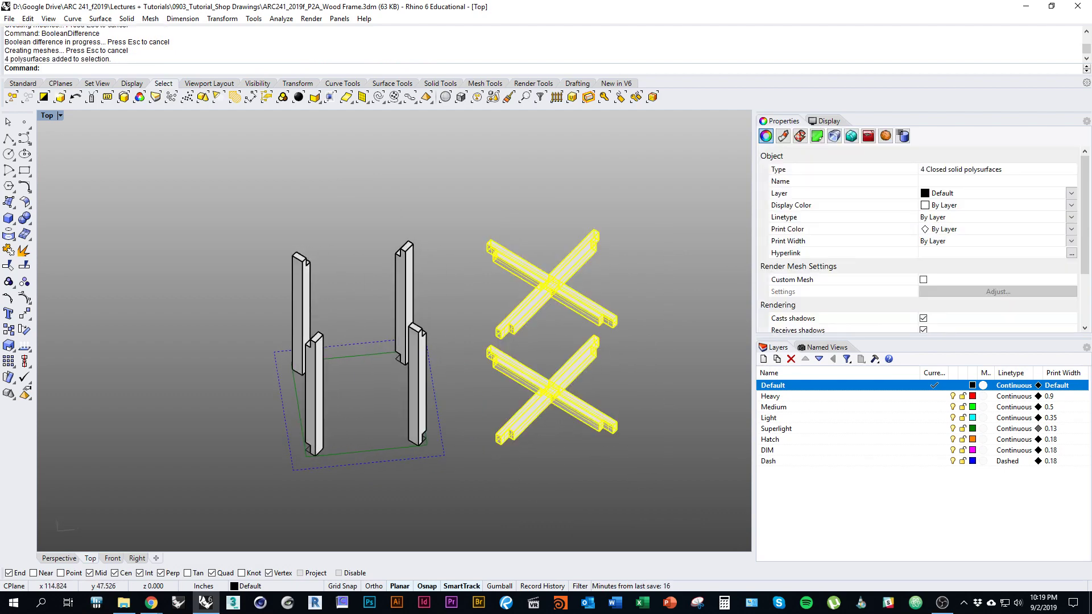
# Step: Move both rail crosses from a cross arm end onto the post tops
pyautogui.write('Move')
pyautogui.press('Return')
pyautogui.scroll(4, 555, 297)
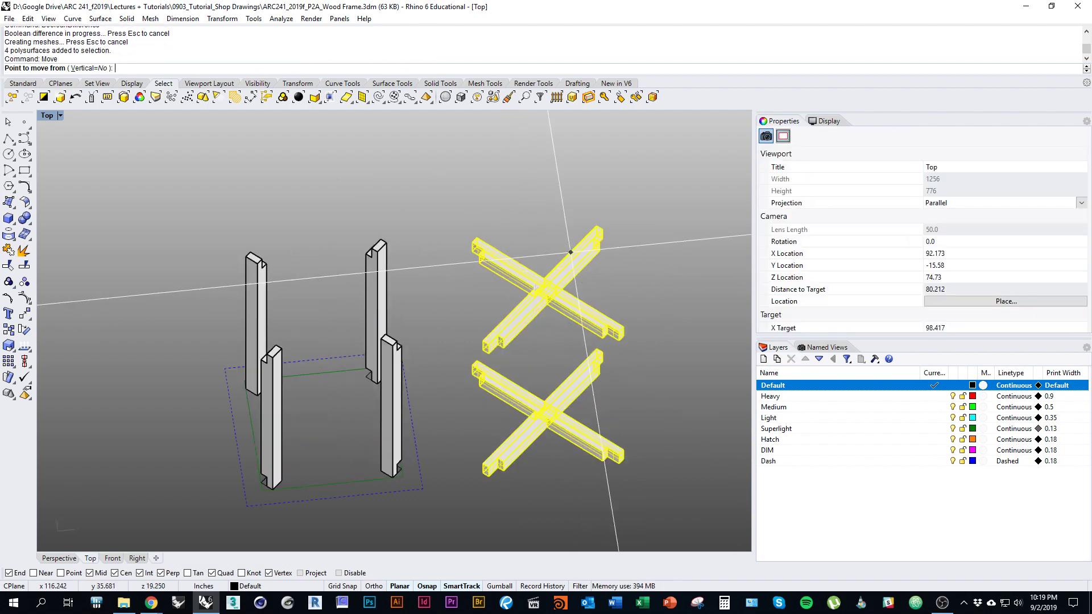
pyautogui.click(624, 212)
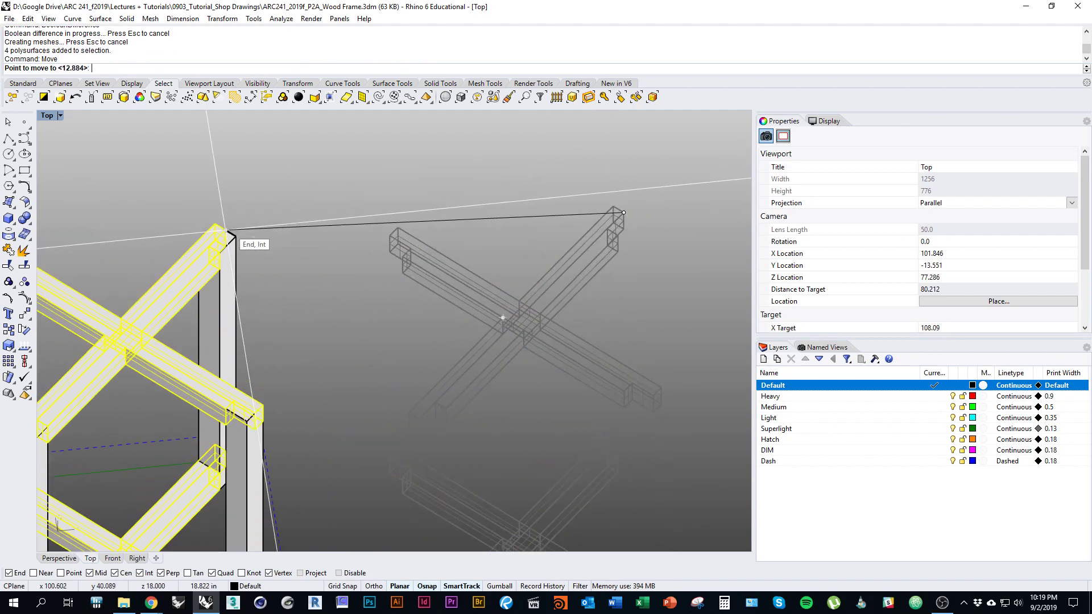
pyautogui.click(236, 238)
pyautogui.scroll(-5, 401, 278)
pyautogui.moveTo(401, 277); pyautogui.dragTo(406, 214, button='right')
pyautogui.moveTo(392, 434)
pyautogui.mouseDown(button='right')
pyautogui.moveTo(525, 427)
pyautogui.moveTo(624, 396)
pyautogui.moveTo(554, 435)
pyautogui.moveTo(469, 419)
pyautogui.mouseUp(button='right')
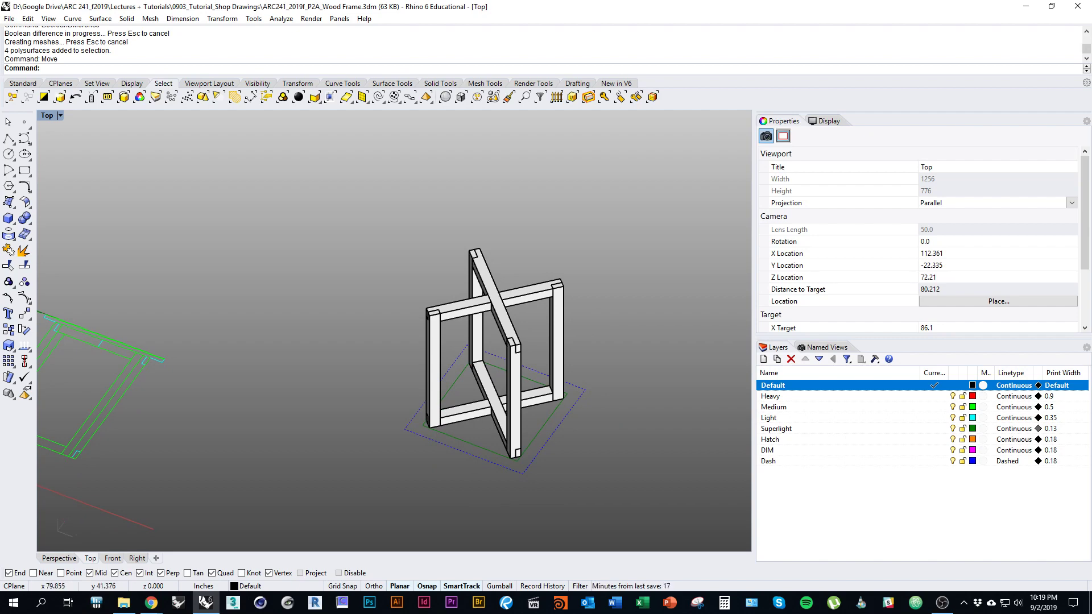
pyautogui.moveTo(367, 314); pyautogui.dragTo(556, 369, button='right')
pyautogui.scroll(-3, 487, 345)
pyautogui.moveTo(509, 407); pyautogui.dragTo(535, 415, button='right')
pyautogui.hotkey('alt', 'Tab')
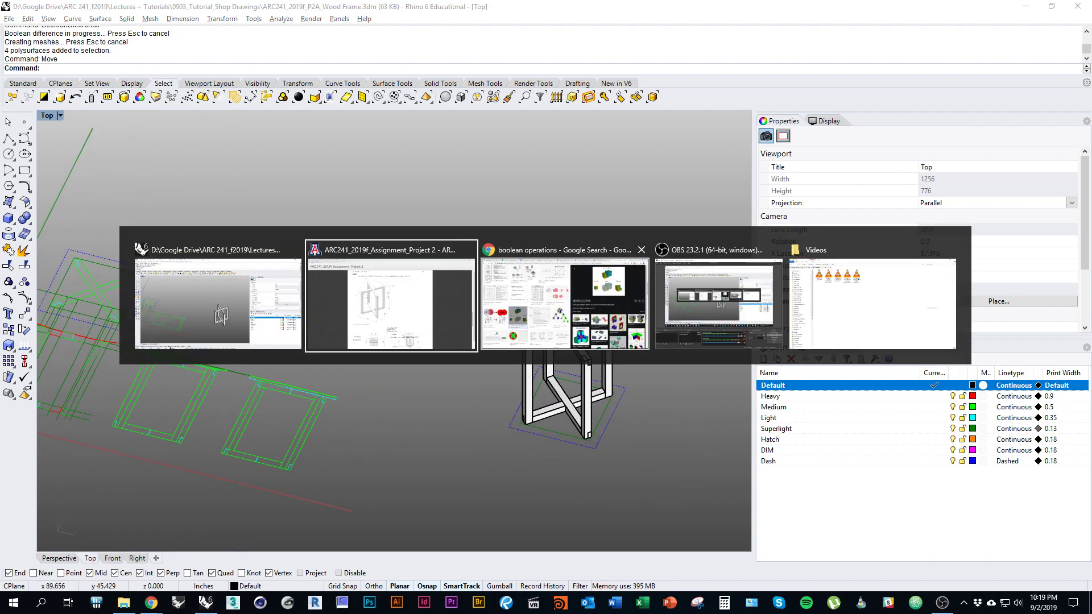
pyautogui.scroll(10, 537, 333)
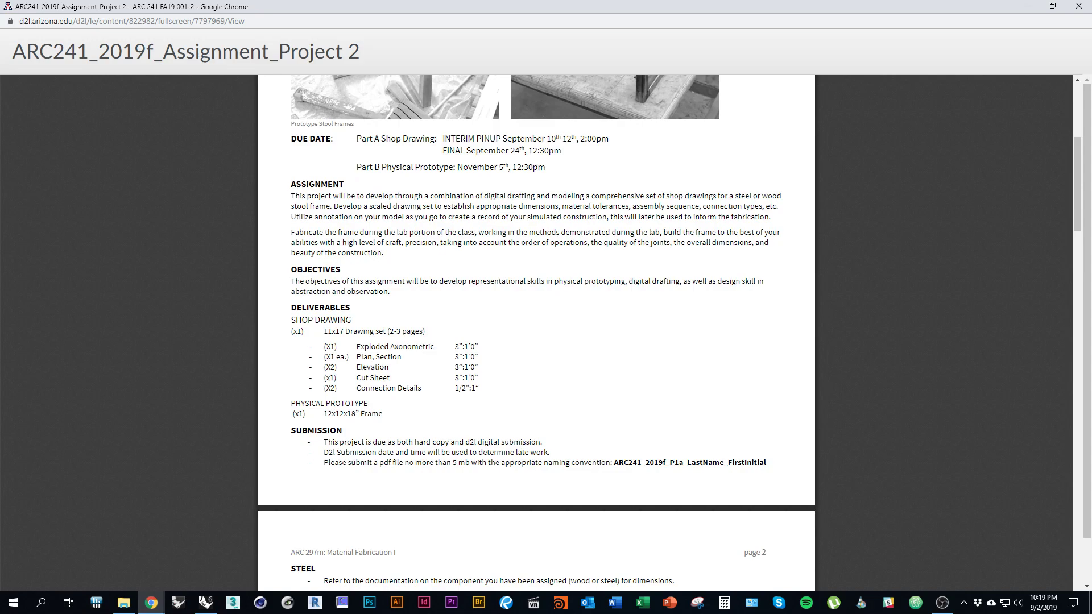
pyautogui.scroll(3, 536, 332)
pyautogui.scroll(-20, 536, 333)
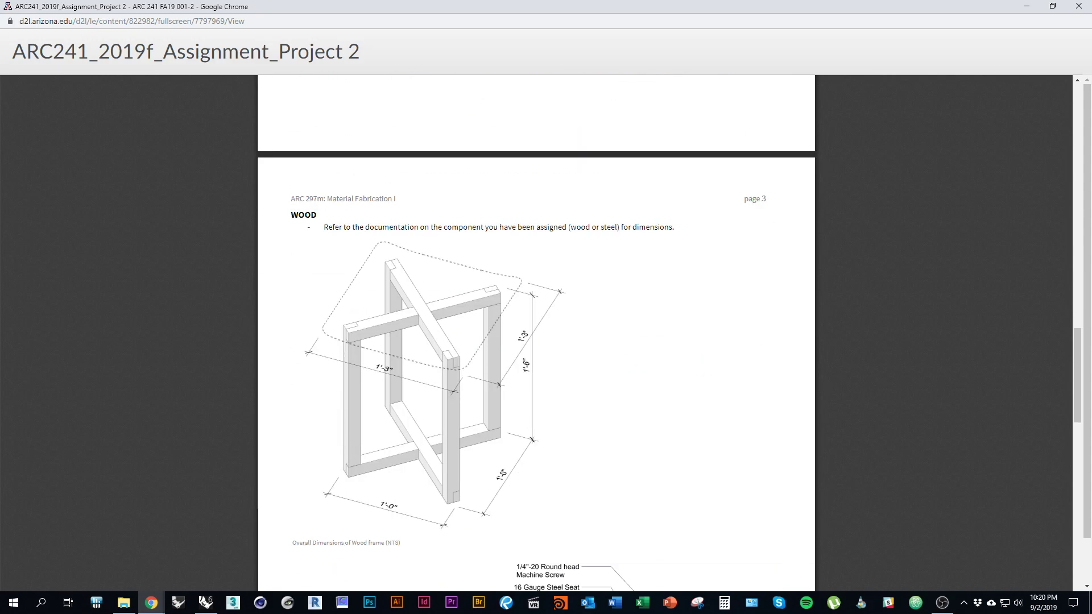
pyautogui.hotkey('alt', 'Tab')
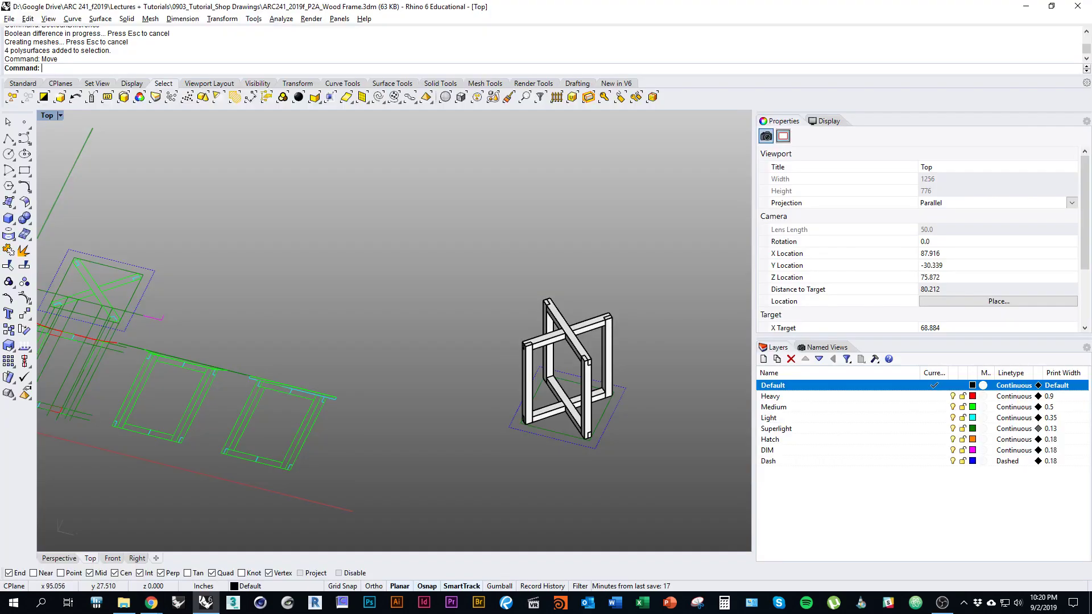
pyautogui.moveTo(394, 331); pyautogui.dragTo(347, 341, button='right')
pyautogui.scroll(3, 569, 375)
pyautogui.scroll(2, 520, 378)
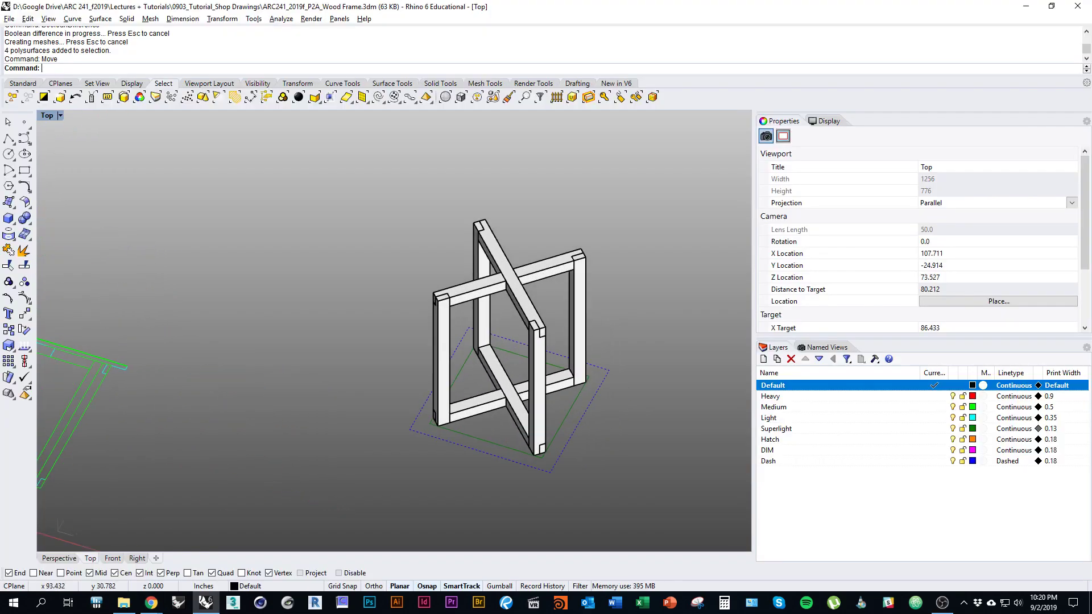
pyautogui.moveTo(539, 274); pyautogui.dragTo(485, 300, button='right')
pyautogui.moveTo(498, 373)
pyautogui.keyDown('ctrl'); pyautogui.keyDown('shift'); pyautogui.mouseDown(button='right')
pyautogui.moveTo(514, 375)
pyautogui.moveTo(478, 366)
pyautogui.mouseUp(button='right'); pyautogui.keyUp('shift'); pyautogui.keyUp('ctrl')
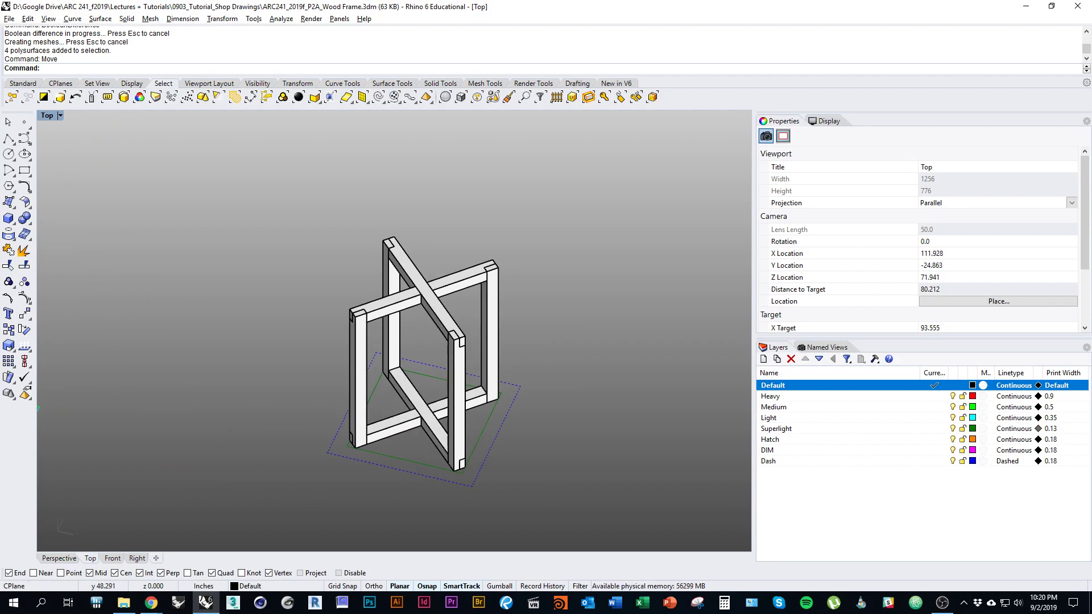
pyautogui.moveTo(452, 321)
pyautogui.mouseDown(button='right')
pyautogui.moveTo(456, 349)
pyautogui.moveTo(443, 337)
pyautogui.mouseUp(button='right')
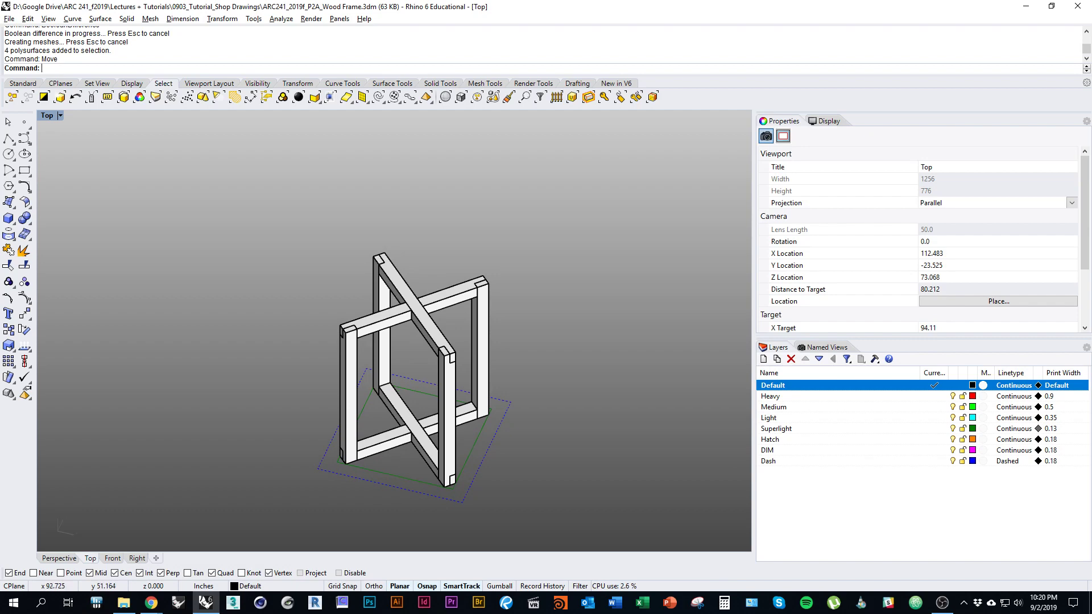
pyautogui.moveTo(446, 320); pyautogui.dragTo(438, 339, button='right')
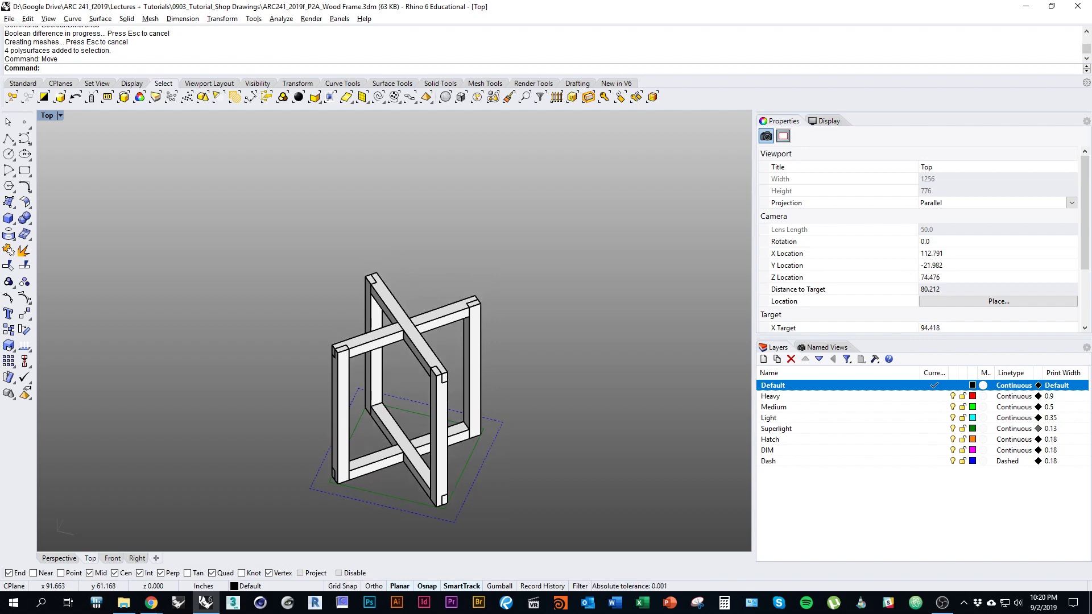
pyautogui.moveTo(482, 378); pyautogui.dragTo(508, 356, button='right')
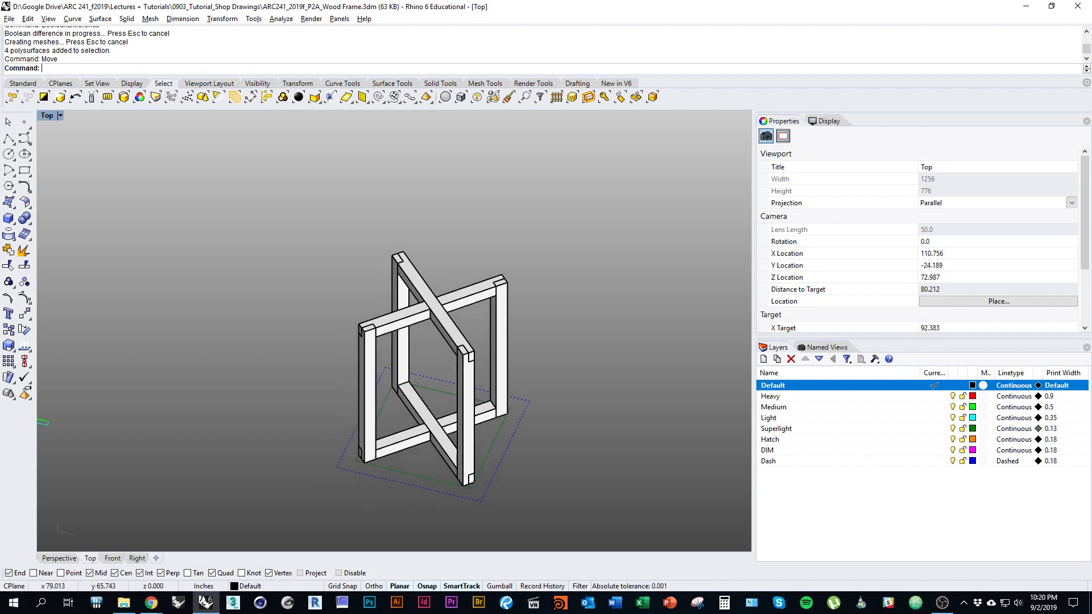
pyautogui.moveTo(349, 425); pyautogui.dragTo(379, 413, button='right')
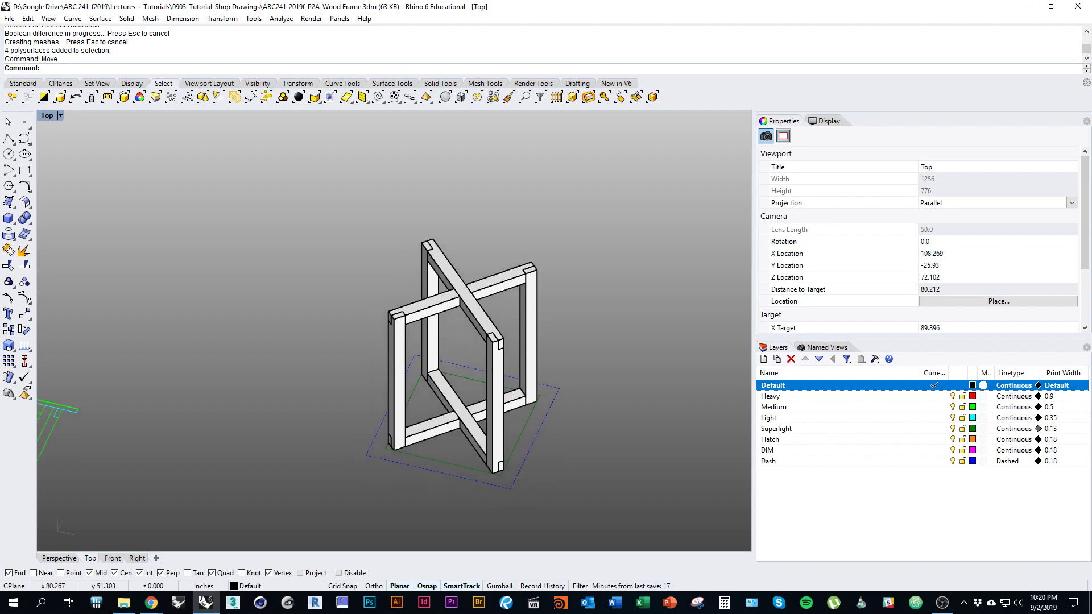
pyautogui.moveTo(375, 277); pyautogui.dragTo(389, 317, button='right')
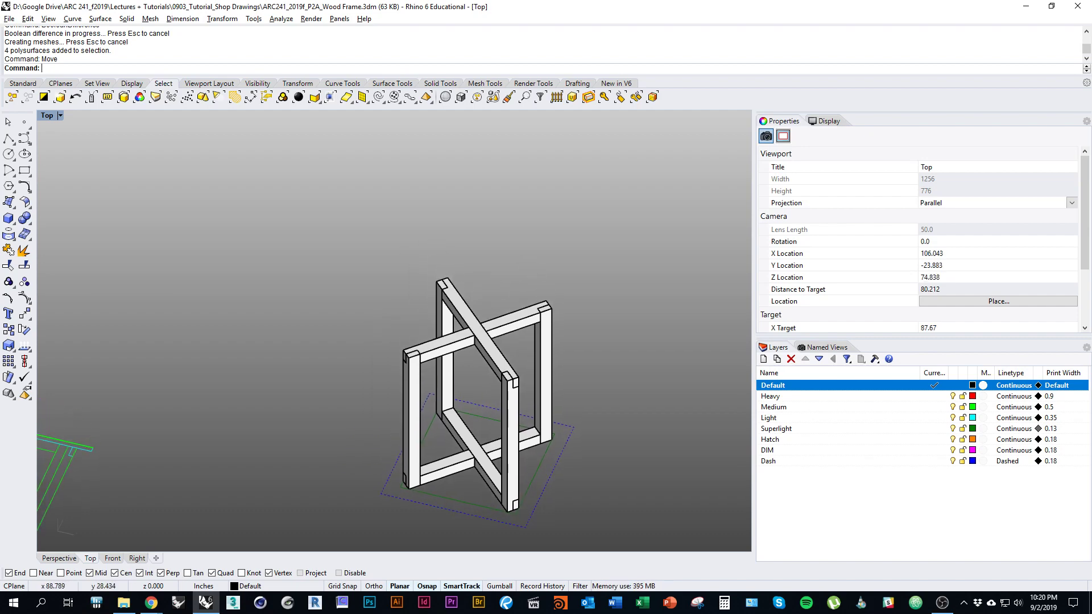
pyautogui.moveTo(502, 402)
pyautogui.mouseDown(button='right')
pyautogui.moveTo(468, 384)
pyautogui.moveTo(500, 389)
pyautogui.mouseUp(button='right')
pyautogui.scroll(-3, 467, 384)
pyautogui.hotkey('alt', 'Tab')
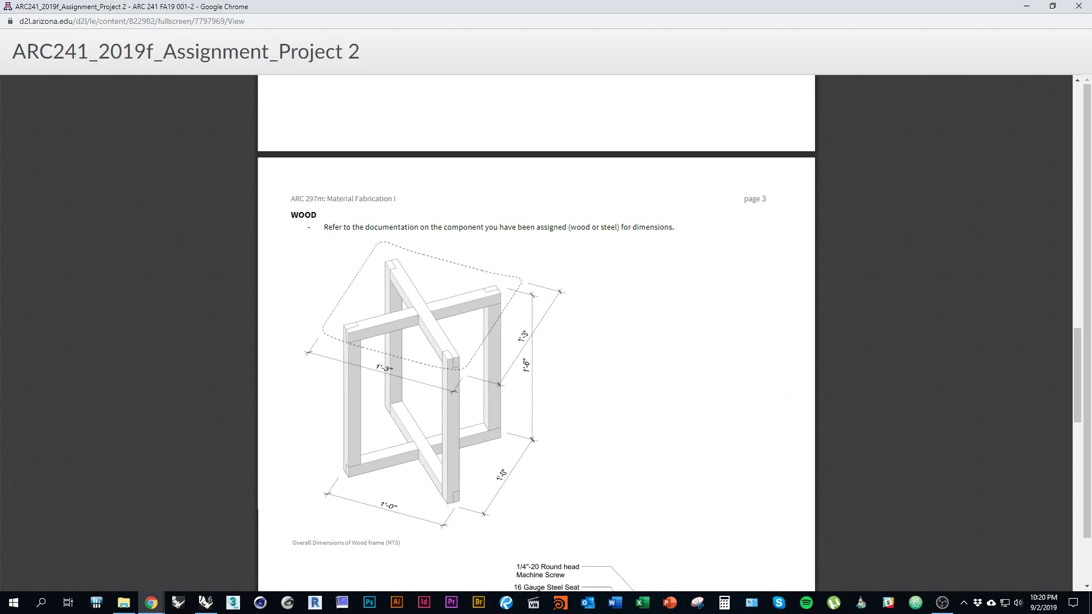
pyautogui.scroll(15, 537, 333)
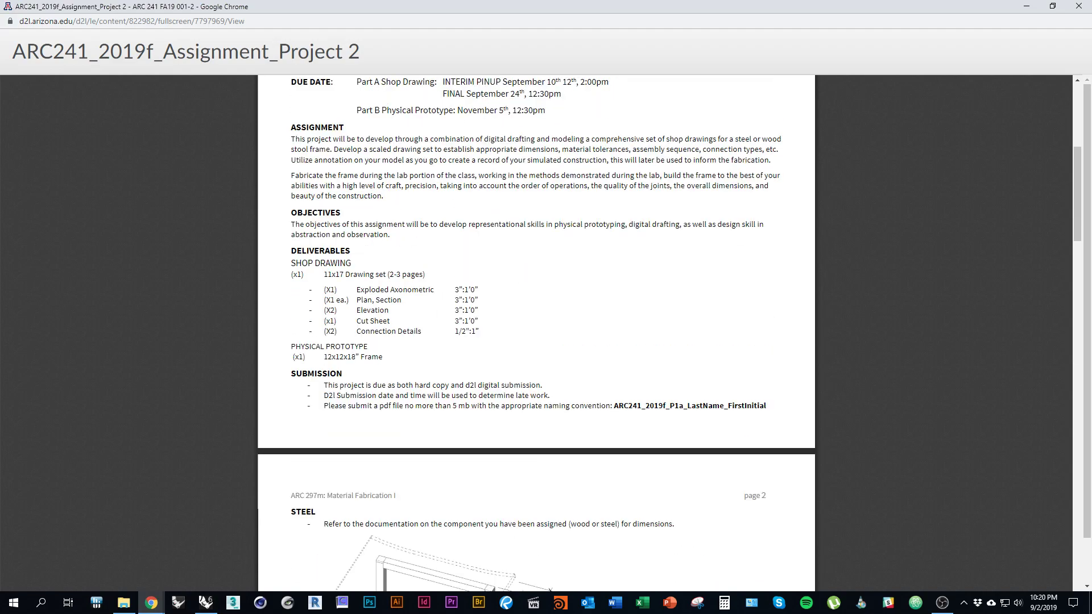
pyautogui.hotkey('alt', 'Tab')
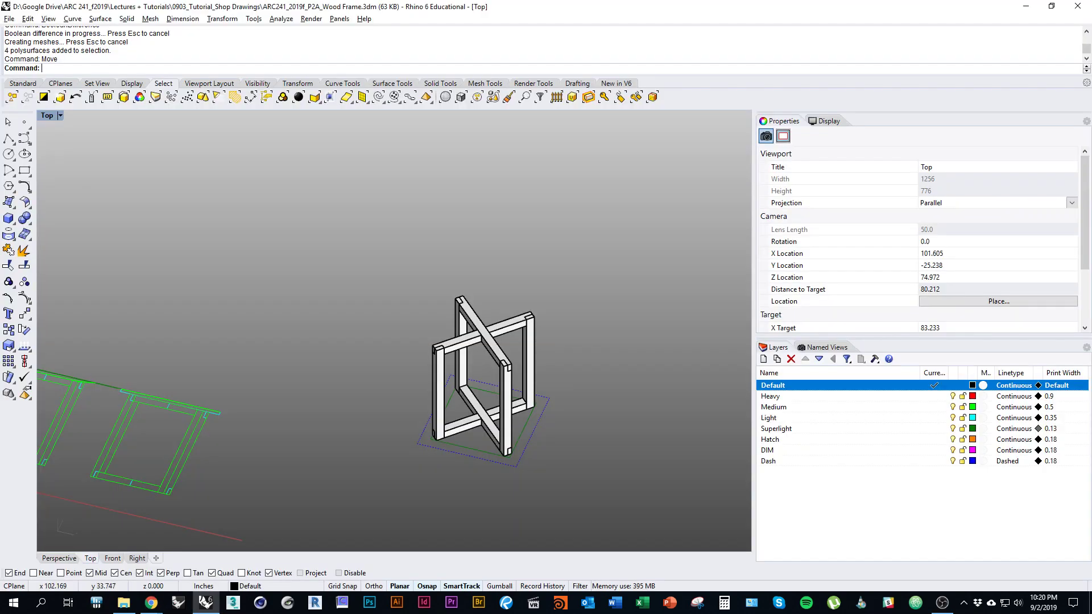
# Step: Recentre the view on the reassembled frame, checking the two crossing top rails
pyautogui.moveTo(603, 397); pyautogui.dragTo(544, 395, button='right')
pyautogui.scroll(1, 544, 395)
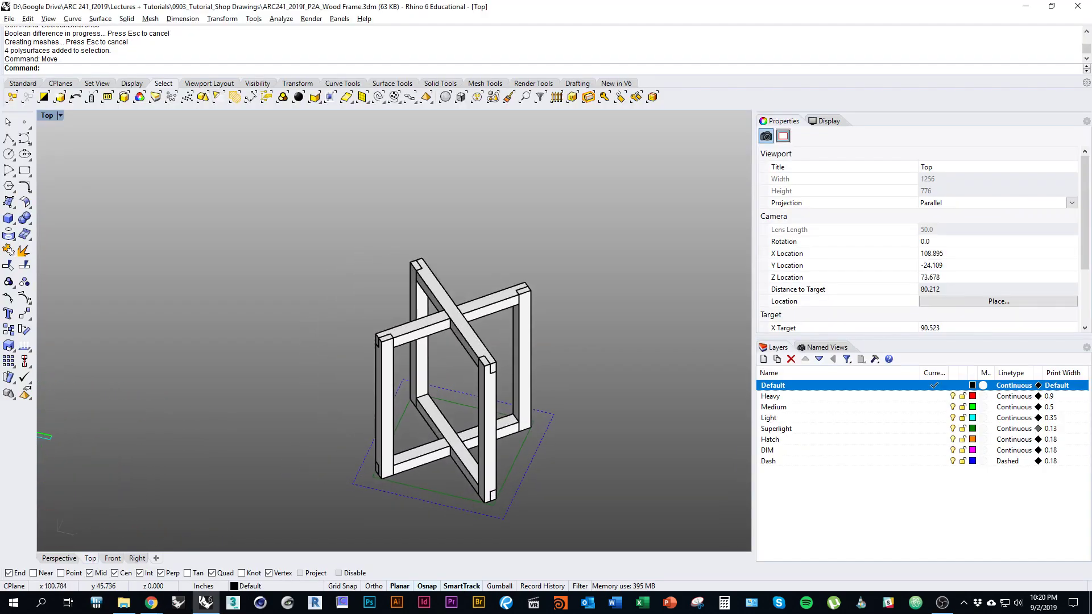
pyautogui.click(434, 287)
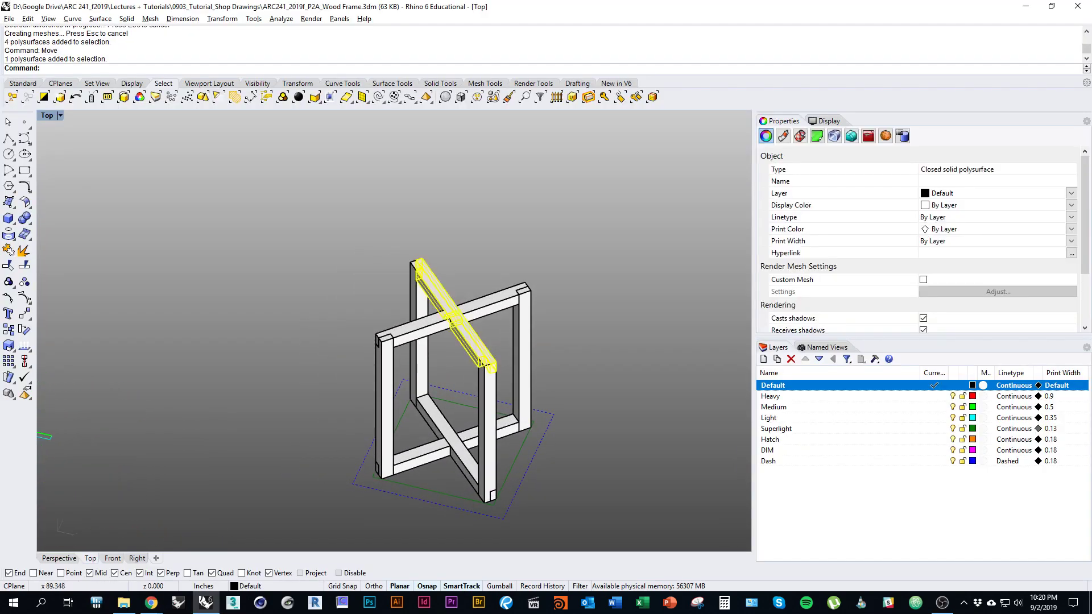
pyautogui.keyDown('shift'); pyautogui.click(410, 329); pyautogui.keyUp('shift')
pyautogui.moveTo(449, 352); pyautogui.dragTo(409, 365, button='right')
pyautogui.press('Escape')
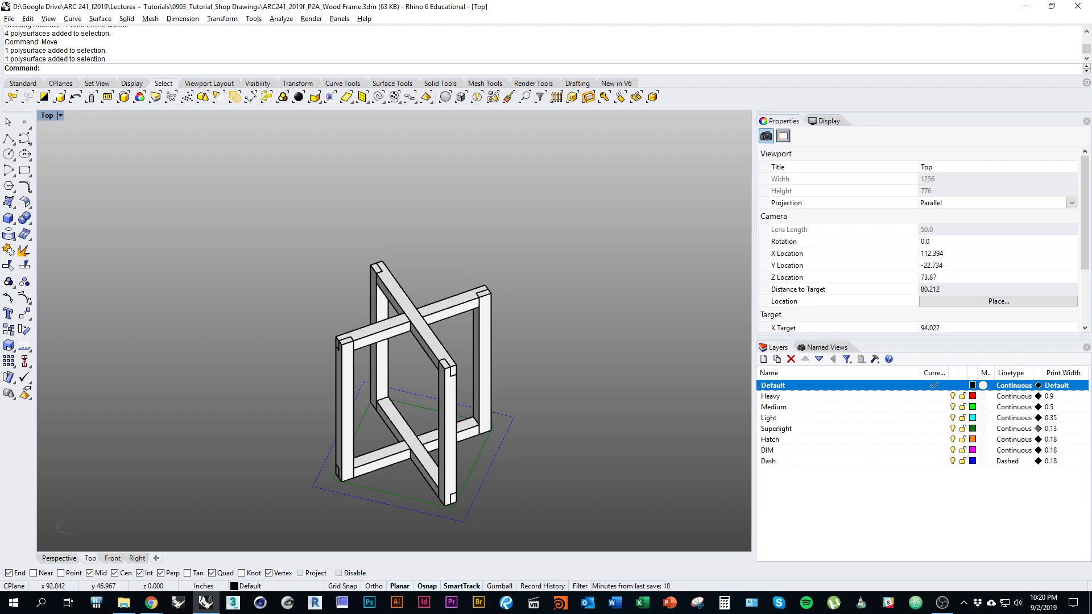
pyautogui.moveTo(421, 367); pyautogui.dragTo(408, 329, button='right')
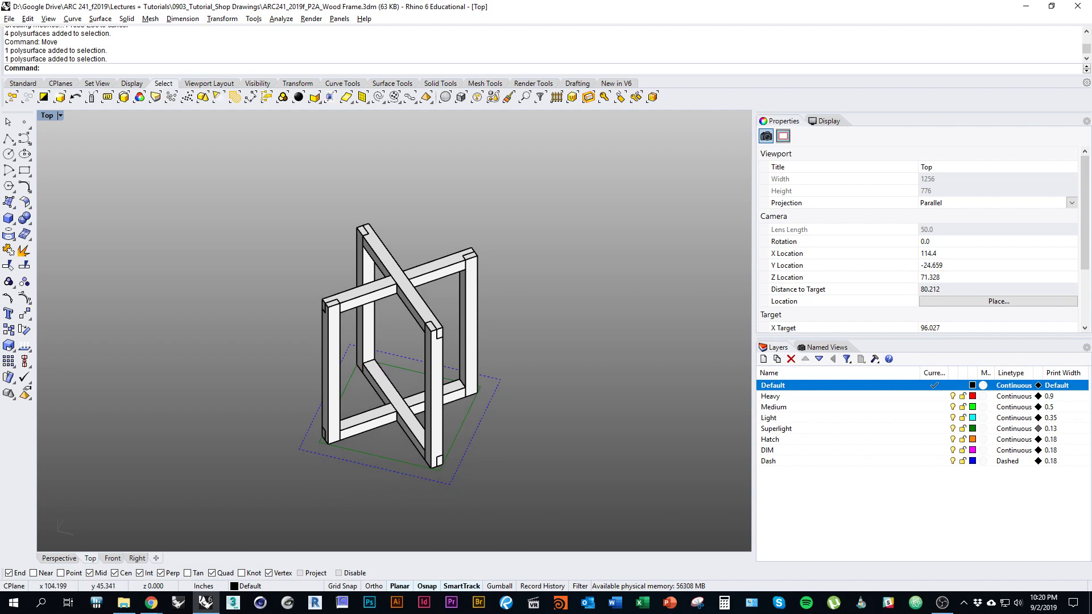
# Step: Open the Named Views panel with NamedView
pyautogui.write('NamedView')
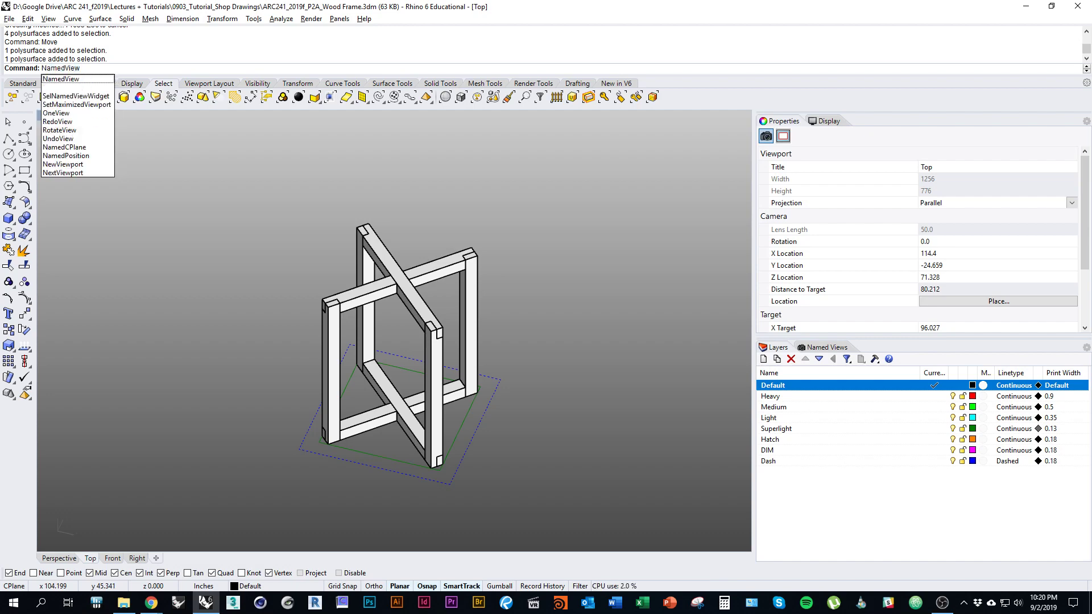
pyautogui.press('Return')
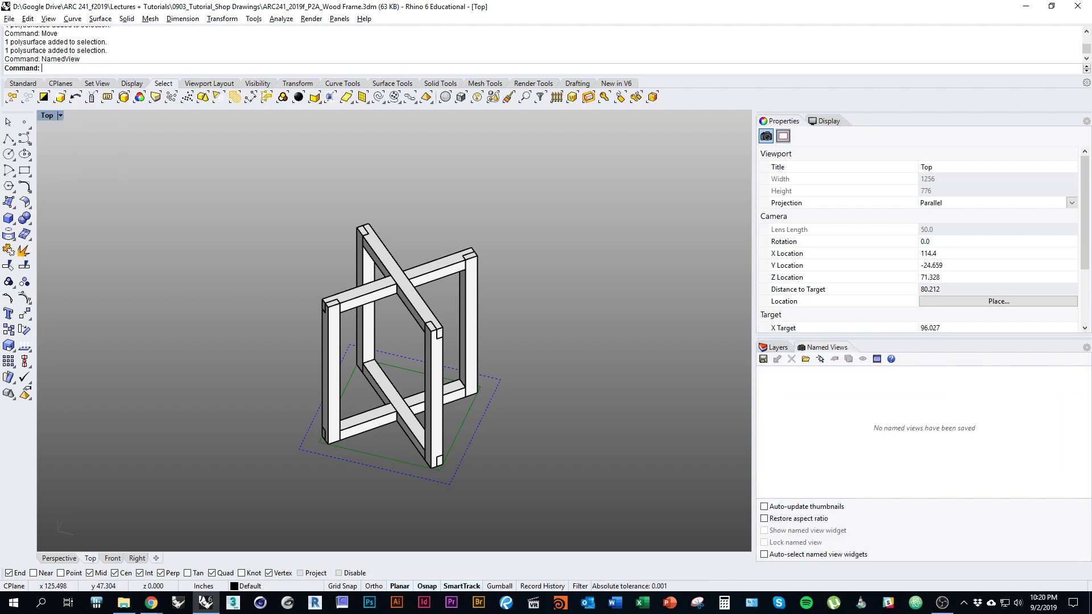
pyautogui.press('Left')
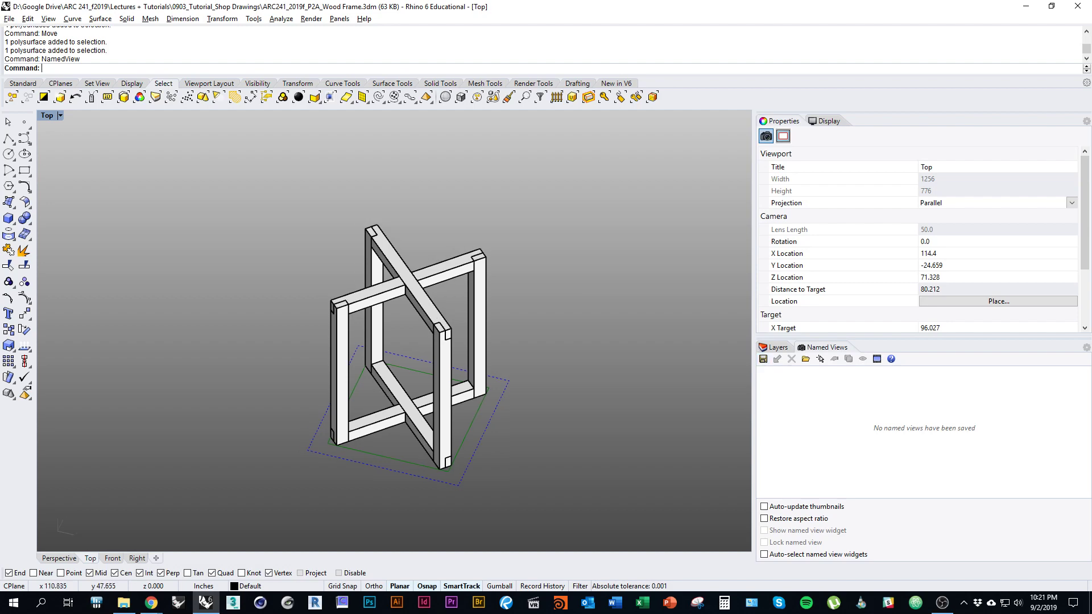
pyautogui.press('Right')
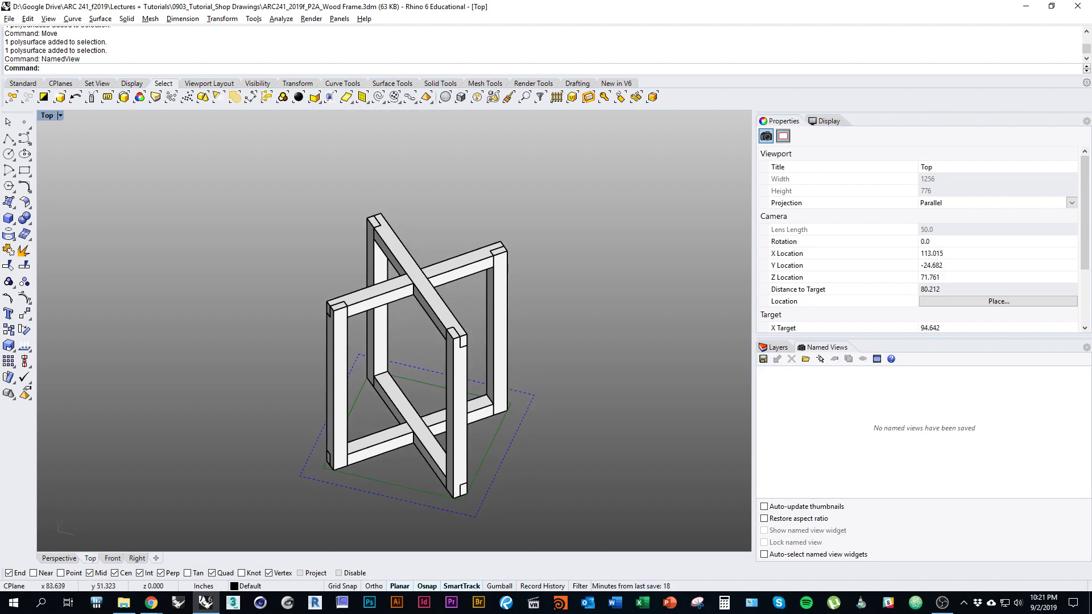
pyautogui.press('Right')
pyautogui.press('Right')
pyautogui.press('Right')
pyautogui.press('Right')
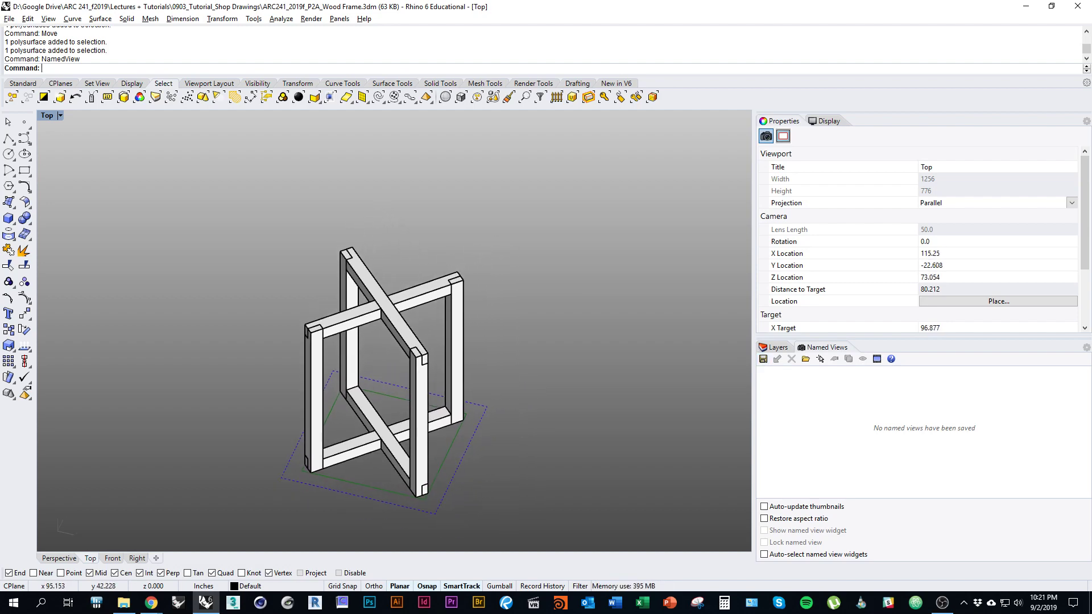
pyautogui.press('Right')
pyautogui.press('Right')
pyautogui.press('Right')
pyautogui.press('Right')
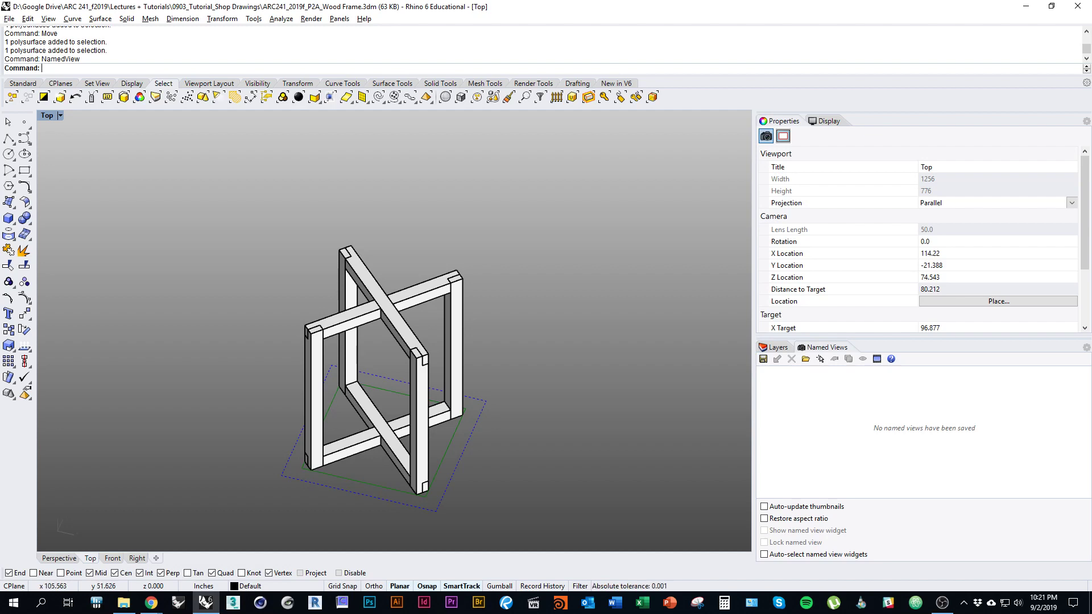
pyautogui.press('Left')
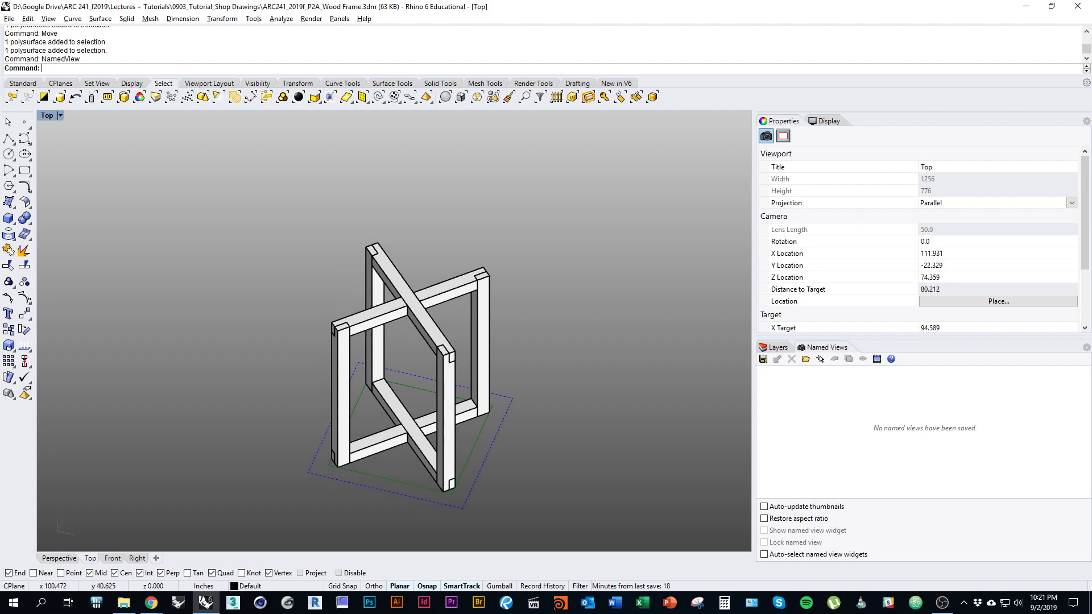
# Step: Orbit the stool frame to a three-quarter axonometric angle
pyautogui.keyDown('ctrl'); pyautogui.keyDown('shift'); pyautogui.moveTo(536, 294); pyautogui.dragTo(563, 322, button='right'); pyautogui.keyUp('shift'); pyautogui.keyUp('ctrl')
pyautogui.keyDown('ctrl'); pyautogui.keyDown('shift'); pyautogui.moveTo(563, 322); pyautogui.dragTo(591, 290, button='right'); pyautogui.keyUp('shift'); pyautogui.keyUp('ctrl')
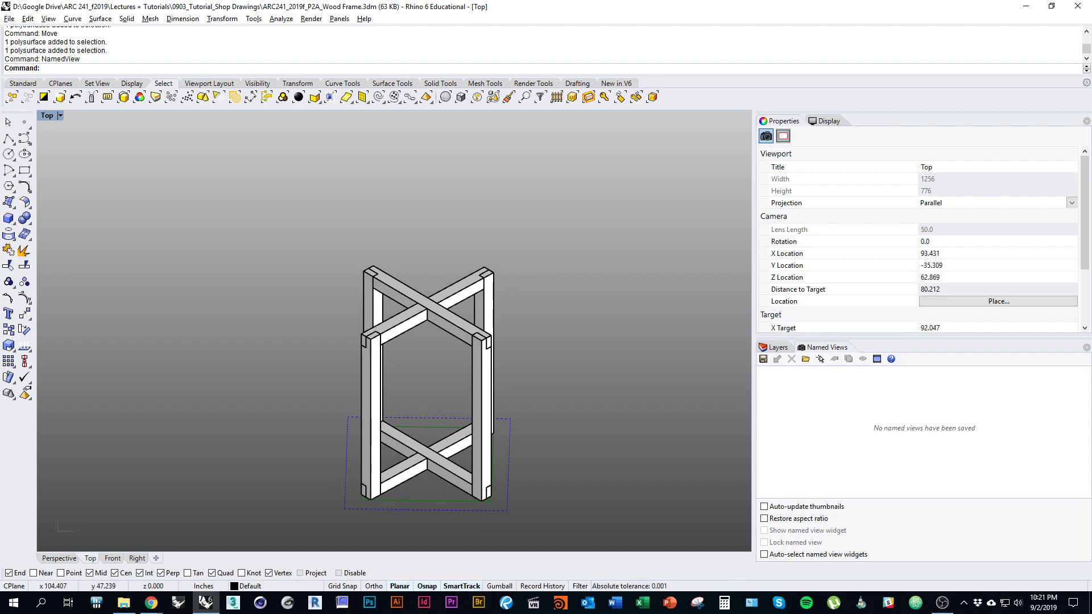
pyautogui.keyDown('ctrl'); pyautogui.keyDown('shift'); pyautogui.moveTo(623, 348); pyautogui.dragTo(561, 366, button='right'); pyautogui.keyUp('shift'); pyautogui.keyUp('ctrl')
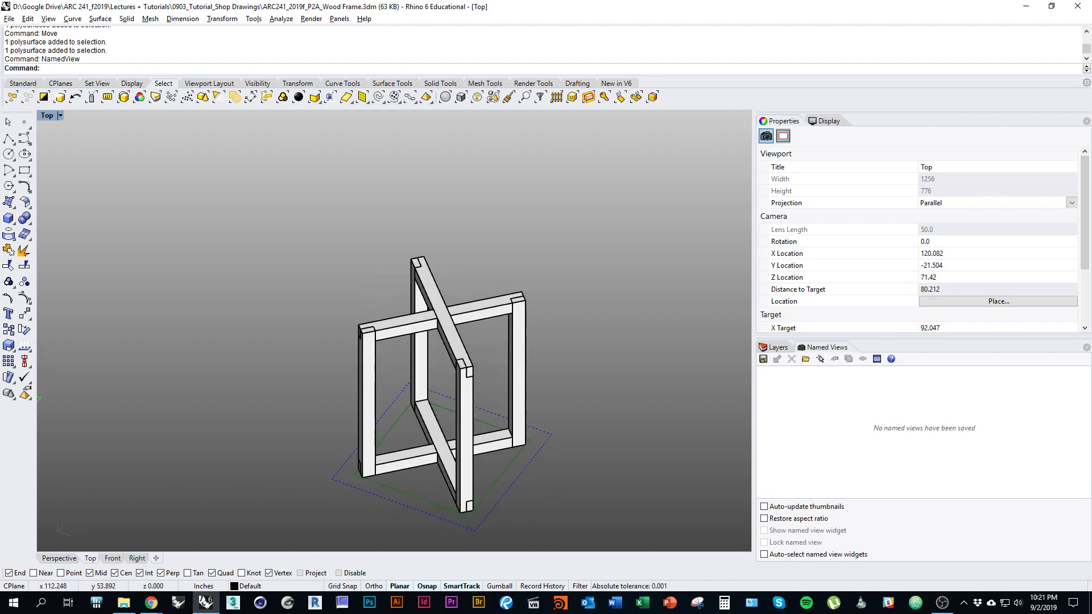
pyautogui.scroll(3, 418, 322)
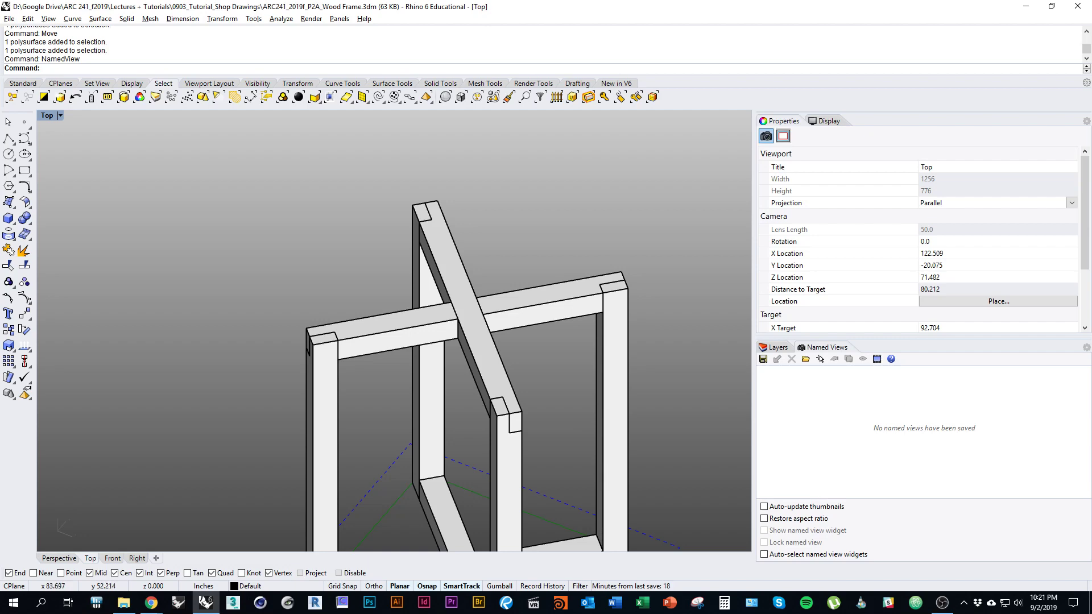
pyautogui.moveTo(442, 300)
pyautogui.keyDown('ctrl'); pyautogui.keyDown('shift'); pyautogui.mouseDown(button='right')
pyautogui.moveTo(426, 303)
pyautogui.moveTo(449, 313)
pyautogui.mouseUp(button='right'); pyautogui.keyUp('shift'); pyautogui.keyUp('ctrl')
pyautogui.keyDown('ctrl'); pyautogui.keyDown('shift'); pyautogui.moveTo(500, 339); pyautogui.dragTo(390, 328, button='right'); pyautogui.keyUp('shift'); pyautogui.keyUp('ctrl')
pyautogui.scroll(-4, 442, 307)
pyautogui.scroll(-3, 480, 307)
pyautogui.scroll(2, 432, 302)
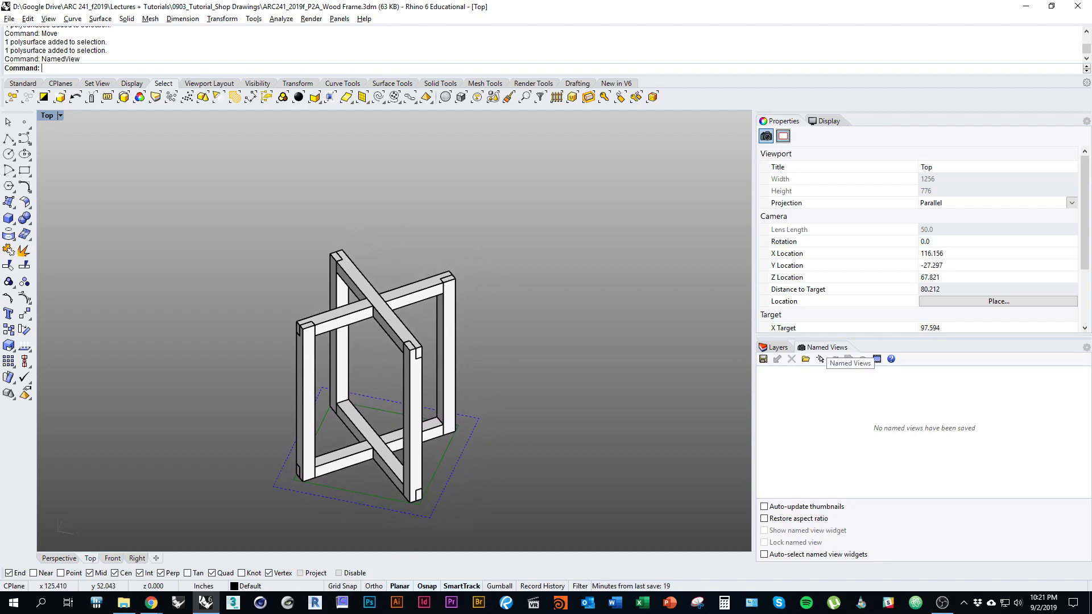
# Step: Save the current view as the named view 'Exploded Axon'
pyautogui.click(764, 359)
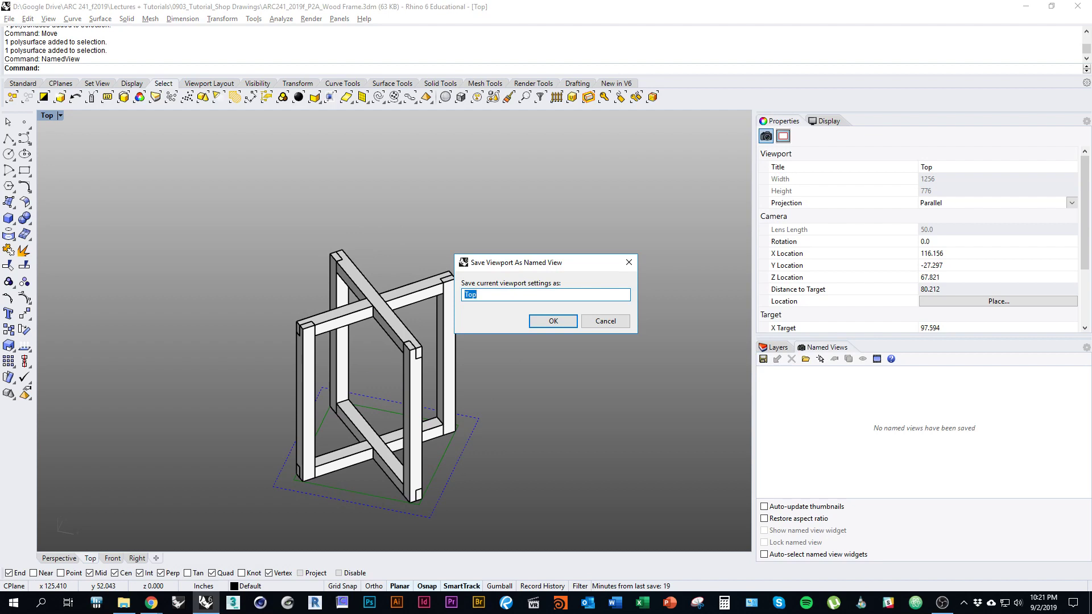
pyautogui.write('Exploded Axon')
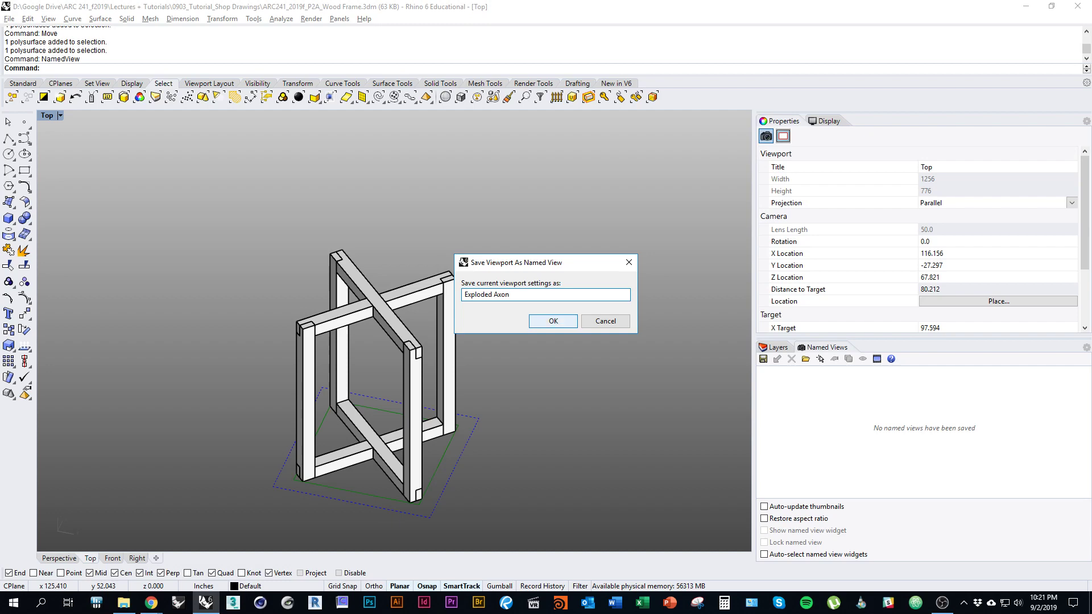
pyautogui.press('Return')
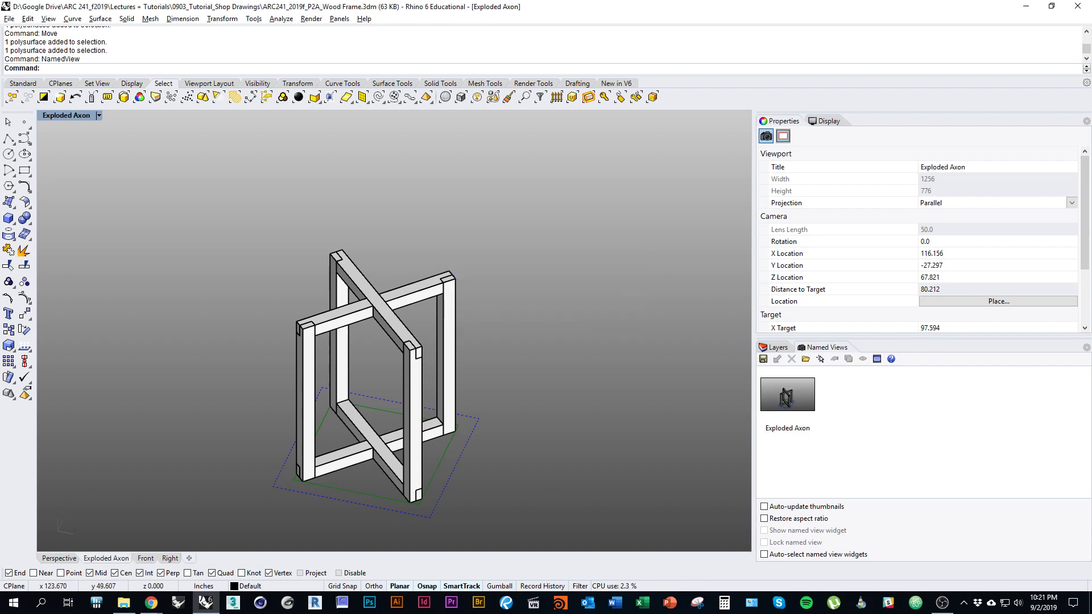
# Step: Orbit away, then restore the Exploded Axon view from its thumbnail
pyautogui.scroll(-6, 407, 310)
pyautogui.moveTo(408, 311); pyautogui.dragTo(430, 432, button='right')
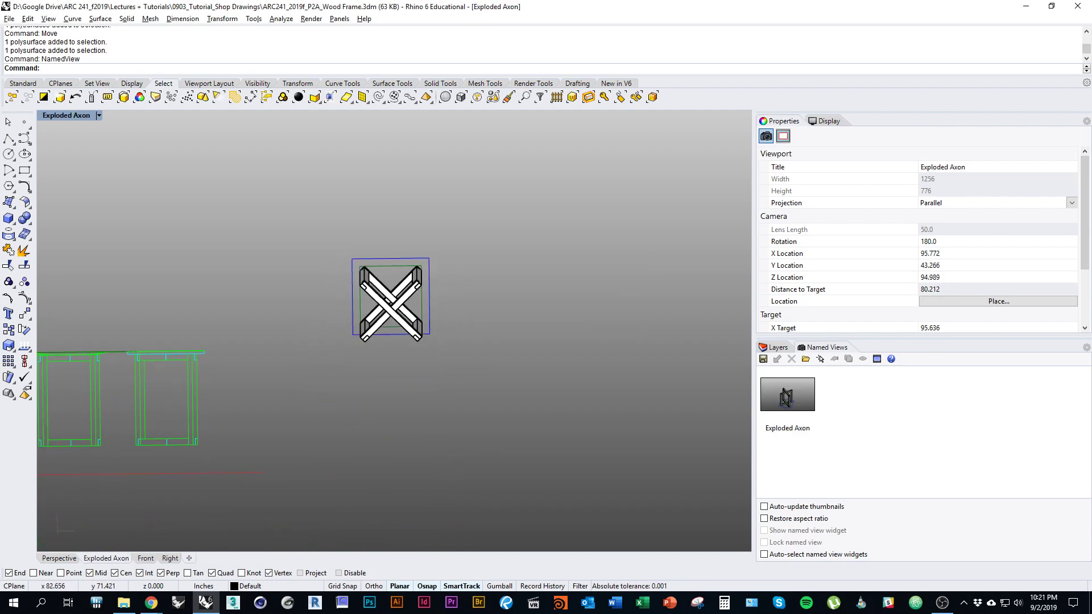
pyautogui.rightClick(441, 33)
pyautogui.moveTo(407, 311); pyautogui.dragTo(201, 490, button='right')
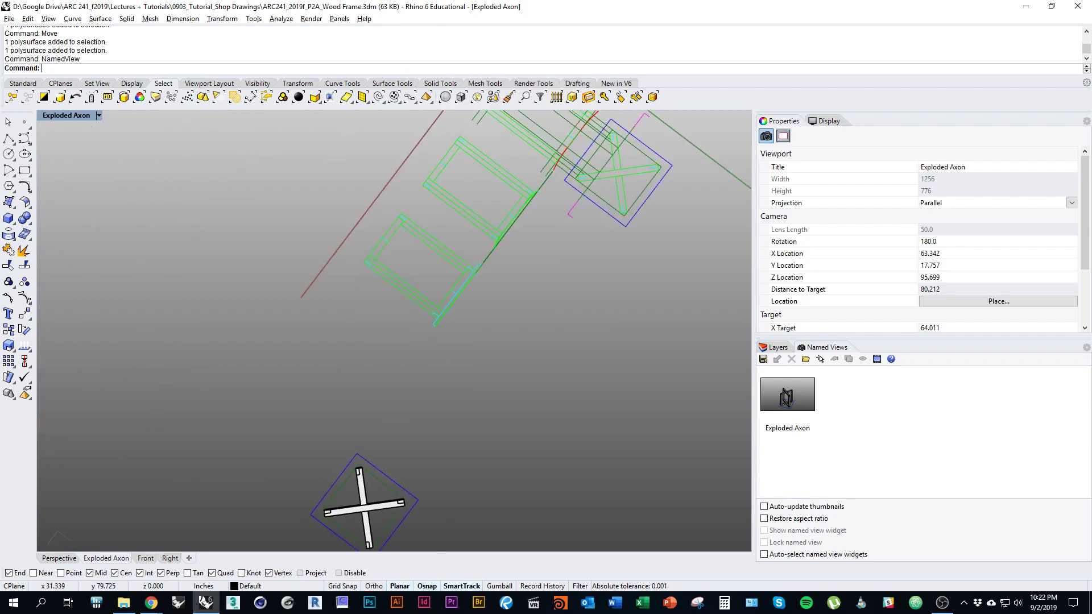
pyautogui.keyDown('shift'); pyautogui.moveTo(441, 273); pyautogui.dragTo(390, 444, button='right'); pyautogui.keyUp('shift')
pyautogui.moveTo(391, 443); pyautogui.dragTo(405, 342, button='right')
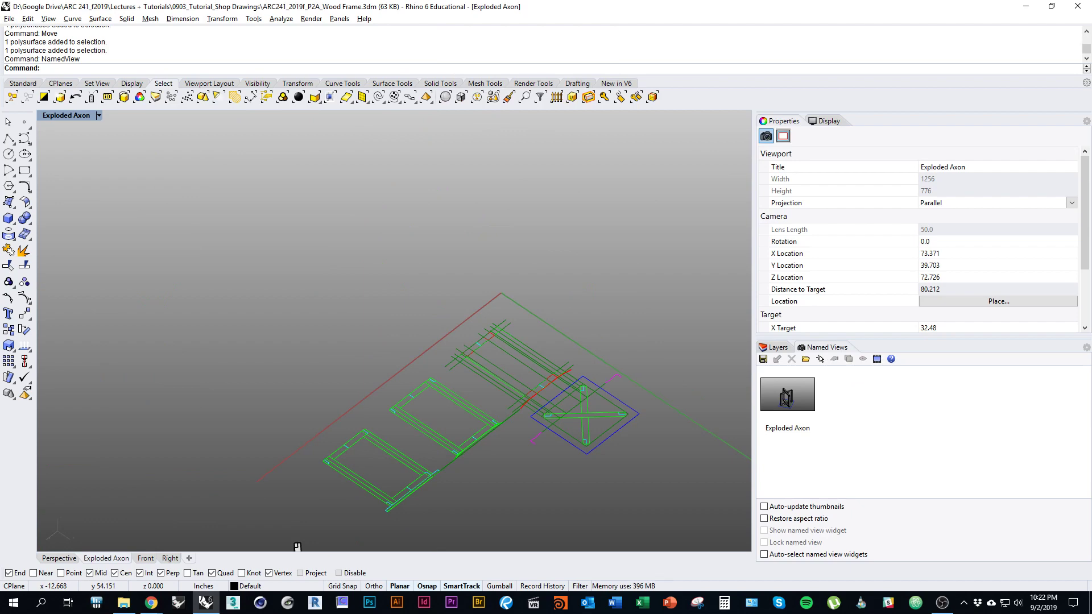
pyautogui.doubleClick(787, 394)
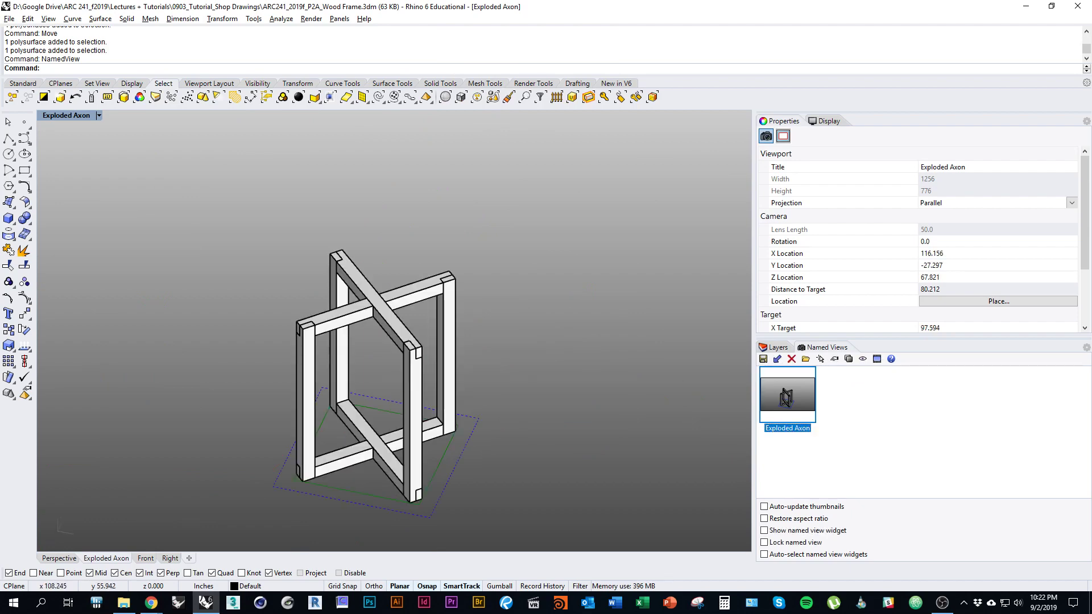
pyautogui.keyDown('shift'); pyautogui.moveTo(440, 325); pyautogui.dragTo(440, 339, button='right'); pyautogui.keyUp('shift')
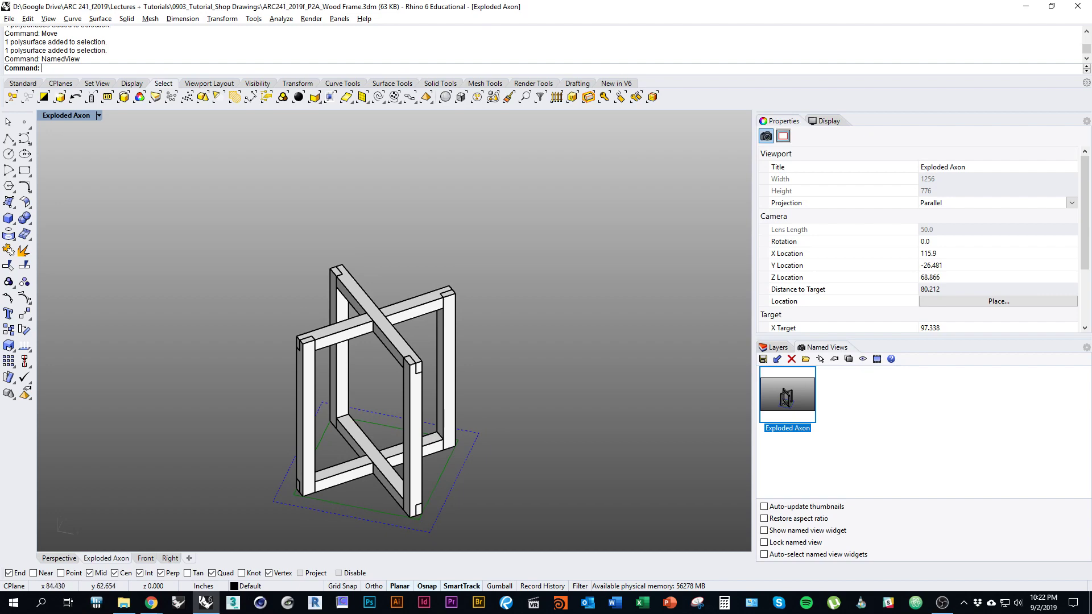
# Step: Try selecting the frame's posts and top beams, then clear the selection
pyautogui.moveTo(446, 370)
pyautogui.keyDown('shift'); pyautogui.mouseDown(button='right')
pyautogui.moveTo(425, 378)
pyautogui.moveTo(441, 353)
pyautogui.mouseUp(button='right'); pyautogui.keyUp('shift')
pyautogui.click(427, 378)
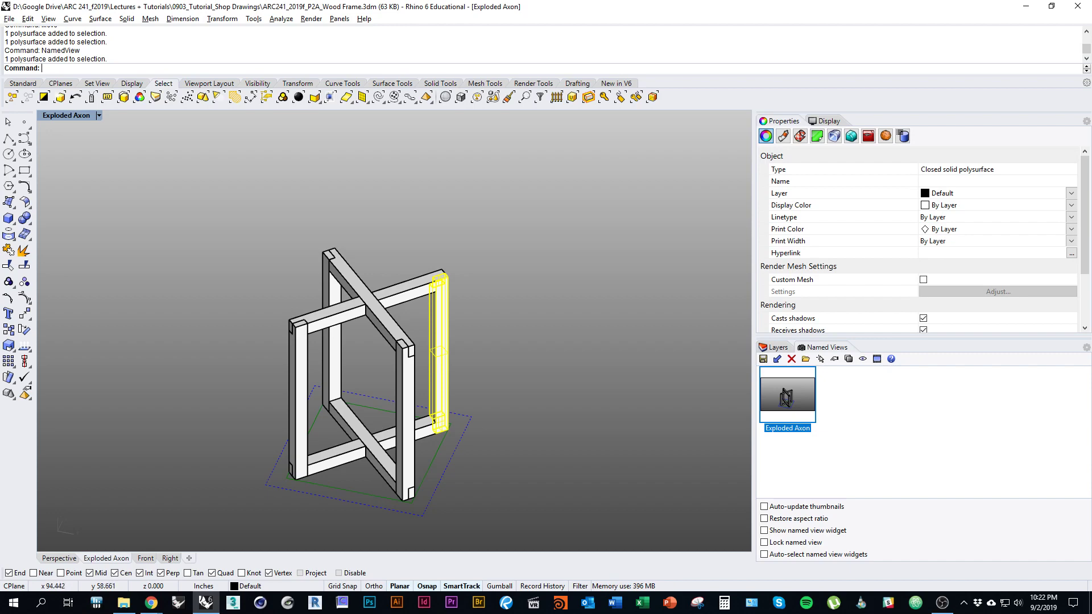
pyautogui.click(408, 399)
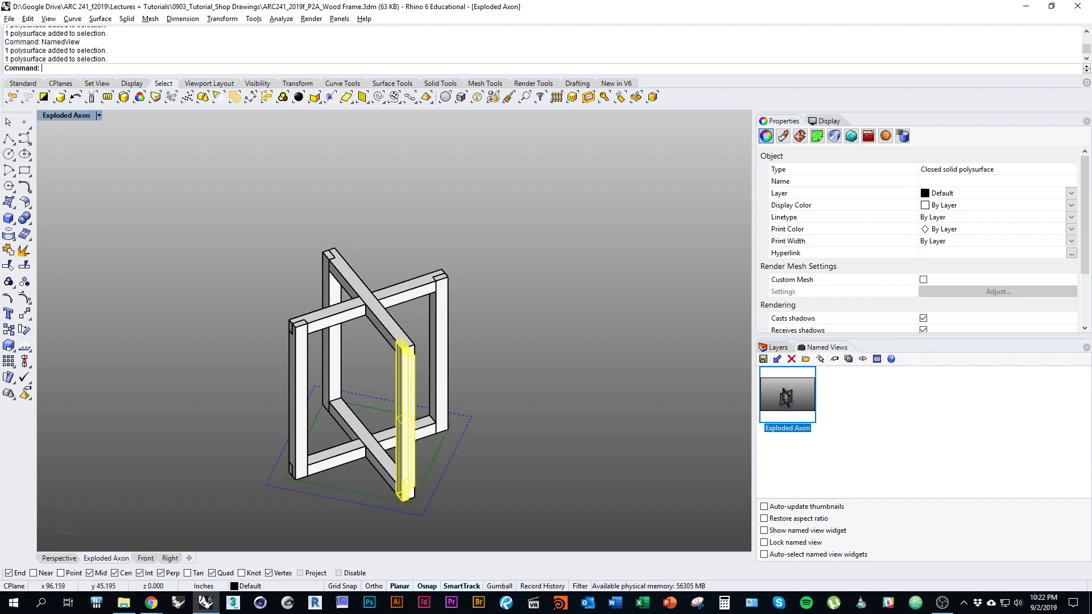
pyautogui.click(353, 278)
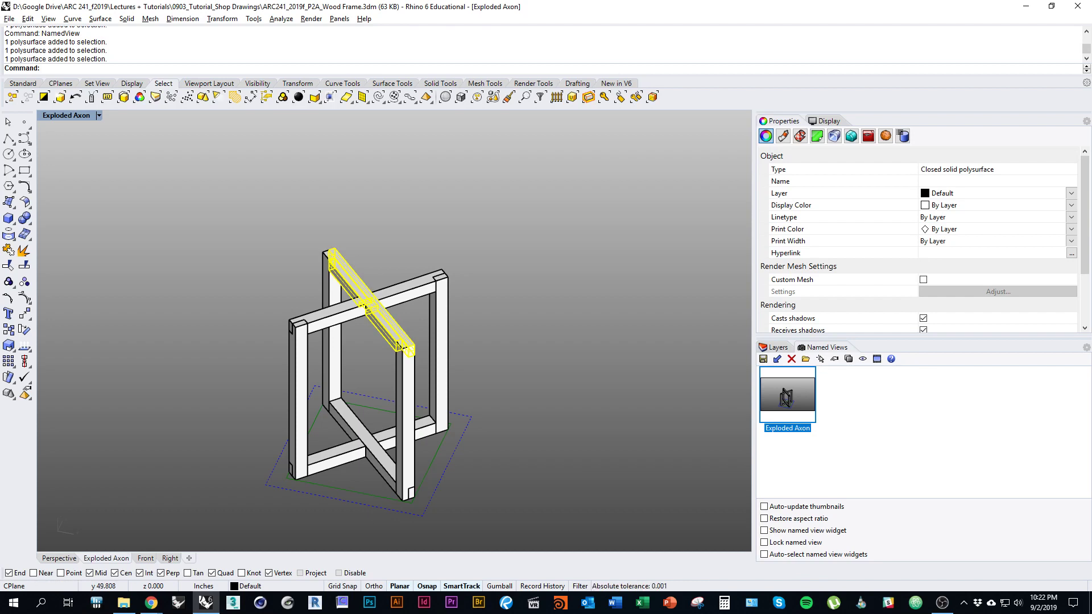
pyautogui.press('Escape')
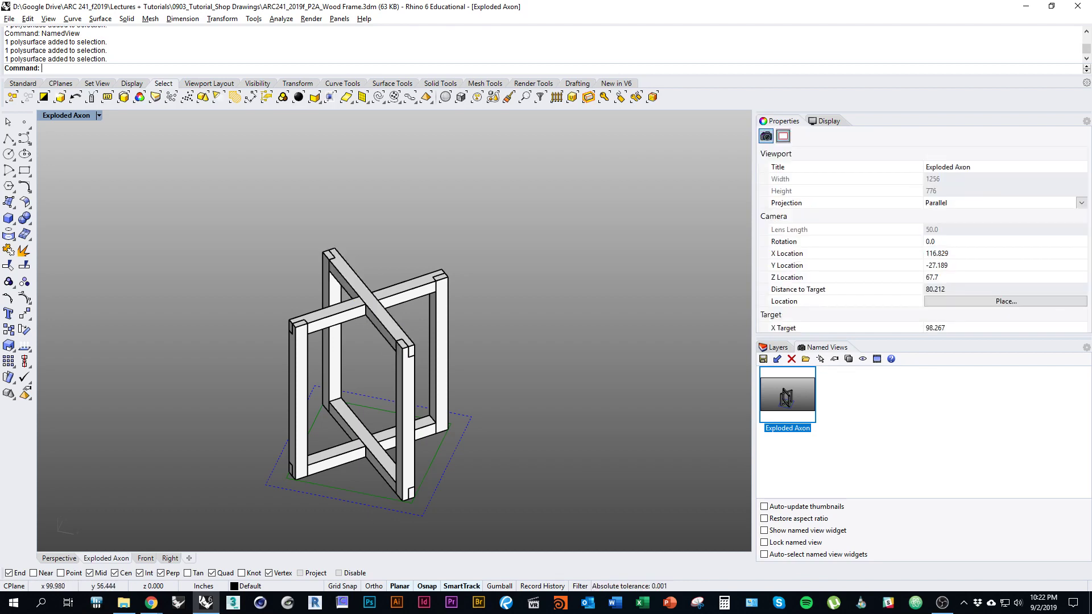
pyautogui.moveTo(493, 317); pyautogui.dragTo(504, 331, button='right')
pyautogui.click(390, 330)
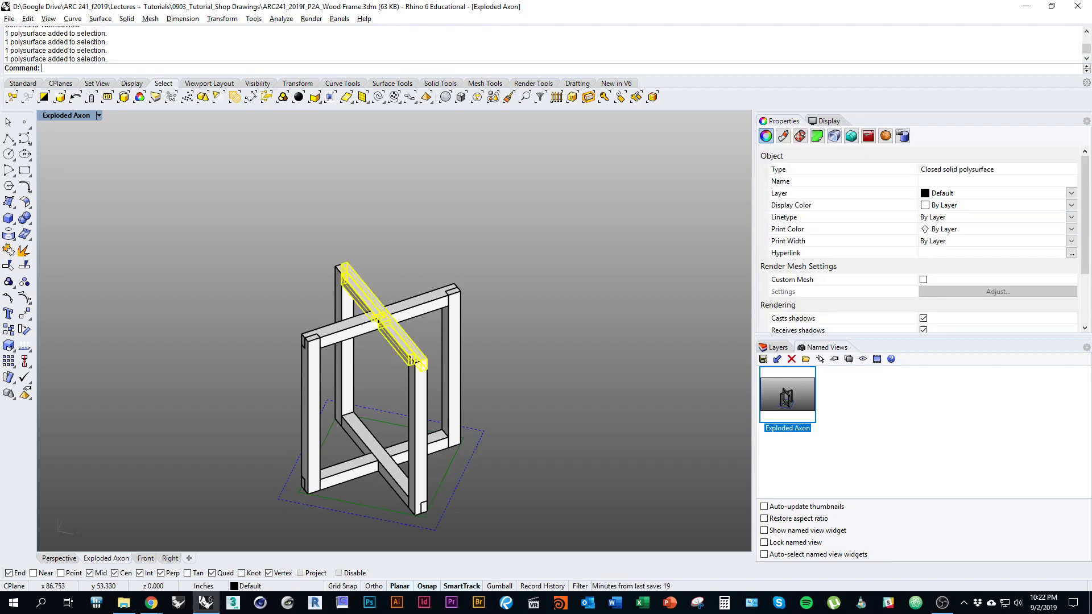
pyautogui.click(406, 310)
pyautogui.moveTo(407, 310); pyautogui.dragTo(401, 321, button='right')
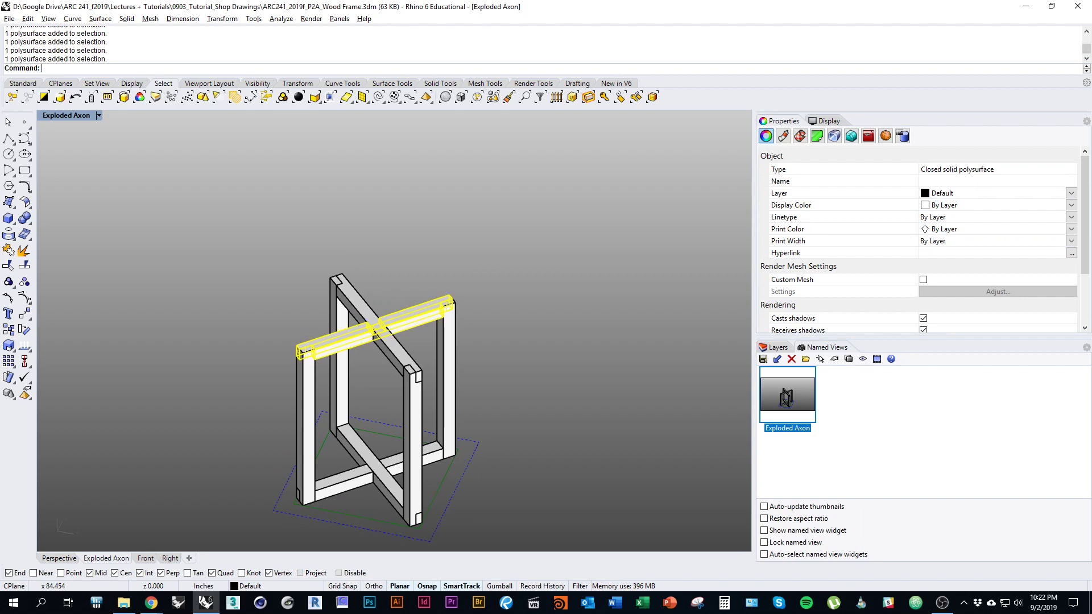
pyautogui.press('Escape')
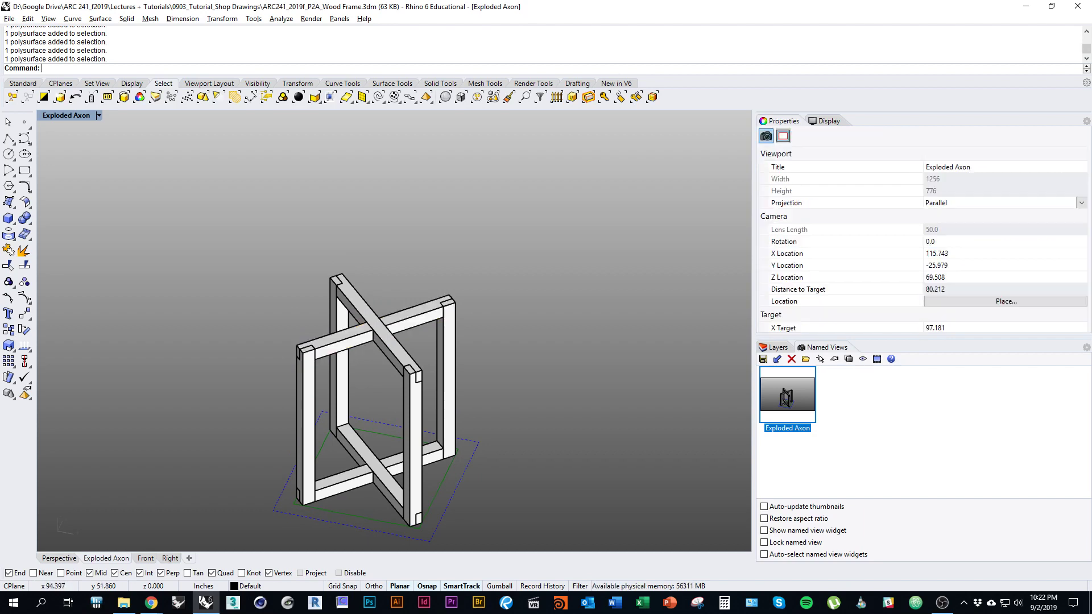
# Step: Select the top diagonal beam and the crossing top beam together
pyautogui.scroll(3, 378, 344)
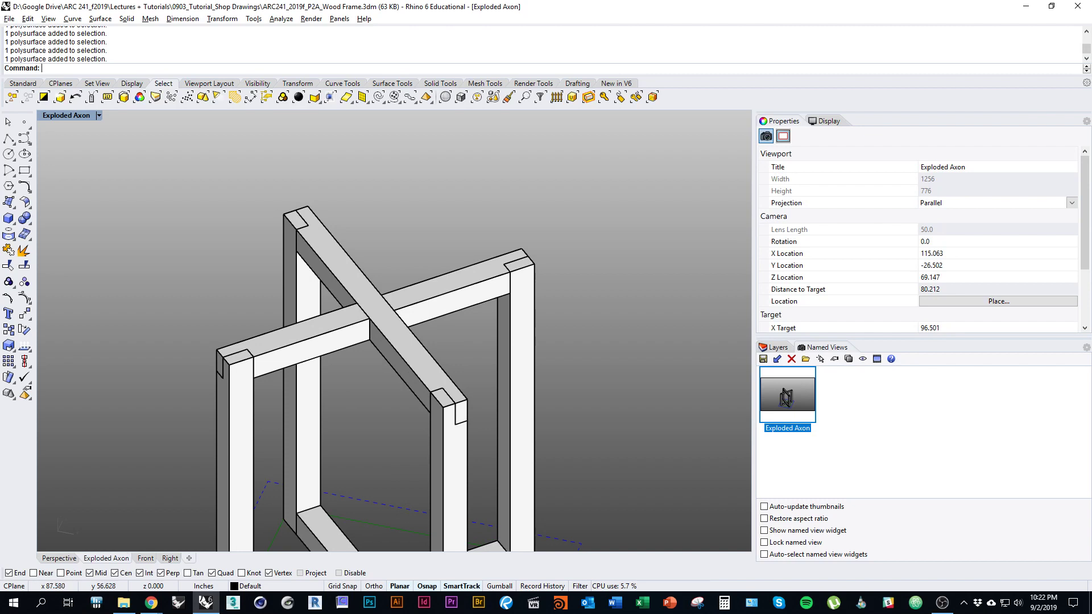
pyautogui.scroll(-3, 378, 398)
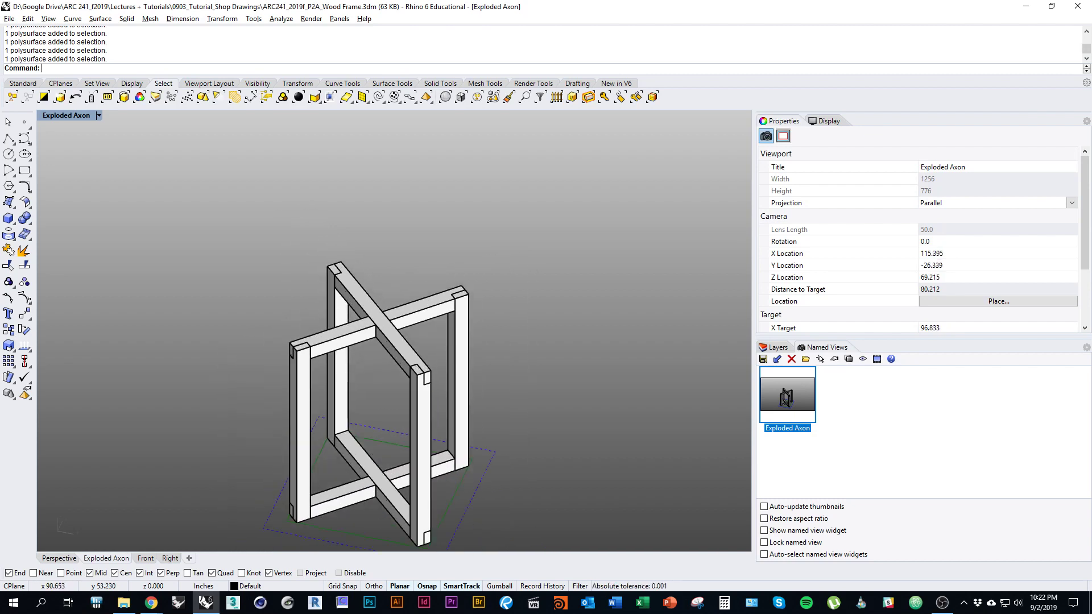
pyautogui.click(397, 336)
pyautogui.keyDown('shift'); pyautogui.click(410, 312); pyautogui.keyUp('shift')
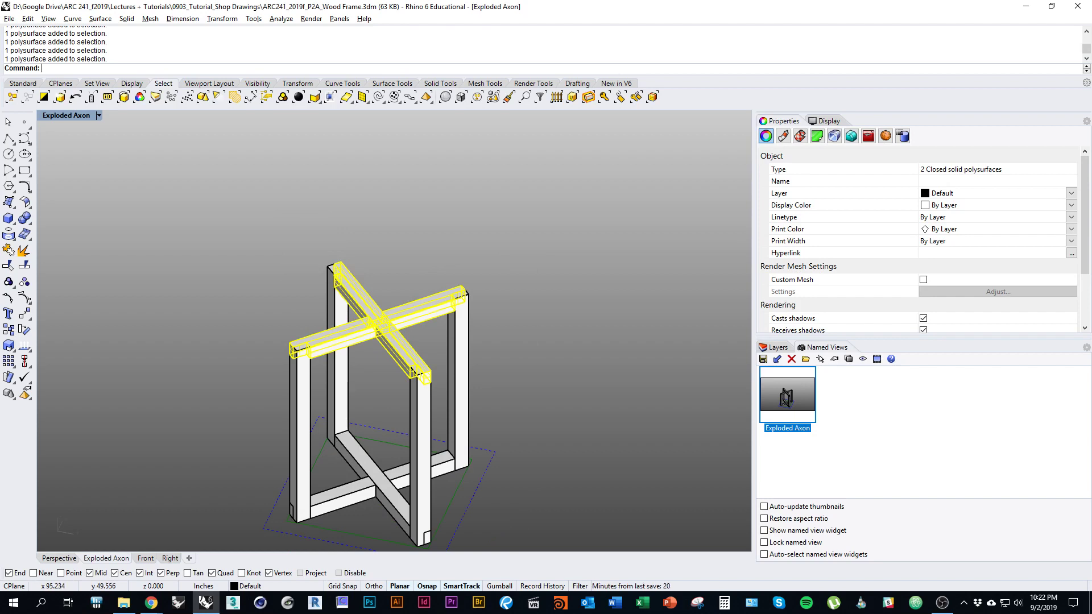
# Step: Copy the two crossed top beams straight up to a spot above the frame
pyautogui.write('Copy')
pyautogui.press('Return')
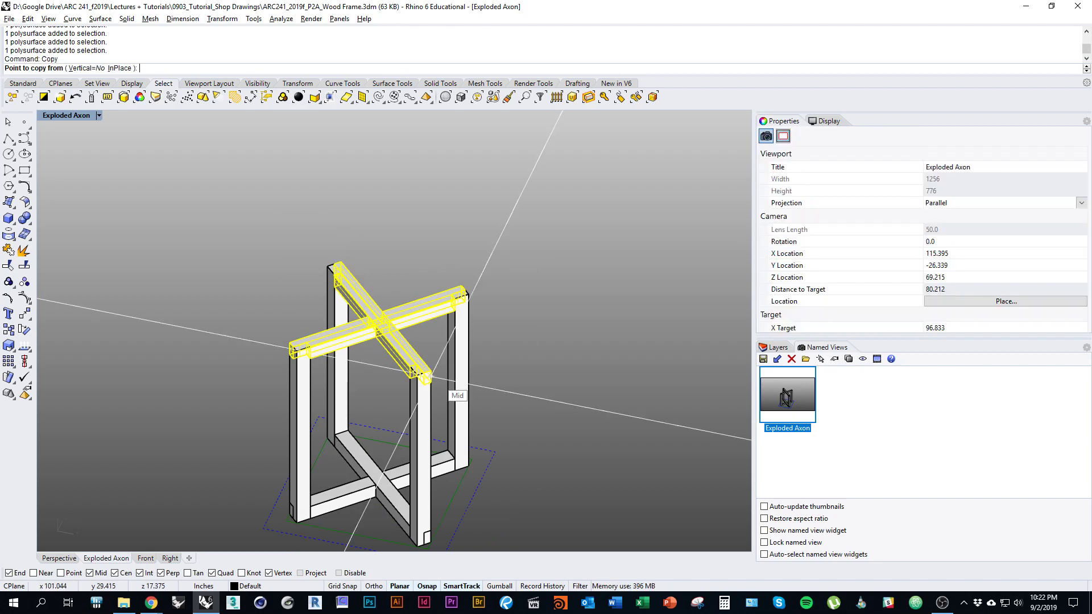
pyautogui.click(87, 68)
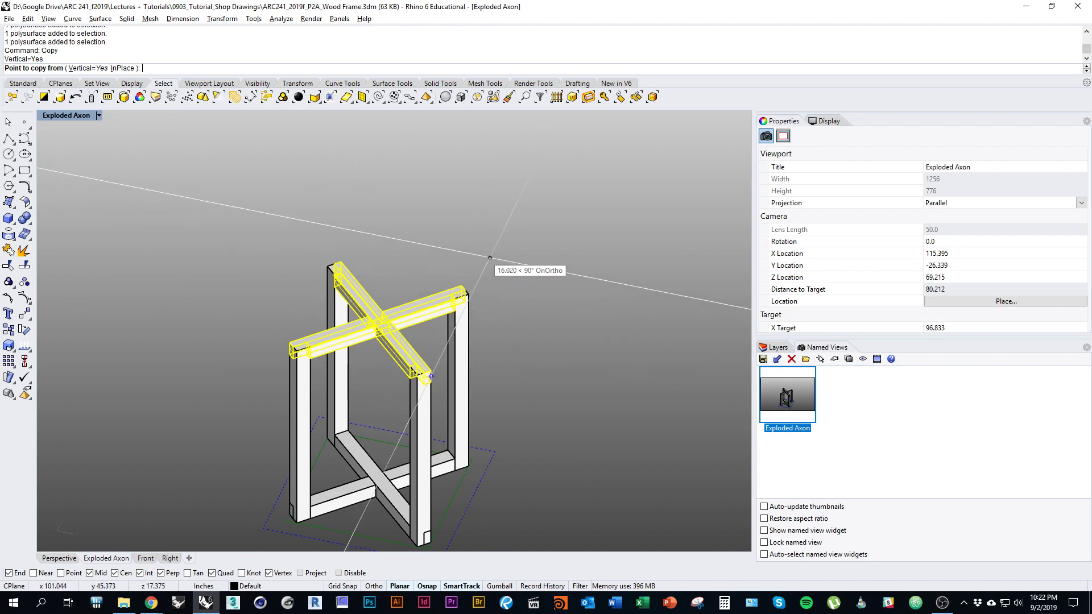
pyautogui.scroll(-1, 489, 257)
pyautogui.scroll(-1, 489, 258)
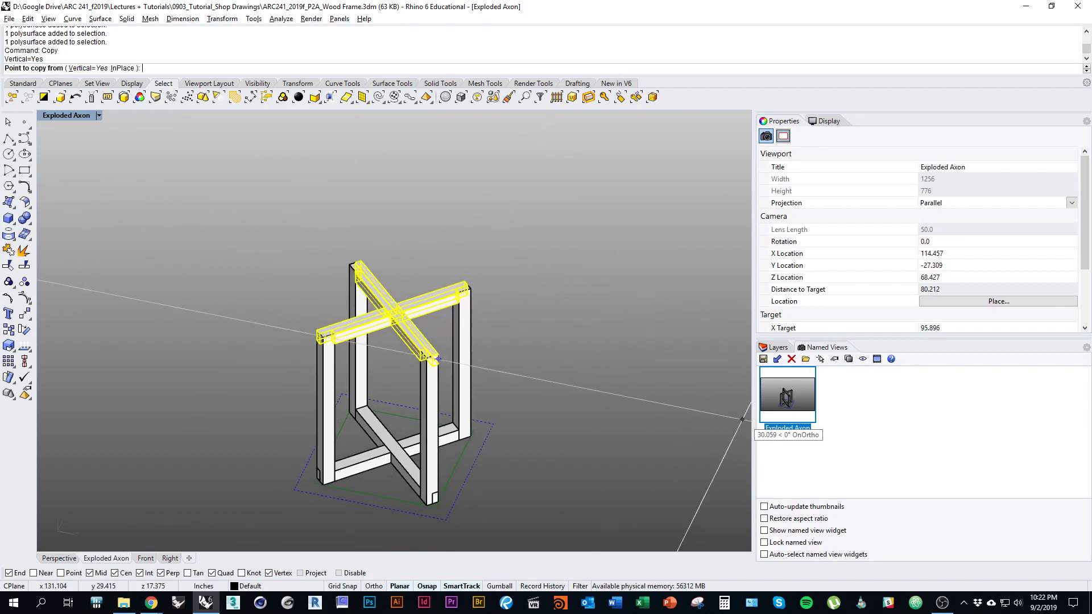
pyautogui.scroll(1, 500, 351)
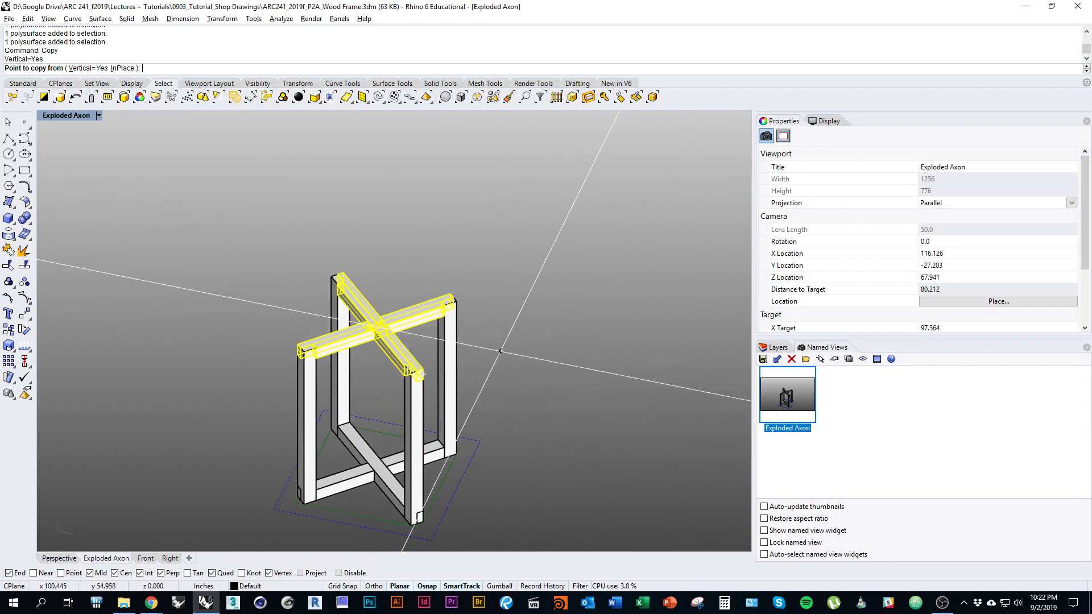
pyautogui.click(551, 401)
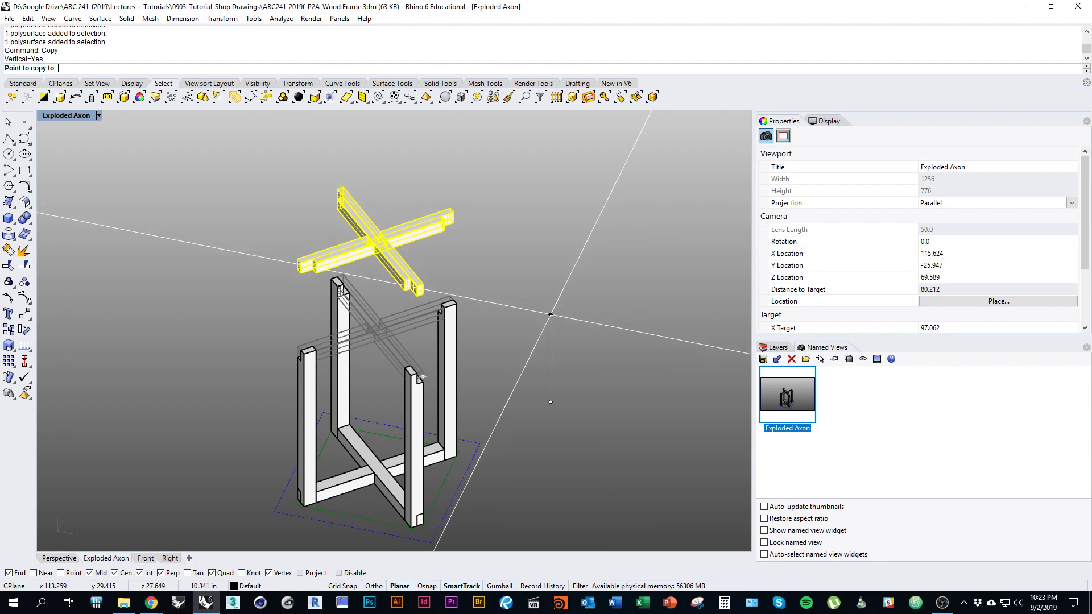
pyautogui.click(551, 309)
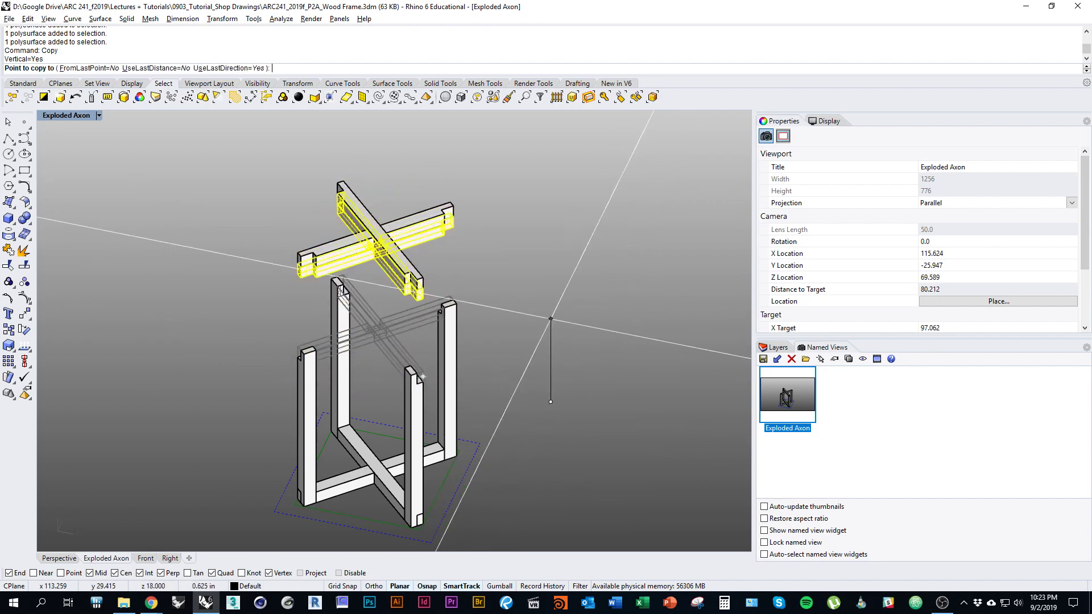
pyautogui.moveTo(551, 309); pyautogui.dragTo(547, 331, button='right')
pyautogui.press('Return')
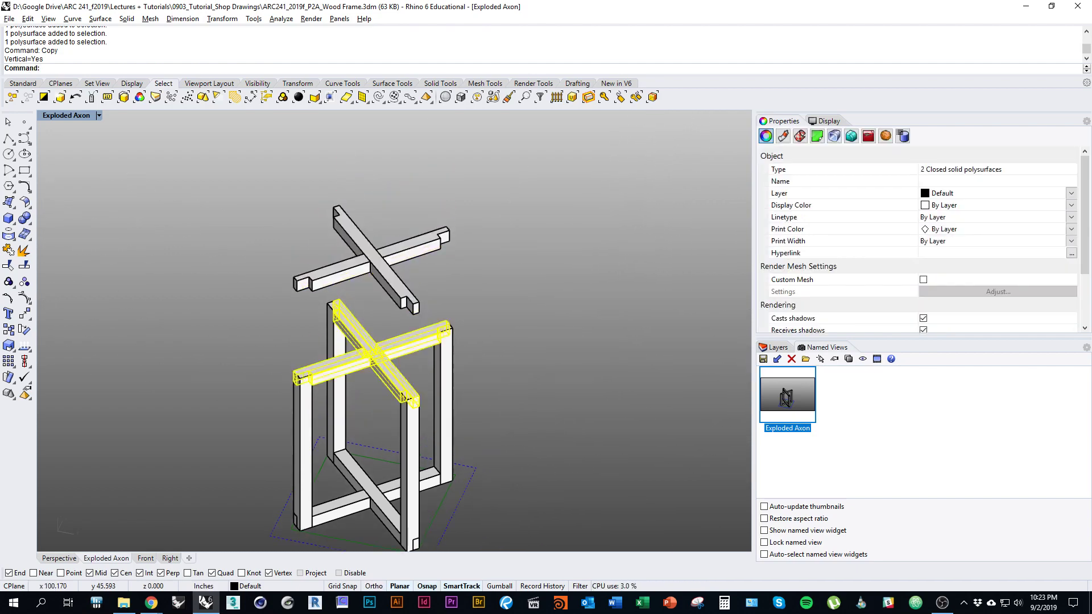
# Step: Clear the selection and pick only the upper copied rail
pyautogui.press('Escape')
pyautogui.keyDown('shift'); pyautogui.moveTo(455, 410); pyautogui.dragTo(489, 389, button='right'); pyautogui.keyUp('shift')
pyautogui.click(427, 268)
pyautogui.keyDown('shift'); pyautogui.moveTo(427, 267); pyautogui.dragTo(398, 271, button='right'); pyautogui.keyUp('shift')
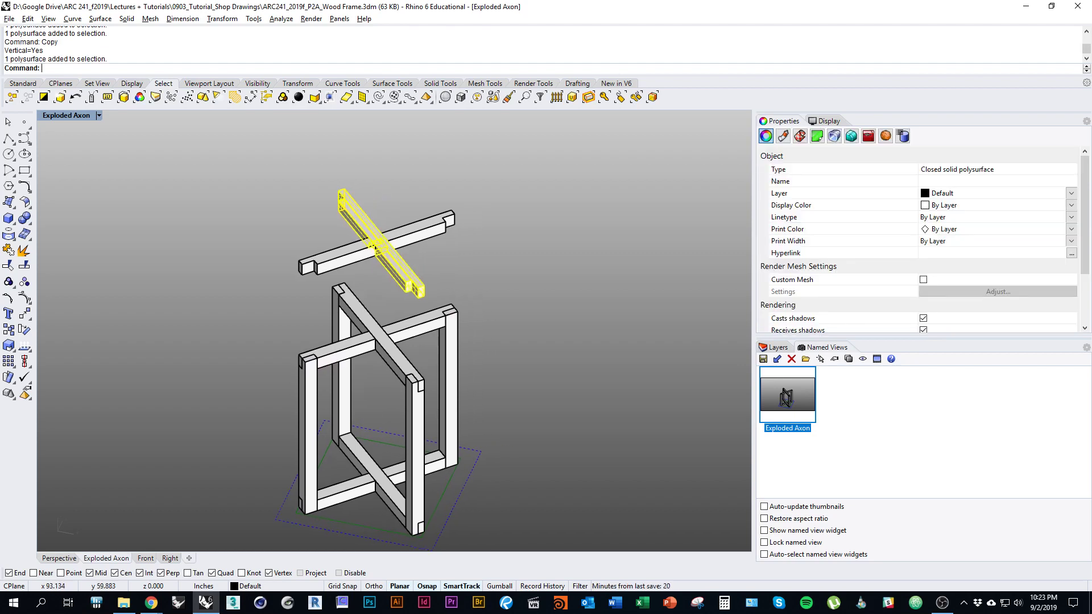
# Step: Move the upper copied rail vertically, well above the lower rail
pyautogui.write('Move')
pyautogui.press('Return')
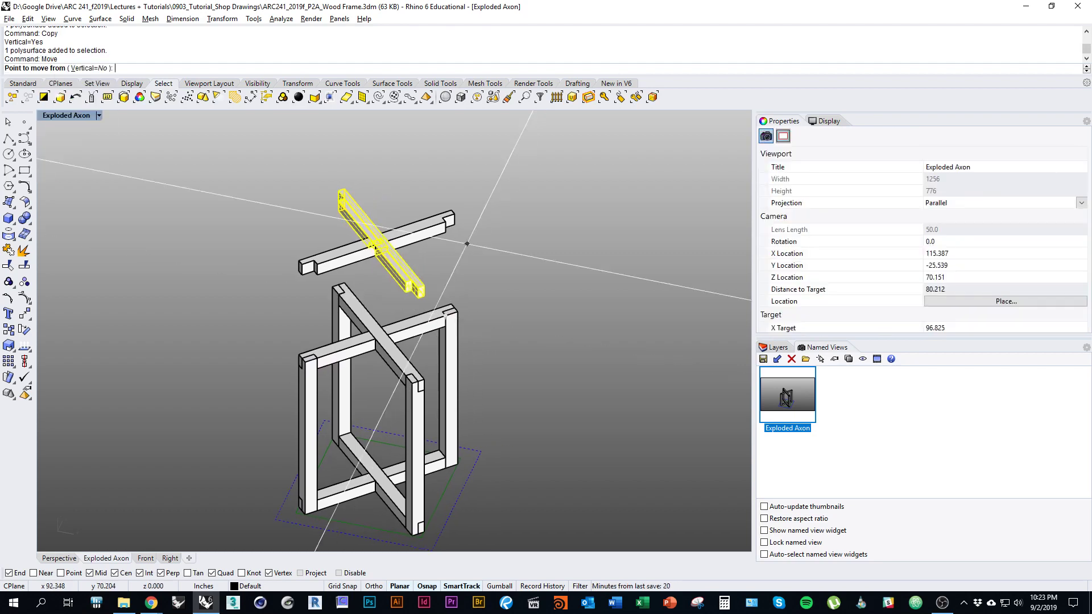
pyautogui.click(89, 68)
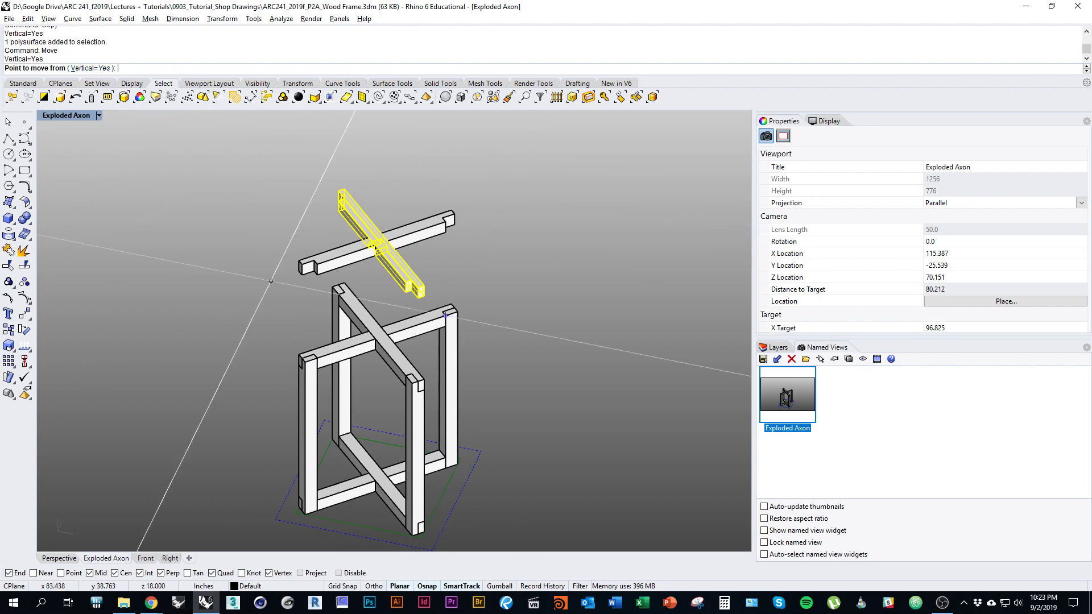
pyautogui.scroll(-2, 389, 336)
pyautogui.scroll(4, 711, 449)
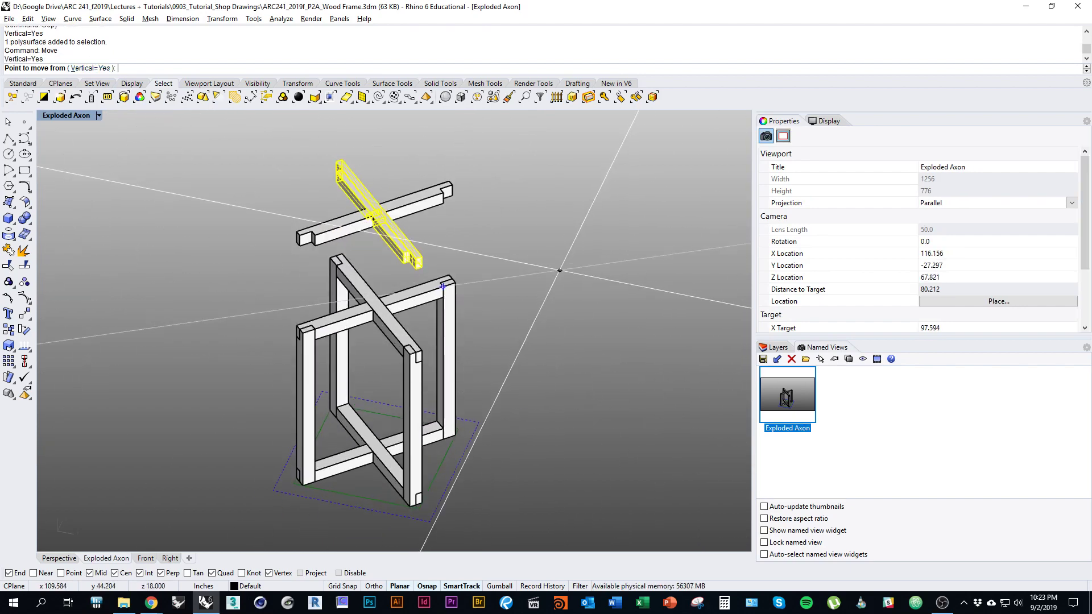
pyautogui.click(568, 331)
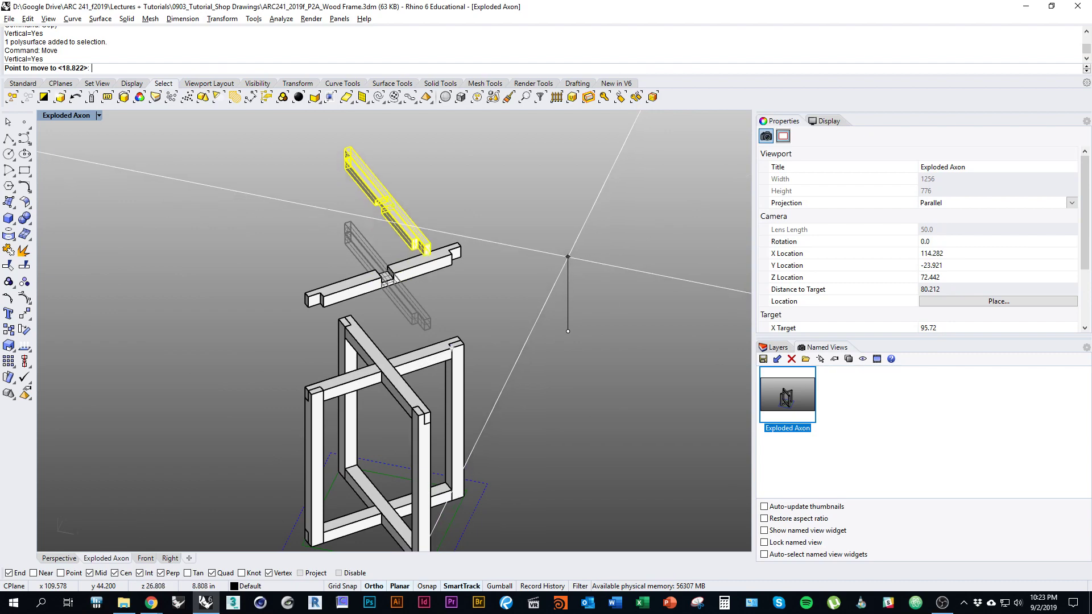
pyautogui.click(567, 270)
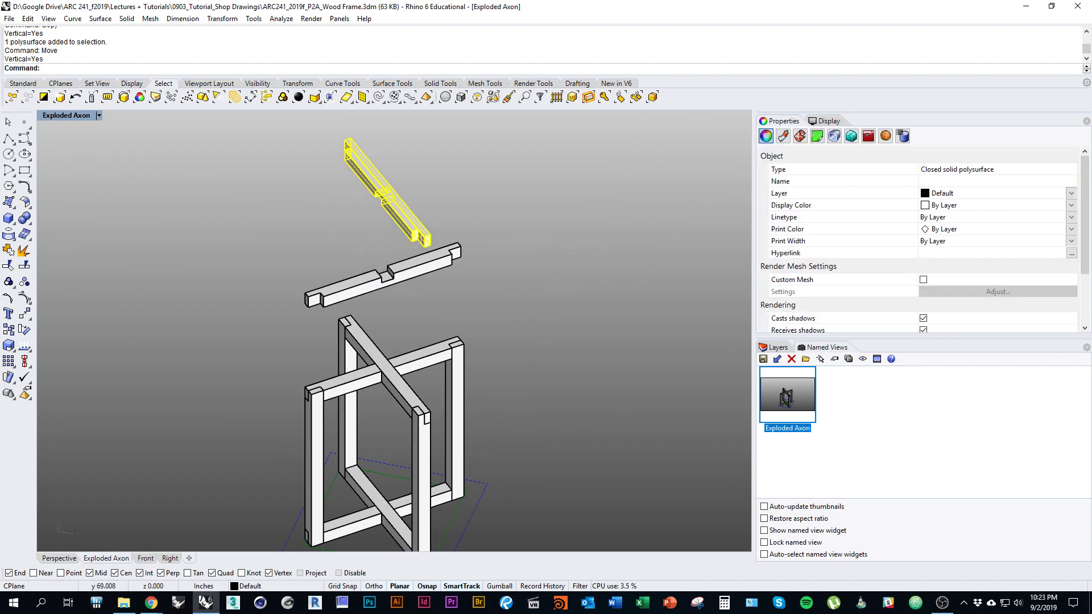
# Step: Reselect the upper copied rail after briefly picking the lower one
pyautogui.click(387, 282)
pyautogui.keyDown('shift'); pyautogui.moveTo(387, 282); pyautogui.dragTo(395, 259, button='right'); pyautogui.keyUp('shift')
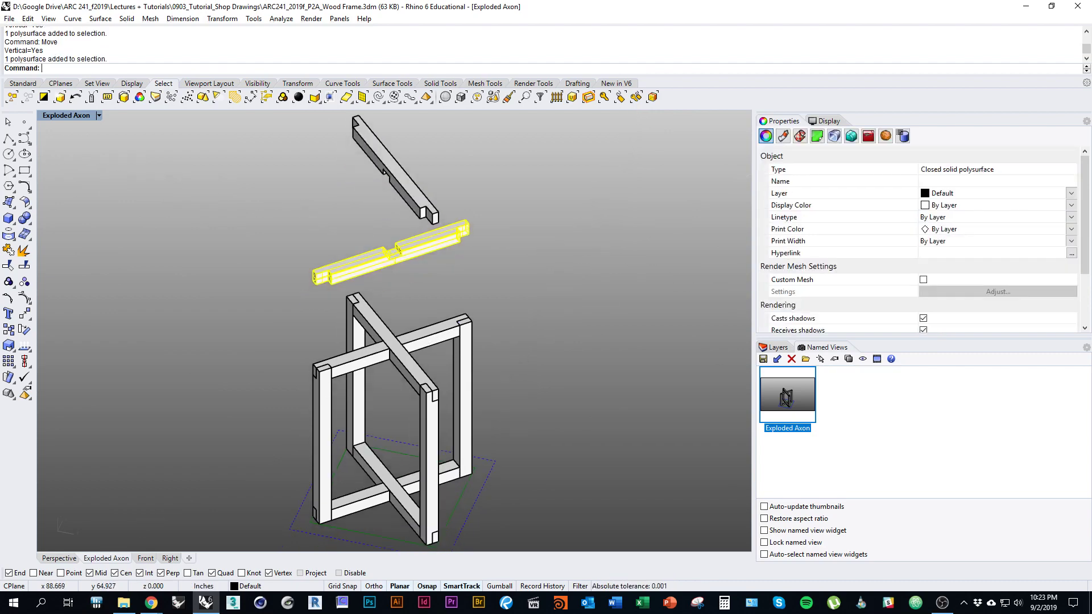
pyautogui.press('Escape')
pyautogui.keyDown('shift'); pyautogui.moveTo(395, 188); pyautogui.dragTo(408, 281, button='right'); pyautogui.keyUp('shift')
pyautogui.click(407, 262)
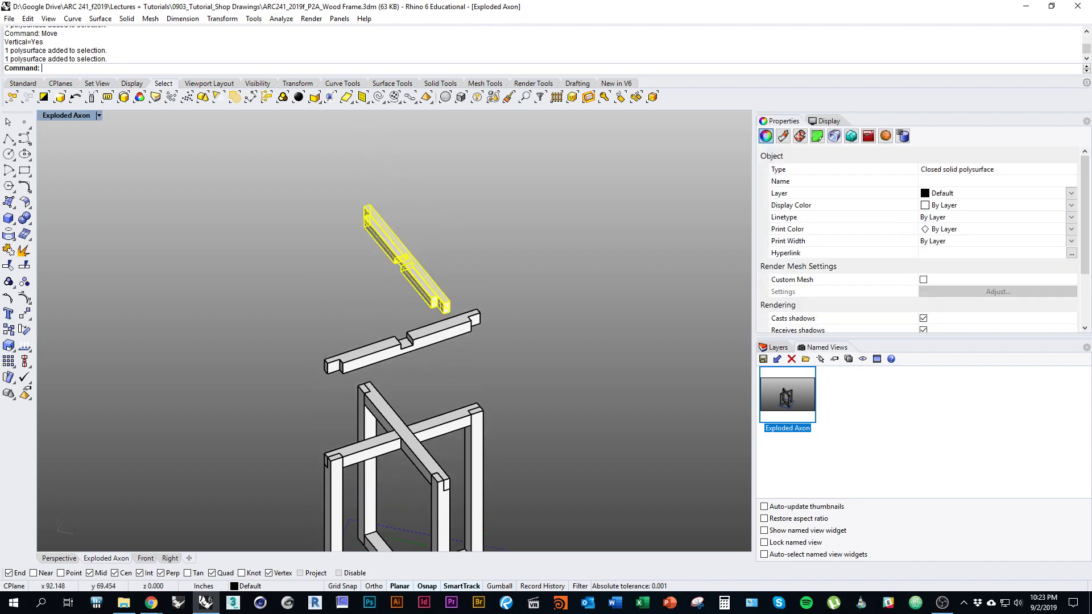
# Step: Fine-tune the upper rail's height with a second vertical Move
pyautogui.scroll(2, 319, 152)
pyautogui.scroll(4, 478, 355)
pyautogui.write('M')
pyautogui.press('Return')
pyautogui.write('v')
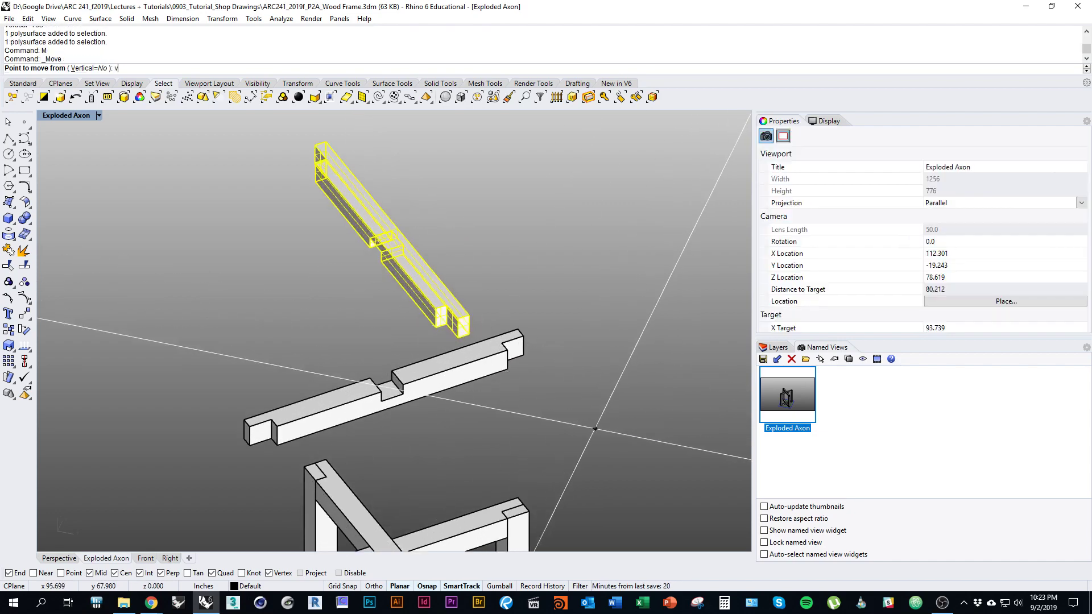
pyautogui.press('Return')
pyautogui.click(597, 430)
pyautogui.click(596, 425)
# Step: Zoom out to the whole frame and select its right vertical post
pyautogui.press('Escape')
pyautogui.scroll(-5, 477, 365)
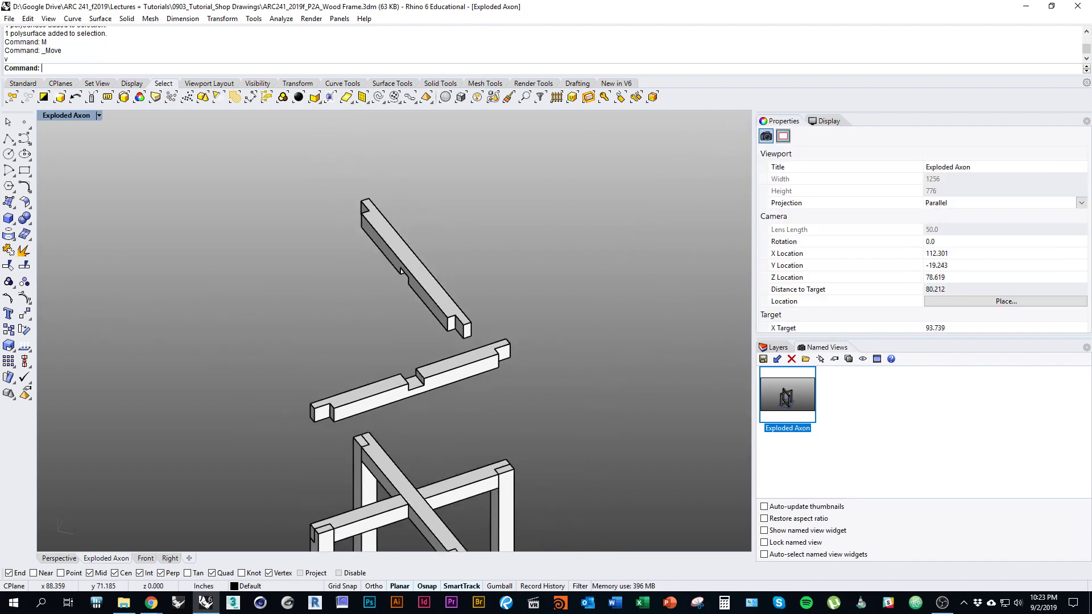
pyautogui.keyDown('shift'); pyautogui.moveTo(469, 416); pyautogui.dragTo(426, 323, button='right'); pyautogui.keyUp('shift')
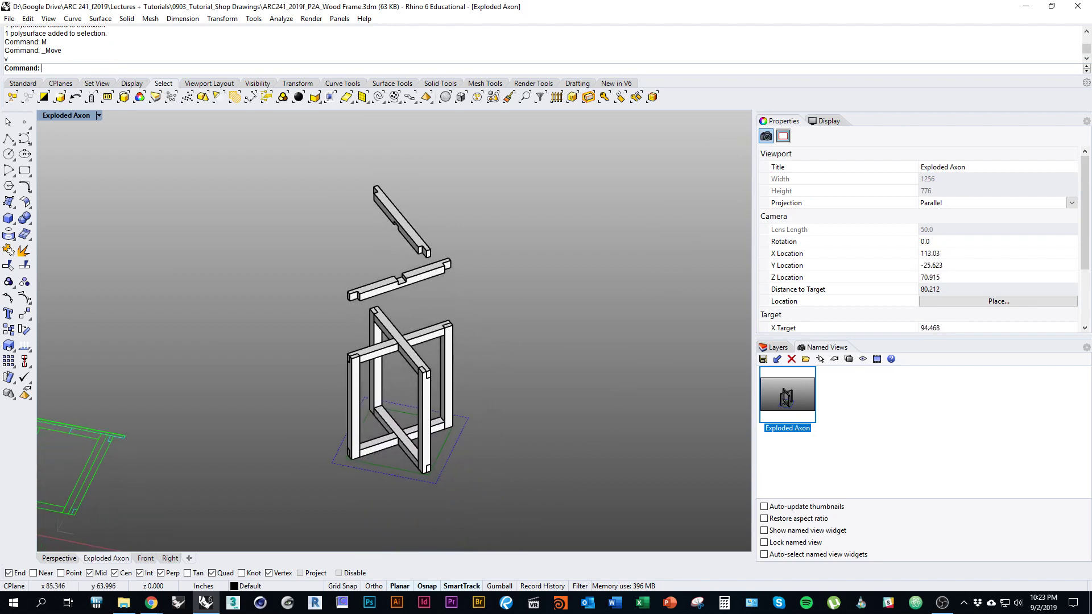
pyautogui.click(446, 418)
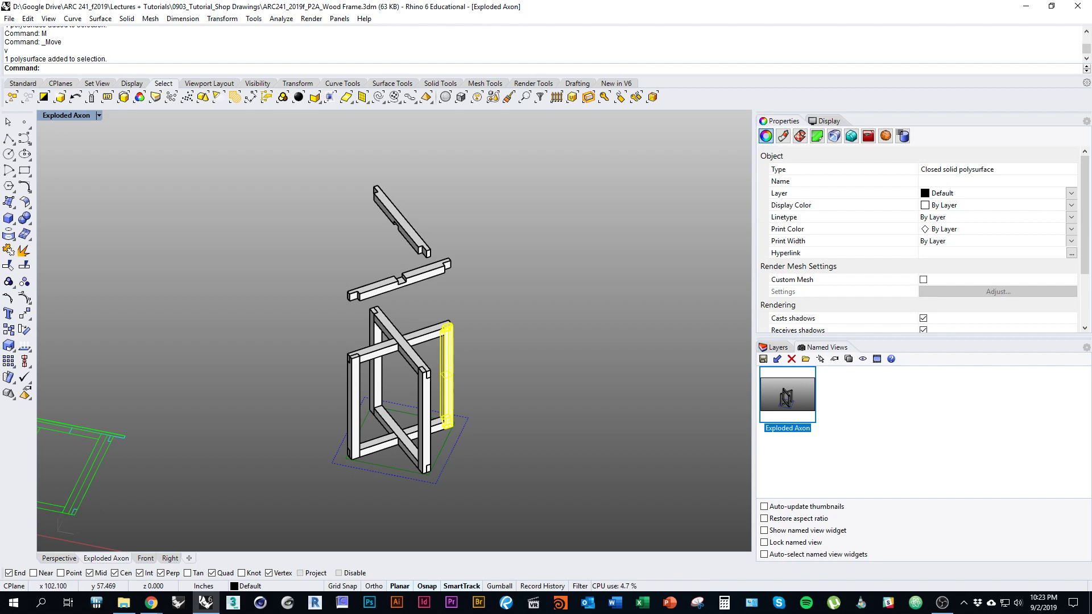
# Step: Start a Copy of the right post, using the post's base as the start point
pyautogui.write('Copy')
pyautogui.press('Return')
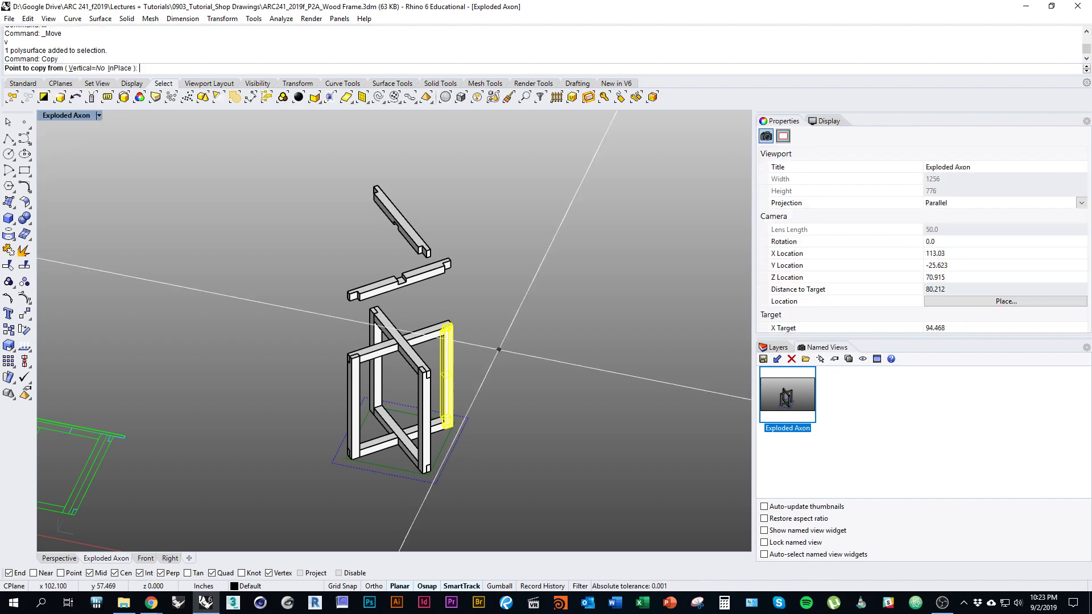
pyautogui.scroll(5, 455, 427)
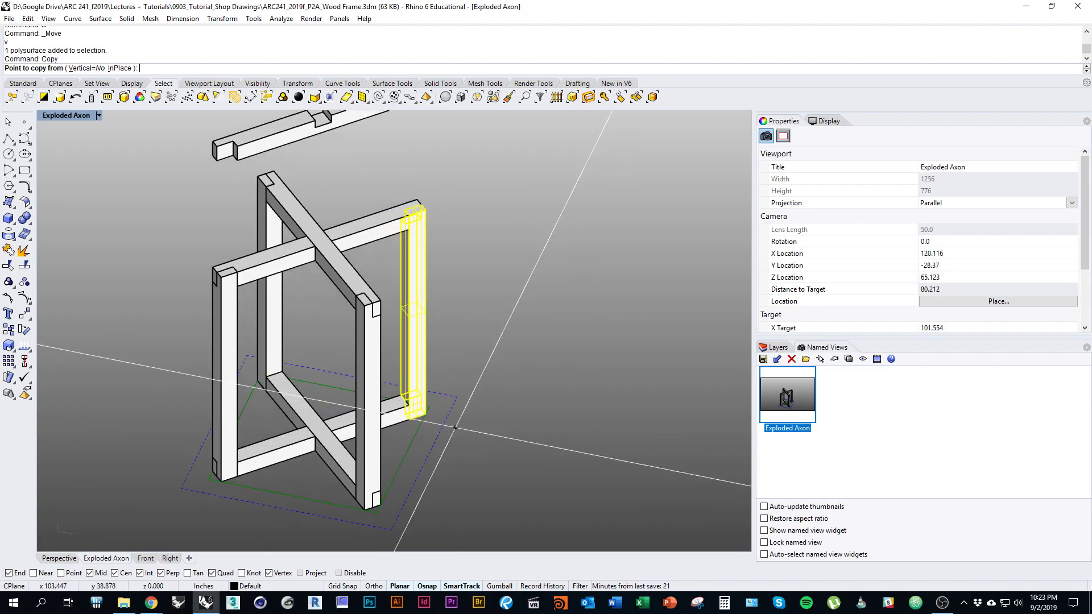
pyautogui.scroll(3, 393, 443)
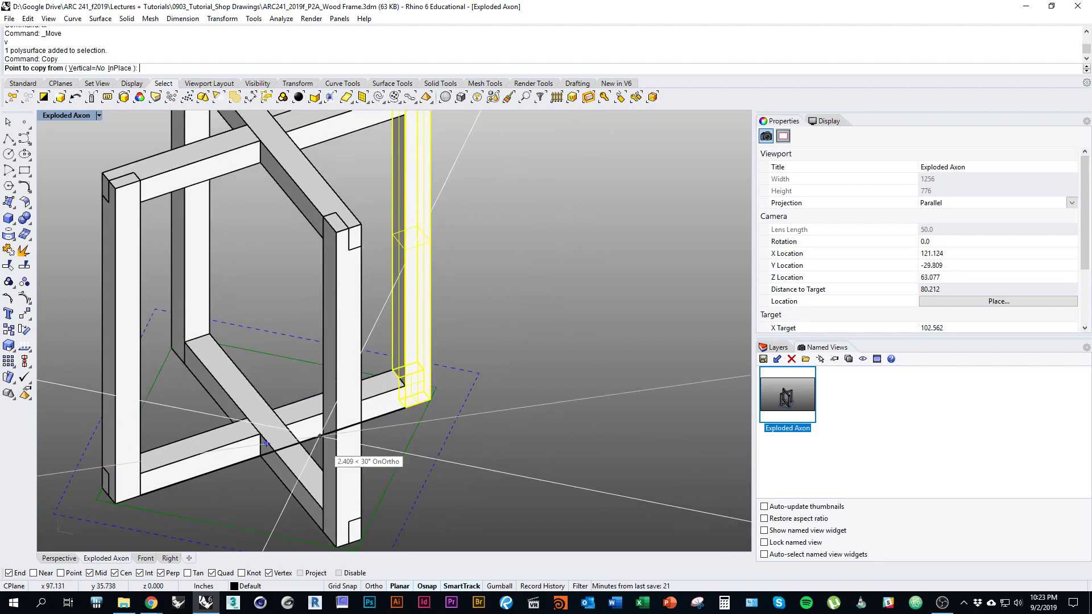
pyautogui.scroll(6, 404, 426)
pyautogui.click(405, 378)
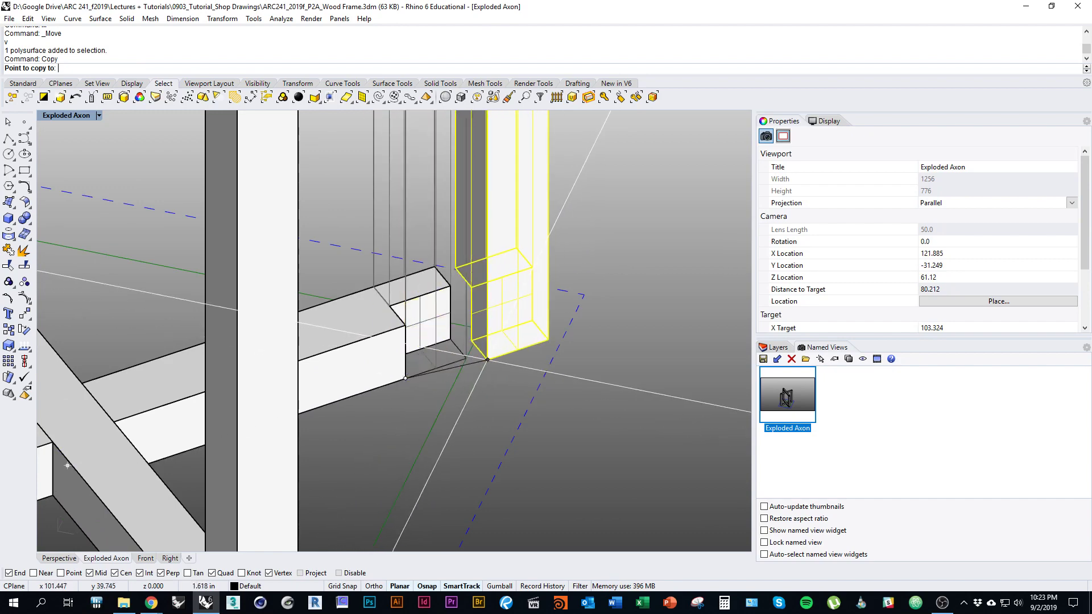
# Step: Place the post copy to the right of the frame and clear the selection
pyautogui.scroll(-6, 461, 384)
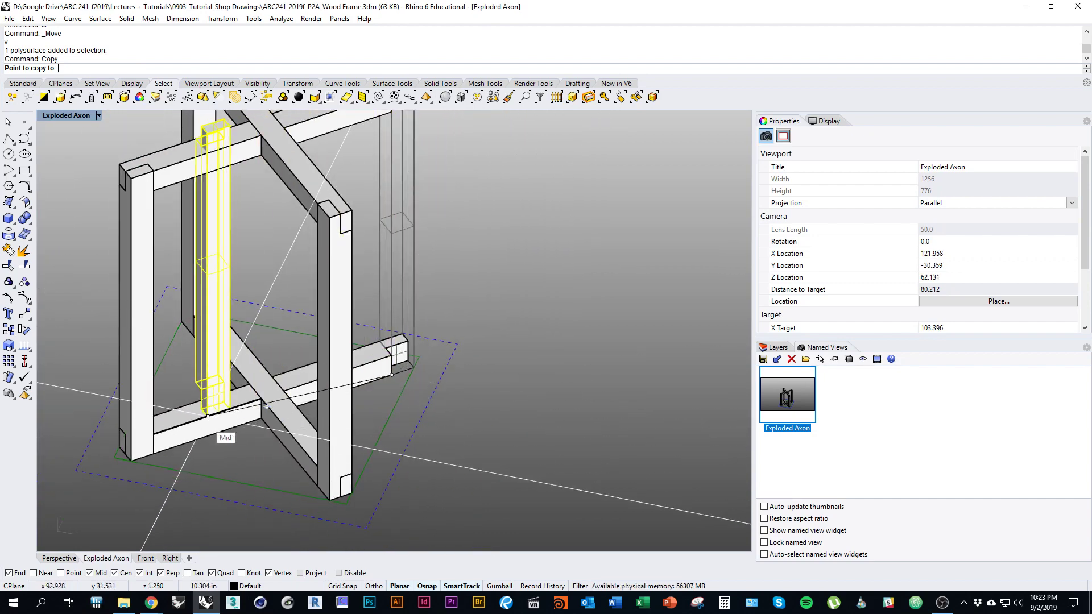
pyautogui.scroll(5, 511, 285)
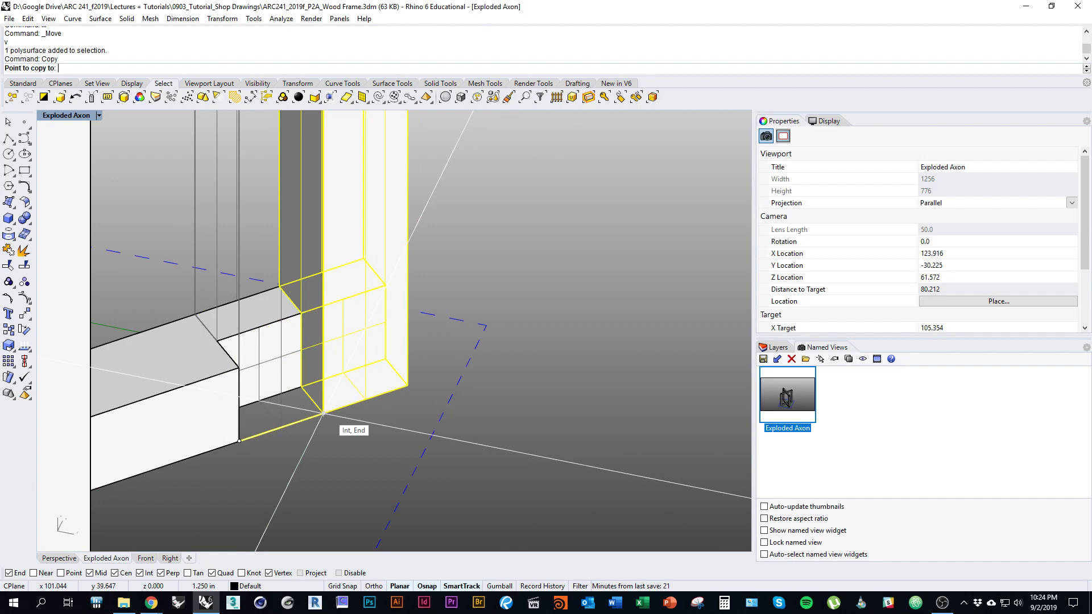
pyautogui.scroll(-5, 596, 322)
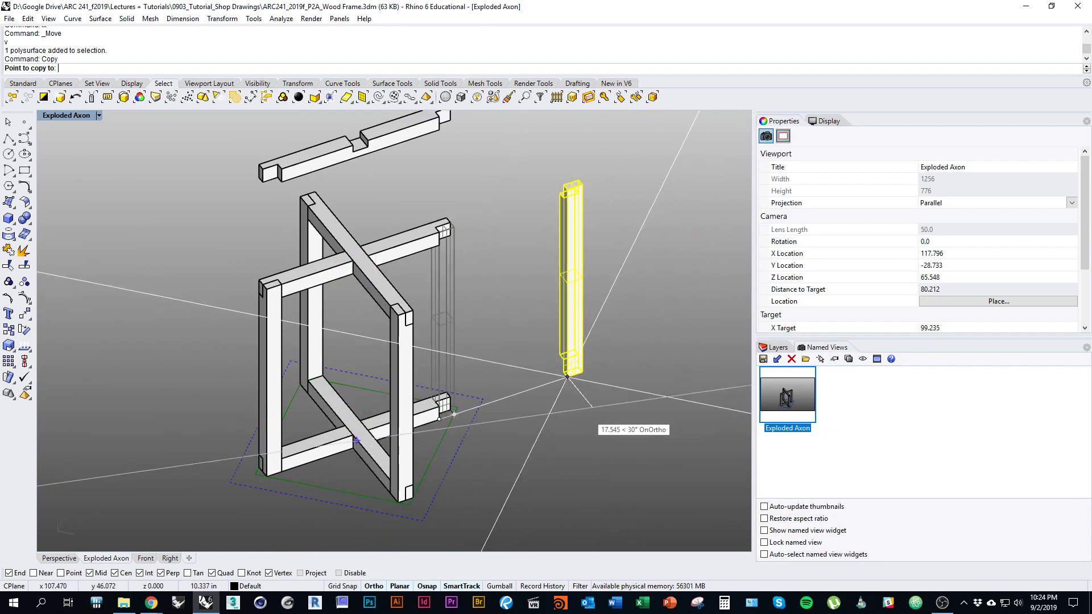
pyautogui.scroll(-2, 543, 373)
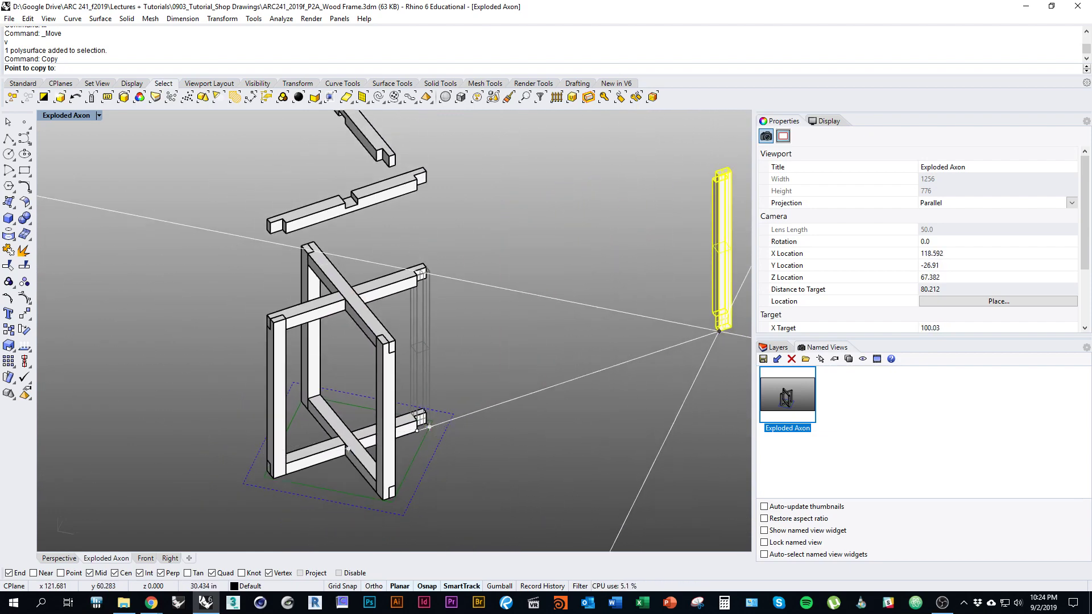
pyautogui.keyDown('shift'); pyautogui.moveTo(719, 331); pyautogui.dragTo(746, 337, button='right'); pyautogui.keyUp('shift')
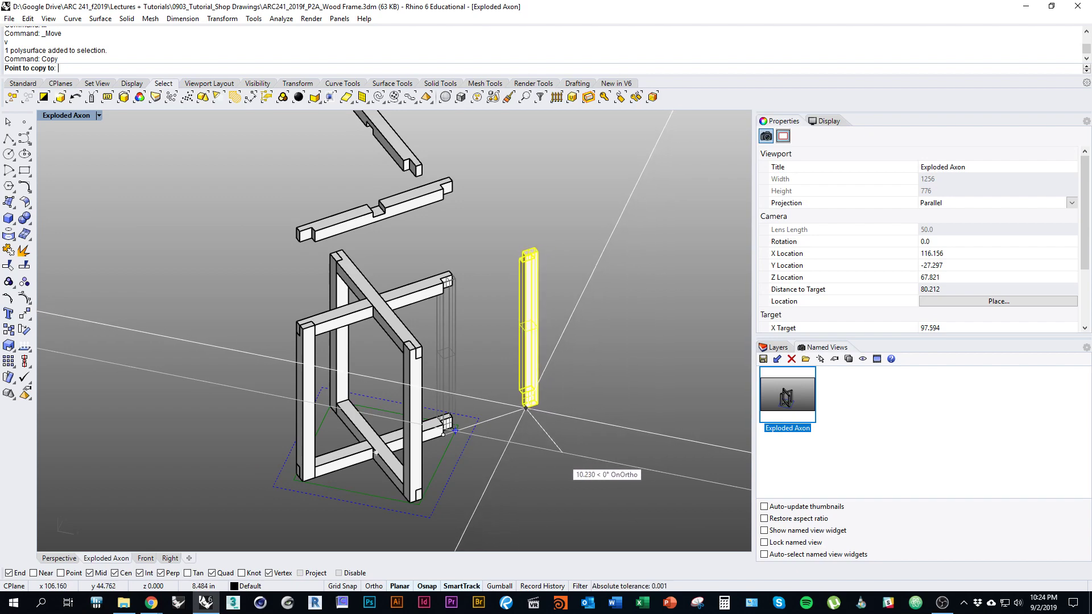
pyautogui.click(566, 455)
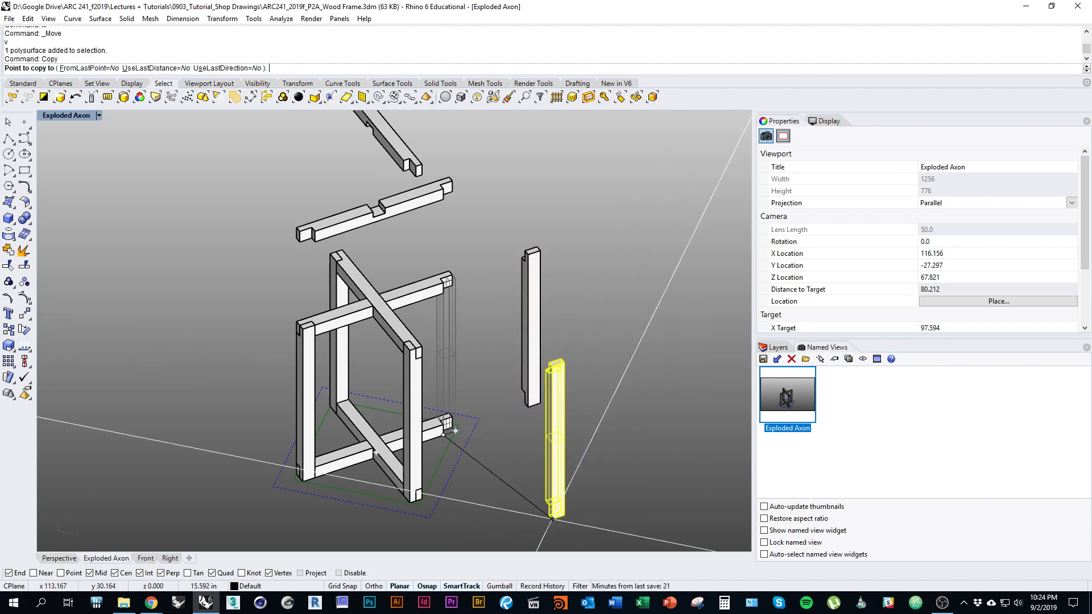
pyautogui.press('Return')
pyautogui.scroll(-3, 424, 358)
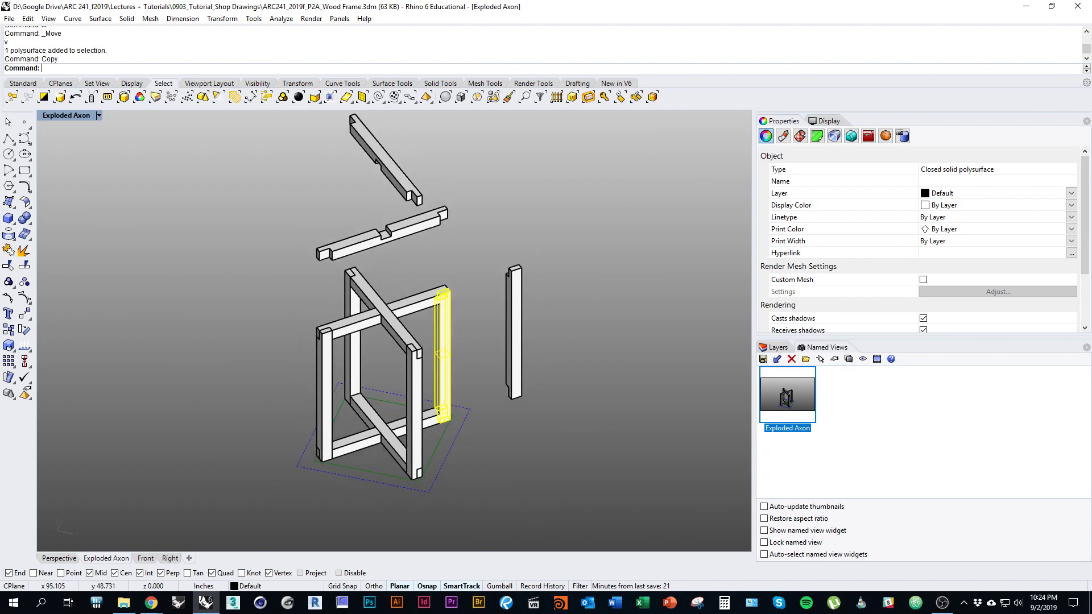
pyautogui.moveTo(451, 393); pyautogui.dragTo(412, 406, button='right')
pyautogui.scroll(2, 426, 412)
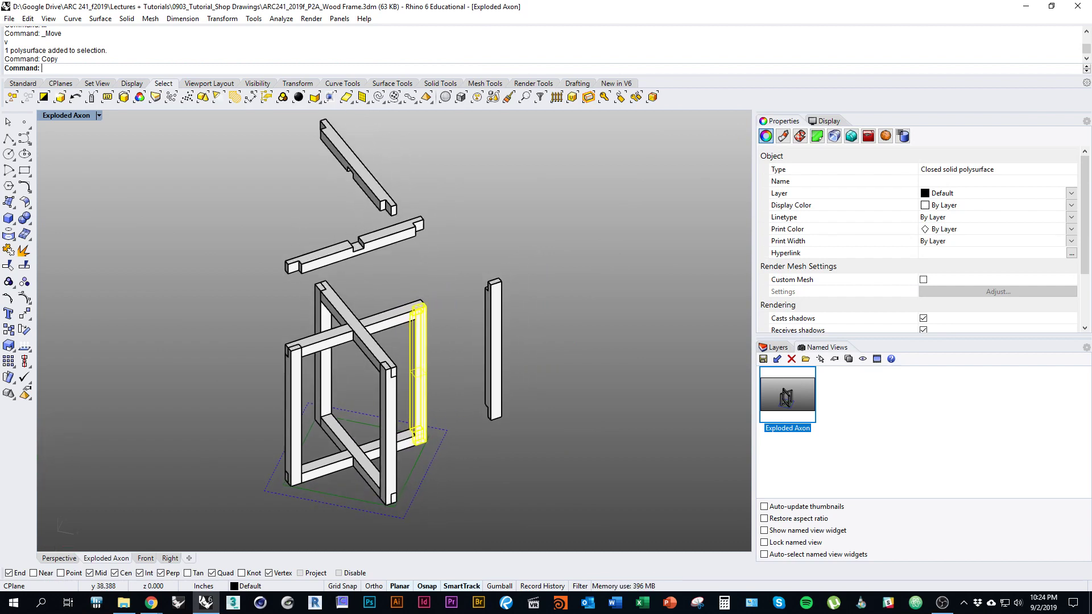
pyautogui.press('Escape')
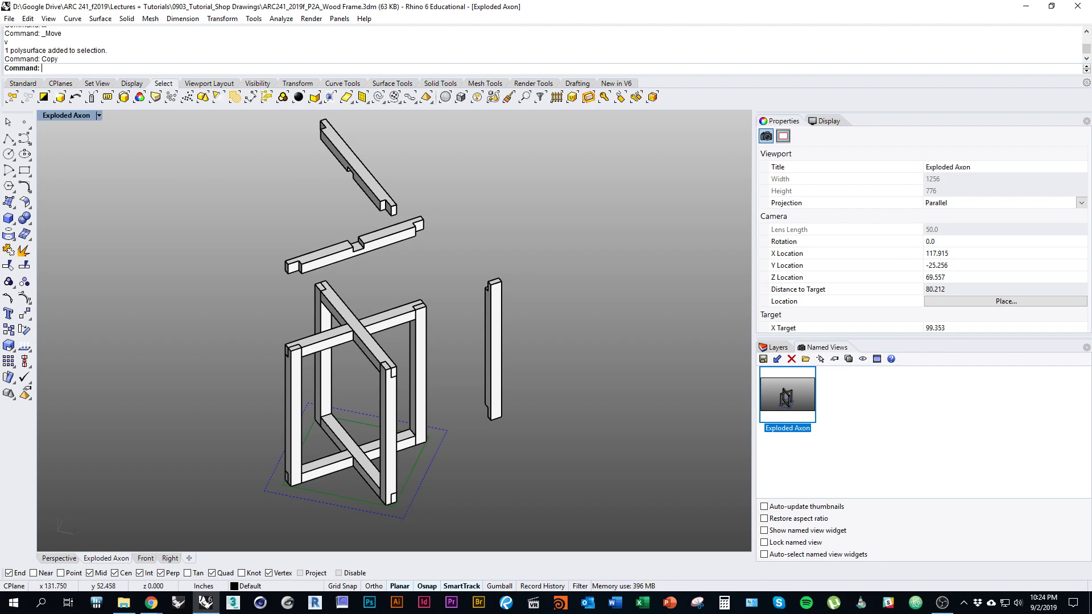
# Step: Save the current view over the existing 'Exploded Axon' named view, confirming the replacement
pyautogui.scroll(1, 195, 517)
pyautogui.scroll(-2, 474, 357)
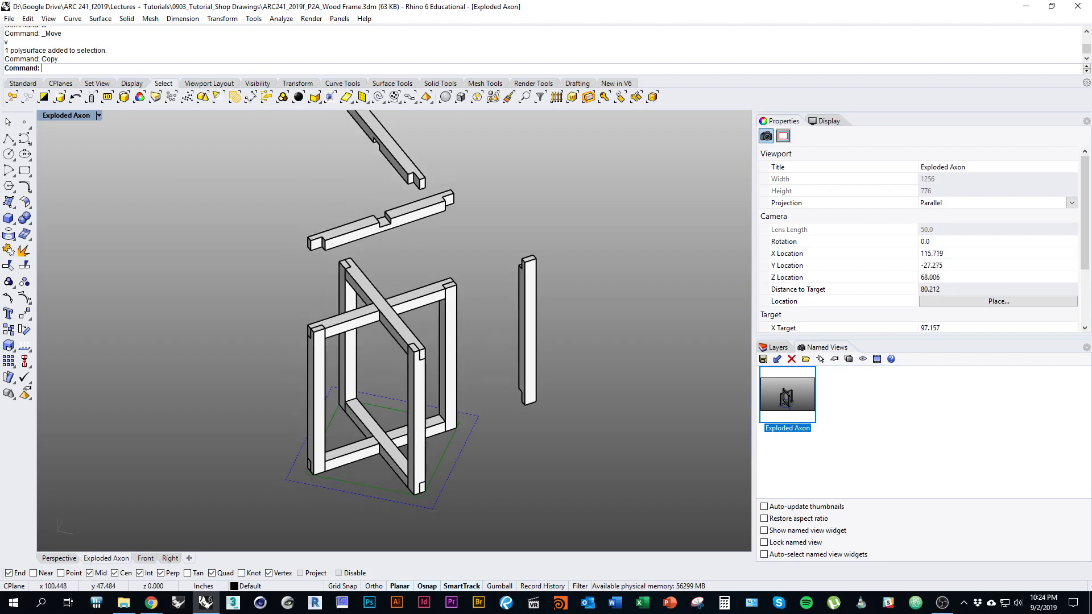
pyautogui.moveTo(474, 357); pyautogui.dragTo(421, 380, button='right')
pyautogui.scroll(3, 307, 343)
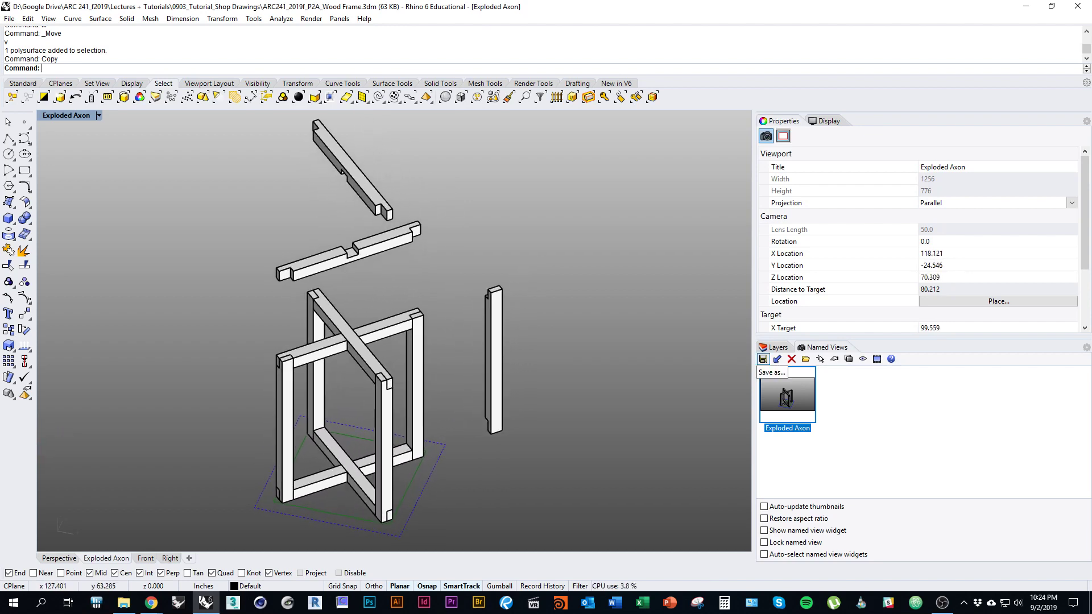
pyautogui.click(763, 359)
pyautogui.click(553, 321)
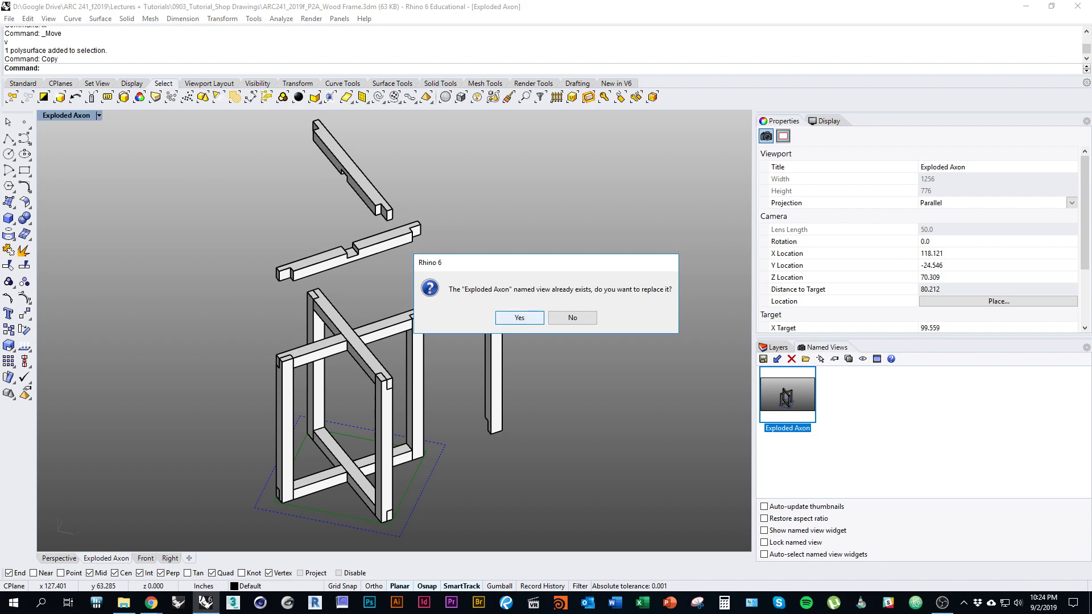
pyautogui.click(520, 317)
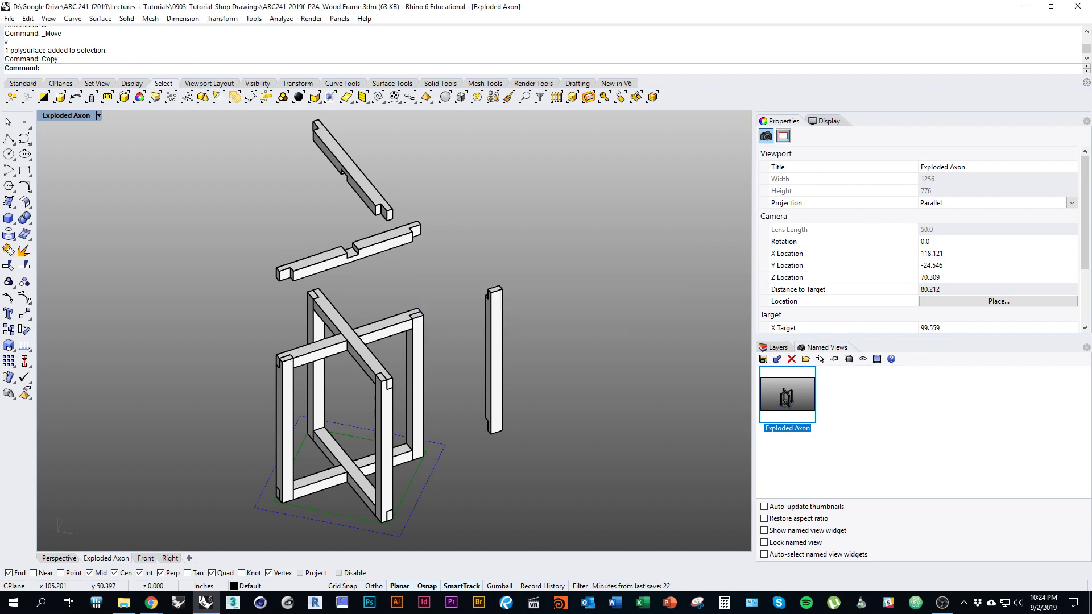
# Step: Select all eleven exploded frame pieces: posts, crossing beams and the raised upper beams
pyautogui.click(494, 403)
pyautogui.keyDown('shift'); pyautogui.click(417, 398); pyautogui.keyUp('shift')
pyautogui.keyDown('shift'); pyautogui.click(399, 458); pyautogui.keyUp('shift')
pyautogui.keyDown('shift'); pyautogui.click(385, 467); pyautogui.keyUp('shift')
pyautogui.keyDown('shift'); pyautogui.click(361, 490); pyautogui.keyUp('shift')
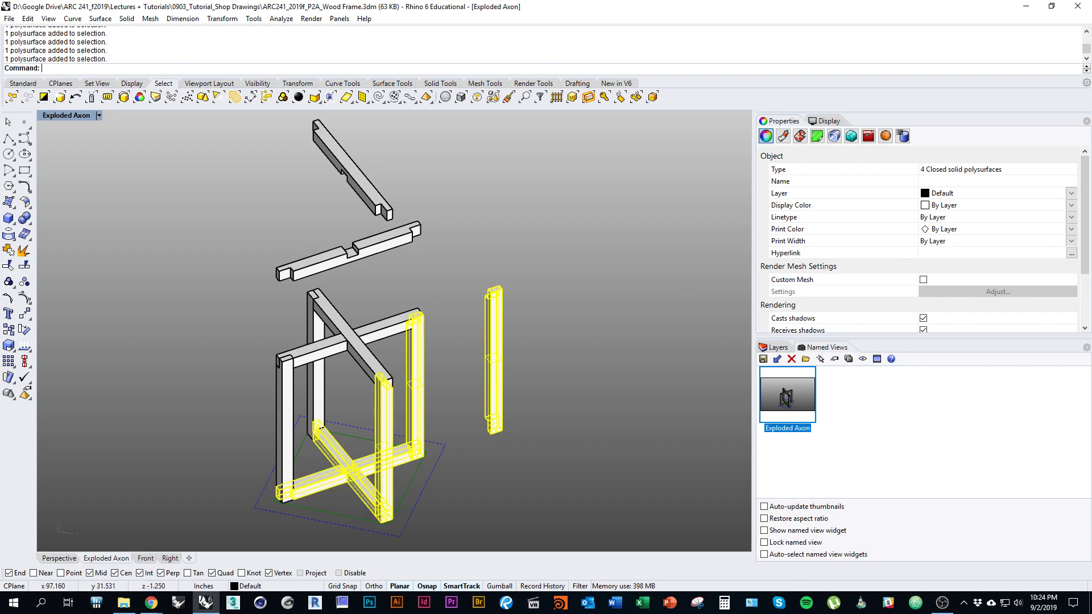
pyautogui.keyDown('shift'); pyautogui.click(286, 427); pyautogui.keyUp('shift')
pyautogui.keyDown('shift'); pyautogui.click(316, 387); pyautogui.keyUp('shift')
pyautogui.keyDown('shift'); pyautogui.click(322, 347); pyautogui.keyUp('shift')
pyautogui.keyDown('shift'); pyautogui.click(367, 358); pyautogui.keyUp('shift')
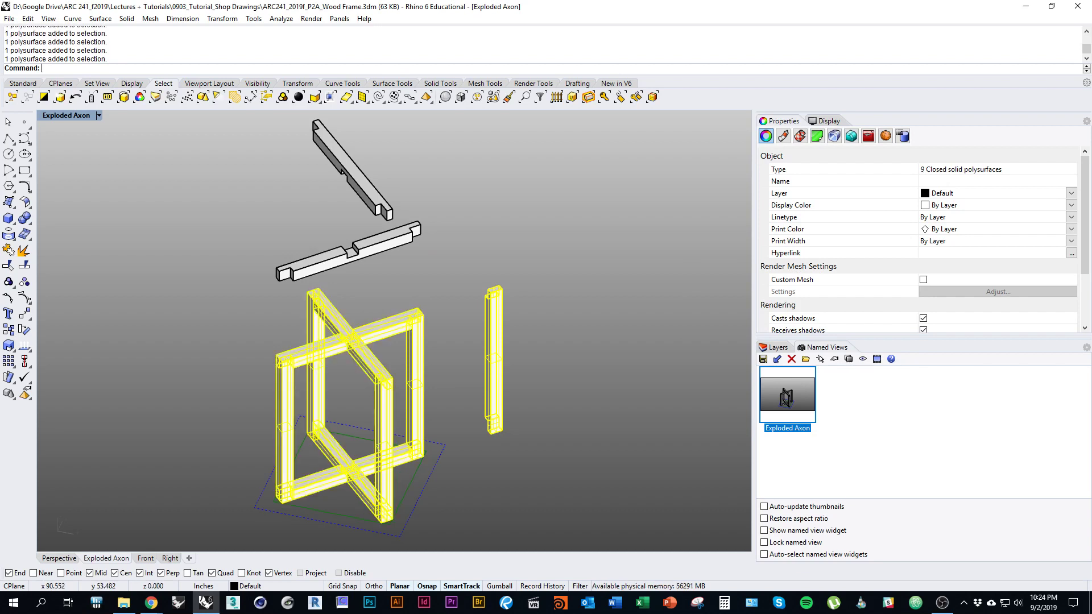
pyautogui.keyDown('shift'); pyautogui.moveTo(477, 290); pyautogui.dragTo(255, 190); pyautogui.keyUp('shift')
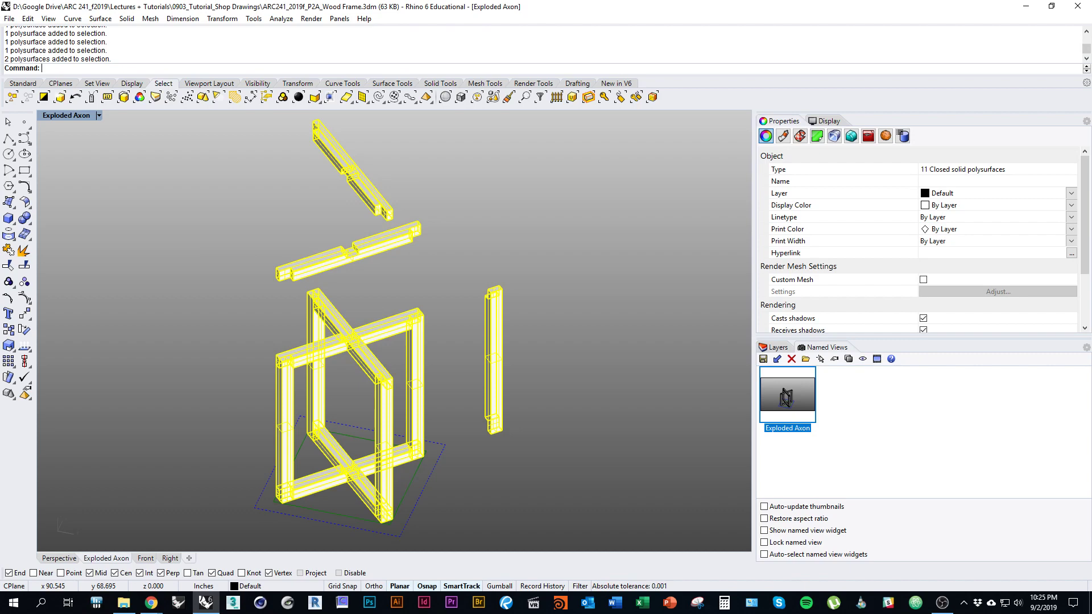
# Step: Run Make2D with View projection and source layers kept, producing 276 curves
pyautogui.write('Make2D')
pyautogui.press('Return')
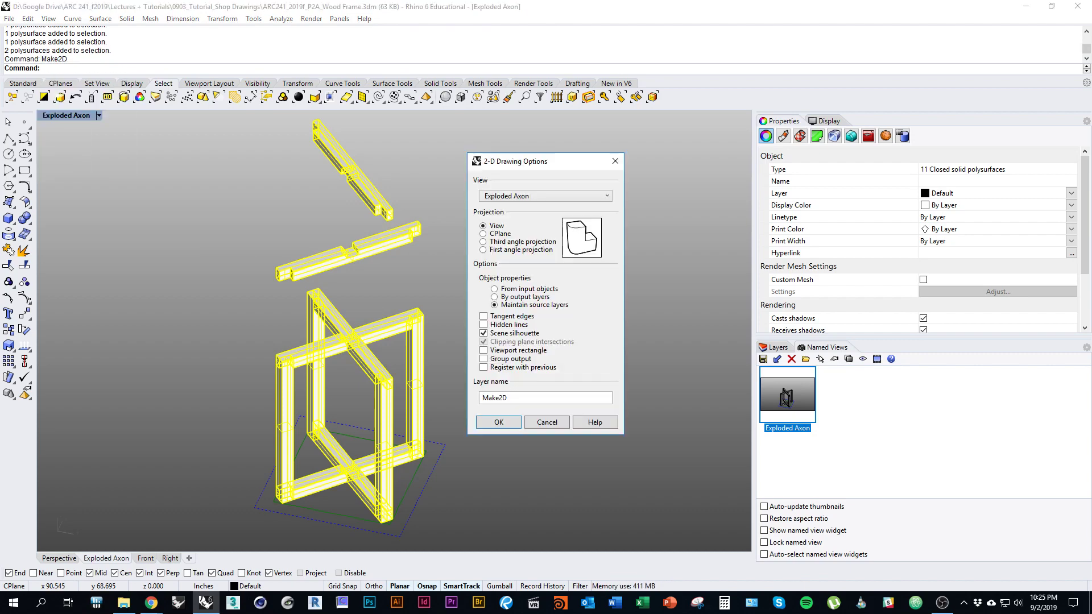
pyautogui.moveTo(540, 161)
pyautogui.mouseDown()
pyautogui.moveTo(592, 205)
pyautogui.moveTo(569, 212)
pyautogui.mouseUp()
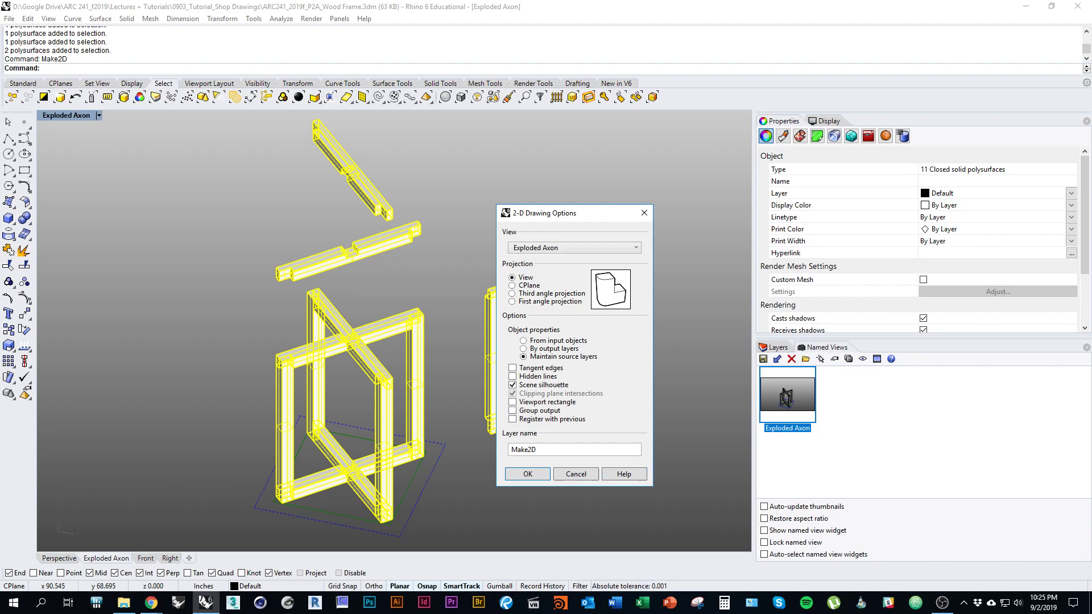
pyautogui.press('Return')
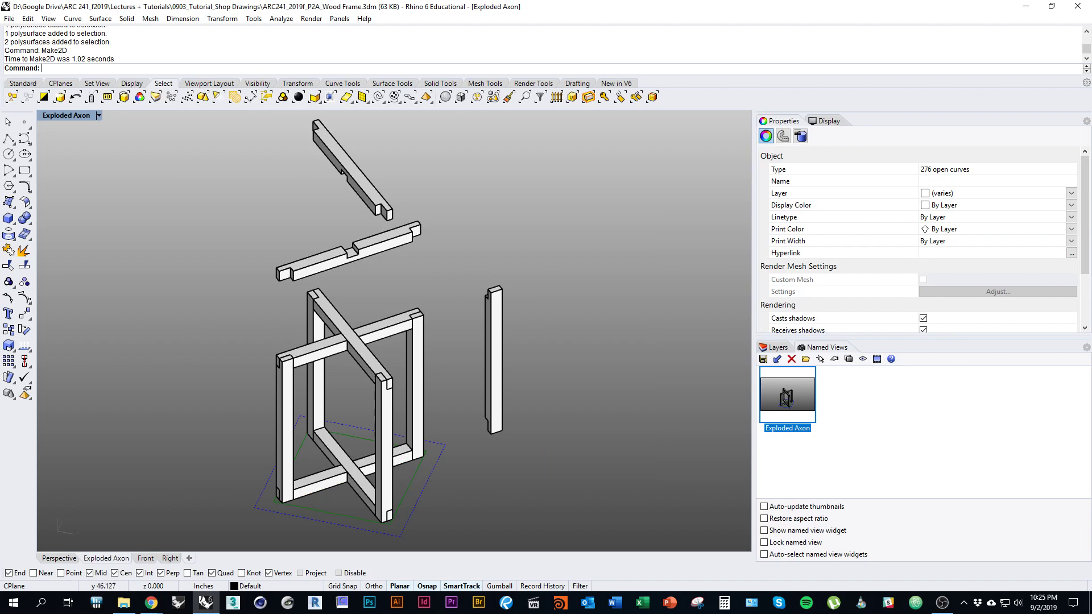
# Step: Zoom out to locate the Make2D curves and switch the viewport to Top
pyautogui.scroll(-3, 424, 322)
pyautogui.scroll(-8, 424, 322)
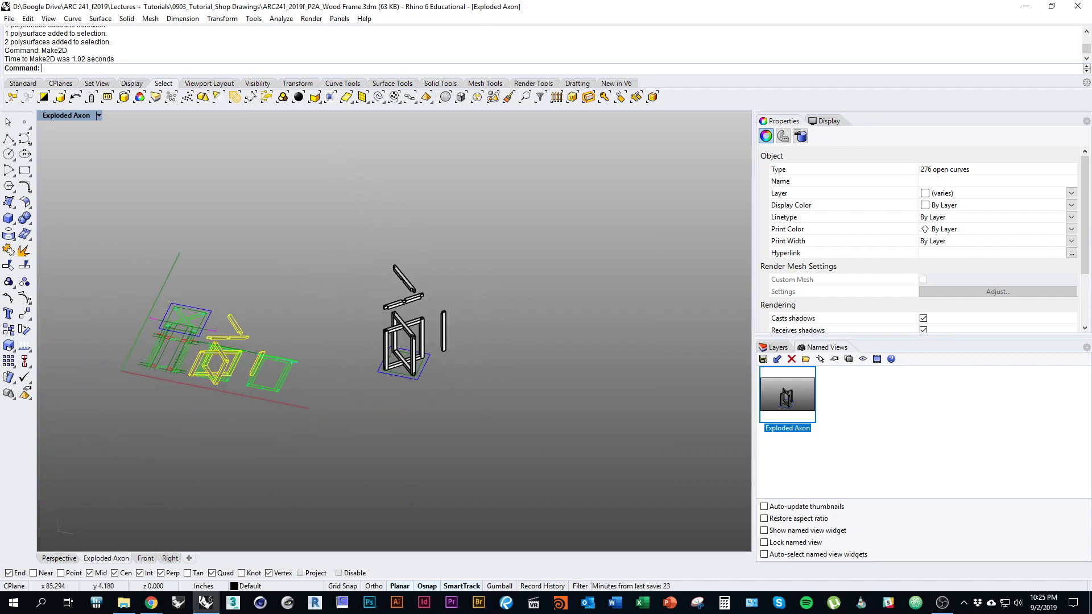
pyautogui.moveTo(249, 330); pyautogui.dragTo(316, 357, button='right')
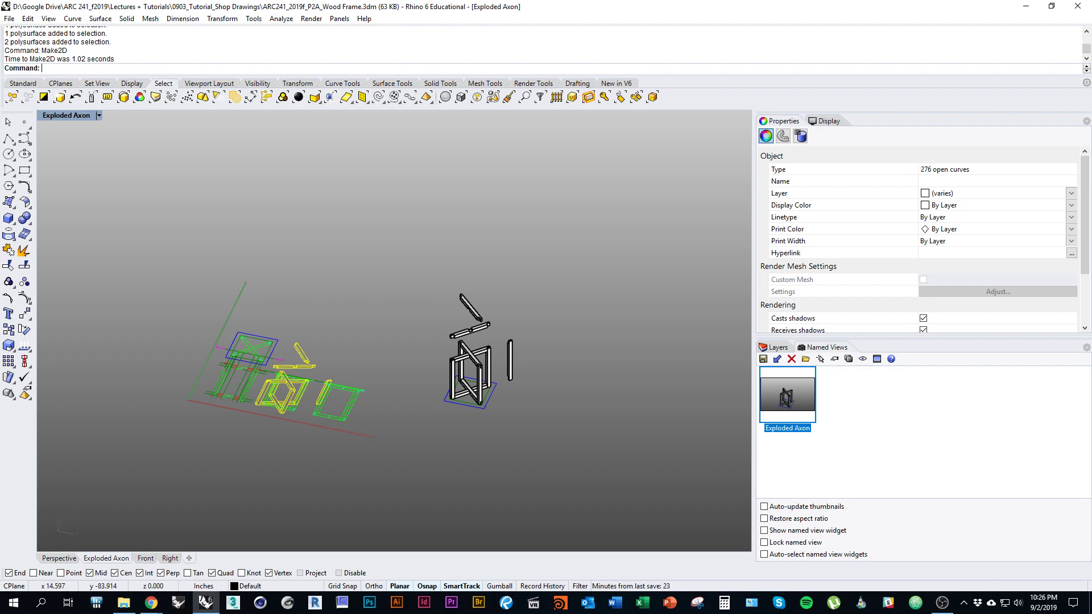
pyautogui.moveTo(399, 330); pyautogui.dragTo(449, 330, button='right')
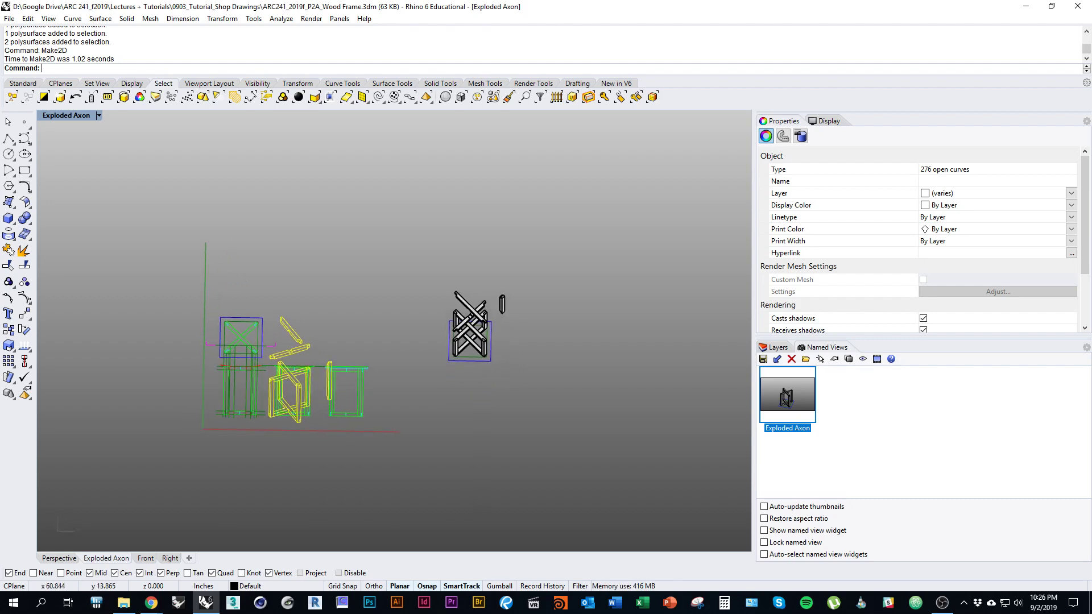
pyautogui.moveTo(450, 330); pyautogui.dragTo(484, 319, button='right')
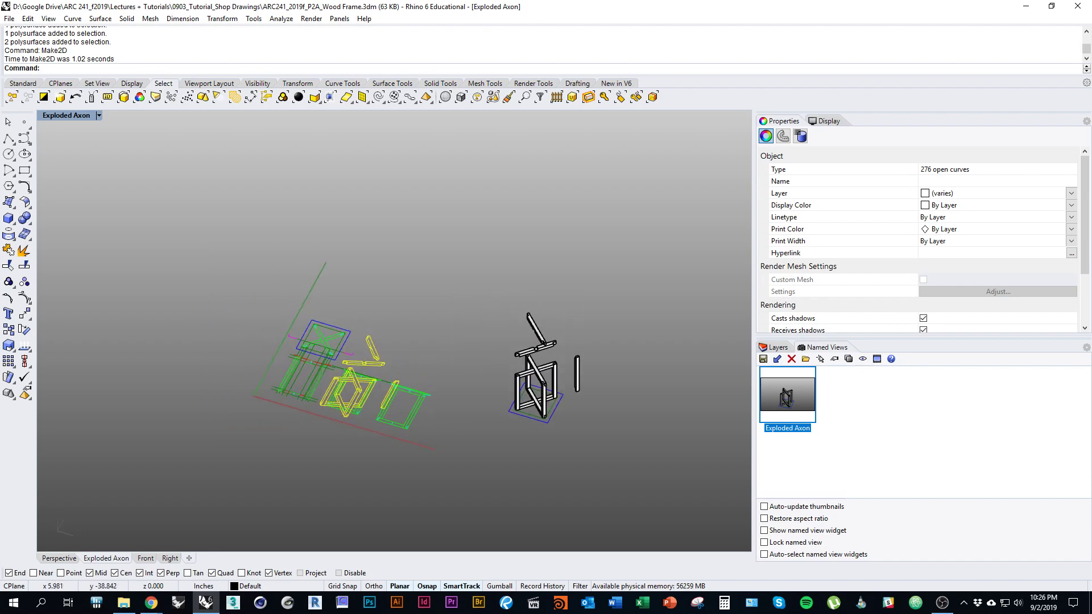
pyautogui.write('Top')
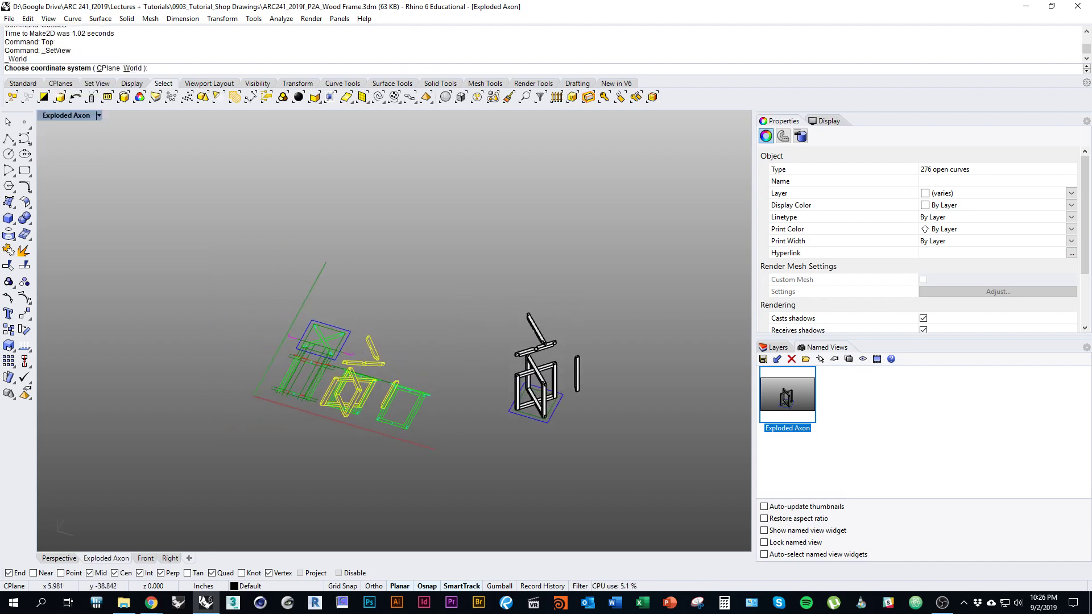
pyautogui.press('Return')
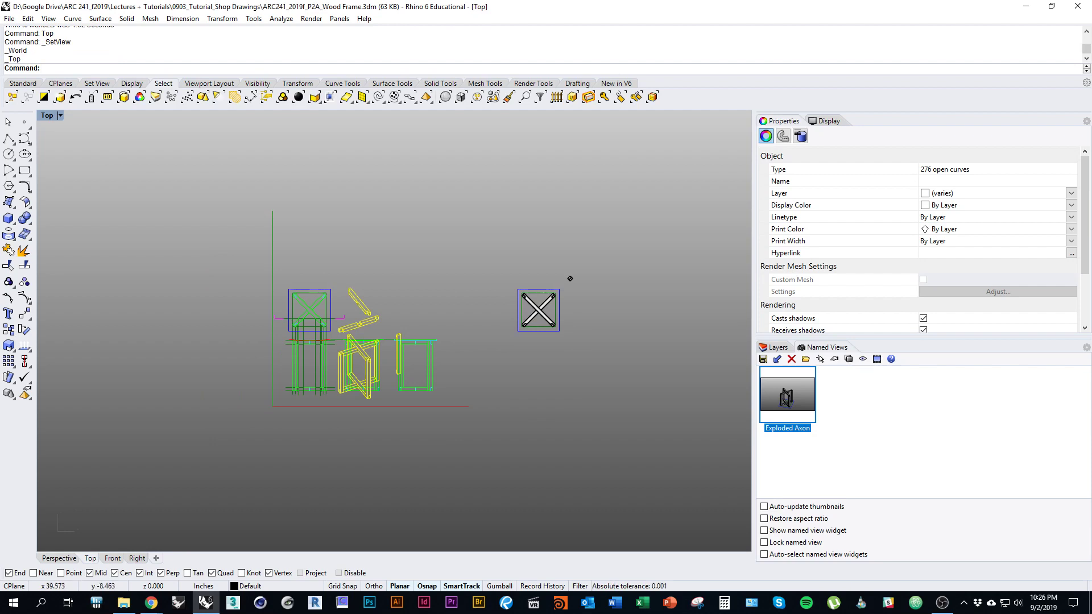
# Step: Move the 2D axon drawing to the left, away from the elevation drawings
pyautogui.write('M')
pyautogui.press('Return')
pyautogui.click(481, 450)
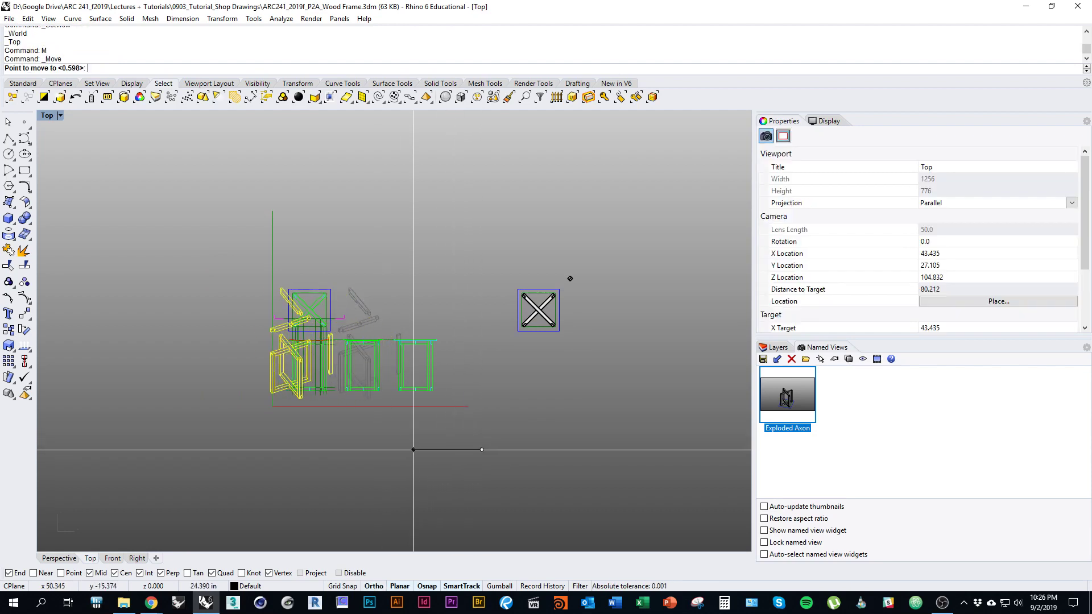
pyautogui.click(263, 450)
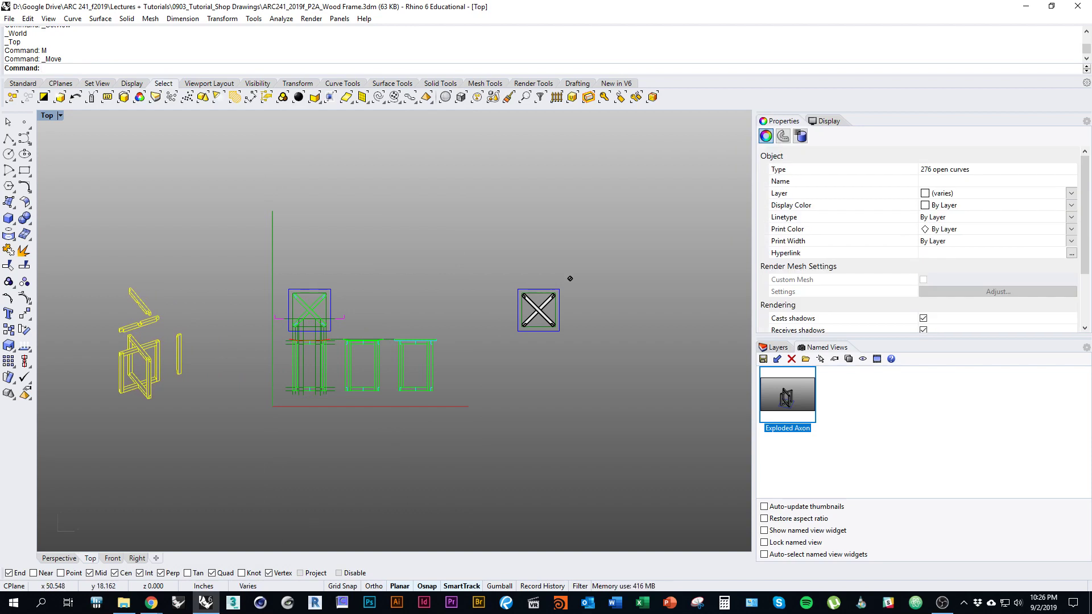
pyautogui.press('Escape')
pyautogui.moveTo(570, 279); pyautogui.dragTo(724, 295, button='right')
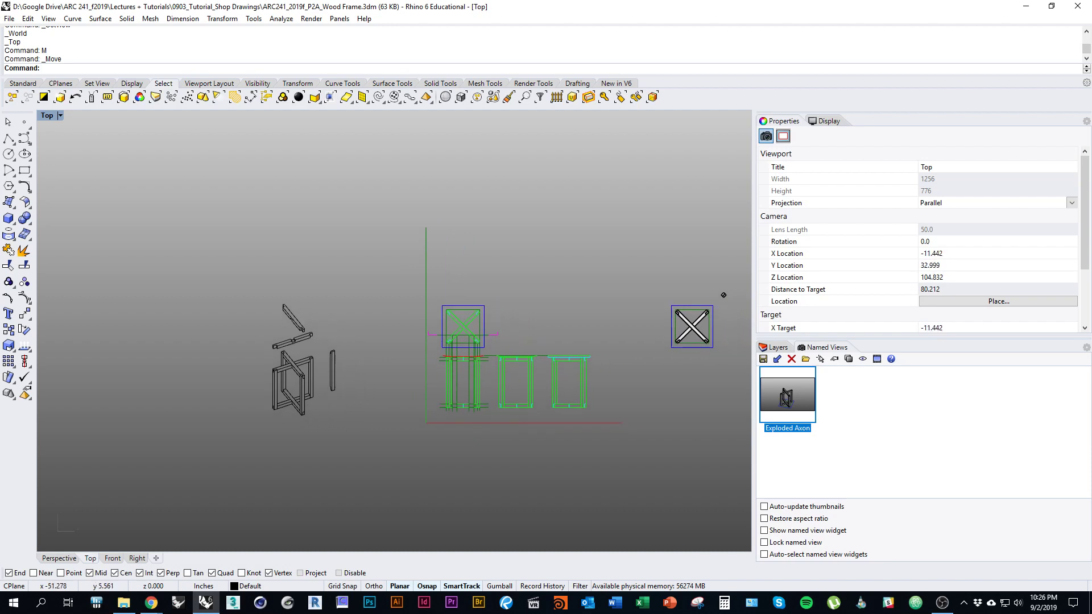
pyautogui.scroll(5, 282, 373)
pyautogui.scroll(-1, 336, 324)
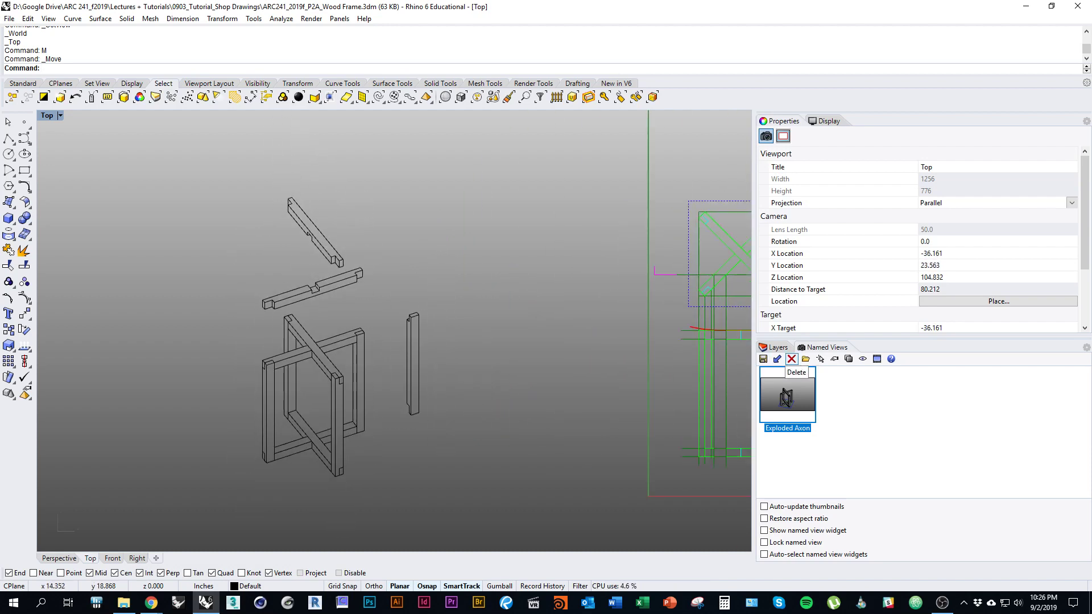
# Step: Select all 86 curves on the SceneSilhouetteCurves Default sublayer
pyautogui.click(778, 347)
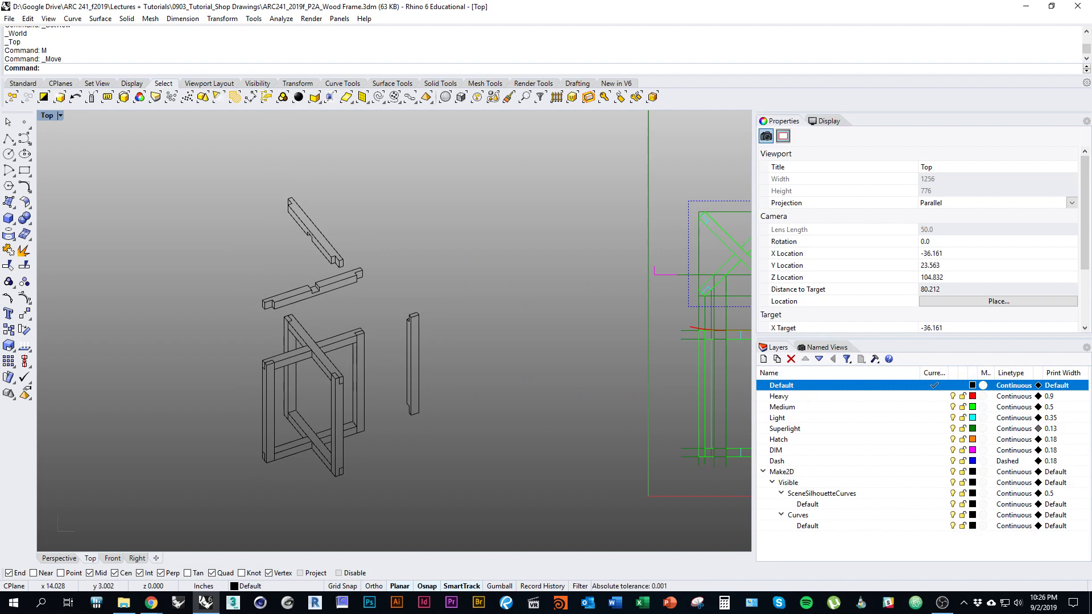
pyautogui.moveTo(612, 468); pyautogui.dragTo(635, 465, button='right')
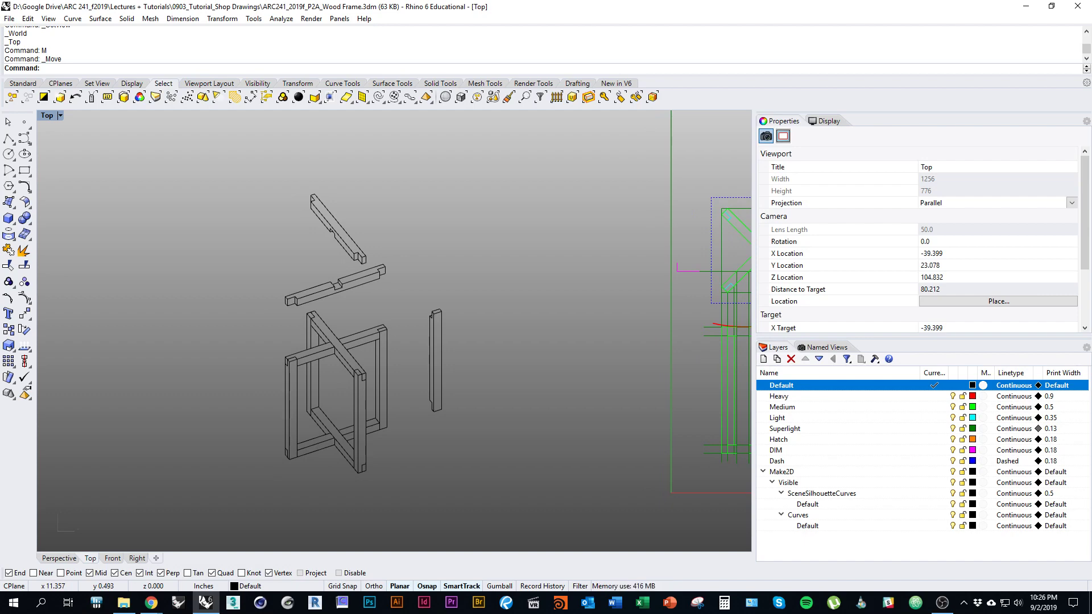
pyautogui.click(808, 504)
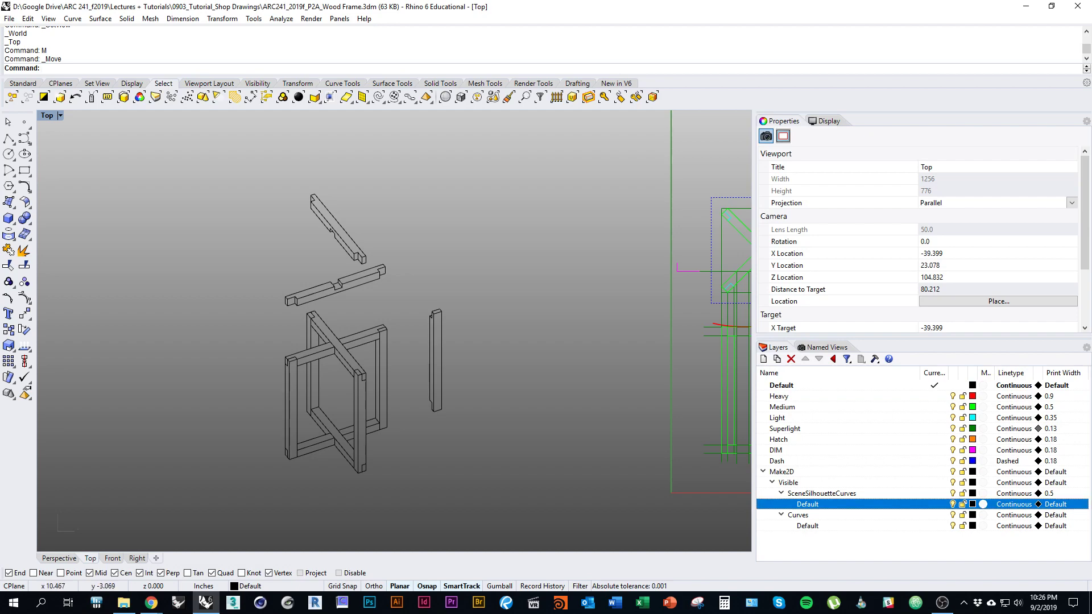
pyautogui.moveTo(453, 354); pyautogui.dragTo(431, 330, button='right')
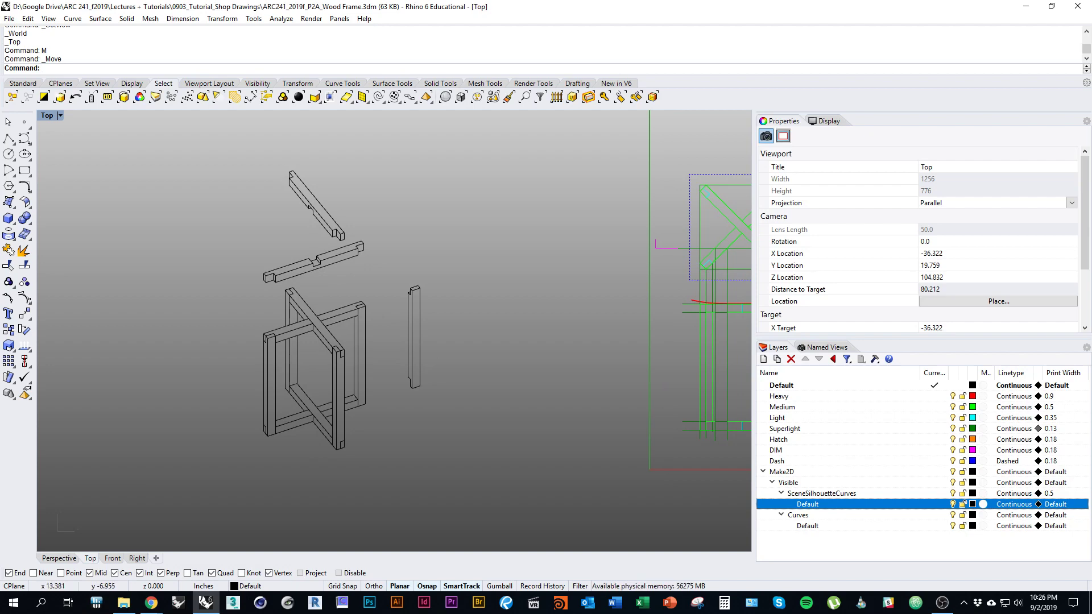
pyautogui.rightClick(848, 504)
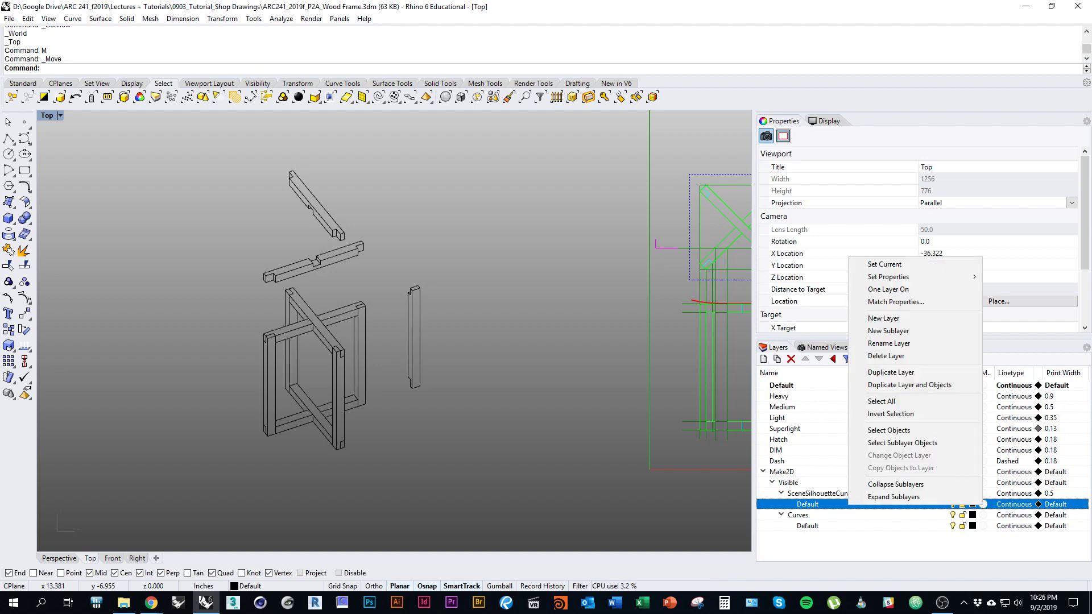
pyautogui.click(876, 430)
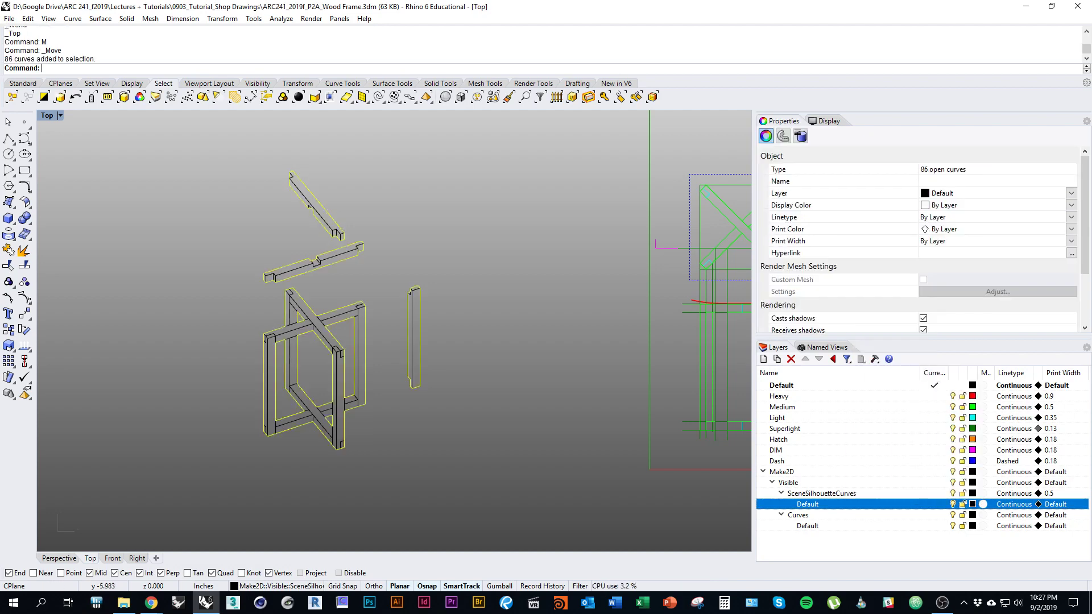
# Step: Change the selected silhouette curves onto the Heavy layer
pyautogui.moveTo(333, 242); pyautogui.dragTo(355, 251, button='right')
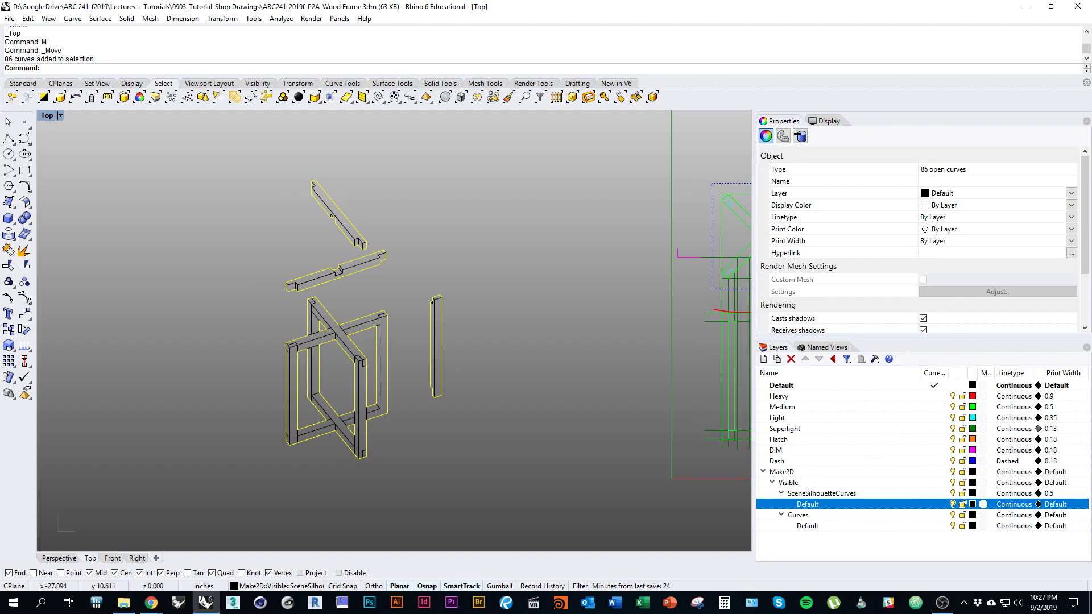
pyautogui.moveTo(373, 329); pyautogui.dragTo(401, 319, button='right')
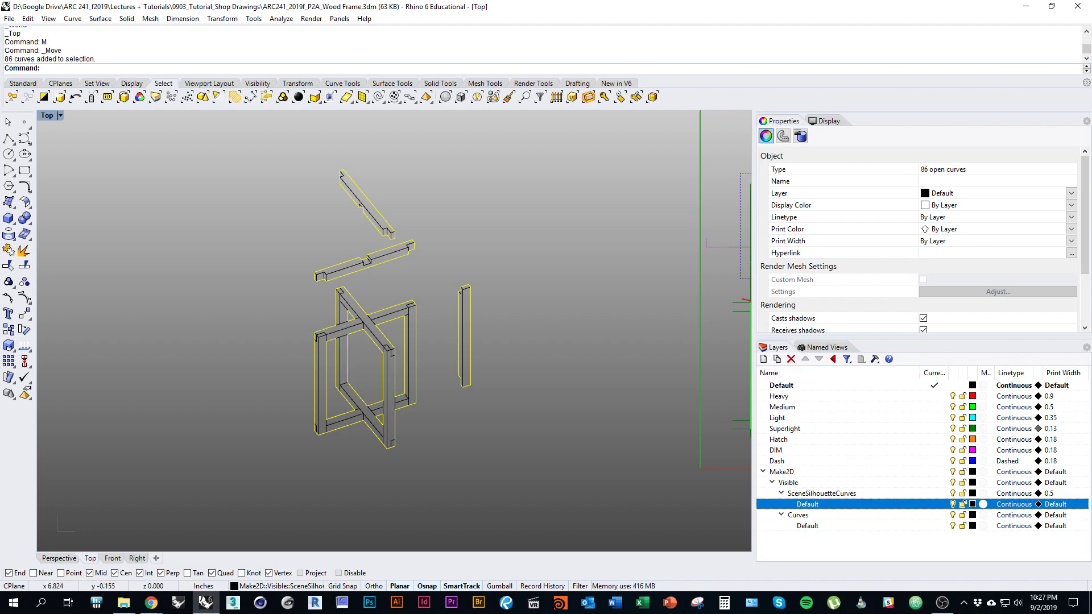
pyautogui.rightClick(810, 397)
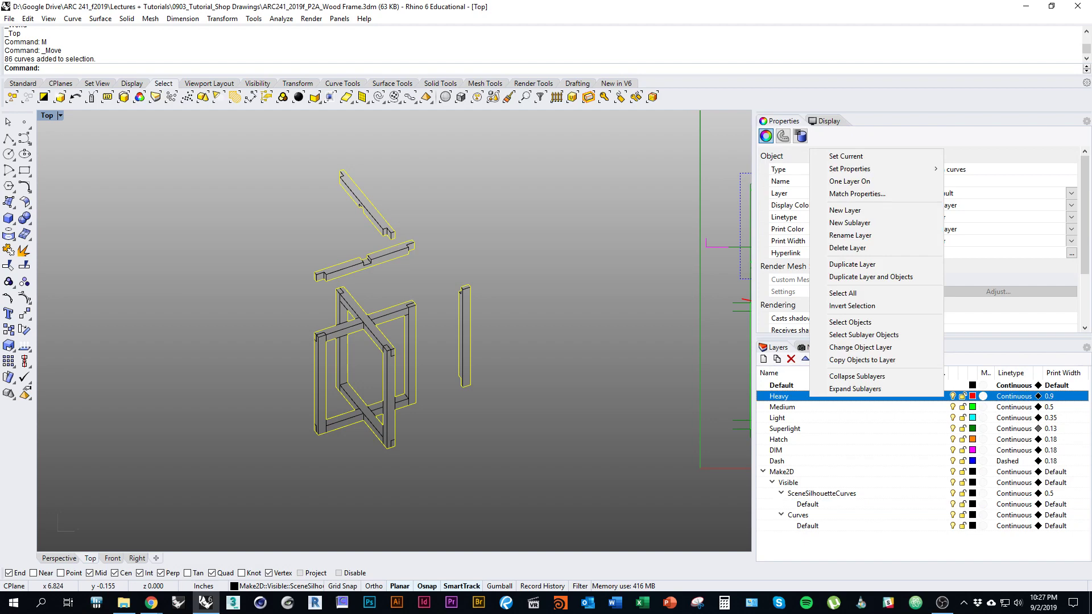
pyautogui.click(852, 348)
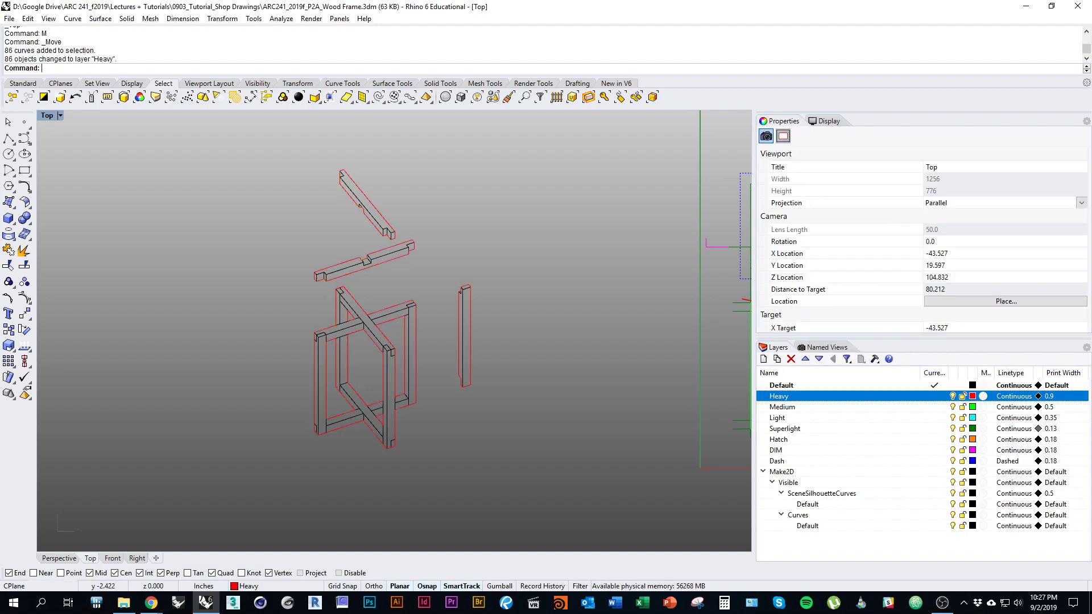
# Step: Hide the Heavy layer's curves and inspect an edge curve on the left post
pyautogui.moveTo(511, 451); pyautogui.dragTo(537, 459, button='right')
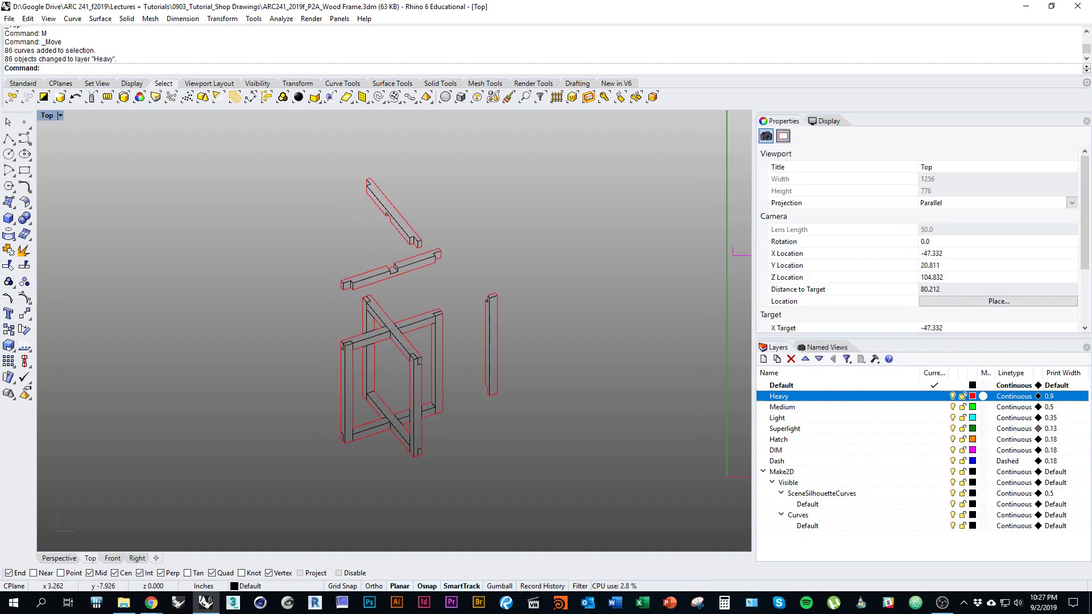
pyautogui.click(953, 396)
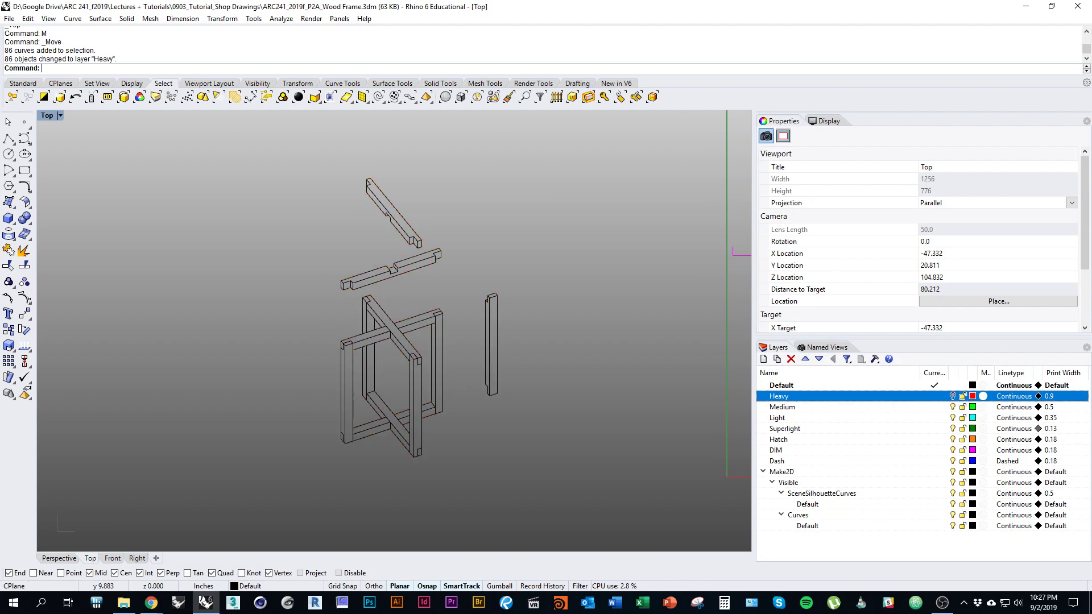
pyautogui.scroll(4, 341, 344)
pyautogui.click(362, 329)
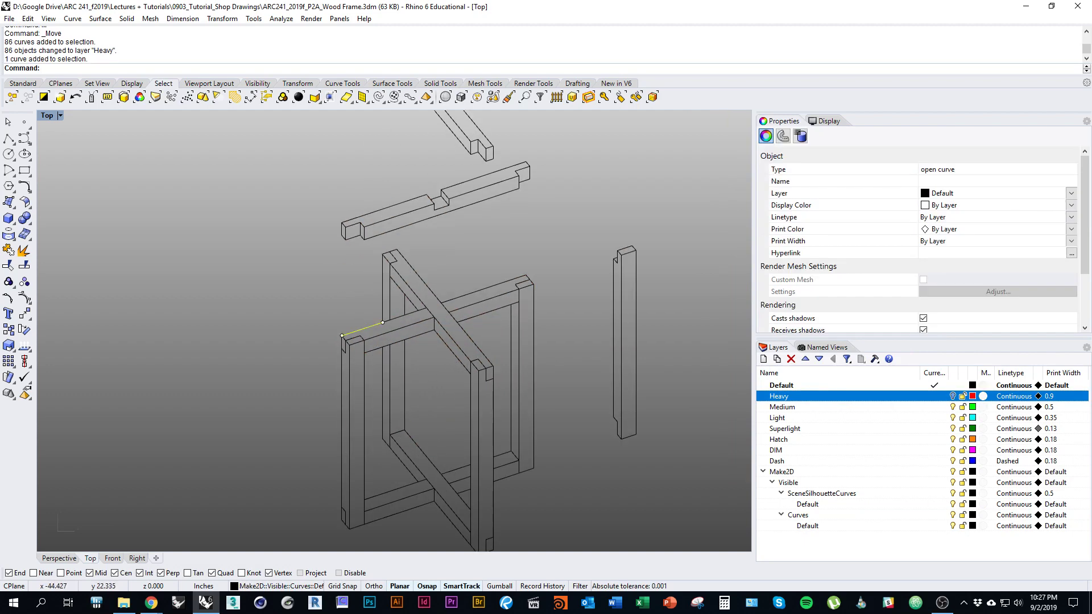
pyautogui.moveTo(364, 330); pyautogui.dragTo(375, 345, button='right')
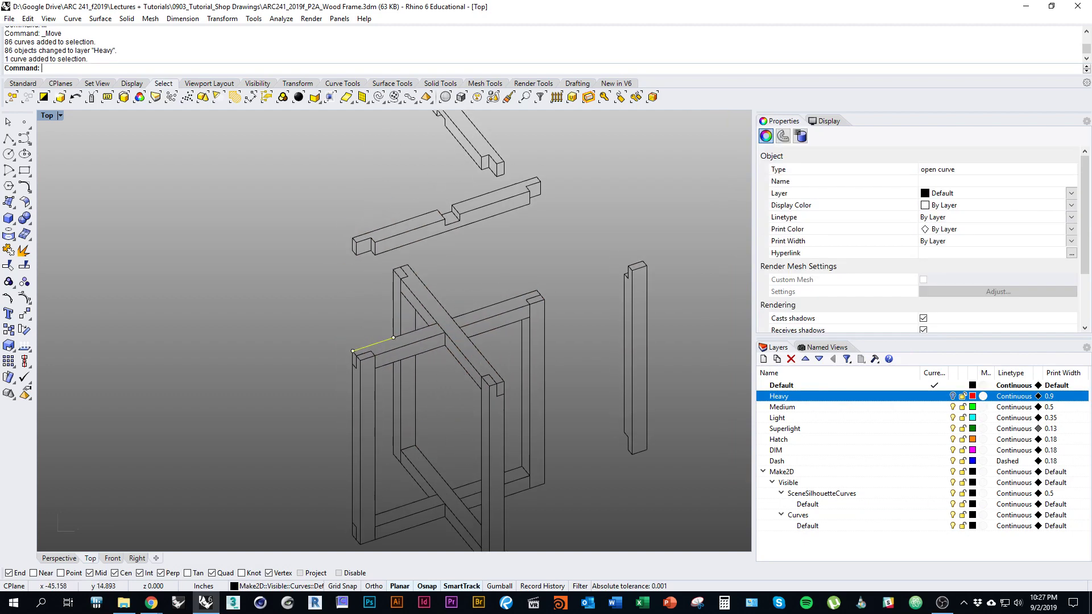
pyautogui.scroll(-2, 261, 340)
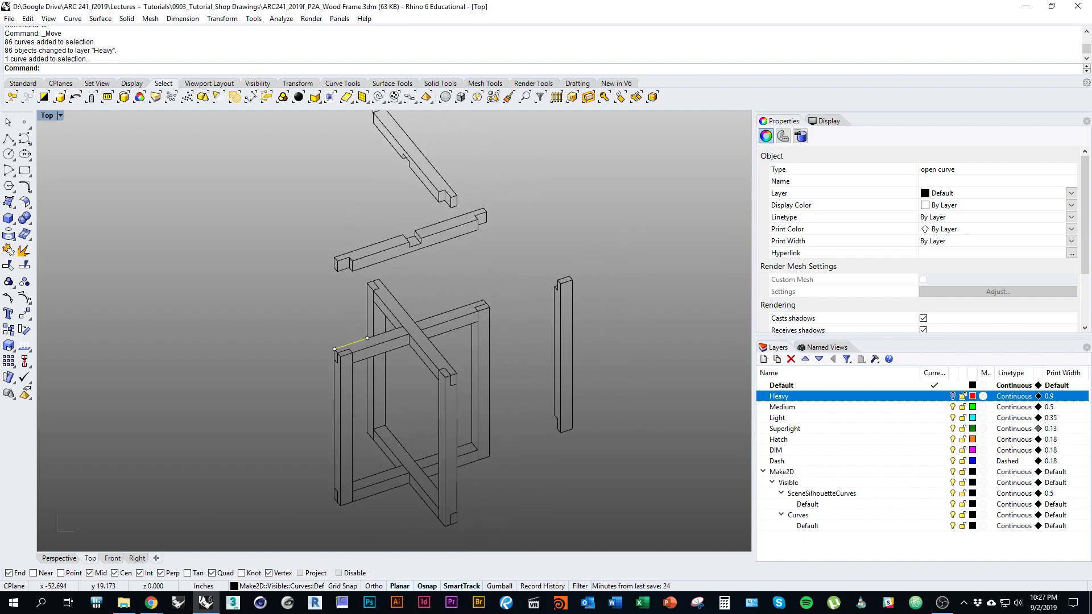
pyautogui.press('Escape')
pyautogui.moveTo(398, 341); pyautogui.dragTo(378, 303, button='right')
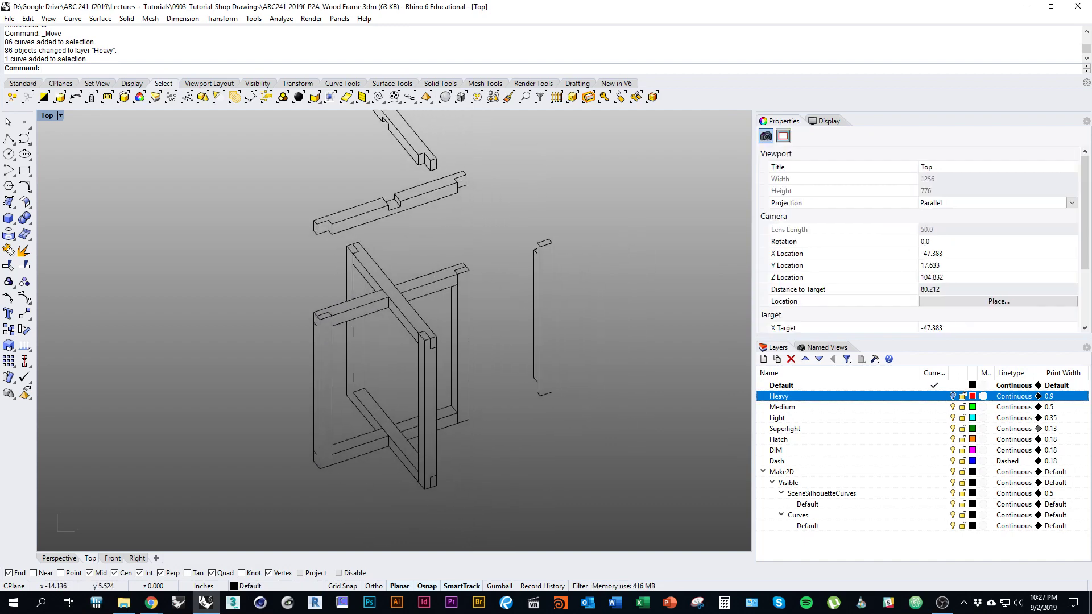
pyautogui.moveTo(523, 410)
pyautogui.mouseDown(button='right')
pyautogui.moveTo(516, 440)
pyautogui.moveTo(498, 445)
pyautogui.mouseUp(button='right')
pyautogui.scroll(-2, 498, 446)
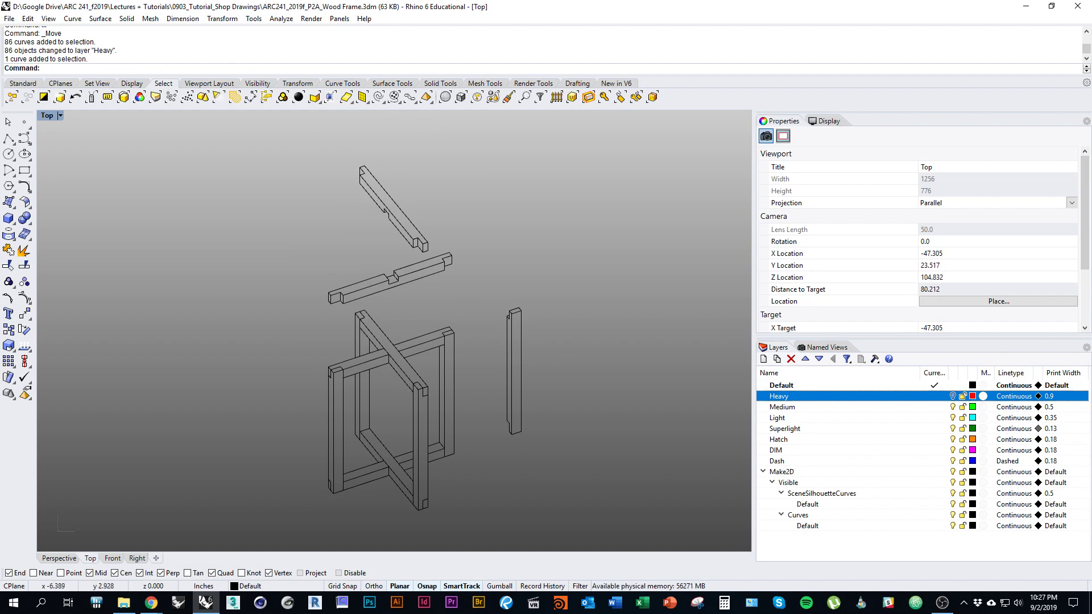
# Step: Select the 190 curves on the Make2D Curves Default sublayer and move them to Medium
pyautogui.click(807, 525)
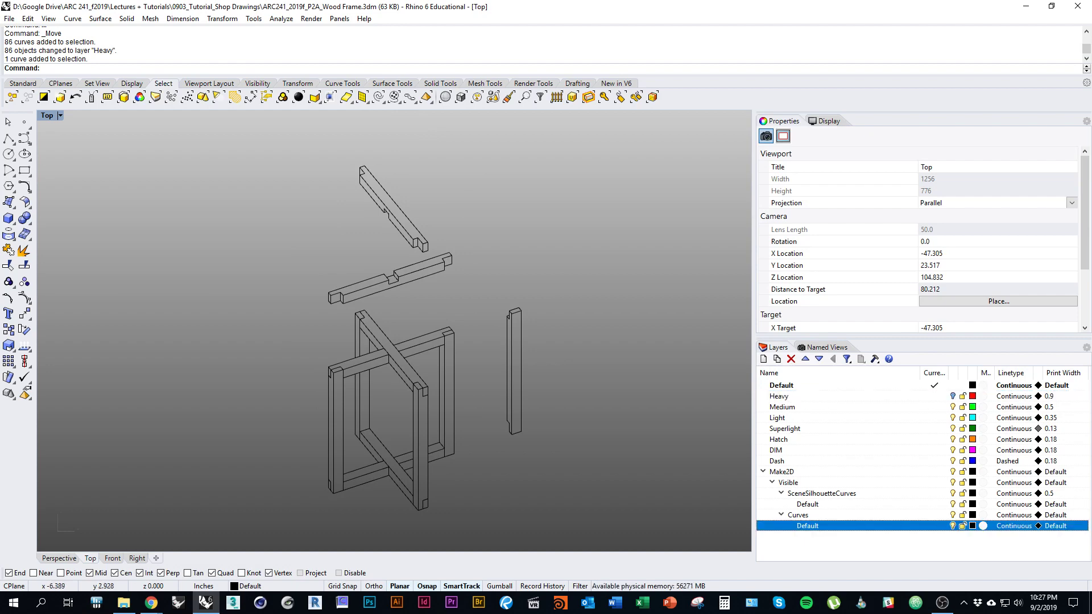
pyautogui.rightClick(814, 526)
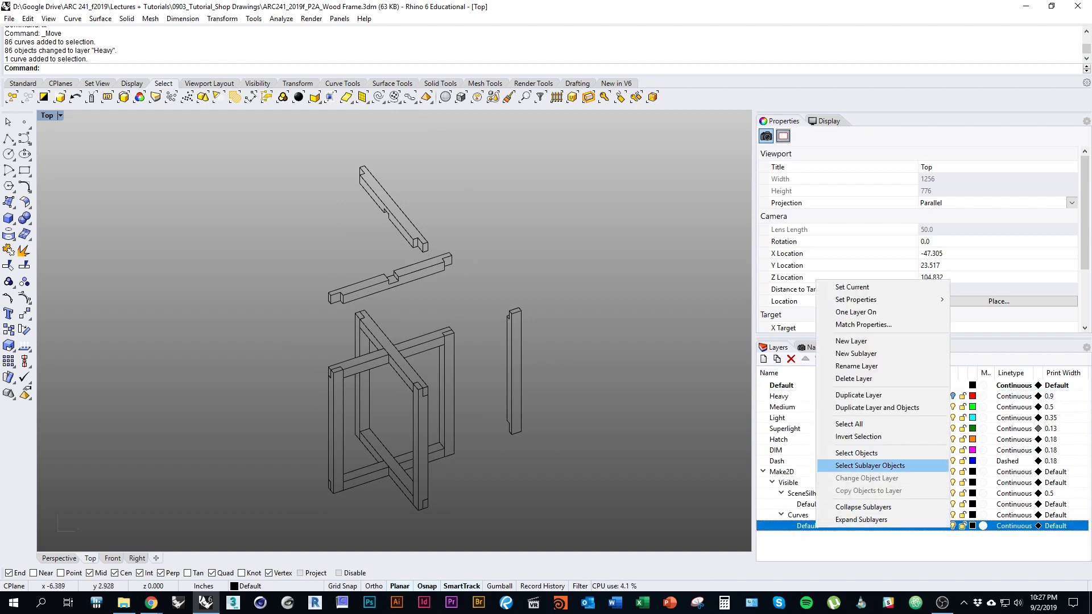
pyautogui.click(856, 453)
pyautogui.moveTo(277, 236); pyautogui.dragTo(249, 214, button='right')
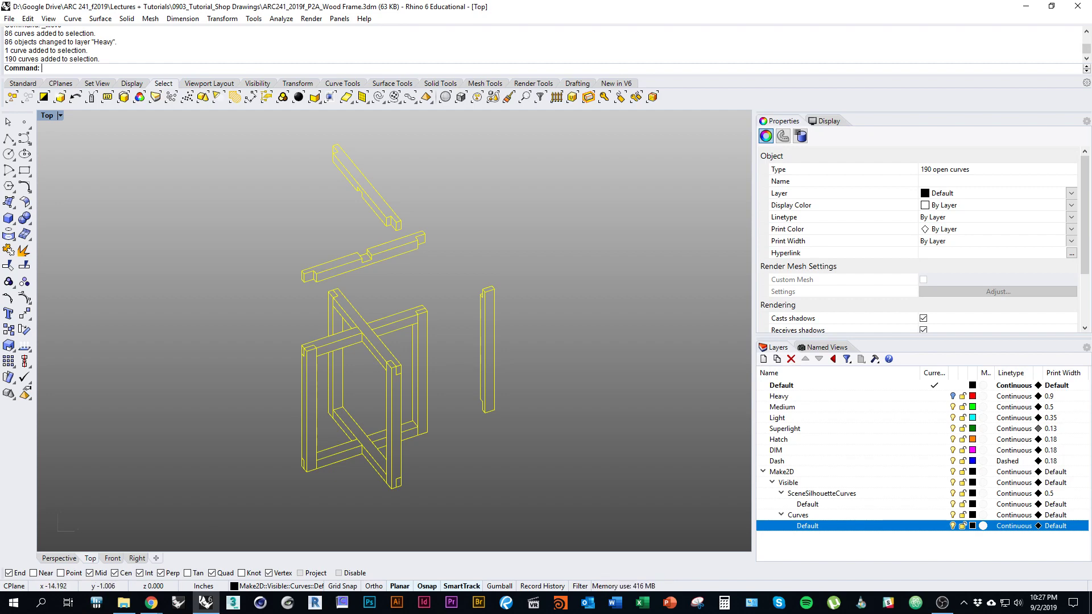
pyautogui.rightClick(859, 407)
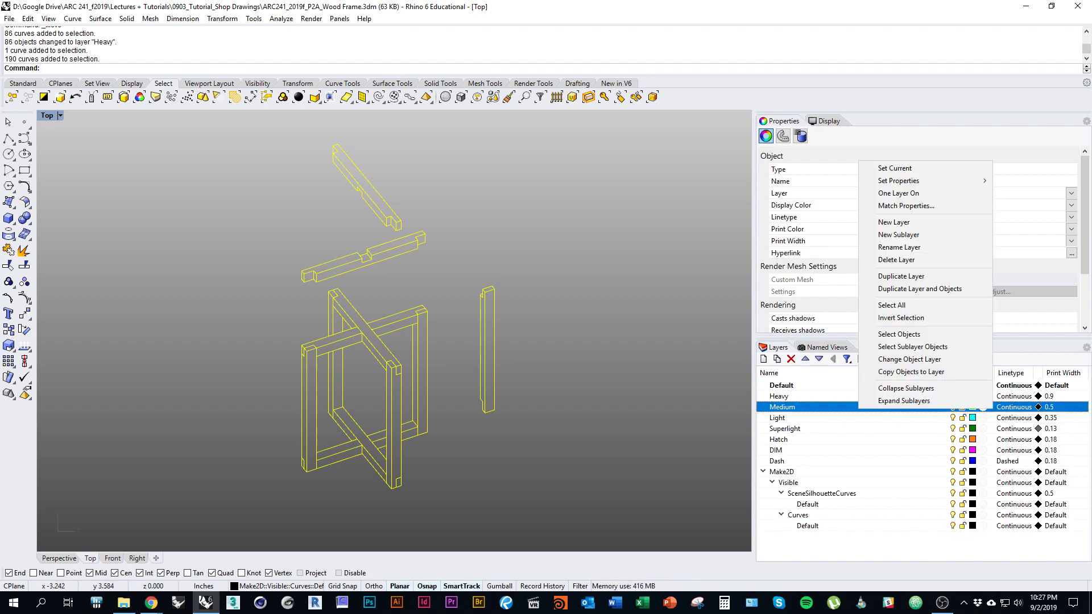
pyautogui.click(909, 359)
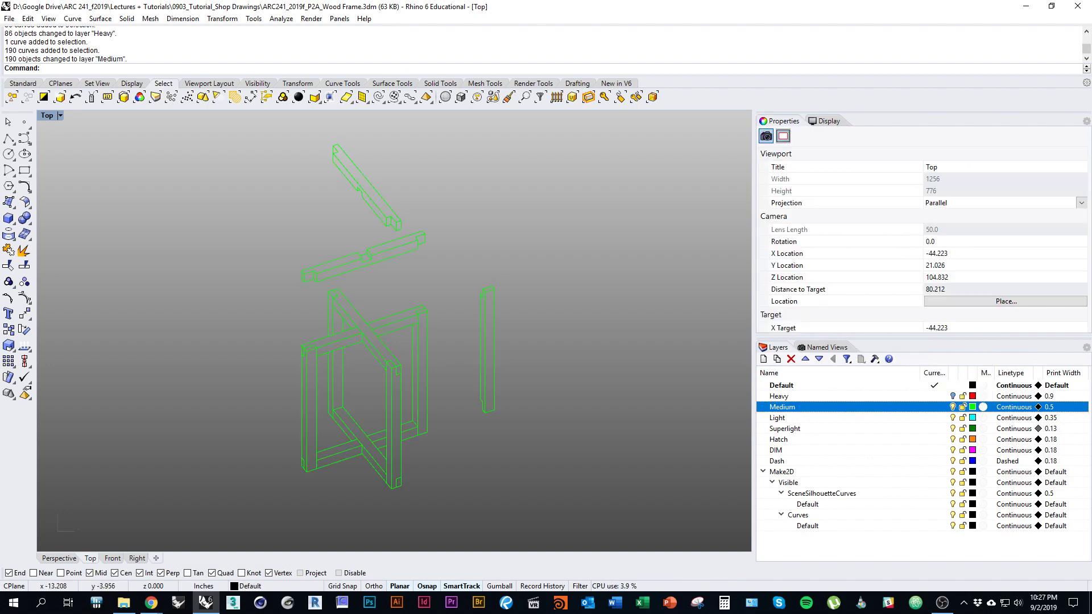
# Step: Turn the Heavy layer back on, lock the Medium layer, and make Light current
pyautogui.click(953, 396)
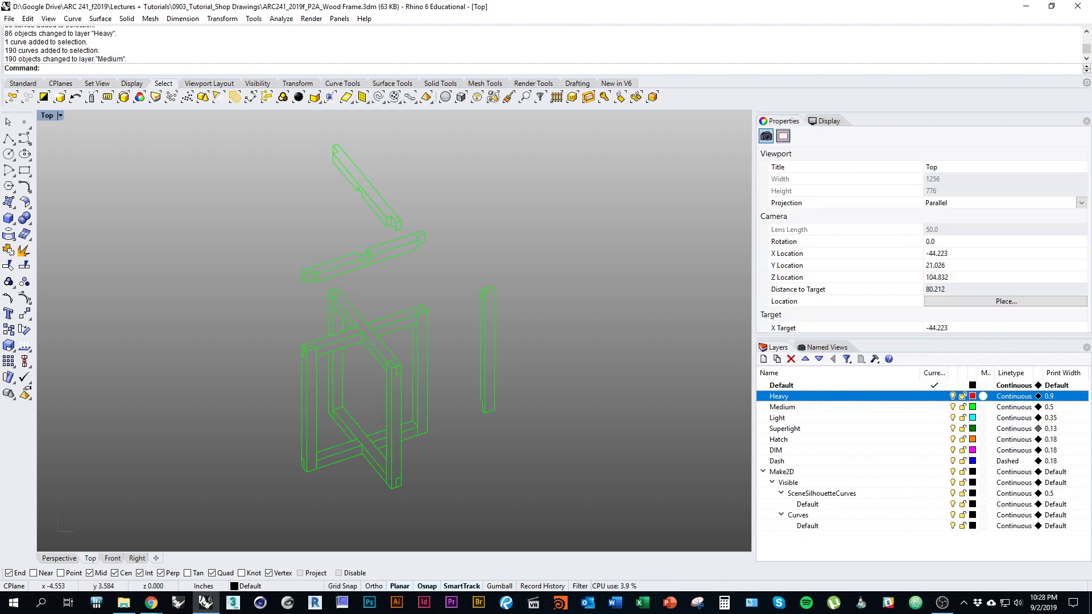
pyautogui.click(962, 407)
pyautogui.moveTo(427, 348)
pyautogui.mouseDown(button='right')
pyautogui.moveTo(487, 362)
pyautogui.moveTo(438, 368)
pyautogui.mouseUp(button='right')
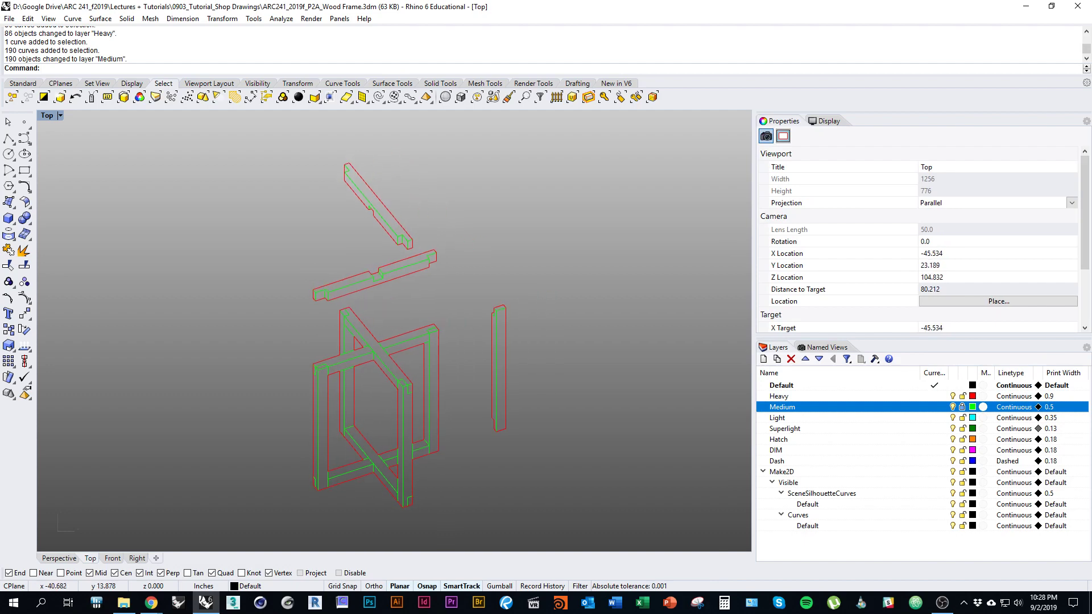
pyautogui.scroll(8, 361, 348)
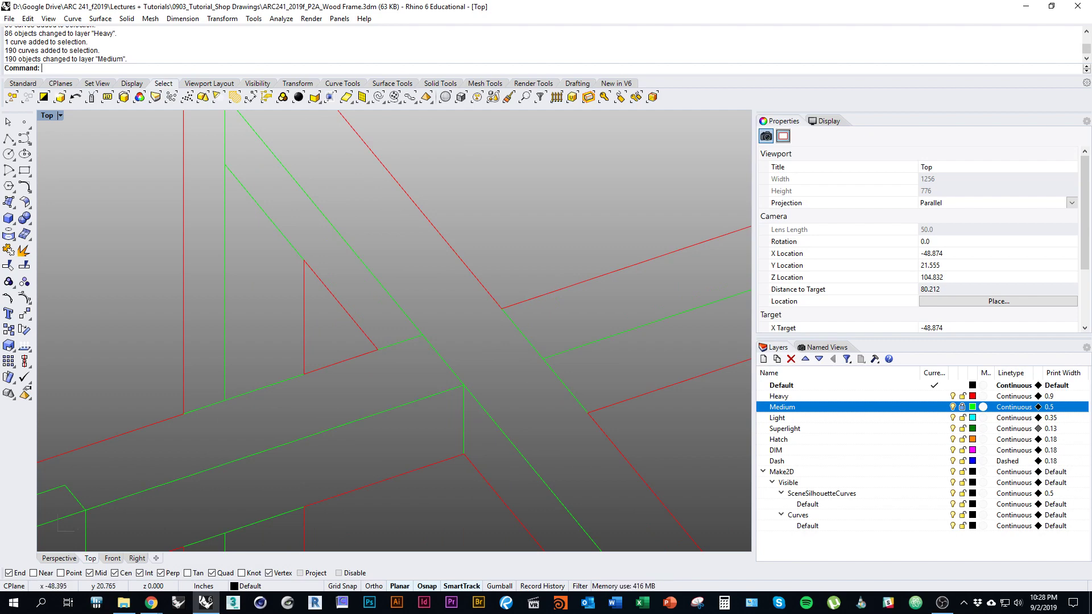
pyautogui.scroll(-8, 375, 330)
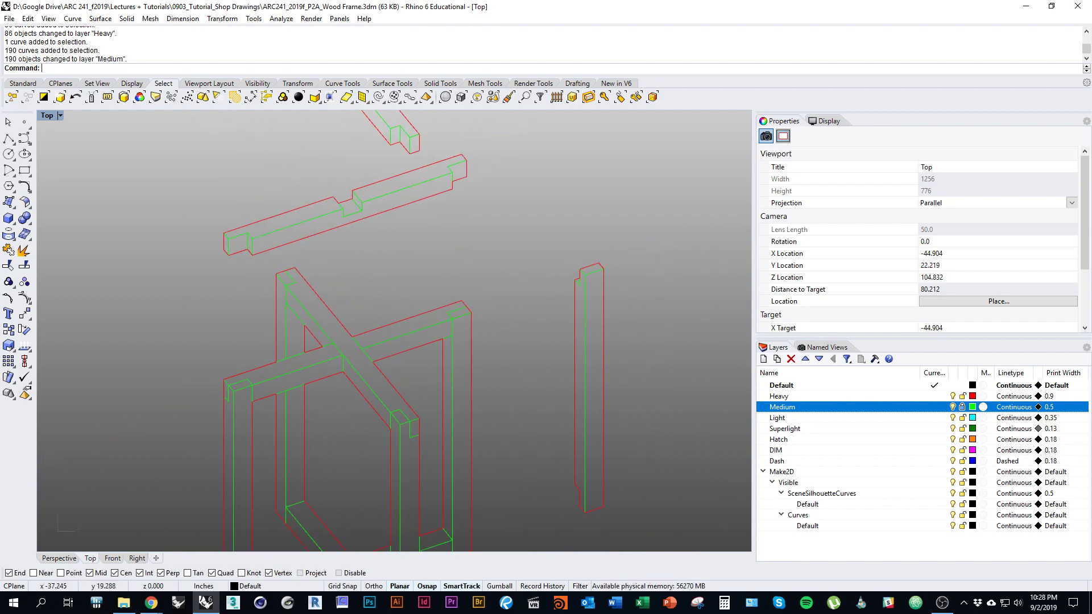
pyautogui.moveTo(511, 376); pyautogui.dragTo(513, 375, button='right')
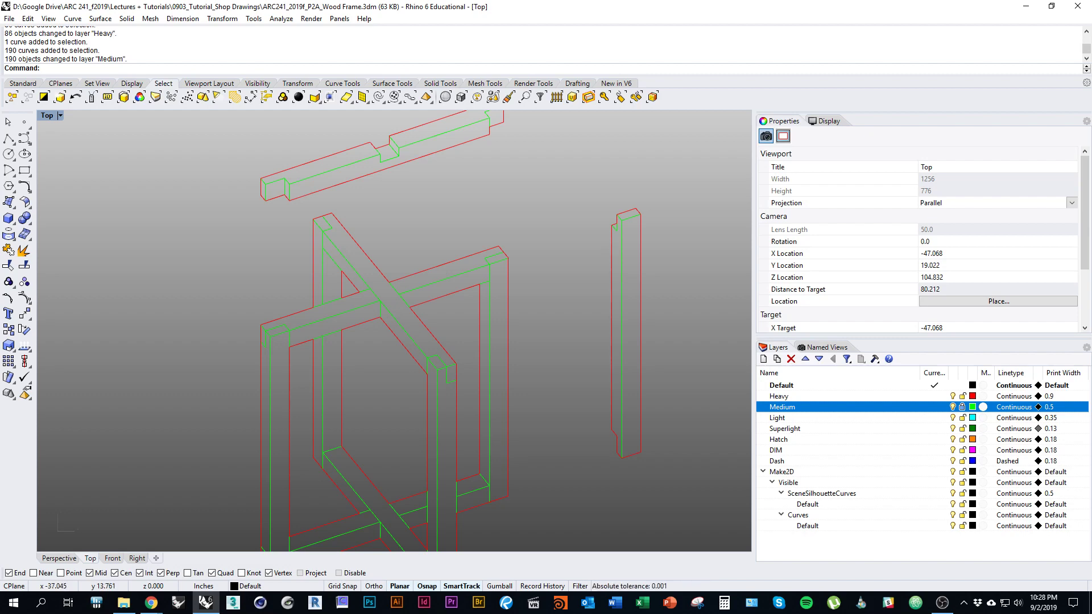
pyautogui.scroll(-3, 276, 336)
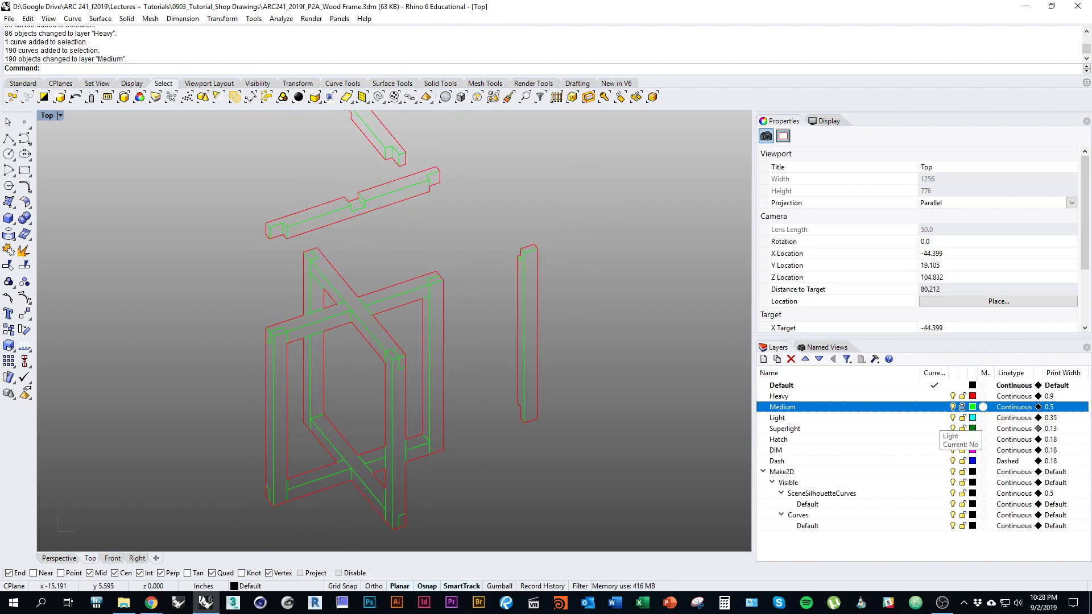
pyautogui.click(935, 418)
# Step: Unlock the Medium layer
pyautogui.moveTo(496, 396); pyautogui.dragTo(512, 425, button='right')
pyautogui.scroll(5, 478, 299)
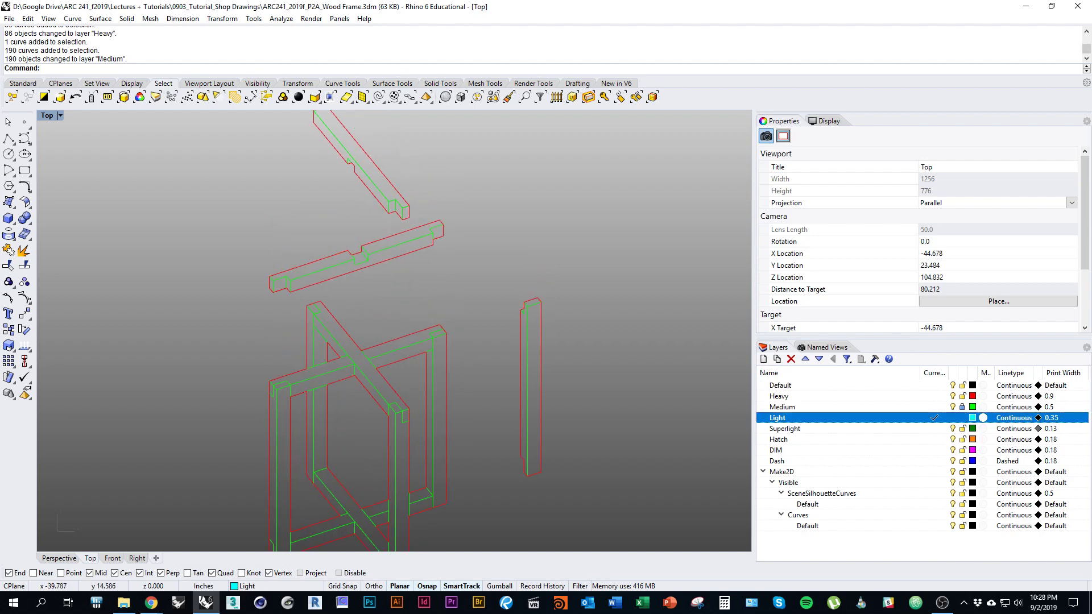
pyautogui.click(962, 407)
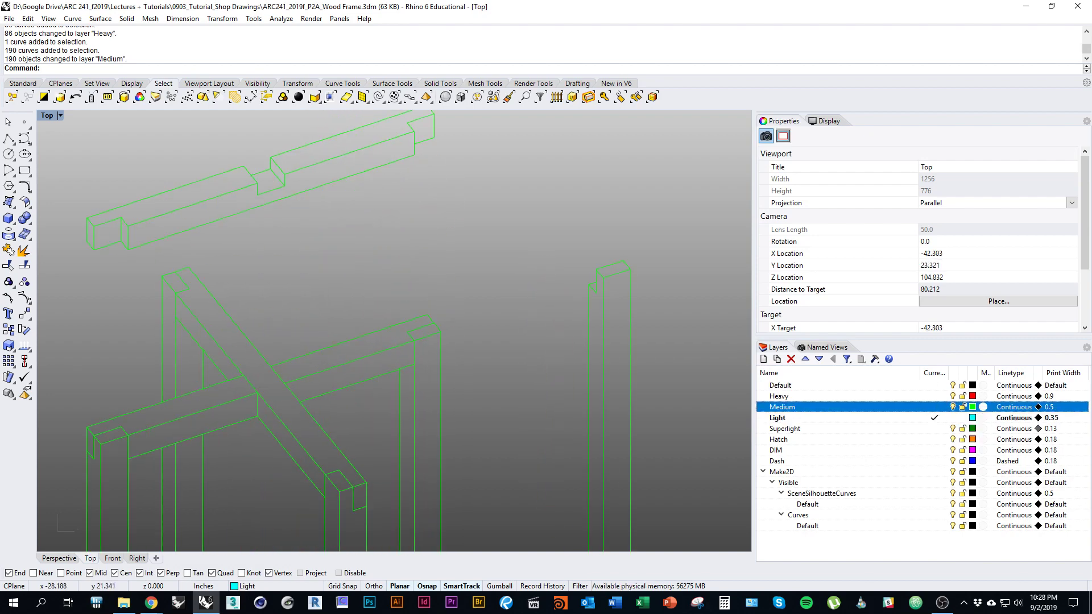
pyautogui.moveTo(478, 418); pyautogui.dragTo(521, 415, button='right')
pyautogui.moveTo(470, 373); pyautogui.dragTo(490, 359, button='right')
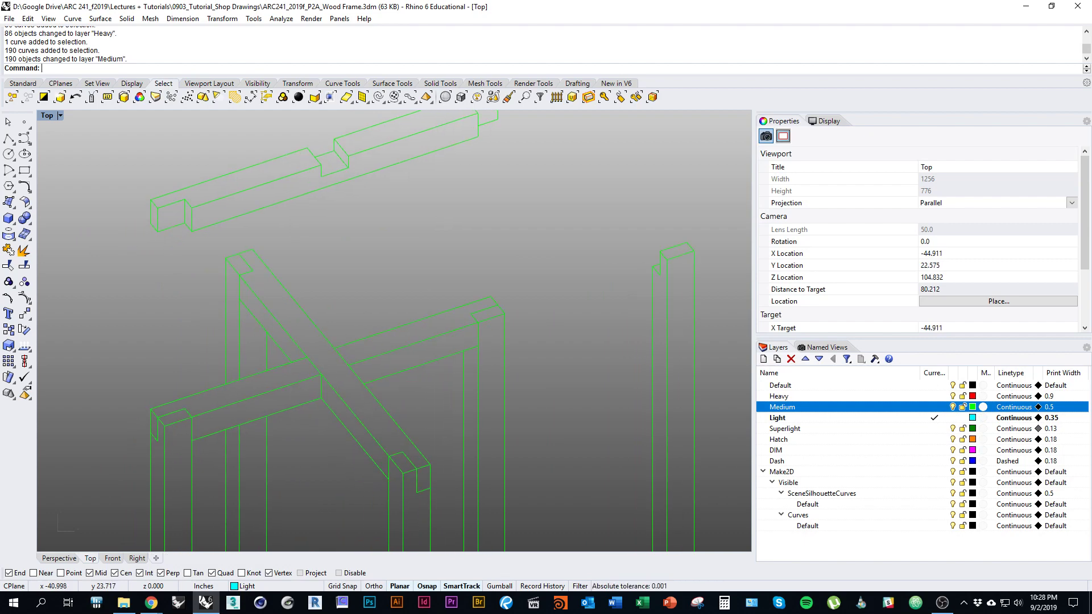
pyautogui.moveTo(492, 335); pyautogui.dragTo(443, 347, button='right')
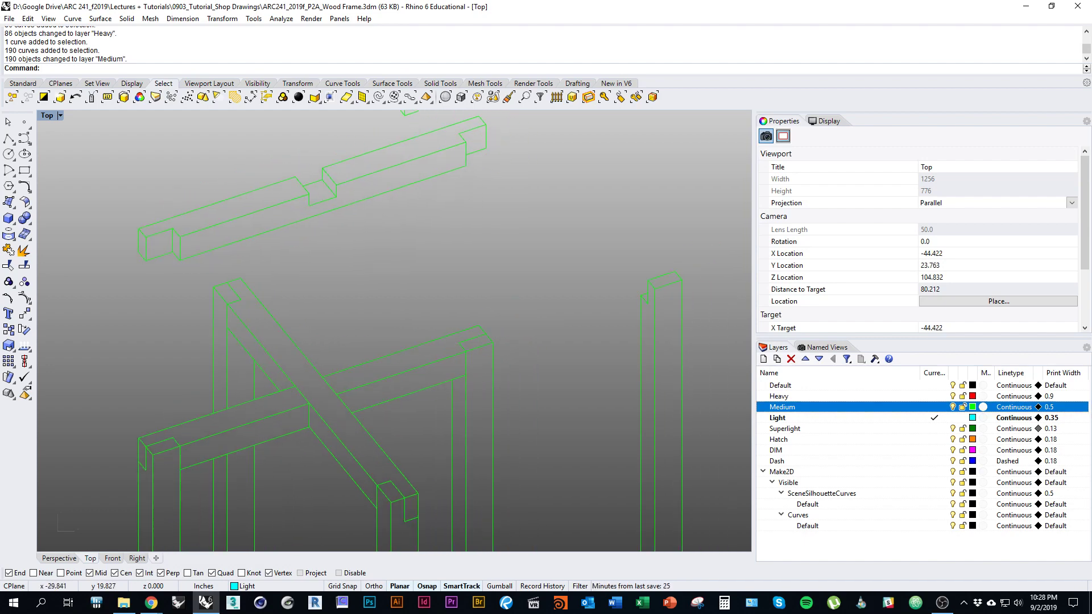
pyautogui.scroll(5, 459, 334)
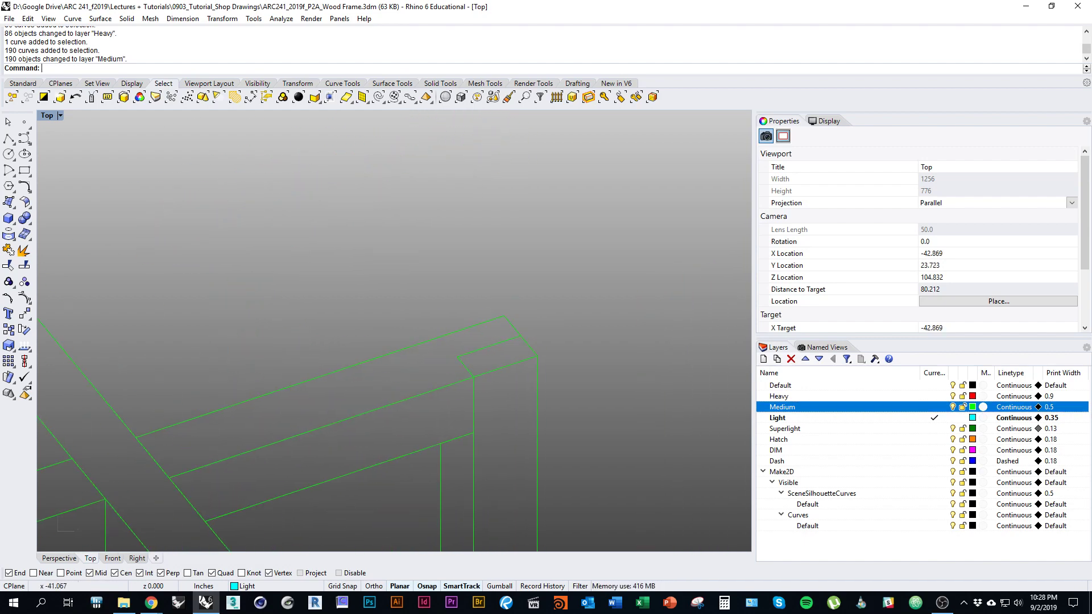
# Step: Select the short notch and joint edges around the first joints of the exploded frame
pyautogui.click(466, 365)
pyautogui.keyDown('shift'); pyautogui.click(489, 347); pyautogui.keyUp('shift')
pyautogui.moveTo(319, 353); pyautogui.dragTo(711, 414, button='right')
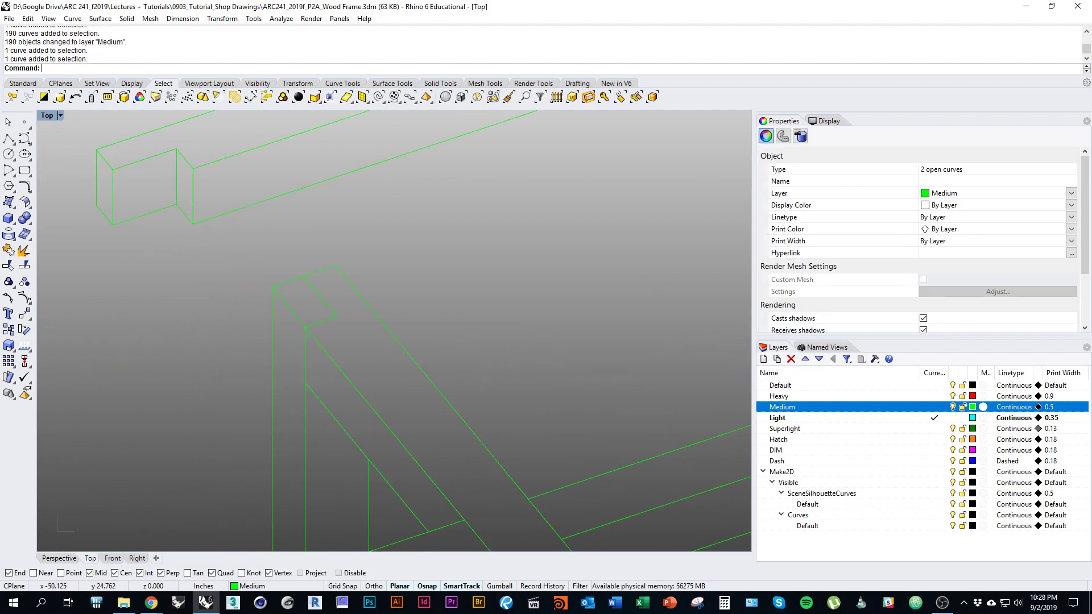
pyautogui.keyDown('shift'); pyautogui.click(324, 300); pyautogui.keyUp('shift')
pyautogui.keyDown('shift'); pyautogui.click(321, 321); pyautogui.keyUp('shift')
pyautogui.moveTo(321, 370); pyautogui.dragTo(527, 171, button='right')
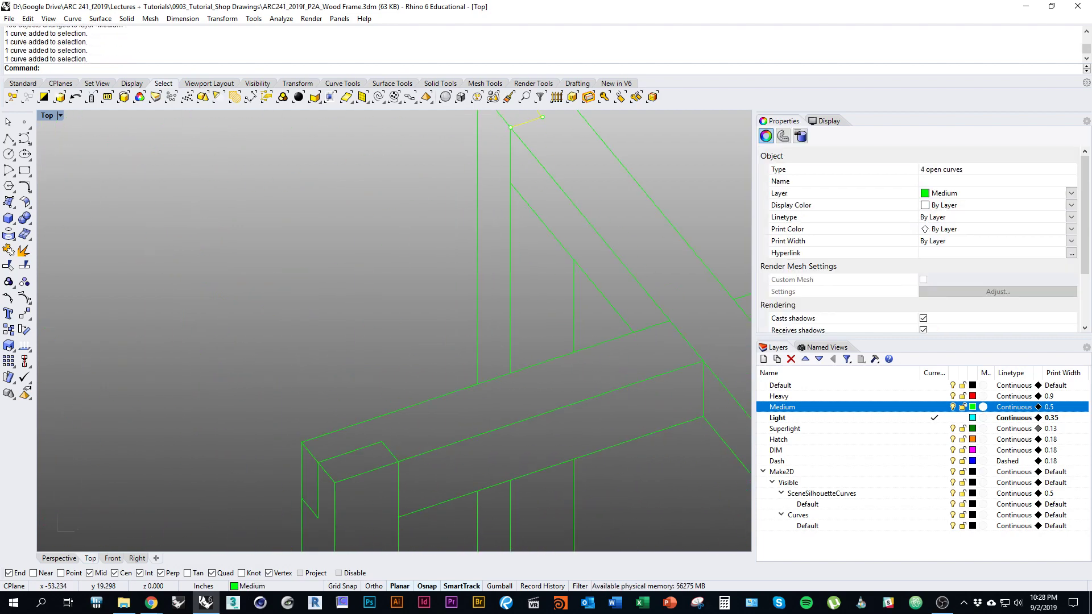
pyautogui.keyDown('shift'); pyautogui.click(391, 451); pyautogui.keyUp('shift')
pyautogui.keyDown('shift'); pyautogui.click(350, 452); pyautogui.keyUp('shift')
pyautogui.moveTo(350, 452); pyautogui.dragTo(397, 377, button='right')
pyautogui.keyDown('shift'); pyautogui.click(366, 420); pyautogui.keyUp('shift')
pyautogui.keyDown('shift'); pyautogui.click(357, 434); pyautogui.keyUp('shift')
pyautogui.moveTo(357, 434); pyautogui.dragTo(230, 345, button='right')
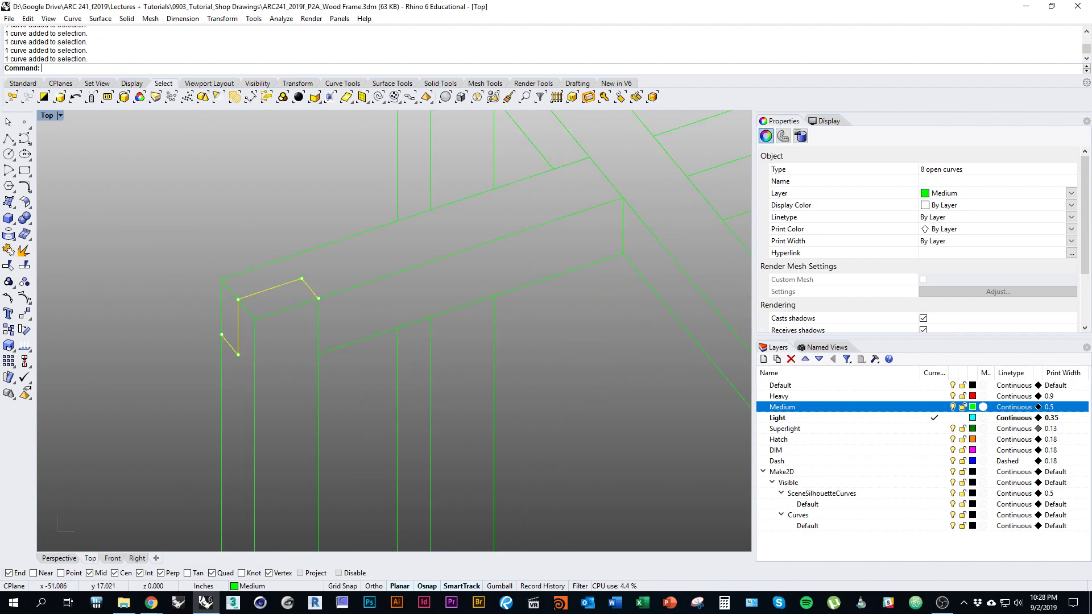
# Step: Add the right-hand joint's notch edges, including its vertical, bottom and tiny edges
pyautogui.scroll(-6, 328, 309)
pyautogui.scroll(5, 609, 376)
pyautogui.moveTo(609, 375); pyautogui.dragTo(488, 349, button='right')
pyautogui.keyDown('shift'); pyautogui.click(477, 319); pyautogui.keyUp('shift')
pyautogui.keyDown('shift'); pyautogui.click(448, 306); pyautogui.keyUp('shift')
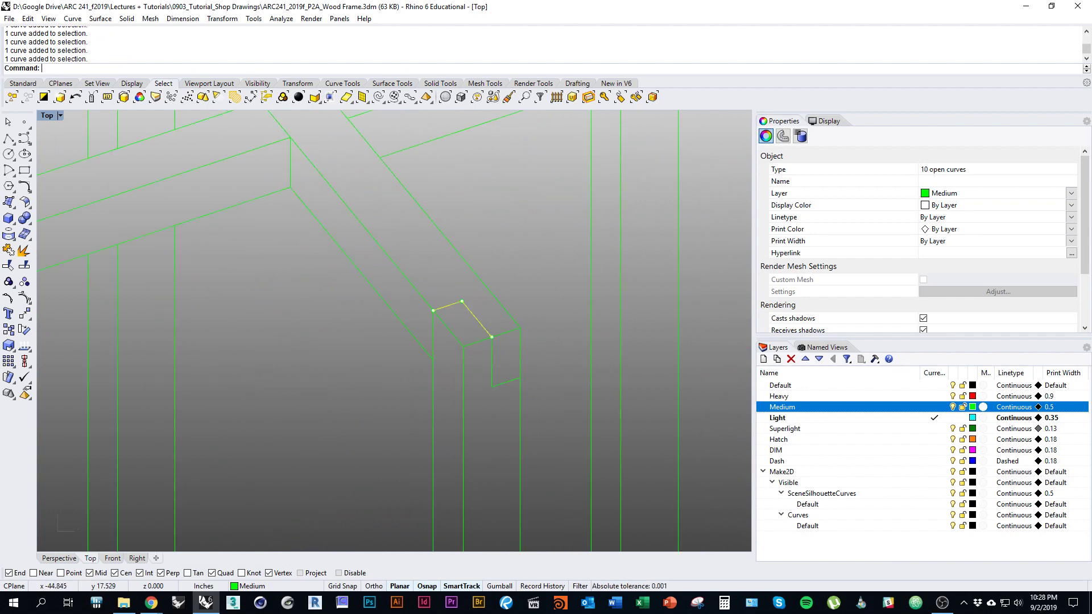
pyautogui.keyDown('shift'); pyautogui.click(492, 369); pyautogui.keyUp('shift')
pyautogui.keyDown('shift'); pyautogui.click(504, 383); pyautogui.keyUp('shift')
pyautogui.scroll(14, 493, 346)
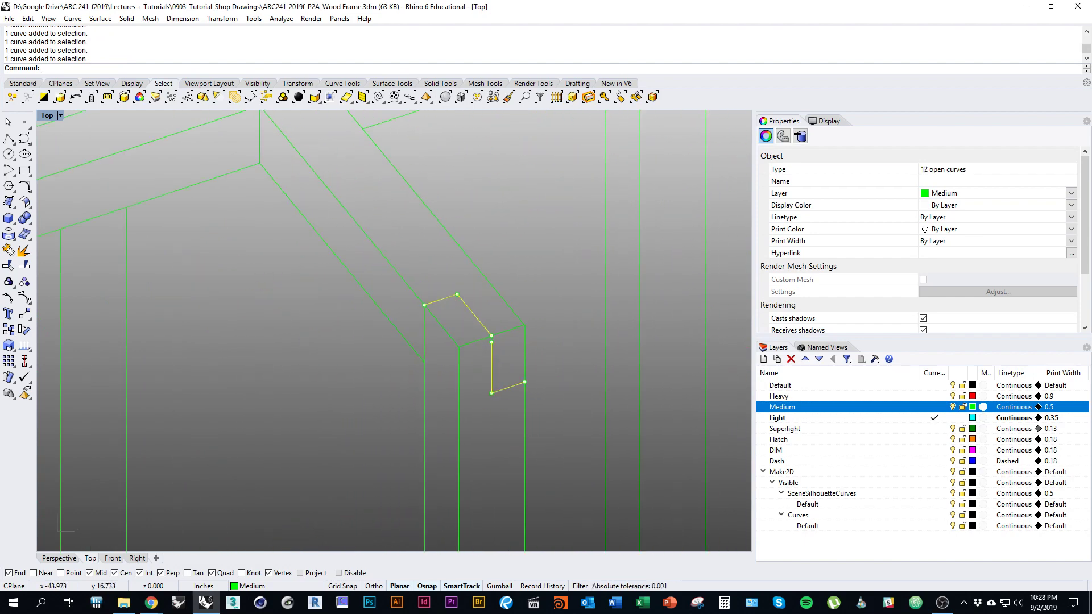
pyautogui.keyDown('shift'); pyautogui.click(487, 311); pyautogui.keyUp('shift')
pyautogui.scroll(-15, 515, 337)
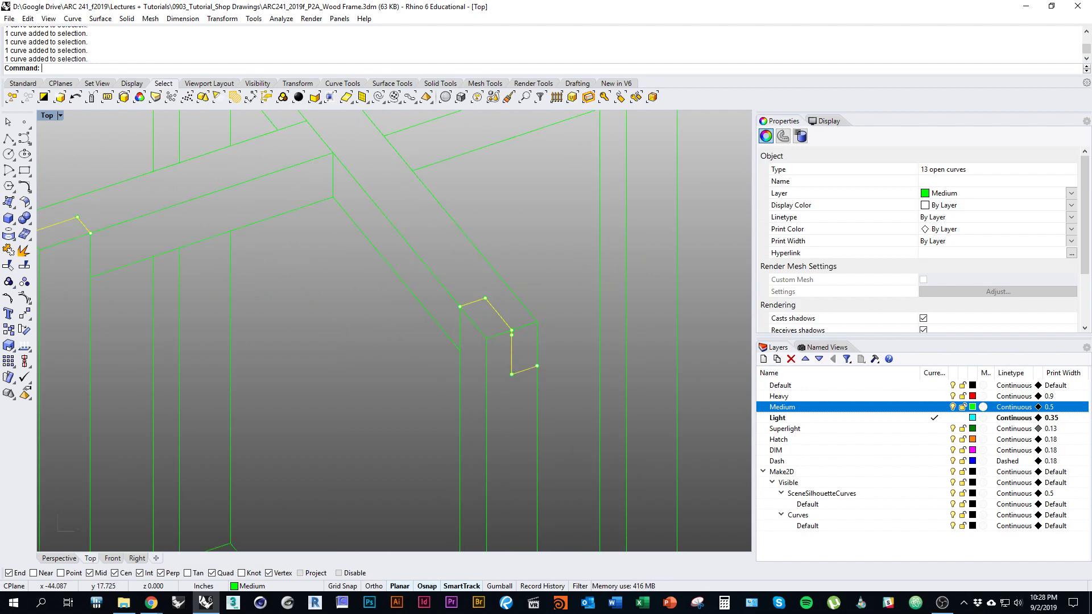
# Step: Add the lower legs' bottom and vertical edges and two corner edges to the selection
pyautogui.scroll(-5, 475, 334)
pyautogui.moveTo(498, 498); pyautogui.dragTo(513, 265, button='right')
pyautogui.scroll(6, 516, 447)
pyautogui.keyDown('shift'); pyautogui.click(507, 491); pyautogui.keyUp('shift')
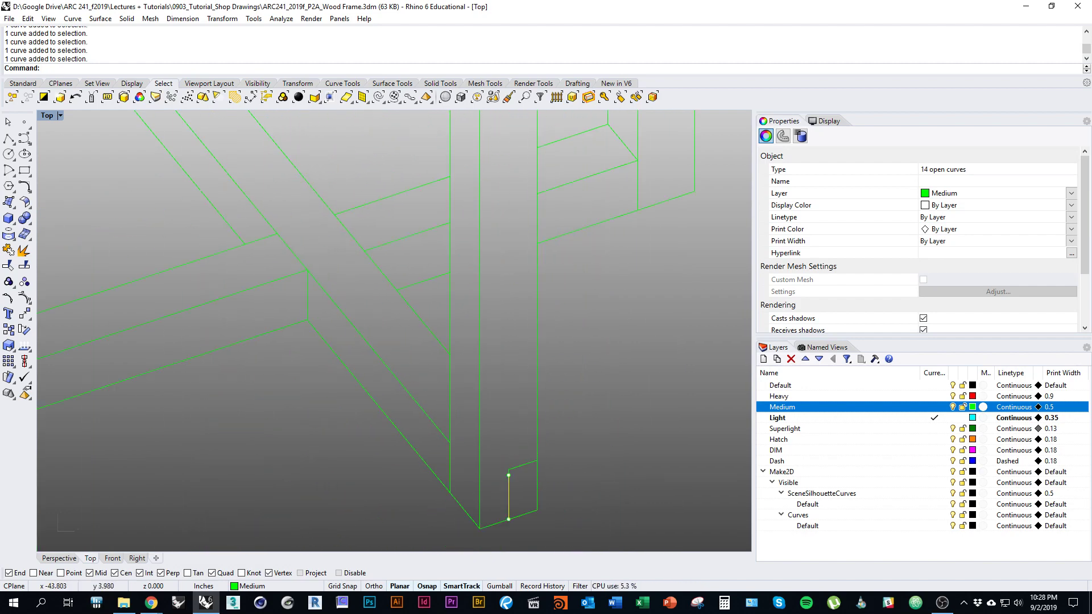
pyautogui.keyDown('shift'); pyautogui.click(515, 462); pyautogui.keyUp('shift')
pyautogui.scroll(15, 510, 468)
pyautogui.keyDown('shift'); pyautogui.click(497, 467); pyautogui.keyUp('shift')
pyautogui.scroll(-8, 497, 466)
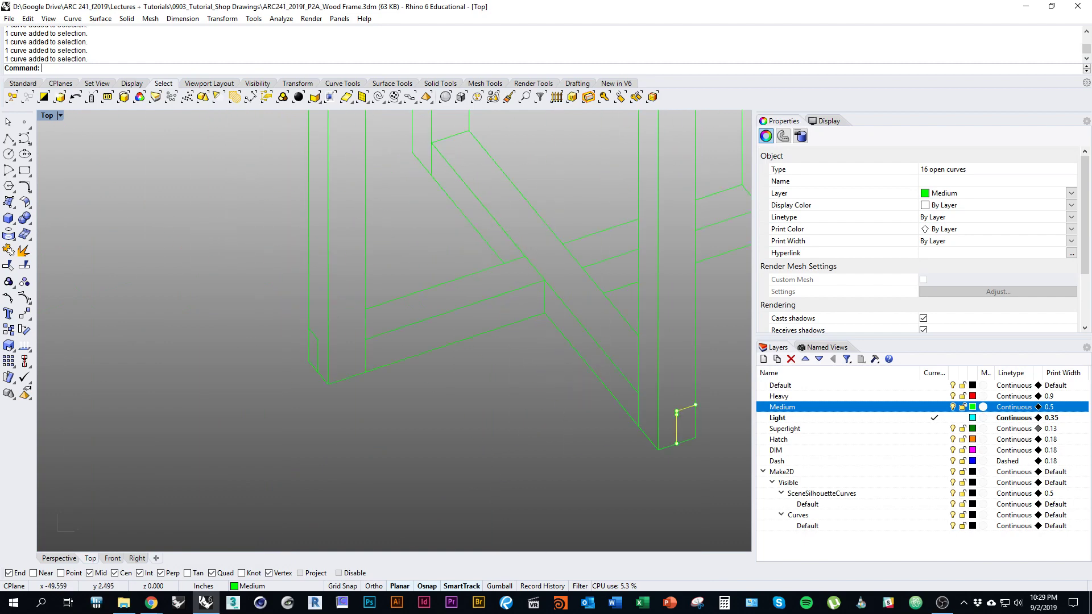
pyautogui.keyDown('shift'); pyautogui.click(341, 378); pyautogui.keyUp('shift')
pyautogui.keyDown('shift'); pyautogui.click(330, 336); pyautogui.keyUp('shift')
pyautogui.scroll(-6, 331, 475)
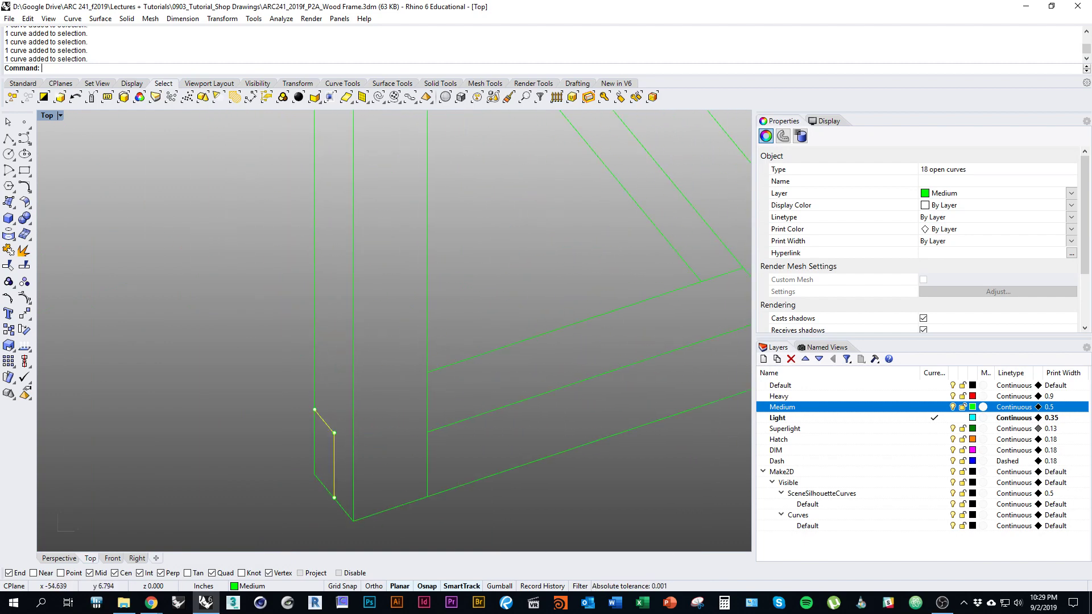
pyautogui.moveTo(394, 330); pyautogui.dragTo(290, 424, button='right')
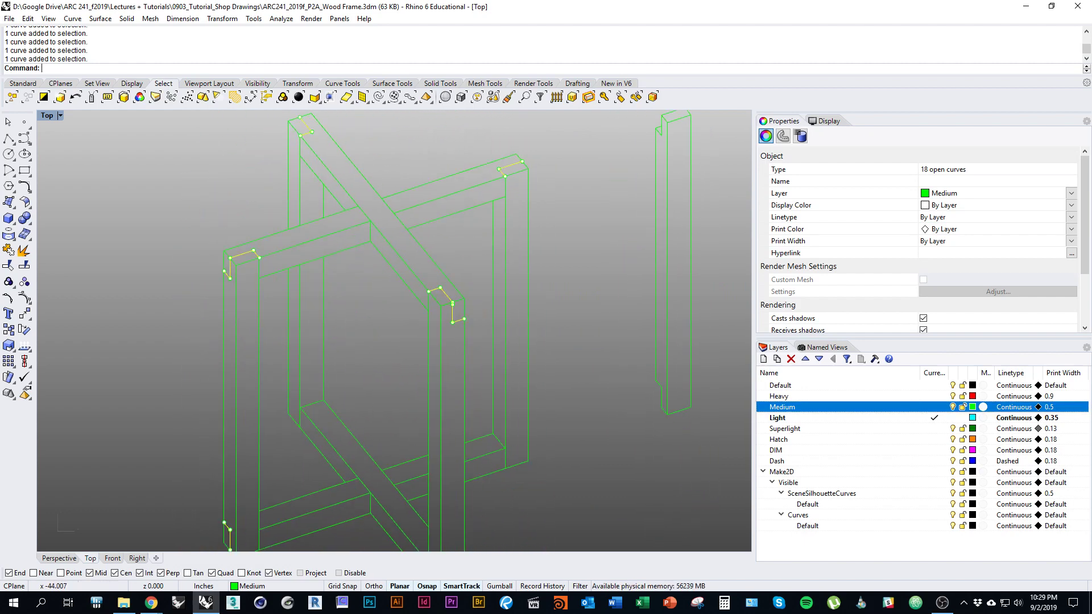
pyautogui.moveTo(290, 424); pyautogui.dragTo(342, 354, button='right')
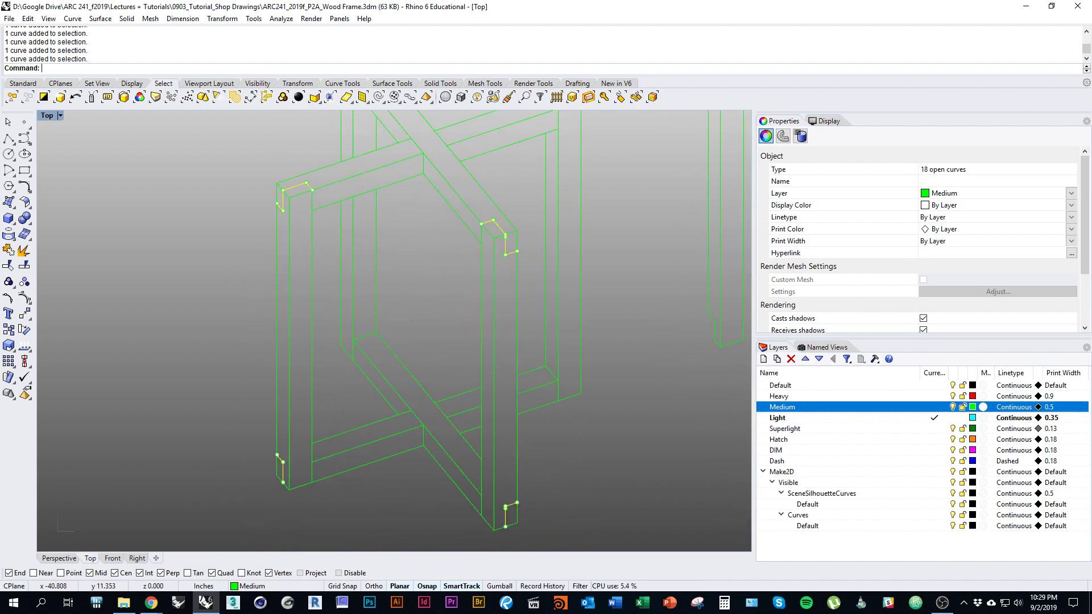
# Step: Move the 18 selected edges onto the Light layer and clear the selection
pyautogui.rightClick(847, 418)
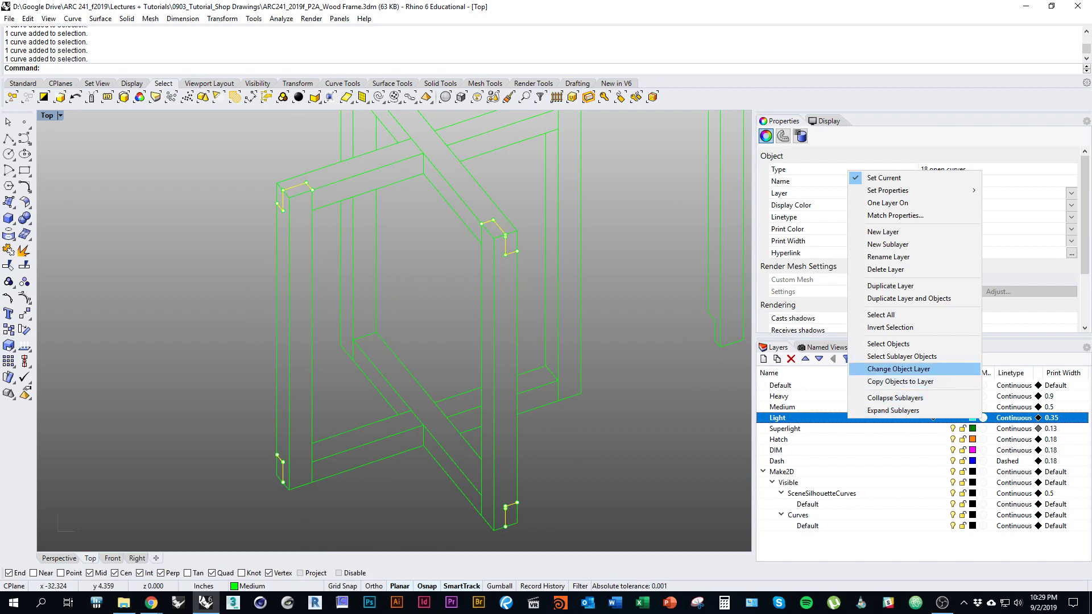
pyautogui.click(899, 369)
pyautogui.press('Escape')
pyautogui.scroll(-2, 484, 330)
# Step: Make Dash the current layer
pyautogui.moveTo(508, 209); pyautogui.dragTo(450, 406, button='right')
pyautogui.scroll(-2, 394, 331)
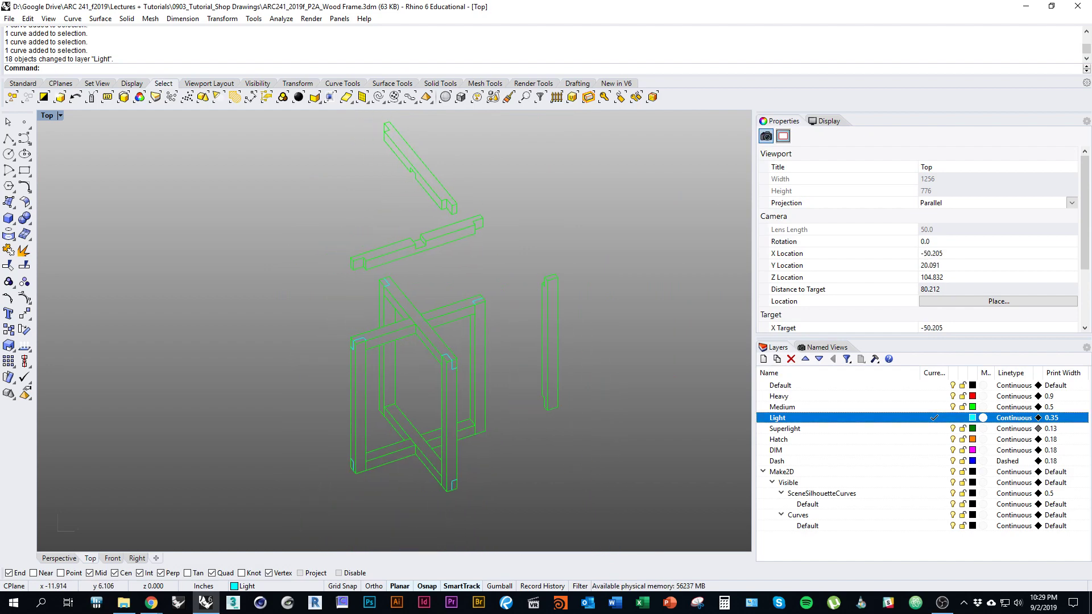
pyautogui.click(934, 461)
pyautogui.moveTo(512, 227); pyautogui.dragTo(516, 270, button='right')
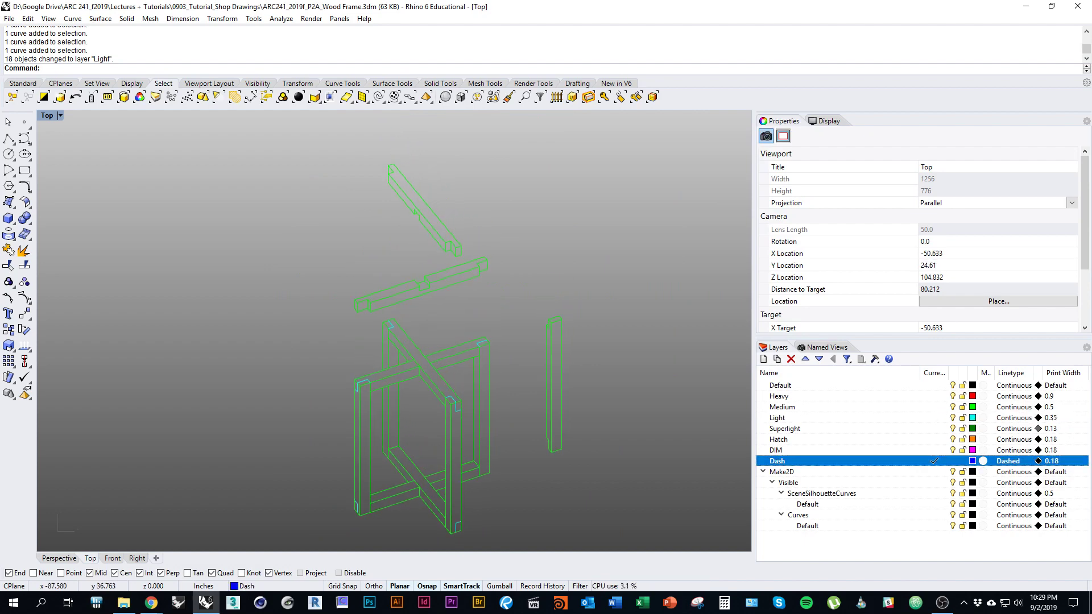
# Step: Draw a dashed polyline from the lower beam corner up to the upper beam
pyautogui.click(9, 138)
pyautogui.scroll(5, 402, 358)
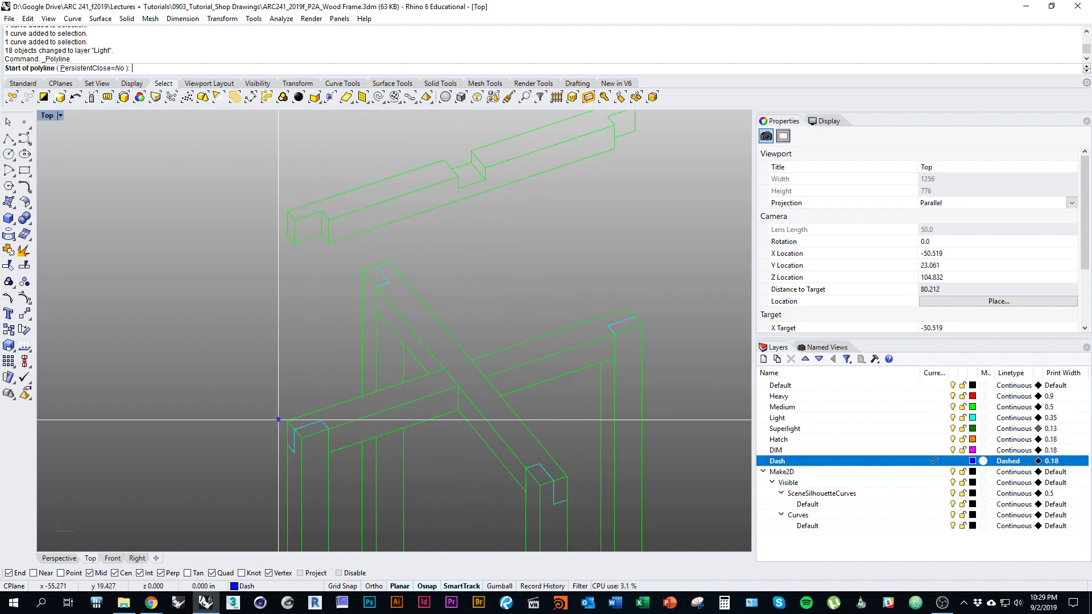
pyautogui.click(288, 420)
pyautogui.press('Escape')
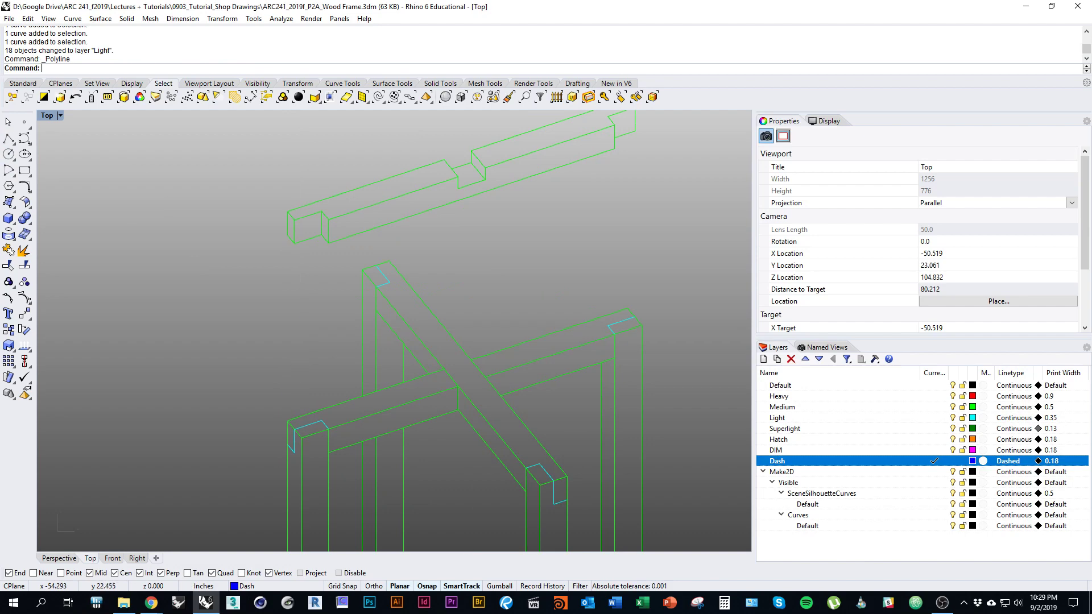
pyautogui.press('Return')
pyautogui.click(288, 419)
pyautogui.click(288, 235)
pyautogui.press('Return')
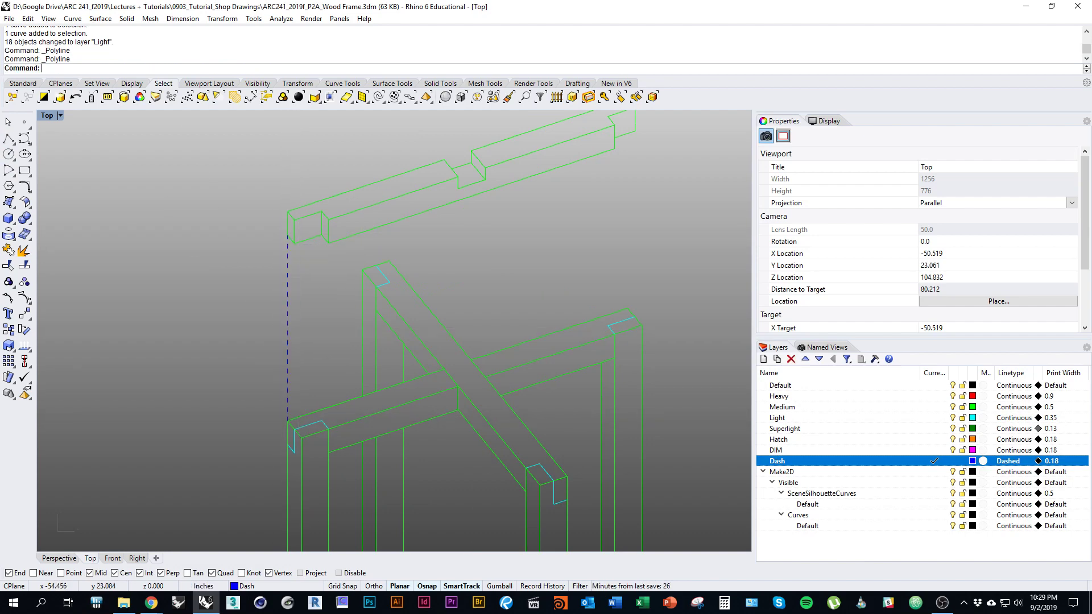
# Step: Draw a dashed line from the right beam corner to the upper beam's corner
pyautogui.moveTo(636, 282); pyautogui.dragTo(607, 364, button='right')
pyautogui.rightClick(608, 364)
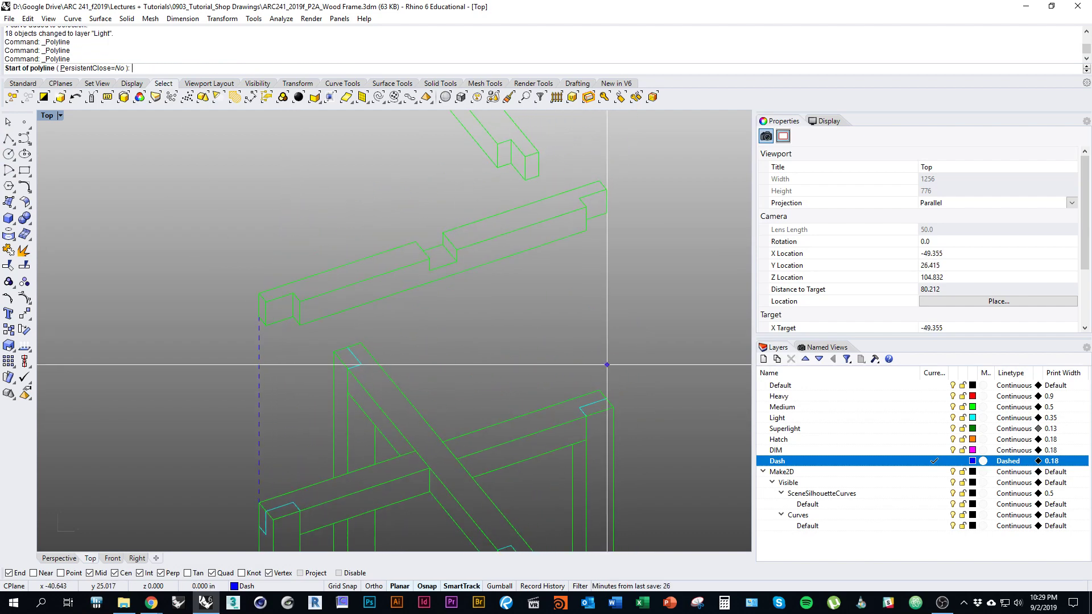
pyautogui.click(607, 399)
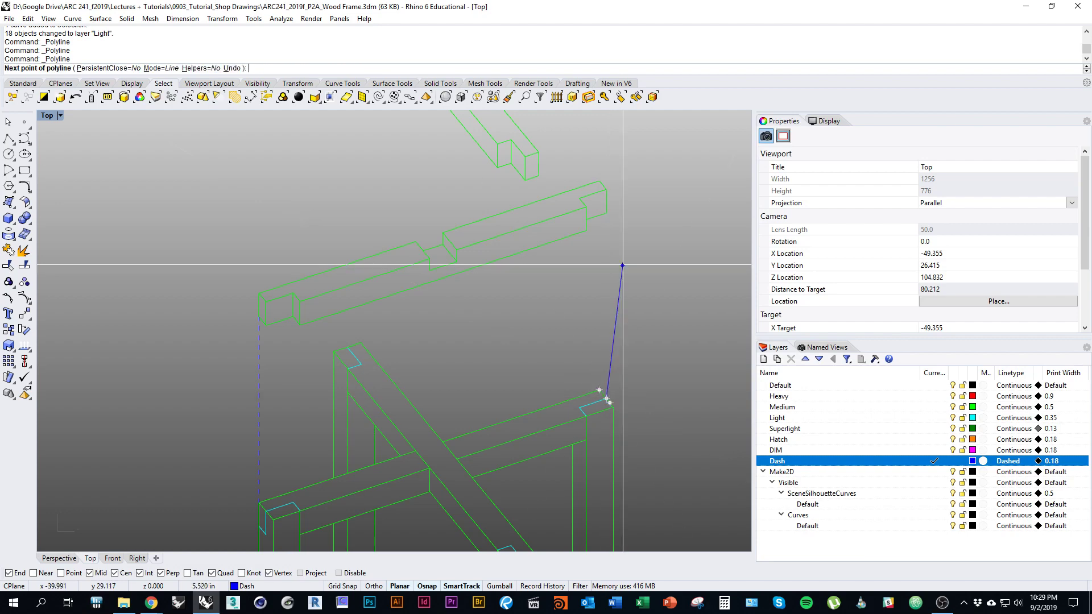
pyautogui.click(606, 212)
pyautogui.scroll(-3, 646, 271)
pyautogui.rightClick(647, 272)
# Step: Draw a dashed line from the upper beam's corner down to the lower beam corner
pyautogui.moveTo(648, 269); pyautogui.dragTo(631, 324, button='right')
pyautogui.rightClick(633, 323)
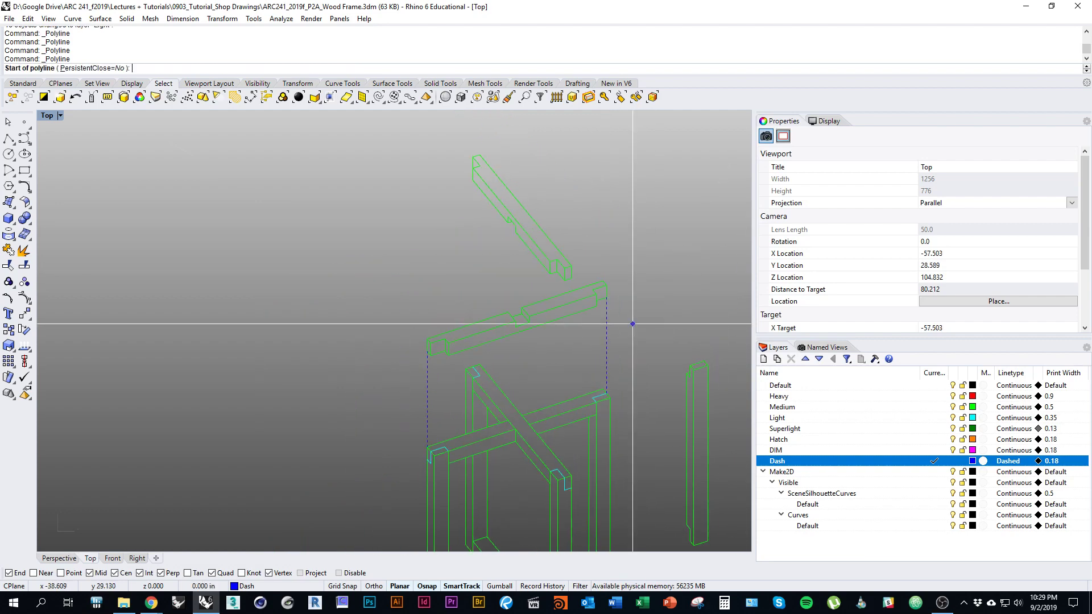
pyautogui.scroll(4, 563, 295)
pyautogui.click(575, 271)
pyautogui.scroll(-5, 583, 268)
pyautogui.moveTo(598, 434); pyautogui.dragTo(588, 396, button='right')
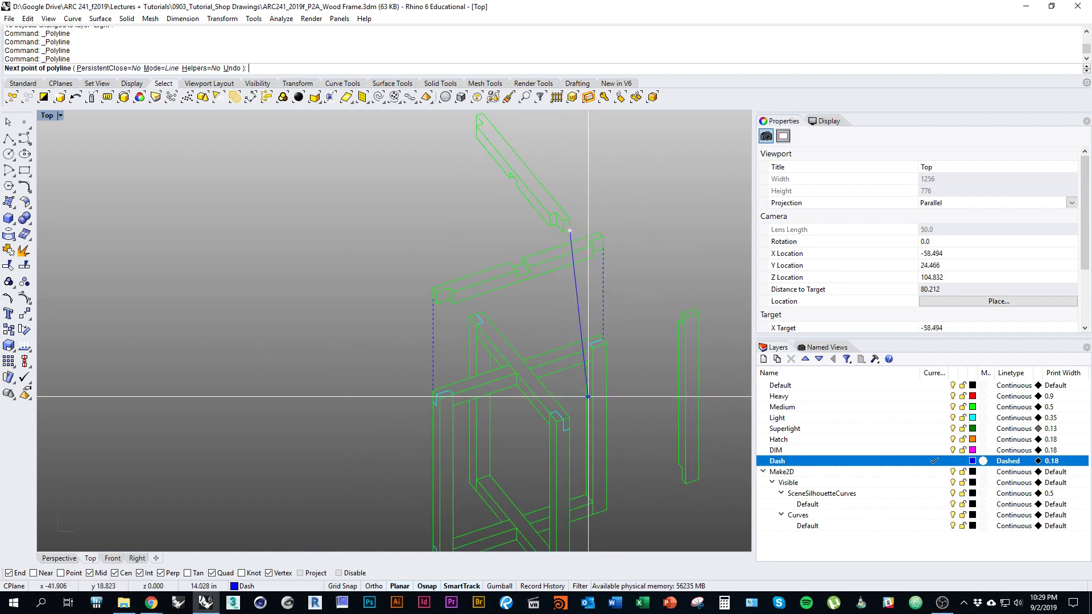
pyautogui.scroll(4, 588, 396)
pyautogui.click(561, 427)
pyautogui.rightClick(540, 341)
# Step: Draw a dashed line from the top beam's corner down to the frame joint
pyautogui.moveTo(489, 171); pyautogui.dragTo(519, 372, button='right')
pyautogui.rightClick(462, 282)
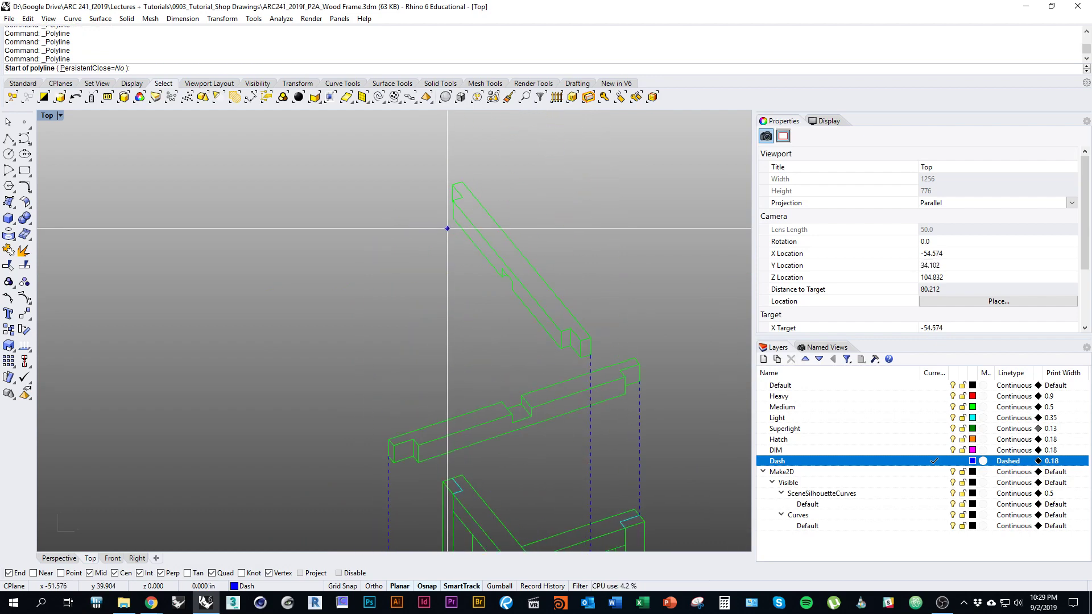
pyautogui.click(453, 221)
pyautogui.moveTo(456, 335); pyautogui.dragTo(439, 244, button='right')
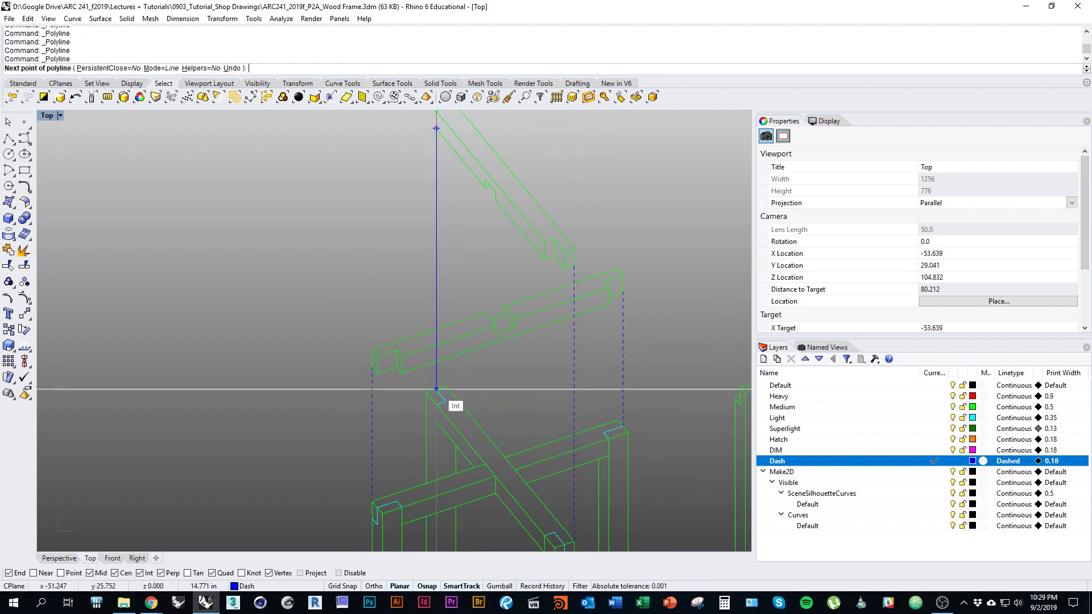
pyautogui.click(436, 389)
pyautogui.rightClick(437, 389)
pyautogui.scroll(-4, 436, 389)
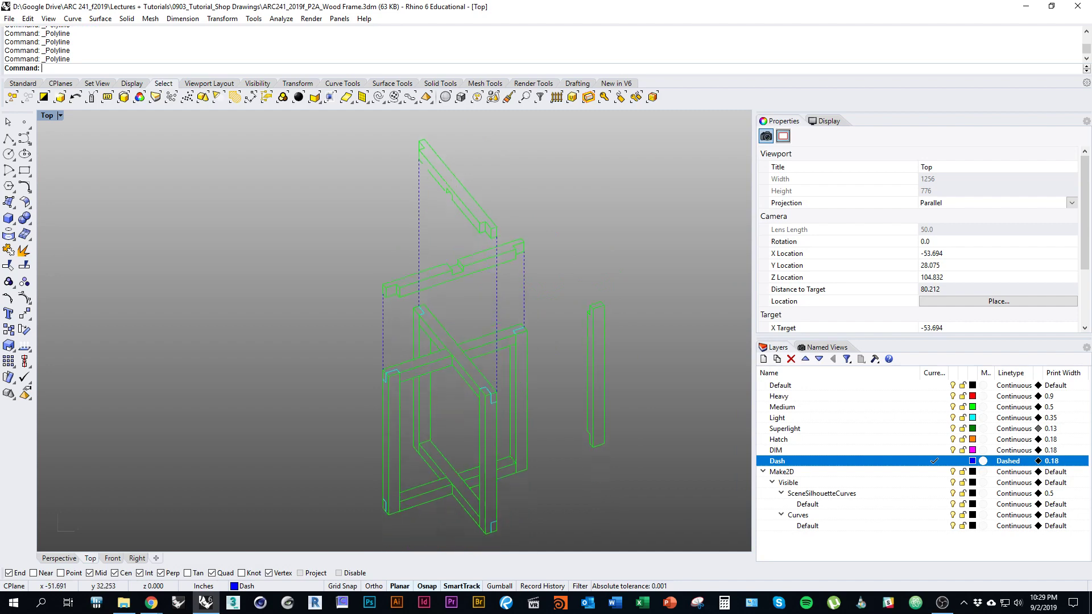
pyautogui.moveTo(436, 389)
pyautogui.mouseDown(button='right')
pyautogui.moveTo(421, 359)
pyautogui.moveTo(414, 392)
pyautogui.mouseUp(button='right')
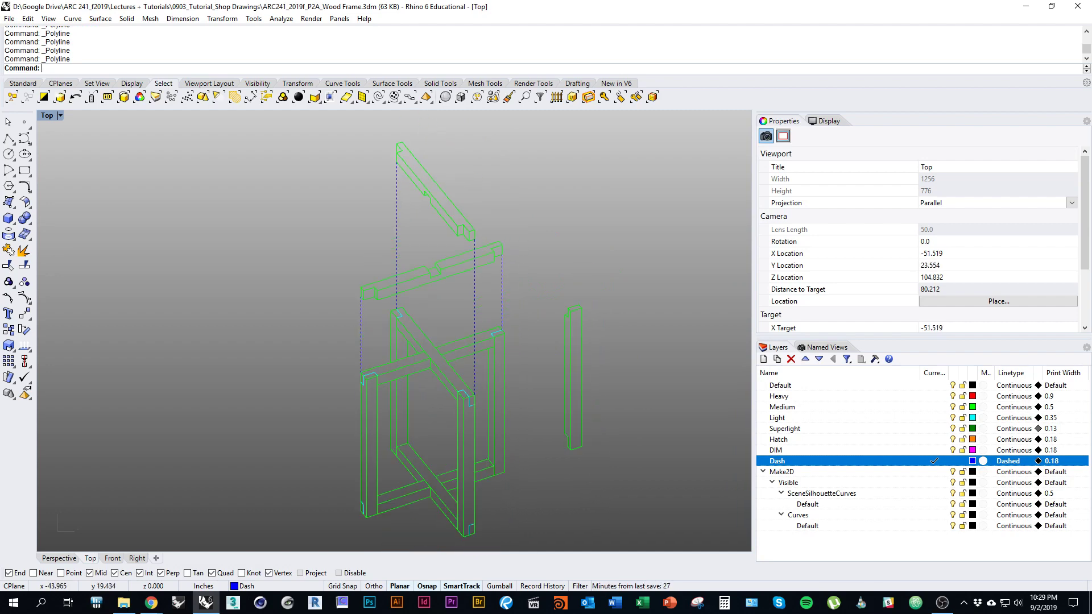
pyautogui.moveTo(571, 388); pyautogui.dragTo(544, 365, button='right')
pyautogui.scroll(6, 483, 306)
# Step: Connect the frame's top and bottom post corners to the separated post's ends with dashed lines
pyautogui.rightClick(480, 315)
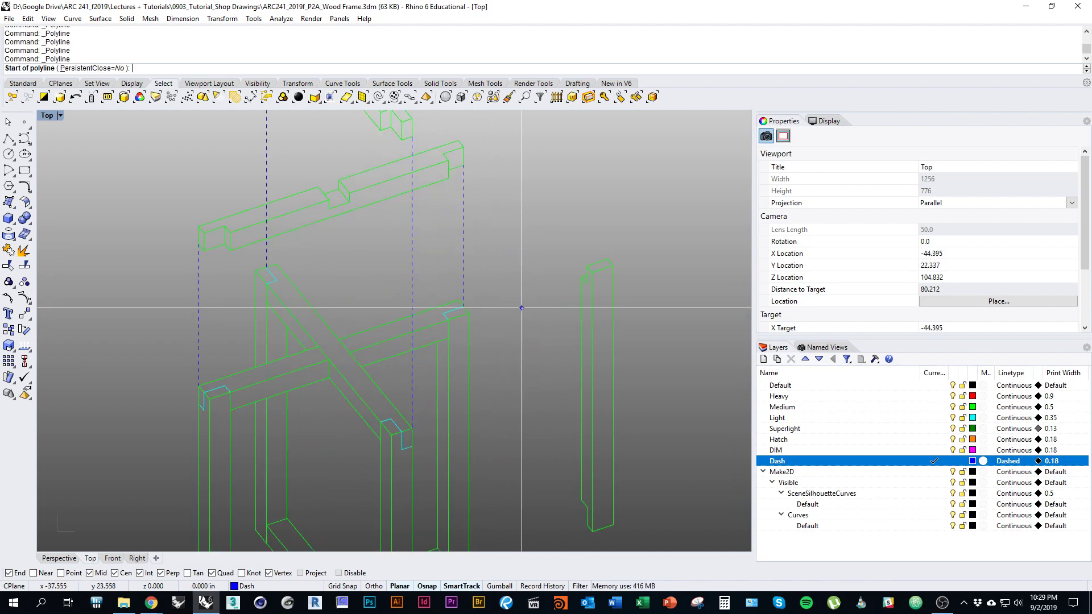
pyautogui.click(471, 316)
pyautogui.scroll(3, 563, 307)
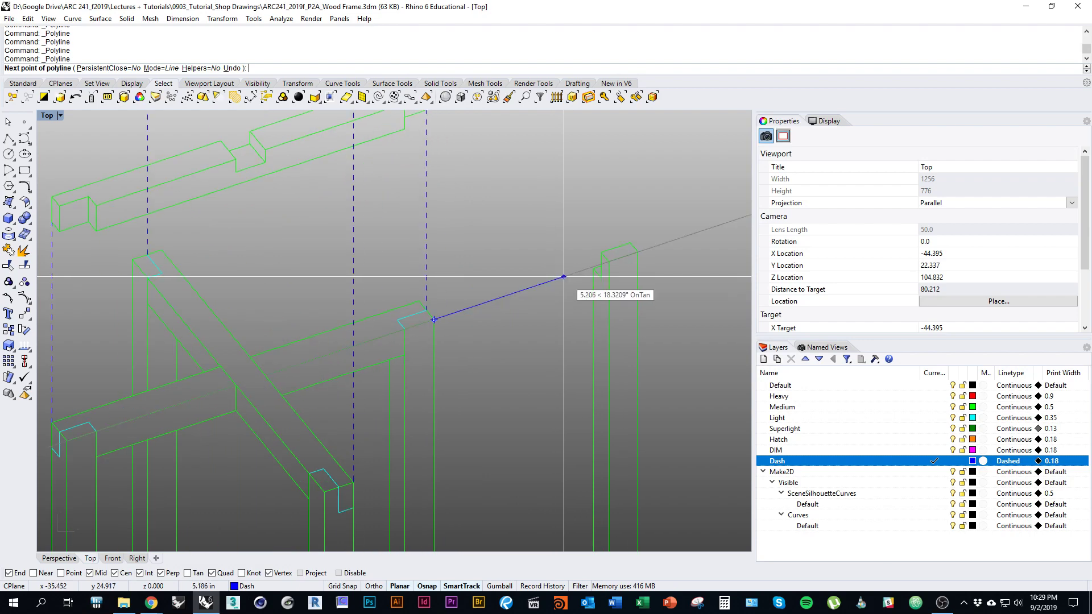
pyautogui.click(610, 261)
pyautogui.rightClick(610, 263)
pyautogui.moveTo(560, 424); pyautogui.dragTo(537, 219, button='right')
pyautogui.rightClick(590, 431)
pyautogui.click(586, 423)
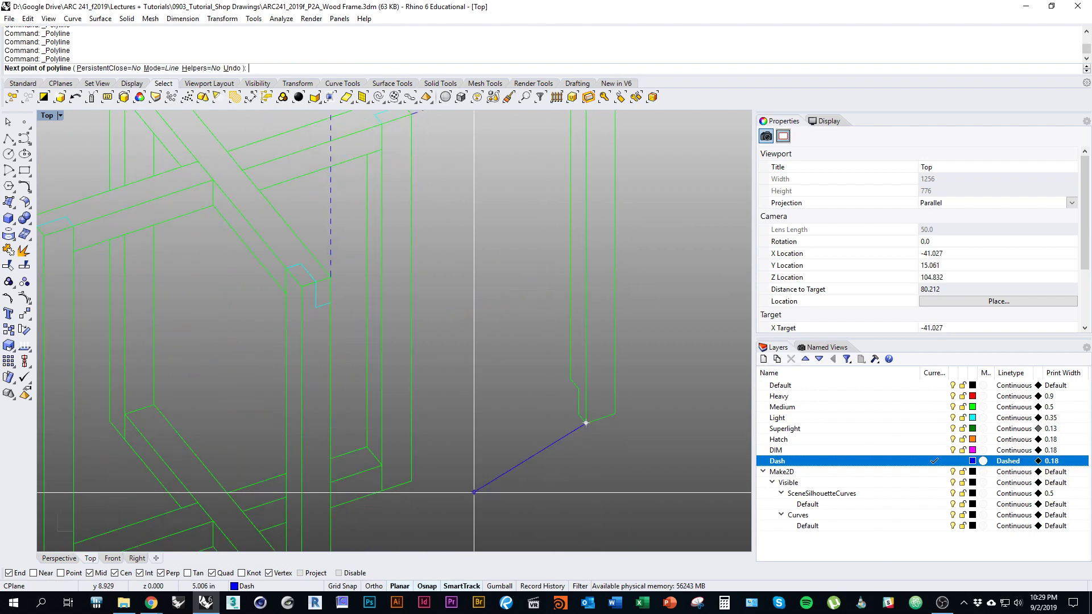
pyautogui.click(411, 481)
pyautogui.rightClick(418, 484)
pyautogui.scroll(-5, 507, 443)
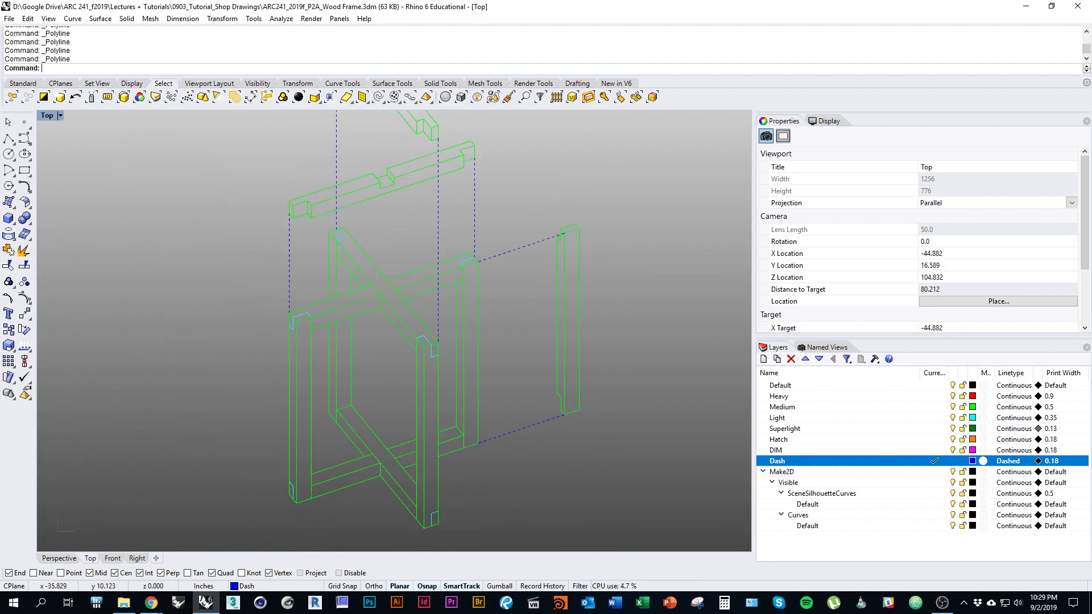
# Step: Frame the view so the exploded axon sits beside the plan and elevations
pyautogui.moveTo(494, 416)
pyautogui.mouseDown(button='right')
pyautogui.moveTo(542, 409)
pyautogui.moveTo(553, 430)
pyautogui.moveTo(451, 407)
pyautogui.mouseUp(button='right')
pyautogui.scroll(-3, 553, 429)
pyautogui.moveTo(563, 419); pyautogui.dragTo(320, 398, button='right')
pyautogui.scroll(-3, 453, 424)
pyautogui.moveTo(453, 423); pyautogui.dragTo(593, 428, button='right')
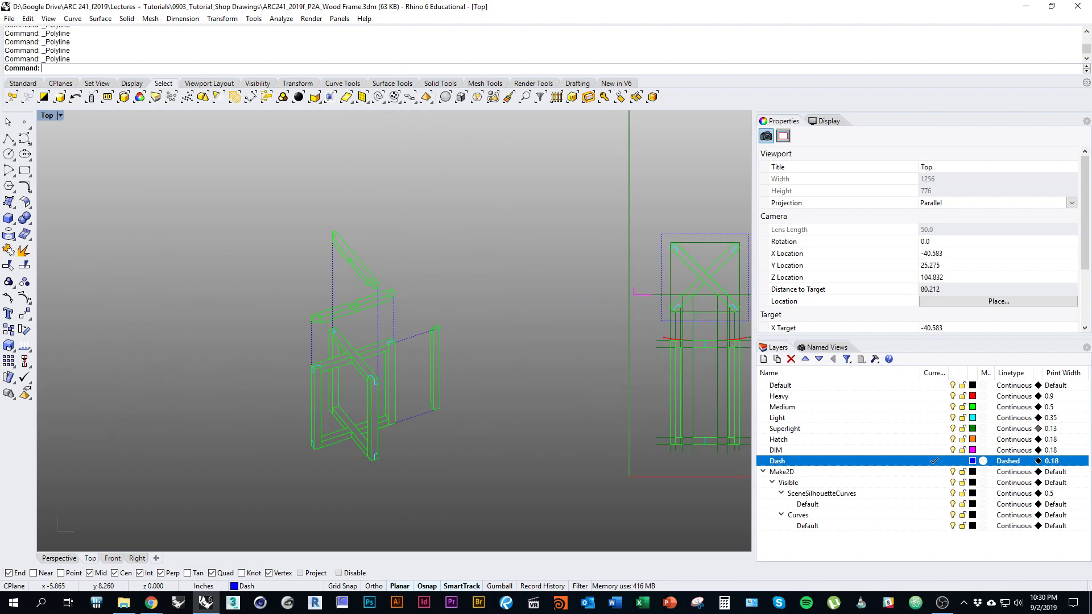
pyautogui.moveTo(578, 429); pyautogui.dragTo(541, 410, button='right')
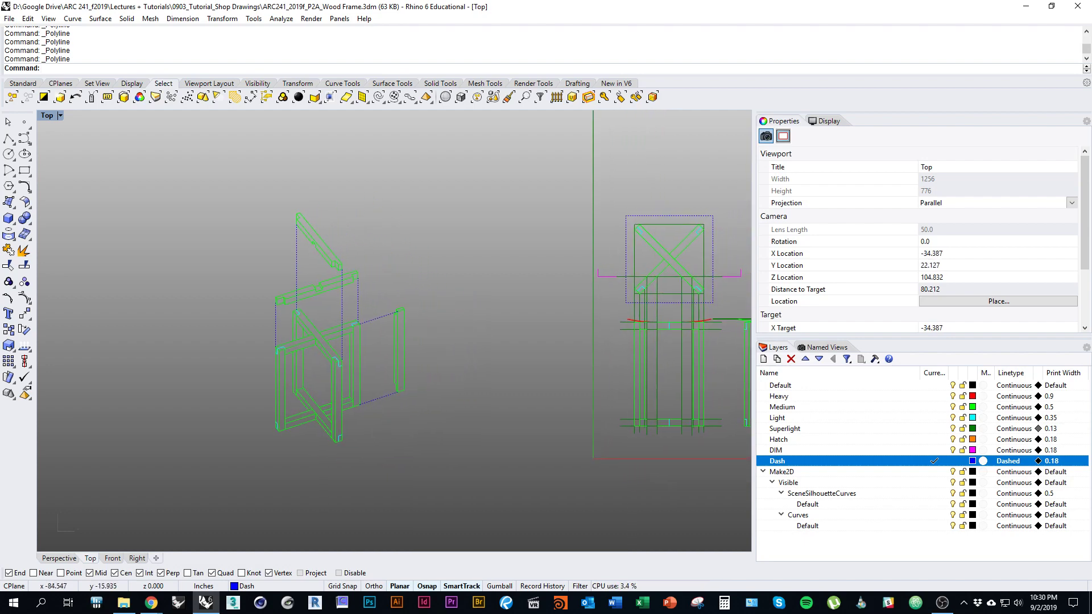
pyautogui.moveTo(307, 465); pyautogui.dragTo(372, 457, button='right')
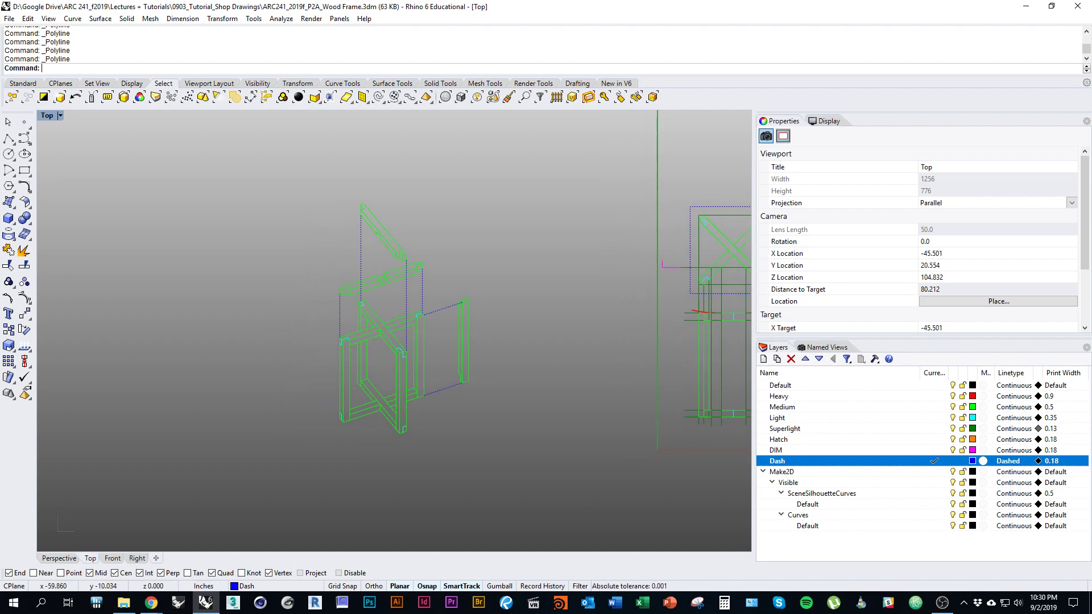
pyautogui.moveTo(732, 492); pyautogui.dragTo(504, 514, button='right')
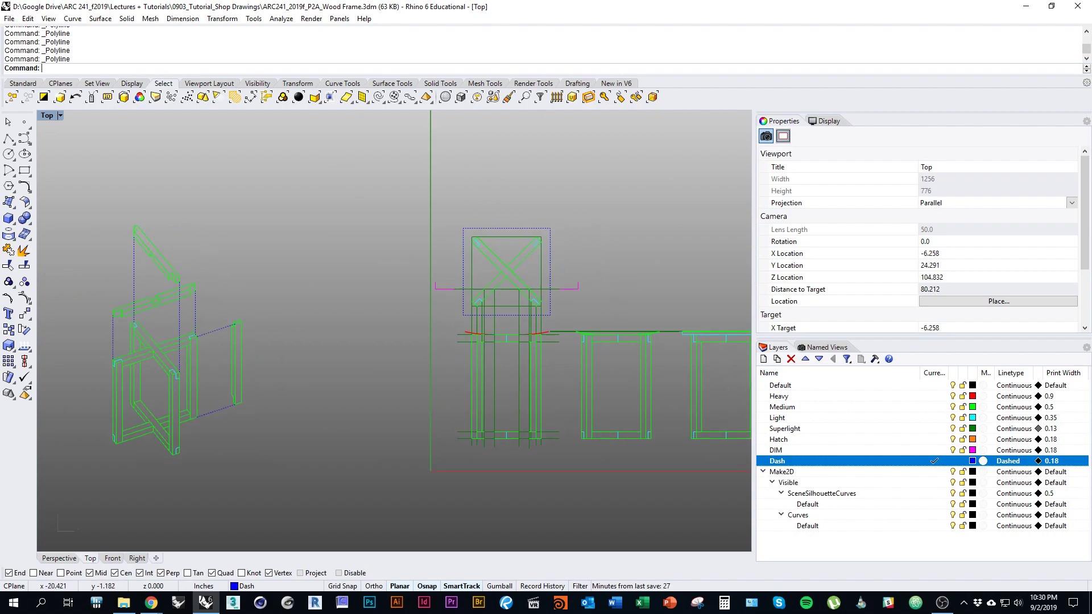
pyautogui.hotkey('alt', 'Tab')
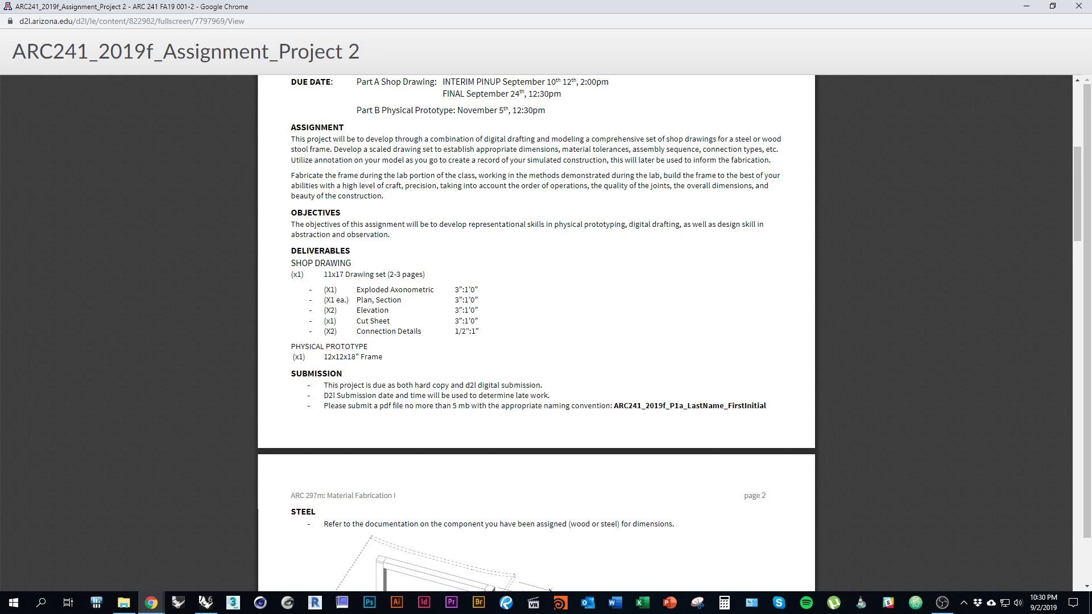
pyautogui.hotkey('alt', 'Tab')
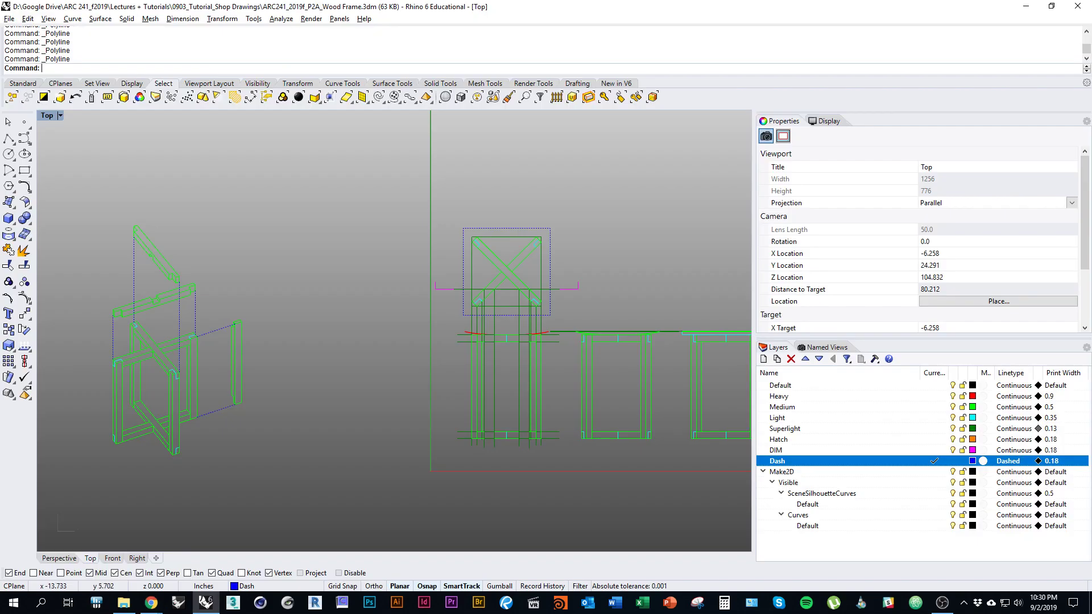
pyautogui.moveTo(441, 346); pyautogui.dragTo(494, 353, button='right')
pyautogui.press('Up')
pyautogui.press('Up')
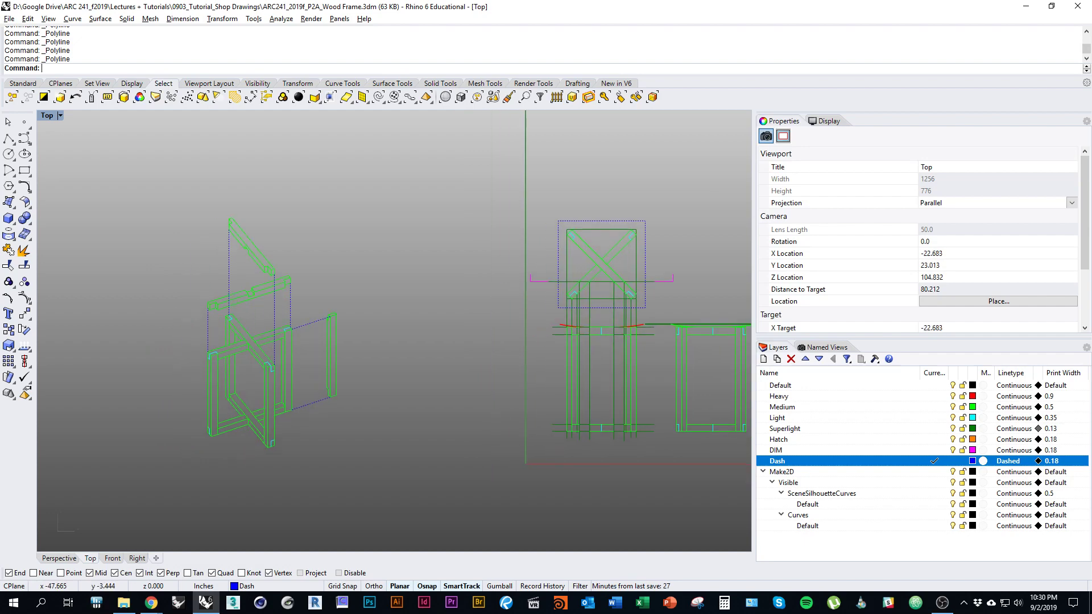
pyautogui.press('Right')
pyautogui.press('Up')
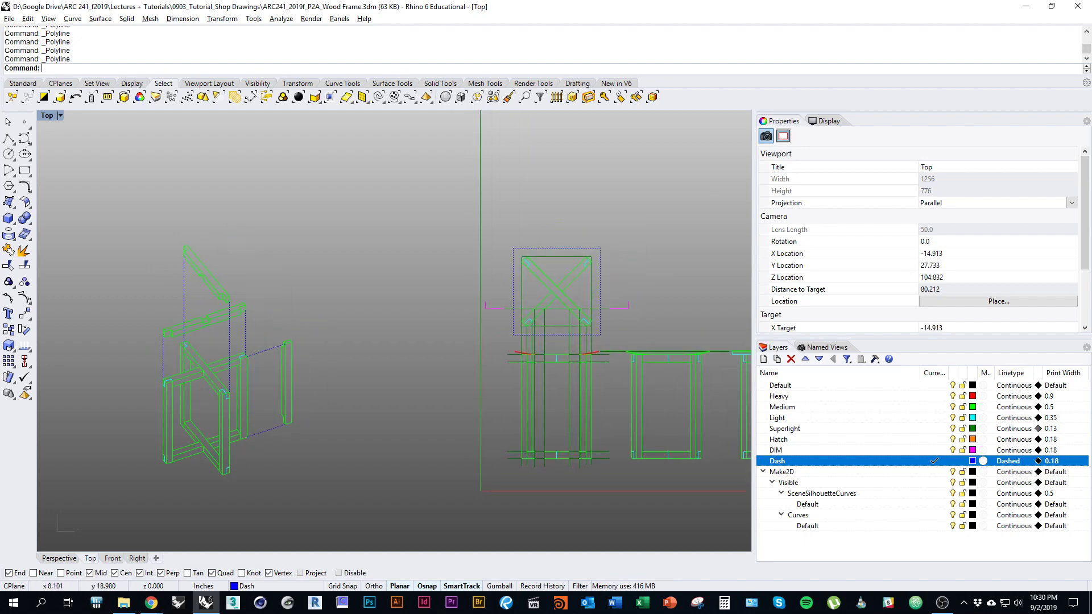
pyautogui.press('Left')
pyautogui.press('Down')
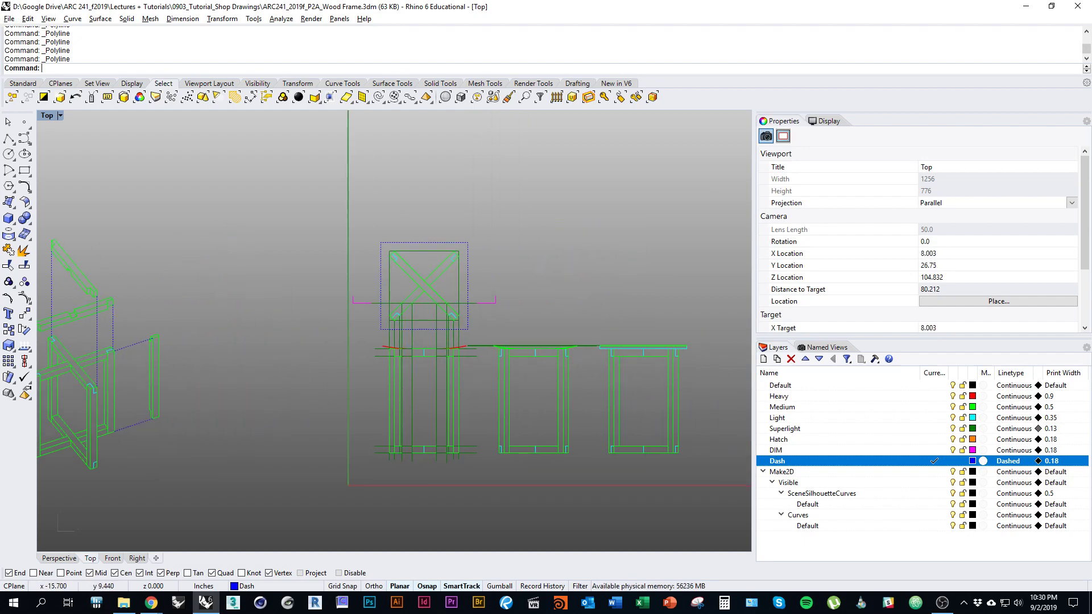
pyautogui.press('Left')
pyautogui.press('Left')
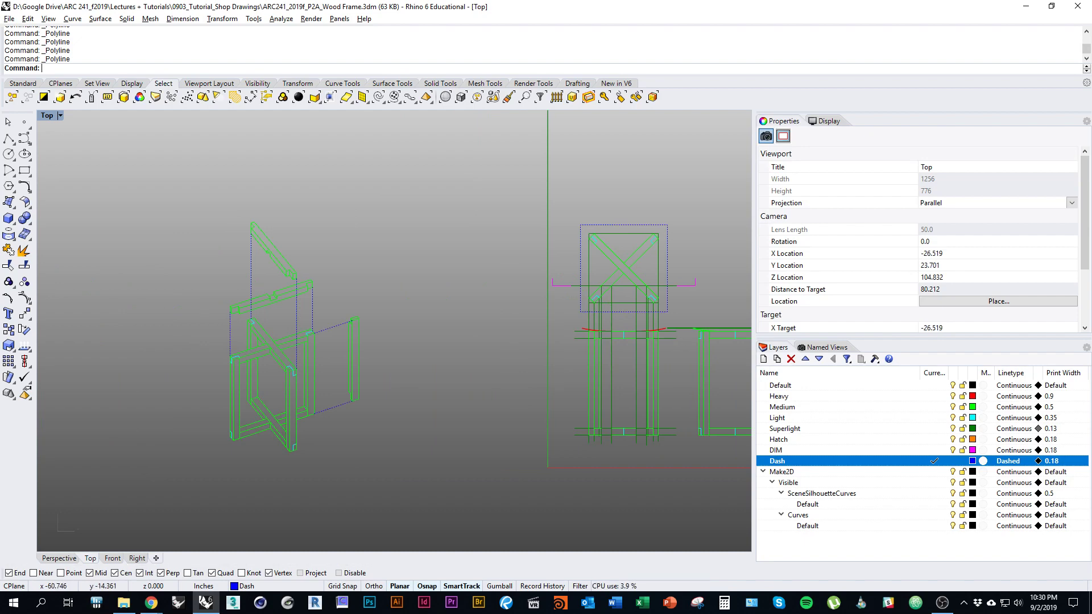
# Step: Start a new layout from the viewport tab menu, then close its setup
pyautogui.click(156, 558)
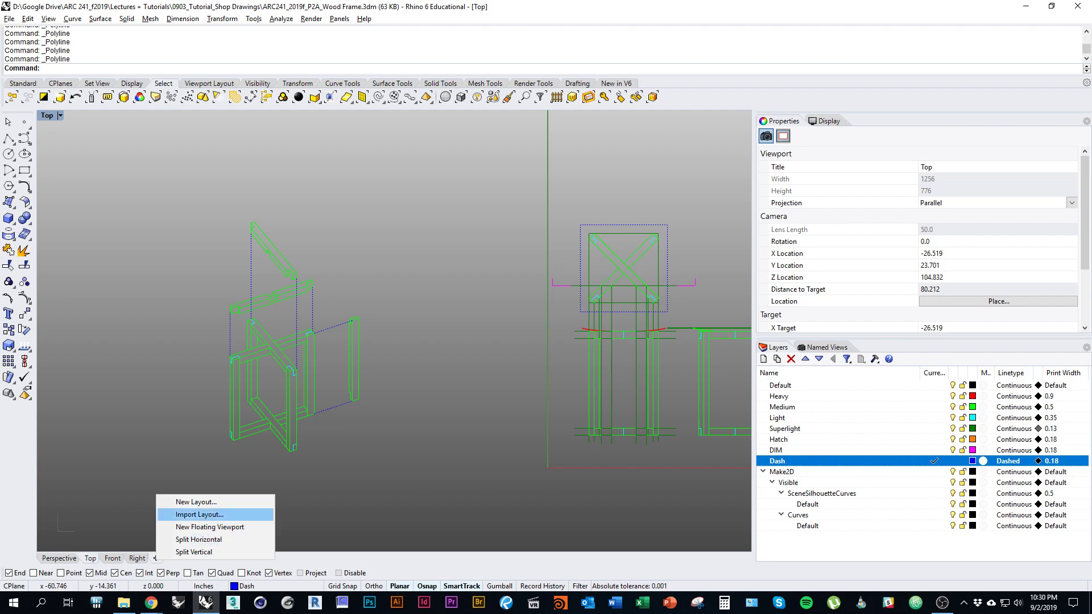
pyautogui.click(196, 501)
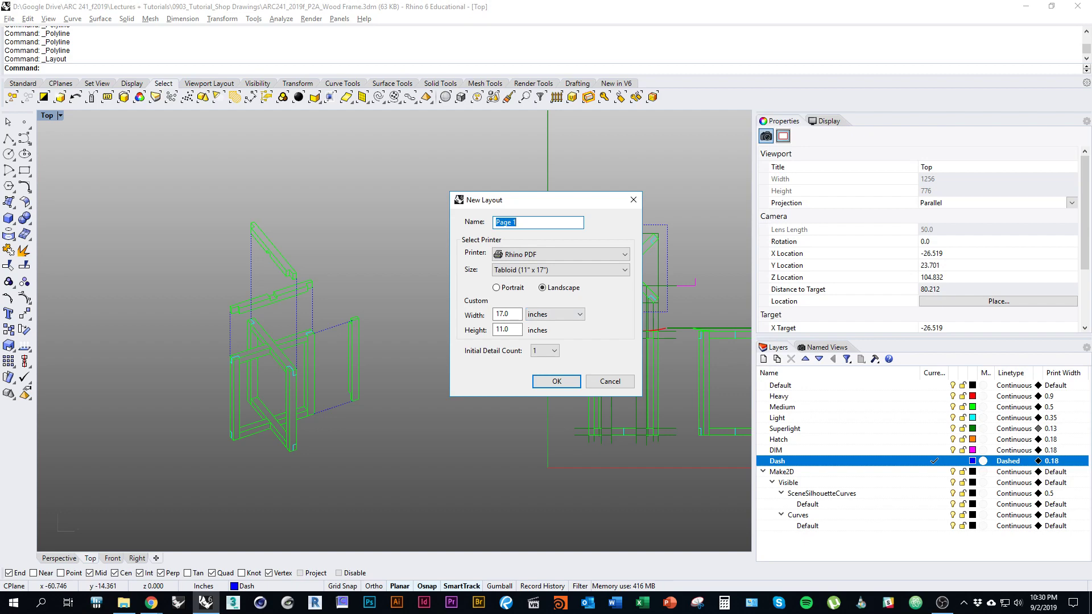
pyautogui.click(610, 381)
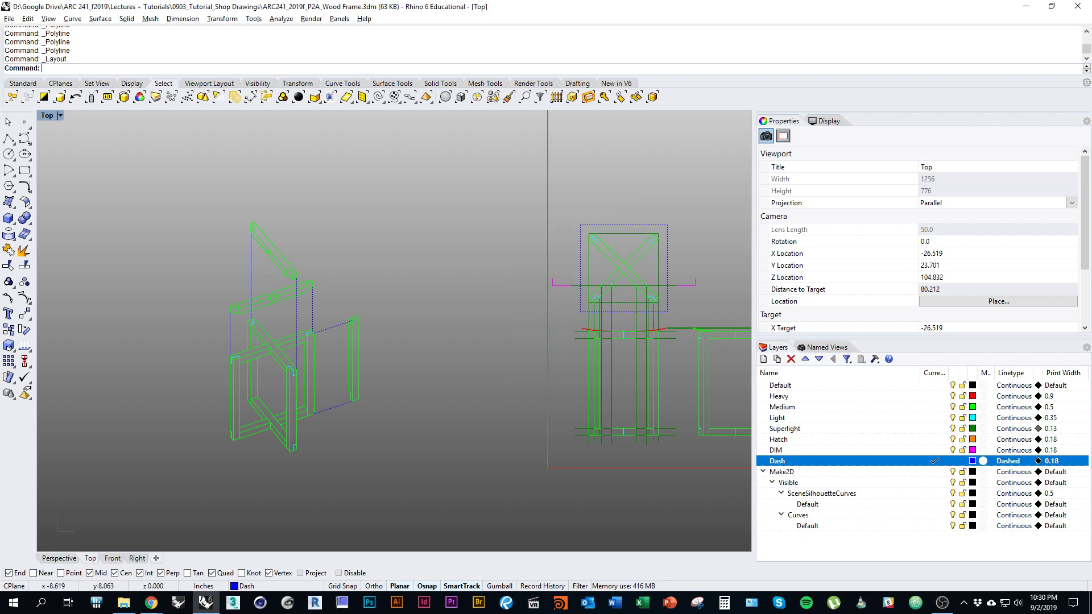
# Step: Check the layout units in Document Properties via the units command
pyautogui.write('units')
pyautogui.press('Return')
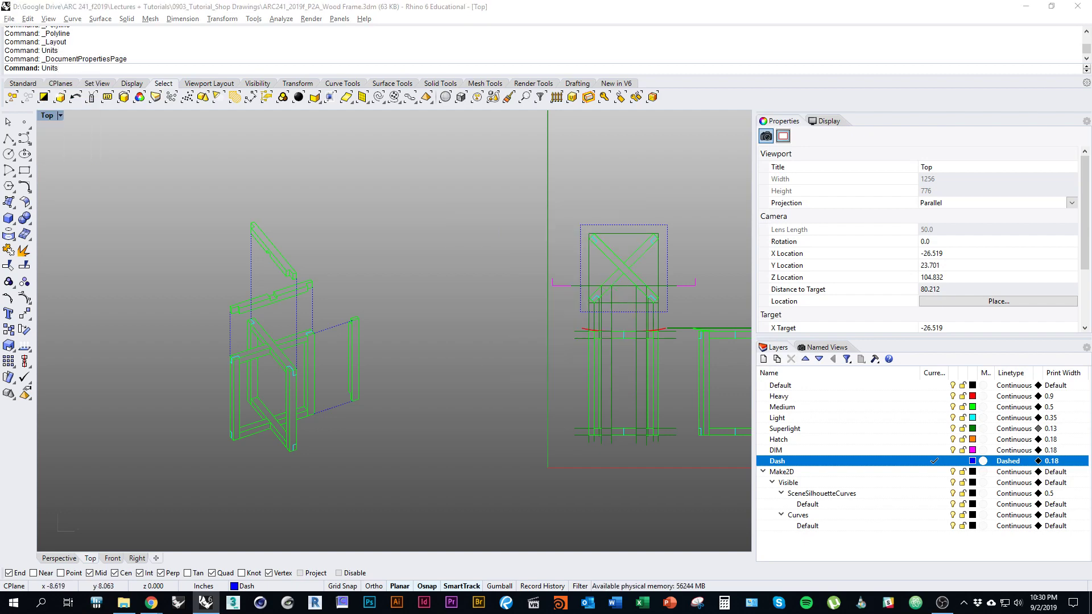
pyautogui.click(232, 255)
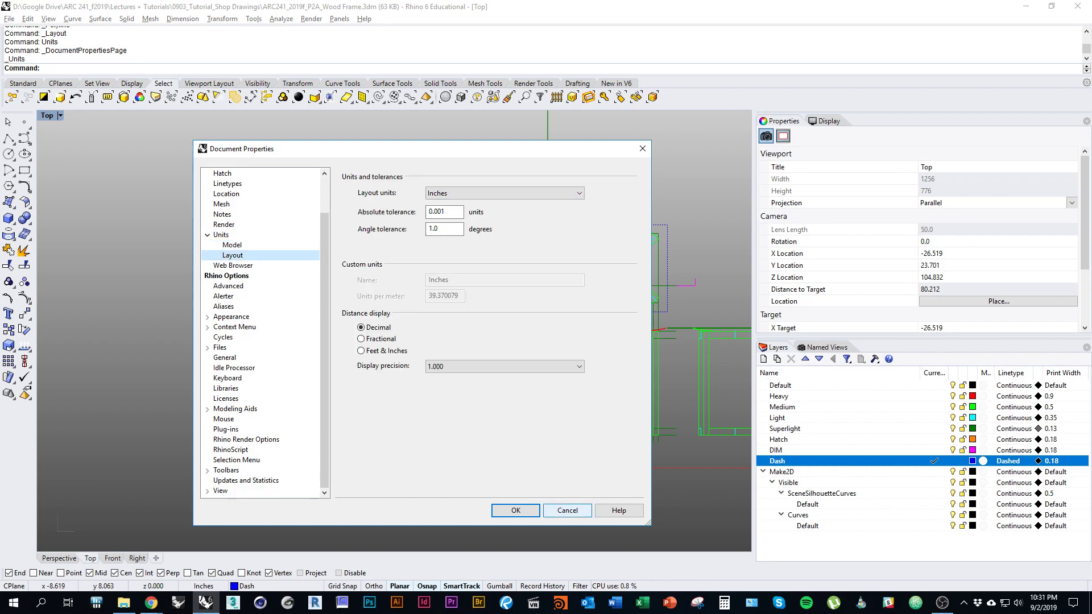
pyautogui.click(567, 510)
# Step: Reopen New Layout and switch to the project brief in the browser
pyautogui.click(156, 558)
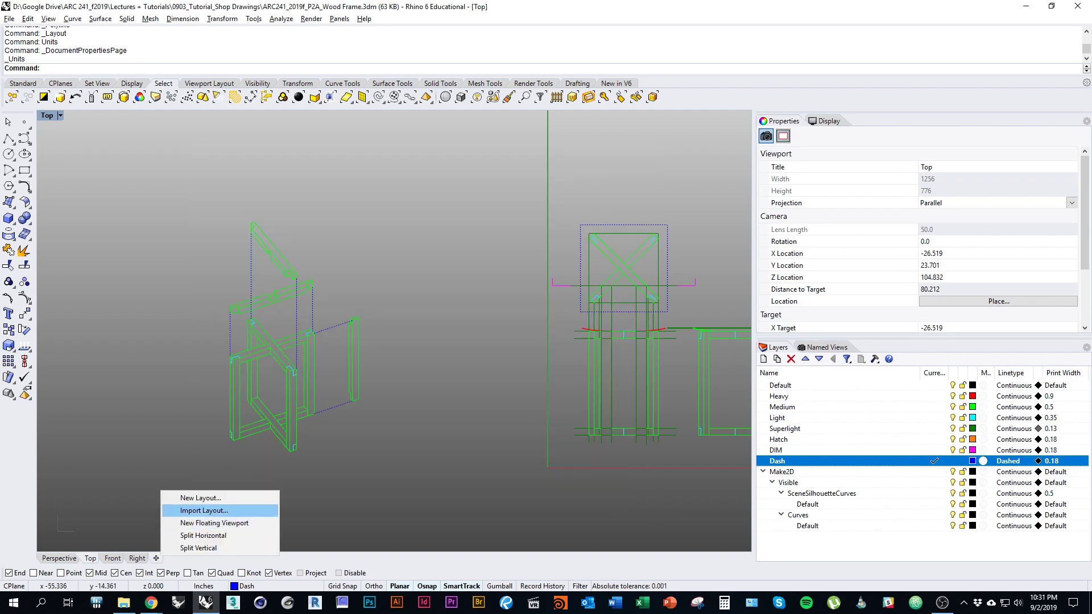
pyautogui.click(201, 498)
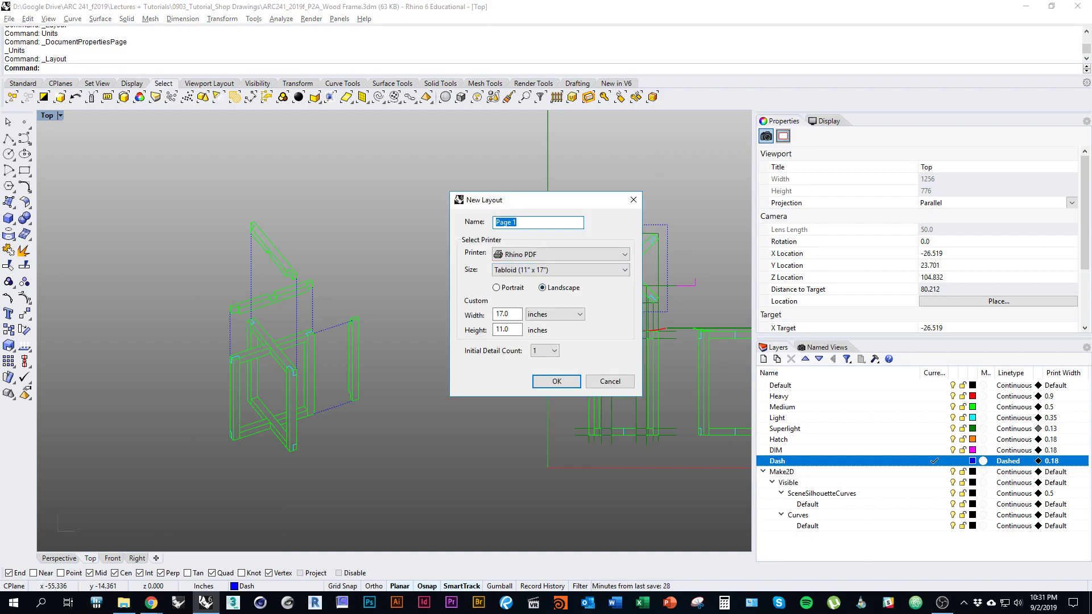
pyautogui.hotkey('alt', 'Tab')
pyautogui.scroll(3, 536, 333)
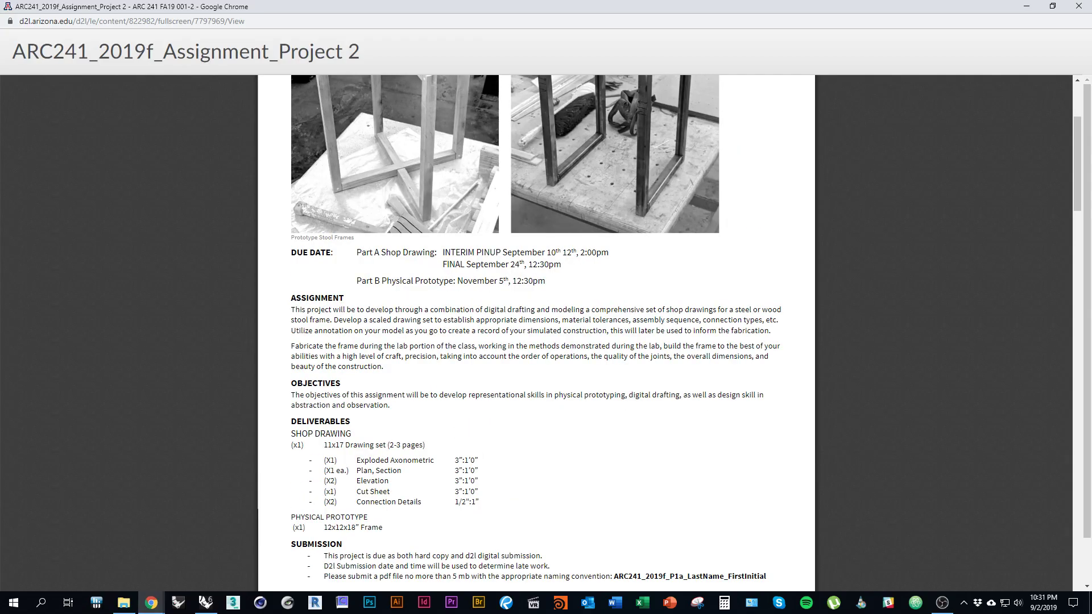
pyautogui.scroll(-1, 537, 333)
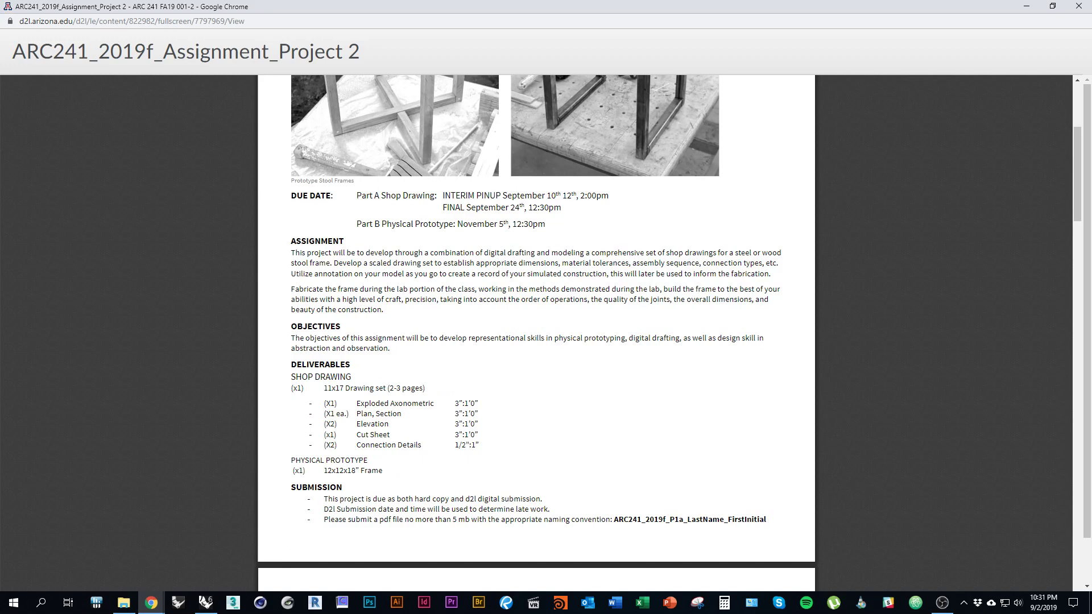
pyautogui.hotkey('alt', 'Tab')
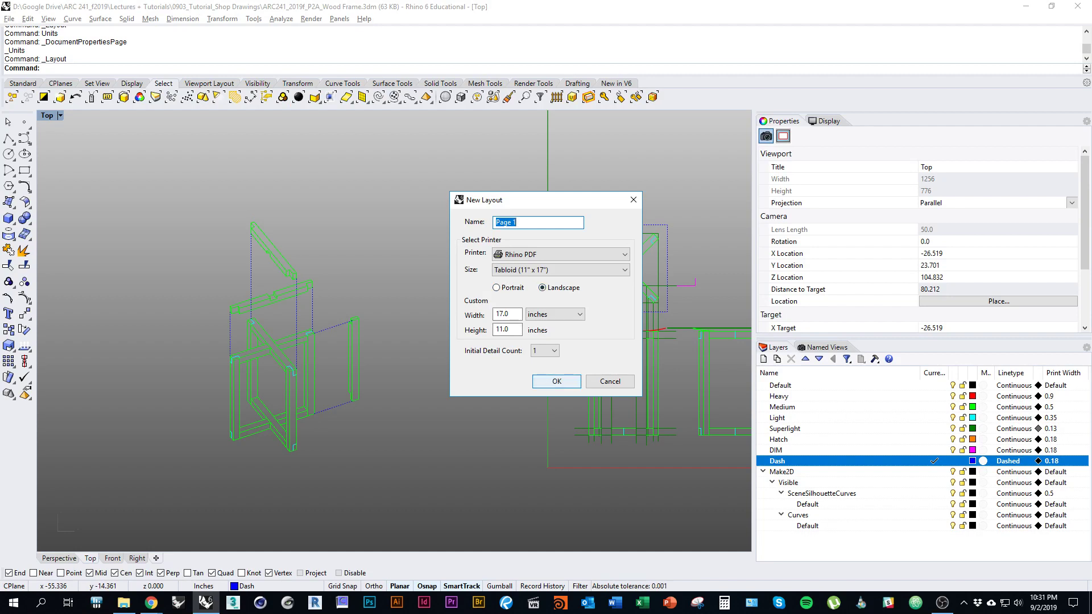
# Step: Create the Page 1 layout and narrow its detail view from the right edge
pyautogui.press('Return')
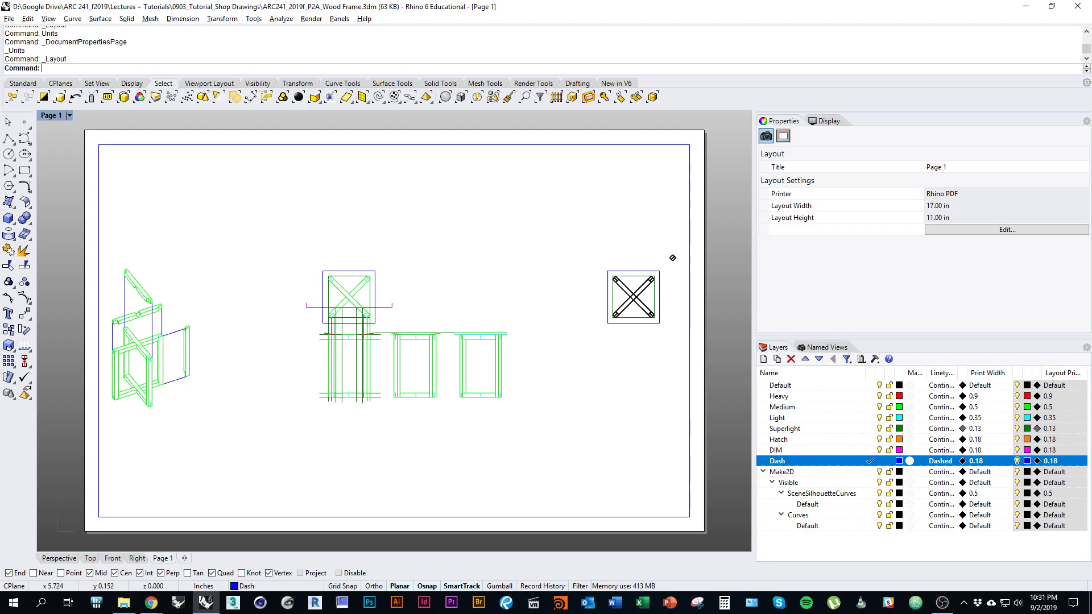
pyautogui.scroll(-2, 664, 328)
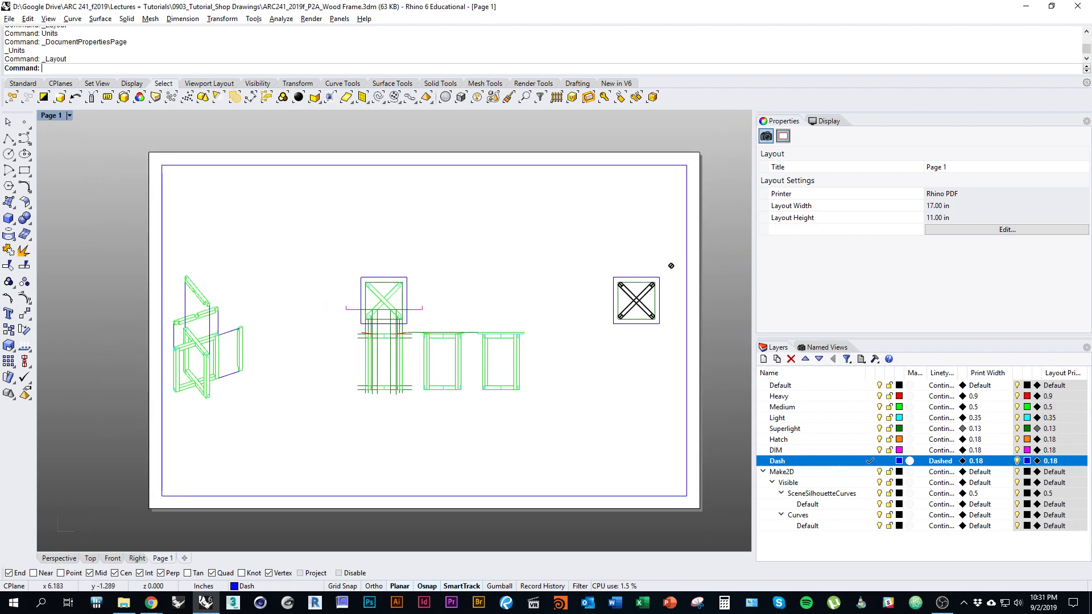
pyautogui.moveTo(671, 266); pyautogui.dragTo(623, 270, button='right')
pyautogui.click(623, 269)
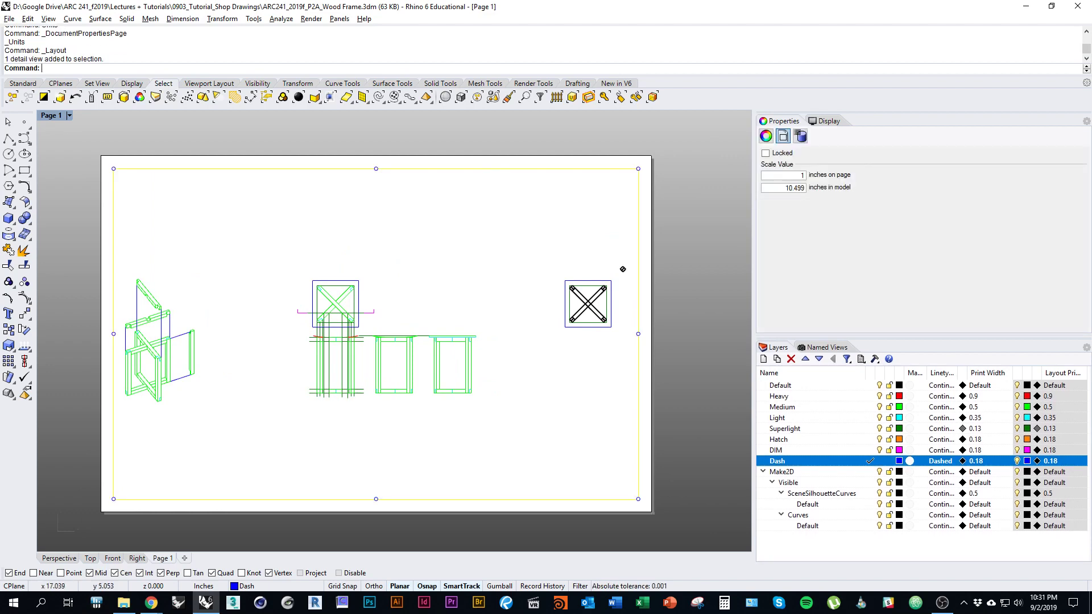
pyautogui.moveTo(623, 269); pyautogui.dragTo(631, 269, button='right')
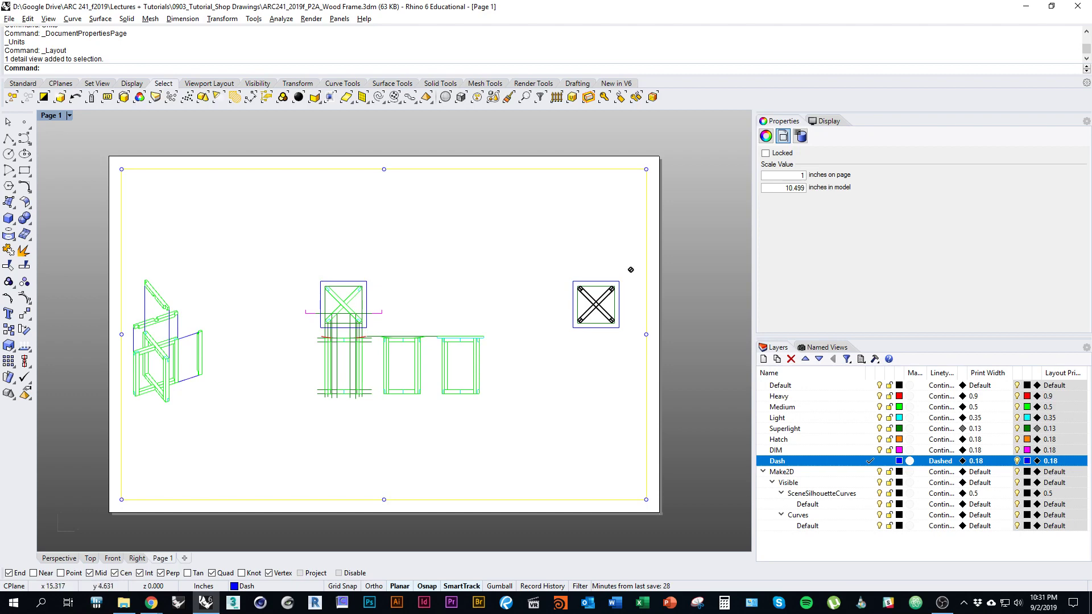
pyautogui.moveTo(646, 334); pyautogui.dragTo(518, 336)
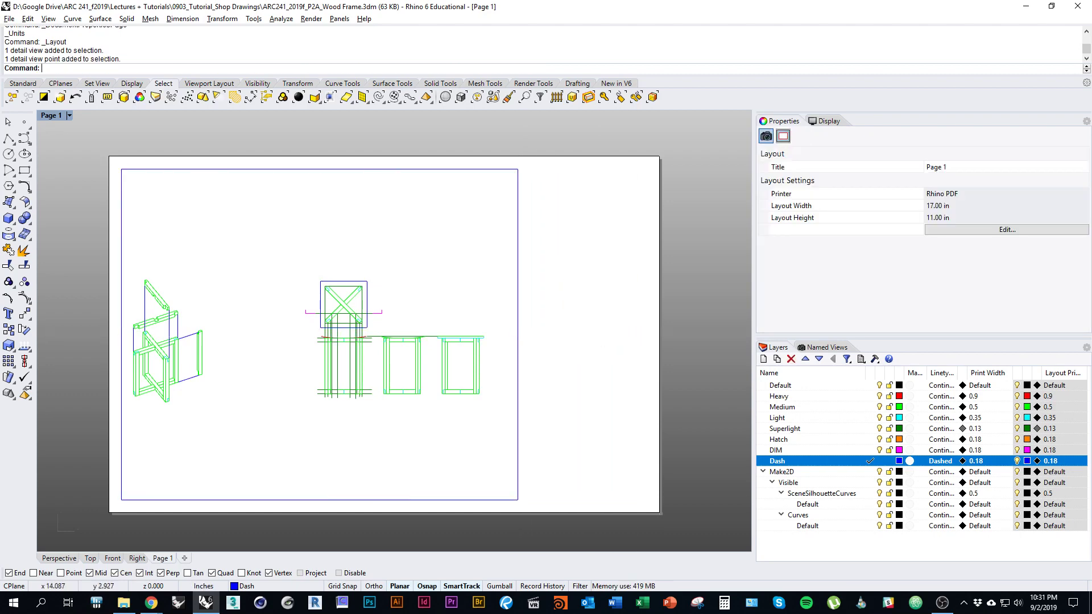
# Step: Raise the detail view's bottom edge to shorten it
pyautogui.moveTo(514, 428); pyautogui.dragTo(545, 438, button='right')
pyautogui.click(550, 440)
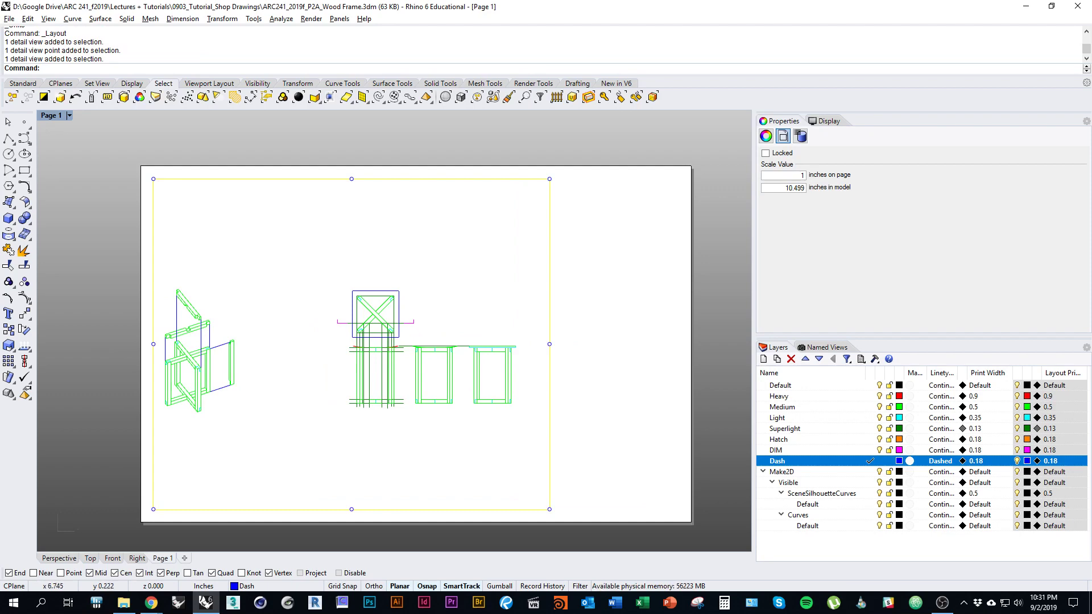
pyautogui.moveTo(351, 510); pyautogui.dragTo(352, 481)
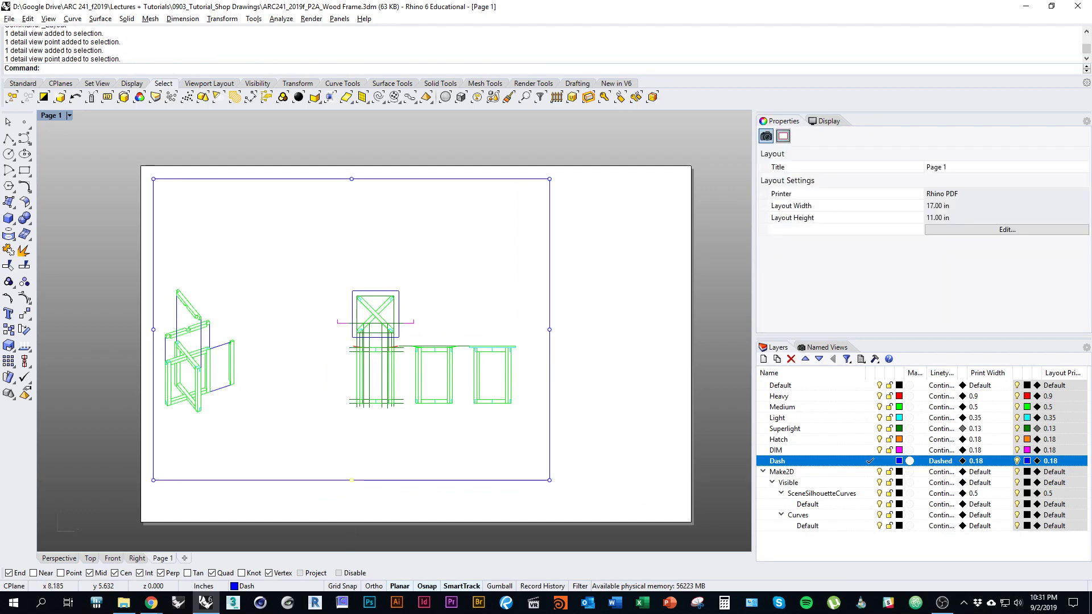
pyautogui.moveTo(405, 340); pyautogui.dragTo(429, 319, button='right')
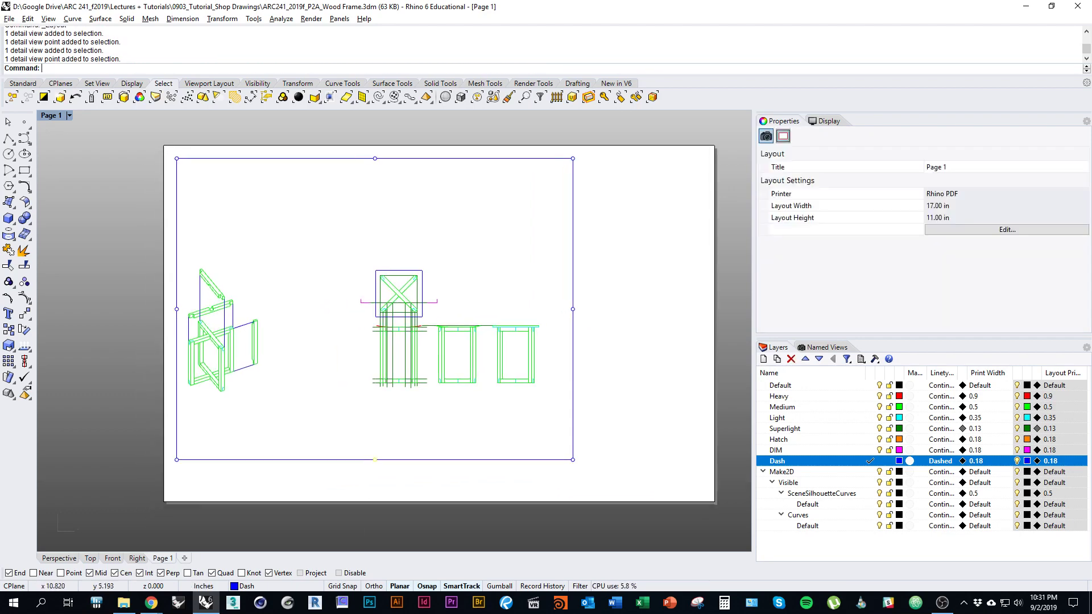
pyautogui.moveTo(544, 363); pyautogui.dragTo(591, 377, button='right')
pyautogui.press('Escape')
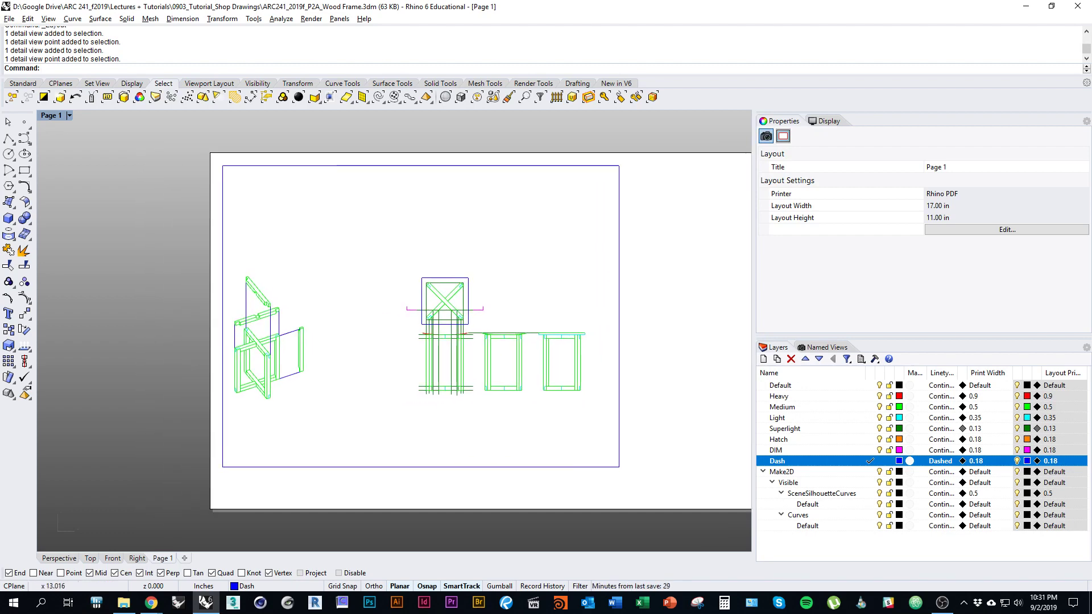
# Step: Reselect the detail view after repositioning the layout page
pyautogui.click(619, 388)
pyautogui.moveTo(523, 266); pyautogui.dragTo(416, 217, button='right')
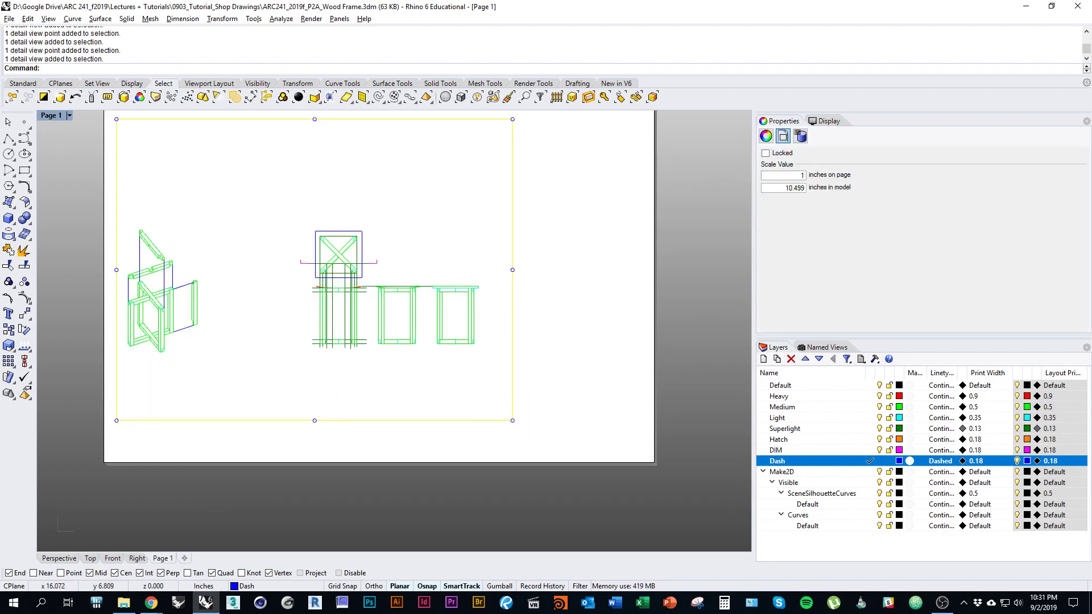
pyautogui.press('Escape')
pyautogui.moveTo(607, 341); pyautogui.dragTo(606, 445, button='right')
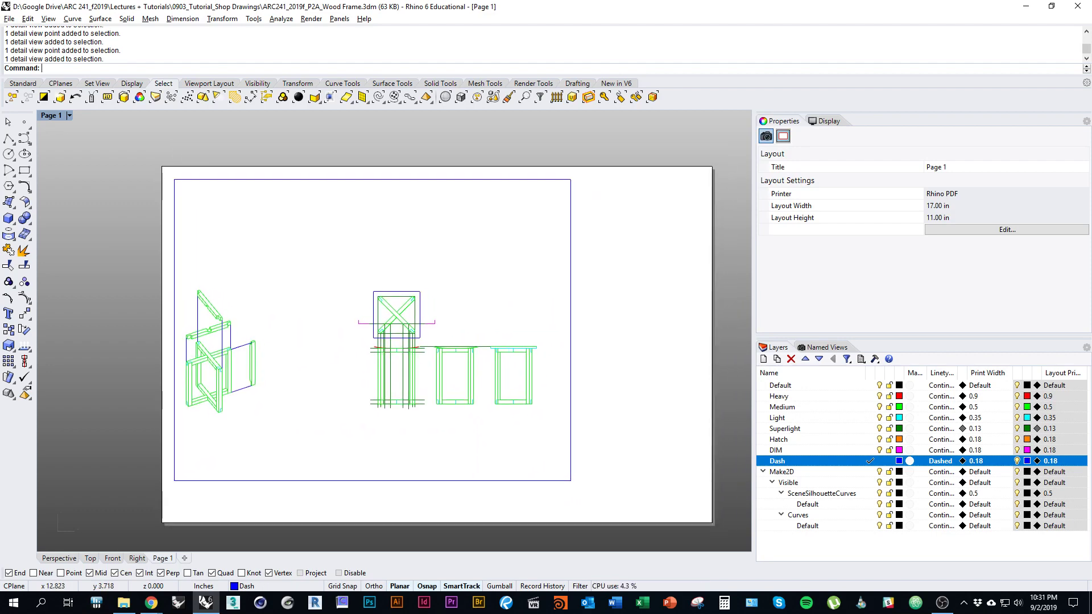
pyautogui.click(571, 403)
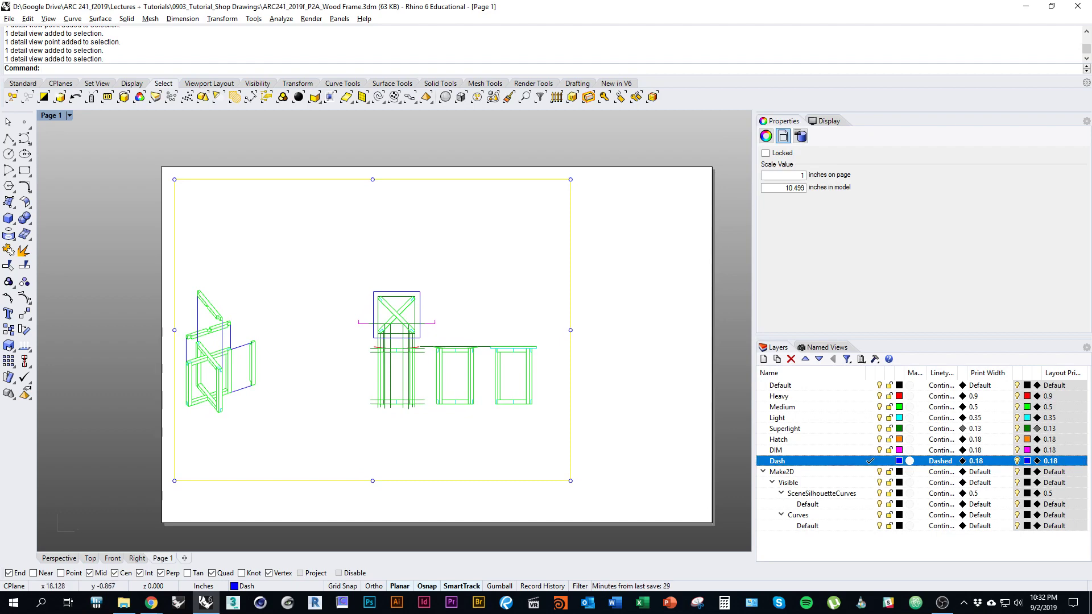
# Step: Move the detail view onto the Default layer and narrow it to crop the rightmost elevation
pyautogui.rightClick(817, 386)
pyautogui.click(867, 337)
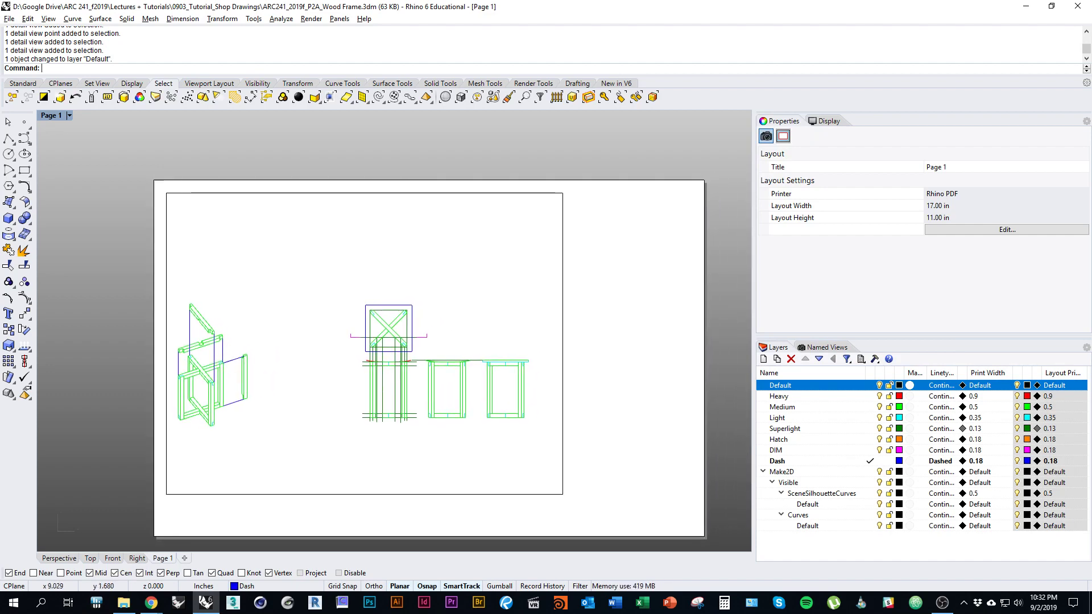
pyautogui.click(562, 344)
pyautogui.moveTo(562, 344); pyautogui.dragTo(502, 344)
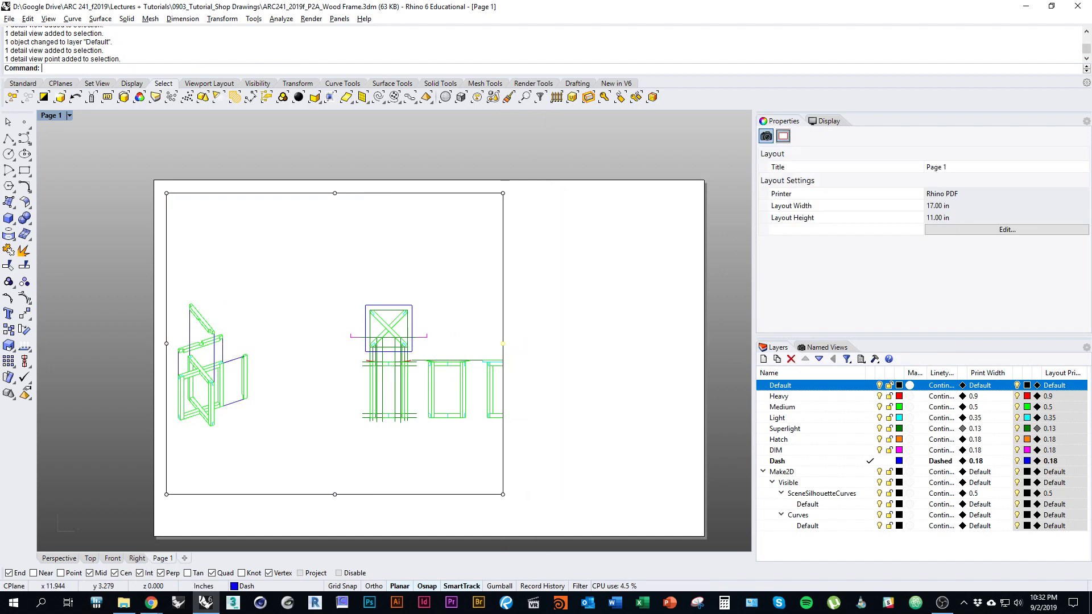
pyautogui.press('Escape')
# Step: Extend the detail view's bottom edge downward to make the detail taller
pyautogui.click(502, 459)
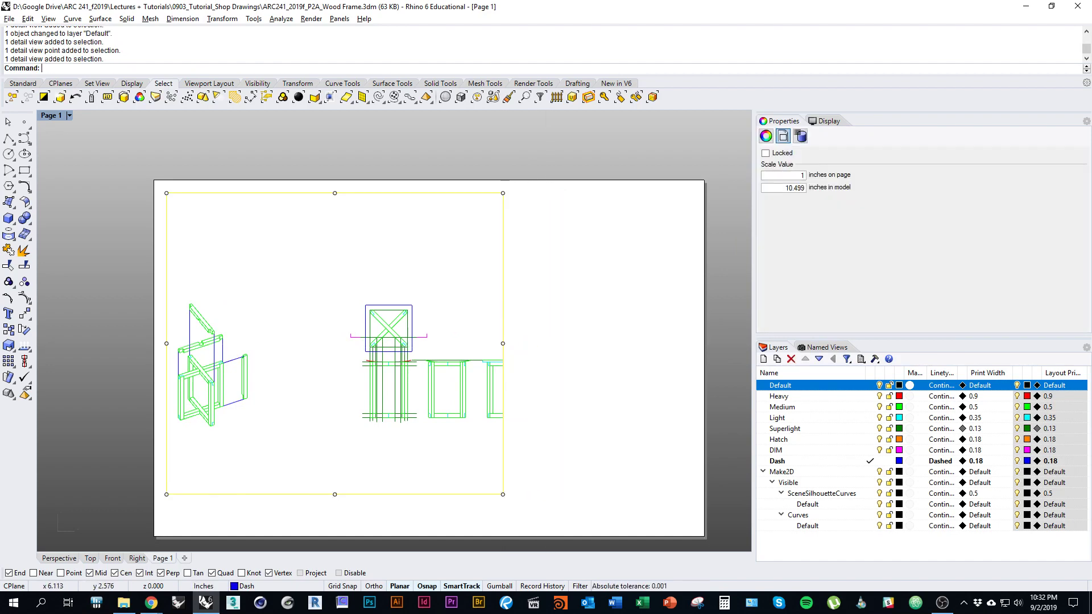
pyautogui.press('Escape')
pyautogui.click(503, 450)
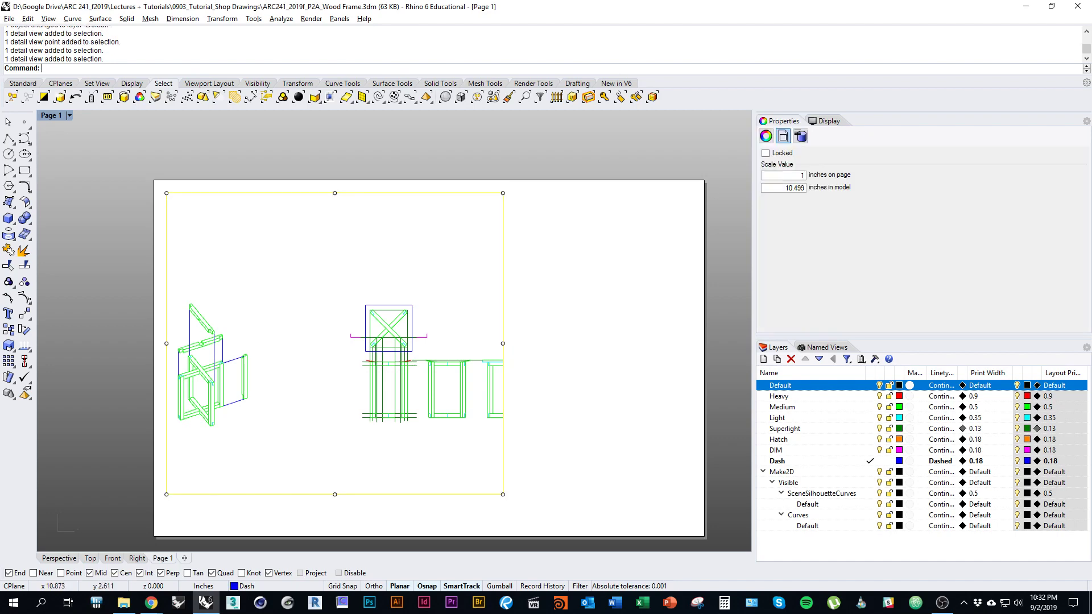
pyautogui.moveTo(535, 455); pyautogui.dragTo(575, 443, button='right')
pyautogui.press('Escape')
pyautogui.click(544, 447)
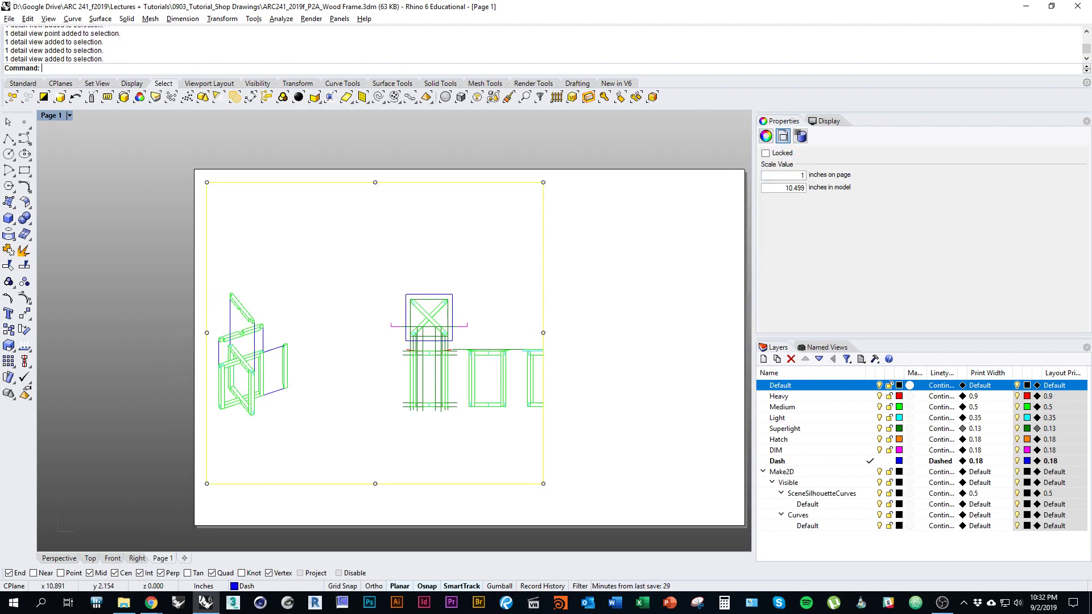
pyautogui.moveTo(375, 484); pyautogui.dragTo(375, 512)
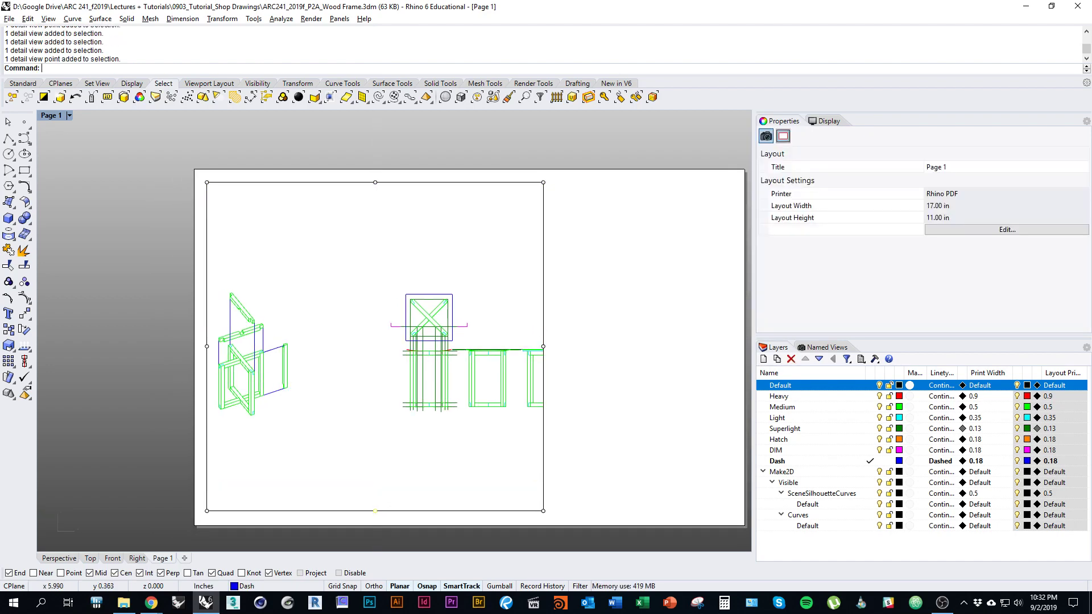
pyautogui.moveTo(613, 473); pyautogui.dragTo(550, 483, button='right')
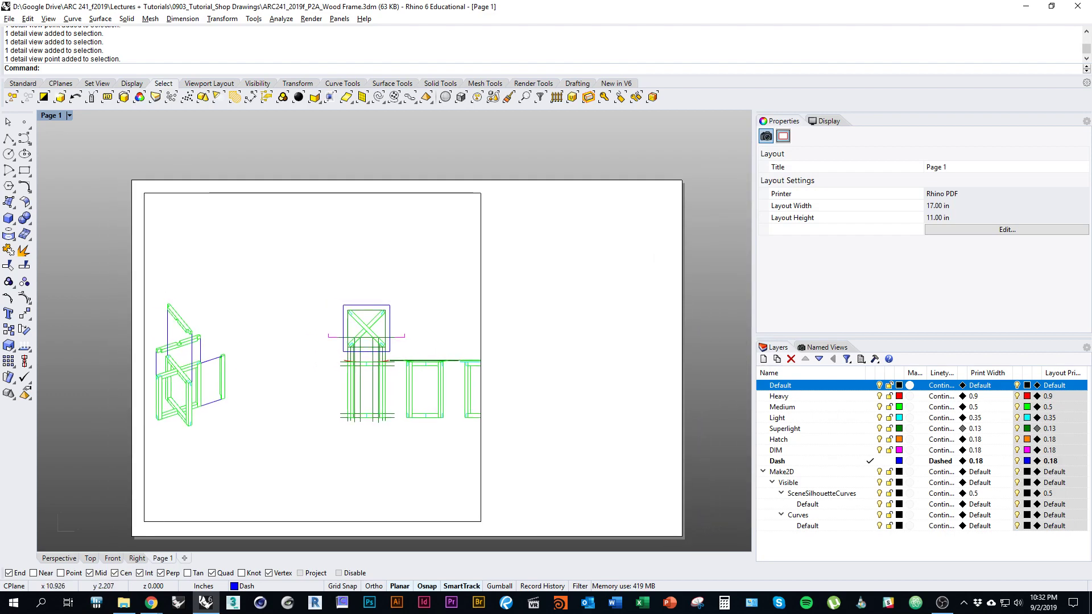
# Step: Pan around the layout page to check the resized detail and reselect it
pyautogui.click(481, 450)
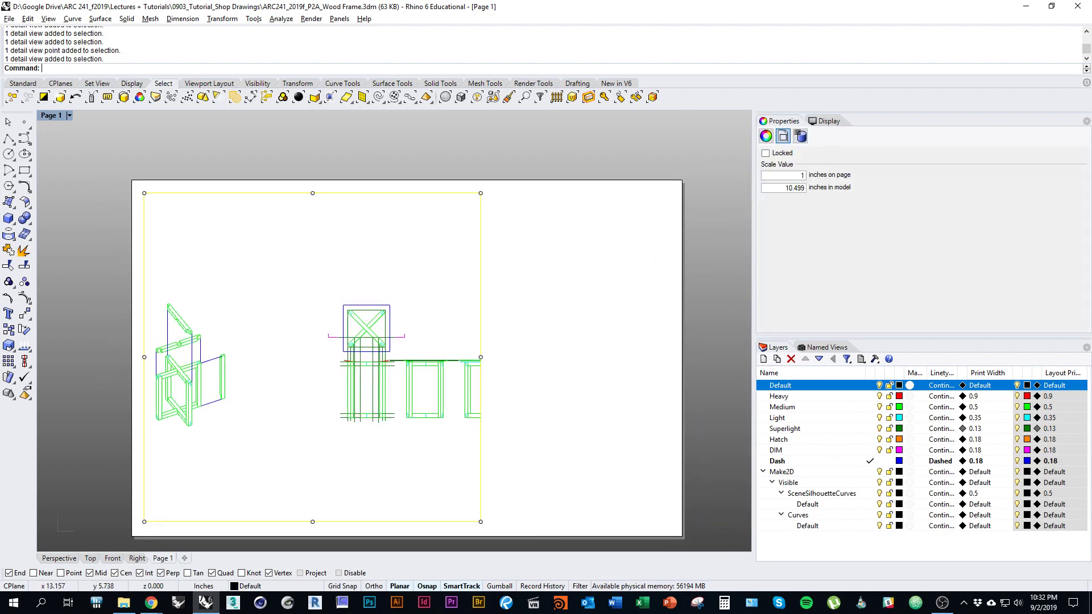
pyautogui.moveTo(546, 398); pyautogui.dragTo(584, 364, button='right')
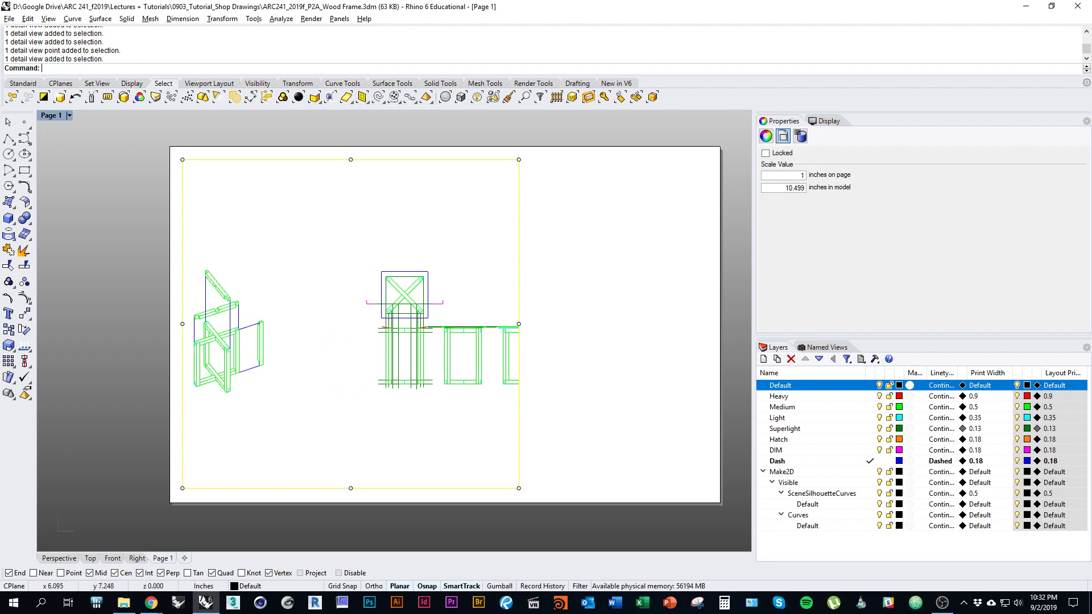
pyautogui.moveTo(555, 417)
pyautogui.mouseDown(button='right')
pyautogui.moveTo(564, 413)
pyautogui.moveTo(545, 411)
pyautogui.mouseUp(button='right')
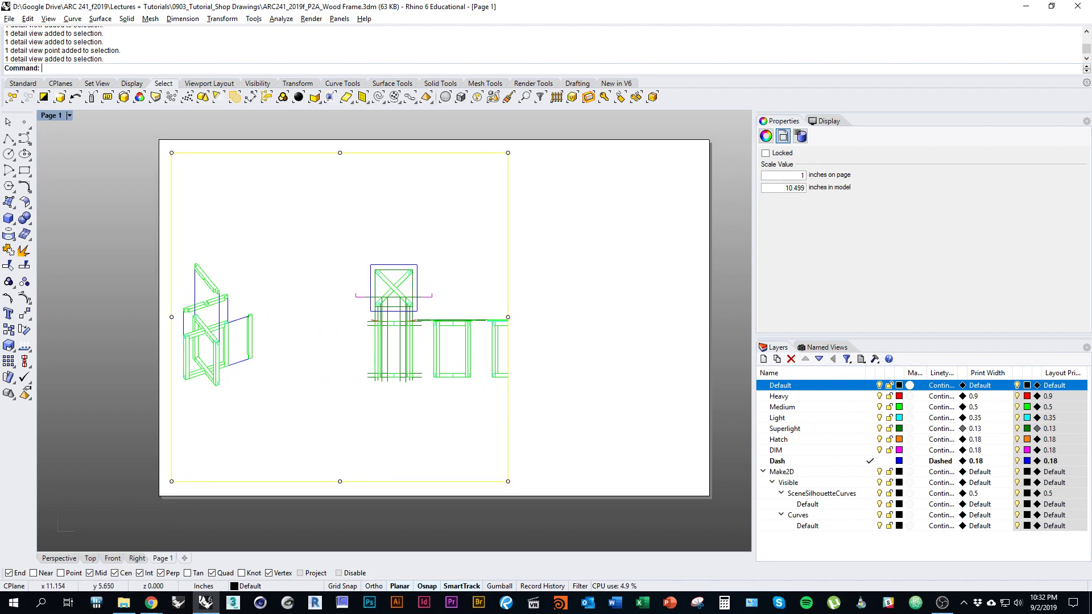
pyautogui.press('Escape')
pyautogui.moveTo(520, 313); pyautogui.dragTo(491, 319, button='right')
pyautogui.click(479, 420)
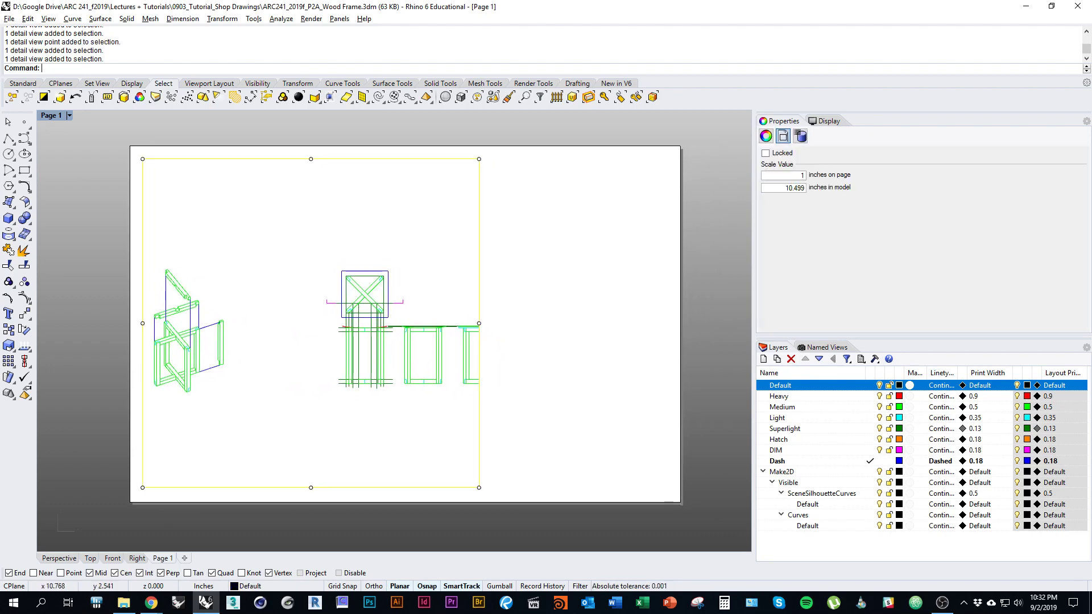
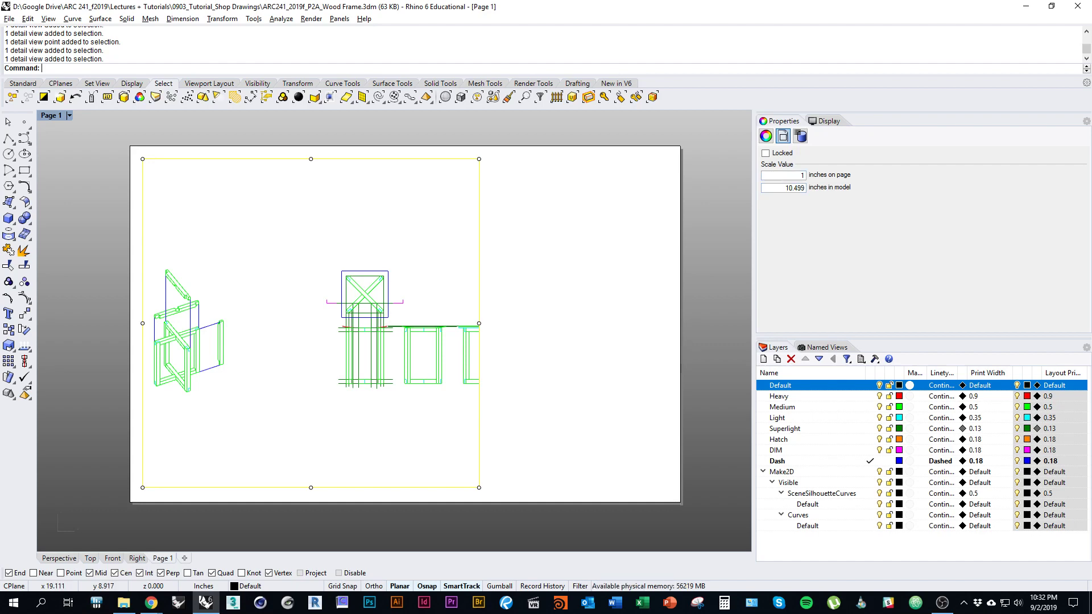
# Step: Leave the Page 1 stool layout and bring up the Project 2 assignment brief in Chrome
pyautogui.moveTo(556, 264); pyautogui.dragTo(609, 251, button='right')
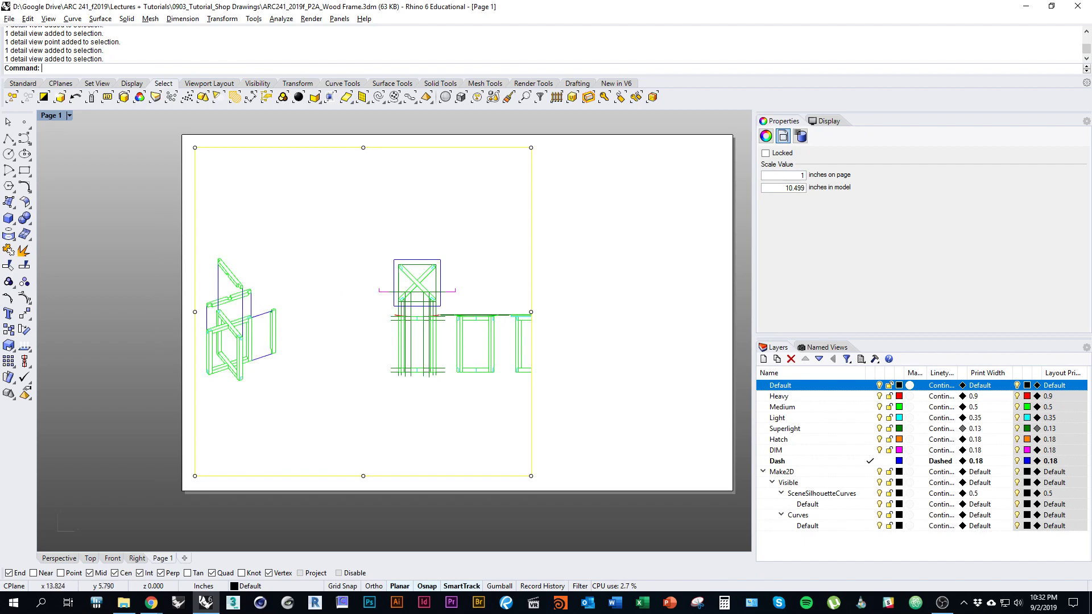
pyautogui.moveTo(507, 336); pyautogui.dragTo(426, 363, button='right')
pyautogui.hotkey('alt', 'Tab')
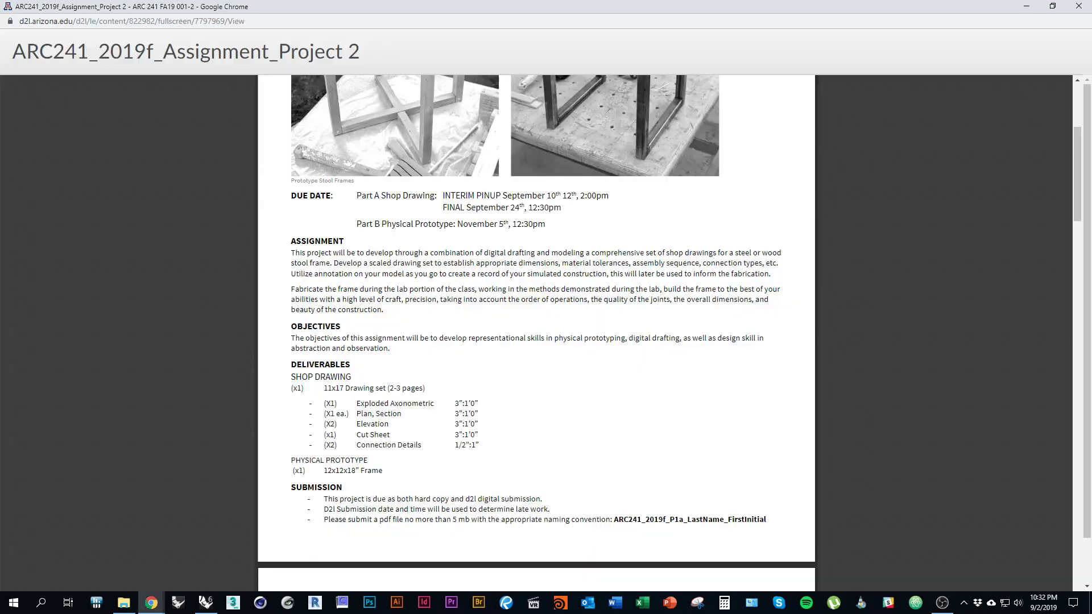
# Step: Scroll the brief to the shop drawing deliverables list, then return to Rhino
pyautogui.scroll(-1, 536, 319)
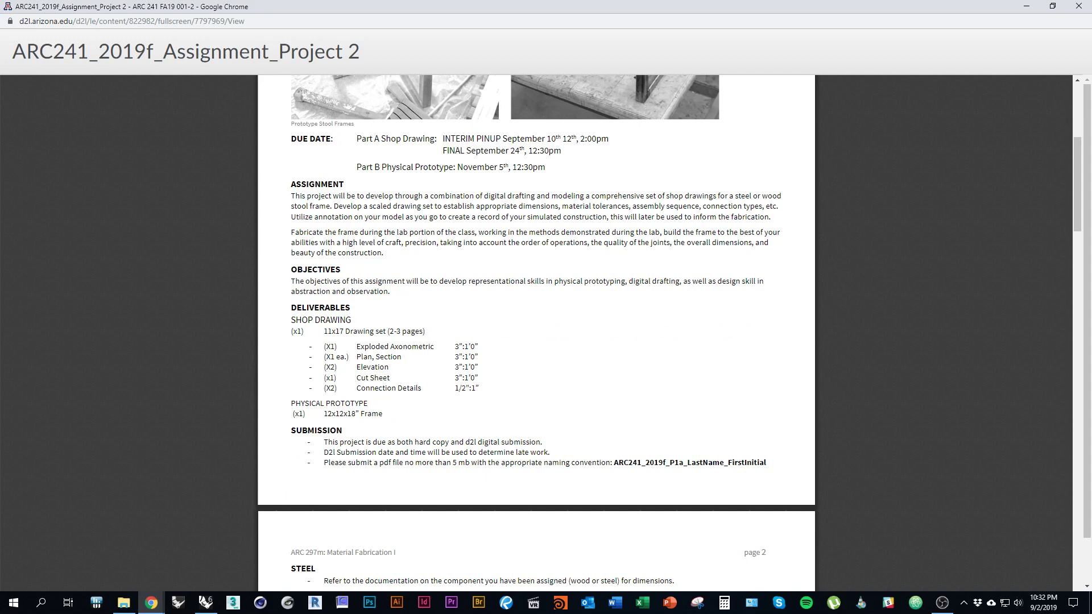
pyautogui.hotkey('alt', 'Tab')
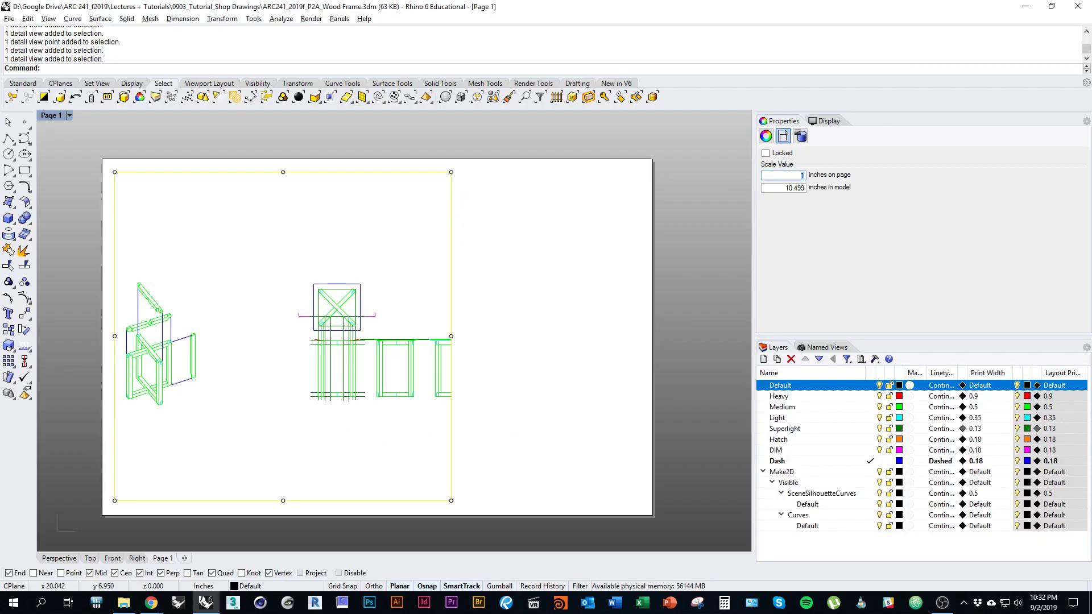
# Step: Scale the Page 1 detail to 3 inches on page per 12 inches in model (3"=1'-0")
pyautogui.write('3')
pyautogui.press('Tab')
pyautogui.write('12')
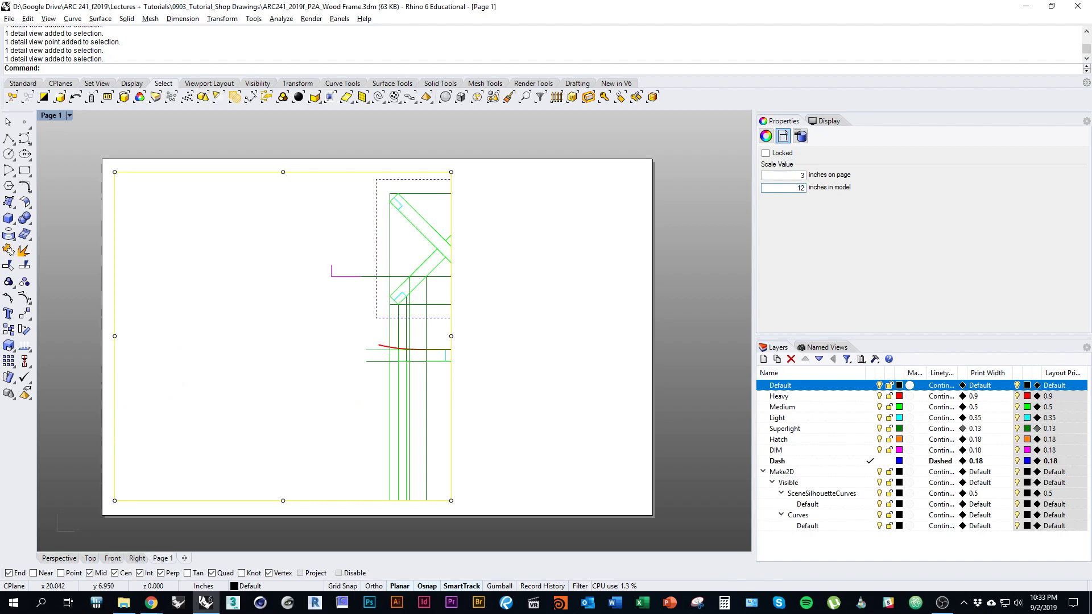
pyautogui.press('Tab')
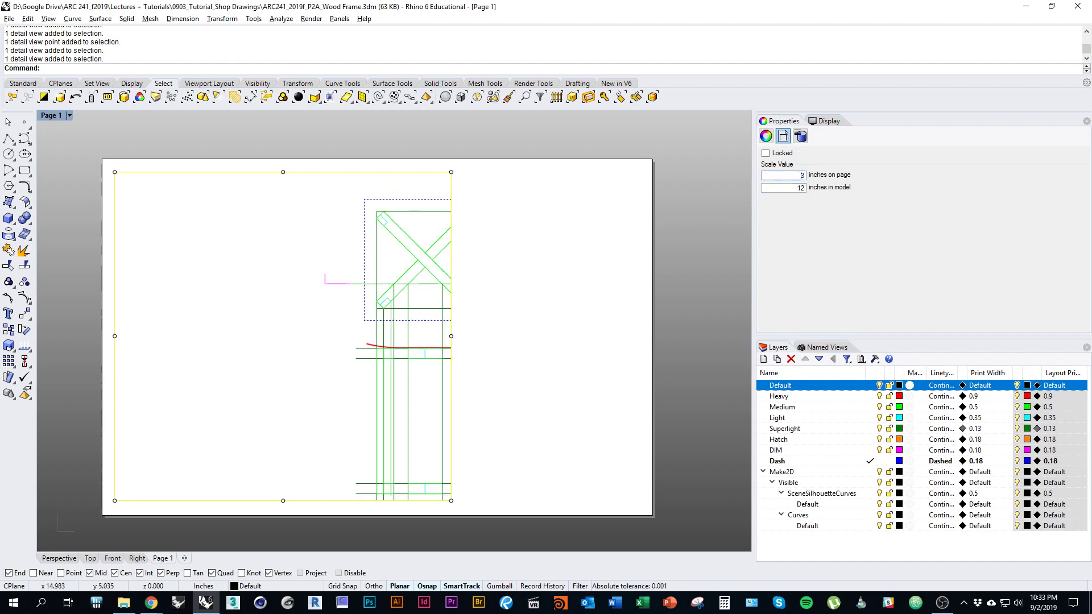
pyautogui.press('Escape')
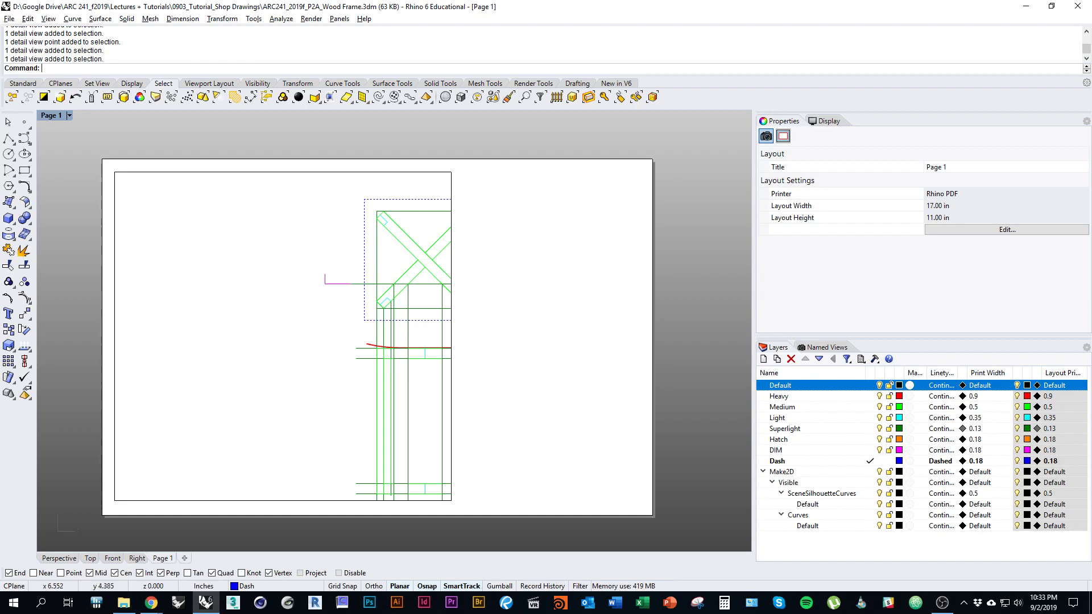
pyautogui.press('Left')
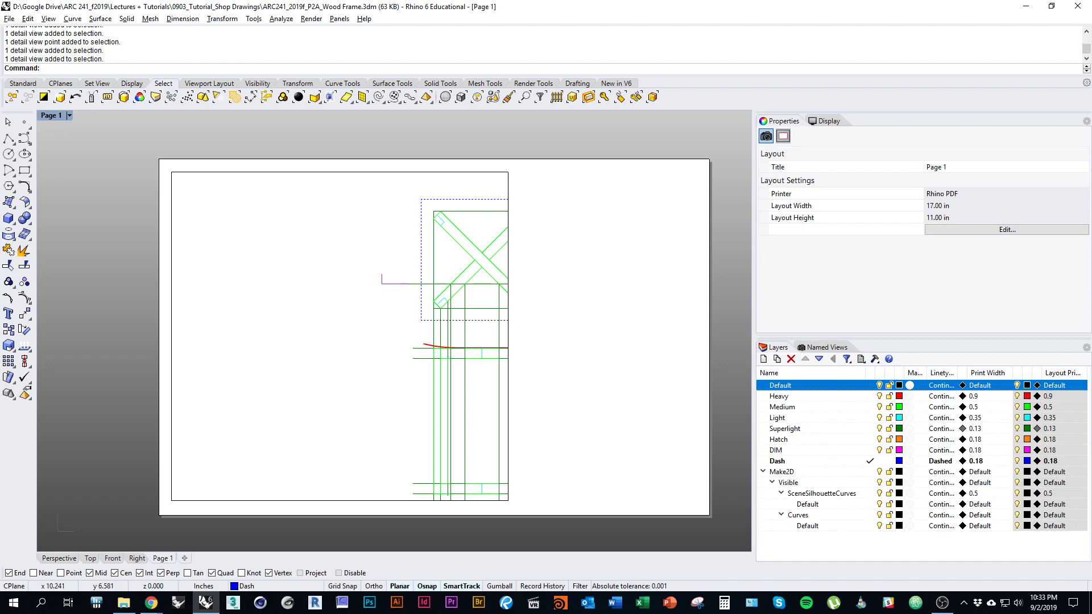
# Step: Pan inside the detail so the stool plan and both elevations fit within its frame
pyautogui.doubleClick(312, 267)
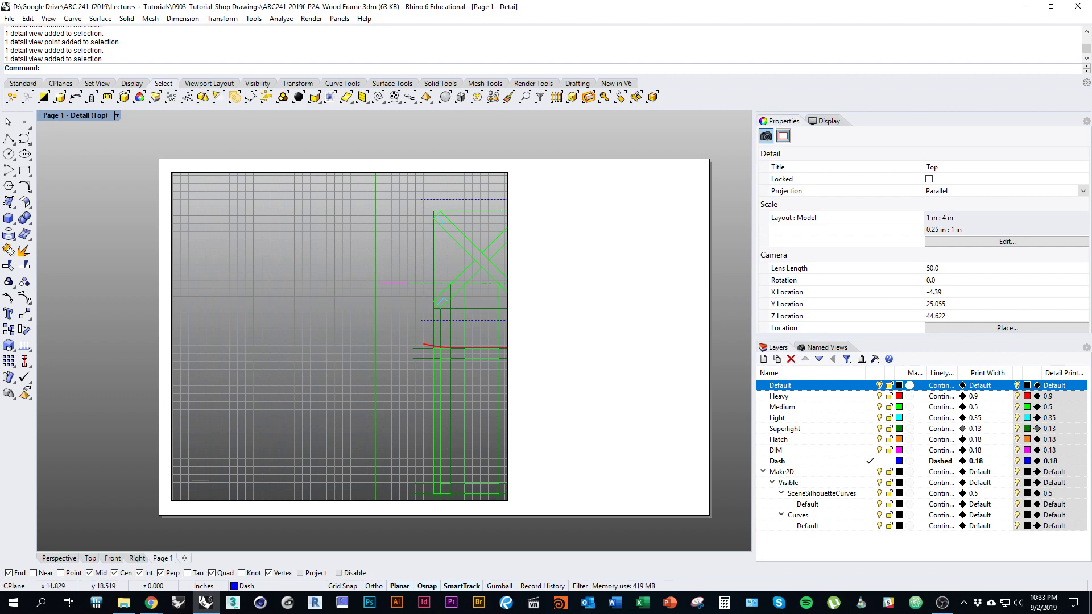
pyautogui.moveTo(478, 368)
pyautogui.mouseDown(button='right')
pyautogui.moveTo(253, 362)
pyautogui.moveTo(272, 360)
pyautogui.mouseUp(button='right')
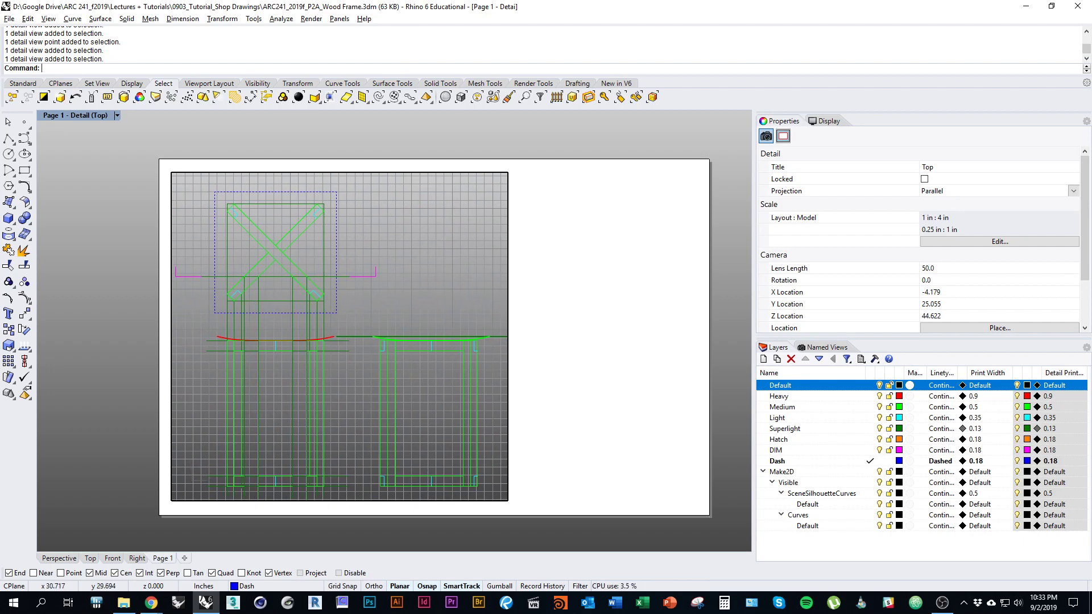
pyautogui.doubleClick(603, 314)
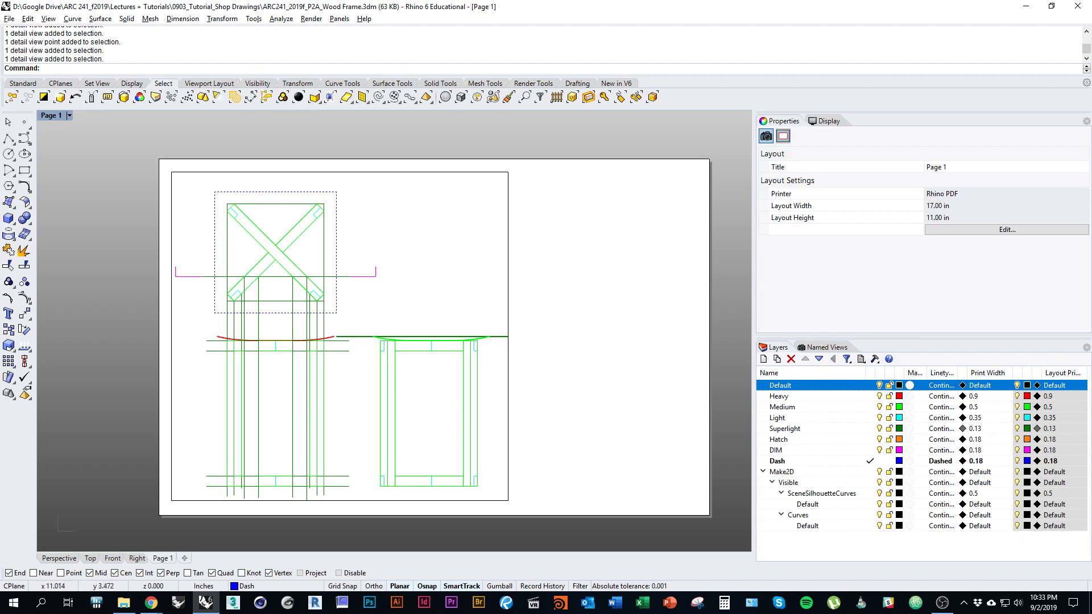
pyautogui.click(508, 394)
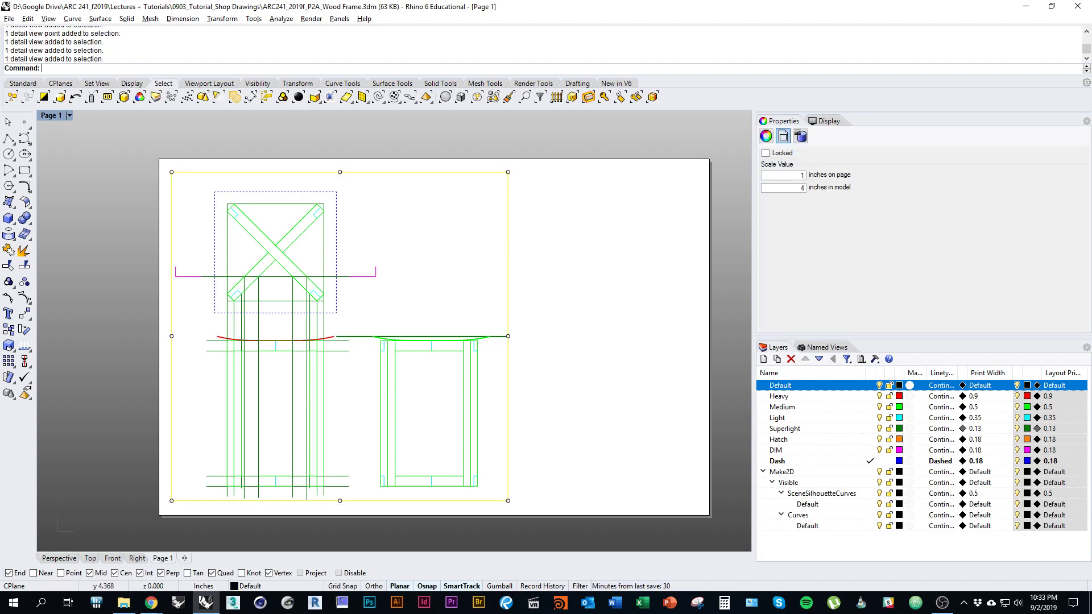
# Step: Drag the detail's right-edge grip rightward to widen it and reveal the second elevation
pyautogui.click(526, 378)
pyautogui.click(508, 376)
pyautogui.click(508, 336)
pyautogui.moveTo(508, 336); pyautogui.dragTo(663, 336)
# Step: Look over the widened detail, then return to the assignment brief in Chrome
pyautogui.moveTo(528, 422); pyautogui.dragTo(512, 444, button='right')
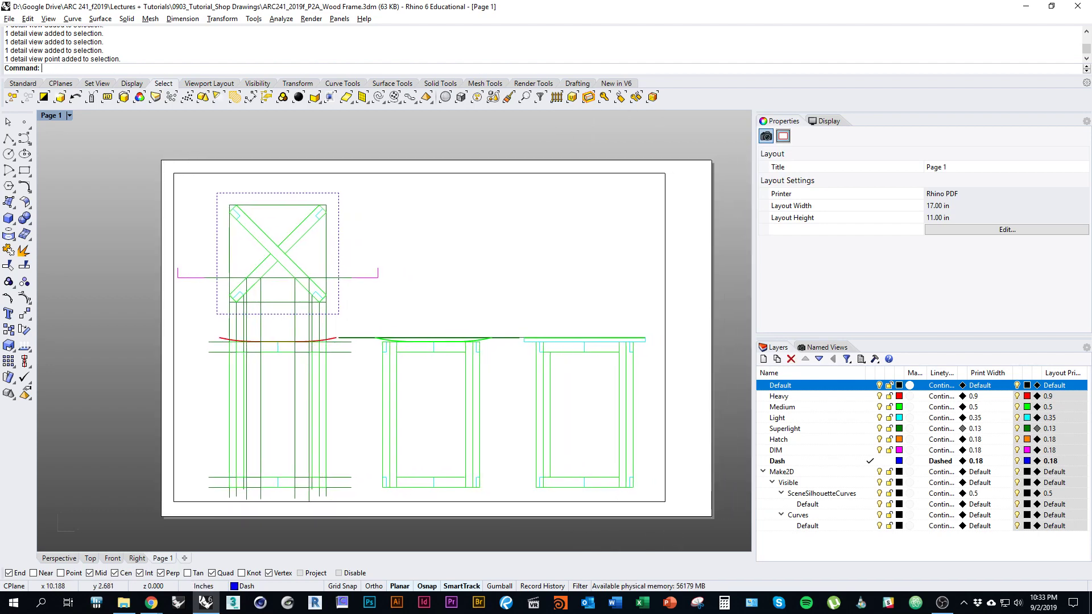
pyautogui.moveTo(461, 339); pyautogui.dragTo(453, 334, button='right')
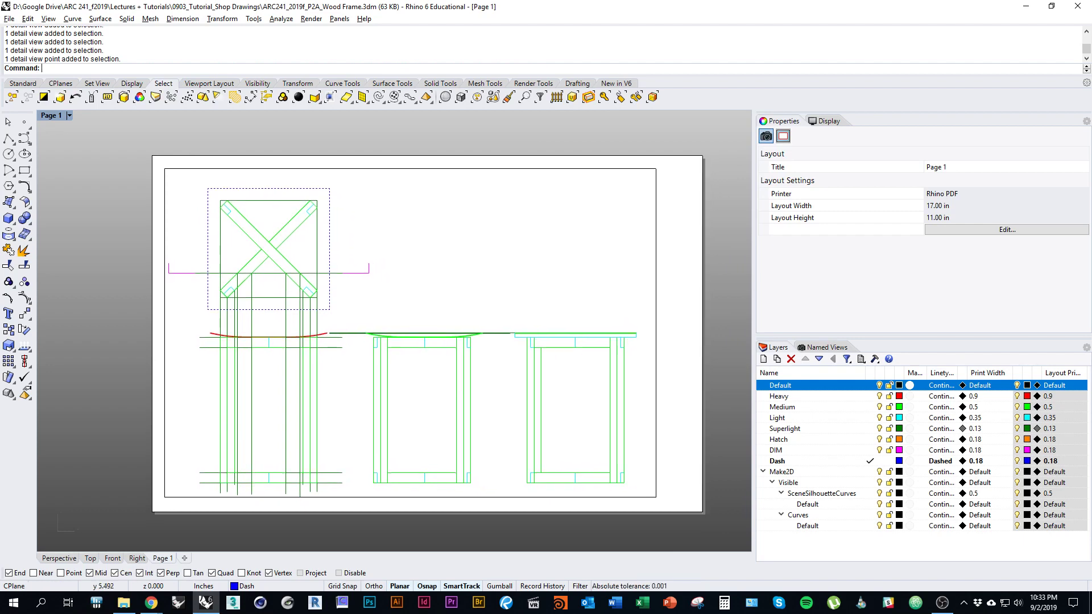
pyautogui.moveTo(331, 324); pyautogui.dragTo(351, 338, button='right')
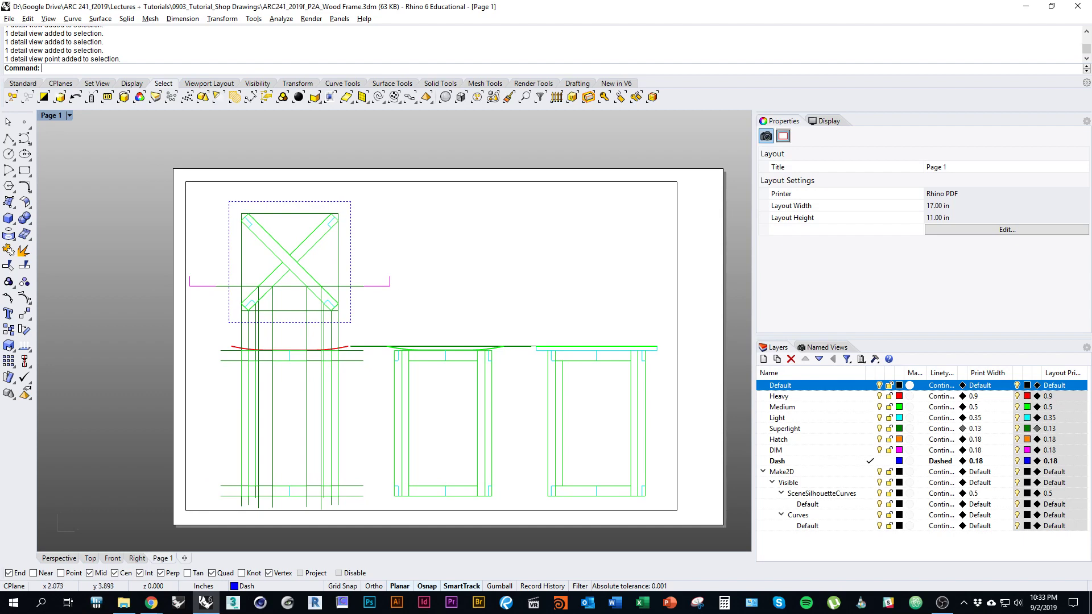
pyautogui.moveTo(587, 421); pyautogui.dragTo(506, 372, button='right')
pyautogui.moveTo(513, 425); pyautogui.dragTo(463, 441, button='right')
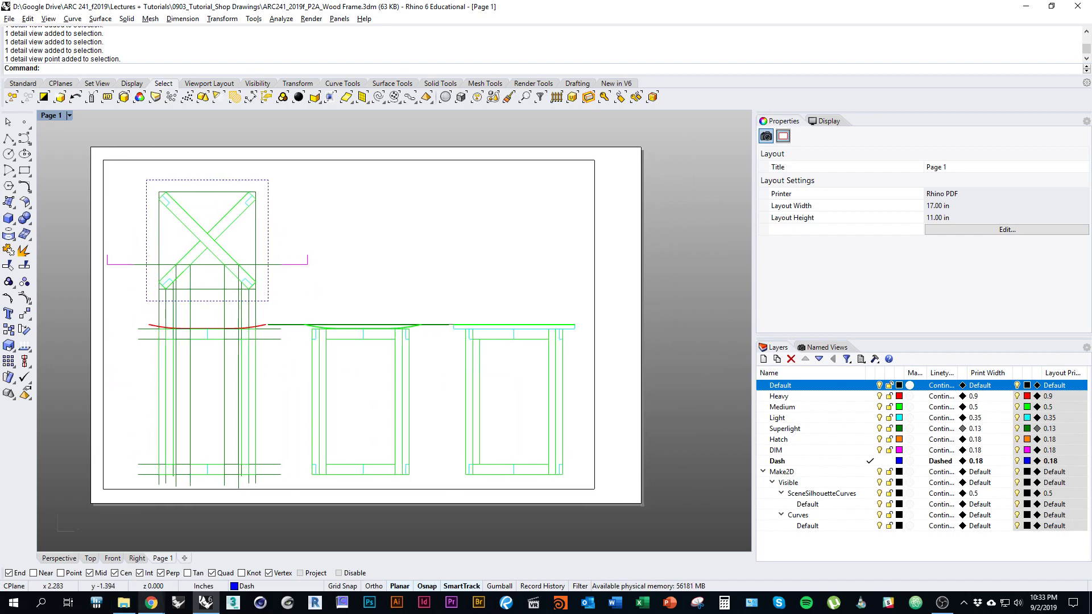
pyautogui.moveTo(151, 603)
pyautogui.click(212, 555)
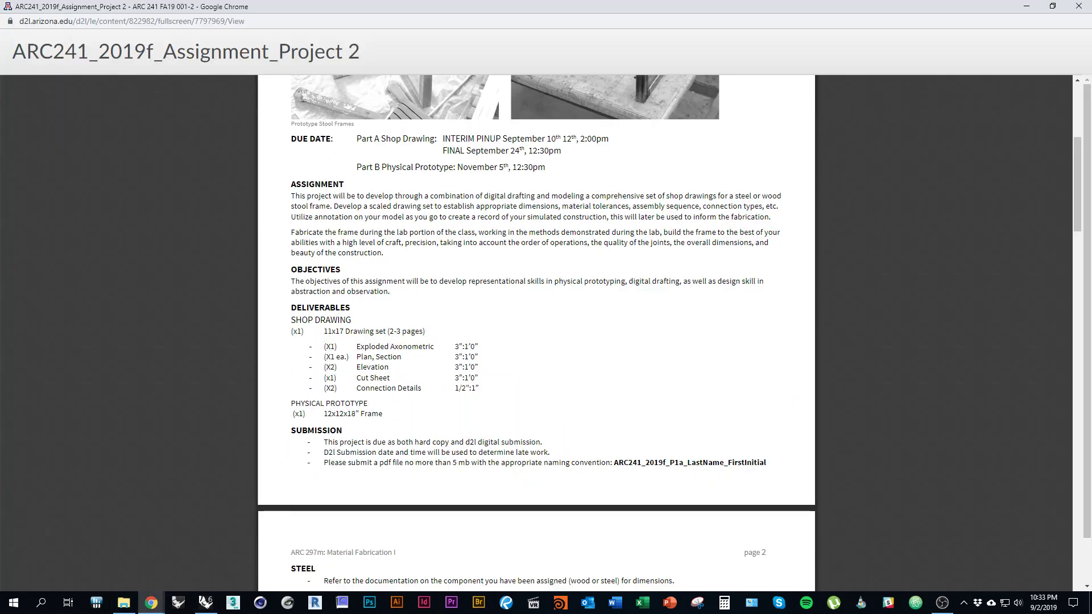
# Step: Find the ARC 241_Shop Drawing Title Block in the ARC241 Resources module, then return to Rhino
pyautogui.moveTo(151, 603)
pyautogui.click(91, 549)
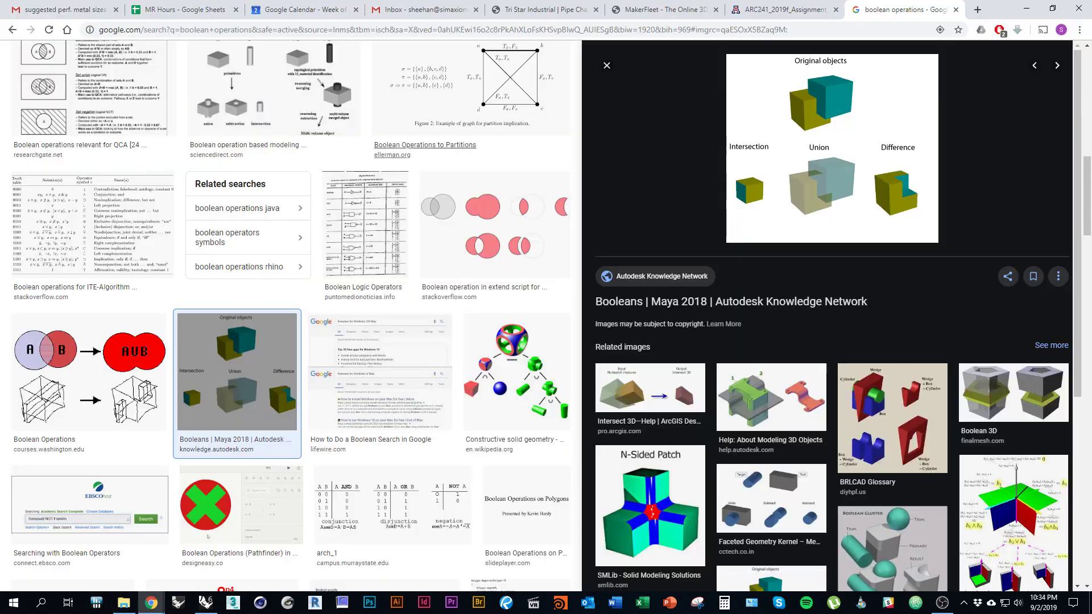
pyautogui.hotkey('ctrl', 'shift', 'Tab')
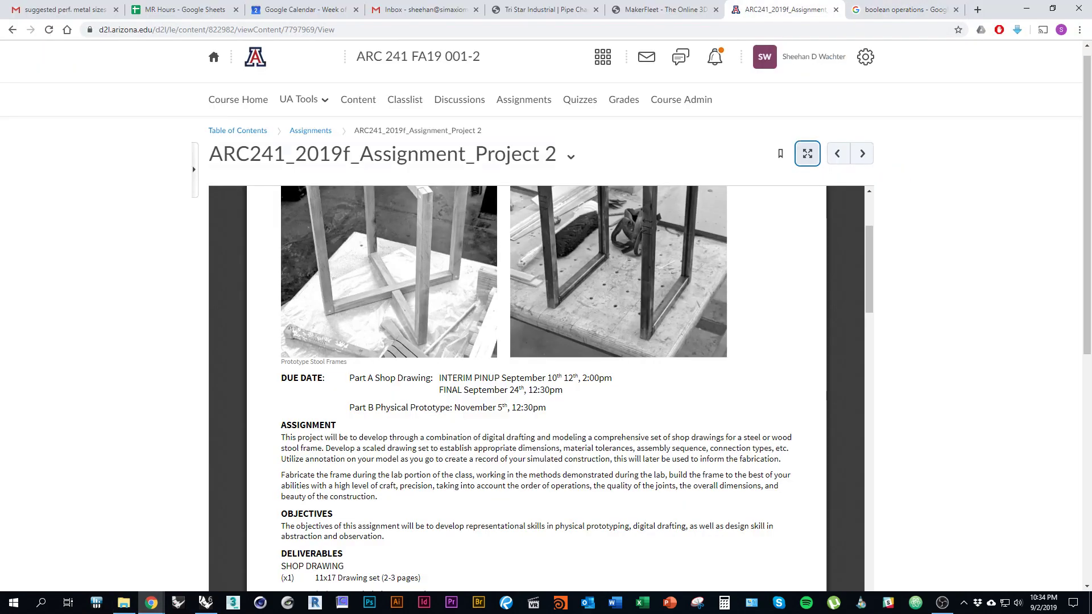
pyautogui.click(237, 131)
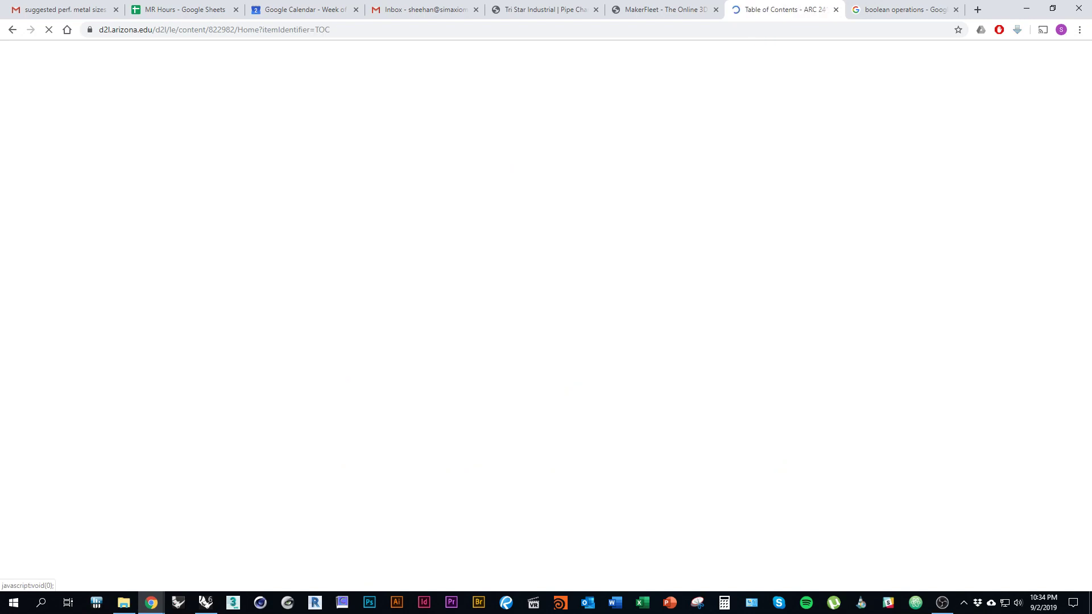
pyautogui.click(242, 398)
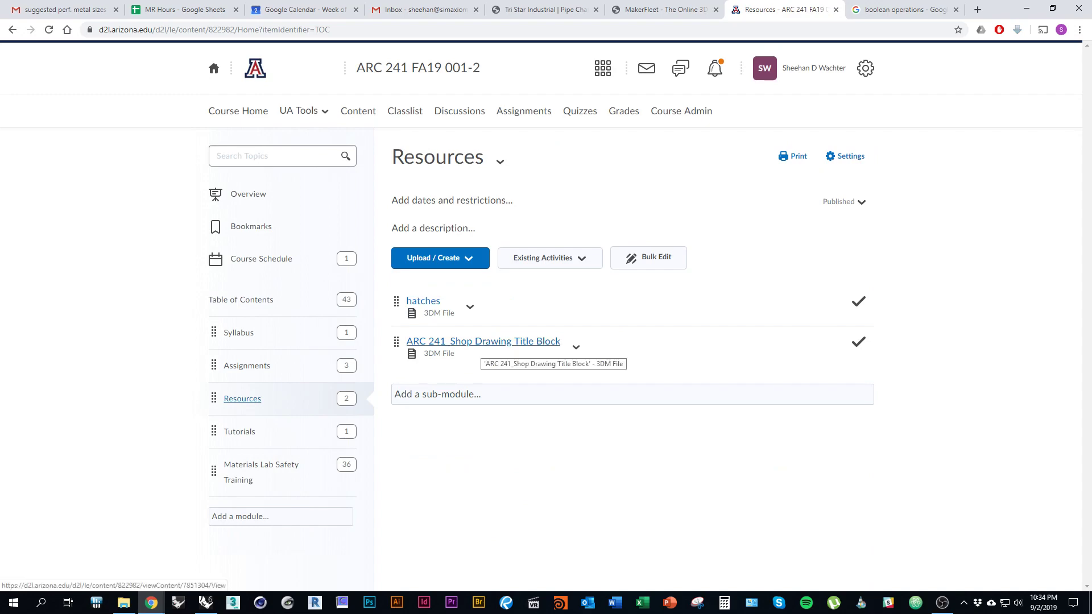
pyautogui.click(205, 603)
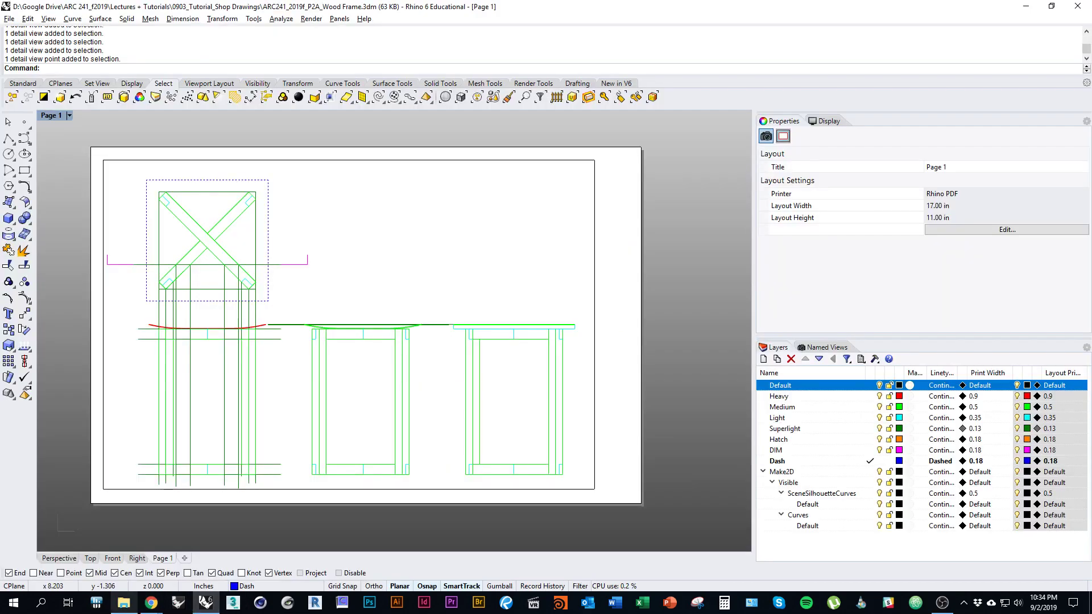
# Step: Drag ARC 241_Shop Drawing Title Block.3dm from File Explorer's 1Stool folder into Rhino
pyautogui.click(124, 603)
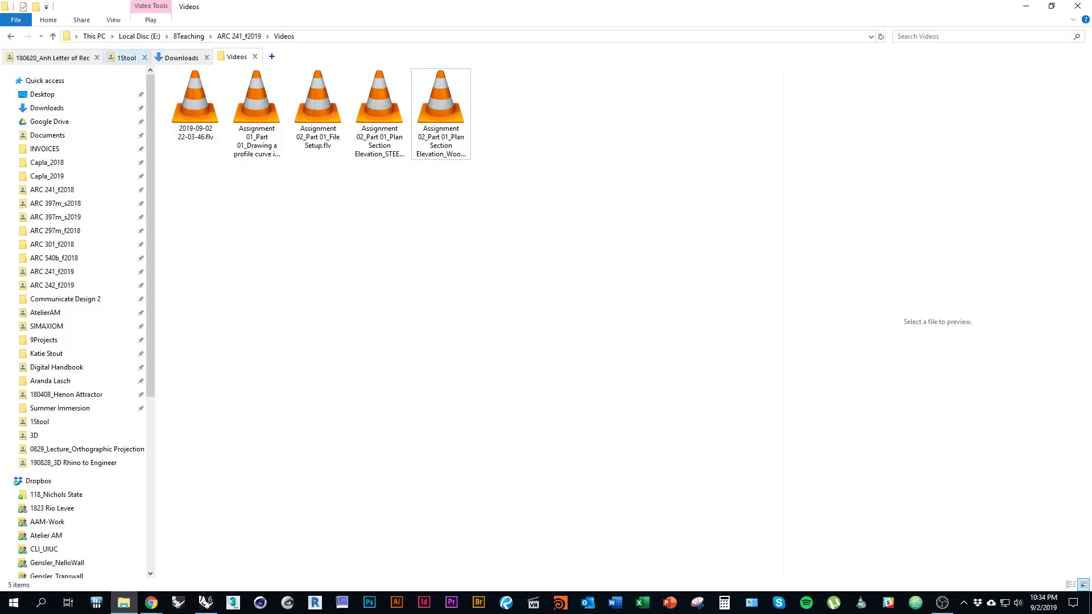
pyautogui.click(128, 57)
pyautogui.click(381, 114)
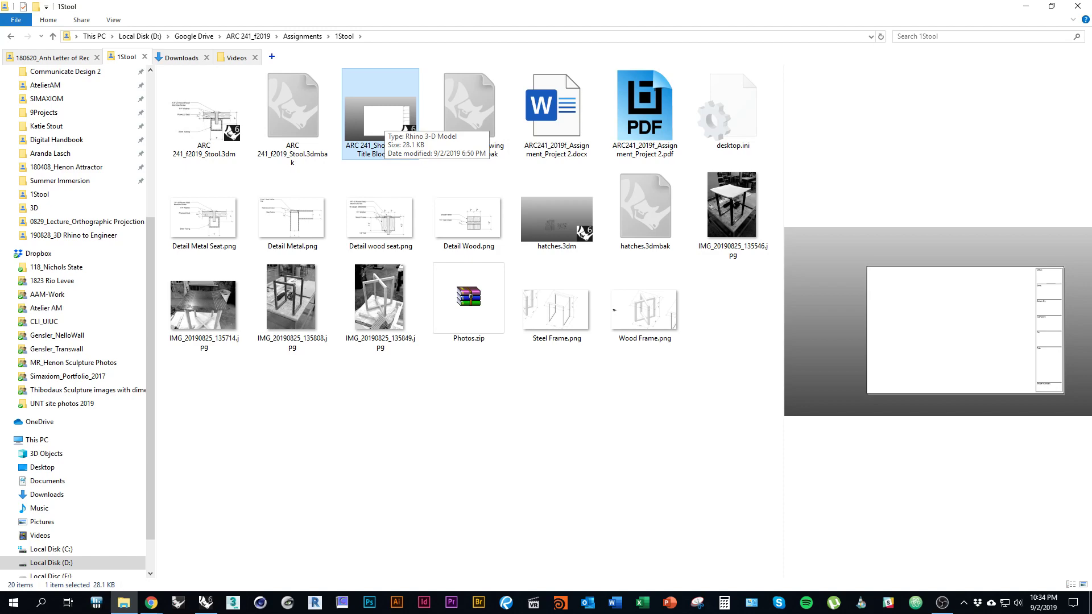
pyautogui.moveTo(380, 121); pyautogui.dragTo(205, 602)
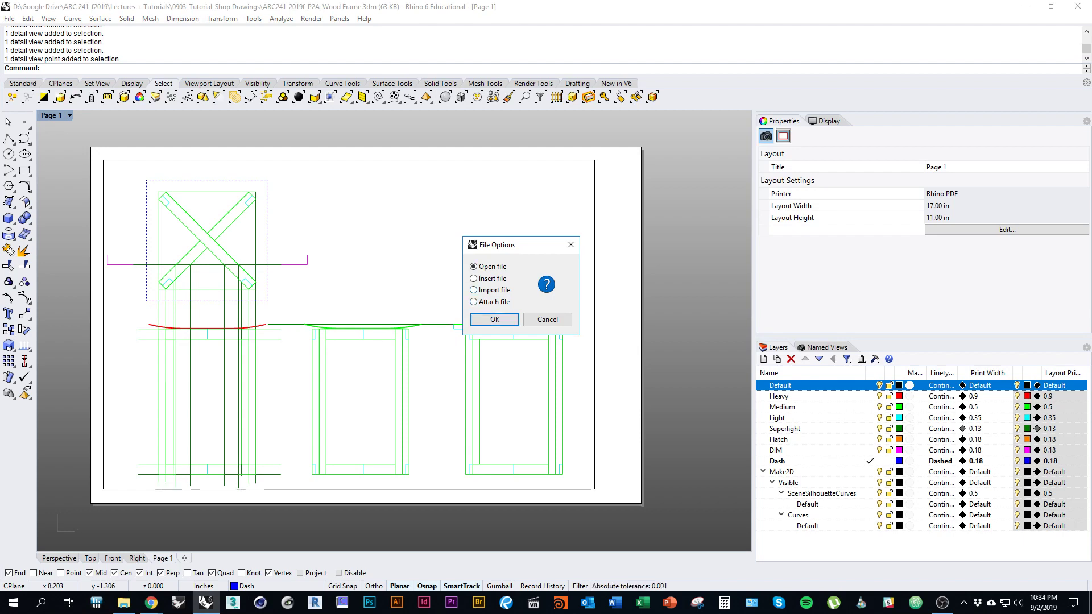
# Step: Confirm importing the title block onto Page 1 and frame the whole sheet
pyautogui.press('Return')
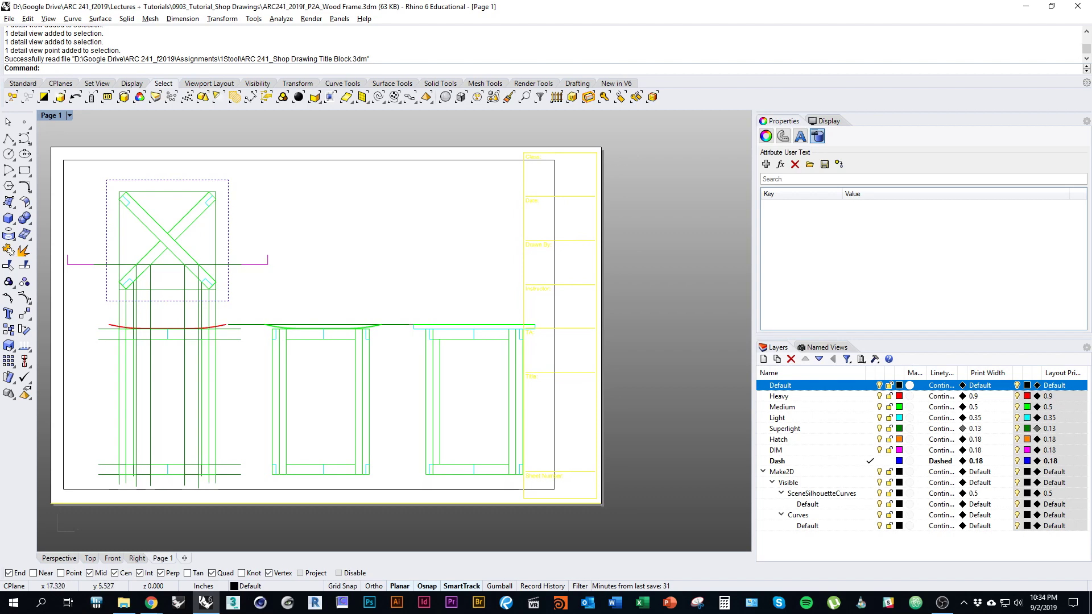
pyautogui.press('Escape')
pyautogui.scroll(5, 549, 151)
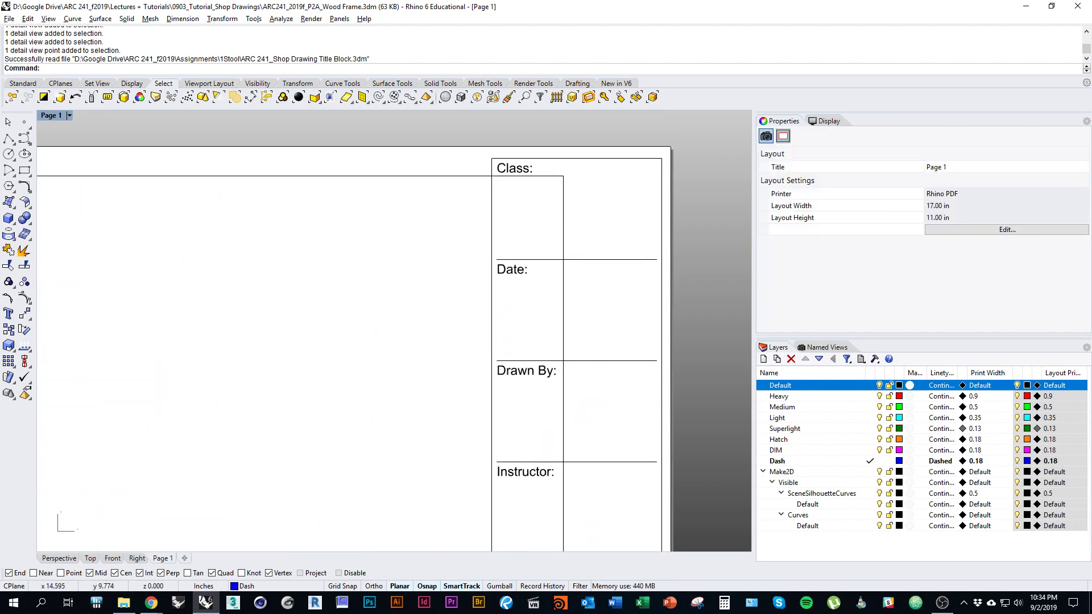
pyautogui.scroll(-5, 492, 239)
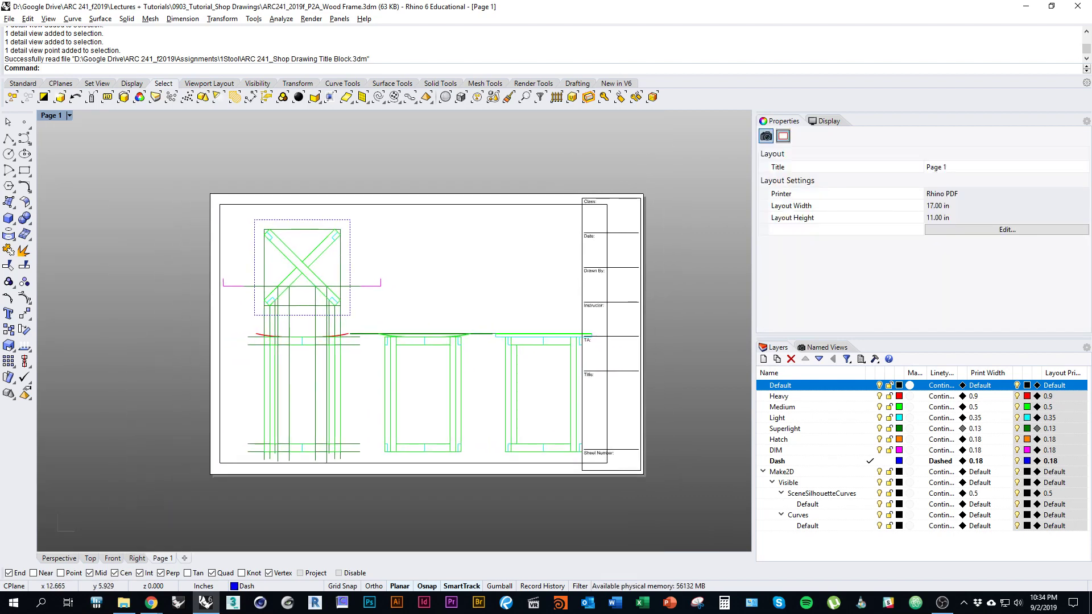
pyautogui.moveTo(498, 288); pyautogui.dragTo(450, 274, button='right')
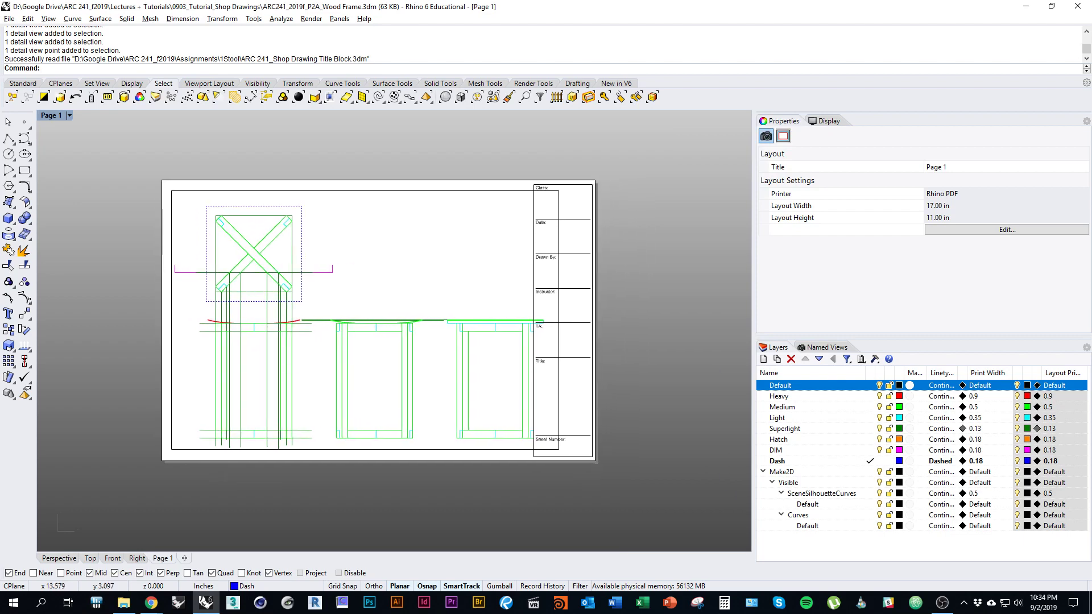
pyautogui.scroll(2, 555, 224)
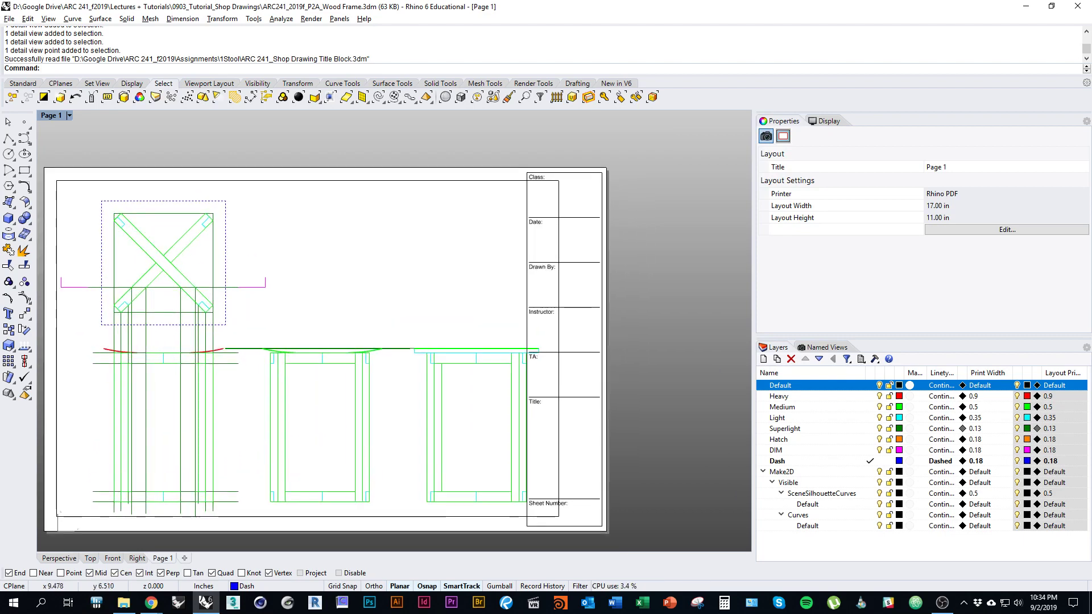
pyautogui.moveTo(358, 316); pyautogui.dragTo(335, 297, button='right')
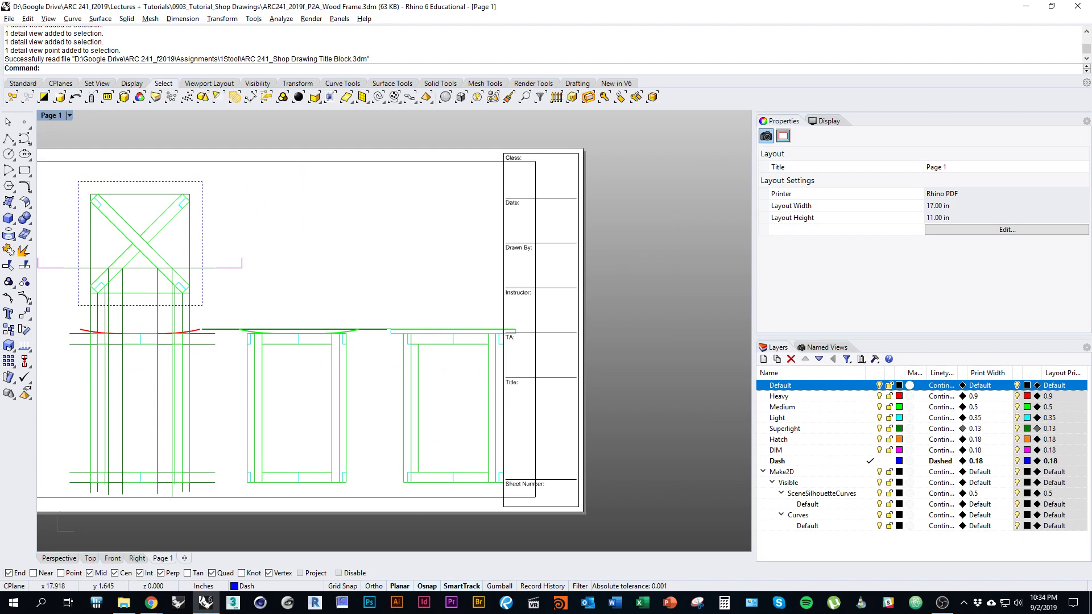
pyautogui.moveTo(237, 280); pyautogui.dragTo(367, 300, button='right')
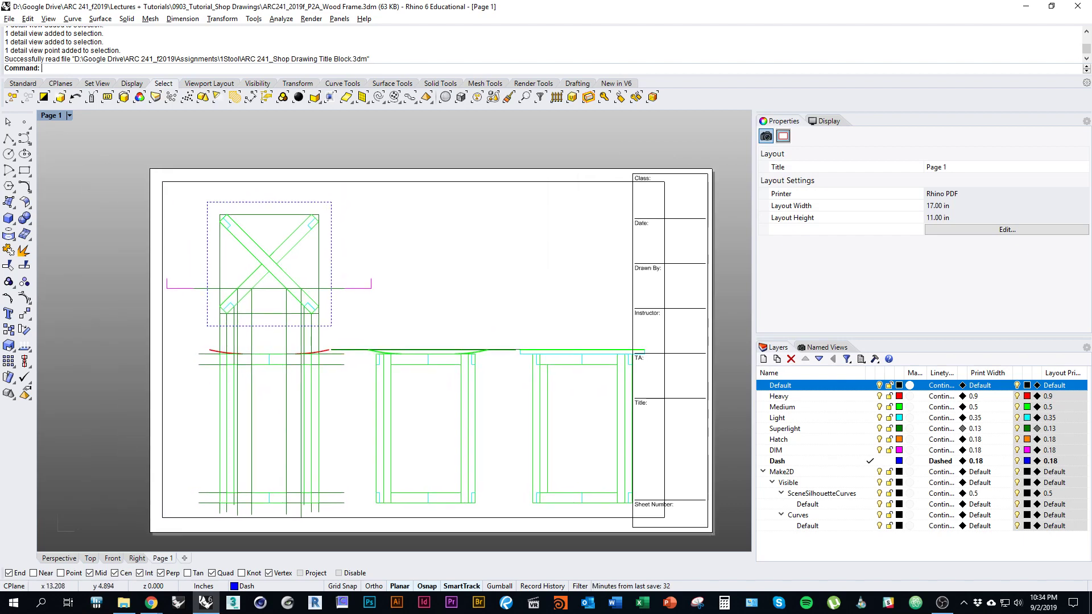
# Step: Inspect the bordered sheet, then bring the stool elevations into view in the Top viewport
pyautogui.moveTo(587, 370); pyautogui.dragTo(536, 358, button='right')
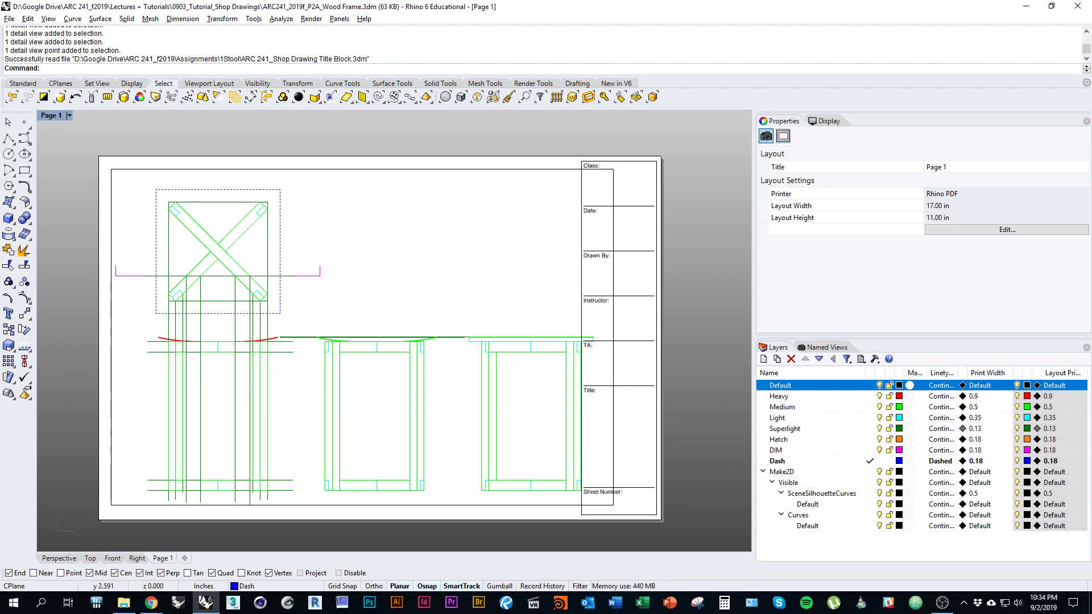
pyautogui.moveTo(394, 416); pyautogui.dragTo(449, 402, button='right')
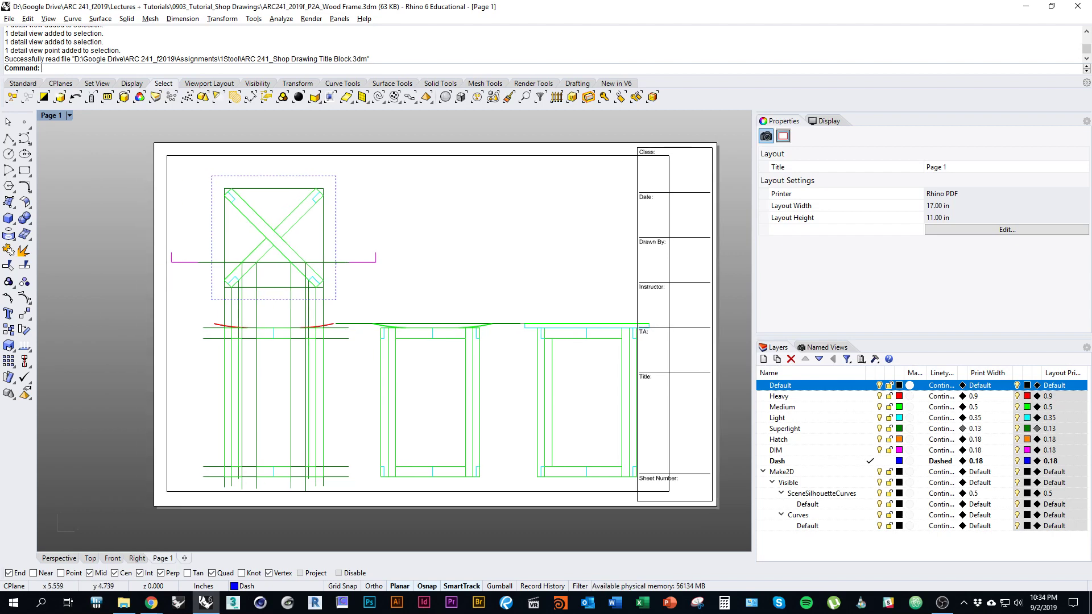
pyautogui.moveTo(543, 366); pyautogui.dragTo(513, 354, button='right')
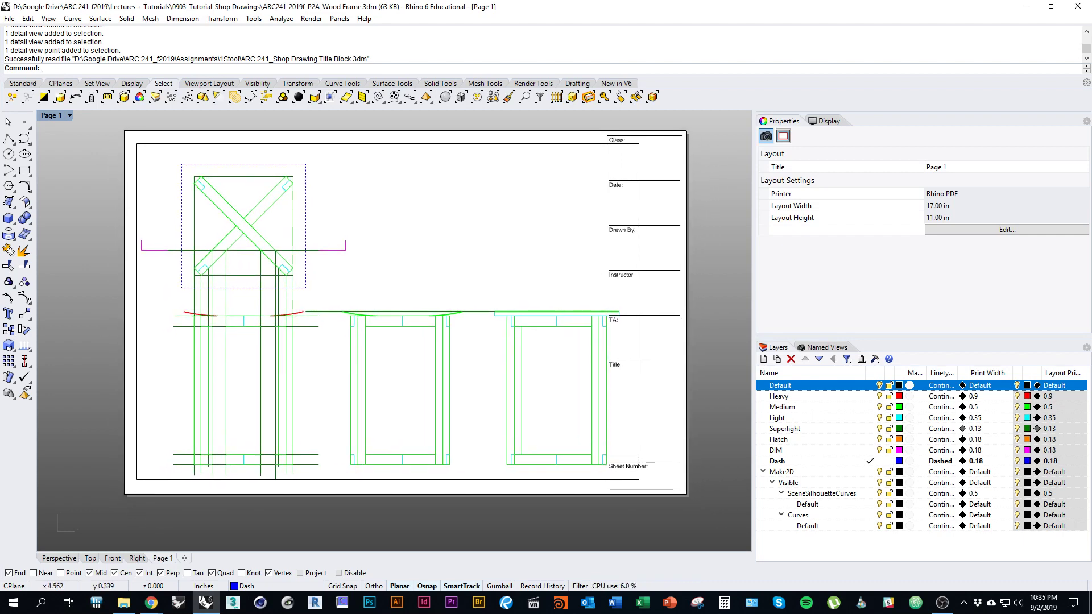
pyautogui.moveTo(555, 262); pyautogui.dragTo(464, 276, button='right')
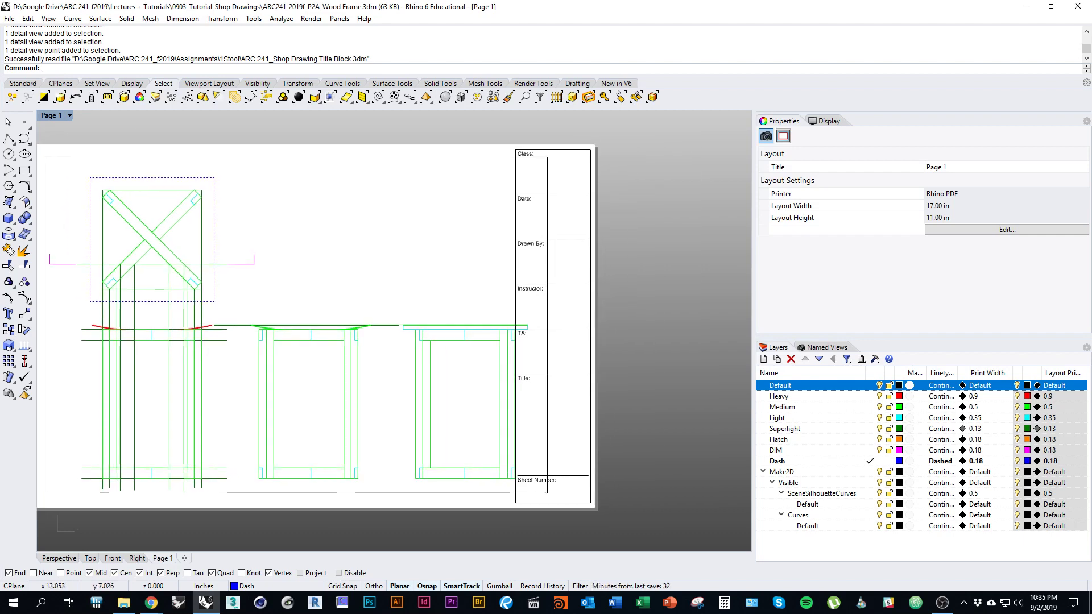
pyautogui.moveTo(335, 290); pyautogui.dragTo(465, 304, button='right')
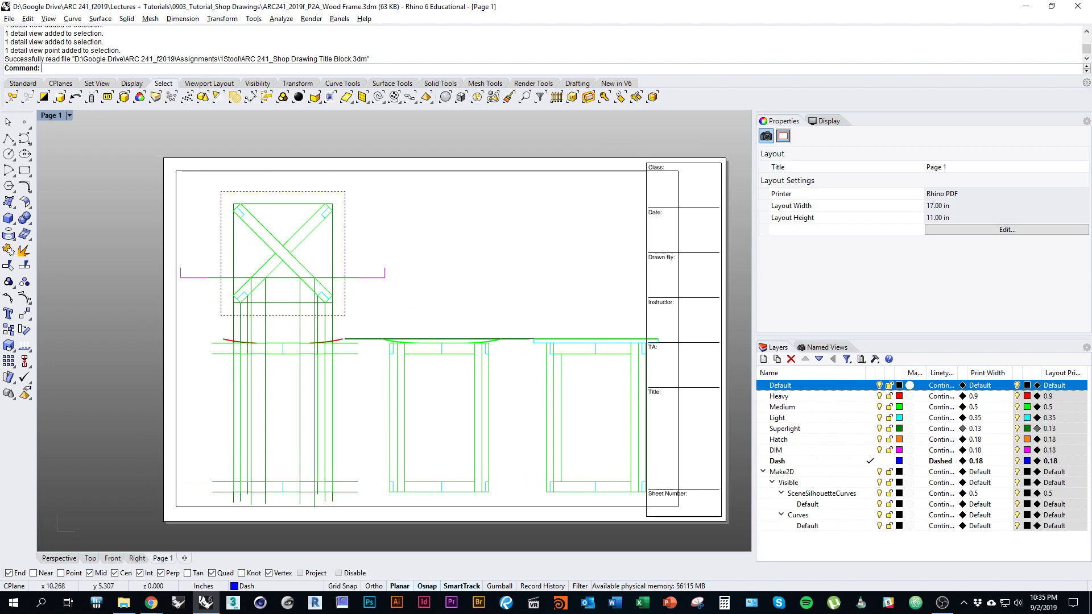
pyautogui.moveTo(409, 324); pyautogui.dragTo(303, 292, button='right')
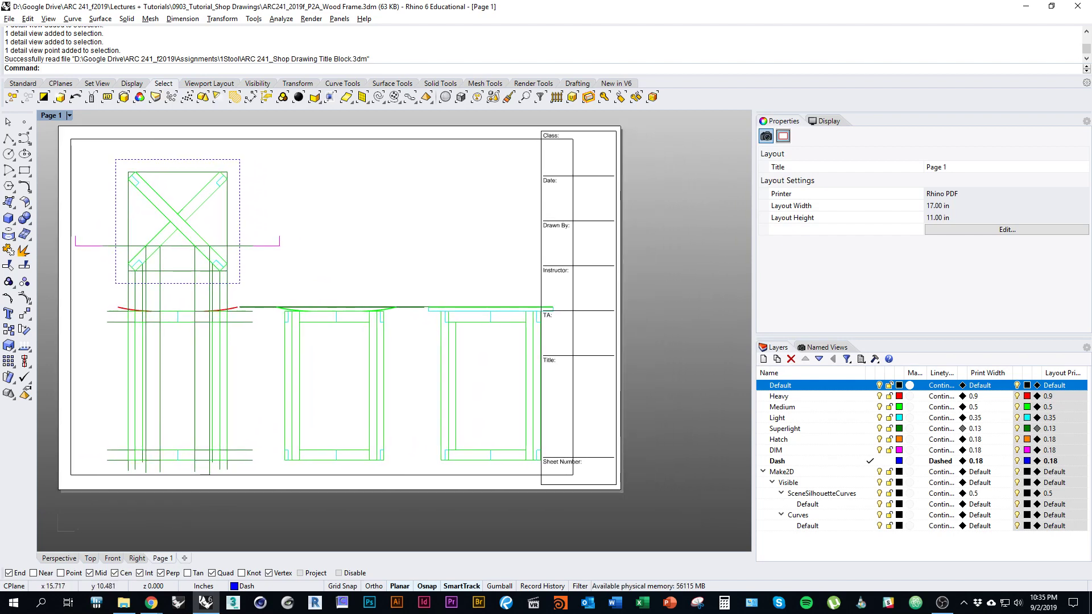
pyautogui.click(90, 558)
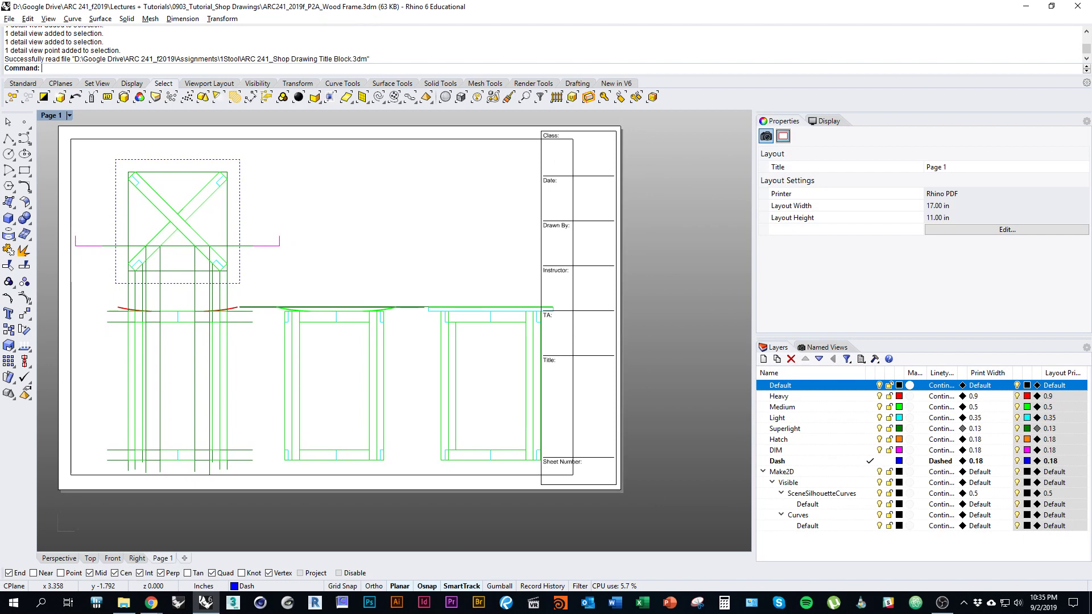
pyautogui.moveTo(746, 400); pyautogui.dragTo(464, 413, button='right')
# Step: Move the two right-hand stool elevations left, closer to the first drawing
pyautogui.scroll(6, 568, 404)
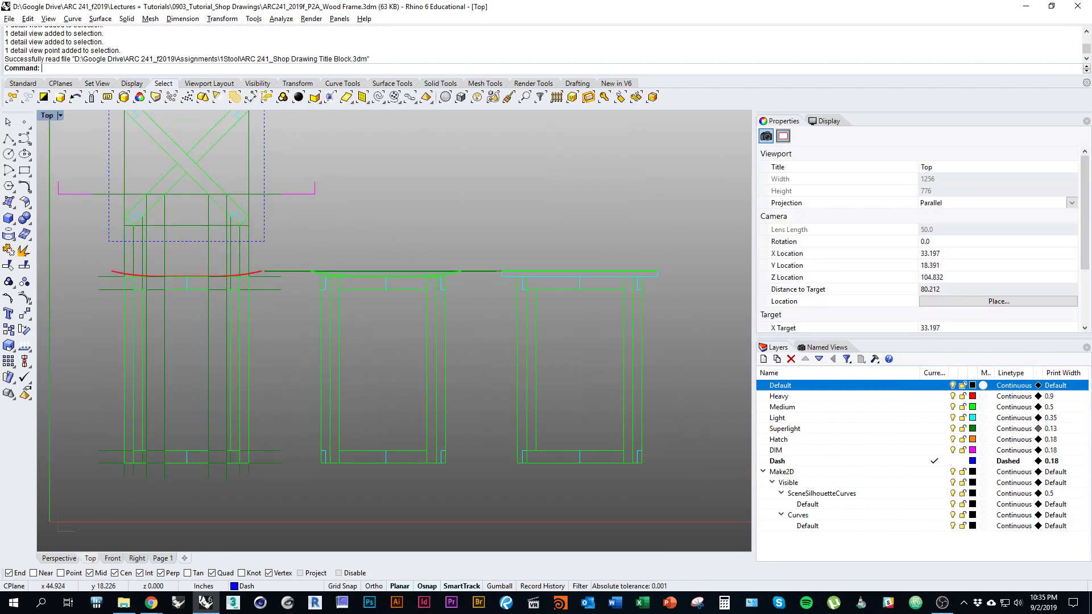
pyautogui.moveTo(251, 253); pyautogui.dragTo(638, 547)
pyautogui.moveTo(607, 466); pyautogui.dragTo(583, 467)
pyautogui.press('Escape')
pyautogui.moveTo(435, 242); pyautogui.dragTo(640, 525)
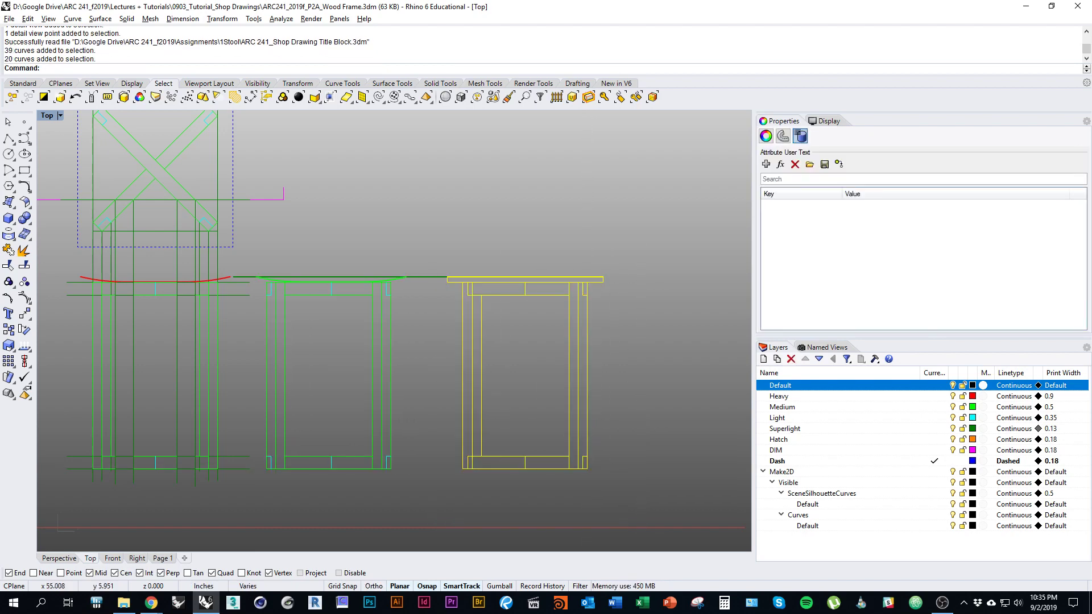
pyautogui.keyDown('shift'); pyautogui.moveTo(585, 464); pyautogui.dragTo(570, 464); pyautogui.keyUp('shift')
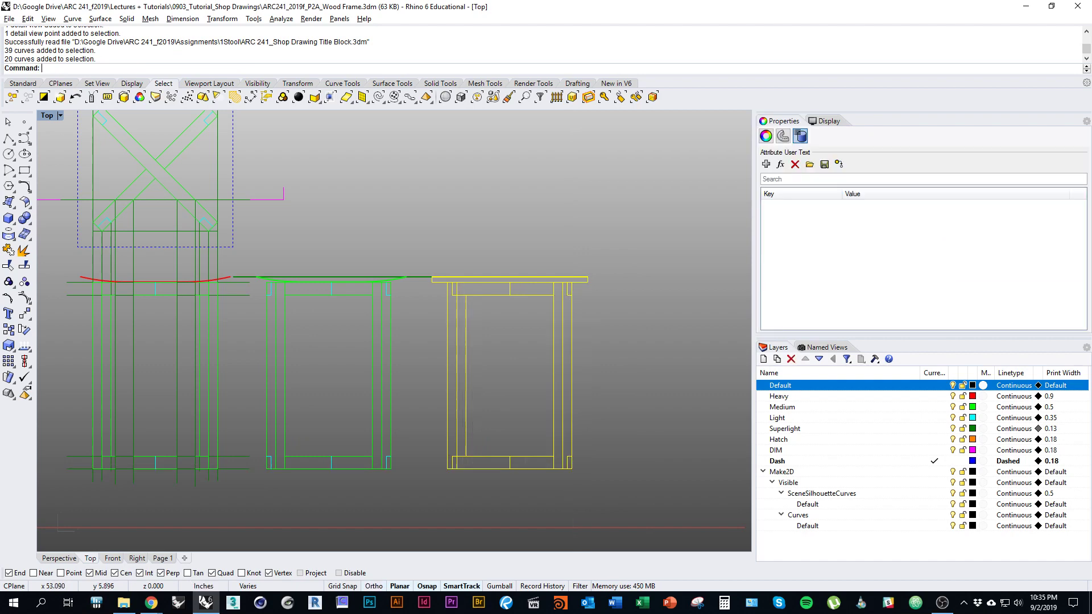
pyautogui.press('Escape')
# Step: Delete the horizontal section cut line on the stool plan
pyautogui.scroll(-1, 460, 470)
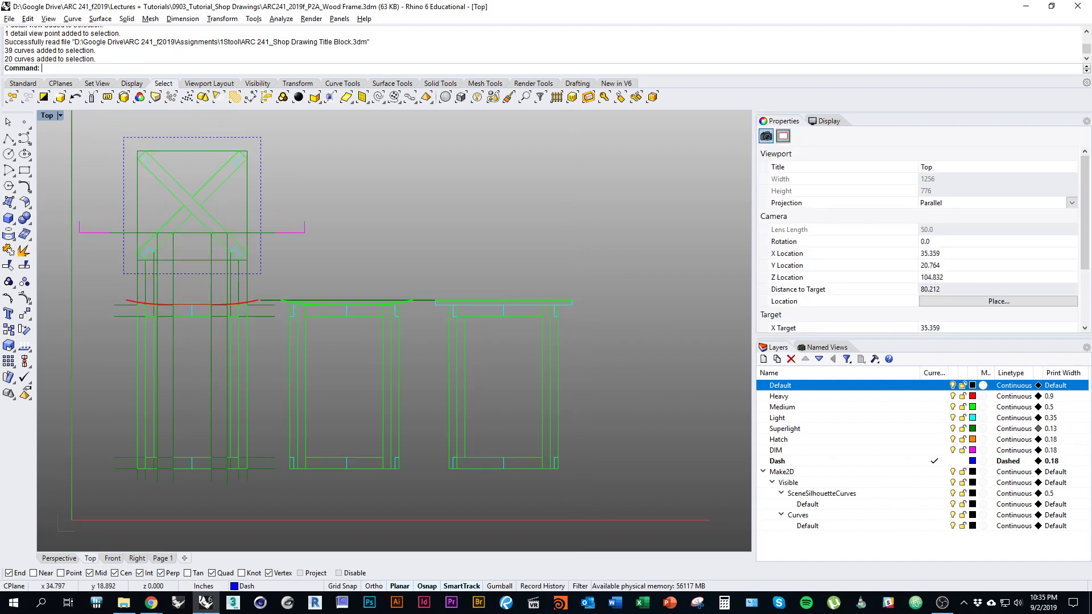
pyautogui.moveTo(387, 274); pyautogui.dragTo(480, 310, button='right')
pyautogui.scroll(5, 274, 220)
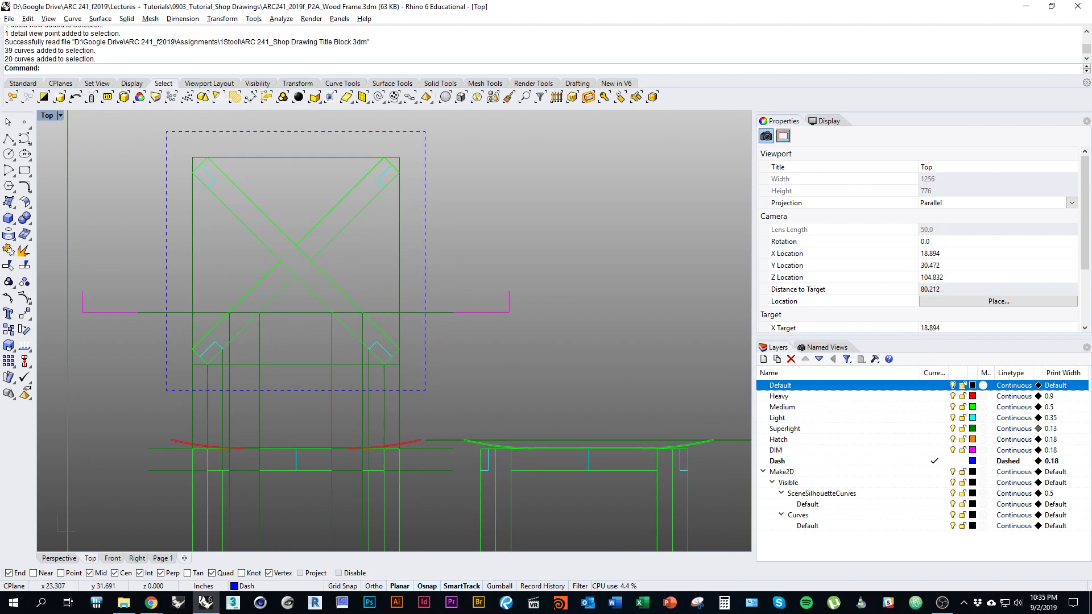
pyautogui.click(470, 312)
pyautogui.moveTo(470, 312); pyautogui.dragTo(530, 341, button='right')
pyautogui.keyDown('shift'); pyautogui.click(300, 315); pyautogui.keyUp('shift')
pyautogui.click(486, 321)
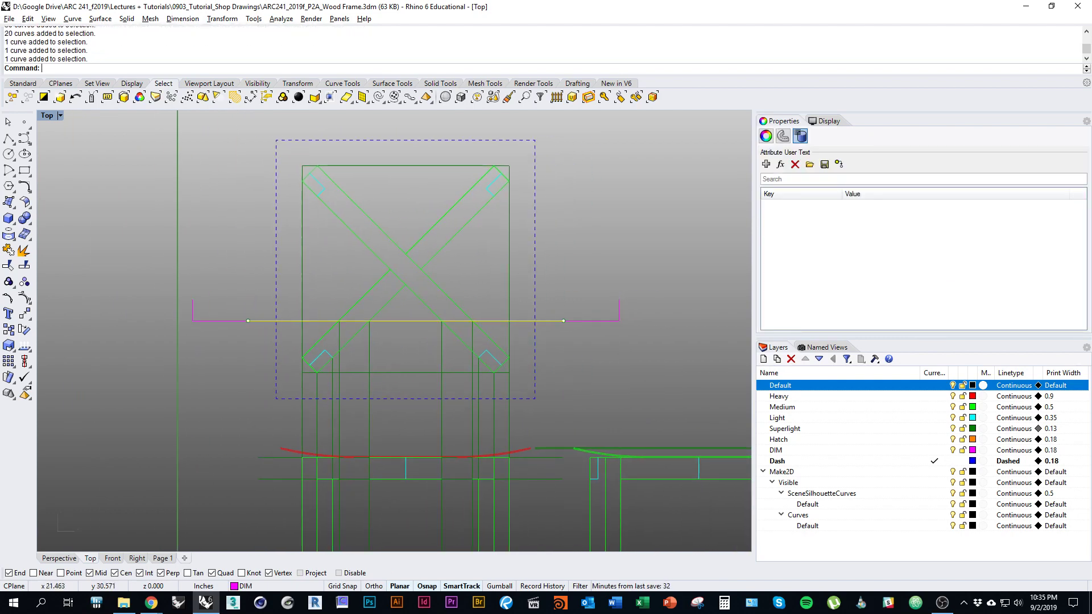
pyautogui.press('Delete')
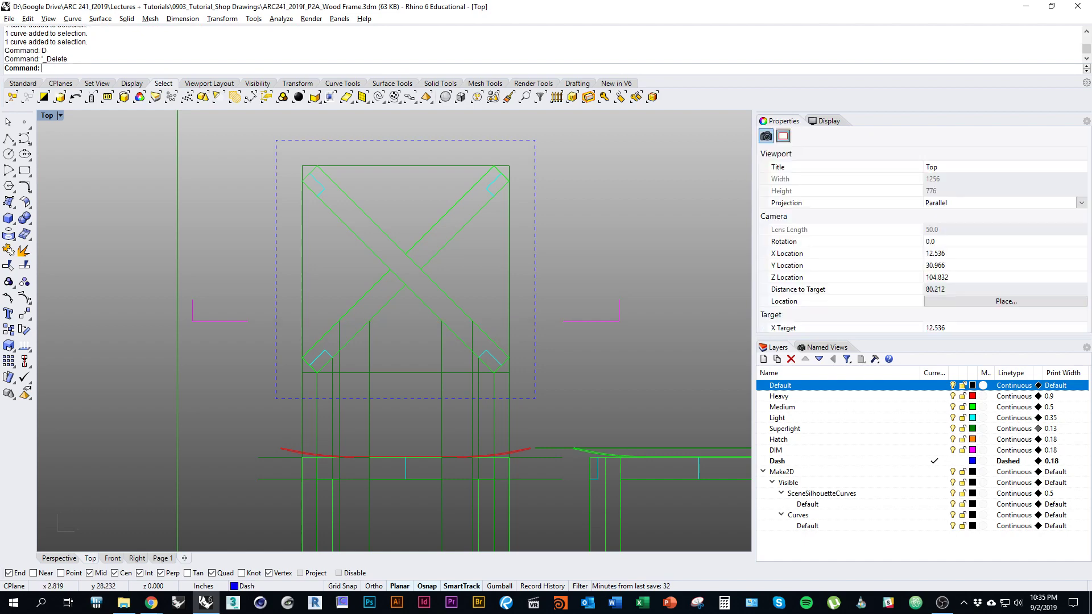
# Step: Scale1D the two magenta section markers inward from the plan's top midpoint
pyautogui.moveTo(535, 334); pyautogui.dragTo(501, 386, button='right')
pyautogui.scroll(-3, 523, 368)
pyautogui.click(548, 371)
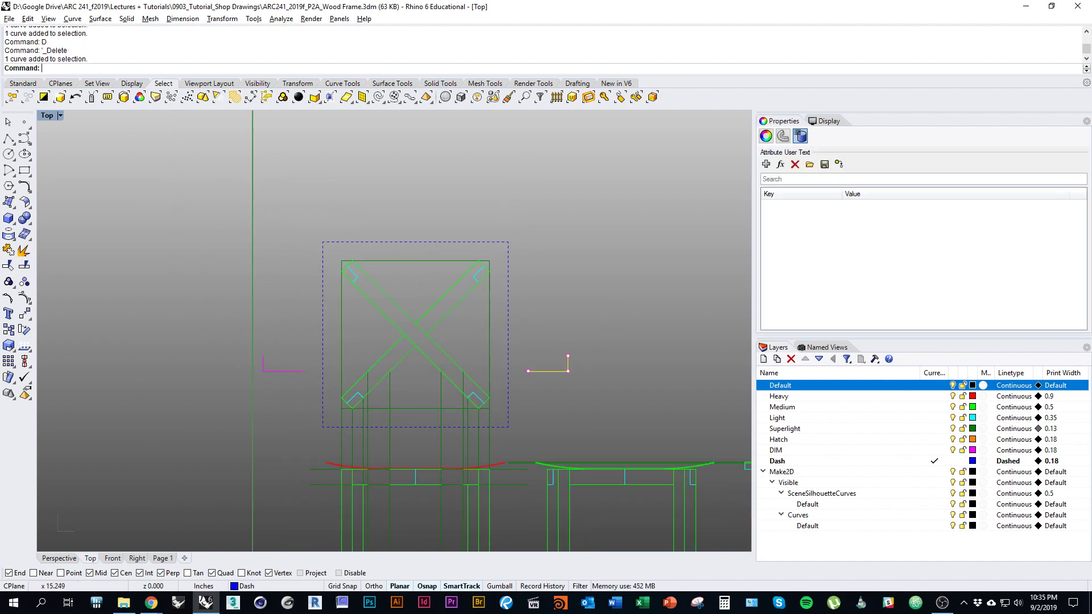
pyautogui.keyDown('shift'); pyautogui.click(273, 372); pyautogui.keyUp('shift')
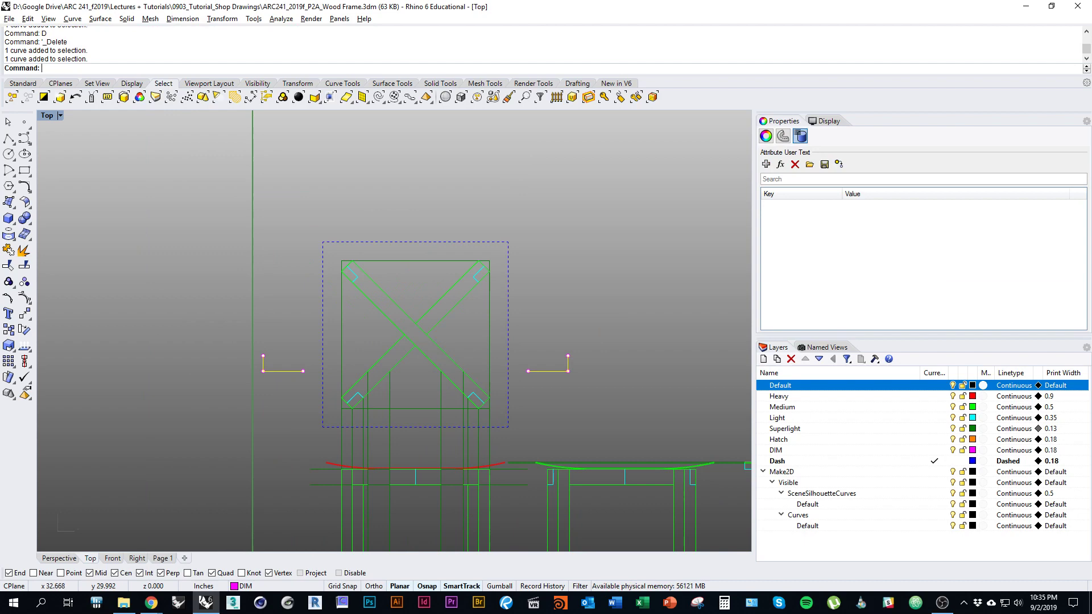
pyautogui.write('cale1D')
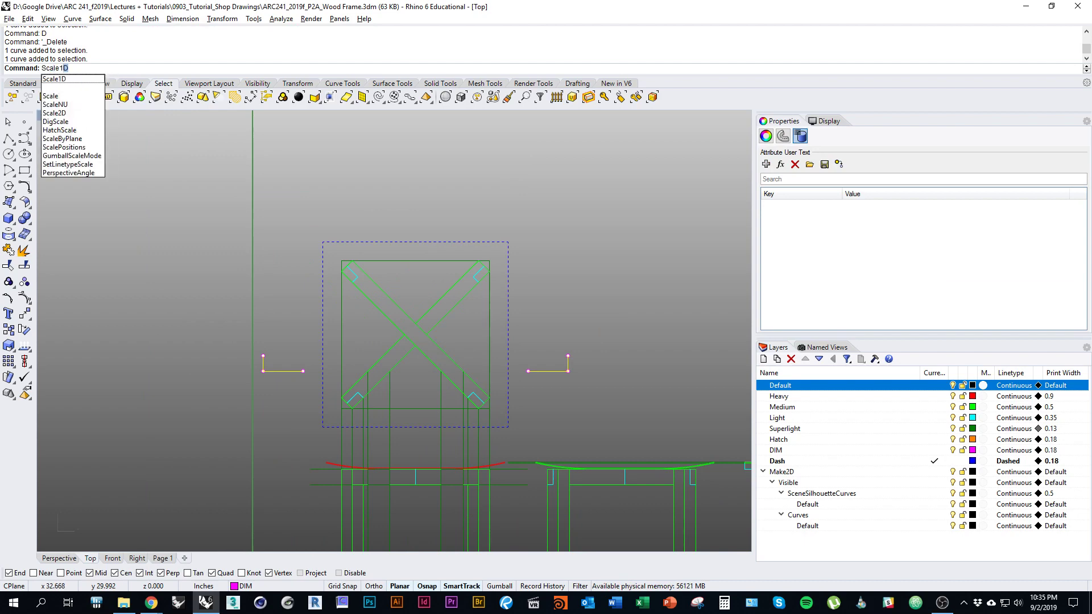
pyautogui.press('Return')
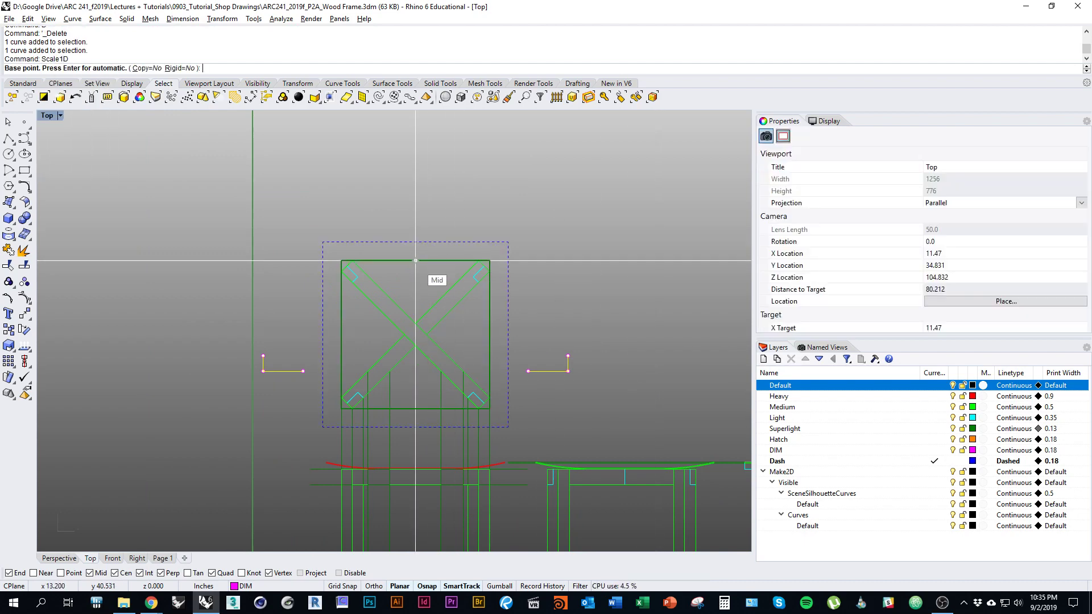
pyautogui.click(416, 261)
pyautogui.click(679, 260)
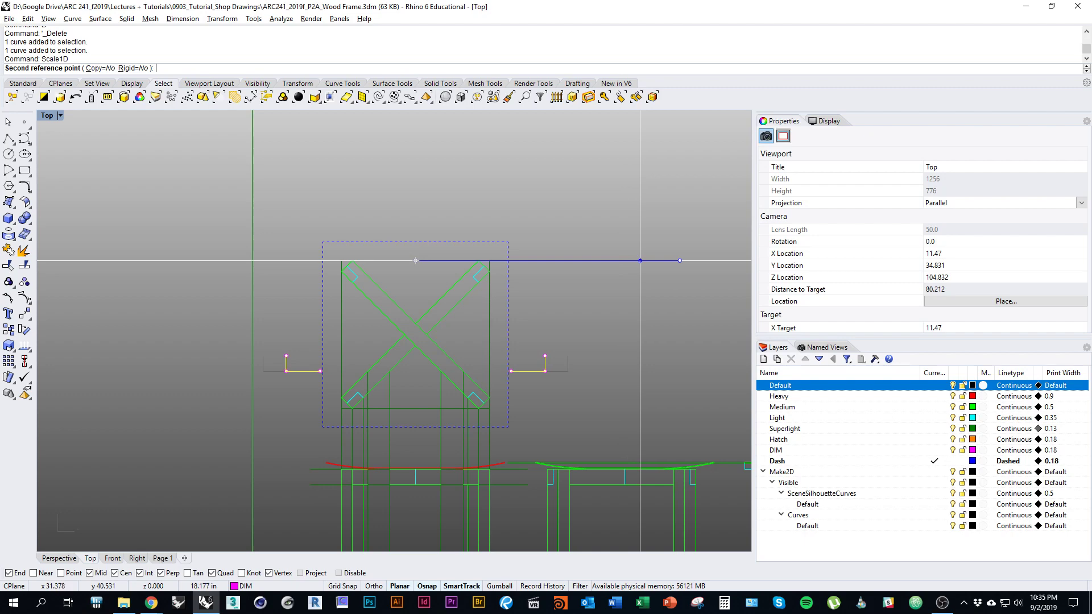
pyautogui.click(640, 260)
pyautogui.press('Escape')
pyautogui.scroll(-2, 571, 423)
pyautogui.scroll(3, 591, 478)
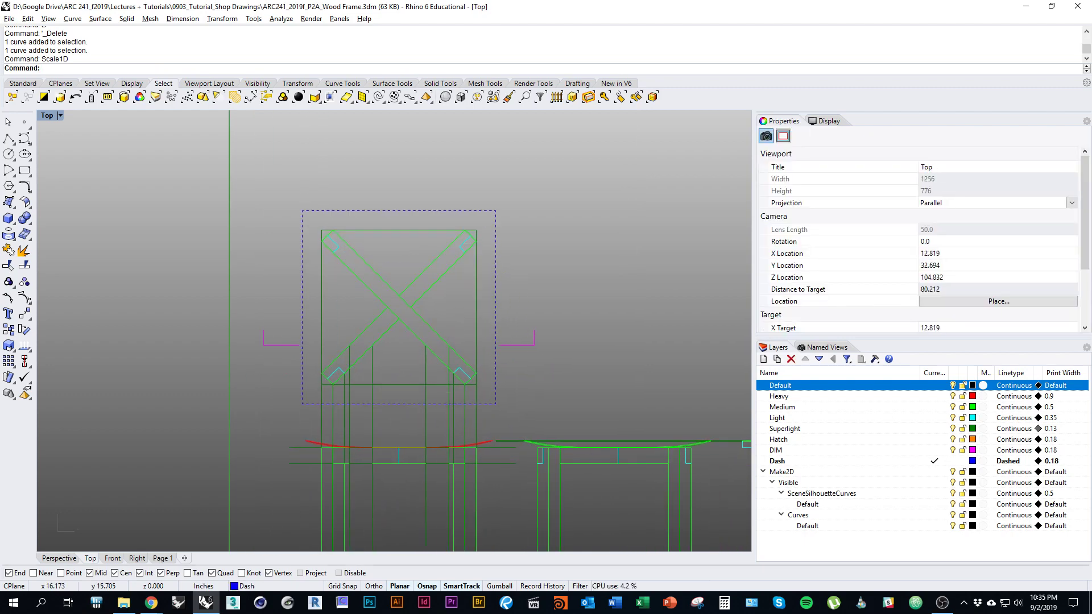
# Step: Return to the Page 1 sheet and briefly activate, then exit, the drawing detail
pyautogui.click(162, 558)
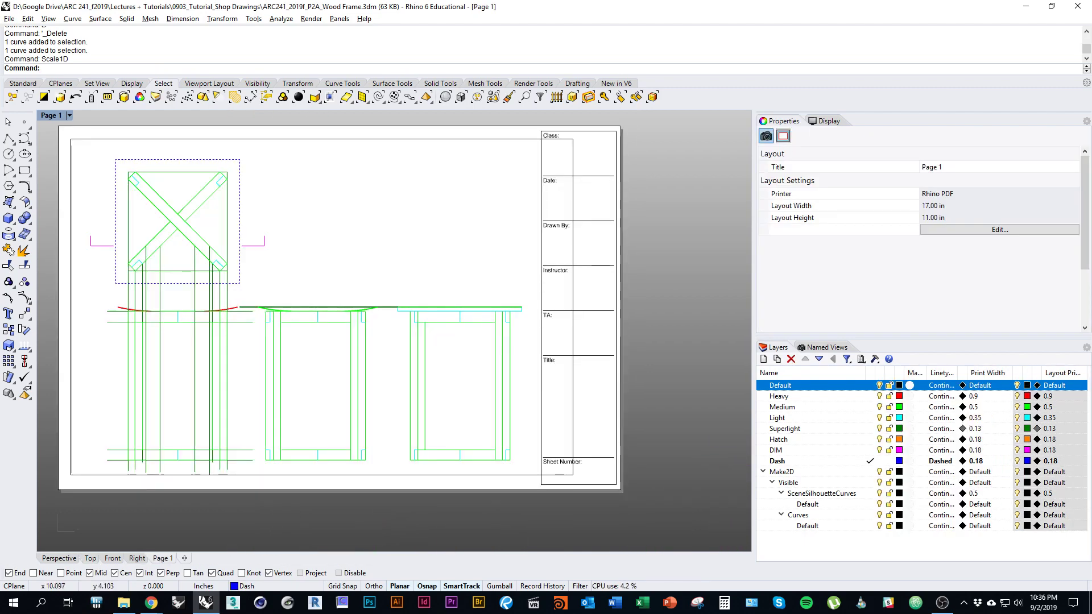
pyautogui.moveTo(356, 278)
pyautogui.mouseDown(button='right')
pyautogui.moveTo(459, 315)
pyautogui.moveTo(494, 307)
pyautogui.mouseUp(button='right')
pyautogui.doubleClick(459, 316)
pyautogui.doubleClick(694, 370)
pyautogui.moveTo(613, 417); pyautogui.dragTo(578, 401, button='right')
# Step: Drag the detail's right edge left so it stops short of the title block
pyautogui.click(639, 328)
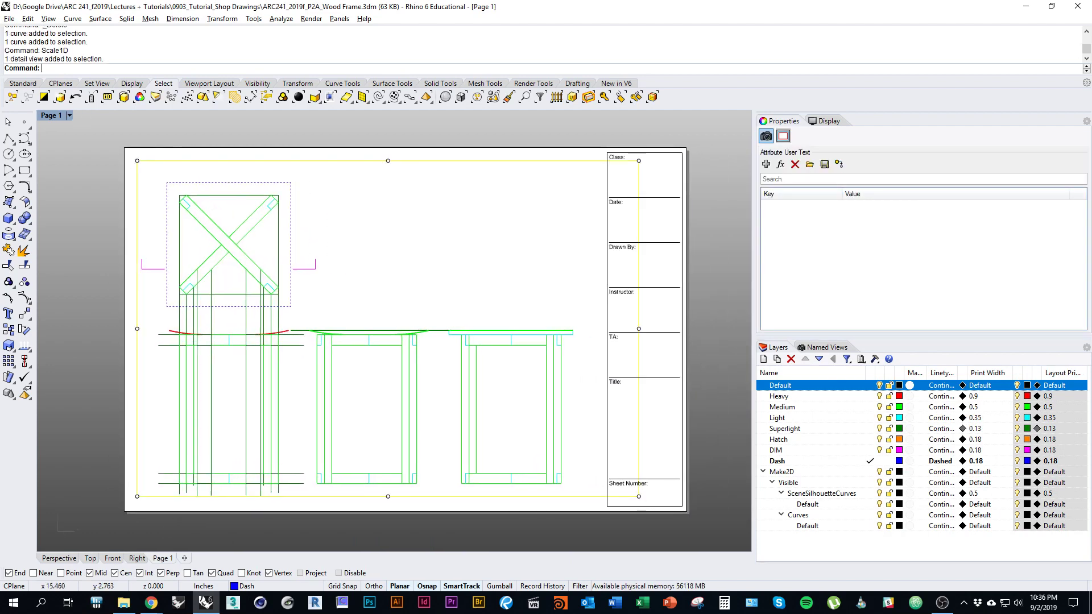
pyautogui.moveTo(639, 329); pyautogui.dragTo(594, 329)
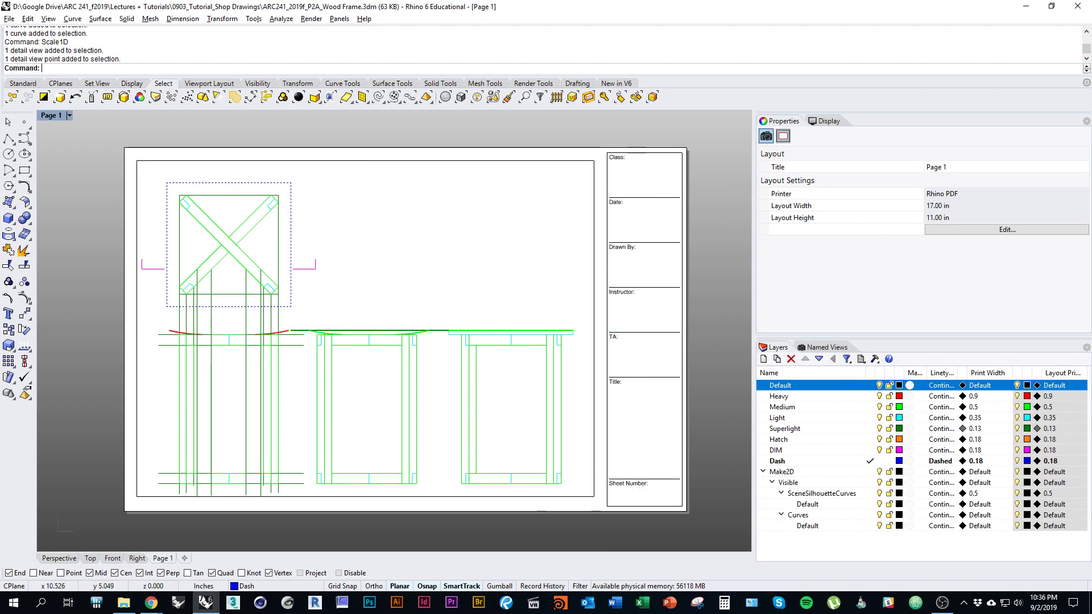
pyautogui.scroll(-2, 594, 329)
pyautogui.scroll(2, 594, 328)
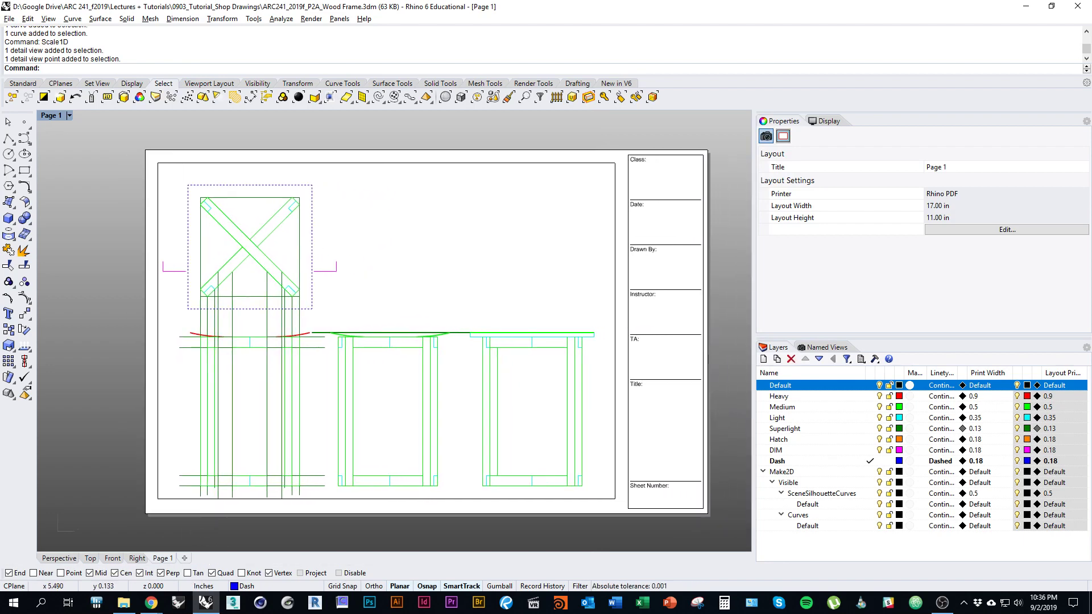
pyautogui.moveTo(377, 462); pyautogui.dragTo(353, 470, button='right')
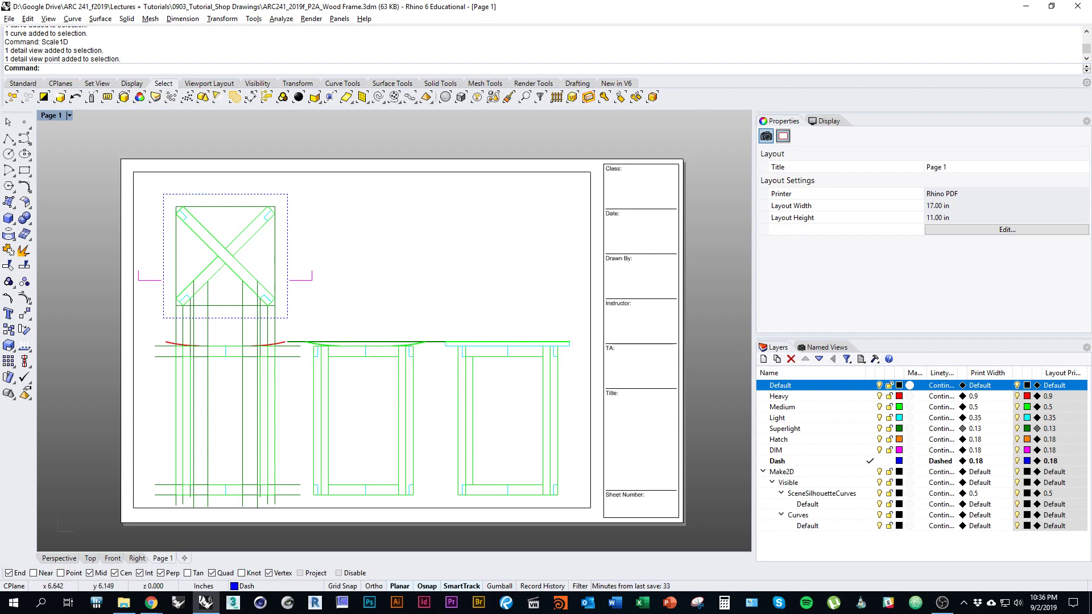
pyautogui.moveTo(339, 320)
pyautogui.mouseDown(button='right')
pyautogui.moveTo(364, 319)
pyautogui.moveTo(328, 312)
pyautogui.mouseUp(button='right')
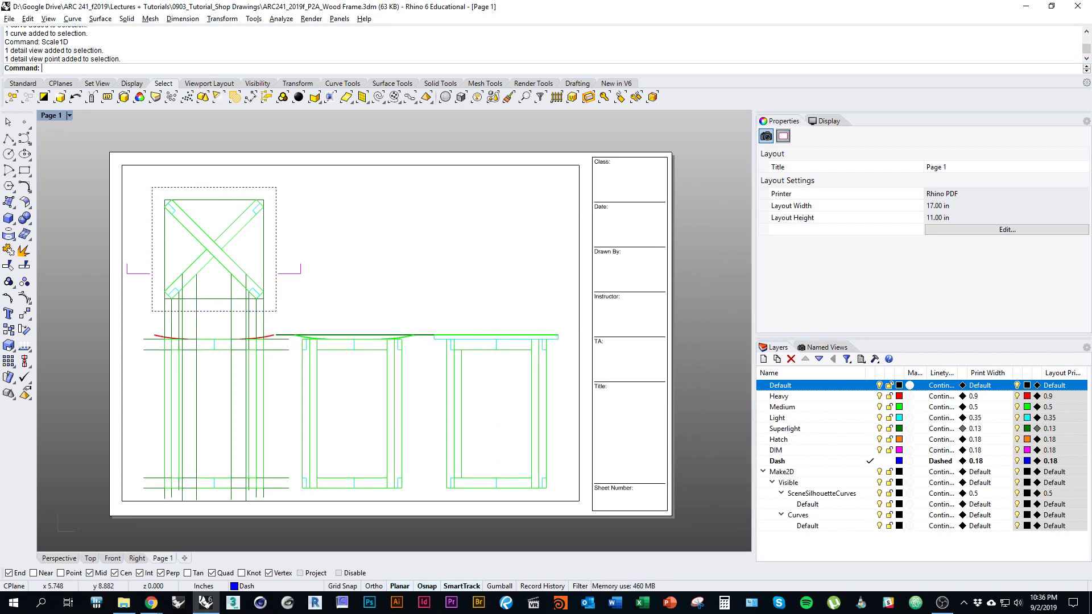
pyautogui.click(69, 115)
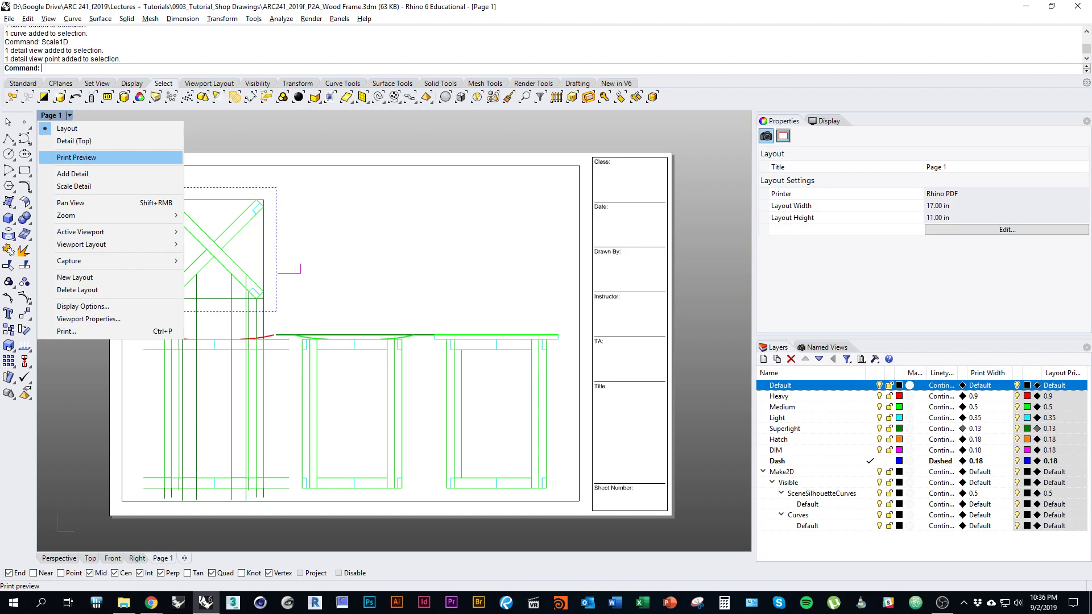
# Step: Preview Page 1 as it will print, panning around the crossed diagonal members and page corner
pyautogui.click(76, 157)
pyautogui.moveTo(228, 309); pyautogui.dragTo(294, 301, button='right')
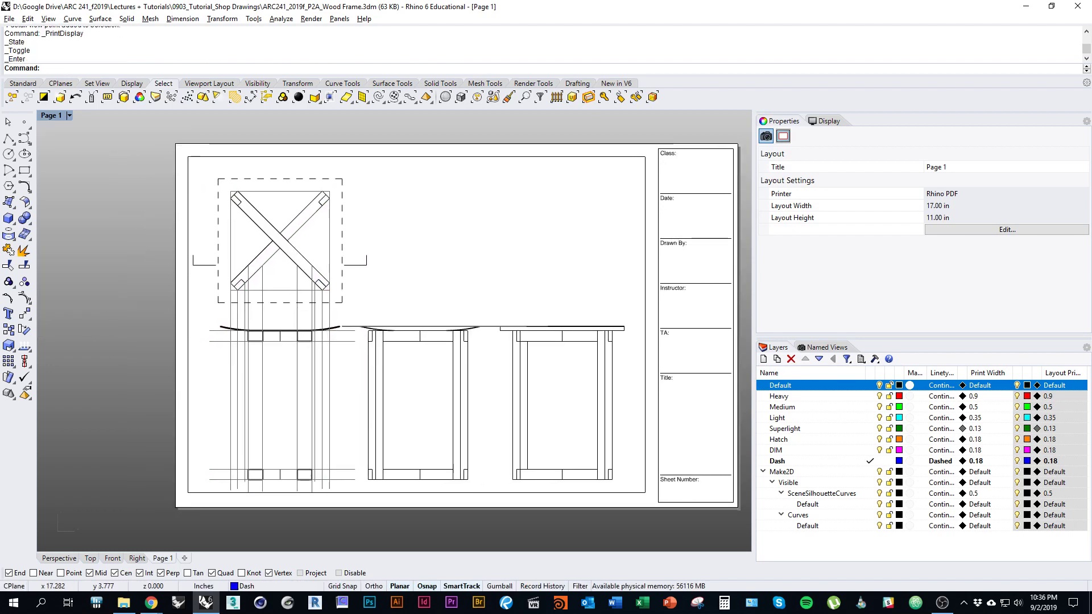
pyautogui.scroll(5, 292, 310)
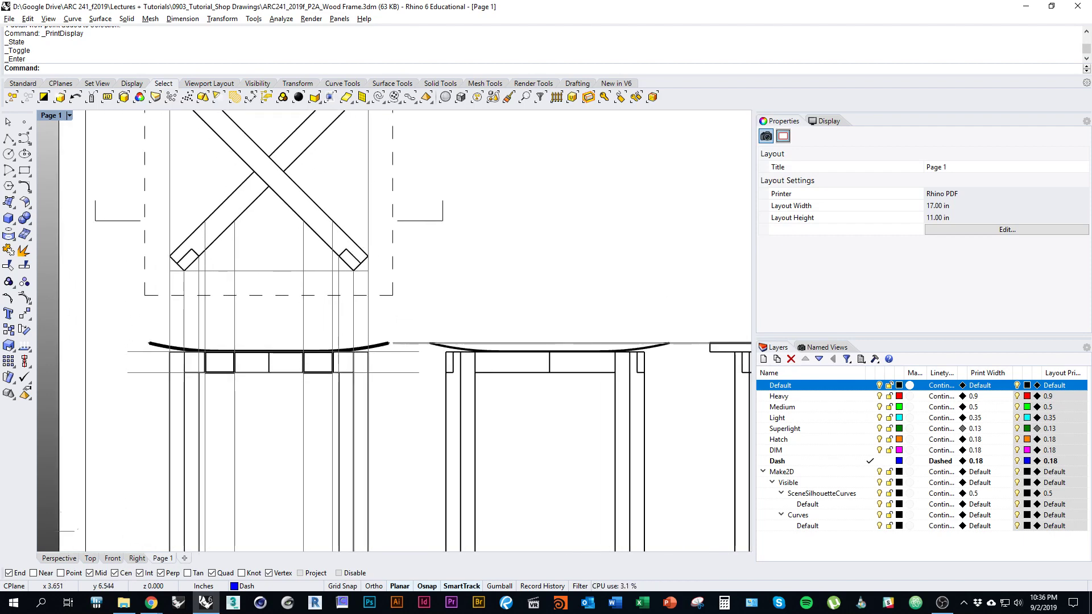
pyautogui.scroll(6, 355, 363)
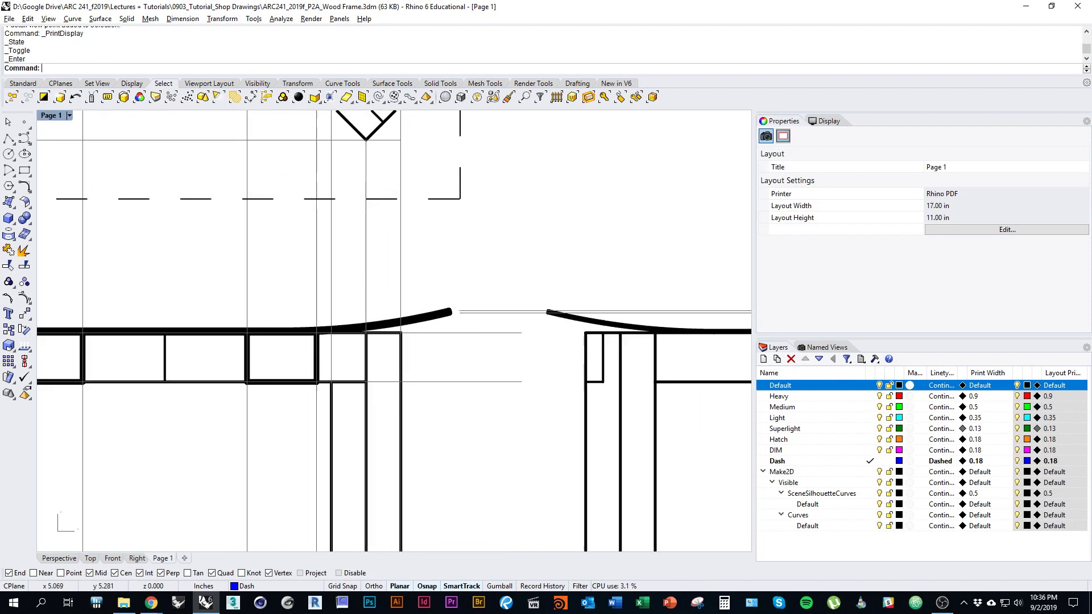
pyautogui.moveTo(341, 159); pyautogui.dragTo(617, 538, button='right')
pyautogui.moveTo(391, 122); pyautogui.dragTo(392, 271, button='right')
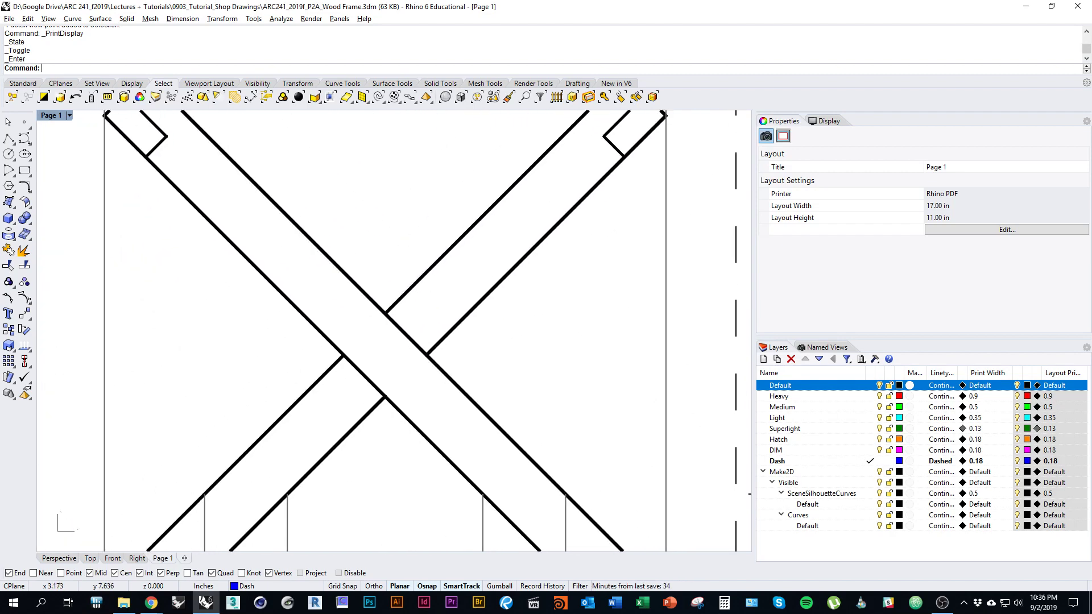
pyautogui.scroll(-6, 393, 272)
pyautogui.moveTo(441, 371); pyautogui.dragTo(360, 310, button='right')
pyautogui.scroll(-2, 359, 310)
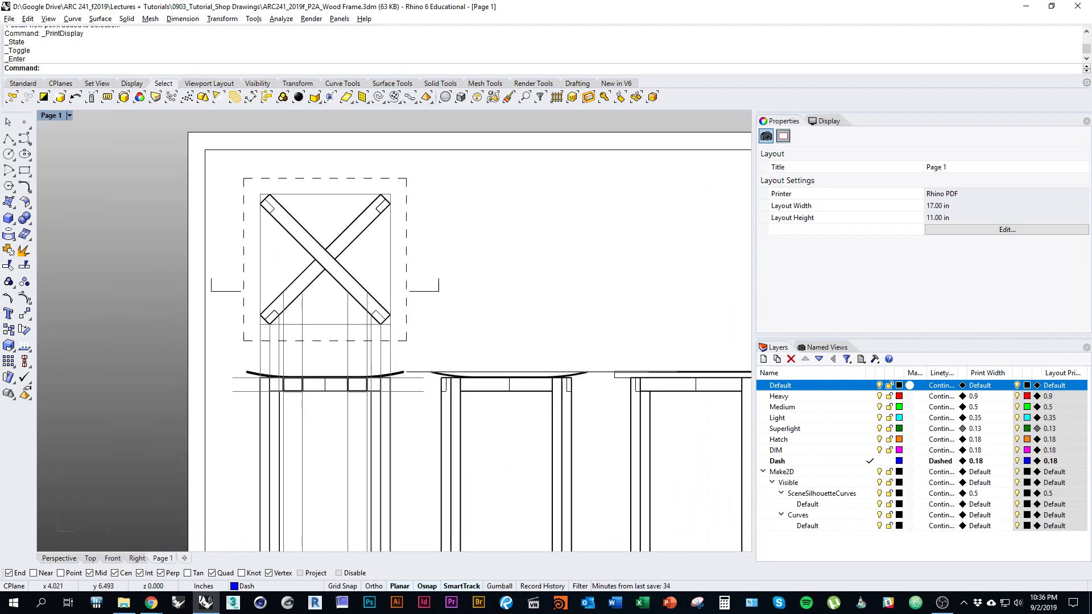
# Step: Zoom the sheet to 1To1 actual size, check elevations and title block, then show Top
pyautogui.write('Z')
pyautogui.press('Return')
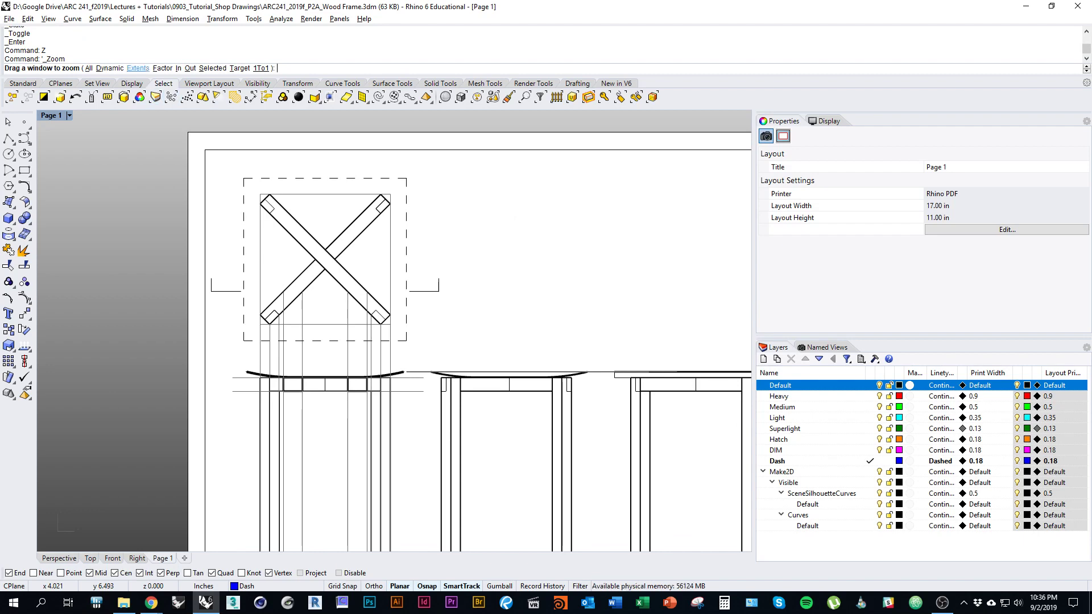
pyautogui.click(261, 68)
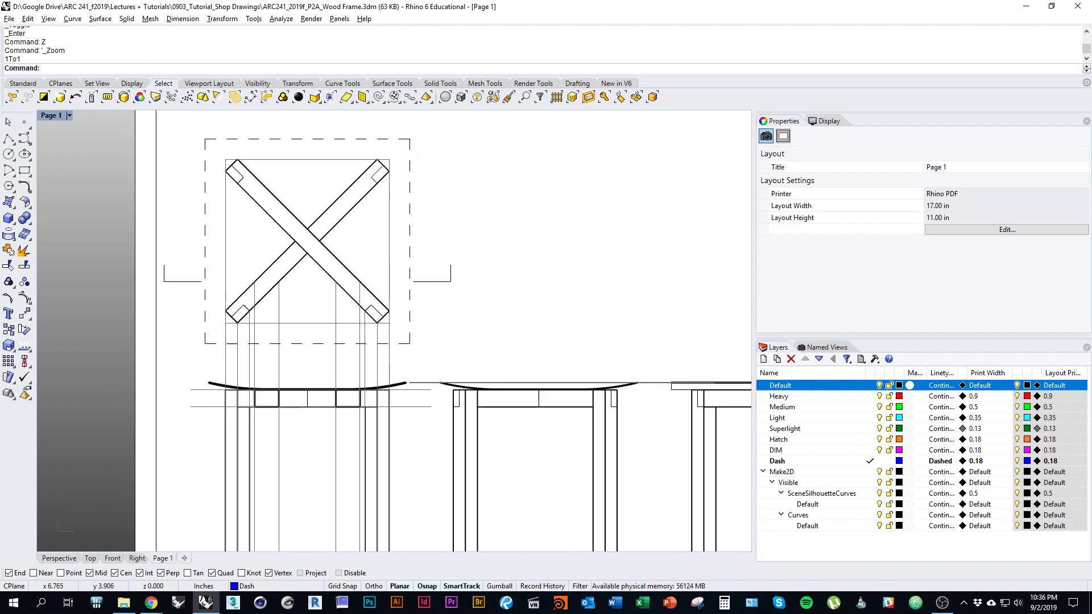
pyautogui.moveTo(505, 468); pyautogui.dragTo(412, 316, button='right')
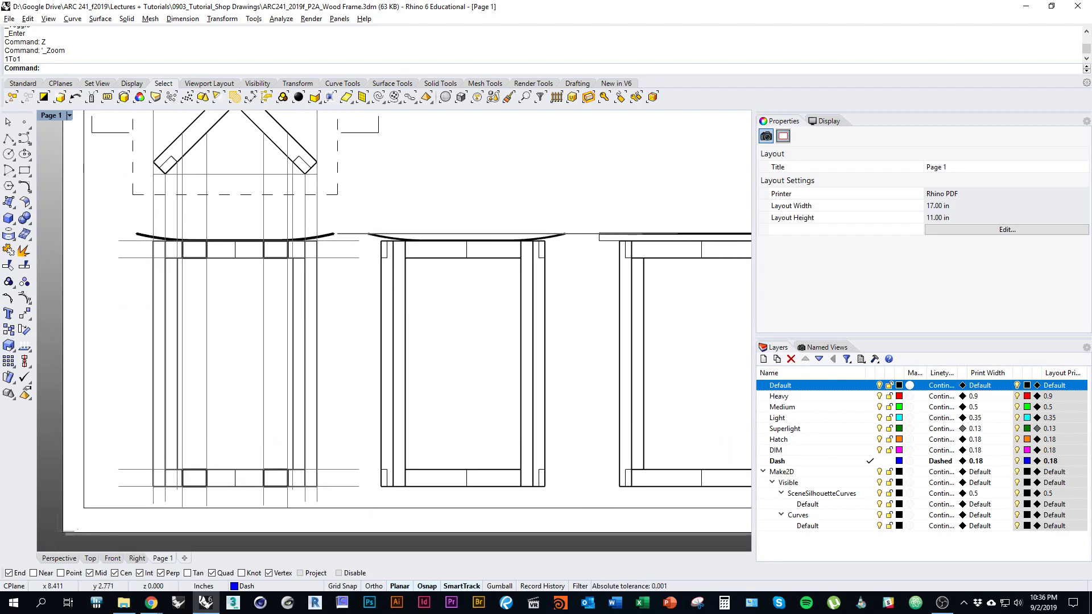
pyautogui.moveTo(577, 352); pyautogui.dragTo(400, 364, button='right')
pyautogui.moveTo(530, 334); pyautogui.dragTo(596, 416, button='right')
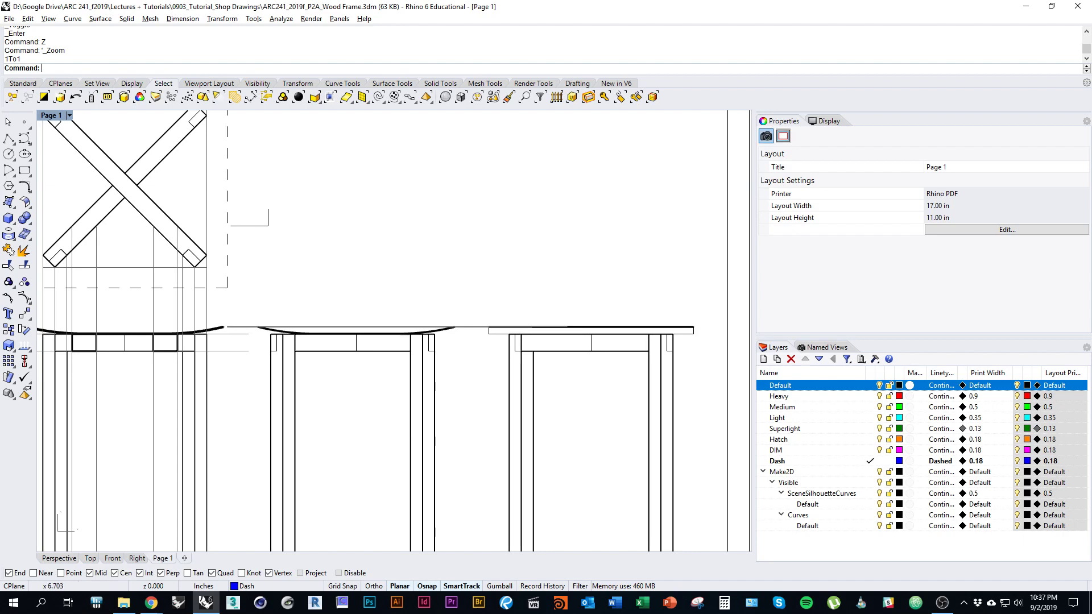
pyautogui.moveTo(316, 261); pyautogui.dragTo(493, 383, button='right')
pyautogui.moveTo(739, 478); pyautogui.dragTo(722, 356, button='right')
pyautogui.hotkey('ctrl', 'Tab')
pyautogui.hotkey('ctrl', 'Tab')
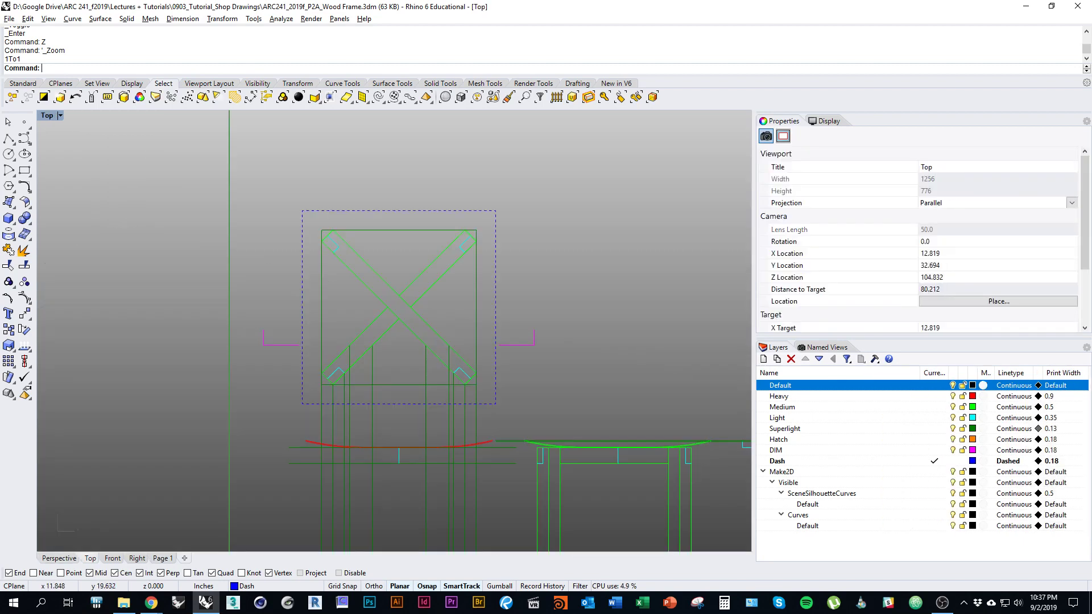
# Step: Set the Top viewport to Print Display and zoom in on the seat-rail joint and left elevation
pyautogui.moveTo(379, 409); pyautogui.dragTo(281, 302, button='right')
pyautogui.click(60, 115)
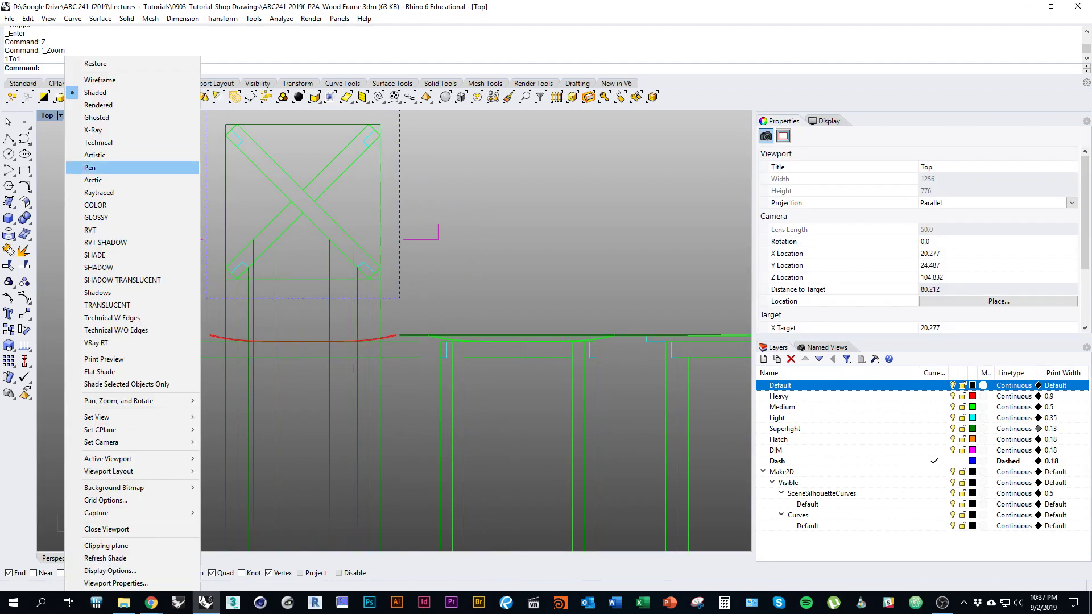
pyautogui.click(99, 360)
pyautogui.moveTo(356, 346); pyautogui.dragTo(455, 375, button='right')
pyautogui.scroll(18, 455, 372)
pyautogui.scroll(20, 486, 315)
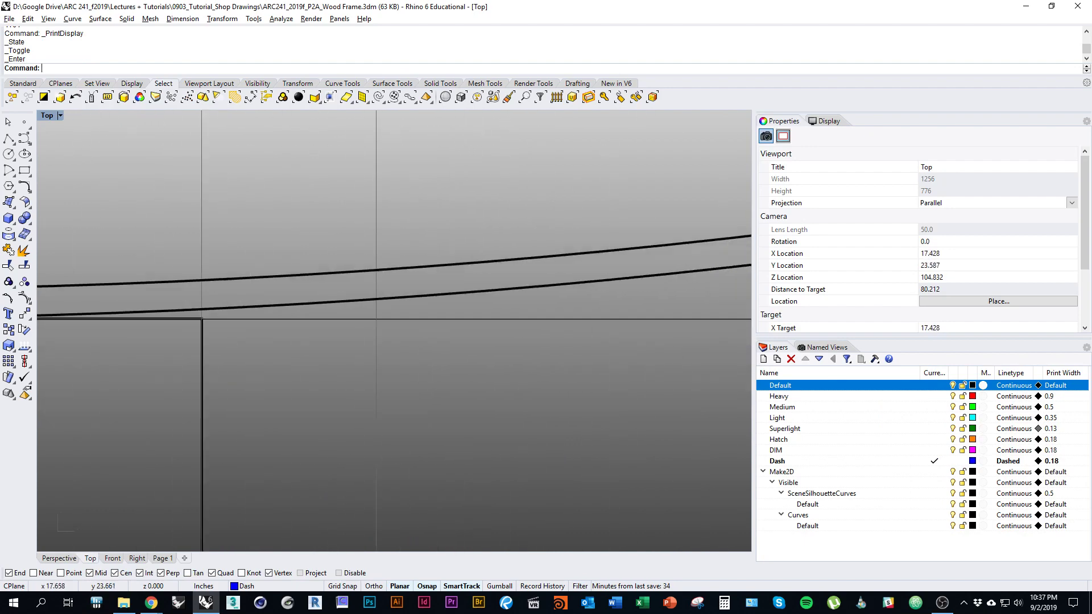
pyautogui.scroll(-20, 448, 296)
pyautogui.scroll(-20, 437, 311)
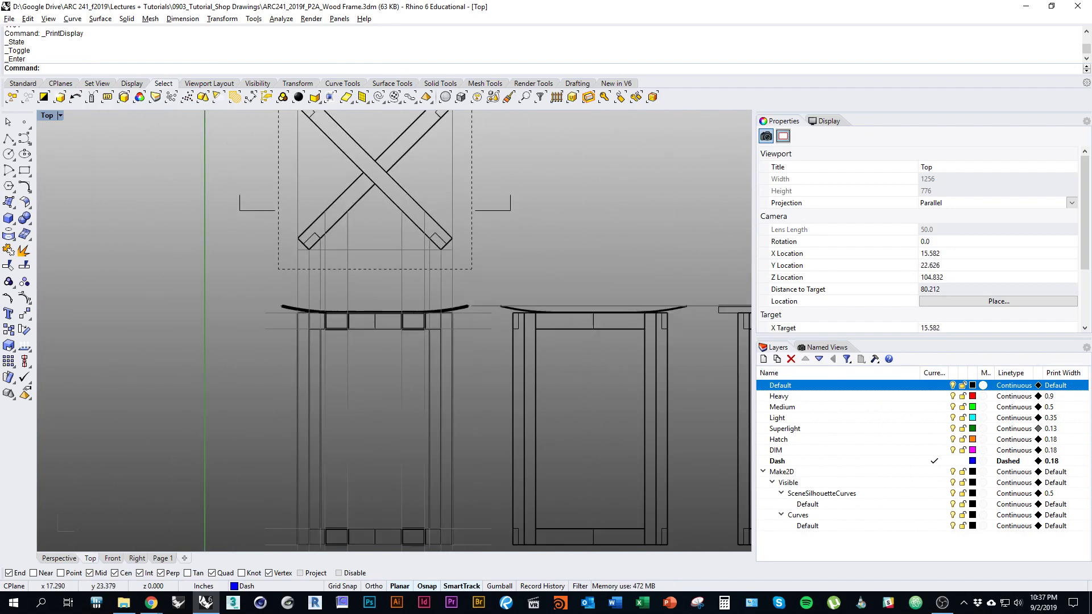
pyautogui.moveTo(436, 311); pyautogui.dragTo(404, 334, button='right')
pyautogui.scroll(10, 403, 334)
pyautogui.moveTo(405, 351); pyautogui.dragTo(409, 350, button='right')
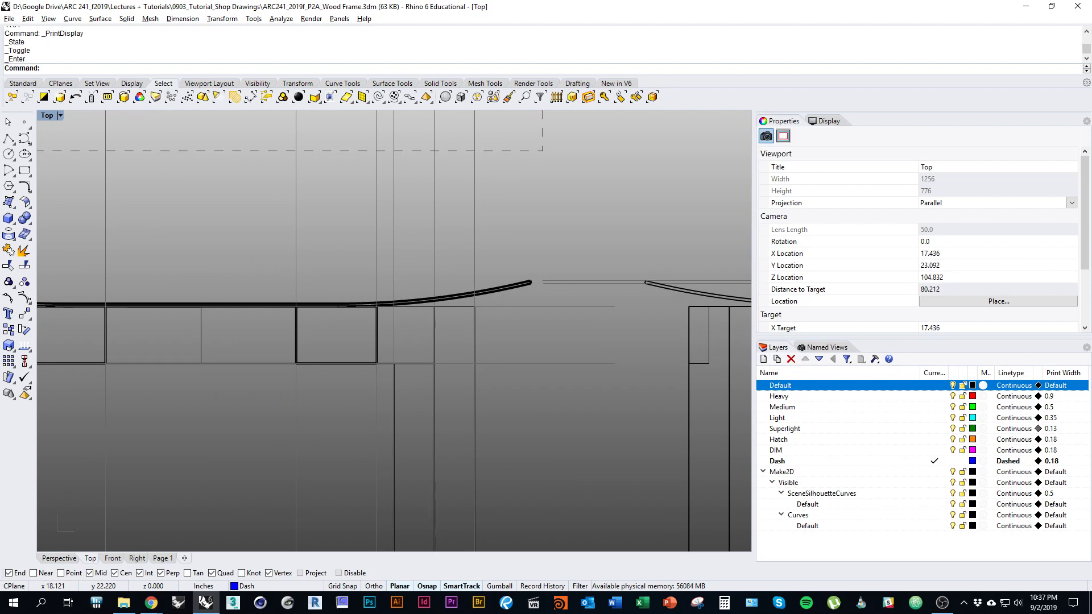
pyautogui.scroll(5, 428, 311)
pyautogui.scroll(-2, 428, 311)
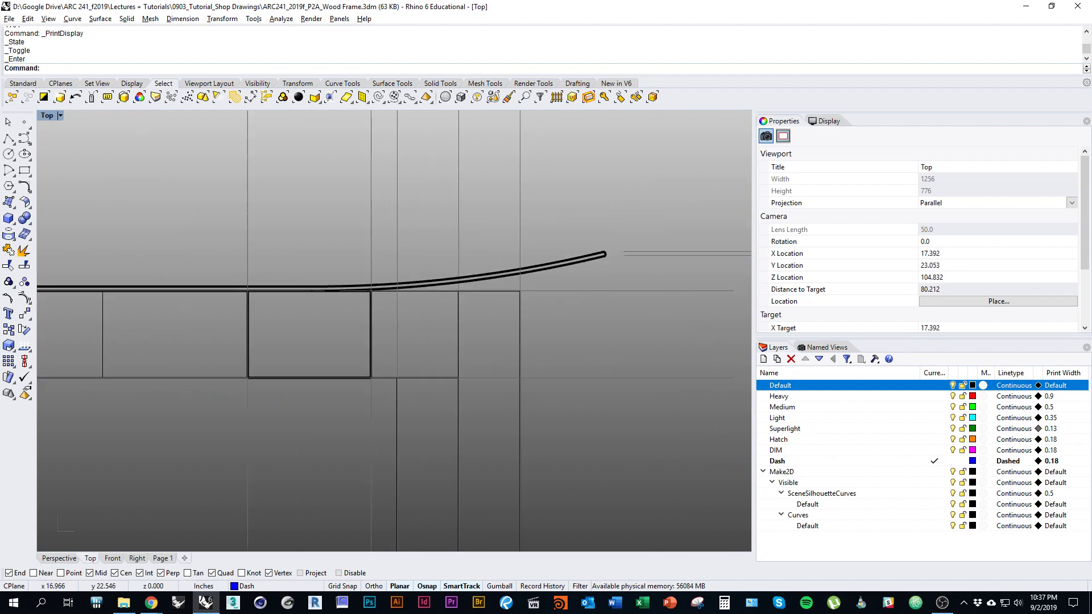
pyautogui.scroll(3, 428, 311)
pyautogui.scroll(5, 428, 311)
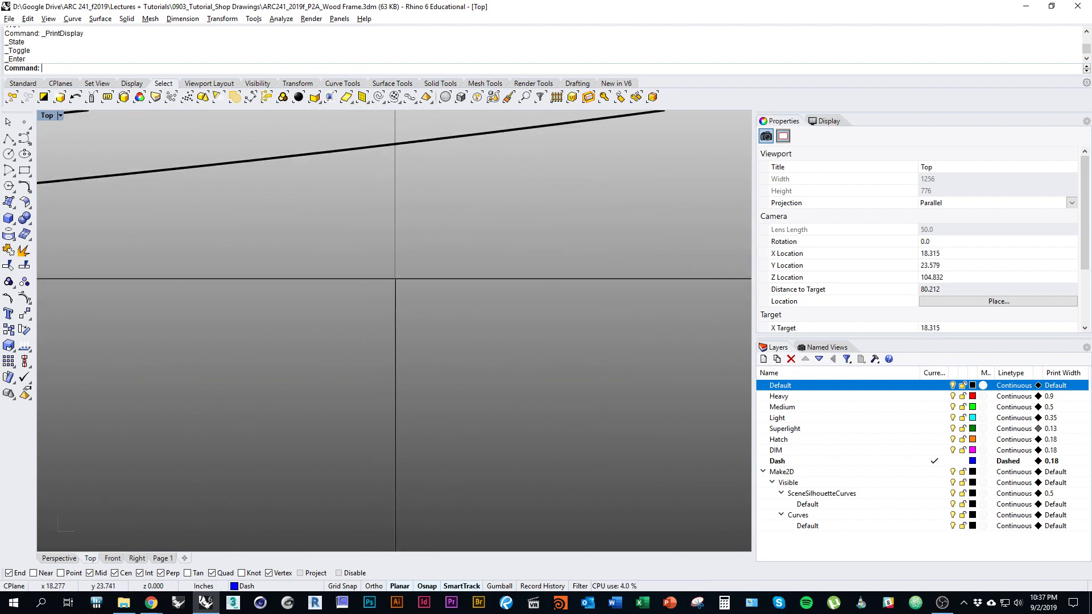
pyautogui.scroll(-6, 428, 311)
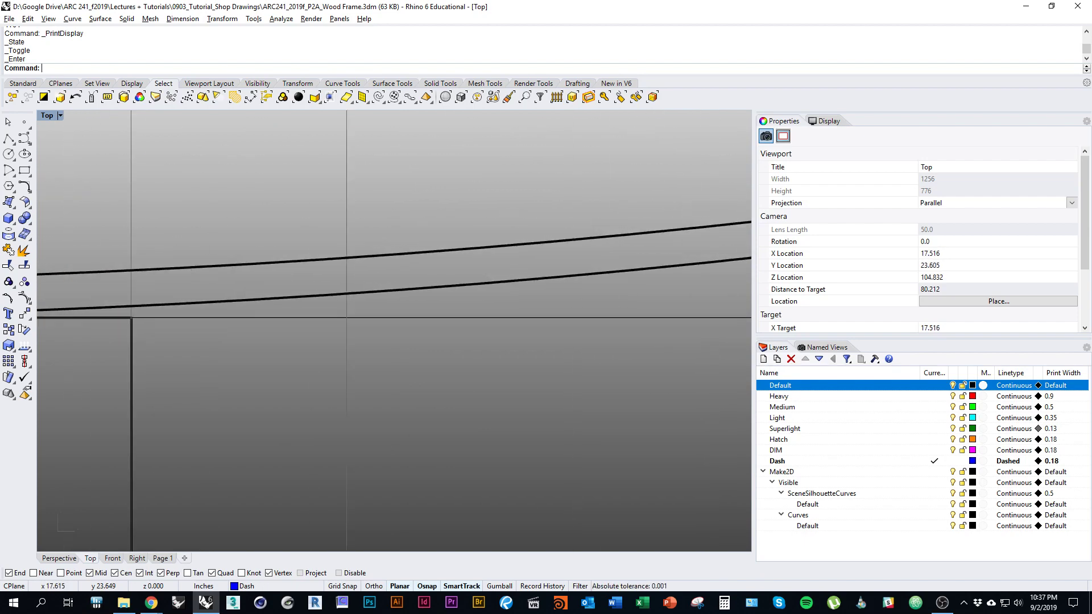
pyautogui.scroll(-8, 359, 302)
pyautogui.scroll(7, 359, 302)
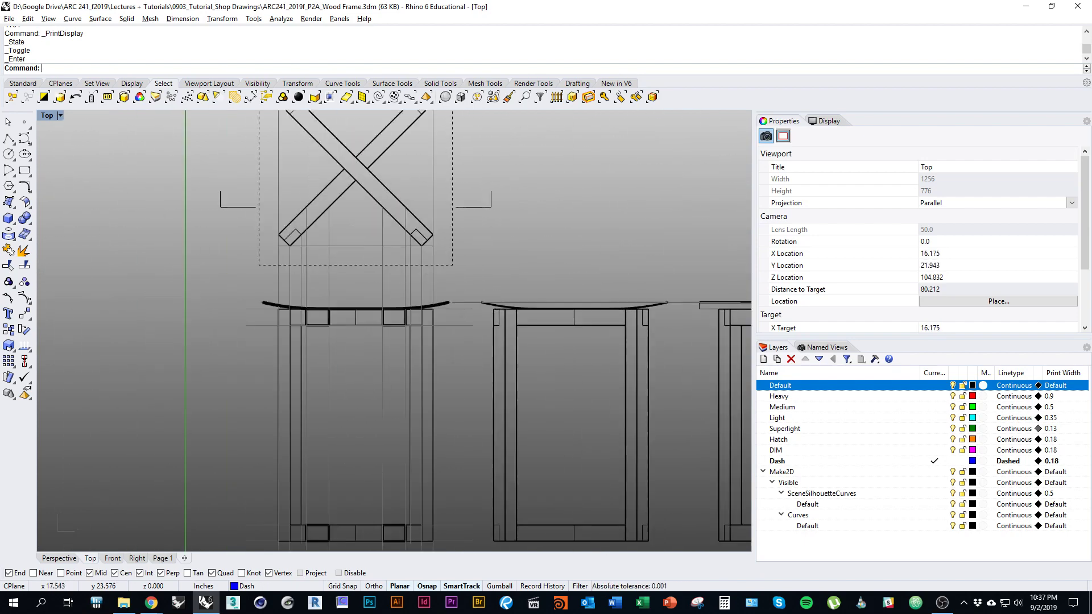
pyautogui.scroll(-5, 376, 313)
pyautogui.scroll(4, 375, 313)
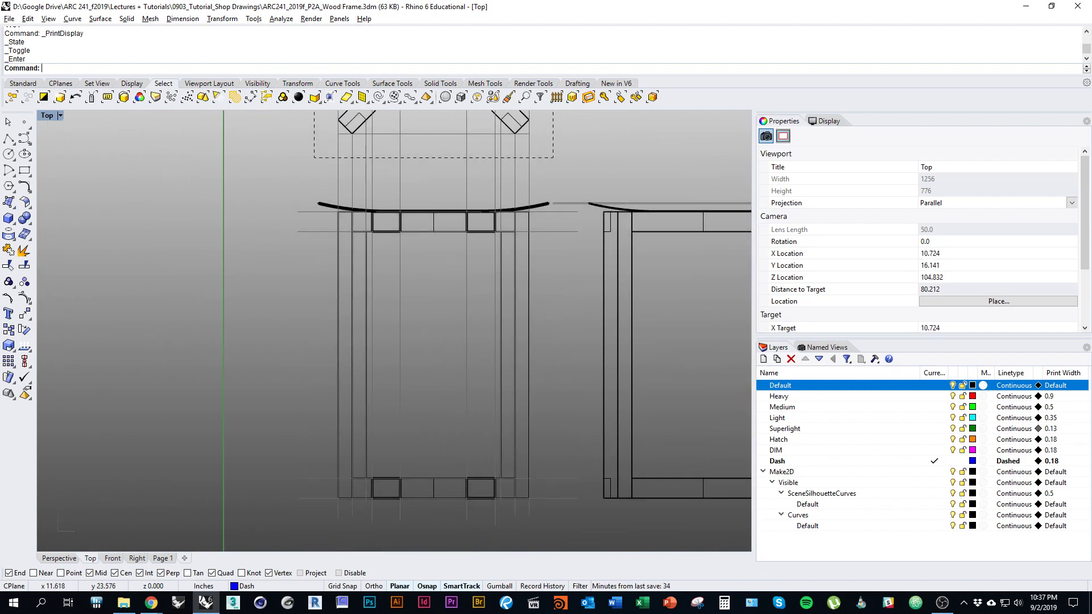
pyautogui.scroll(6, 393, 333)
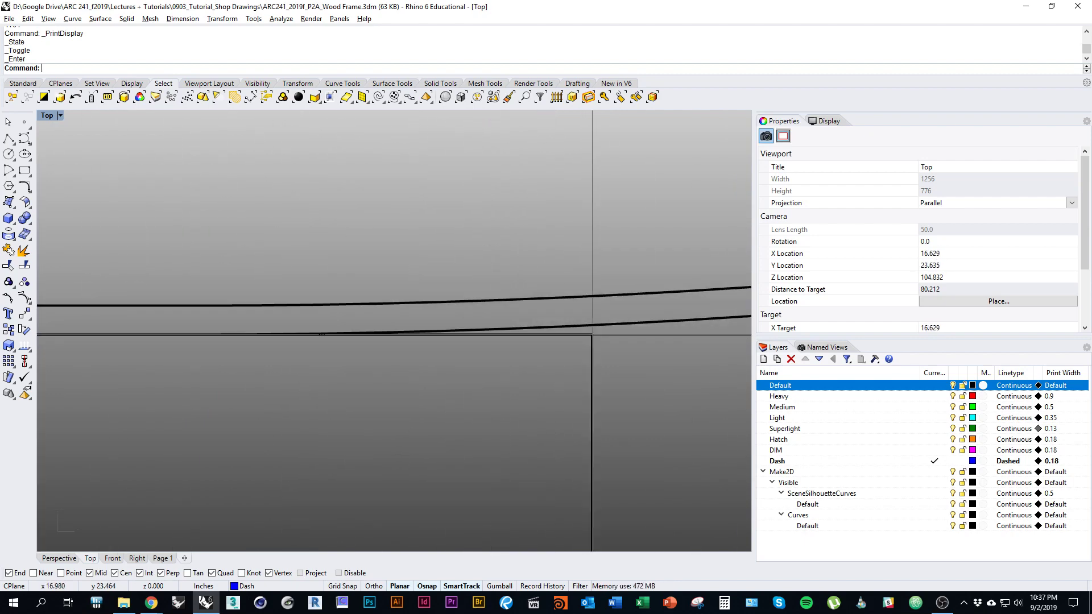
pyautogui.scroll(-4, 398, 342)
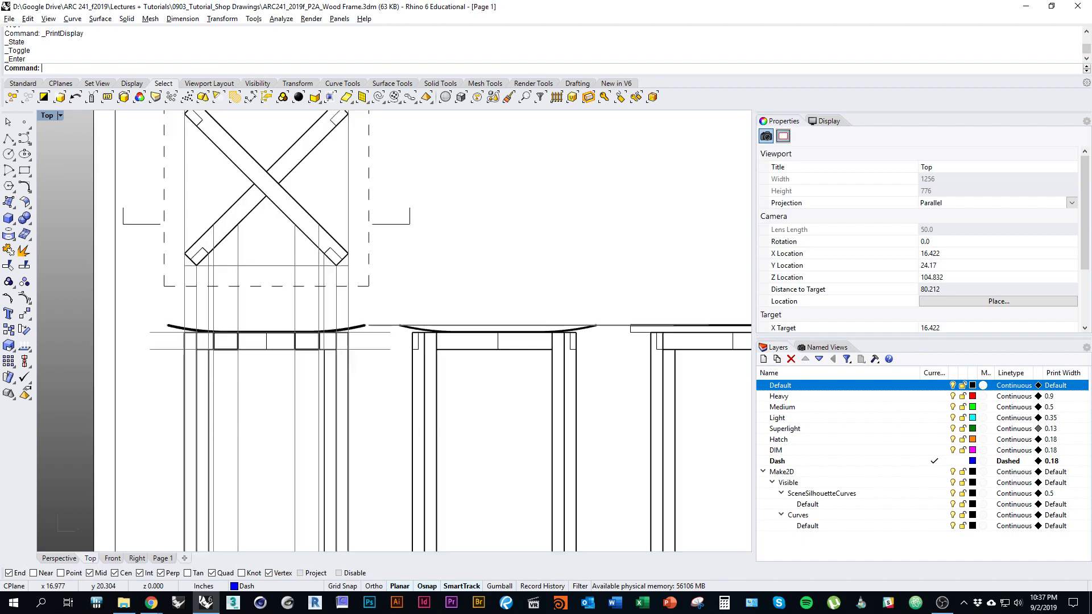
# Step: Return to the Page 1 layout and zoom around the sheet
pyautogui.click(162, 558)
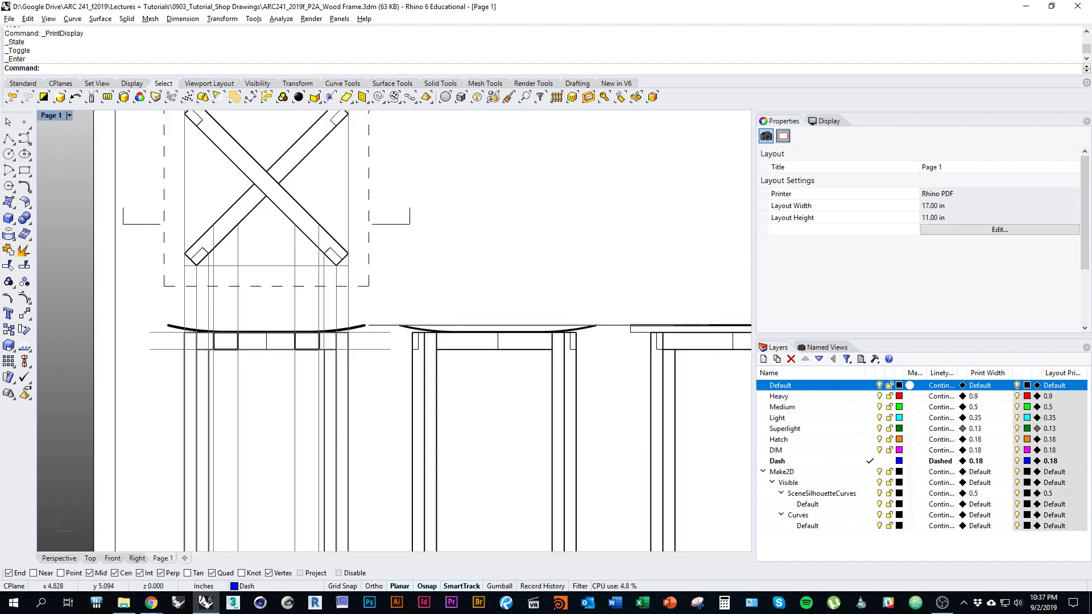
pyautogui.scroll(4, 311, 355)
pyautogui.scroll(-5, 410, 268)
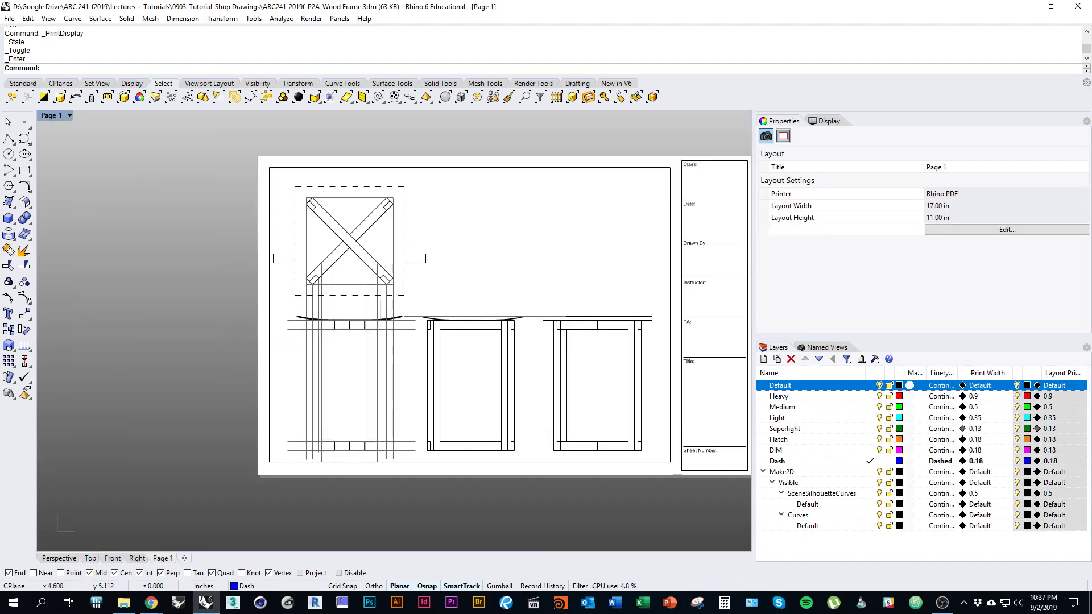
pyautogui.scroll(6, 409, 282)
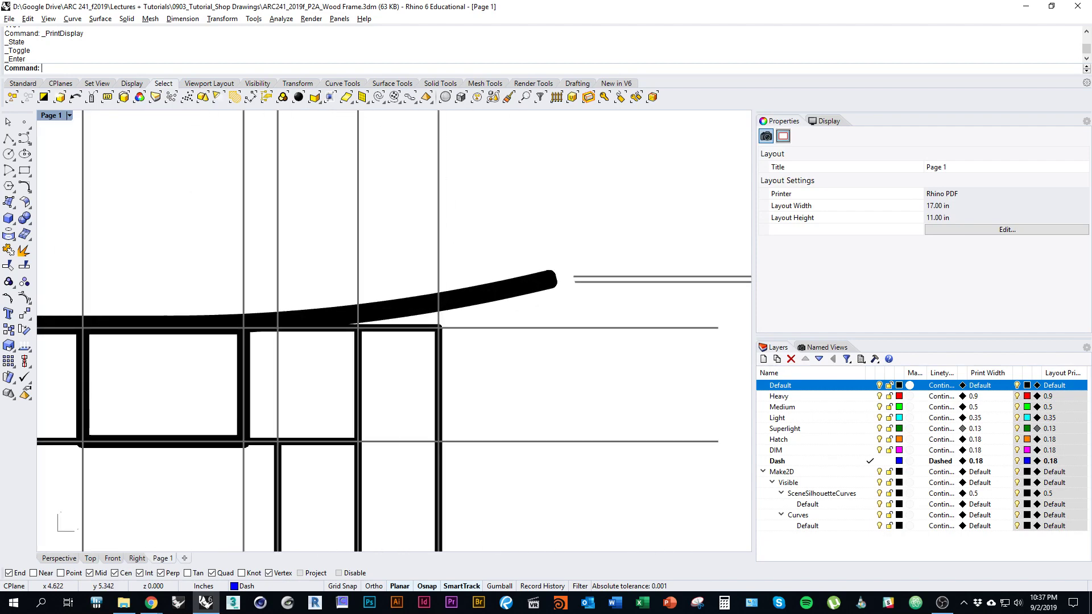
pyautogui.scroll(-3, 340, 370)
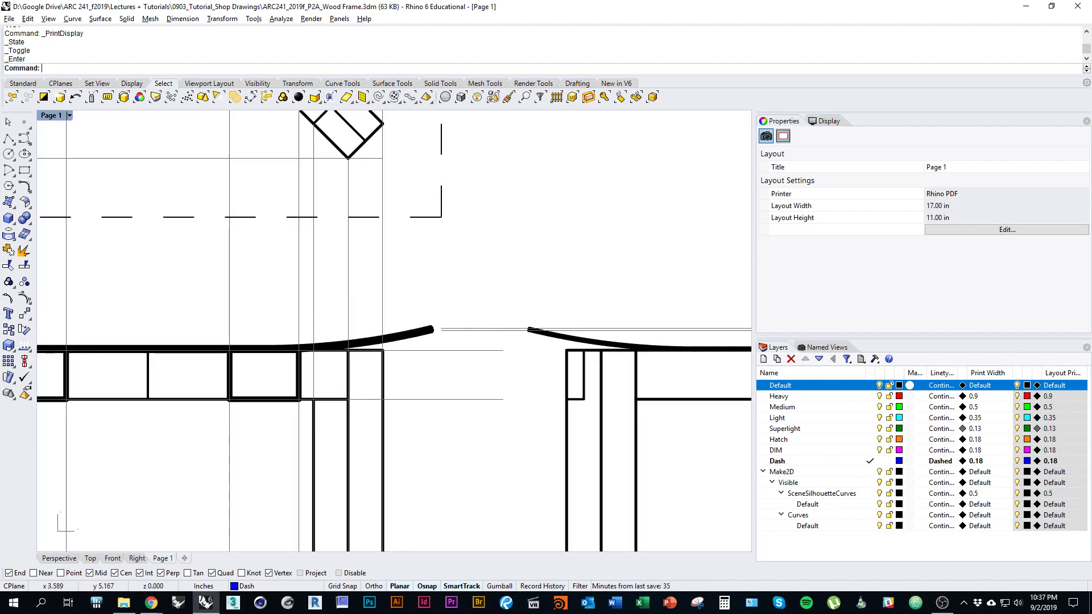
pyautogui.scroll(-4, 159, 307)
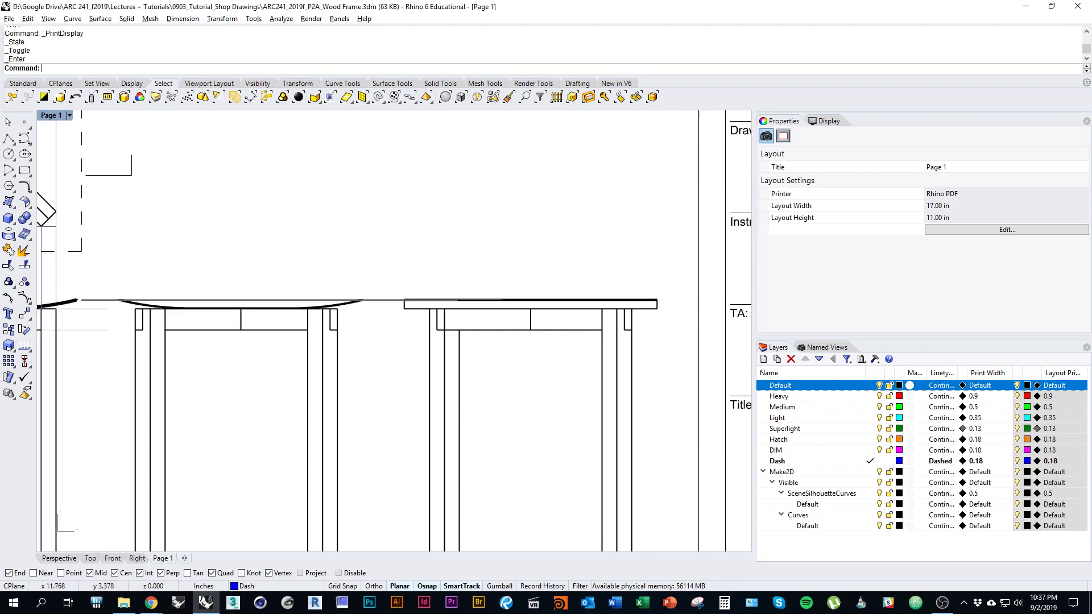
# Step: Turn the Superlight layer off and back on, then recentre the whole sheet
pyautogui.click(879, 428)
pyautogui.moveTo(371, 425); pyautogui.dragTo(540, 401, button='right')
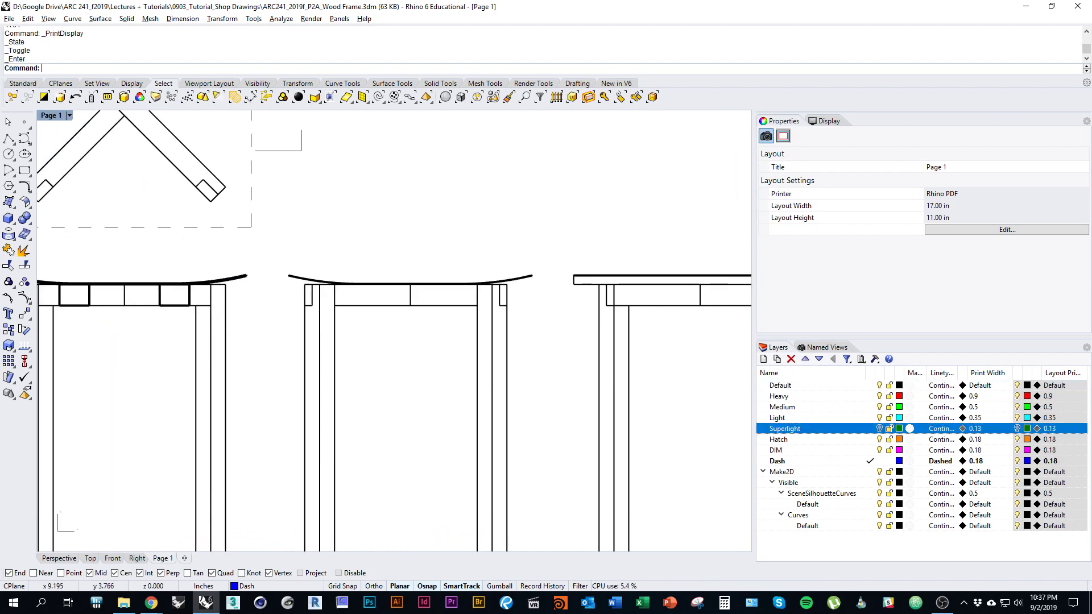
pyautogui.scroll(-4, 341, 421)
pyautogui.scroll(-3, 398, 421)
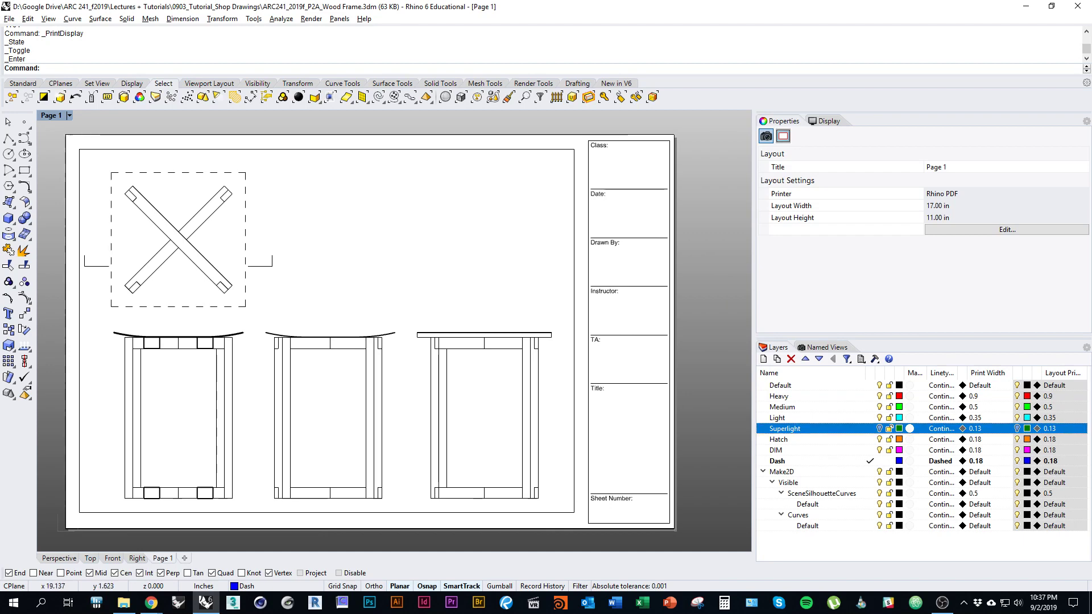
pyautogui.click(880, 428)
pyautogui.moveTo(641, 170); pyautogui.dragTo(584, 165, button='right')
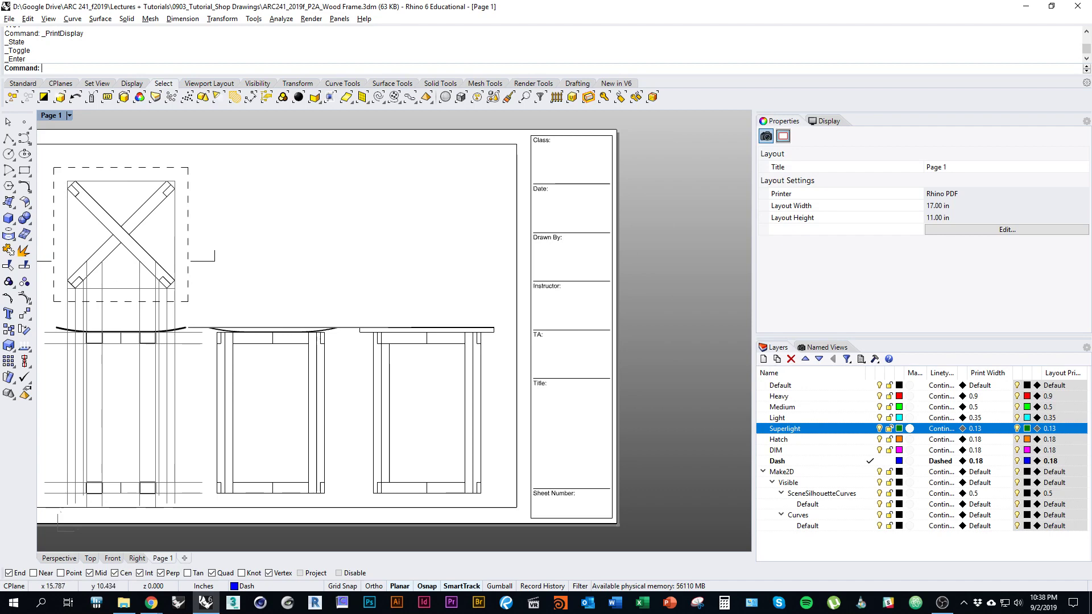
pyautogui.moveTo(539, 220); pyautogui.dragTo(561, 251, button='right')
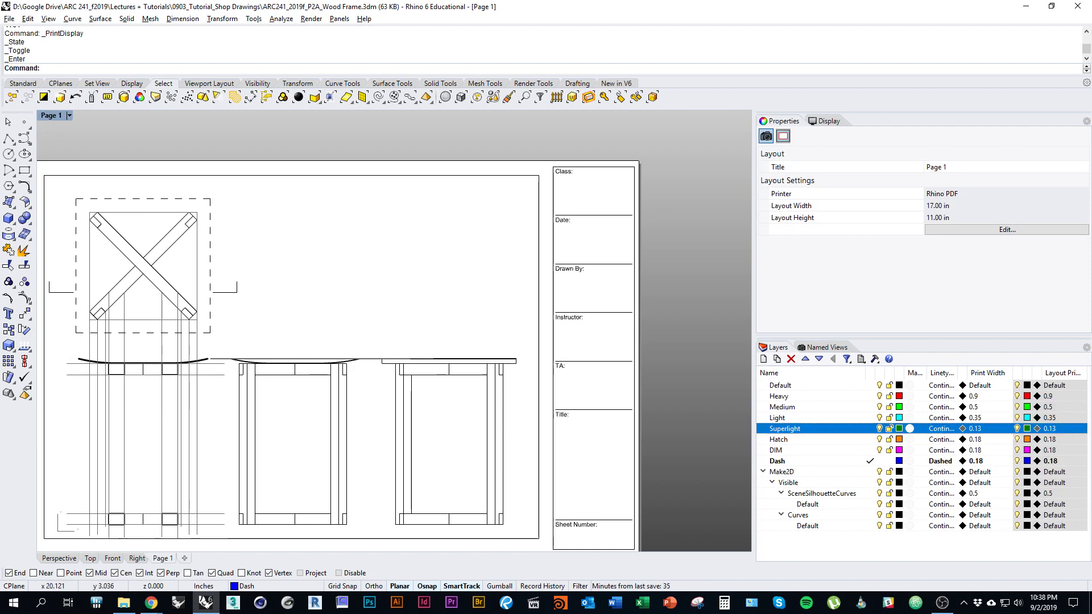
# Step: Make DIM the current layer and place the text 'ARC 241' near the Class box
pyautogui.click(871, 450)
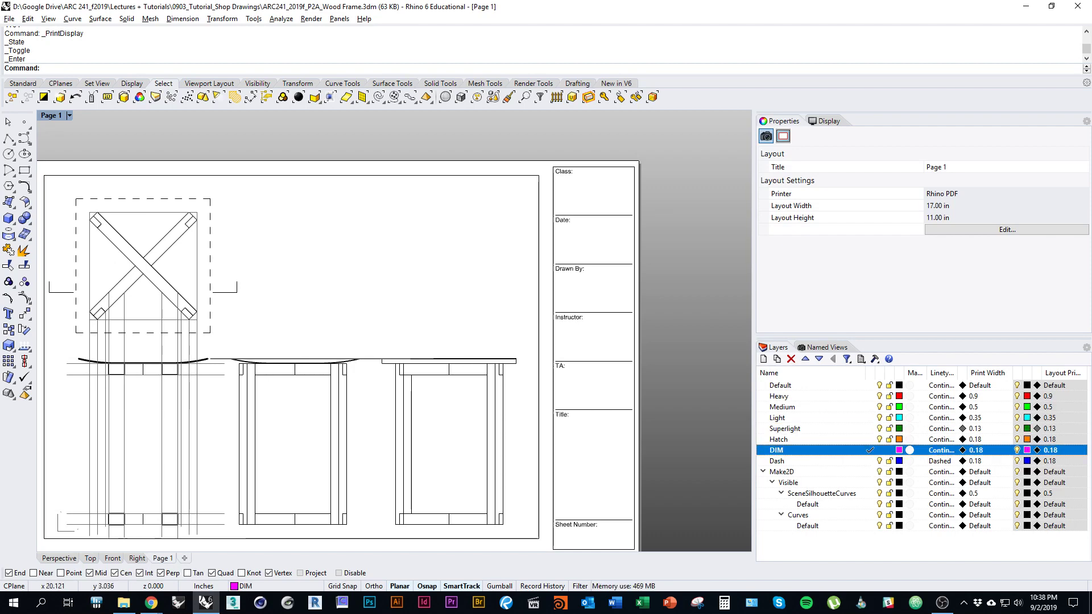
pyautogui.moveTo(699, 437); pyautogui.dragTo(664, 425, button='right')
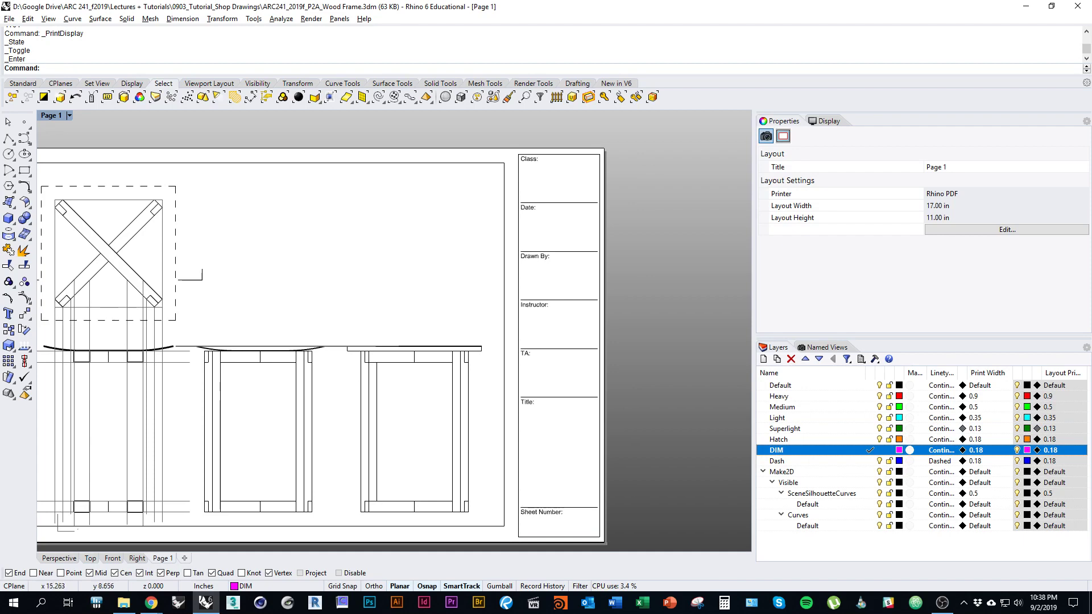
pyautogui.write('Text')
pyautogui.press('Return')
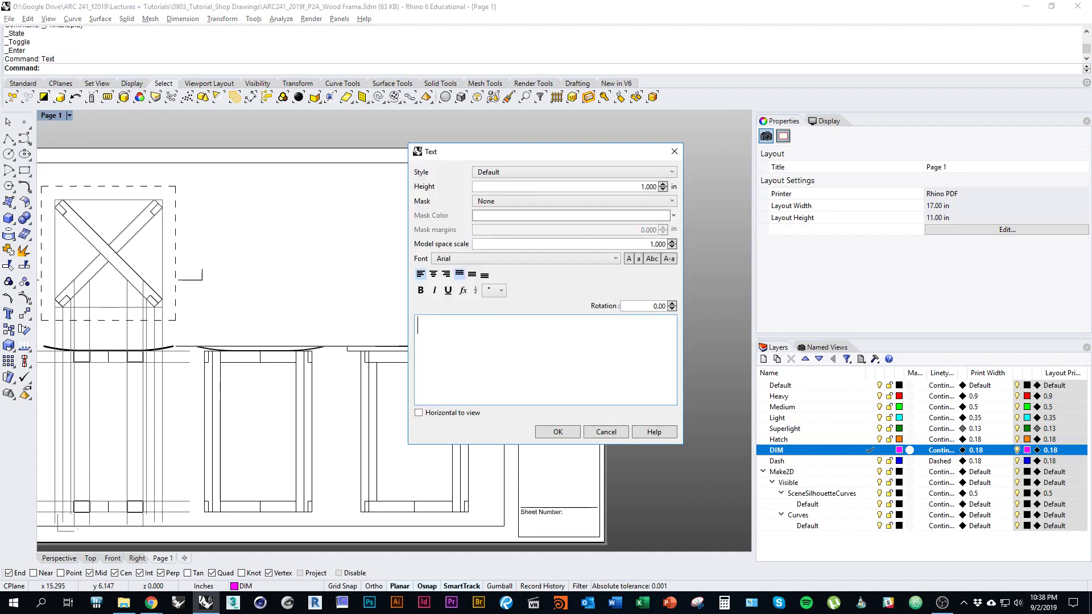
pyautogui.moveTo(543, 152); pyautogui.dragTo(255, 173)
pyautogui.write('ARC 241')
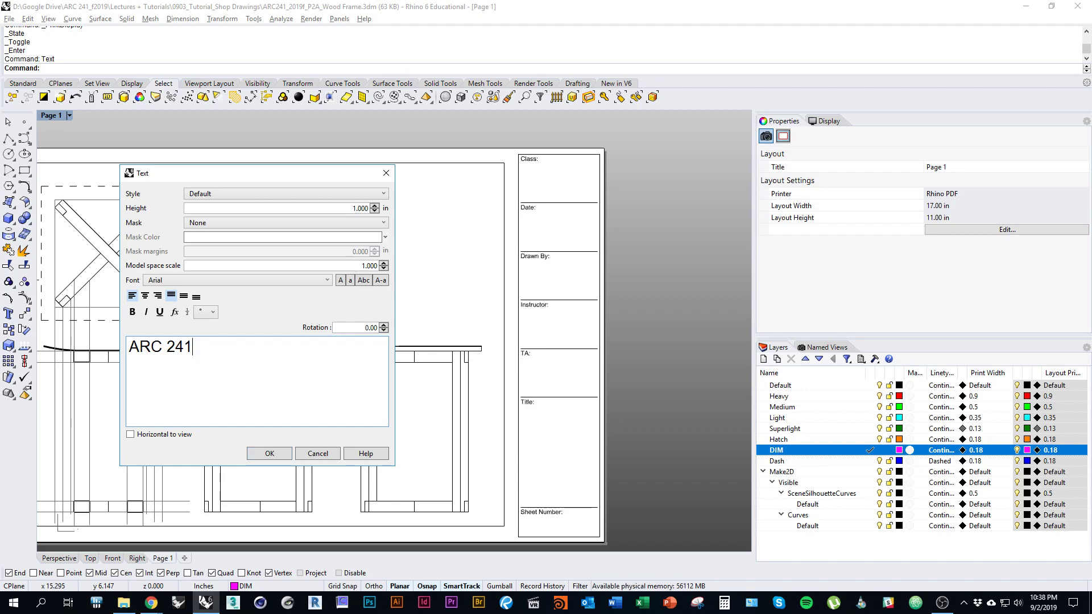
pyautogui.click(270, 454)
pyautogui.scroll(5, 554, 166)
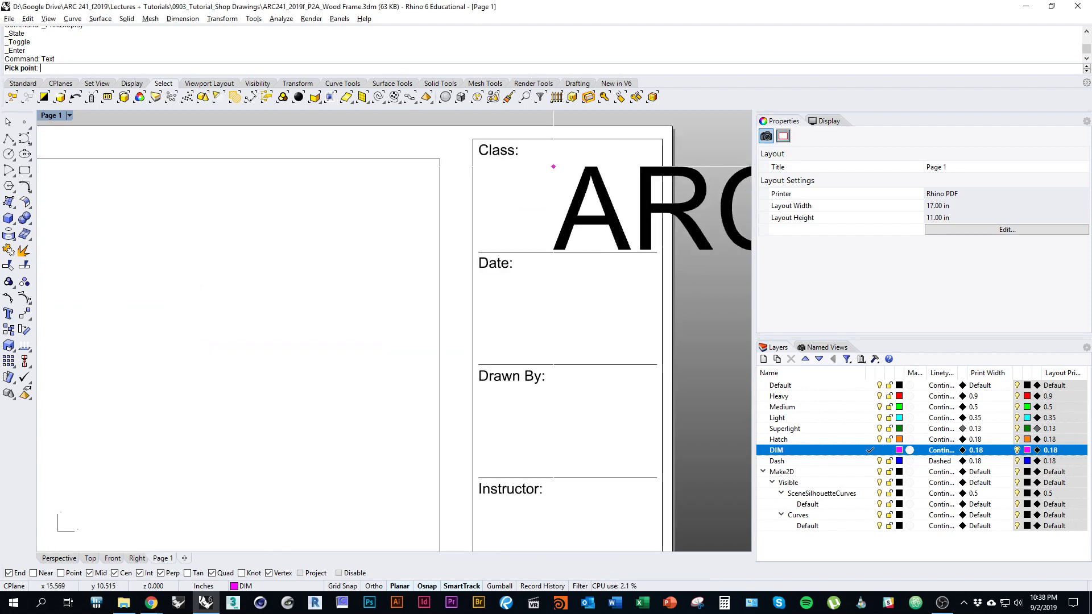
pyautogui.moveTo(554, 166); pyautogui.dragTo(462, 232, button='right')
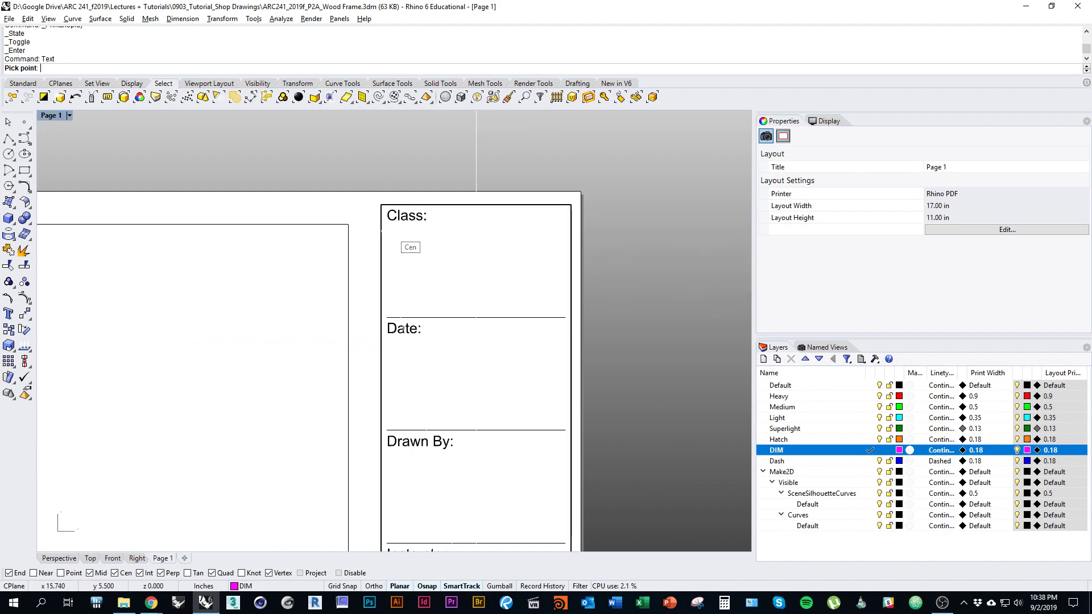
pyautogui.click(415, 242)
# Step: Move the ARC 241 text into the Class box and set its height to 0.250
pyautogui.scroll(-4, 421, 243)
pyautogui.scroll(3, 423, 244)
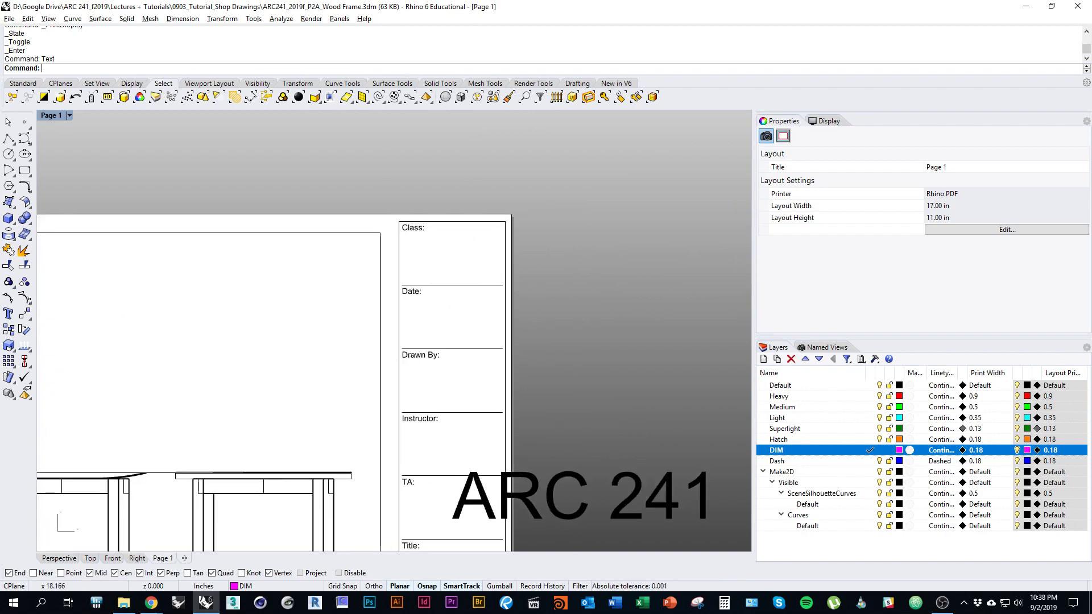
pyautogui.click(555, 504)
pyautogui.moveTo(555, 503); pyautogui.dragTo(507, 268)
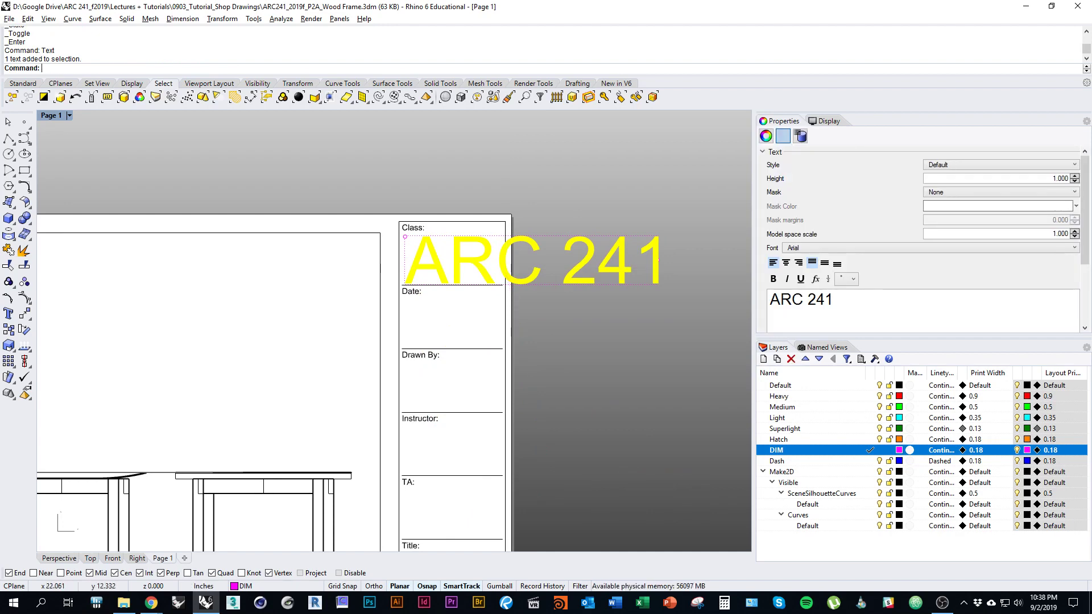
pyautogui.doubleClick(1059, 178)
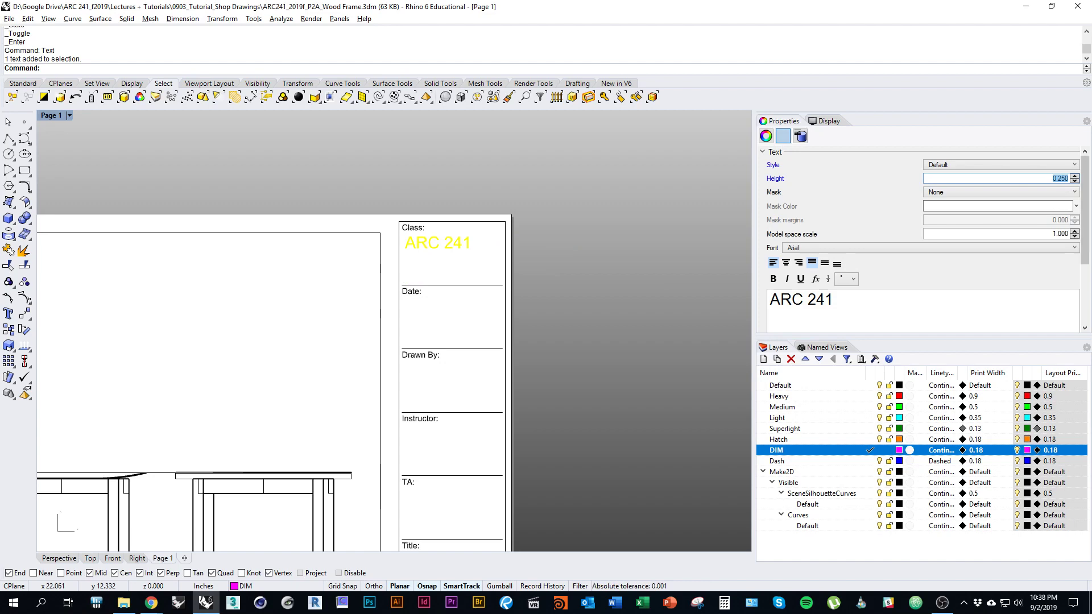
pyautogui.press('Escape')
pyautogui.moveTo(505, 266); pyautogui.dragTo(543, 228, button='right')
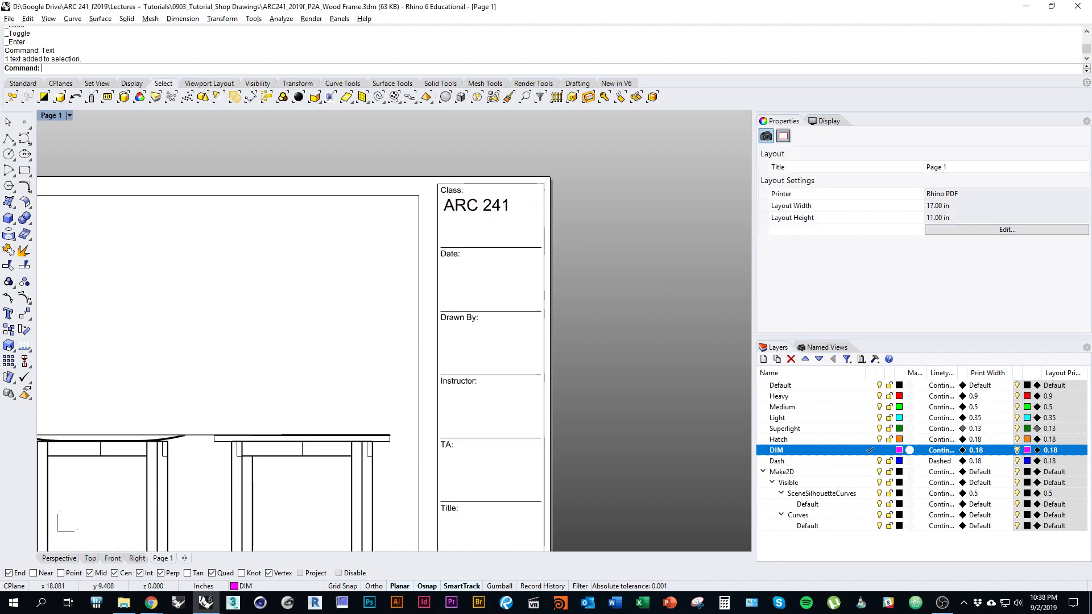
# Step: Copy ARC 241 into the Date, Drawn By, Instructor, TA, Title and Sheet Number fields
pyautogui.moveTo(607, 261); pyautogui.dragTo(635, 247, button='right')
pyautogui.click(512, 192)
pyautogui.write('Co')
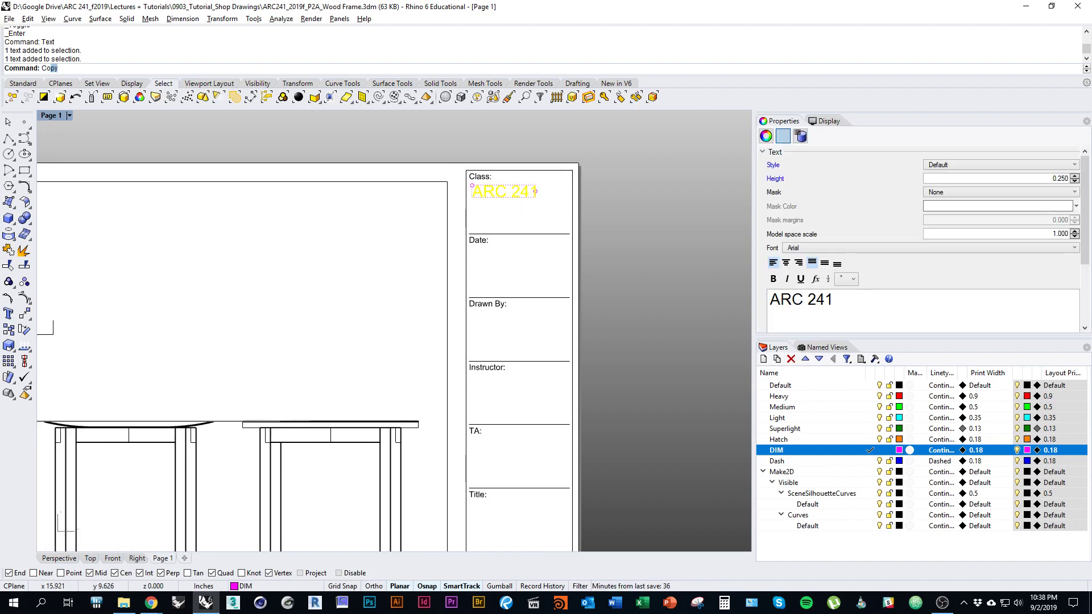
pyautogui.write('p')
pyautogui.press('Return')
pyautogui.scroll(2, 519, 234)
pyautogui.click(449, 168)
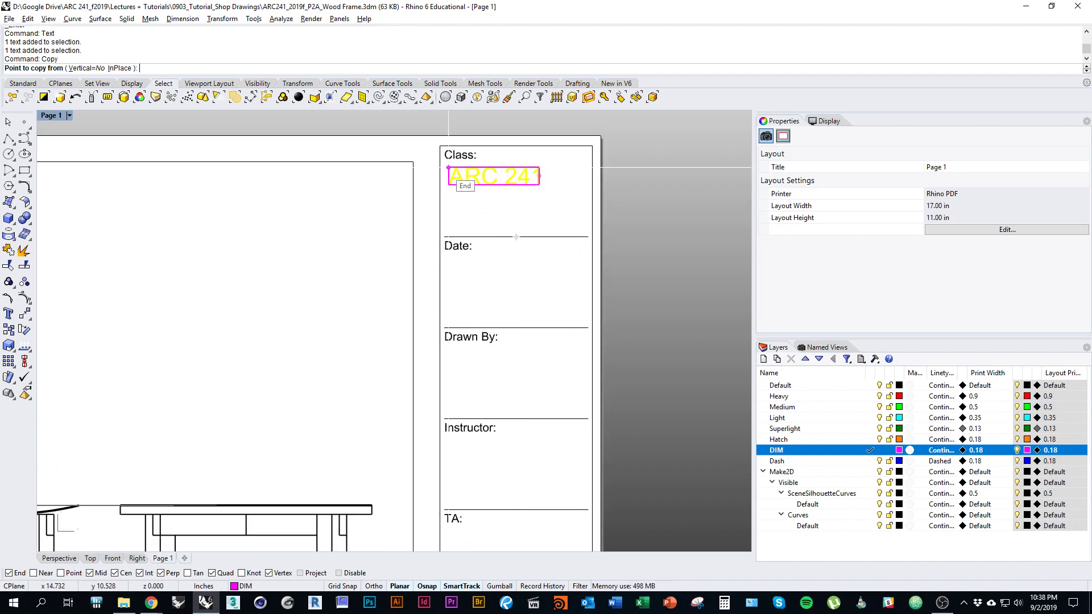
pyautogui.click(448, 262)
pyautogui.moveTo(449, 345); pyautogui.dragTo(444, 262, button='right')
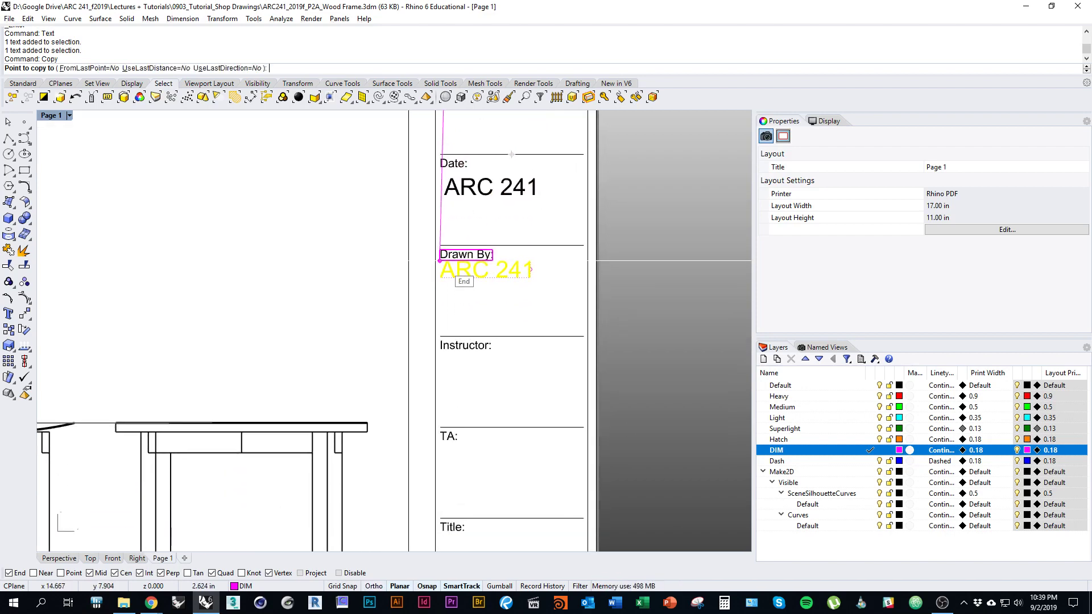
pyautogui.click(445, 274)
pyautogui.moveTo(444, 327); pyautogui.dragTo(445, 246, button='right')
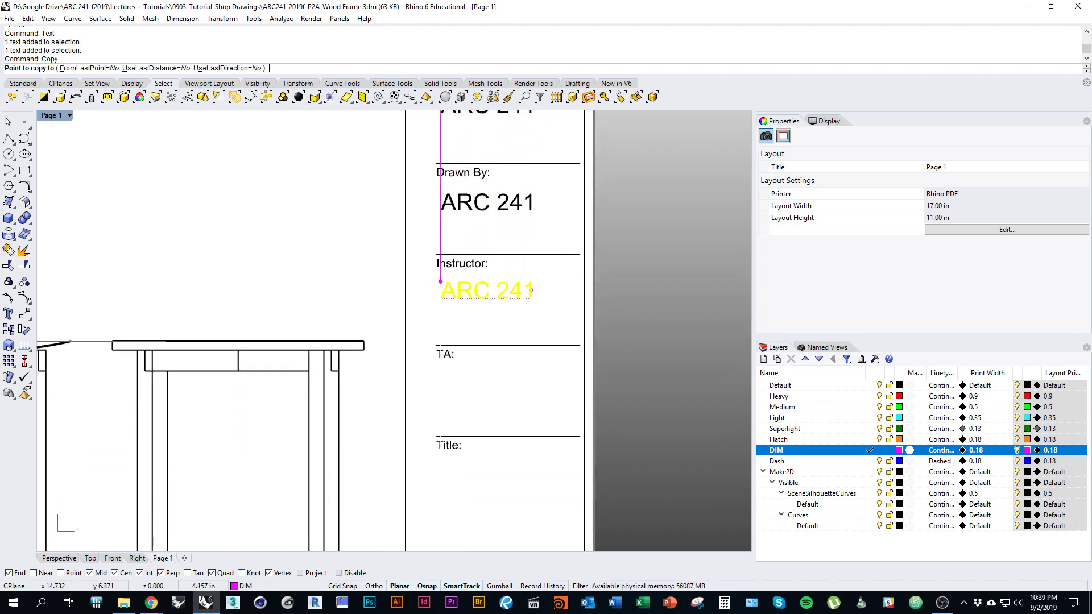
pyautogui.click(444, 281)
pyautogui.moveTo(444, 329); pyautogui.dragTo(444, 226, button='right')
pyautogui.click(445, 272)
pyautogui.moveTo(444, 352); pyautogui.dragTo(451, 272, button='right')
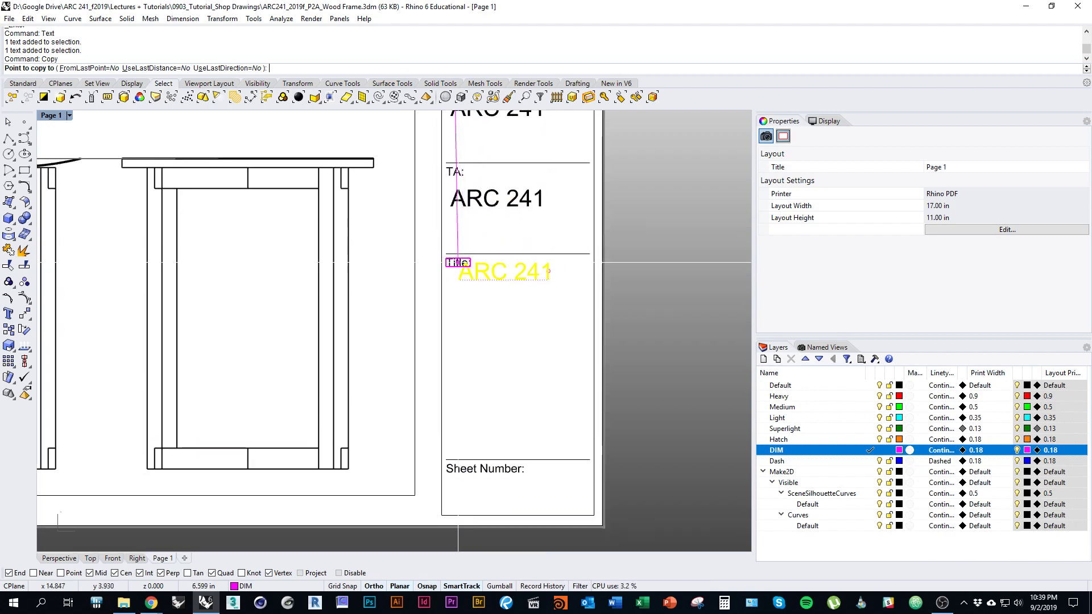
pyautogui.click(447, 280)
pyautogui.click(451, 485)
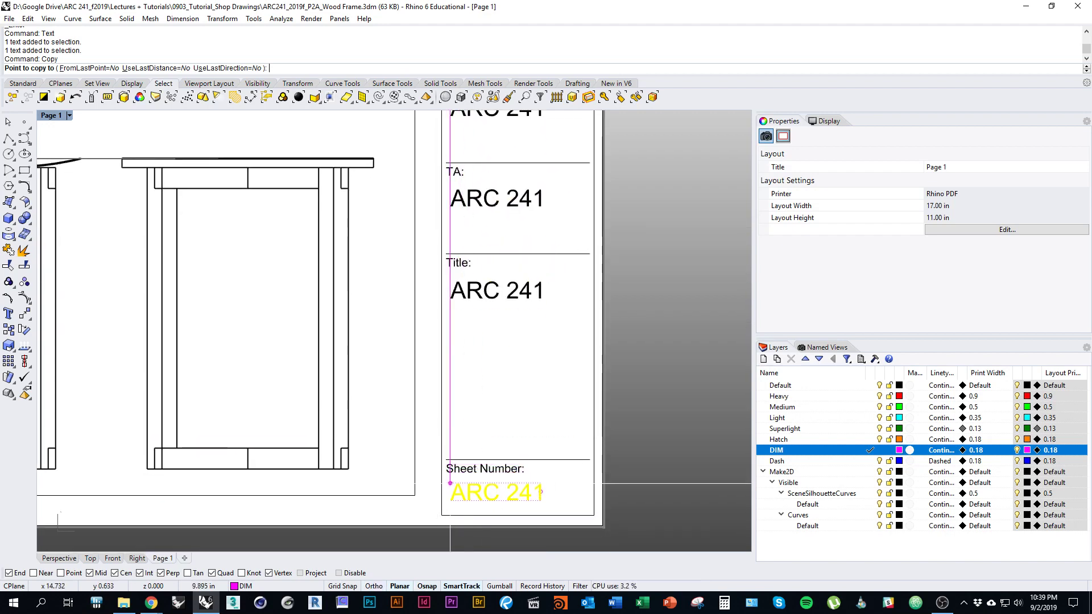
pyautogui.press('Return')
# Step: Change the Date field text to 09/02/2019
pyautogui.moveTo(518, 115); pyautogui.dragTo(519, 503, button='right')
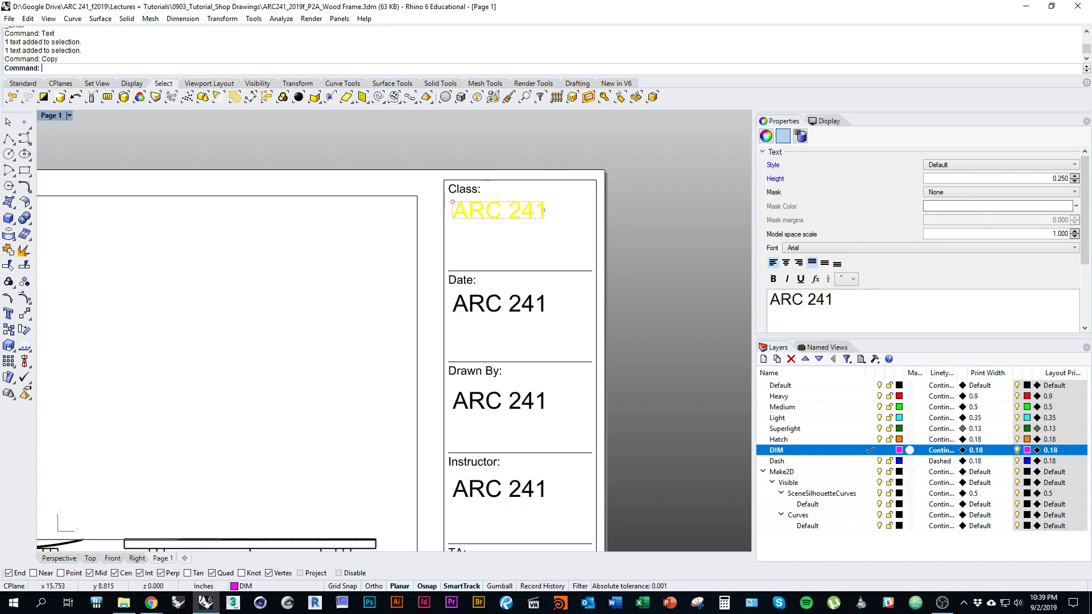
pyautogui.click(510, 304)
pyautogui.moveTo(837, 299); pyautogui.dragTo(636, 302)
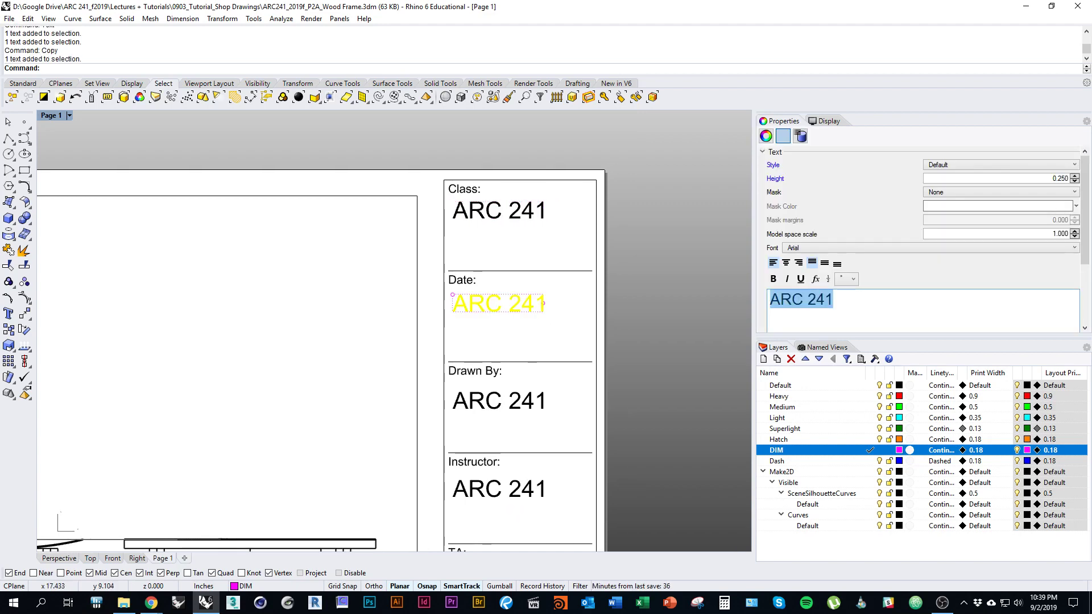
pyautogui.write('09/')
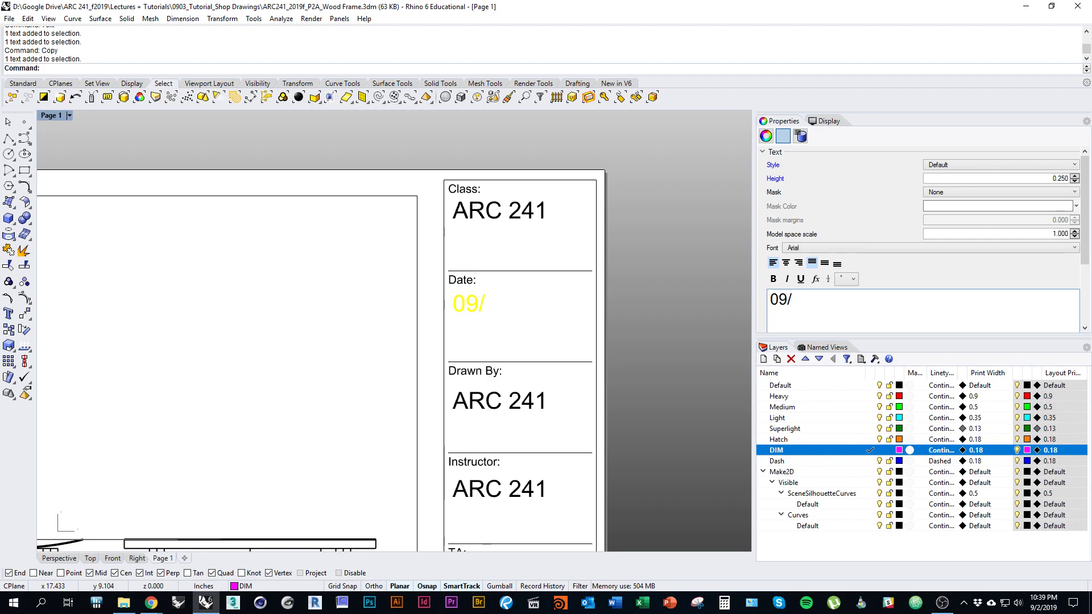
pyautogui.write('02/2019')
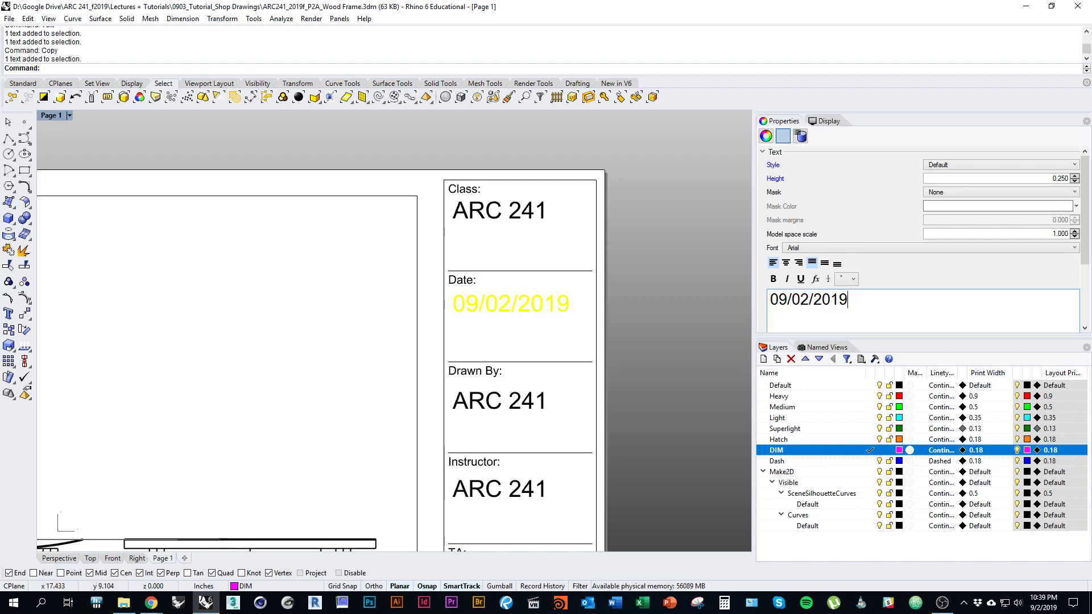
pyautogui.press('Escape')
# Step: Replace the Drawn By text with the drafter's name
pyautogui.moveTo(634, 332); pyautogui.dragTo(639, 315, button='right')
pyautogui.click(518, 350)
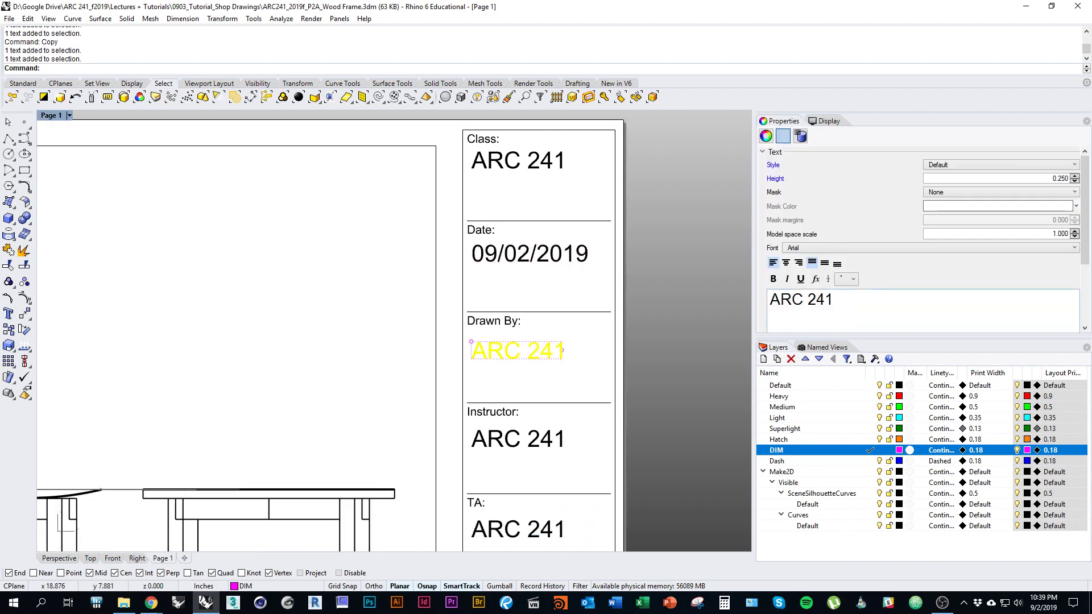
pyautogui.moveTo(834, 300); pyautogui.dragTo(769, 300)
pyautogui.write('Sheeh')
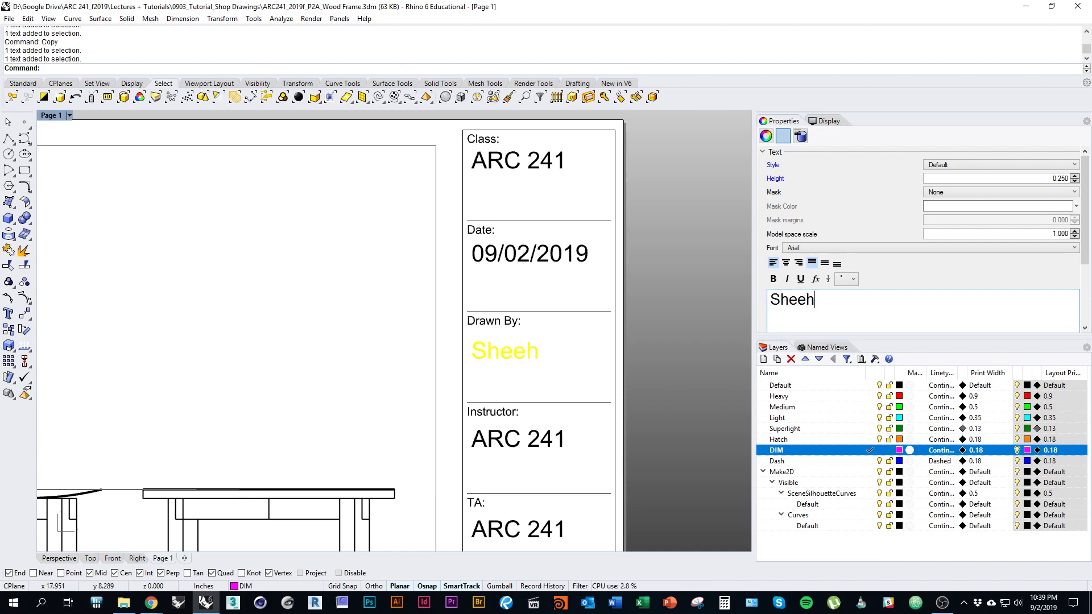
pyautogui.write('an Wachter')
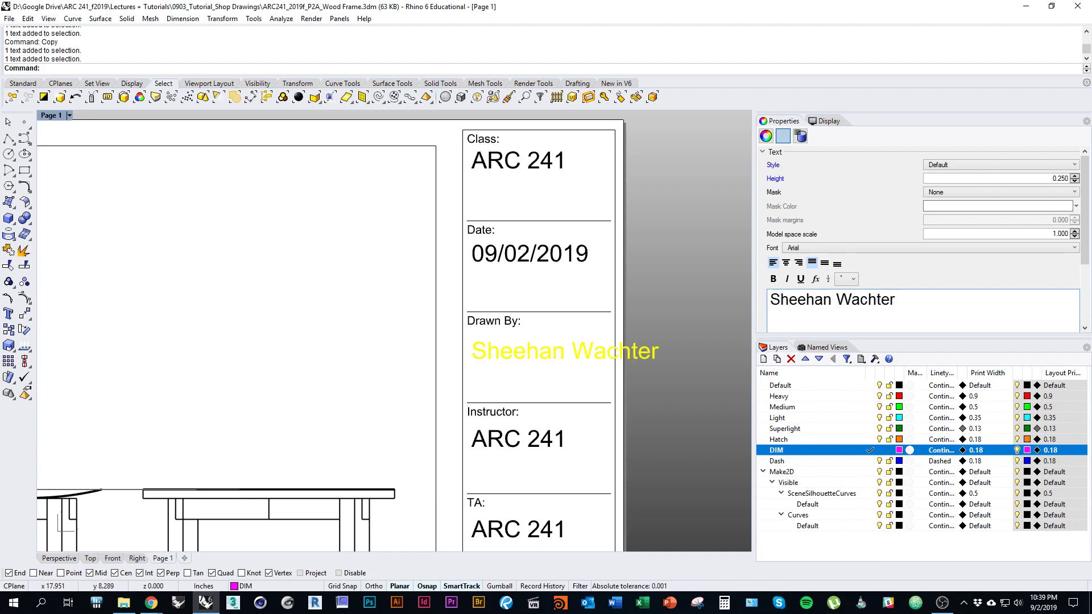
pyautogui.click(698, 307)
pyautogui.click(641, 351)
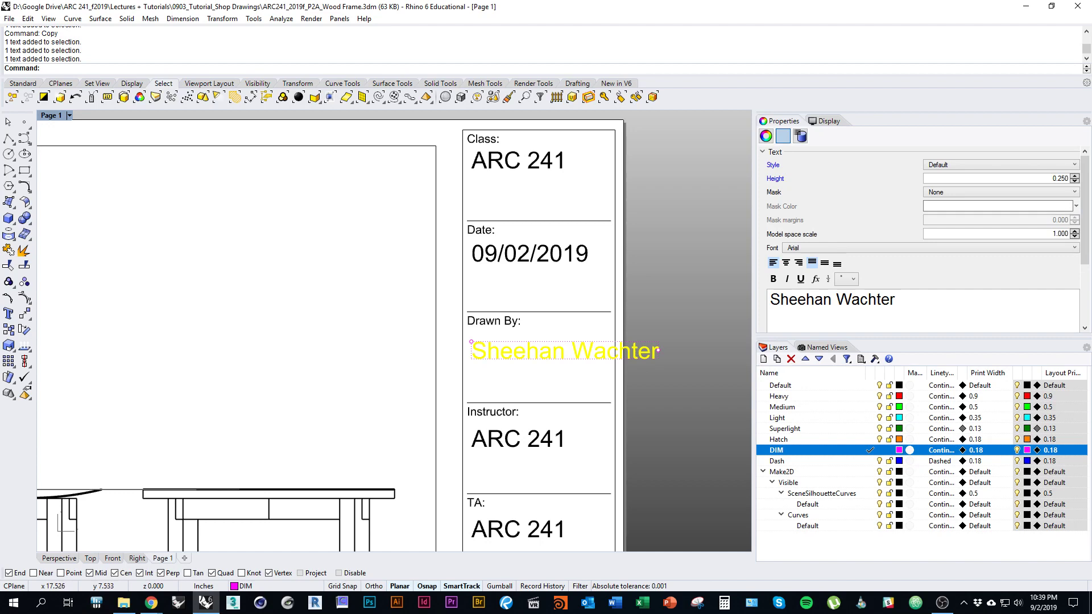
pyautogui.moveTo(650, 383); pyautogui.dragTo(639, 344, button='right')
pyautogui.click(528, 338)
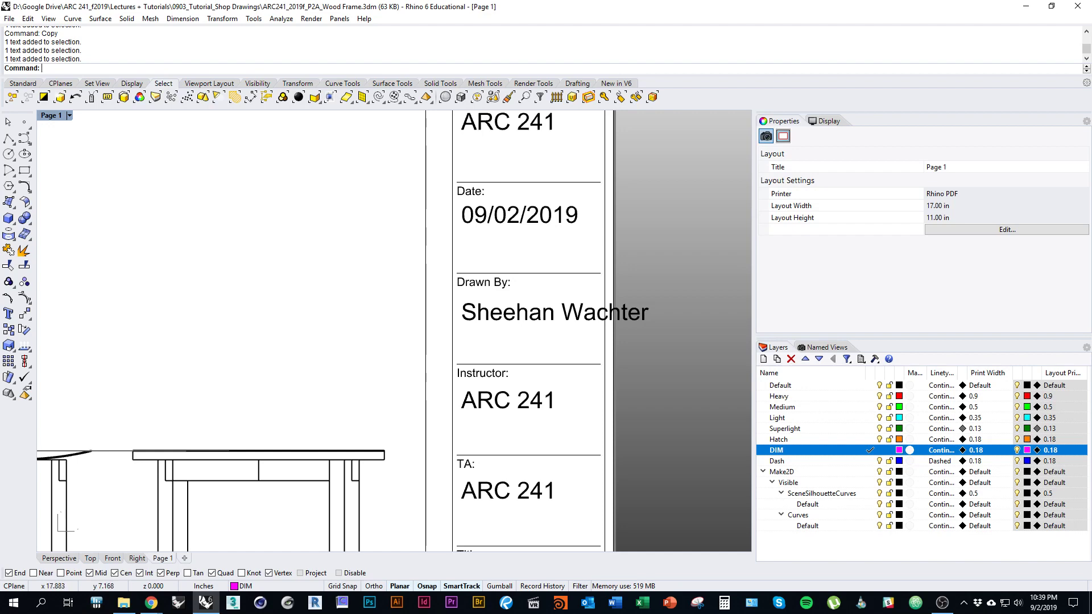
# Step: Narrow the Drawn By name text so it wraps onto two lines
pyautogui.moveTo(544, 327); pyautogui.dragTo(555, 312, button='right')
pyautogui.click(563, 296)
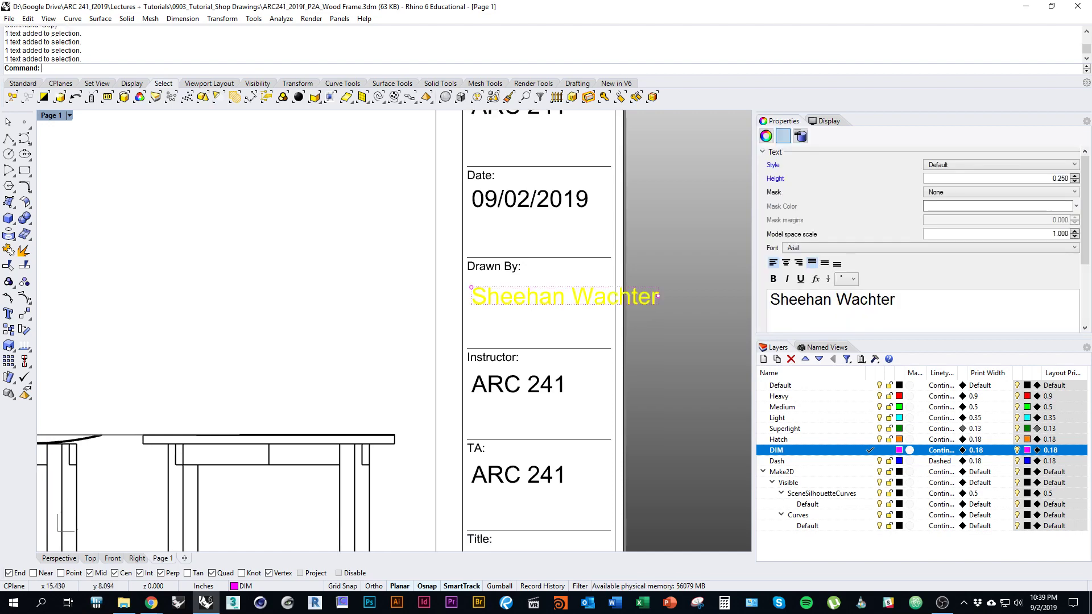
pyautogui.press('Escape')
pyautogui.click(564, 296)
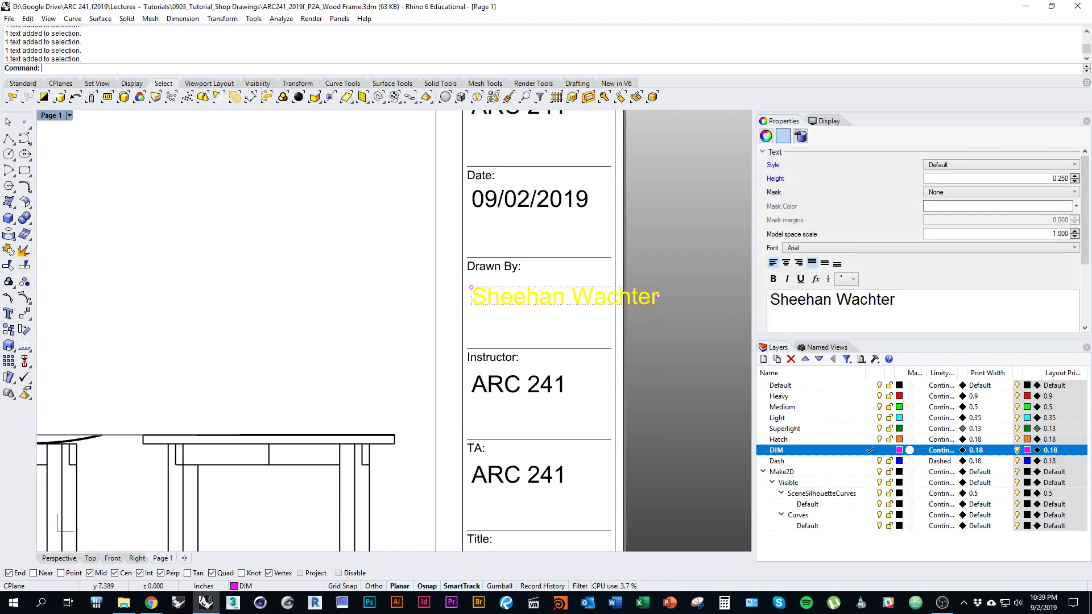
pyautogui.click(836, 299)
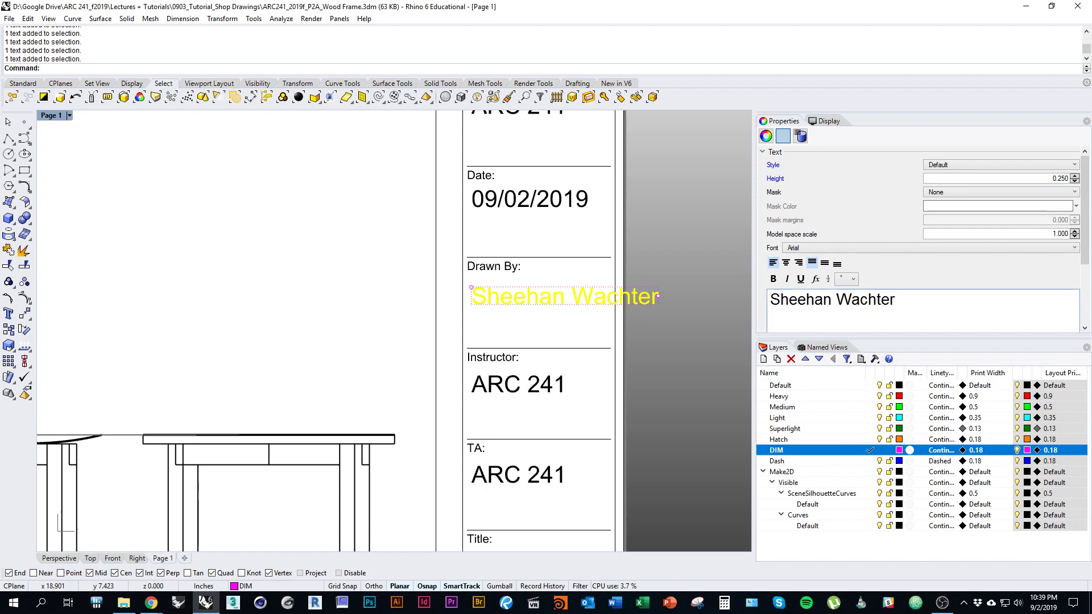
pyautogui.press('Return')
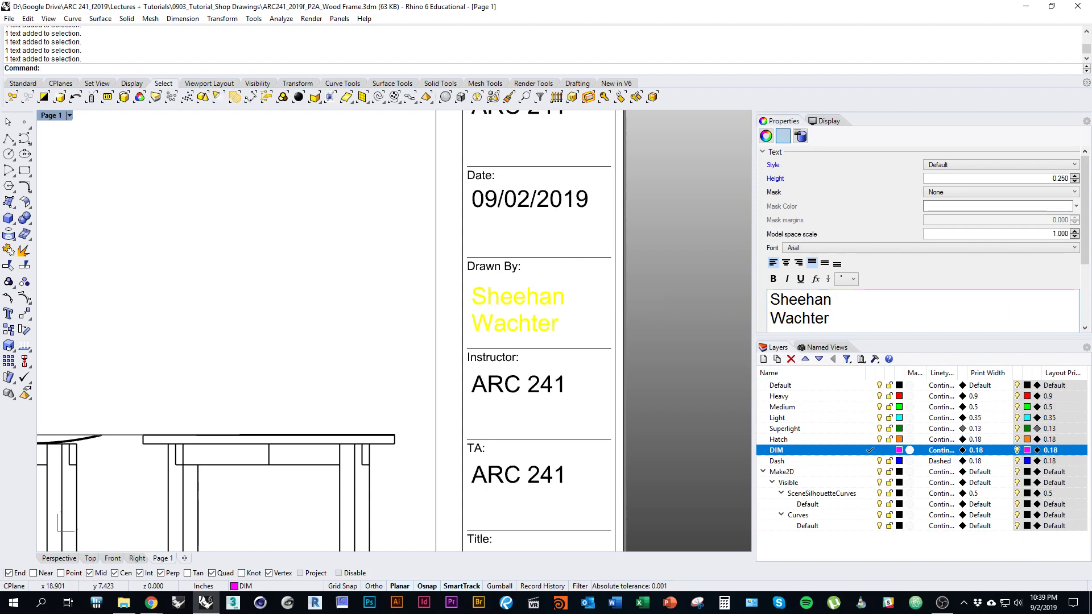
pyautogui.press('BackSpace')
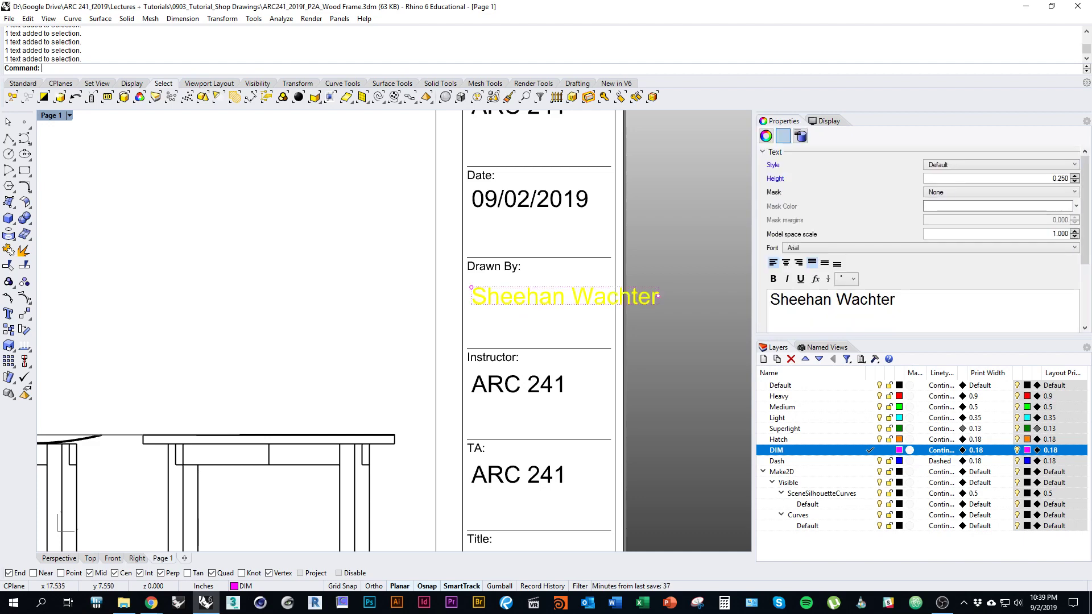
pyautogui.moveTo(658, 296); pyautogui.dragTo(589, 296)
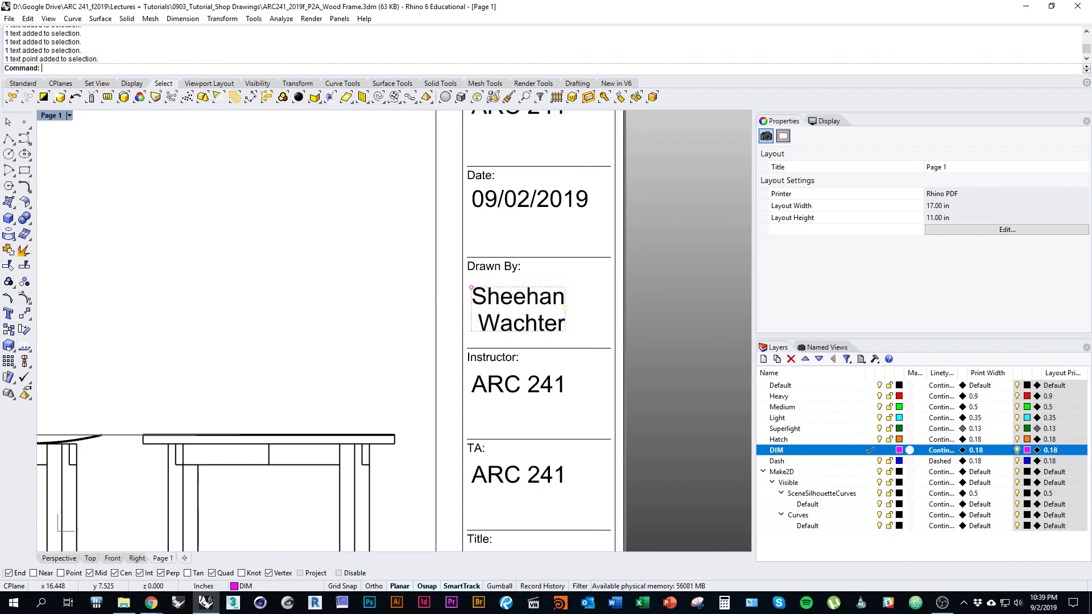
# Step: Replace the Instructor text with the drafter's name, fix its spelling, and narrow it to wrap
pyautogui.scroll(-2, 556, 330)
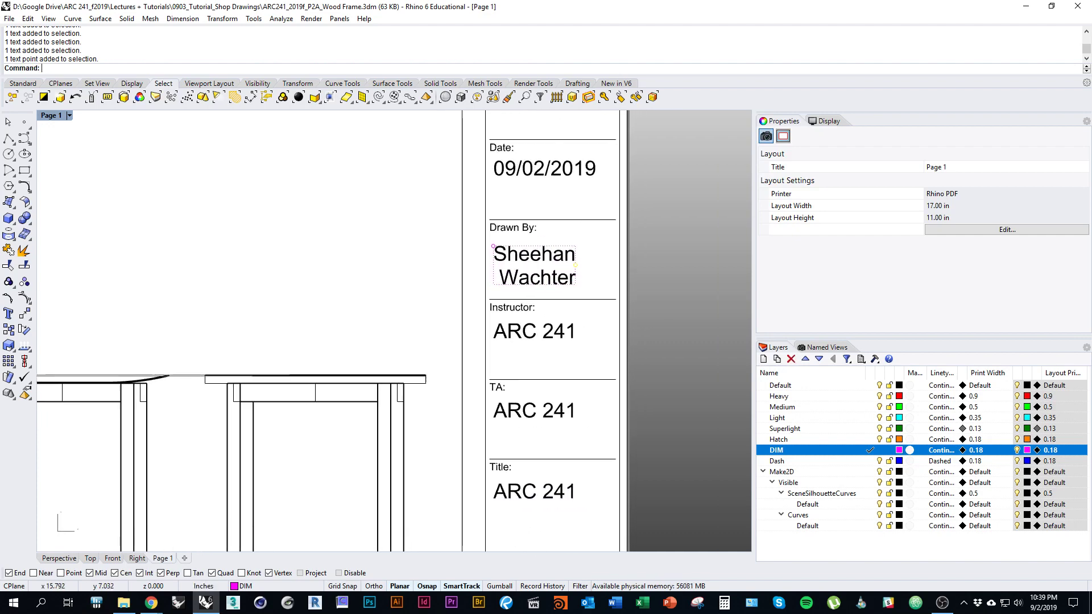
pyautogui.moveTo(555, 330)
pyautogui.mouseDown(button='right')
pyautogui.moveTo(537, 360)
pyautogui.moveTo(556, 332)
pyautogui.mouseUp(button='right')
pyautogui.click(536, 354)
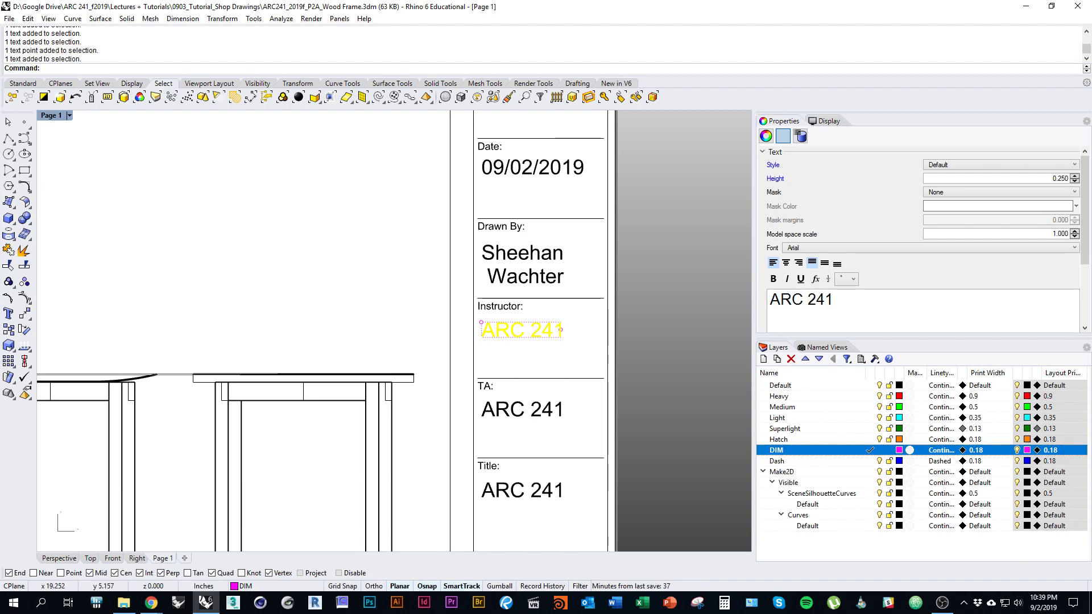
pyautogui.moveTo(835, 299); pyautogui.dragTo(746, 299)
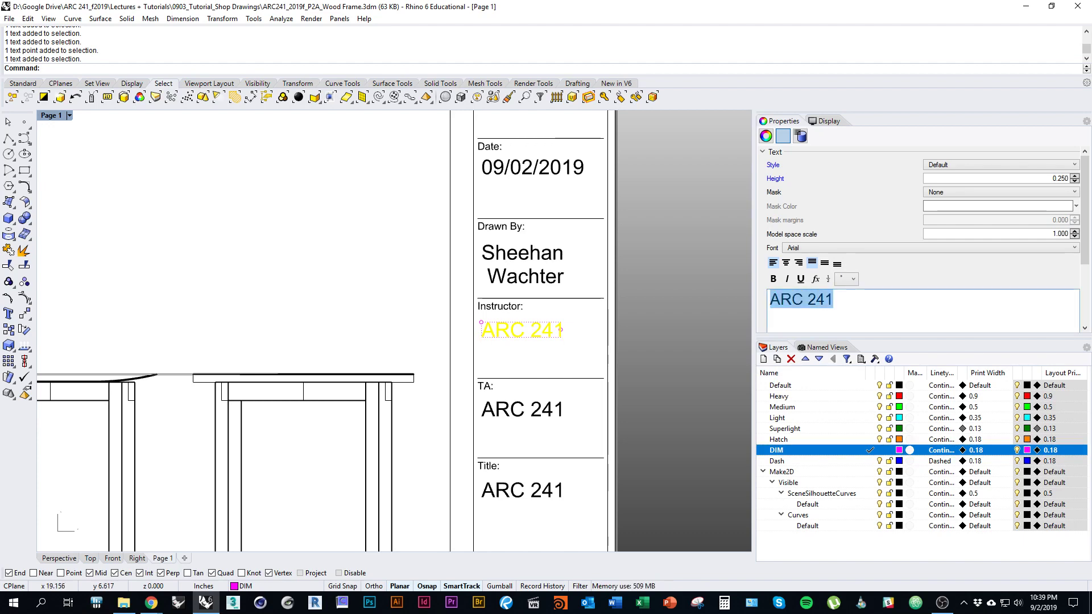
pyautogui.write('Sheehan Wa')
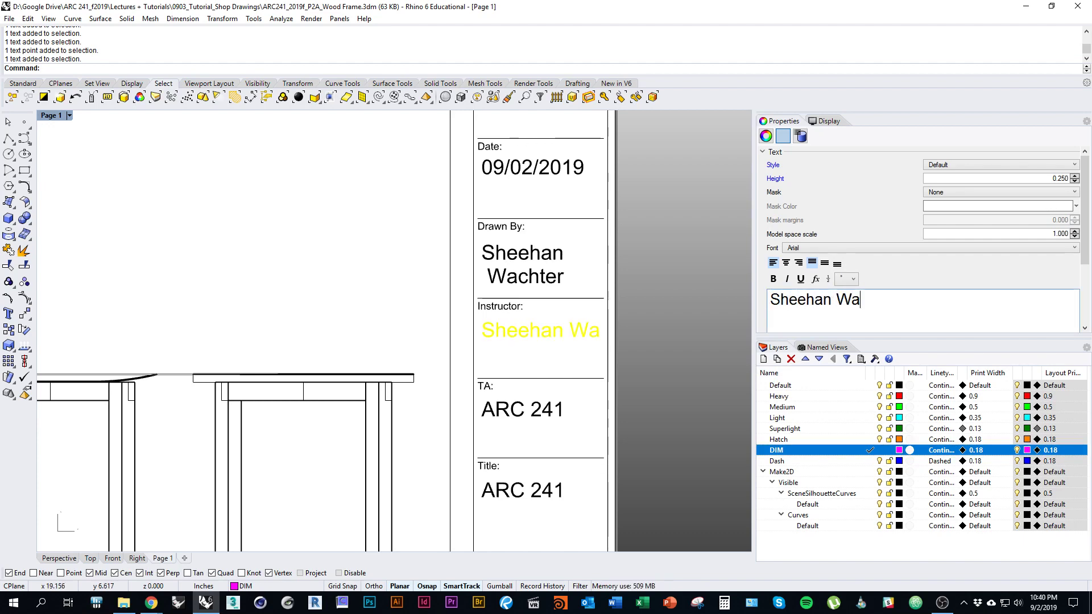
pyautogui.write('cher')
pyautogui.press('BackSpace')
pyautogui.press('BackSpace')
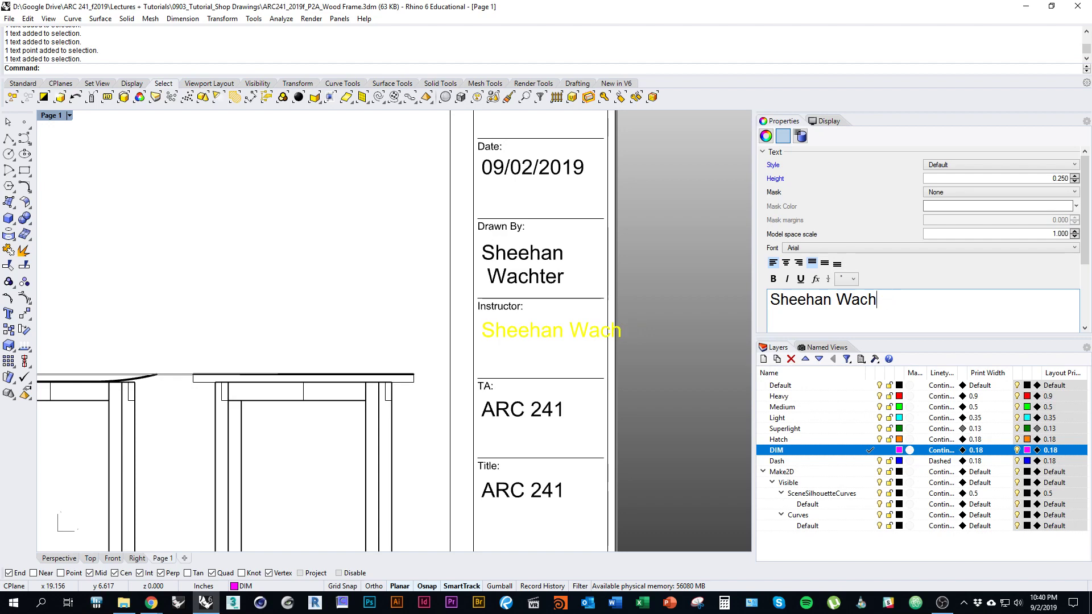
pyautogui.write('ter')
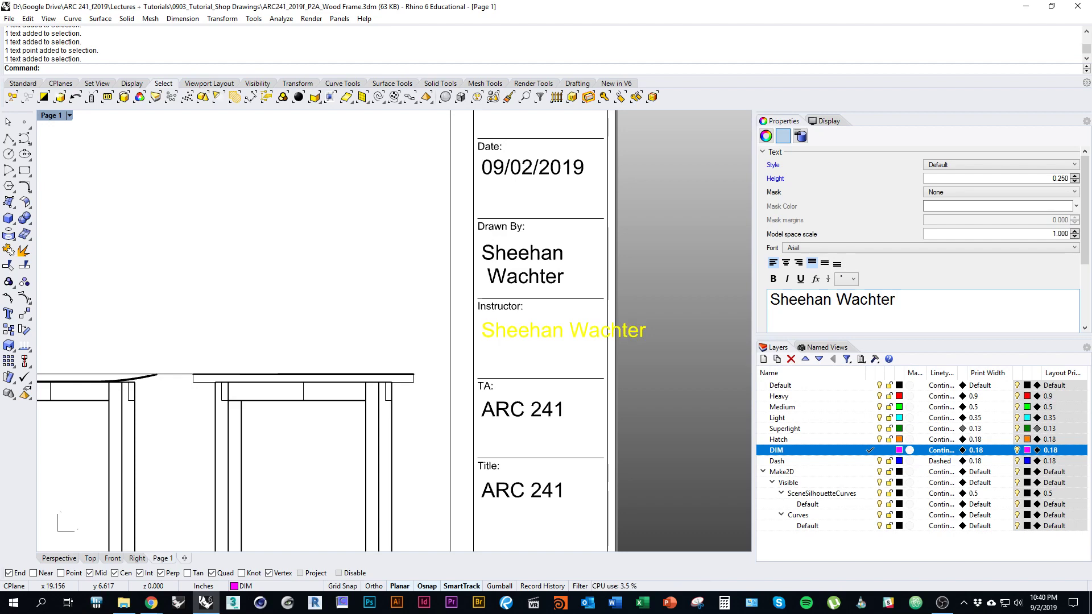
pyautogui.click(621, 330)
pyautogui.moveTo(646, 330); pyautogui.dragTo(563, 330)
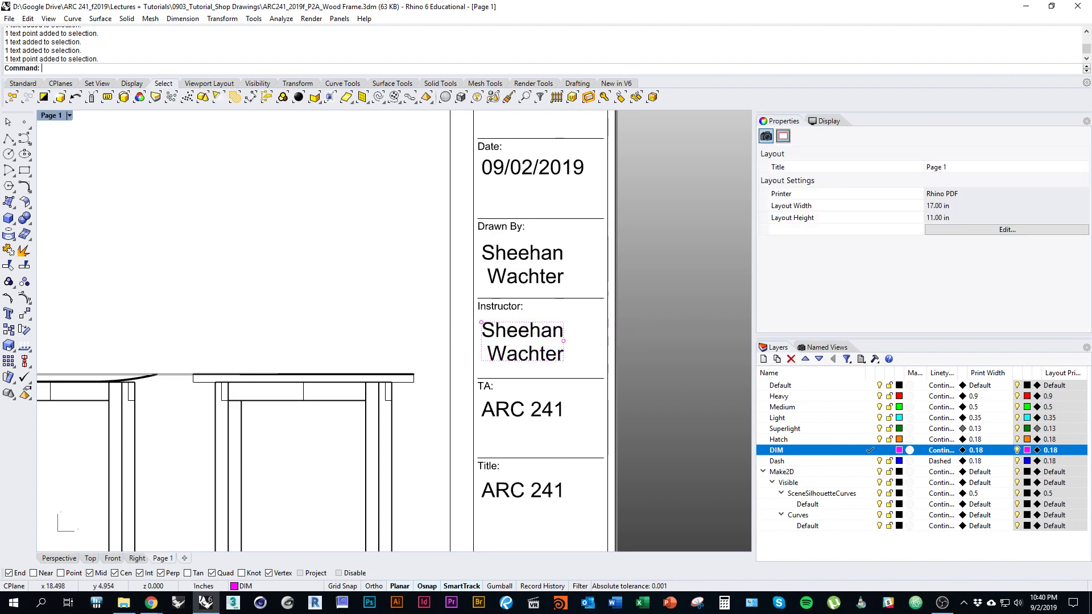
# Step: Replace the ARC 241 placeholder in the TA field with the first TA's name
pyautogui.moveTo(564, 392); pyautogui.dragTo(612, 327, button='right')
pyautogui.click(571, 345)
pyautogui.moveTo(835, 299); pyautogui.dragTo(769, 300)
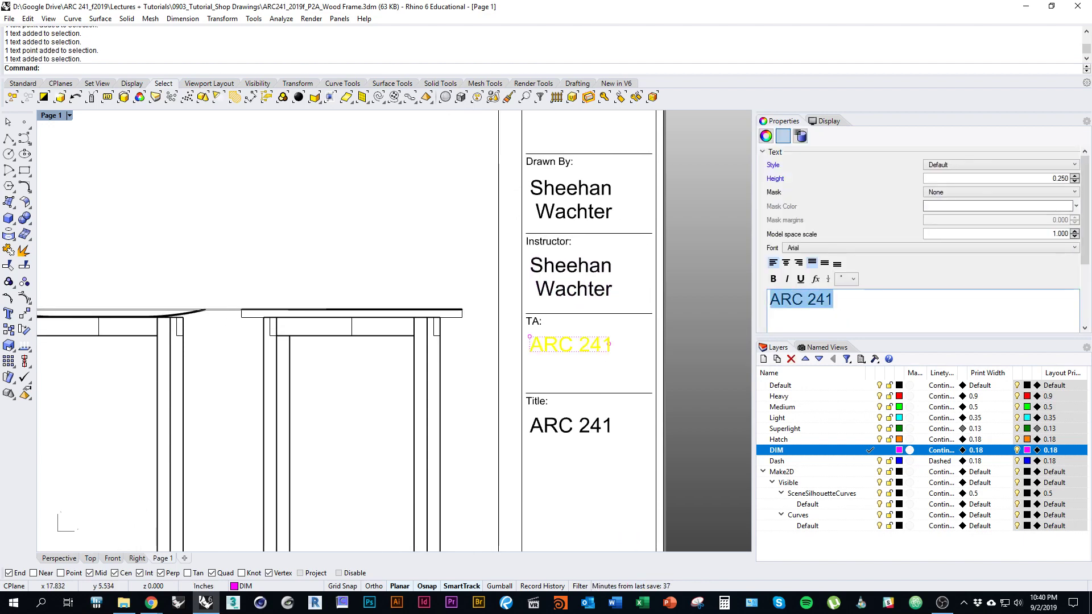
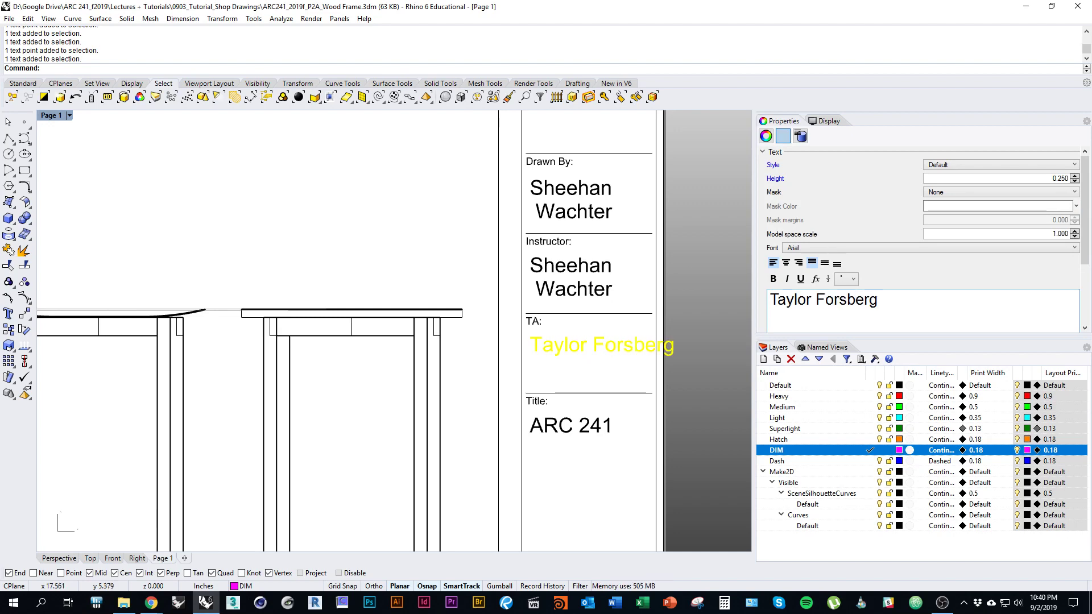
# Step: Resize and reposition the TA text box, then append the second TA's name after a comma
pyautogui.click(705, 341)
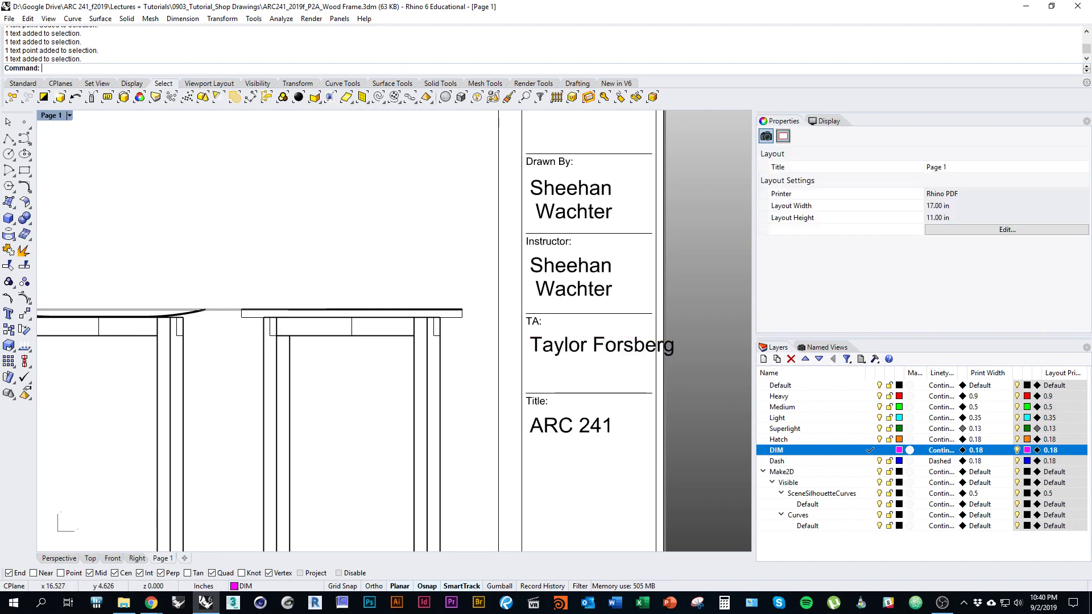
pyautogui.click(601, 345)
pyautogui.moveTo(674, 346); pyautogui.dragTo(601, 346)
pyautogui.moveTo(534, 398); pyautogui.dragTo(546, 383)
pyautogui.moveTo(612, 355); pyautogui.dragTo(622, 354)
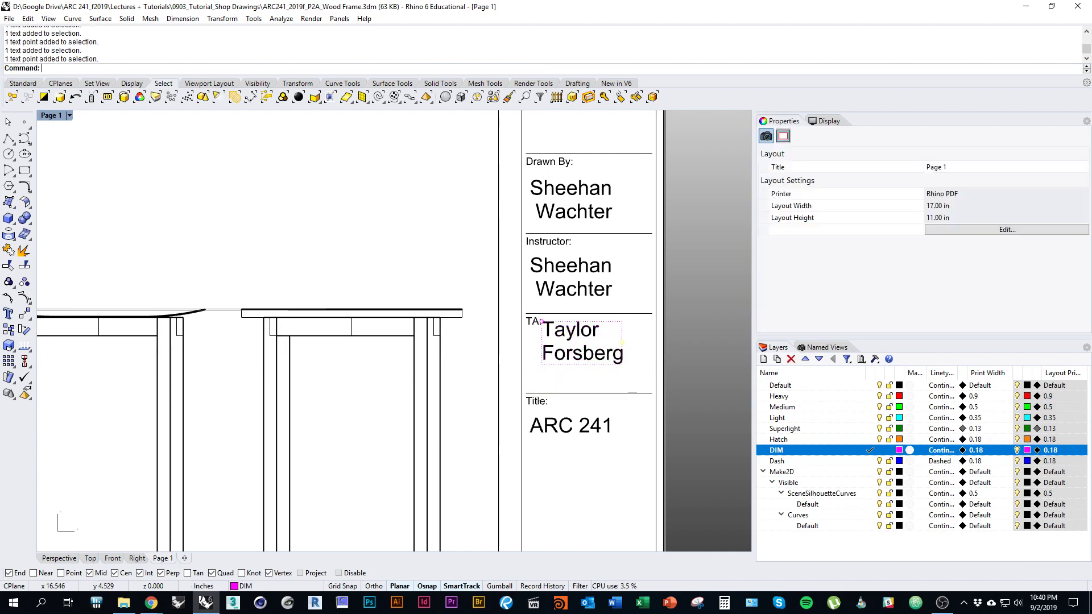
pyautogui.click(617, 353)
pyautogui.click(879, 299)
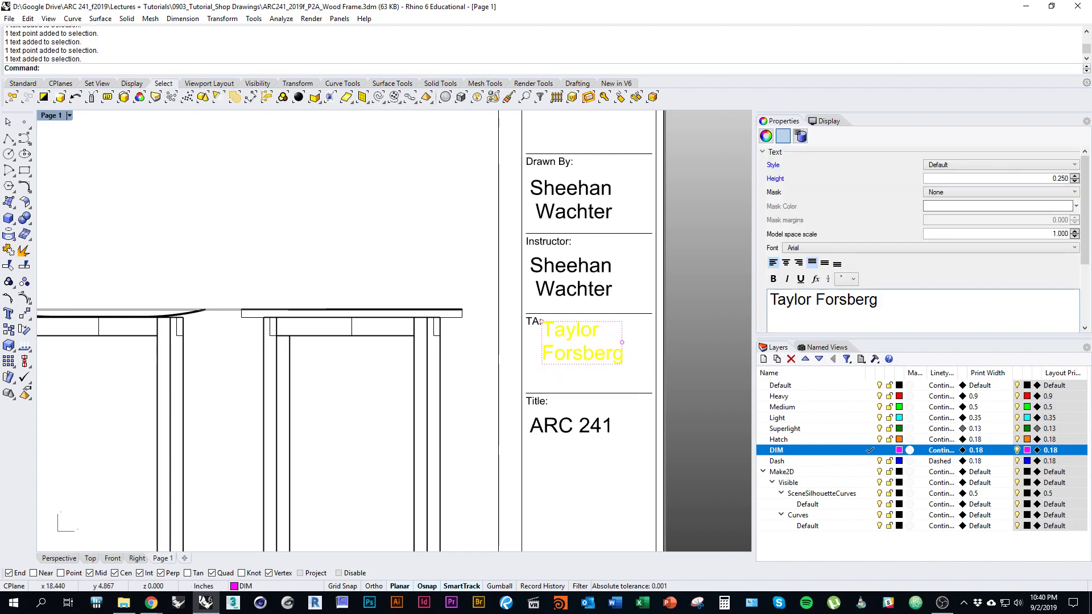
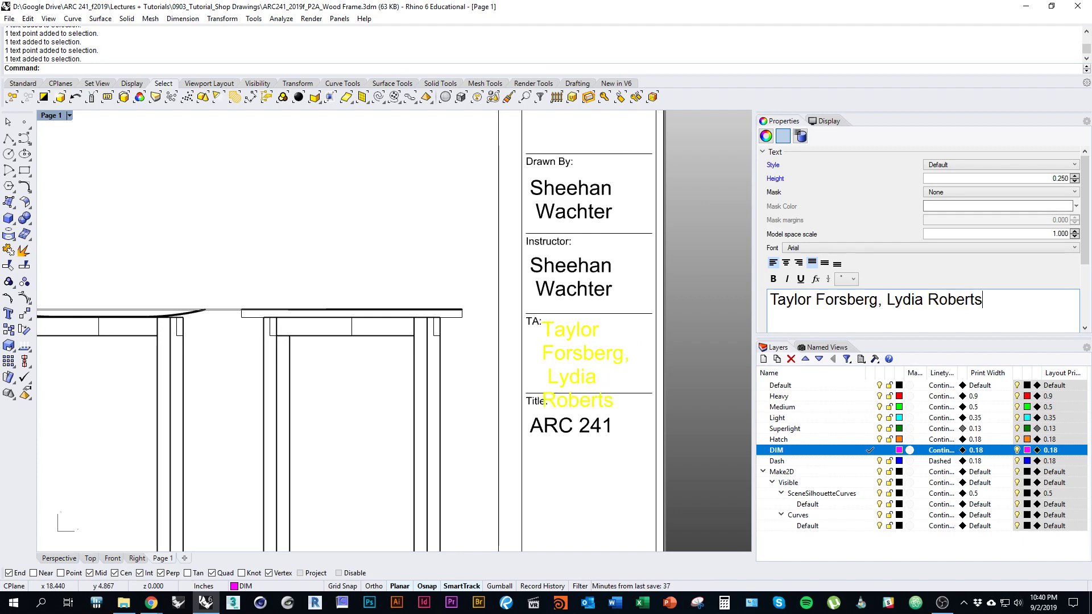
pyautogui.press('Escape')
# Step: Restore the accidentally deleted TA text and remove the extra space before the second name
pyautogui.moveTo(654, 347); pyautogui.dragTo(598, 331, button='right')
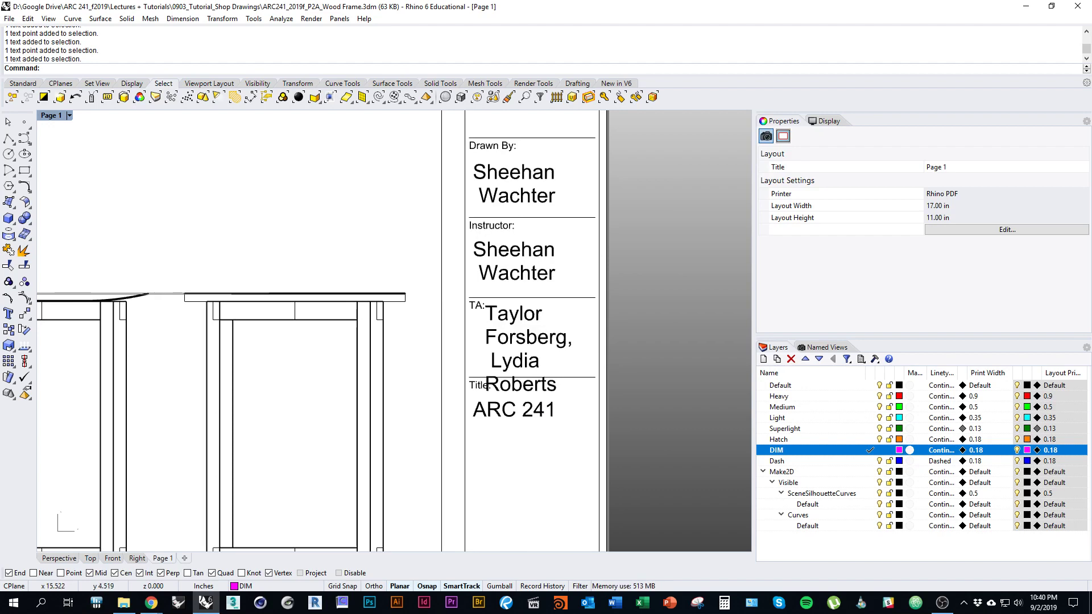
pyautogui.click(561, 338)
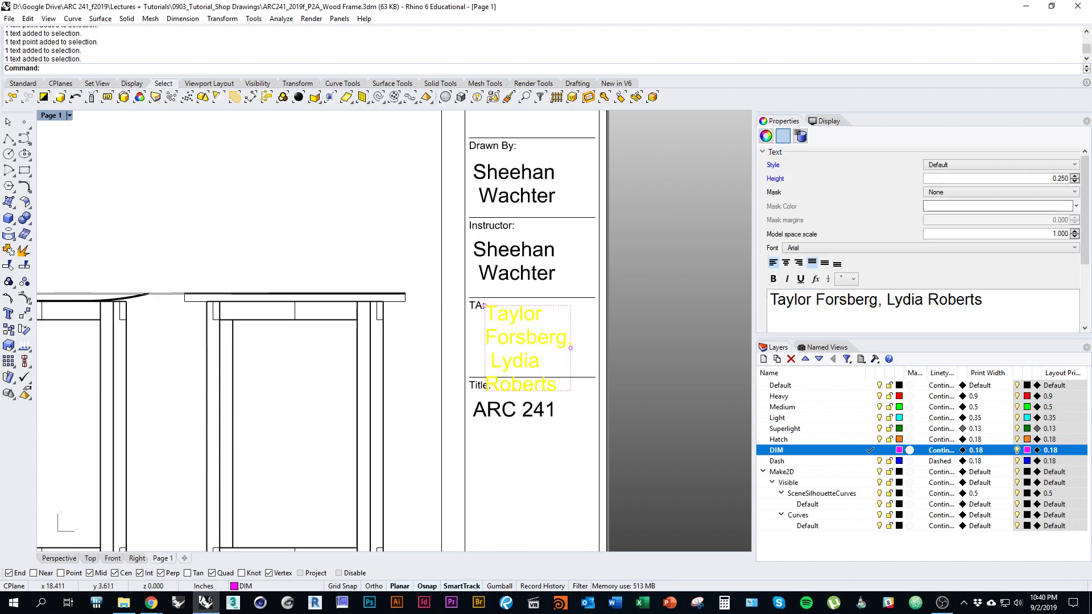
pyautogui.press('Delete')
pyautogui.hotkey('ctrl', 'z')
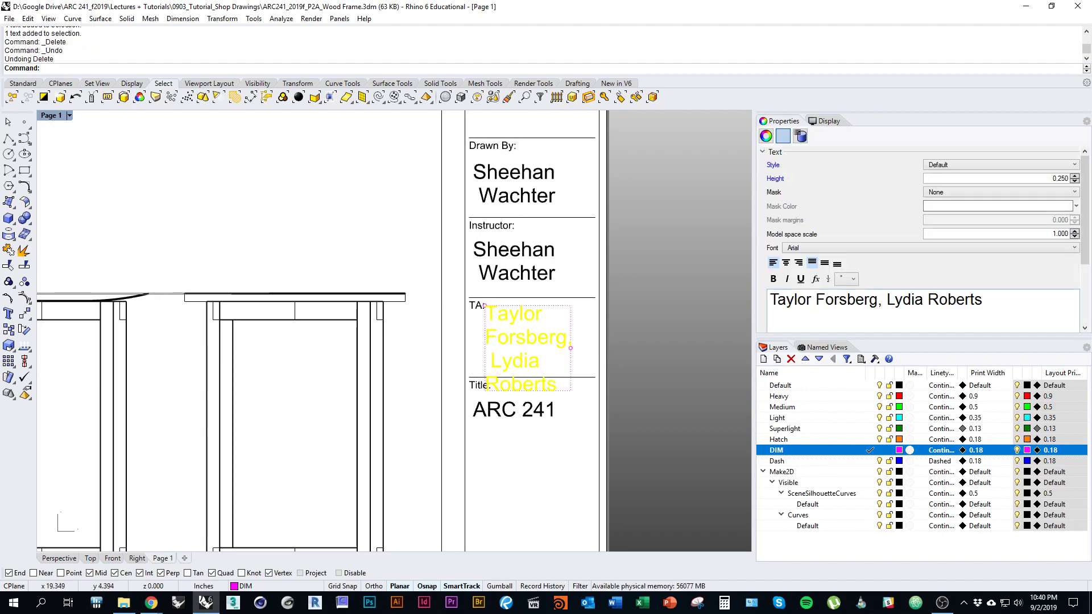
pyautogui.press('BackSpace')
pyautogui.press('Escape')
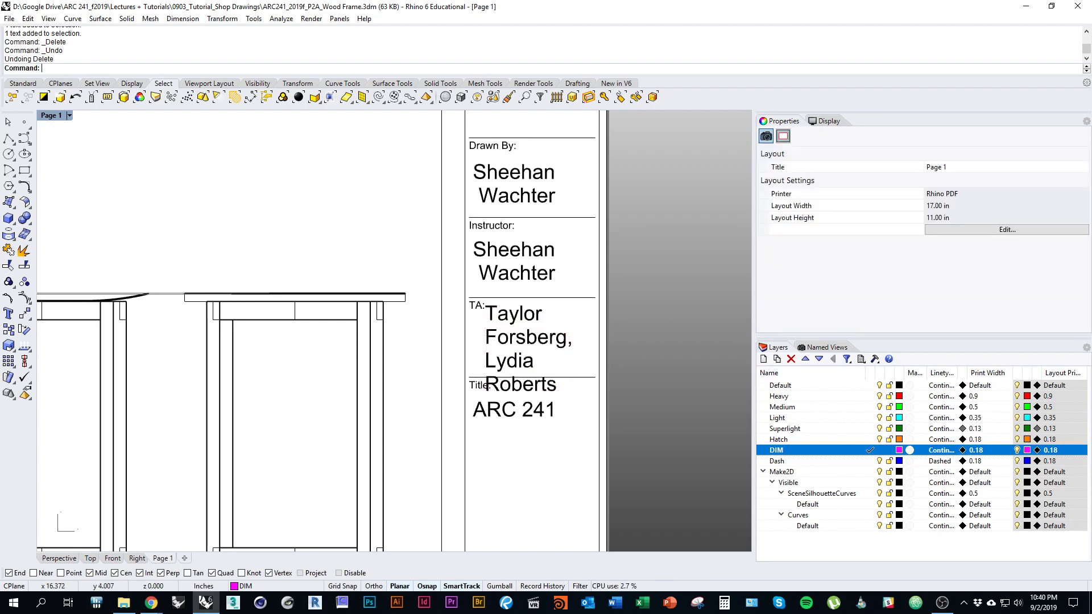
# Step: Set the TA names' text height to 0.125 in Properties
pyautogui.click(530, 360)
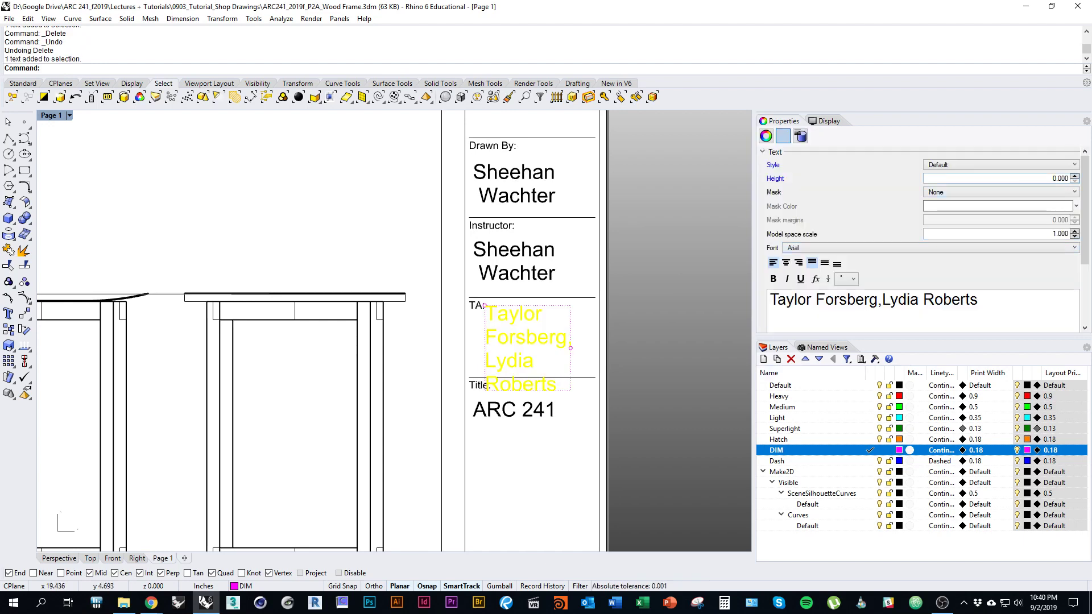
pyautogui.click(1074, 182)
pyautogui.press('BackSpace')
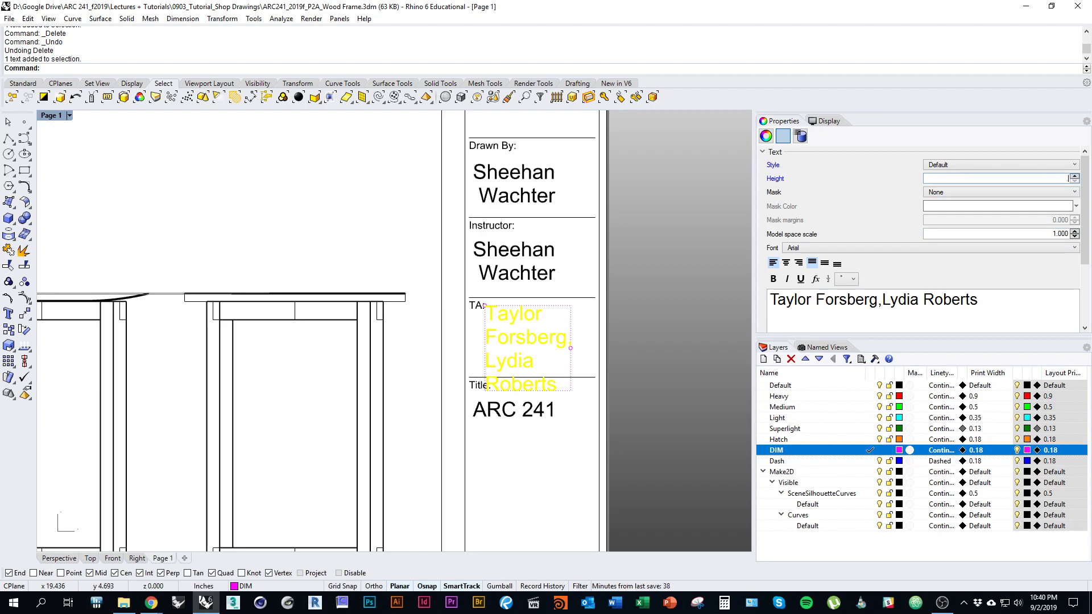
pyautogui.write('0.125')
pyautogui.press('Return')
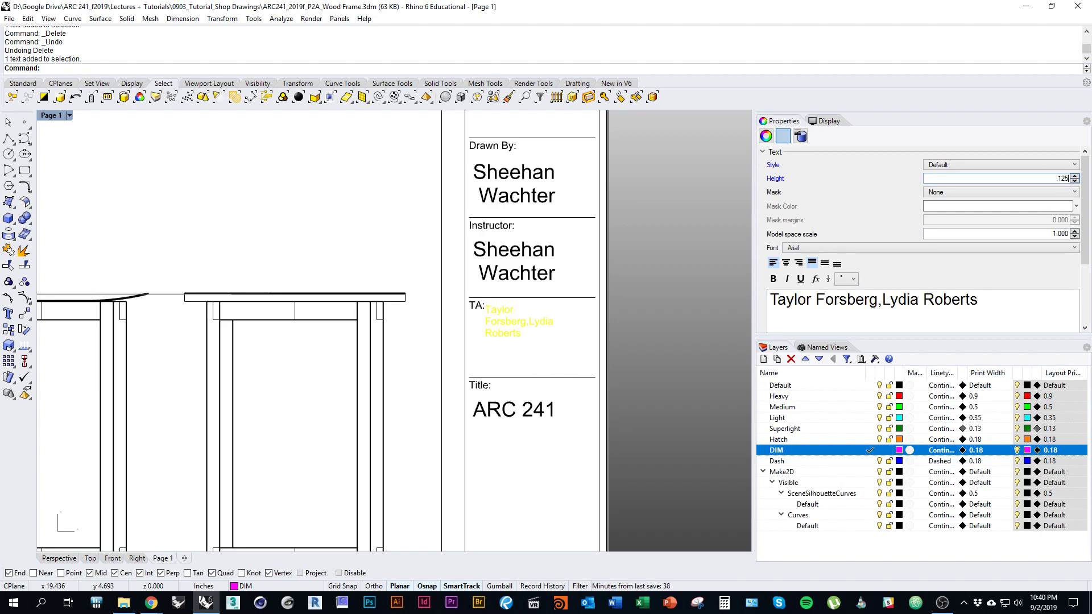
pyautogui.press('Escape')
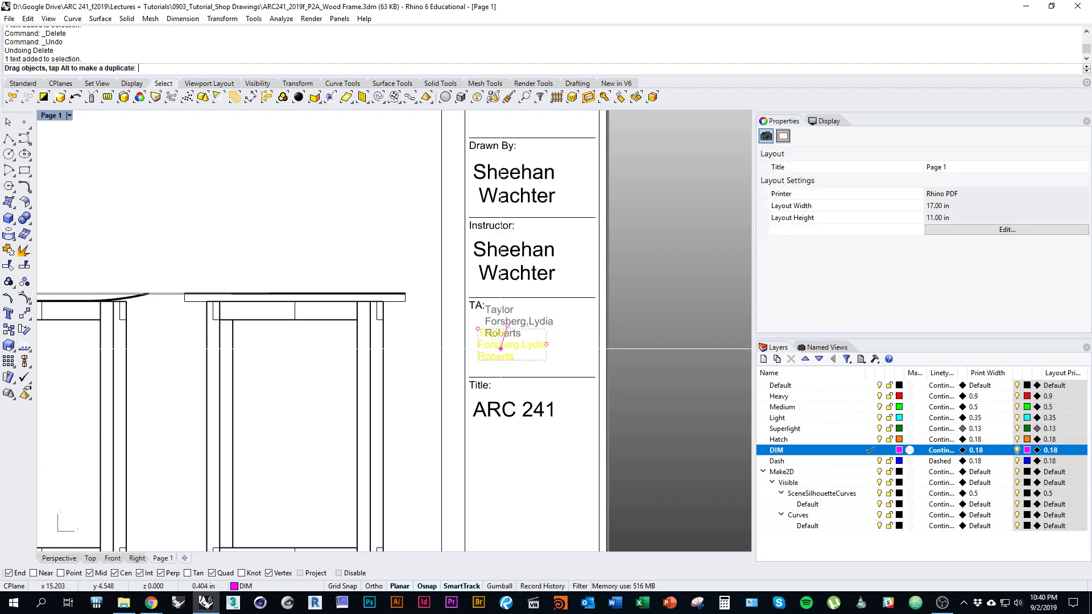
pyautogui.press('Down')
pyautogui.press('Left')
pyautogui.press('Right')
pyautogui.press('Up')
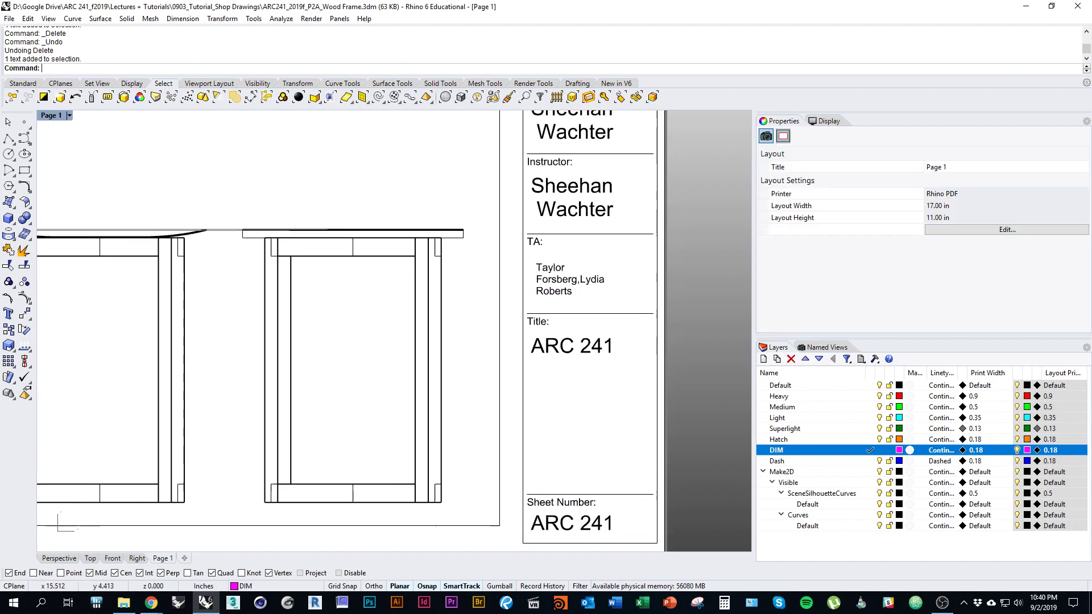
# Step: Replace the ARC 241 Title text with 'Project 2A: Shop Drawing, Wood Frame'
pyautogui.click(532, 360)
pyautogui.press('Right')
pyautogui.press('Up')
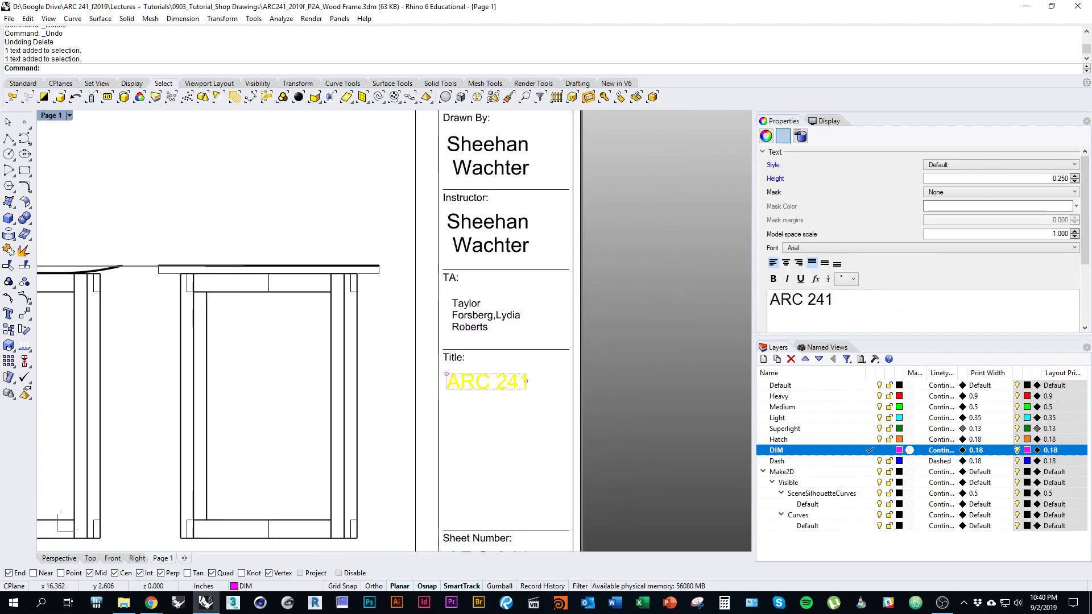
pyautogui.press('Down')
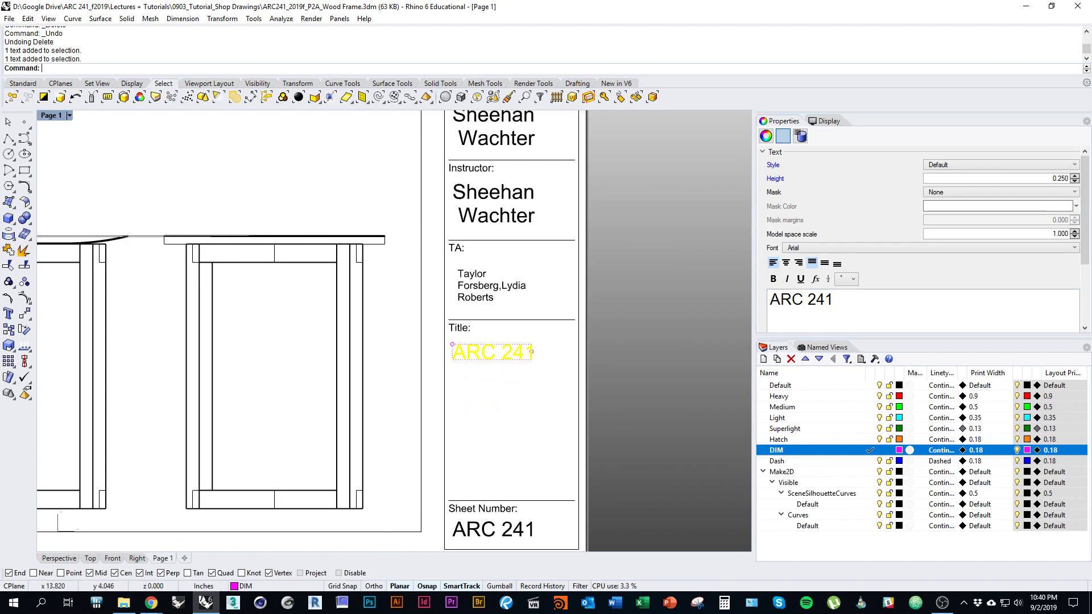
pyautogui.press('Left')
pyautogui.press('Up')
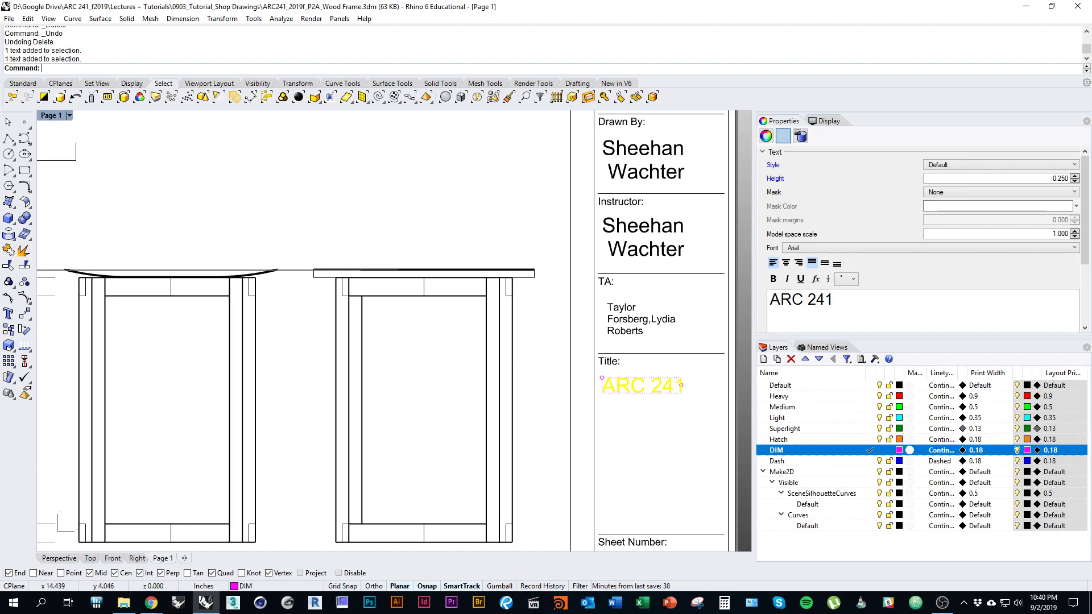
pyautogui.doubleClick(631, 386)
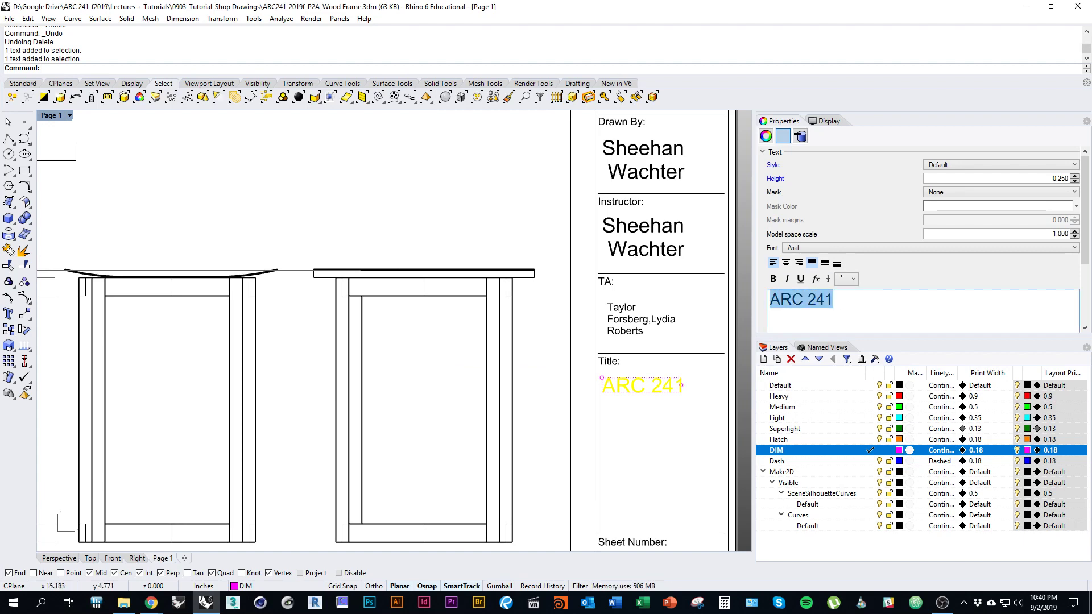
pyautogui.write('Projec')
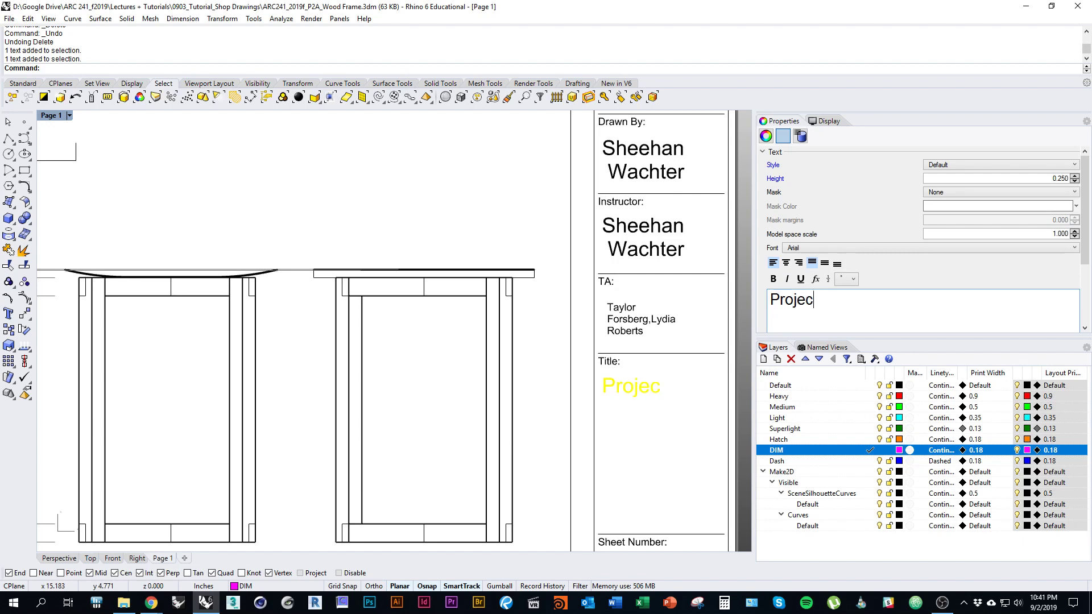
pyautogui.write('t 2A')
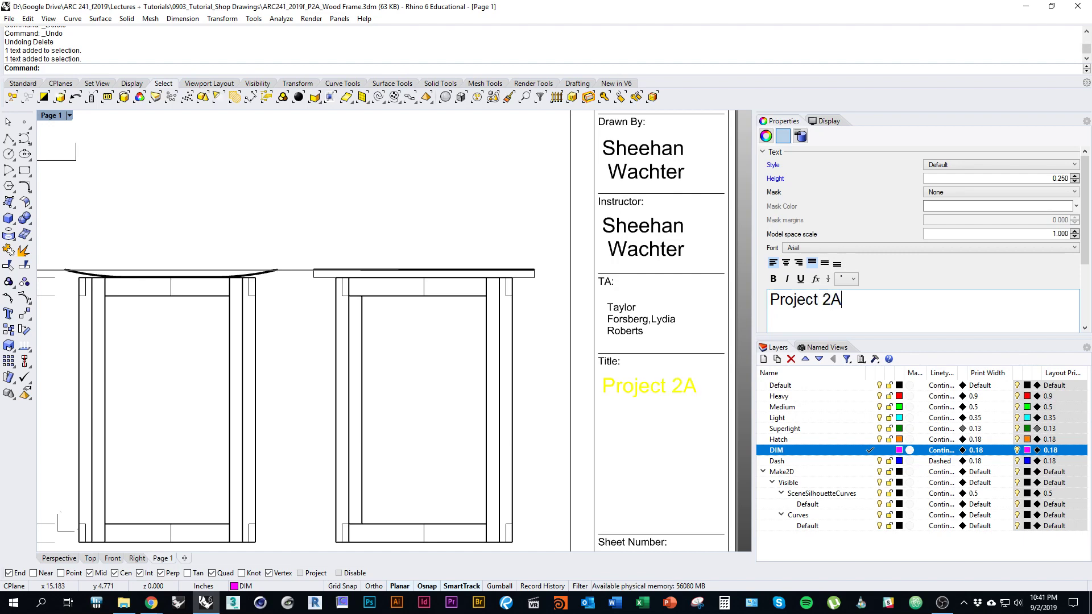
pyautogui.write(': Shop')
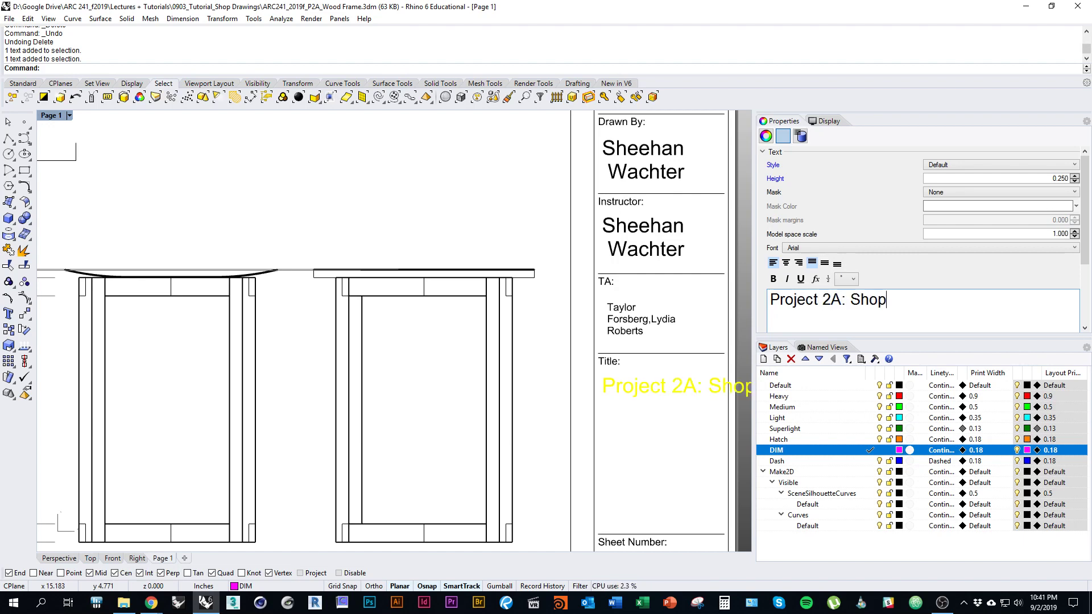
pyautogui.write(' Drawing, ')
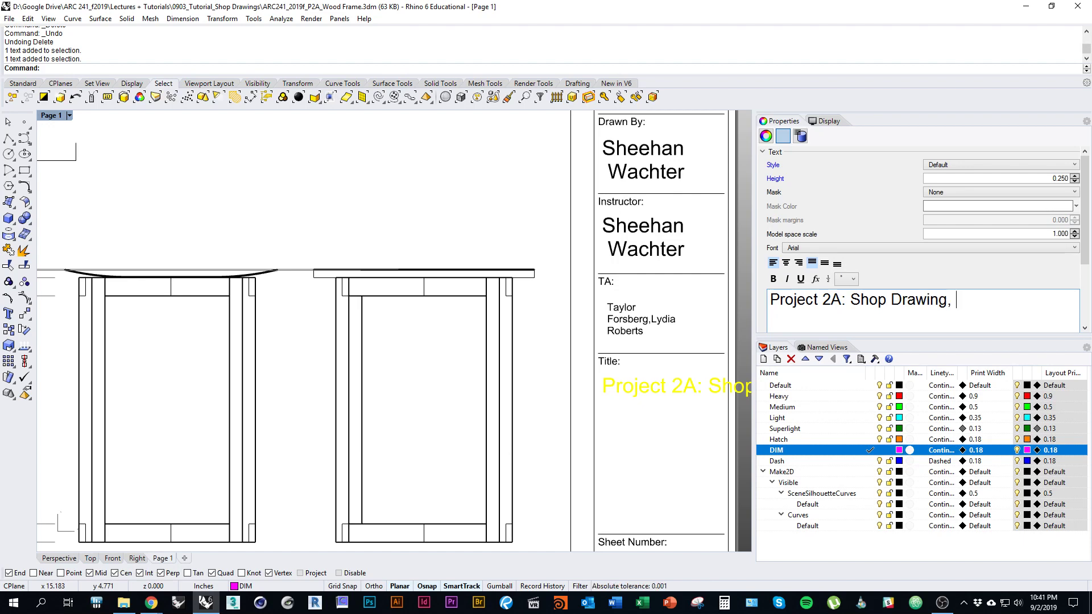
pyautogui.write('Wood Frame')
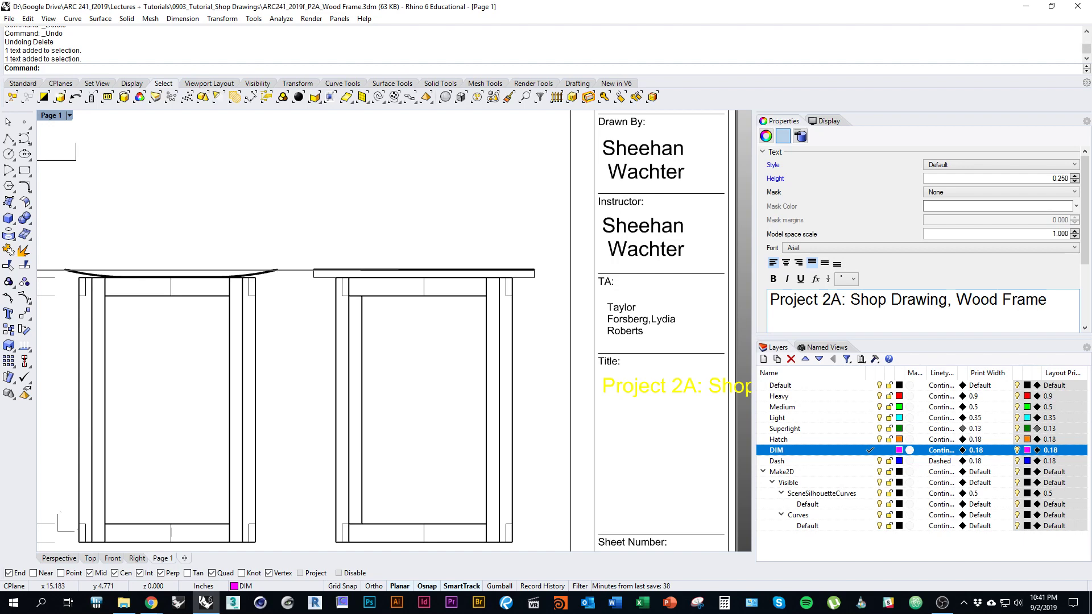
pyautogui.press('Escape')
pyautogui.moveTo(684, 379); pyautogui.dragTo(557, 301, button='right')
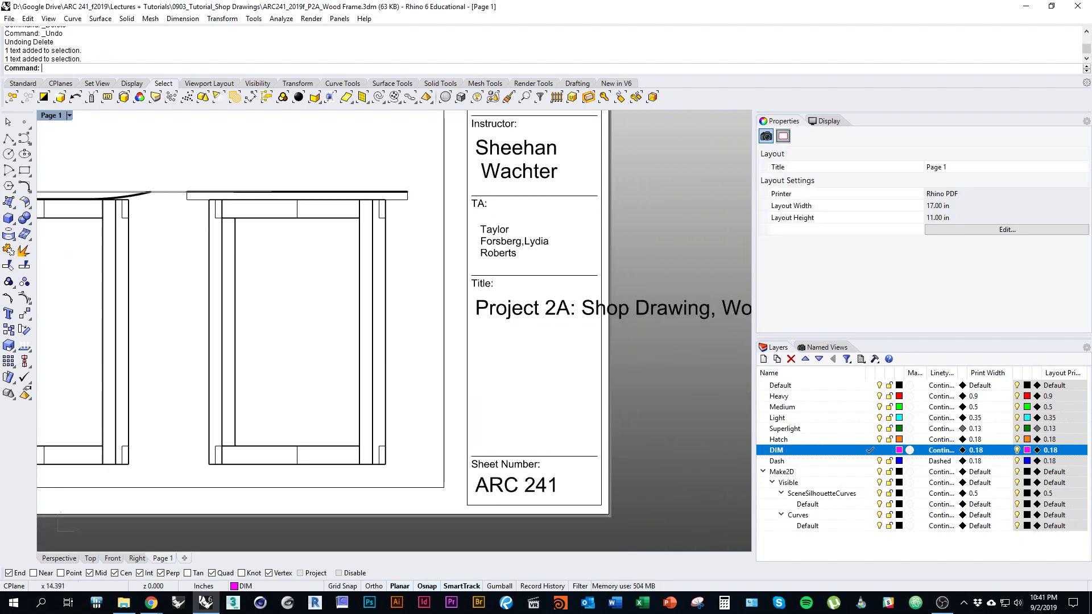
# Step: Narrow the Title text box so the long project title wraps inside the title block
pyautogui.click(560, 311)
pyautogui.moveTo(634, 310); pyautogui.dragTo(503, 296, button='right')
pyautogui.scroll(-2, 503, 297)
pyautogui.moveTo(649, 295); pyautogui.dragTo(468, 302)
pyautogui.press('Escape')
# Step: Change the Sheet Number text from ARC 241 to 1
pyautogui.moveTo(494, 351); pyautogui.dragTo(625, 364, button='right')
pyautogui.scroll(3, 589, 351)
pyautogui.click(523, 456)
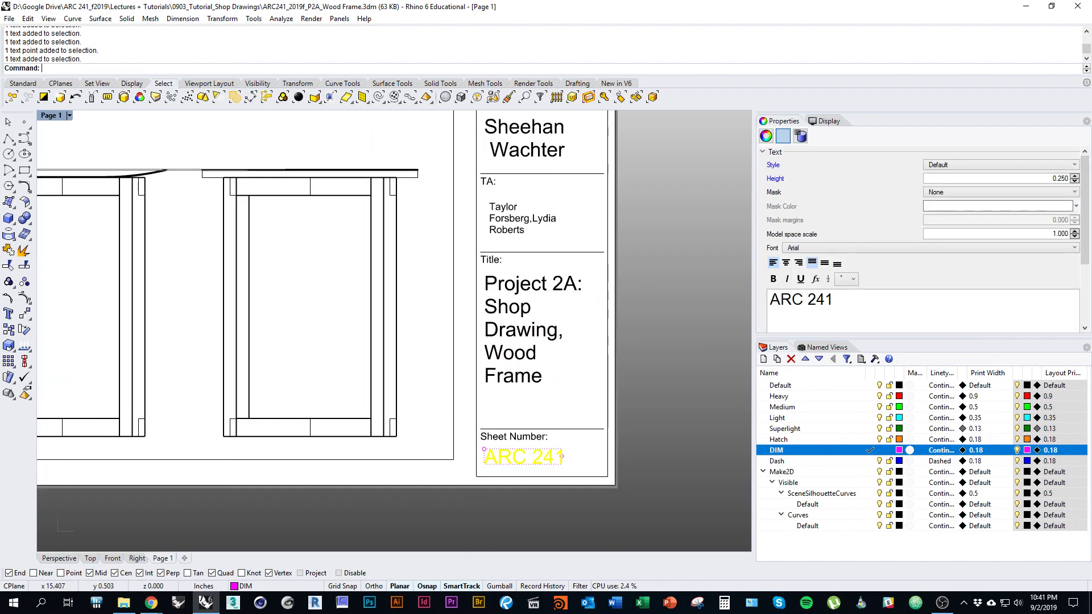
pyautogui.moveTo(836, 300); pyautogui.dragTo(769, 300)
pyautogui.write('1')
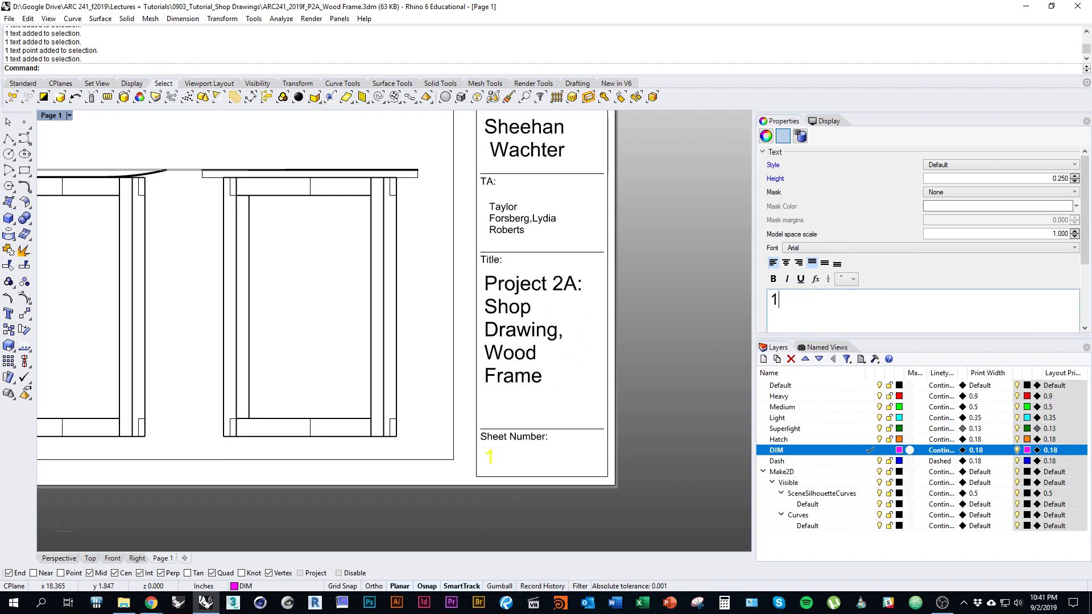
pyautogui.click(529, 466)
pyautogui.moveTo(463, 407); pyautogui.dragTo(548, 452, button='right')
pyautogui.scroll(-7, 489, 436)
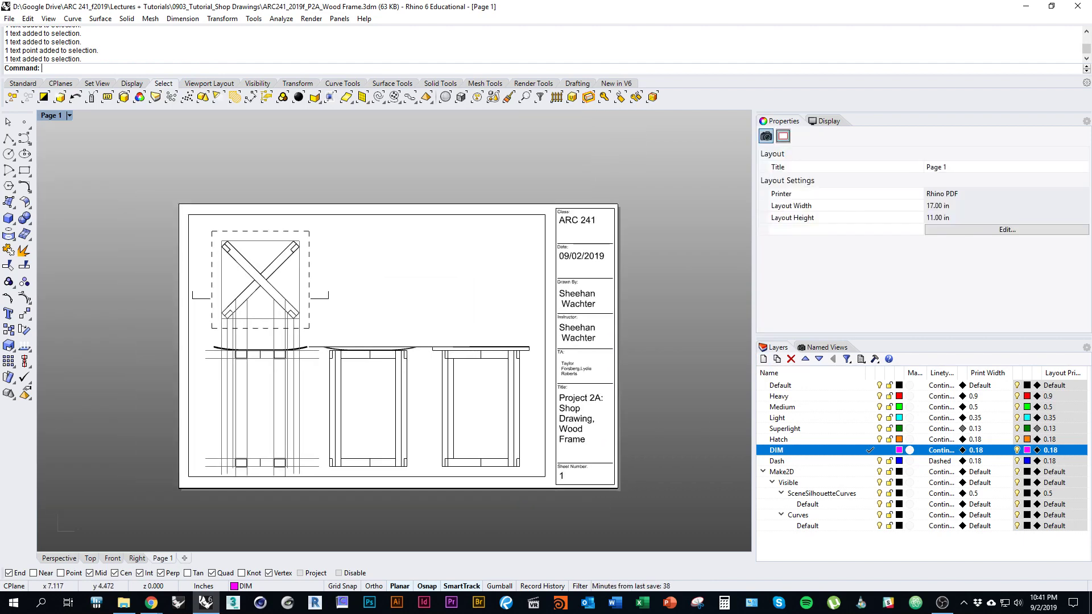
# Step: Turn off the Superlight layer to hide the construction lines, leaving the finished sheet centered
pyautogui.moveTo(363, 372); pyautogui.dragTo(447, 336, button='right')
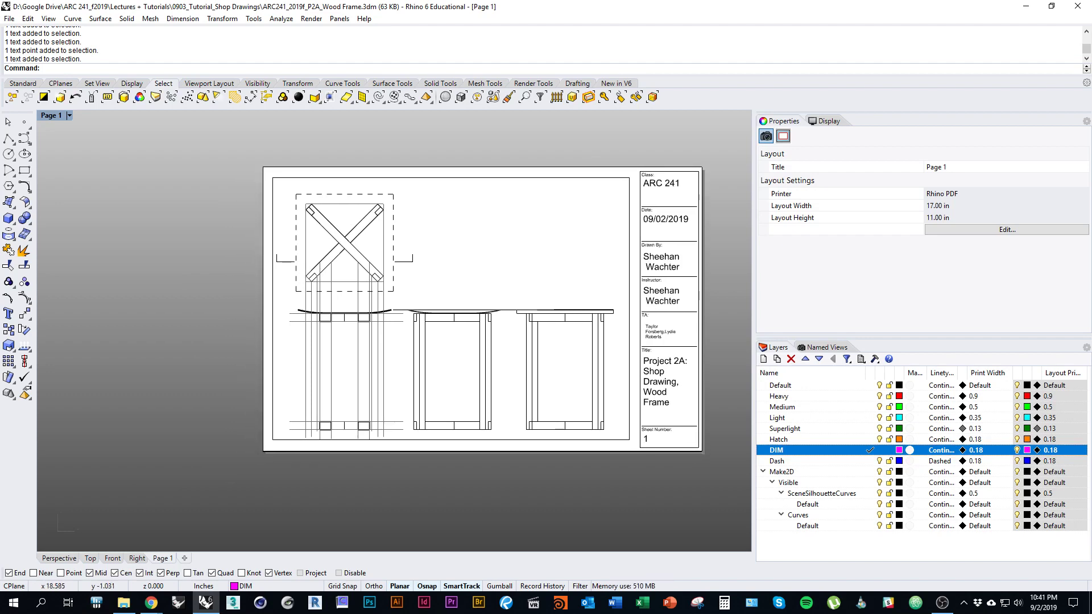
pyautogui.click(879, 429)
pyautogui.moveTo(593, 399); pyautogui.dragTo(524, 427, button='right')
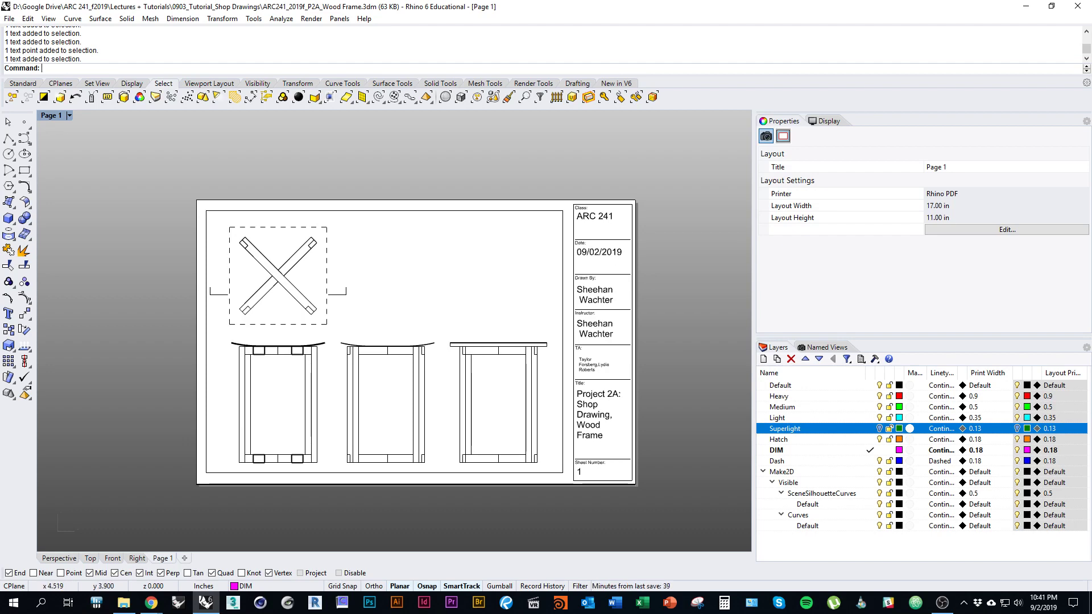
pyautogui.moveTo(391, 353); pyautogui.dragTo(386, 344, button='right')
pyautogui.scroll(2, 397, 343)
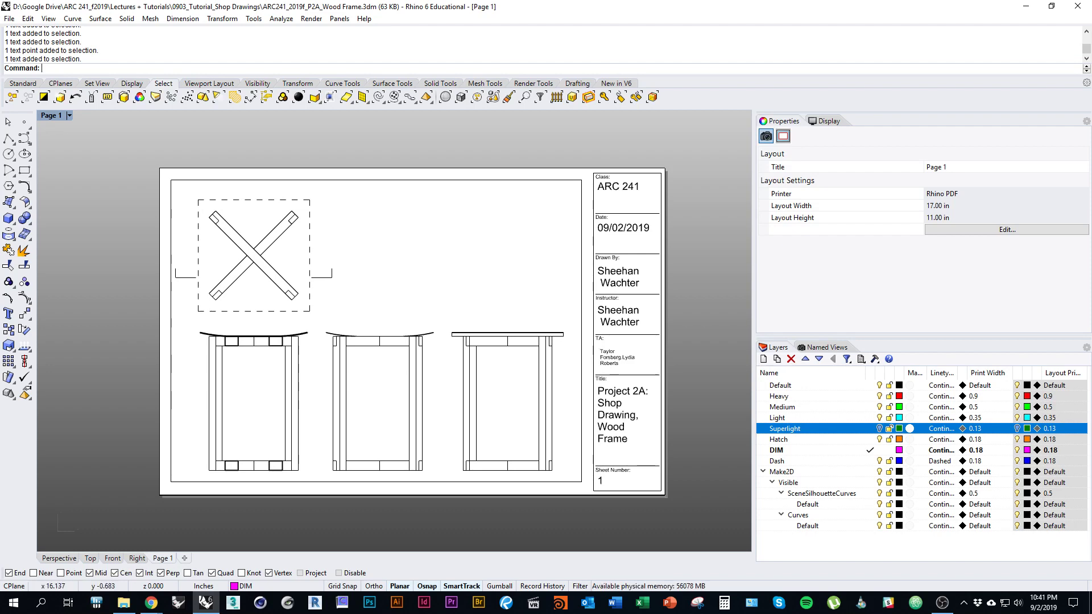
pyautogui.click(943, 602)
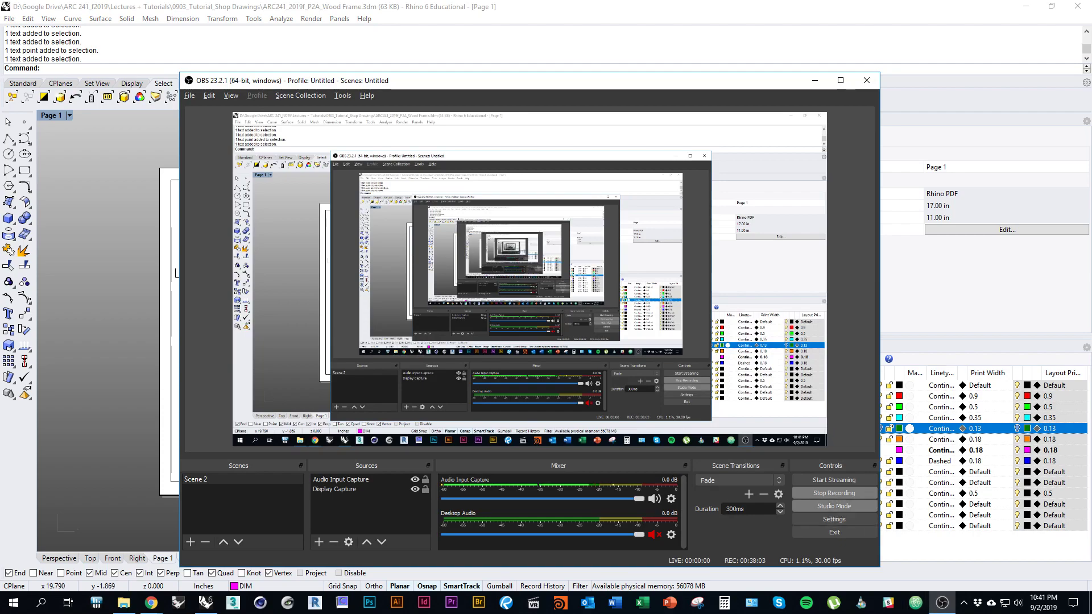